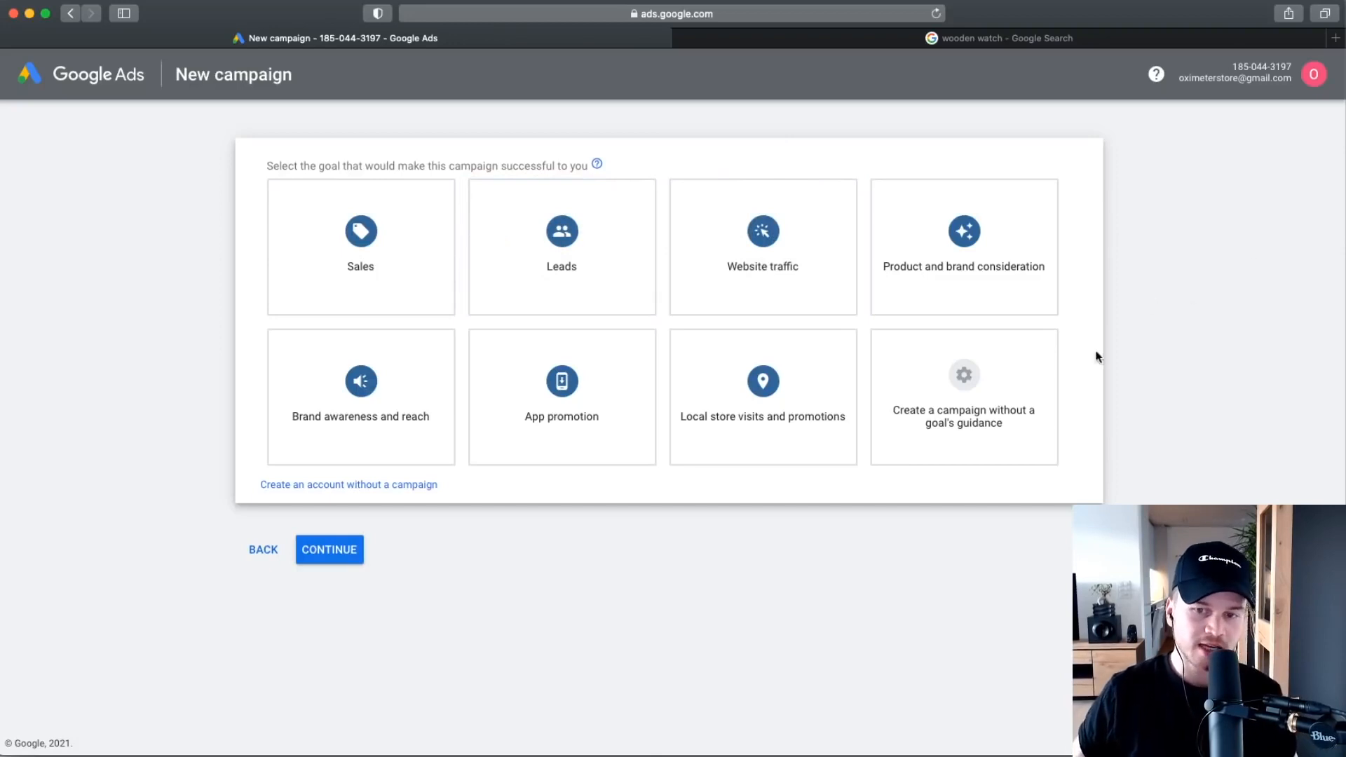
Choose to create the campaign without a goal's guidance.
scroll(1025, 414, up, 5)
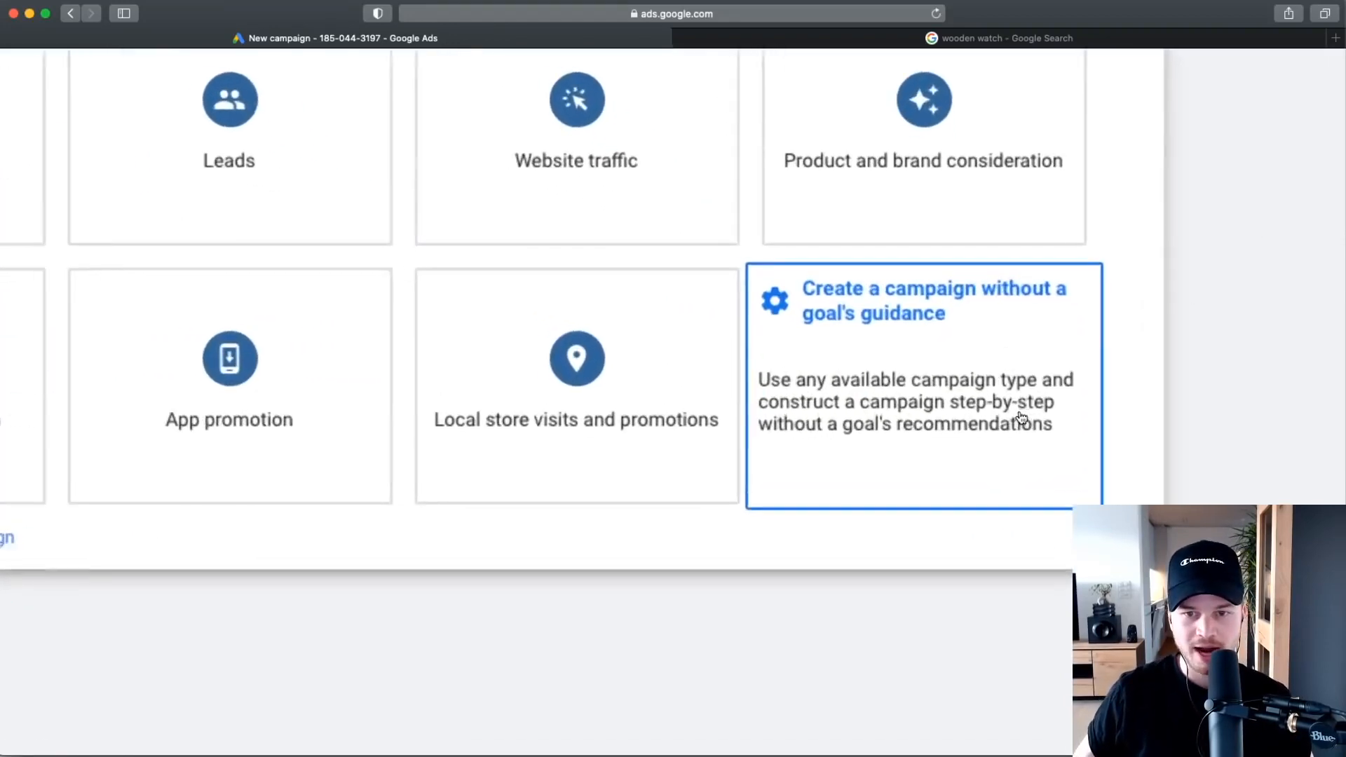
scroll(943, 389, right, 1)
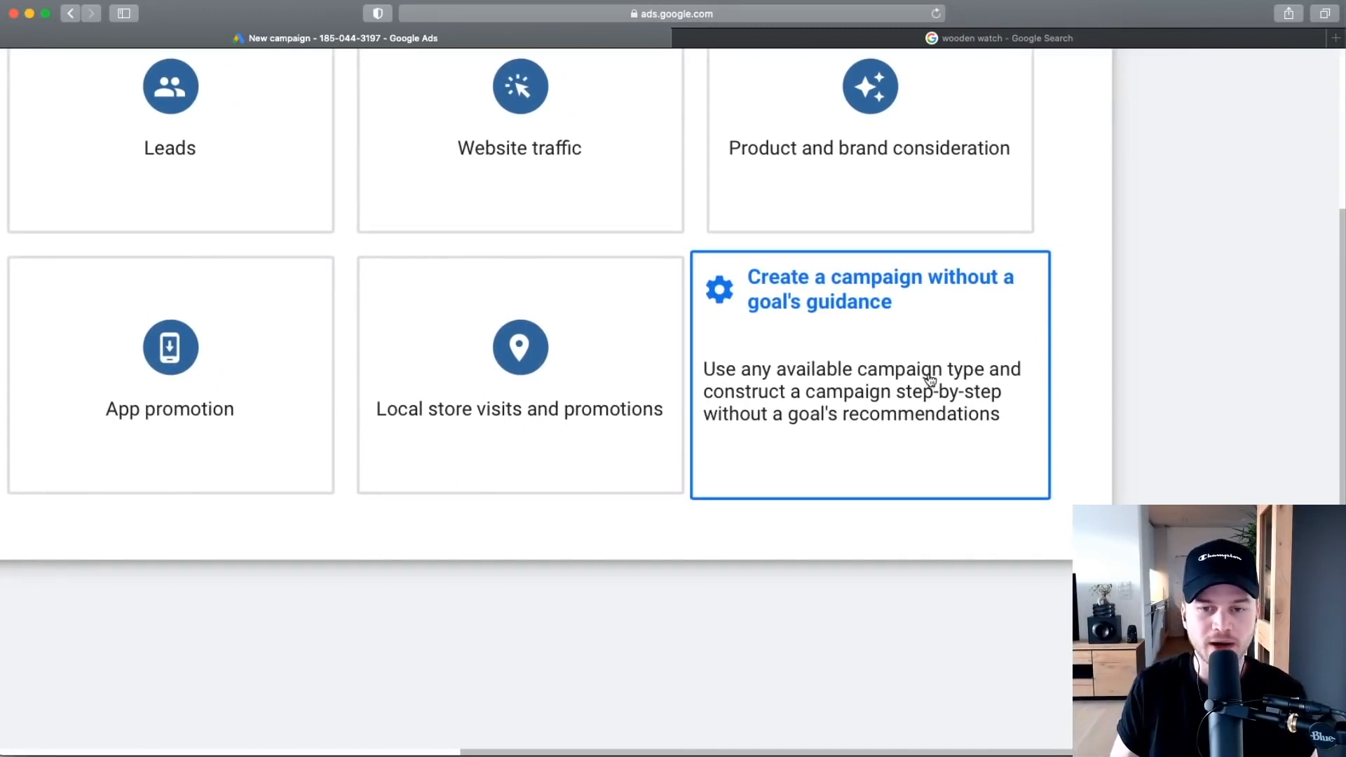
click(885, 357)
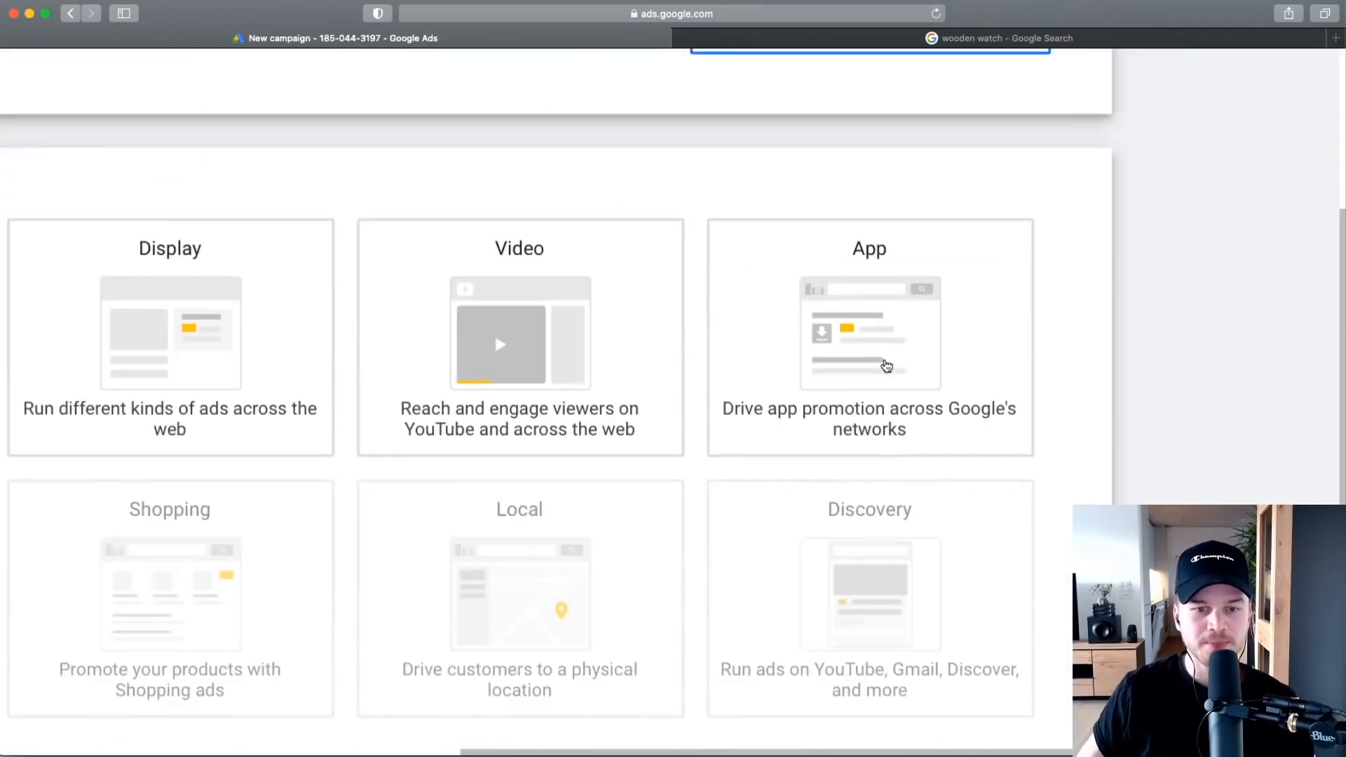
scroll(894, 356, down, 5)
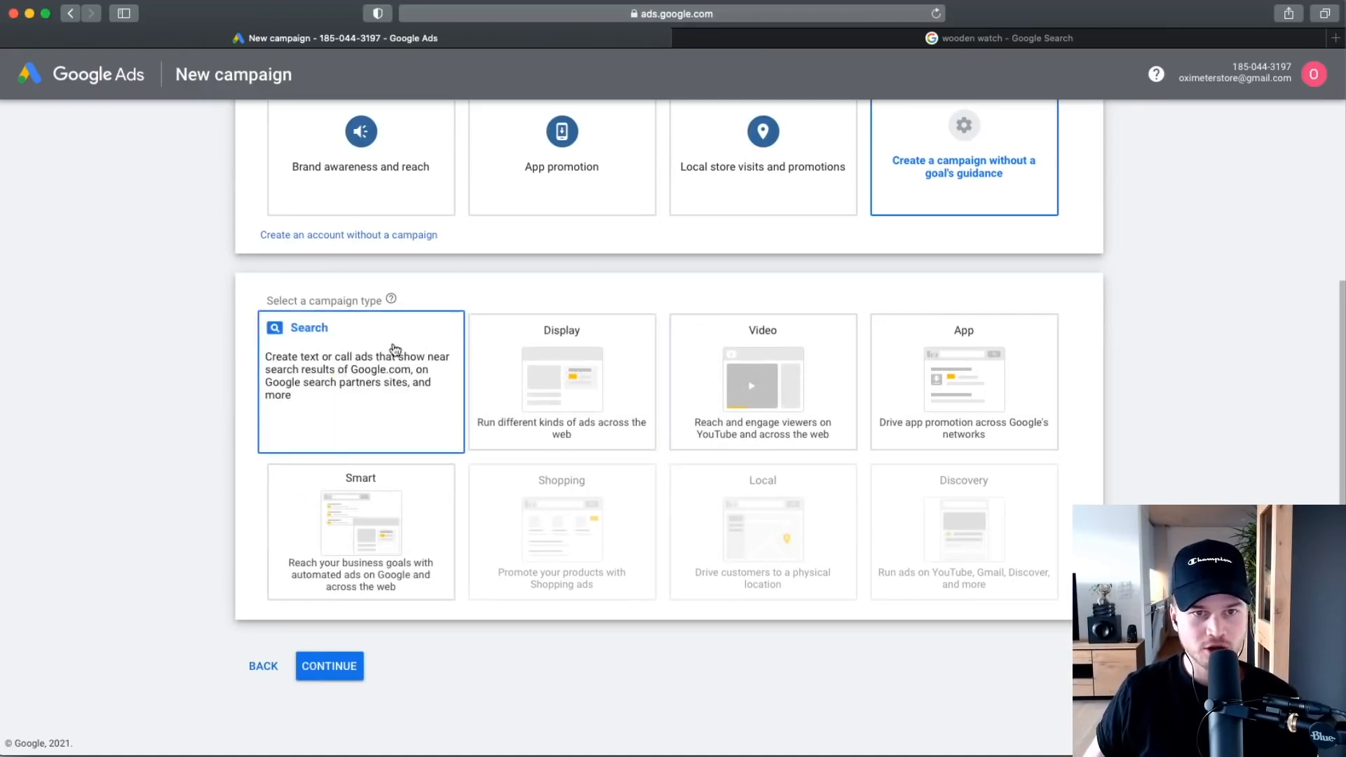
Switch to the Google results for "wooden watch", examine the shopping and text ads, and return to the Google Ads campaign setup.
click(919, 39)
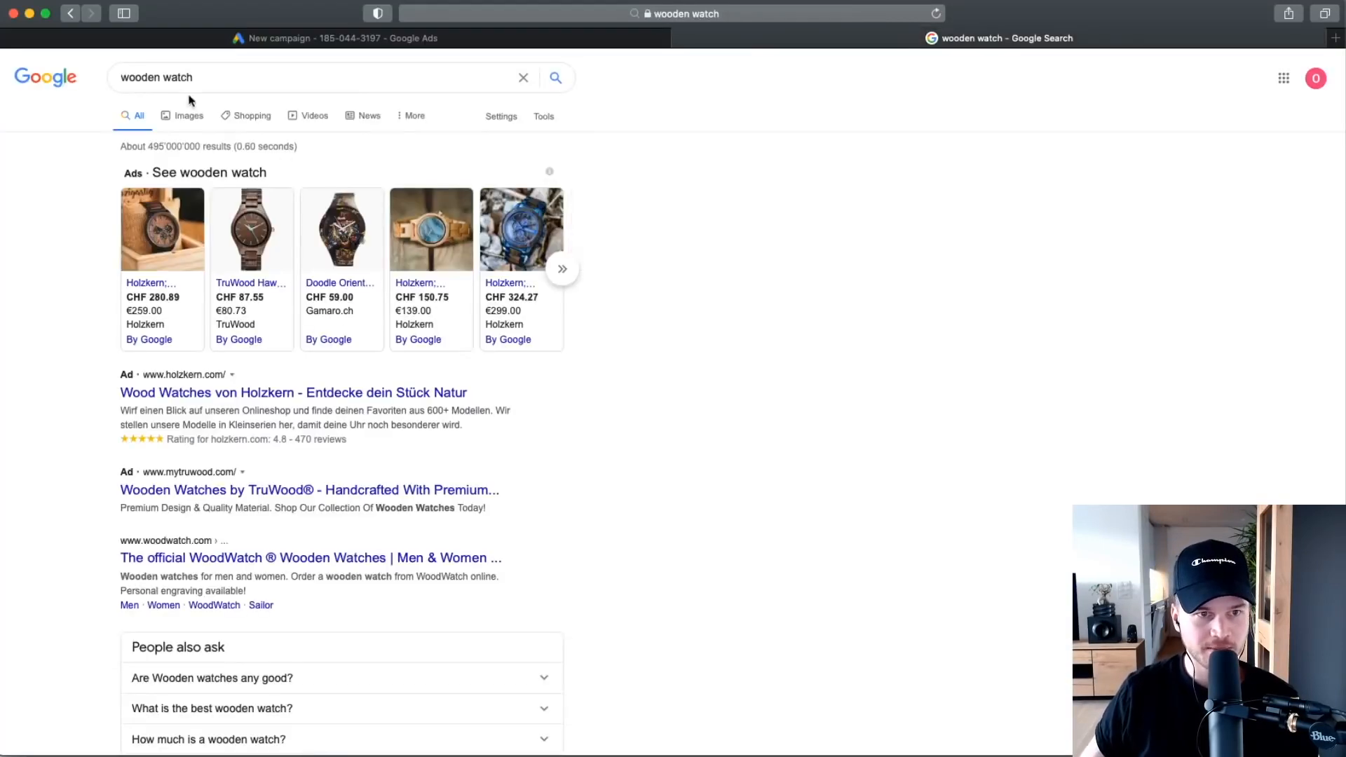
scroll(157, 241, up, 5)
scroll(210, 421, up, 3)
scroll(140, 547, down, 4)
scroll(117, 414, down, 2)
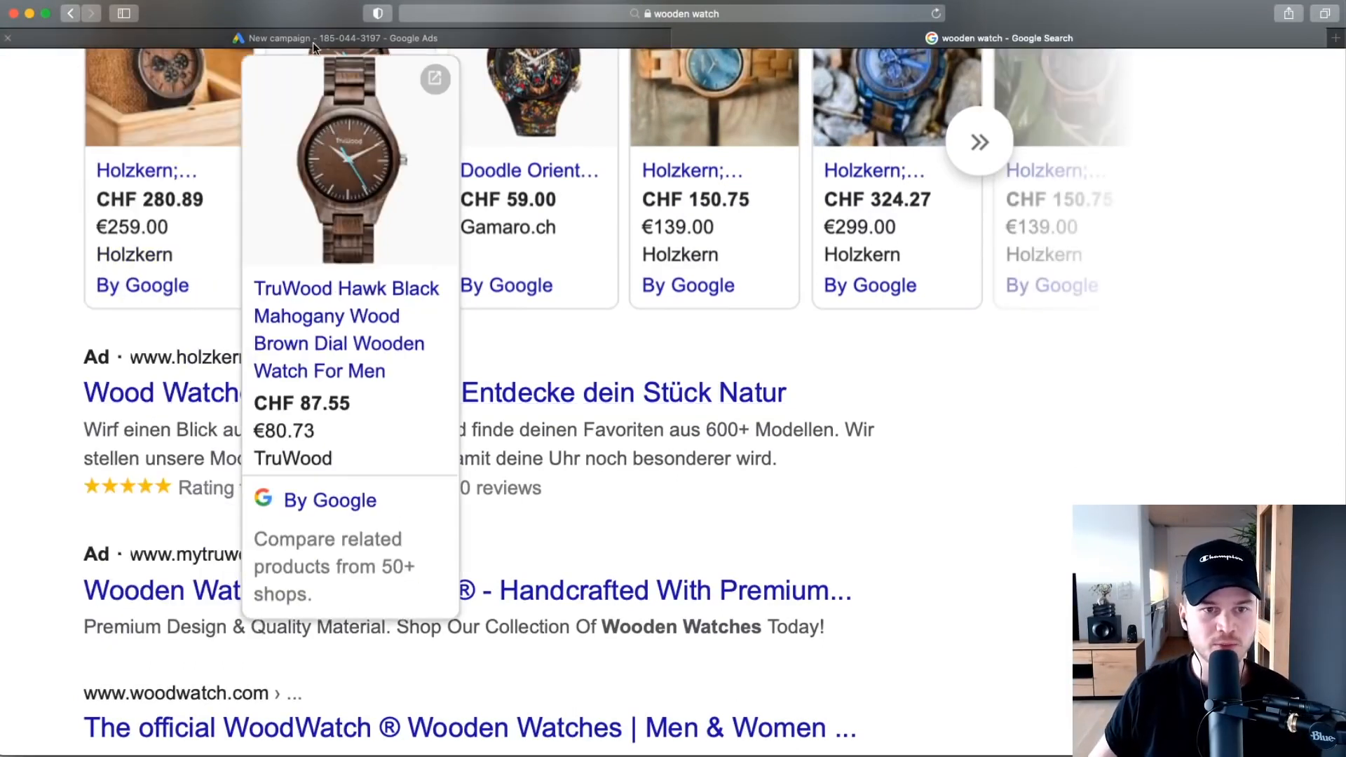
scroll(39, 300, up, 5)
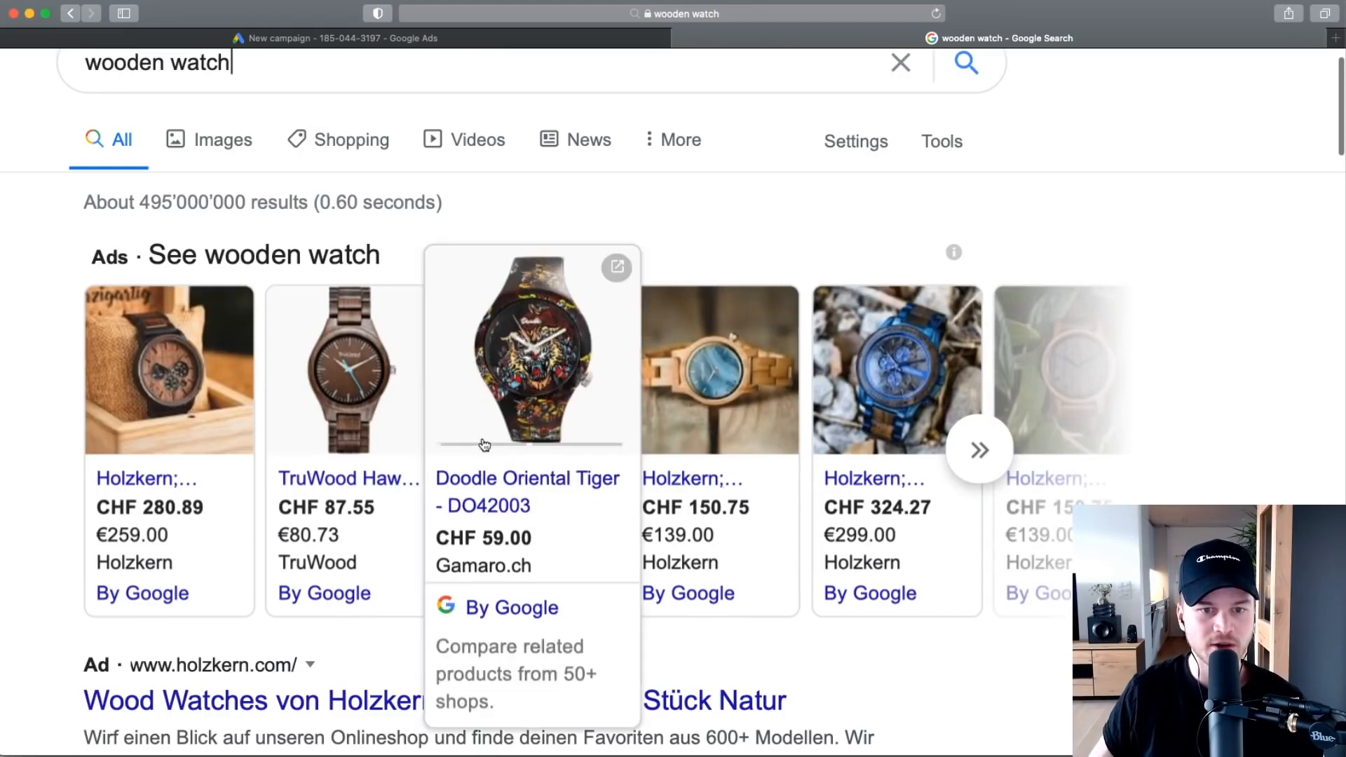
scroll(493, 445, down, 5)
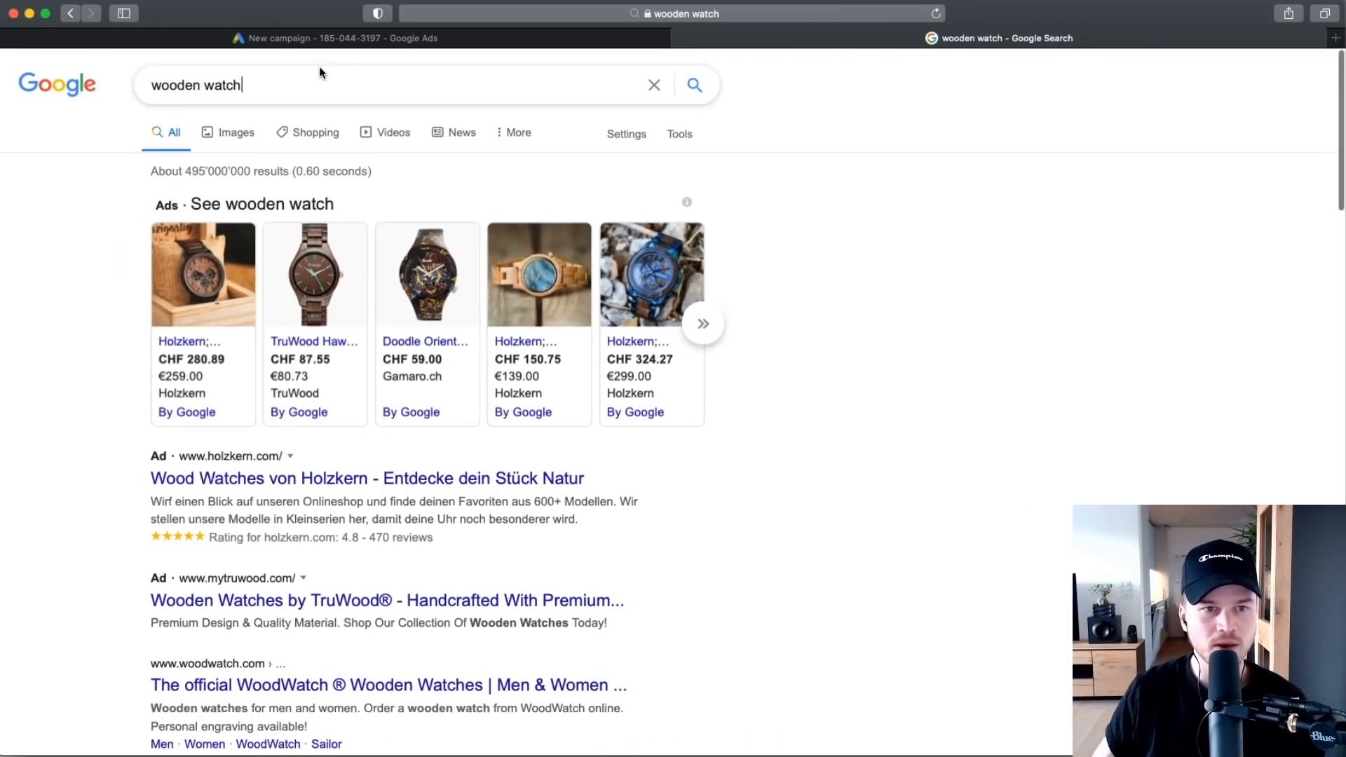
click(319, 40)
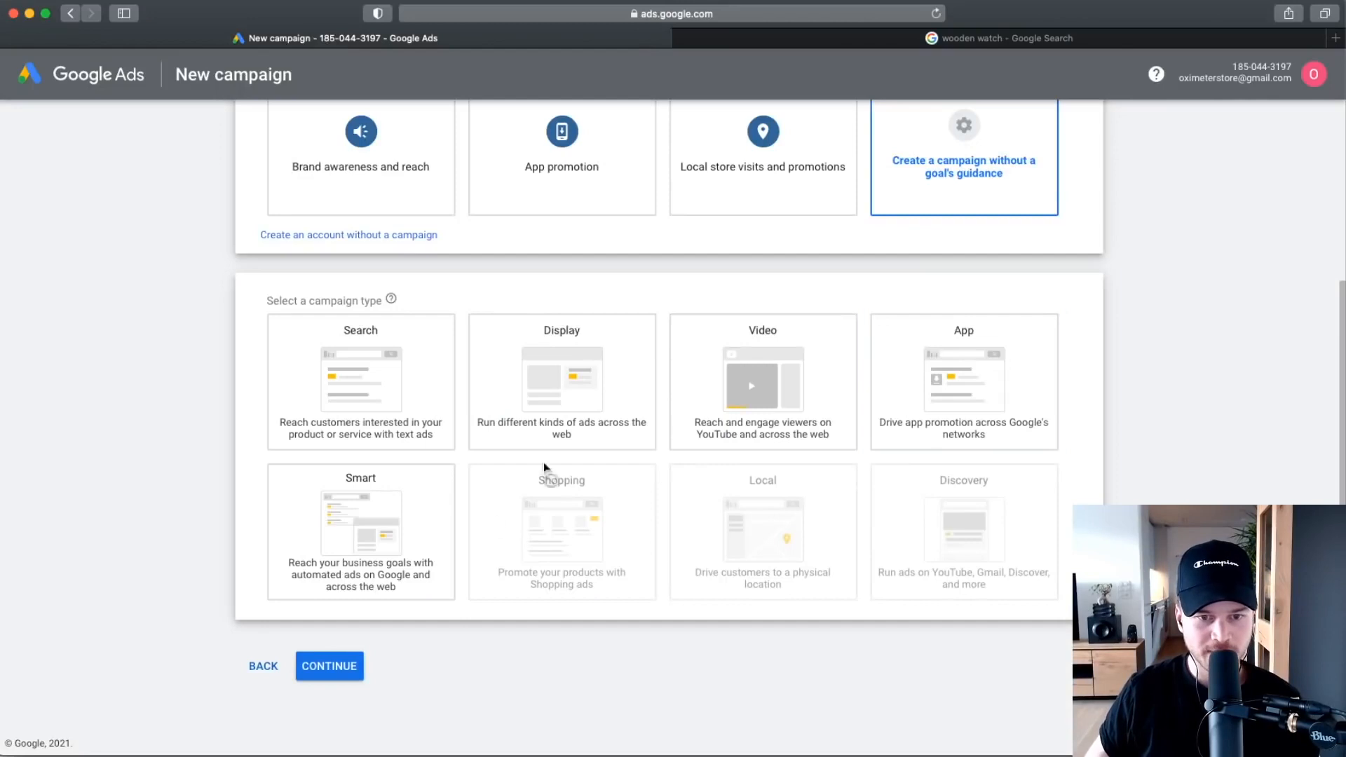
Select Search as the campaign type and enable website visits as the desired result.
mouse_move(551, 518)
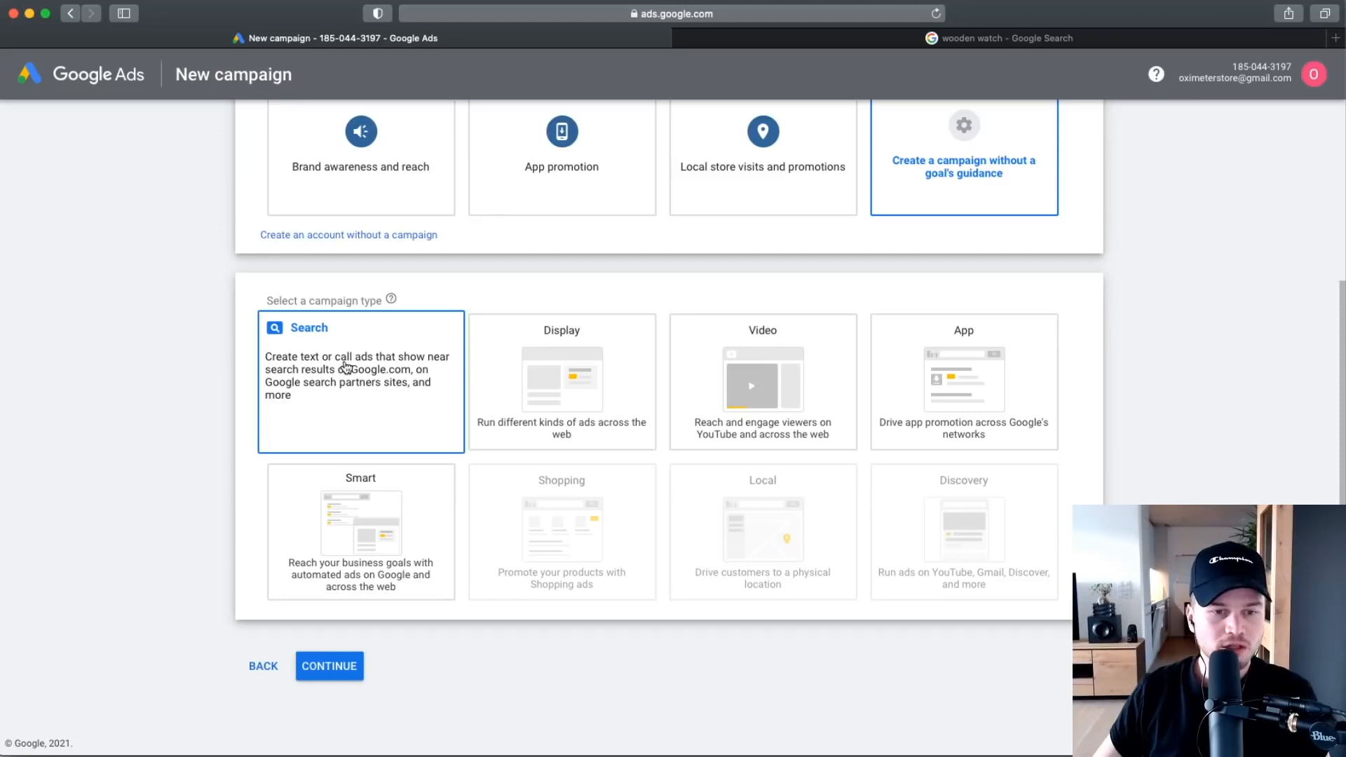
click(340, 385)
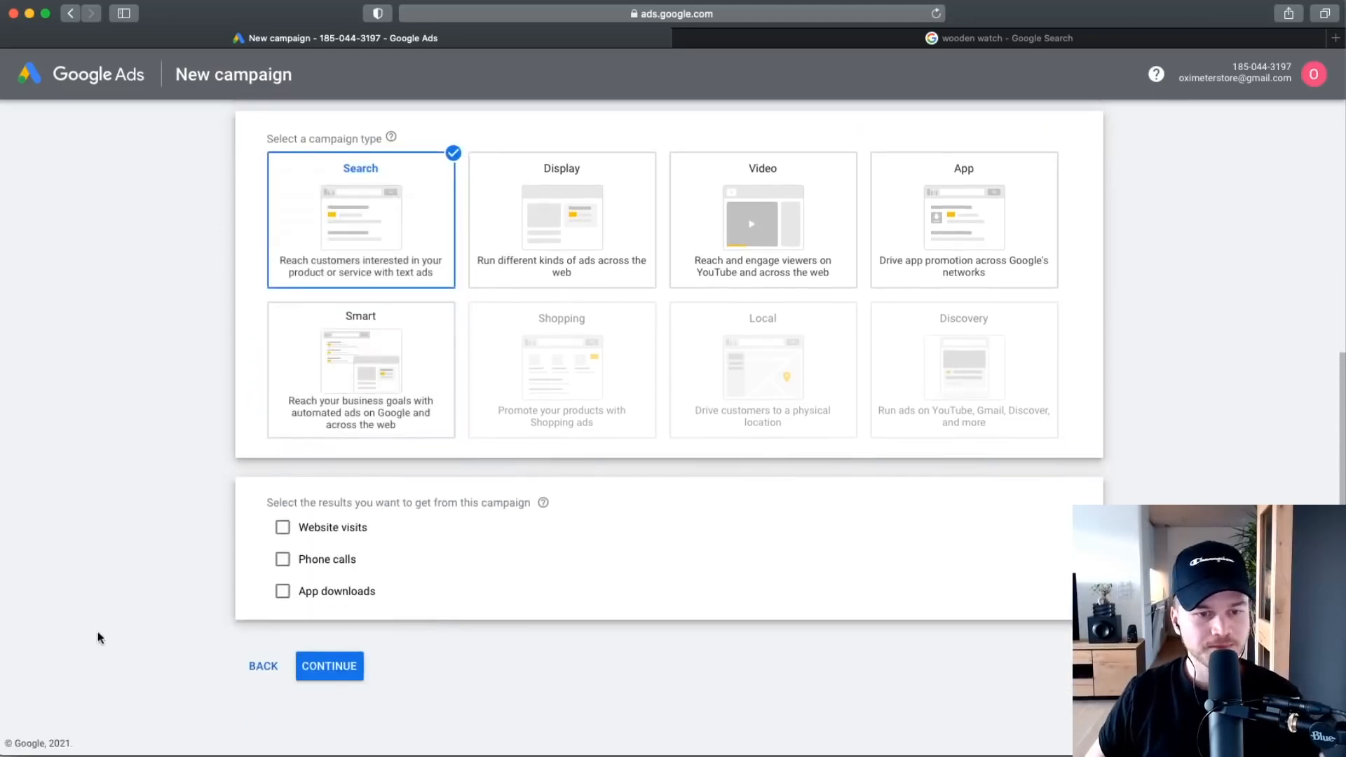
key(super+equal)
key(super+equal)
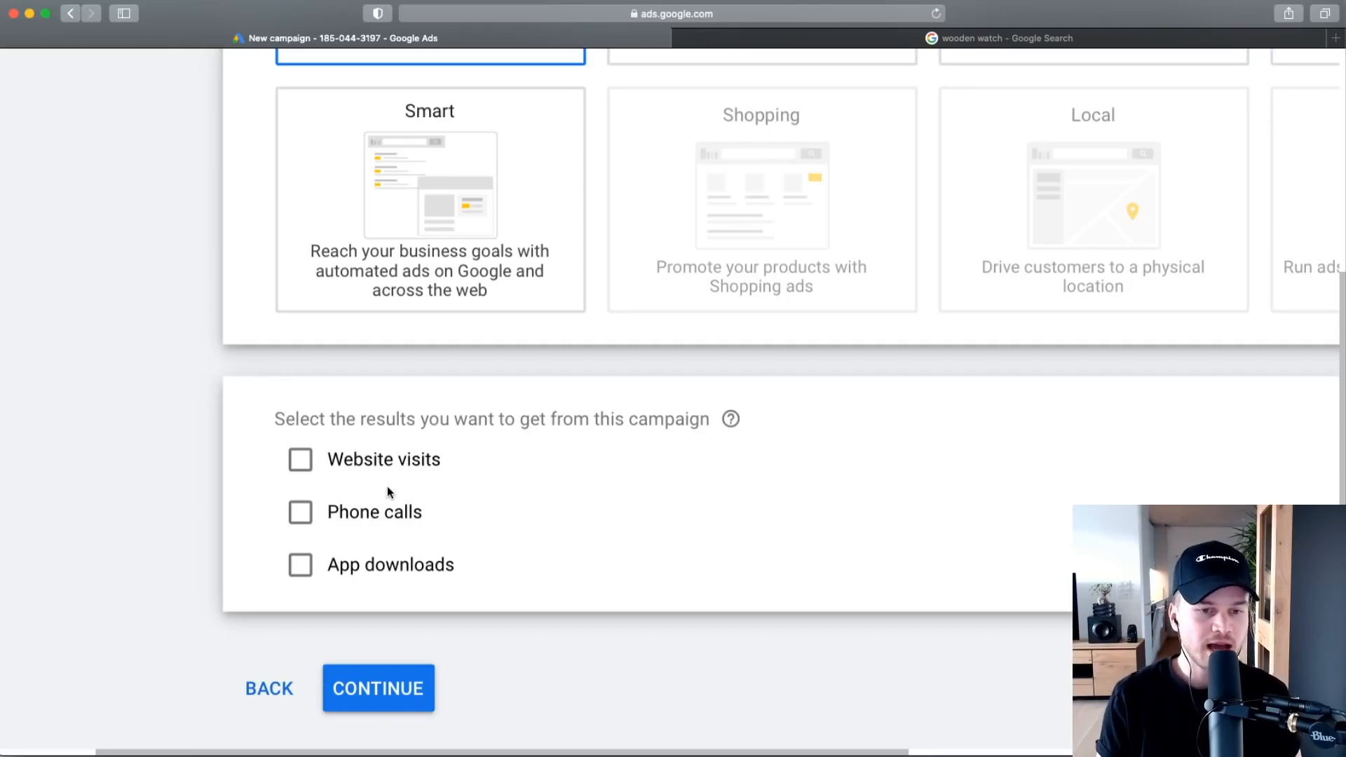
click(299, 460)
click(442, 515)
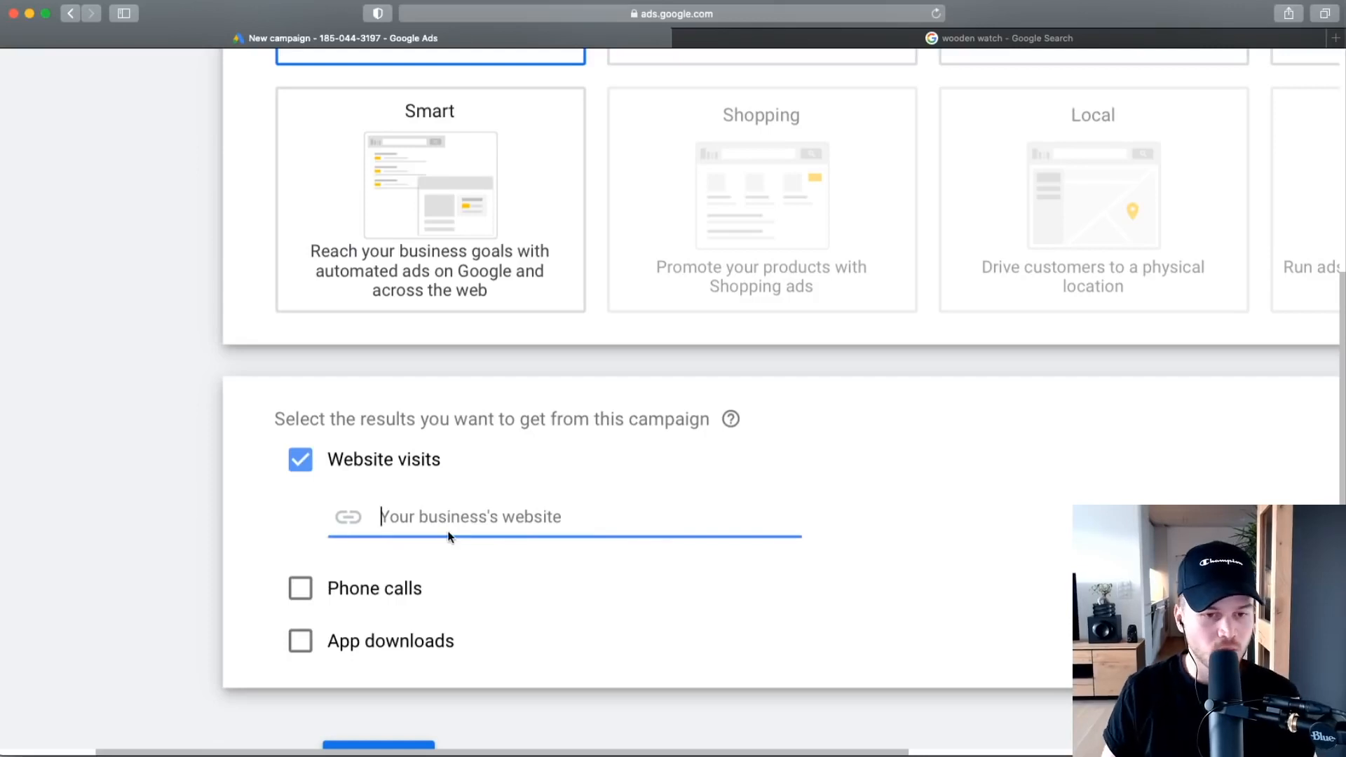
text(h)
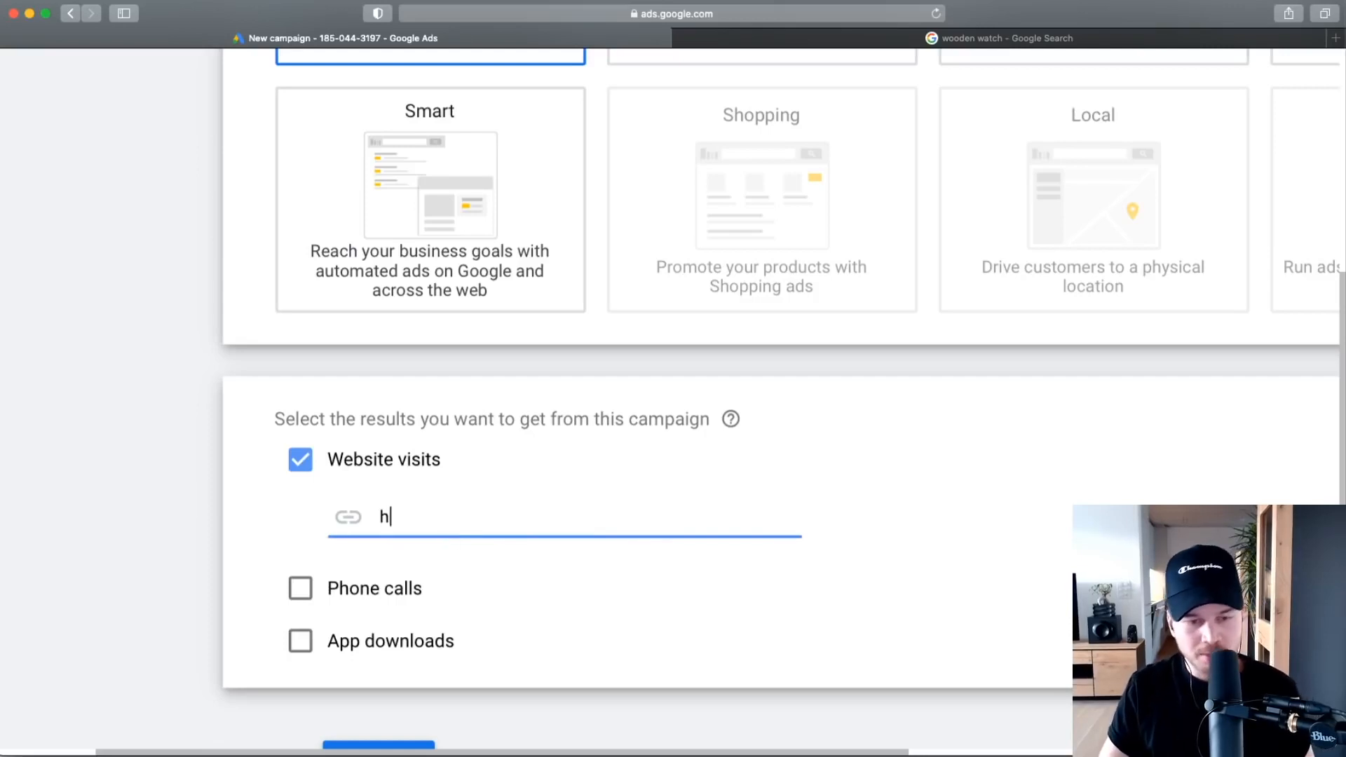
text(ttps:/)
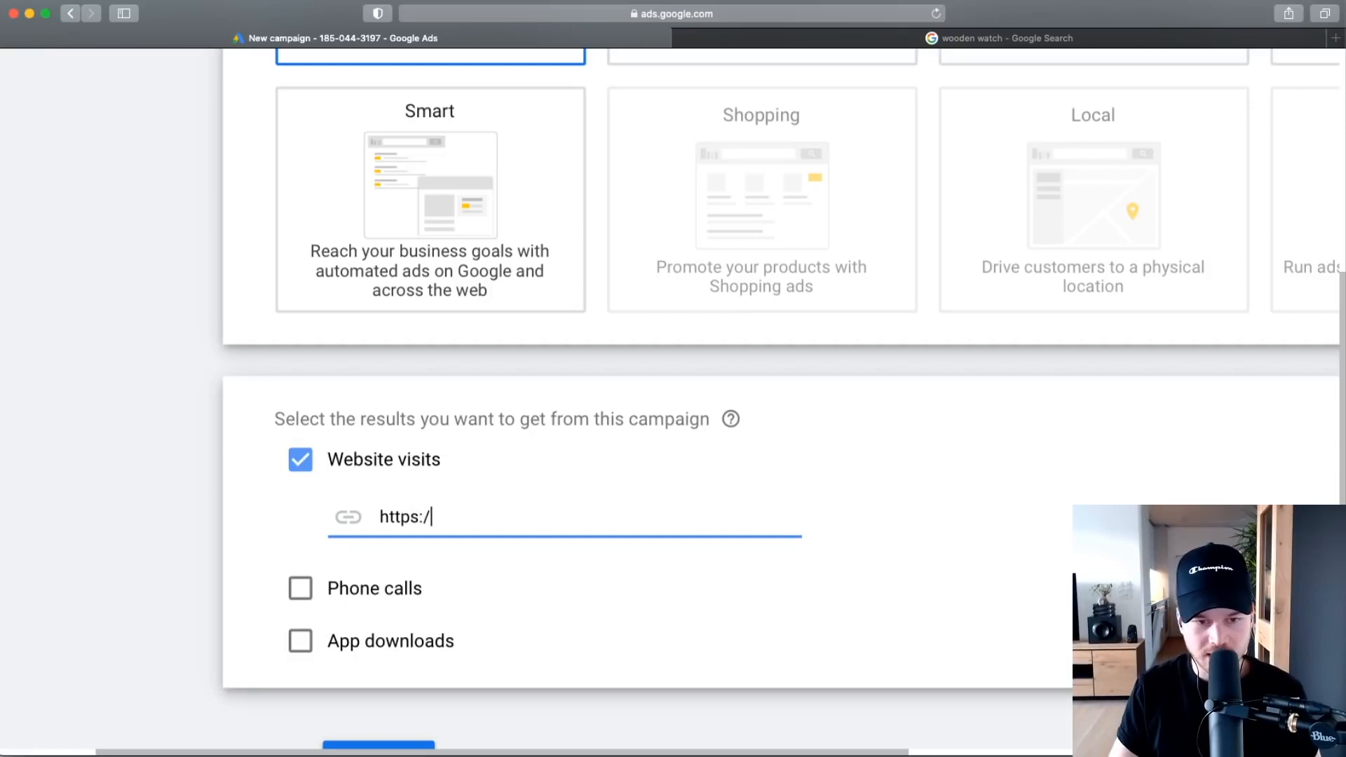
text(/oximeterstore.com)
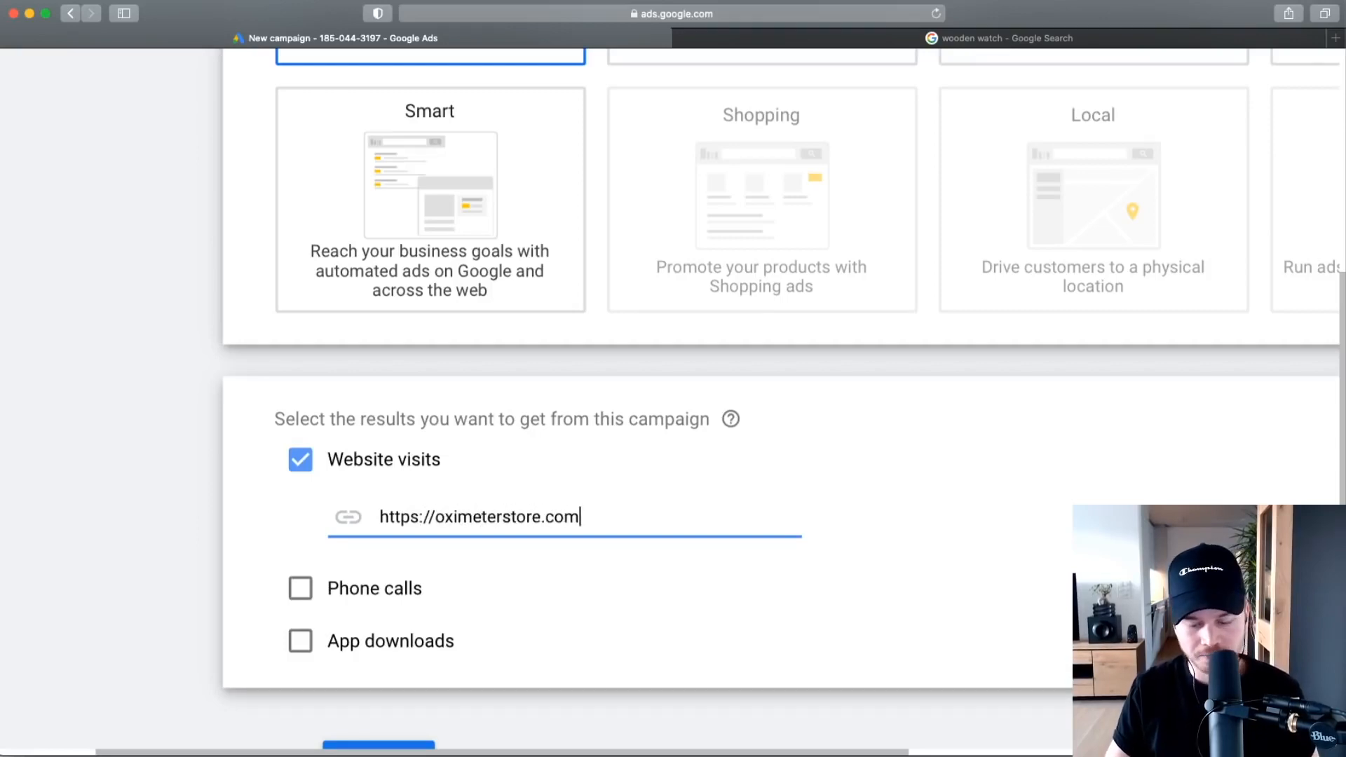
text(/fingertip-oxim)
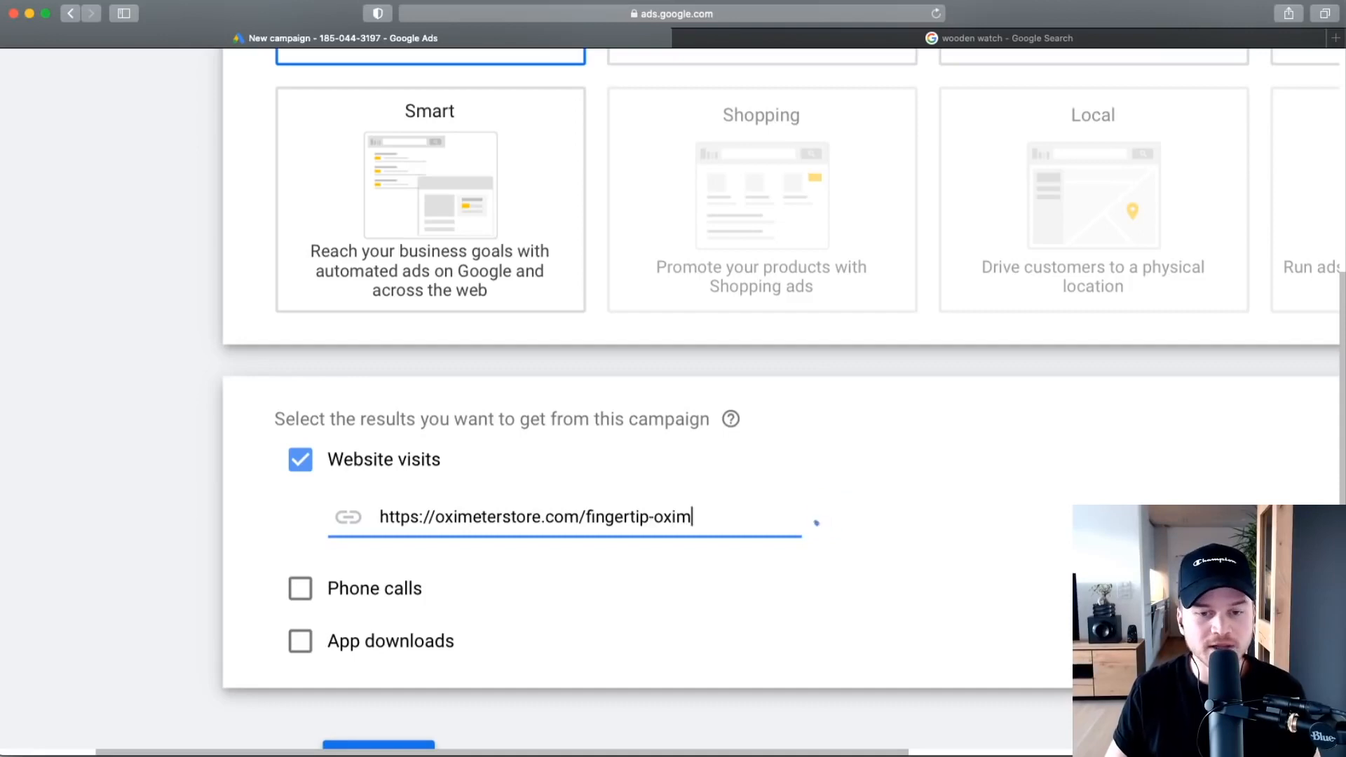
text(eter)
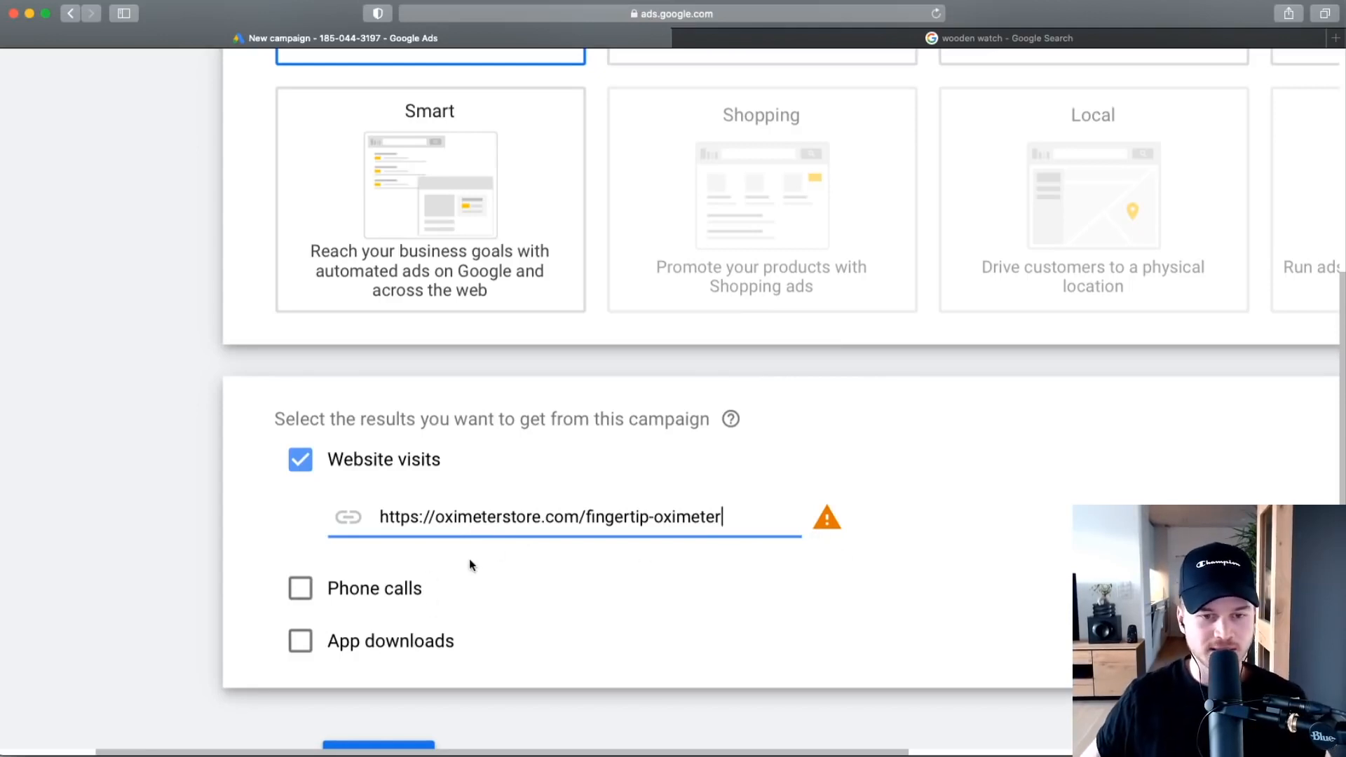
scroll(541, 593, down, 2)
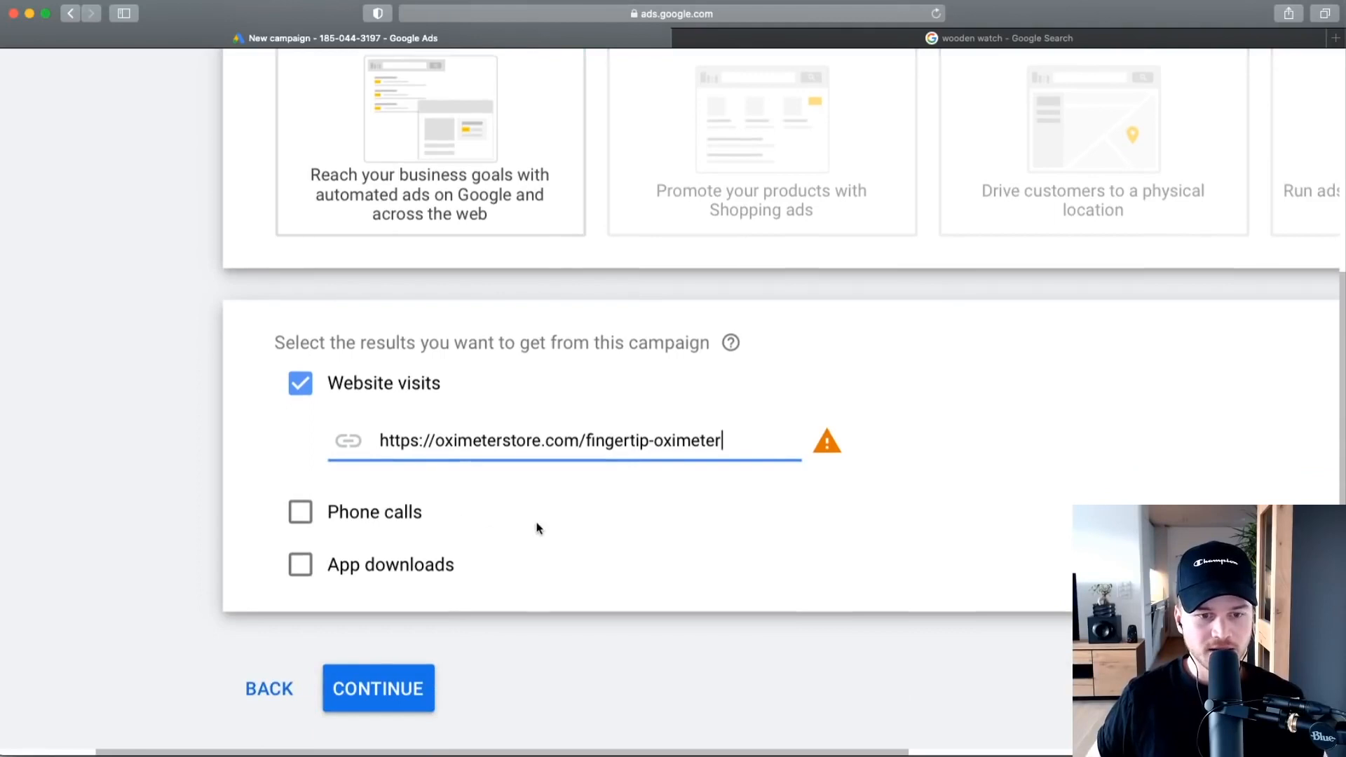
scroll(414, 673, down, 2)
click(391, 602)
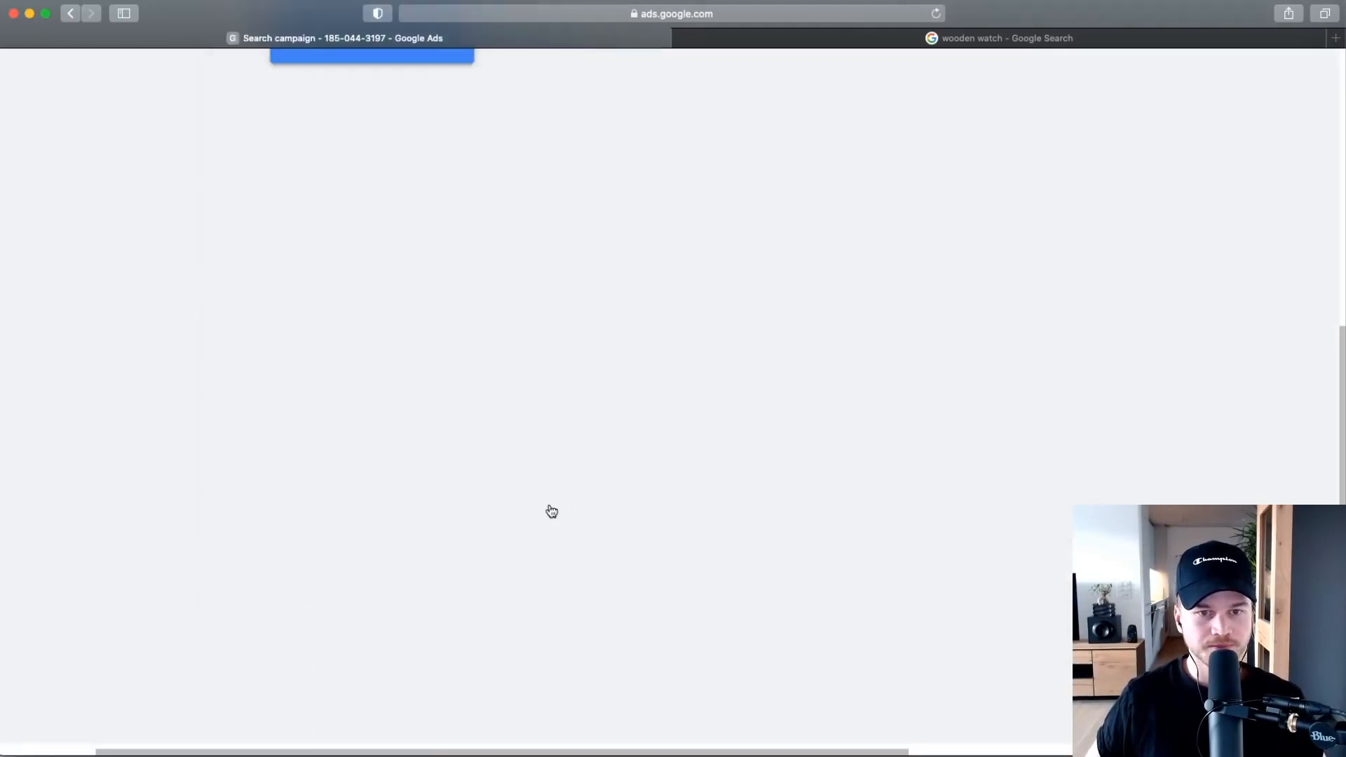
Rename the campaign as "Search Campaign (SKAG v1)".
scroll(635, 241, up, 4)
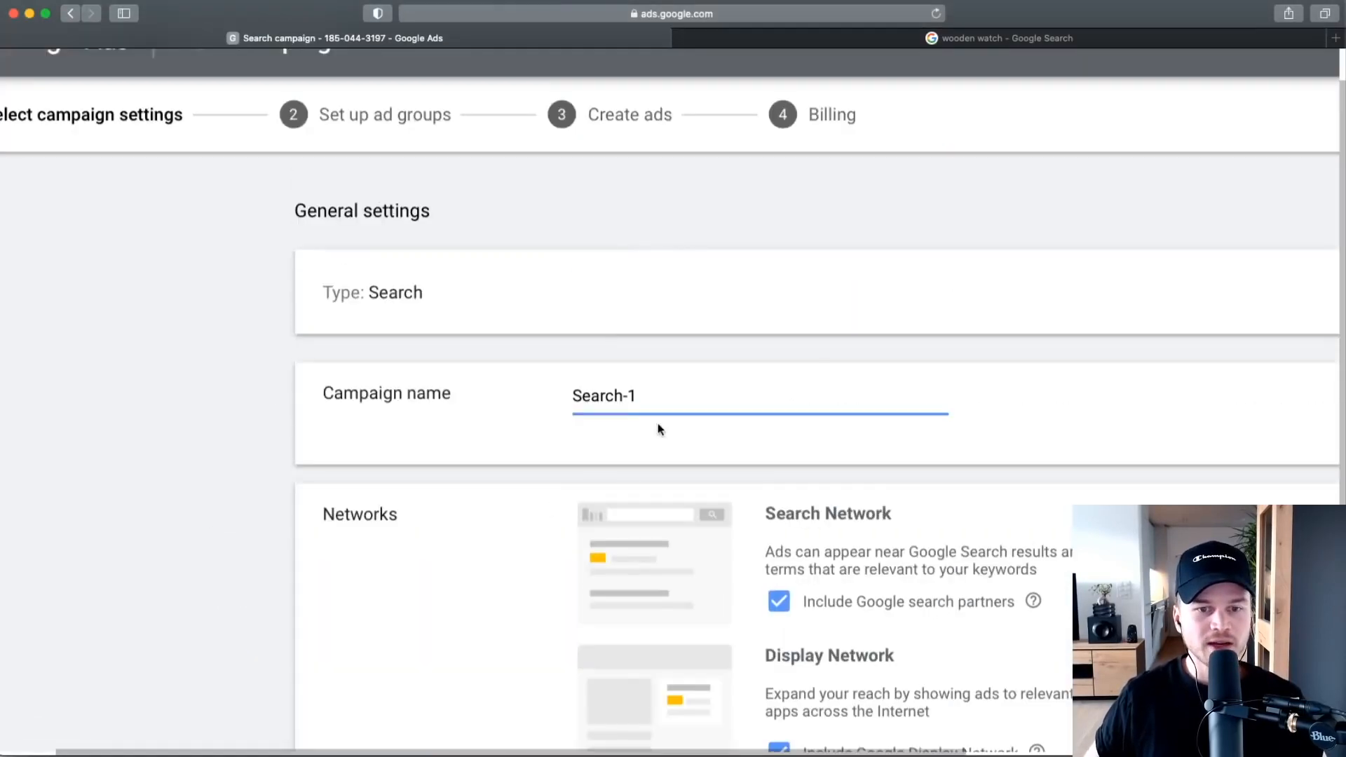
scroll(535, 328, down, 2)
scroll(534, 337, up, 1)
scroll(600, 364, down, 3)
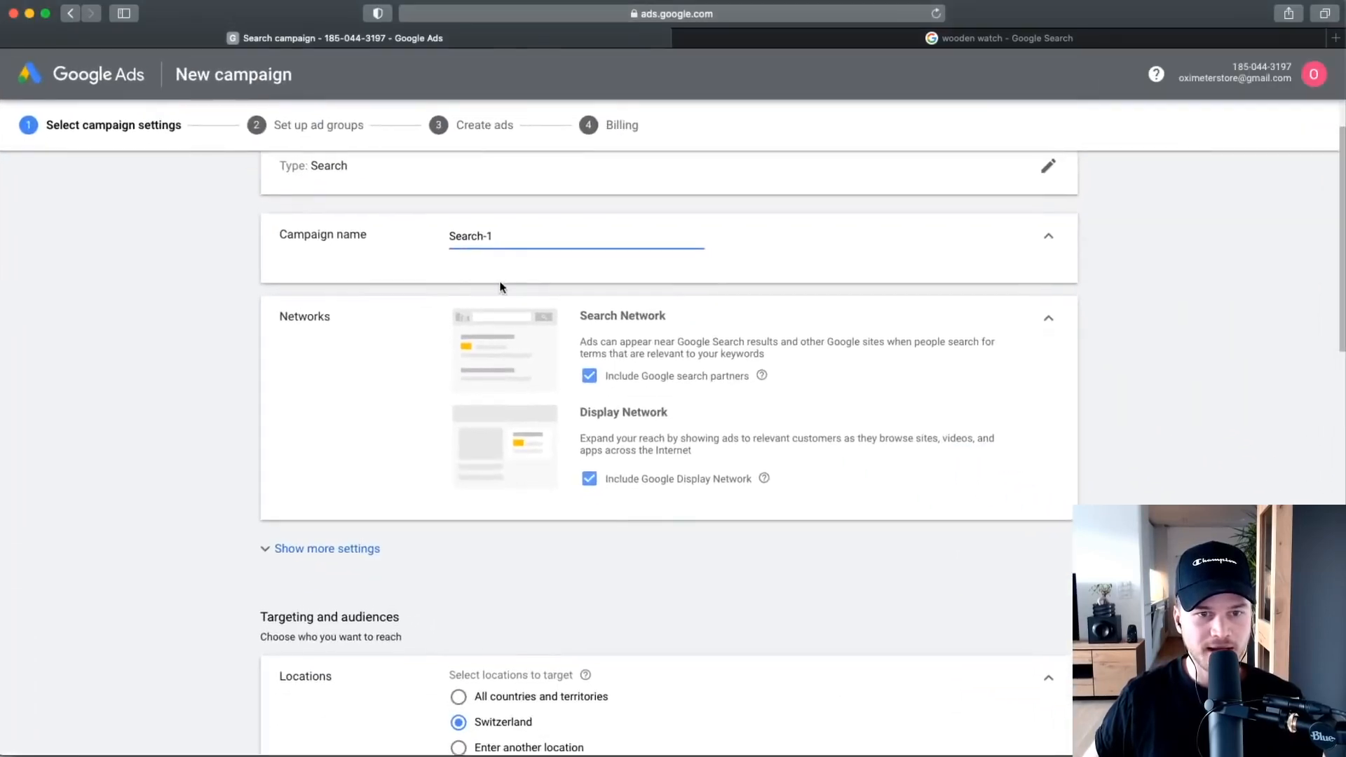
scroll(501, 288, up, 1)
drag(516, 317, 440, 313)
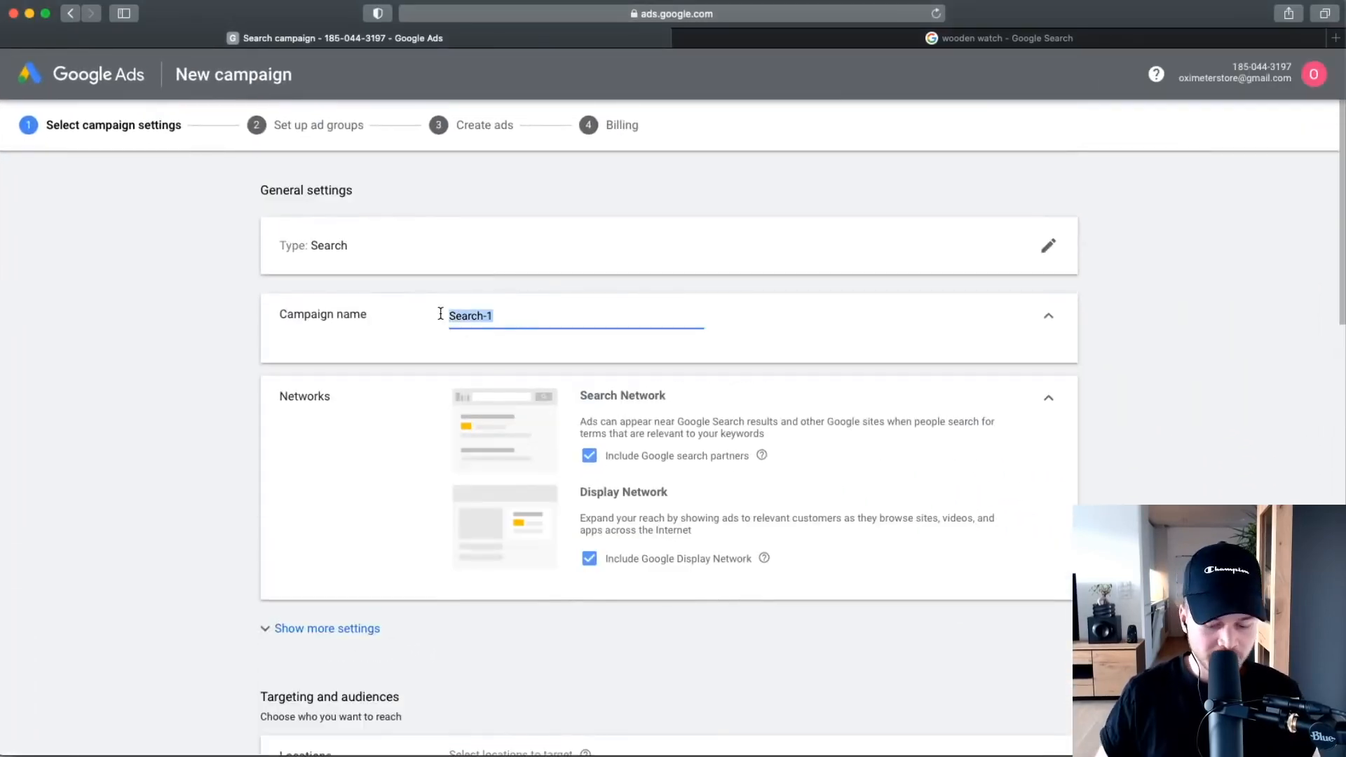
text(Search)
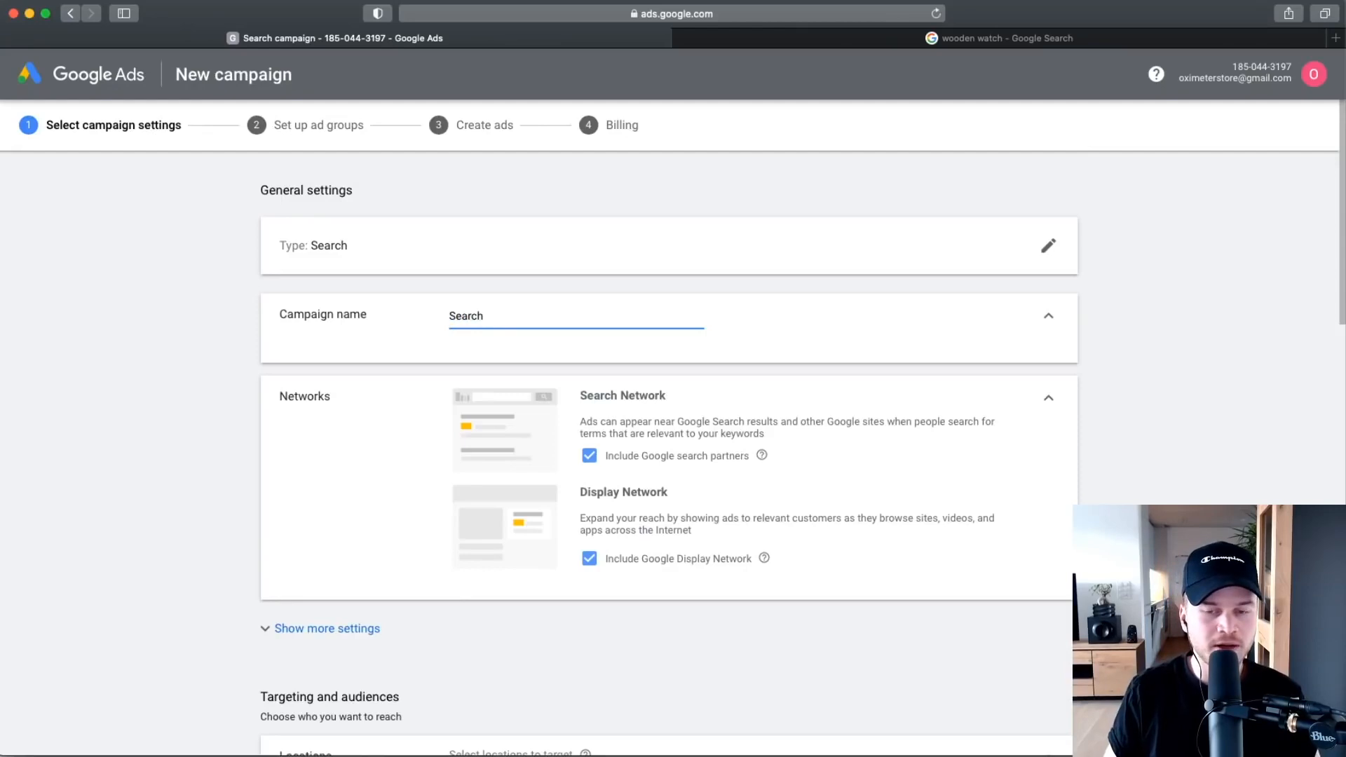
text( Campaign)
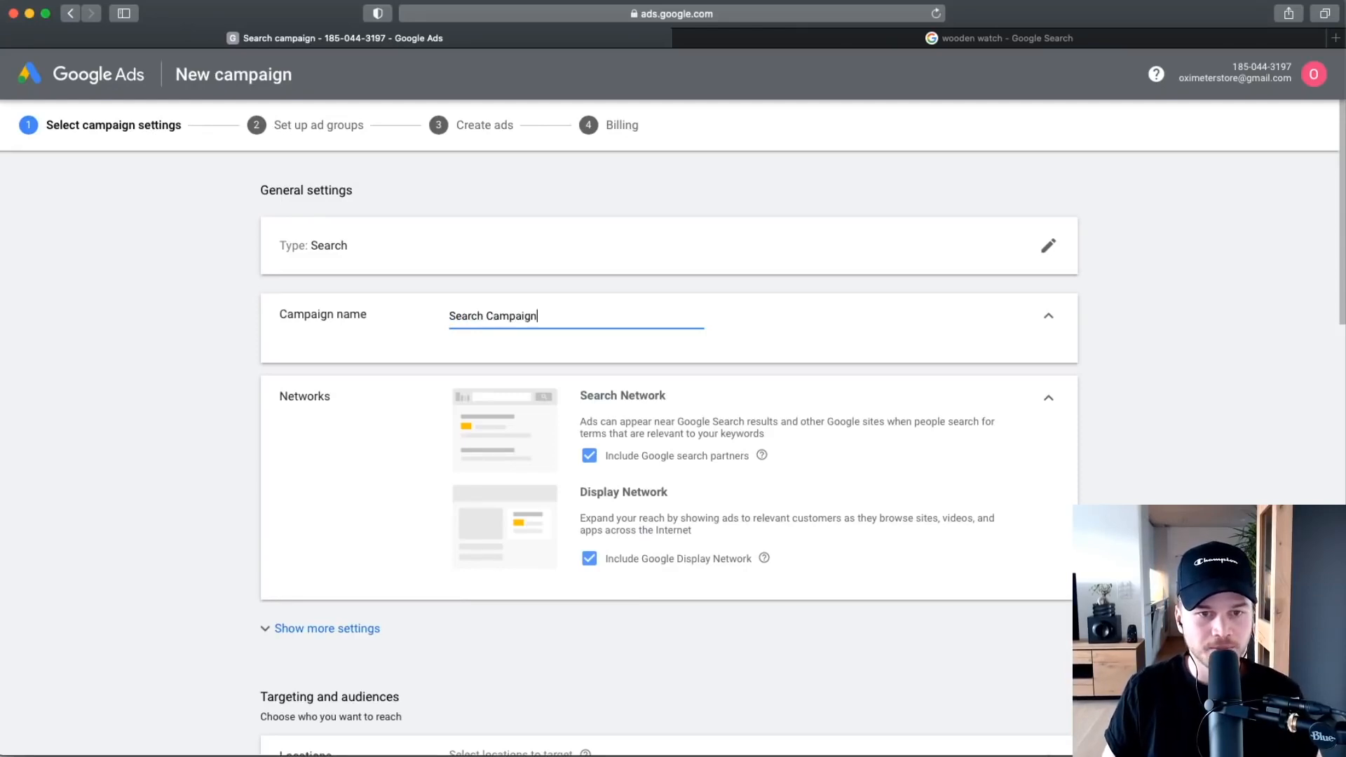
text( (SKAF)
key(BackSpace)
text(G)
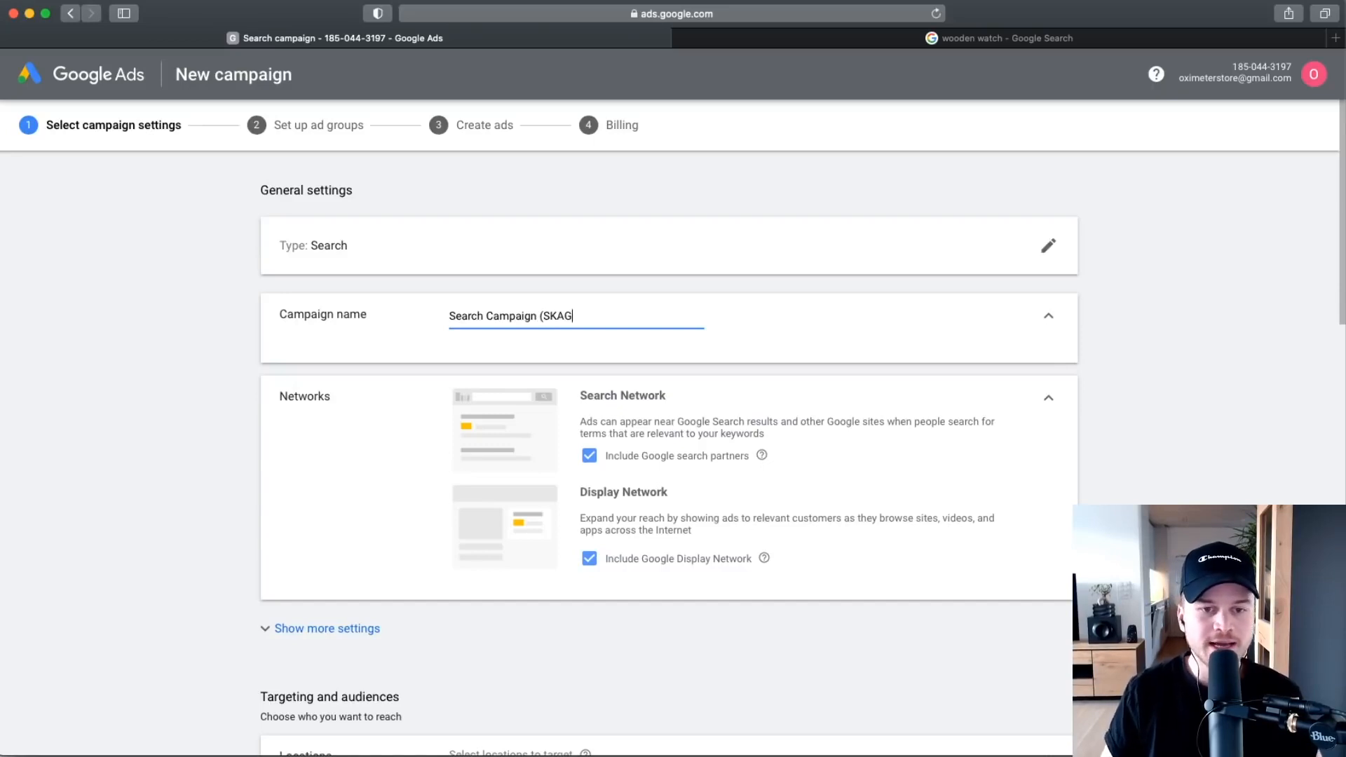
scroll(556, 329, up, 5)
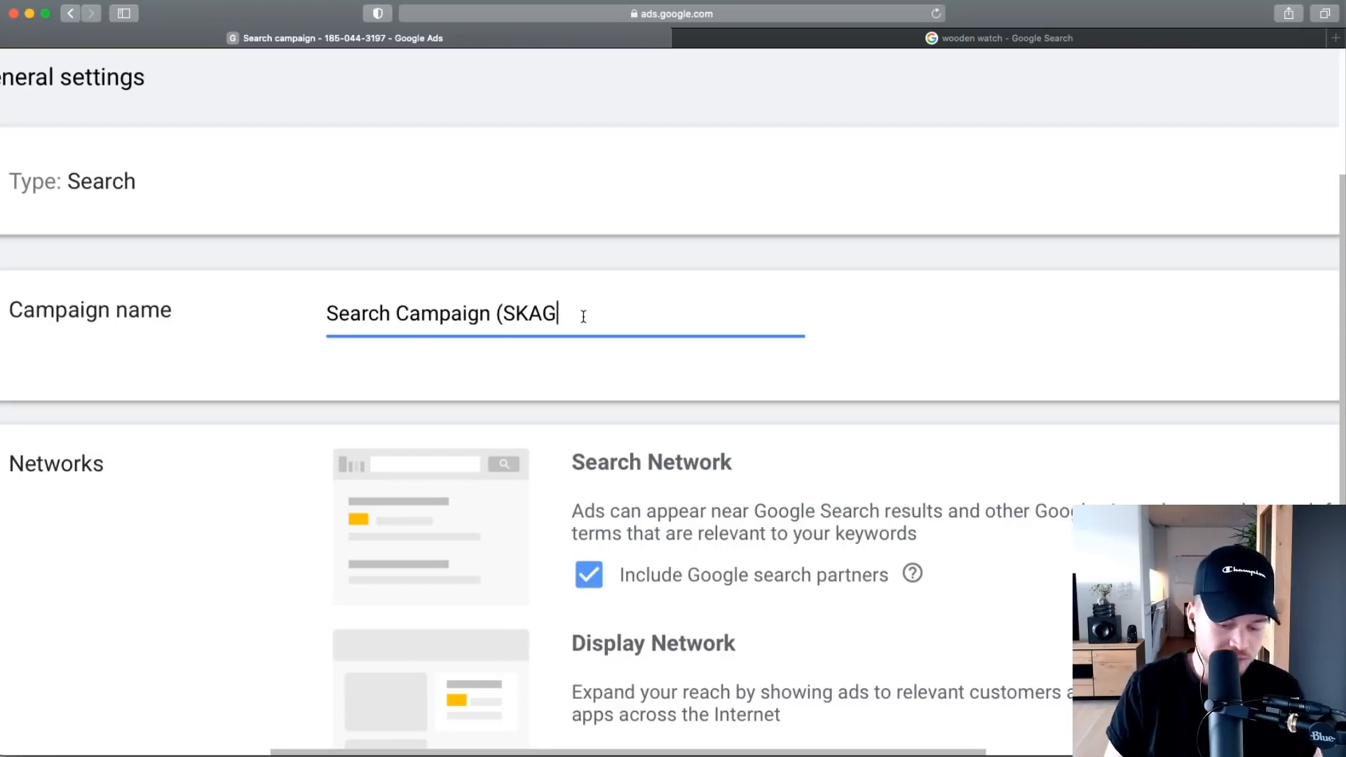
text(v1))
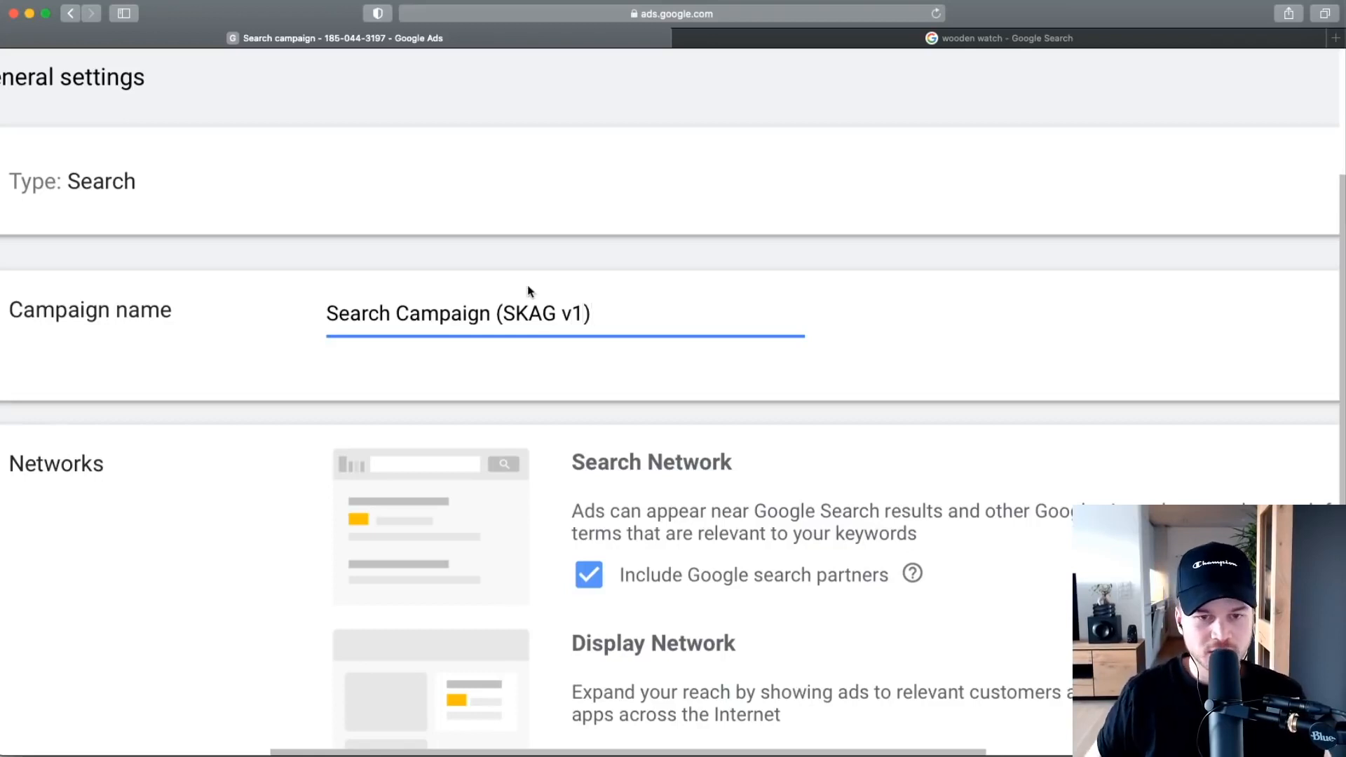
Exclude both Google search partners and the Google Display Network from the campaign's networks.
scroll(554, 342, down, 5)
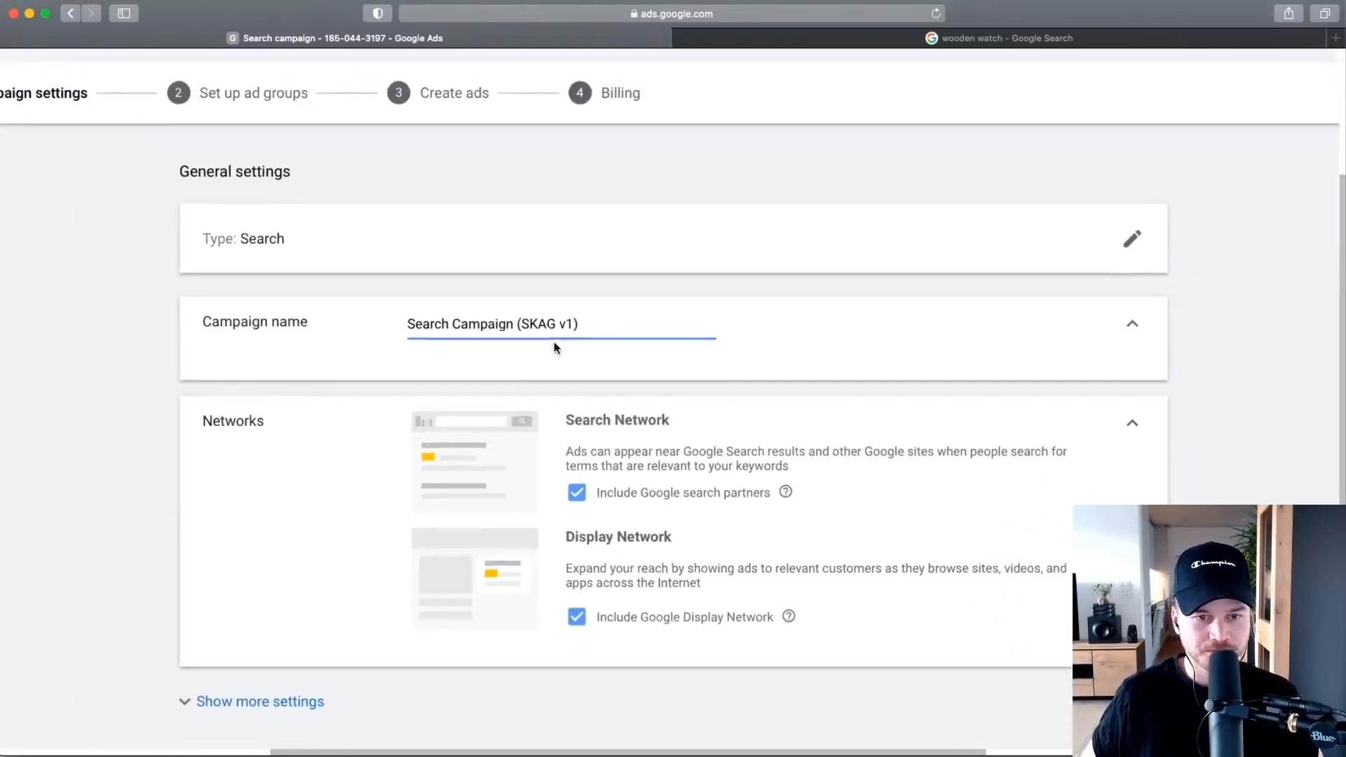
scroll(326, 307, down, 3)
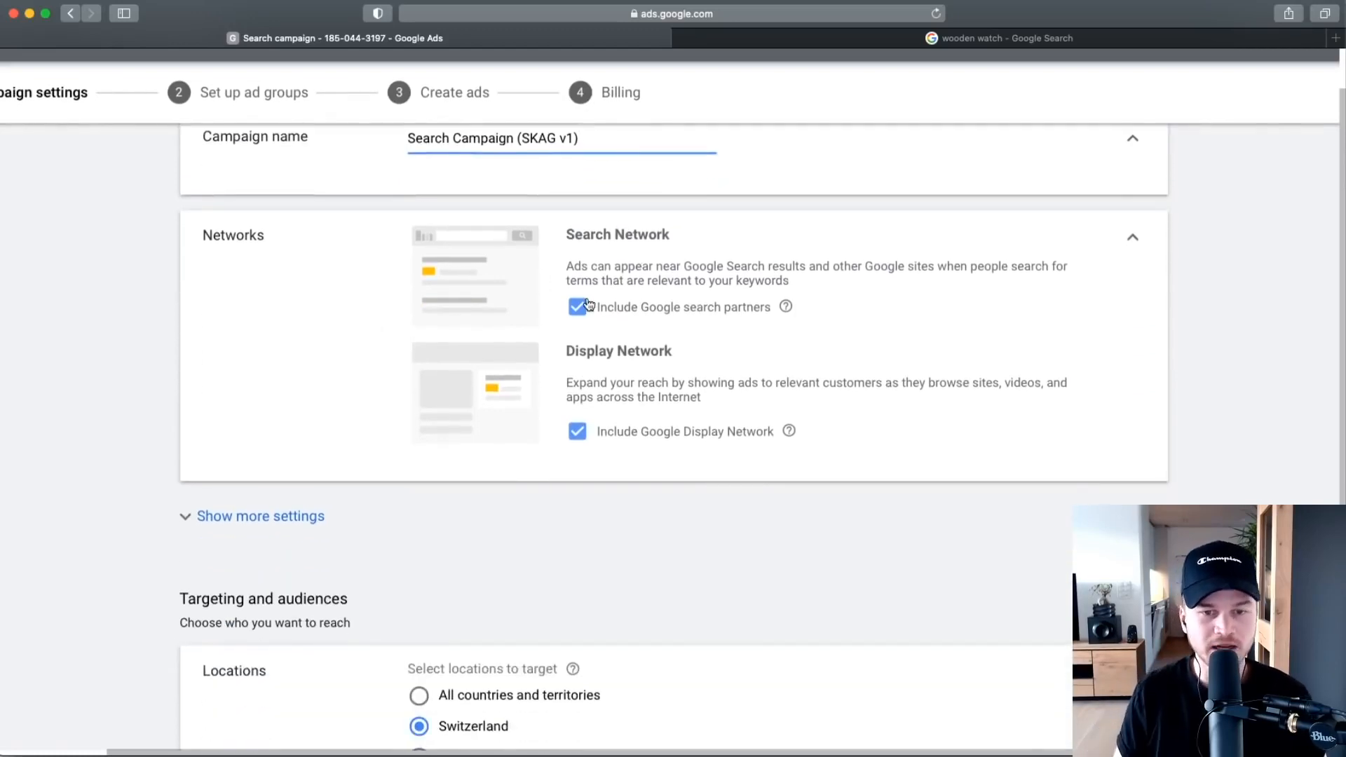
scroll(587, 304, up, 3)
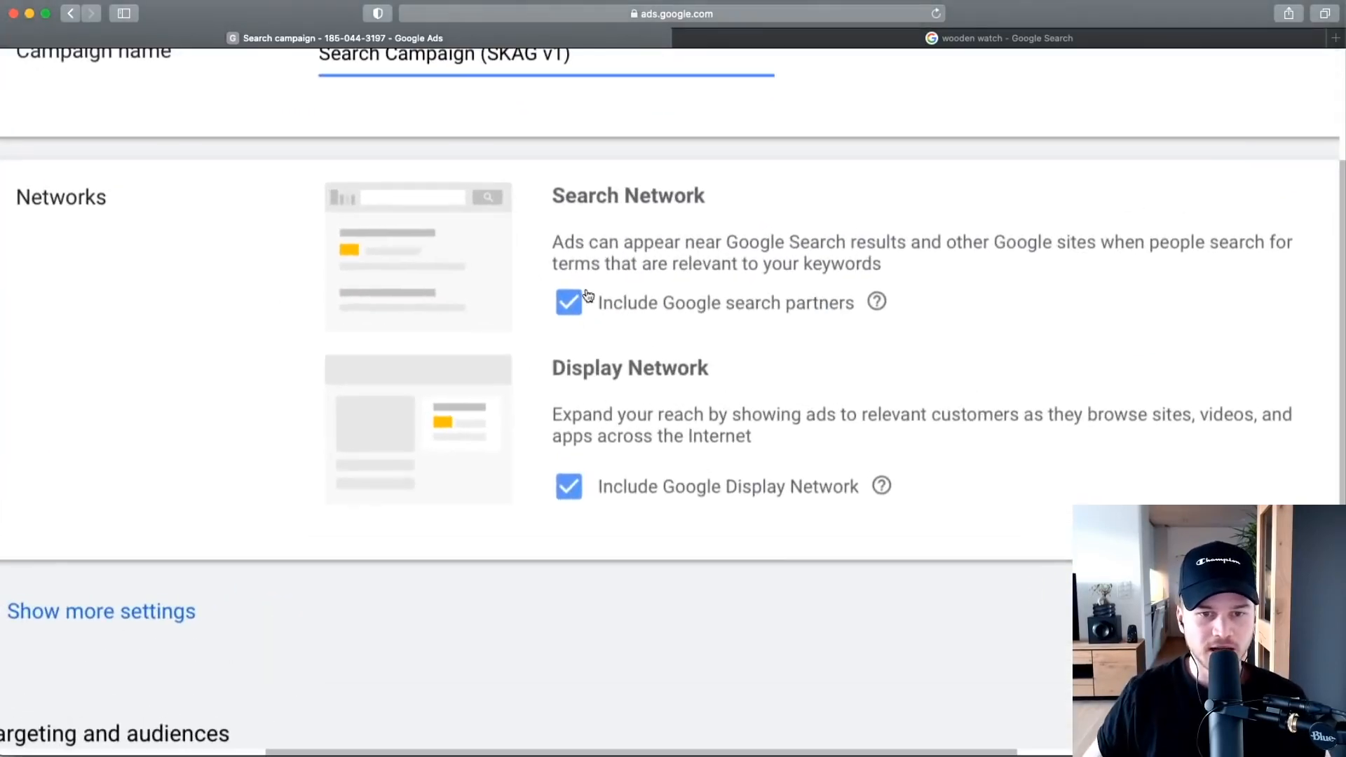
click(568, 301)
click(568, 508)
scroll(688, 429, down, 3)
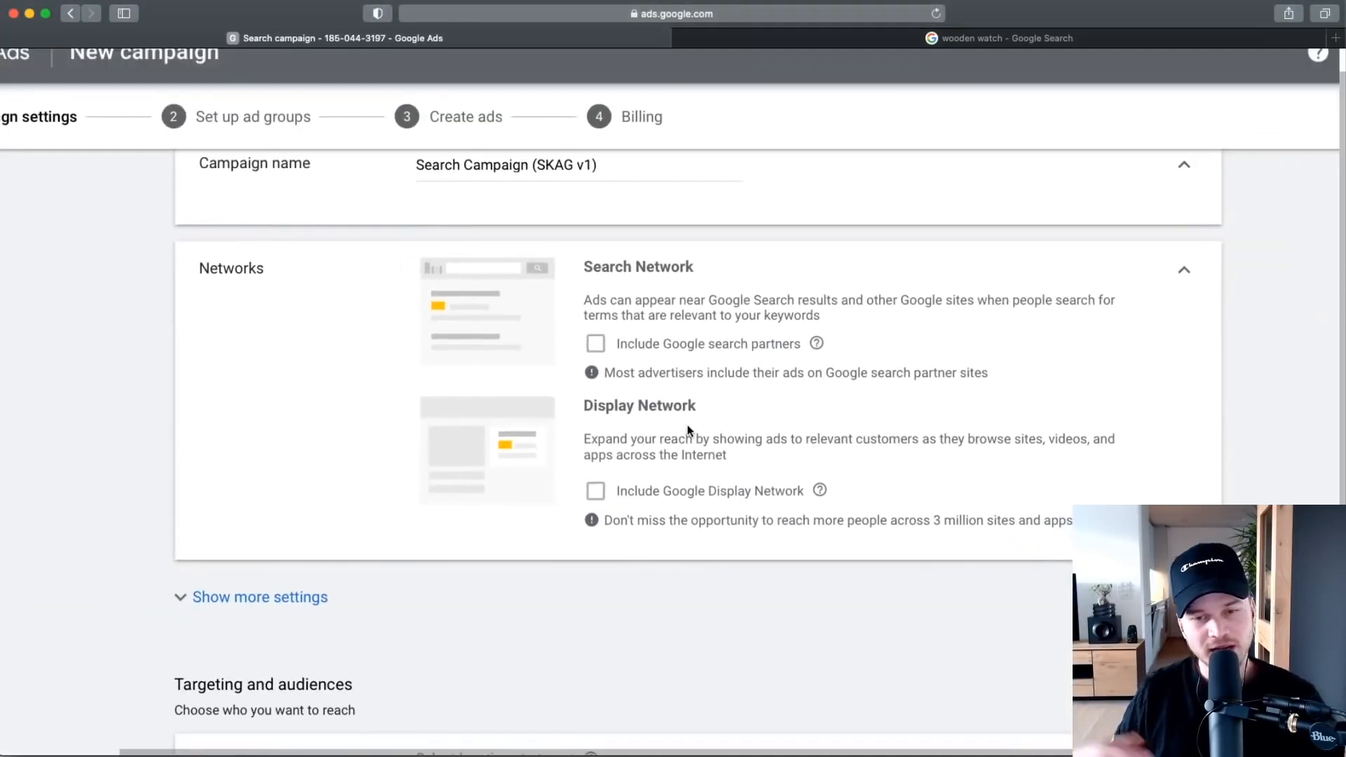
click(595, 343)
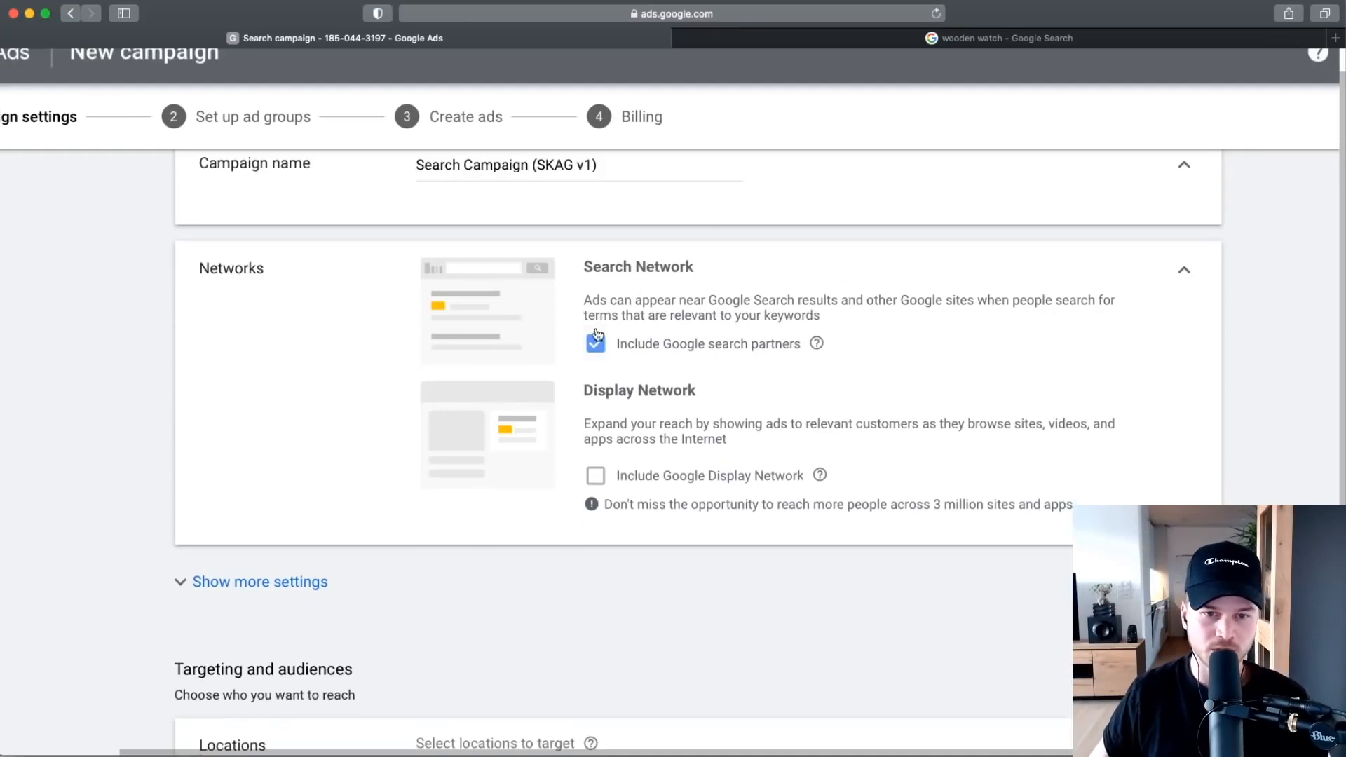
click(596, 342)
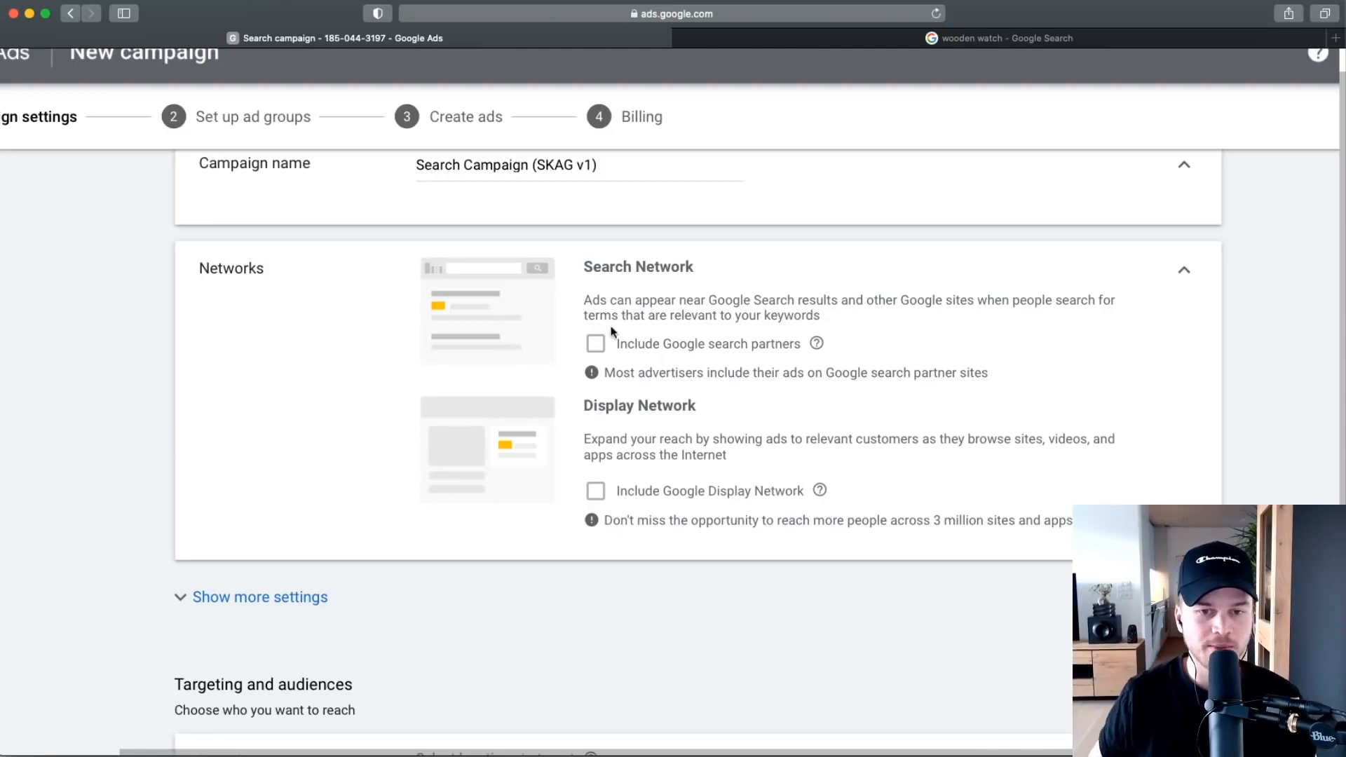
scroll(631, 435, down, 2)
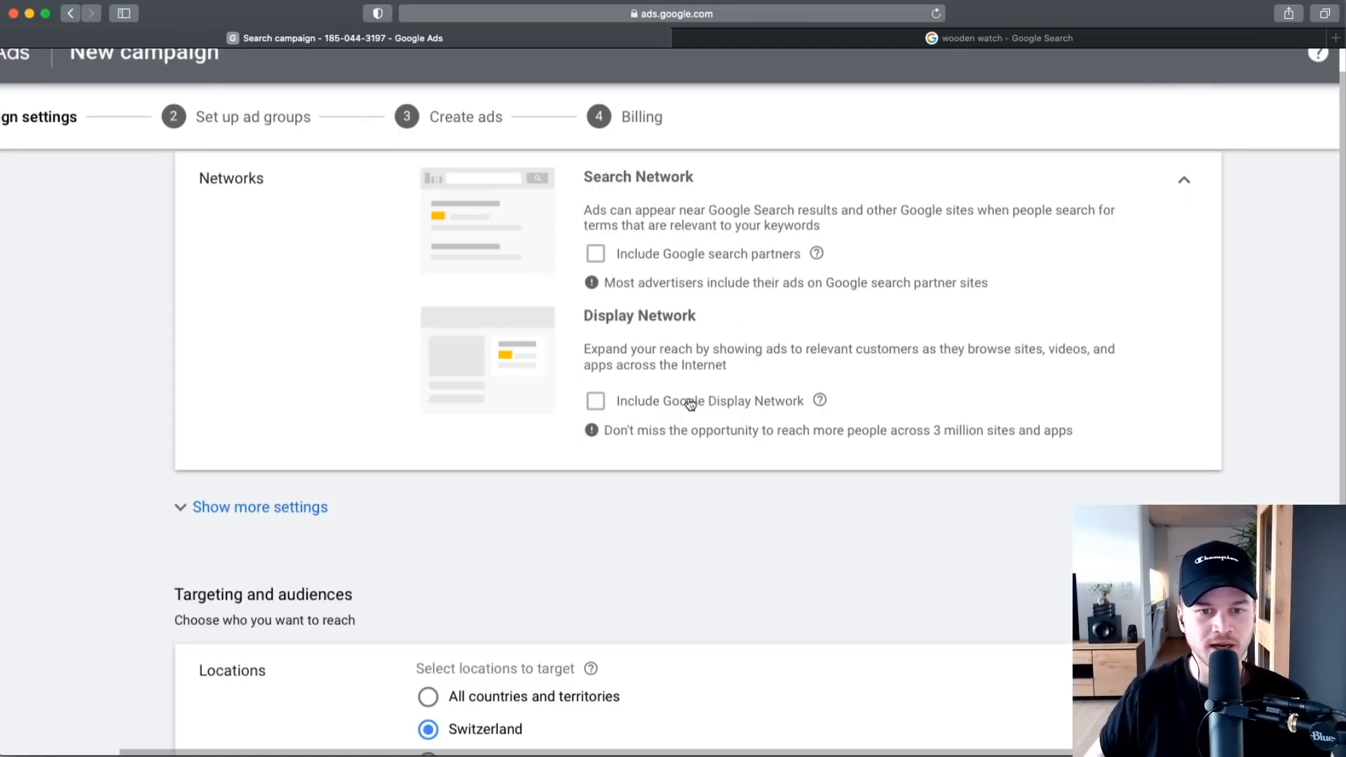
Expand the additional campaign settings and review the start and end date options.
scroll(685, 399, up, 4)
scroll(607, 411, down, 2)
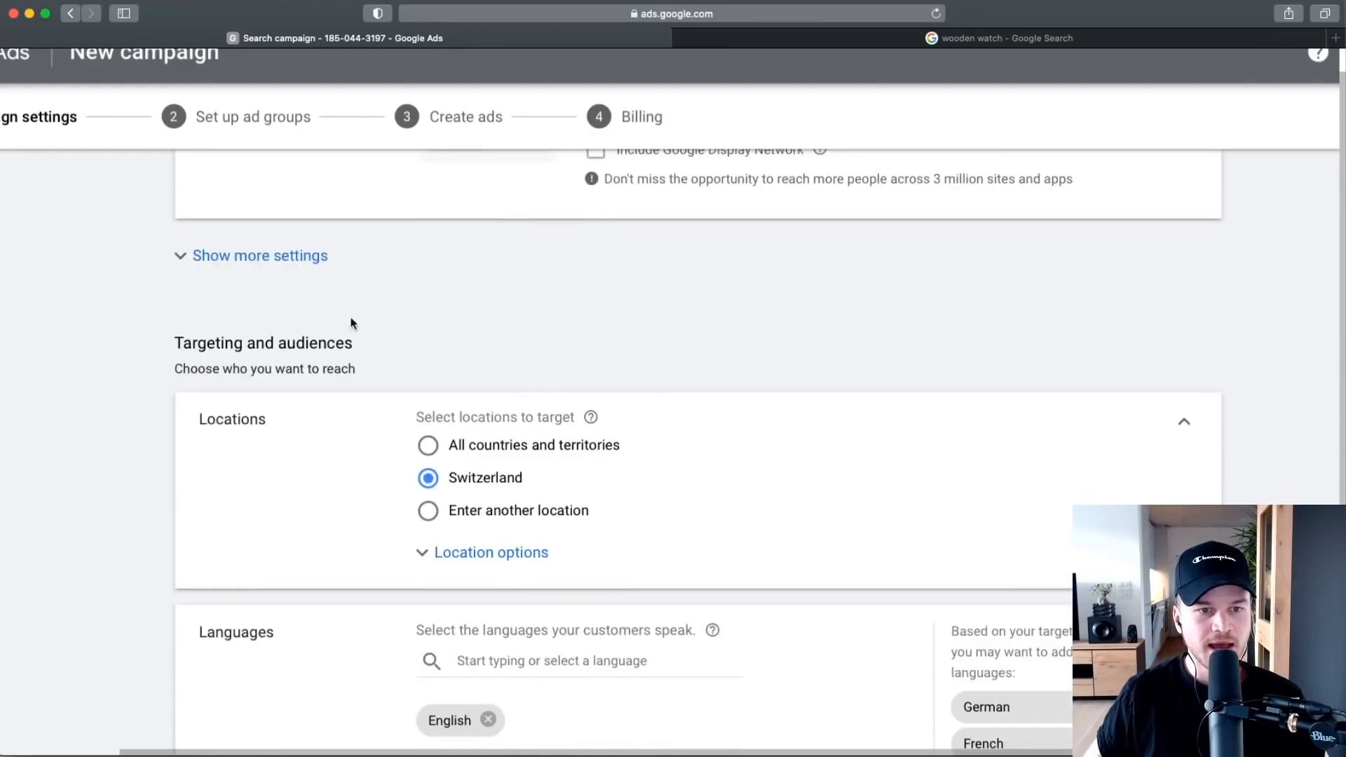
click(393, 255)
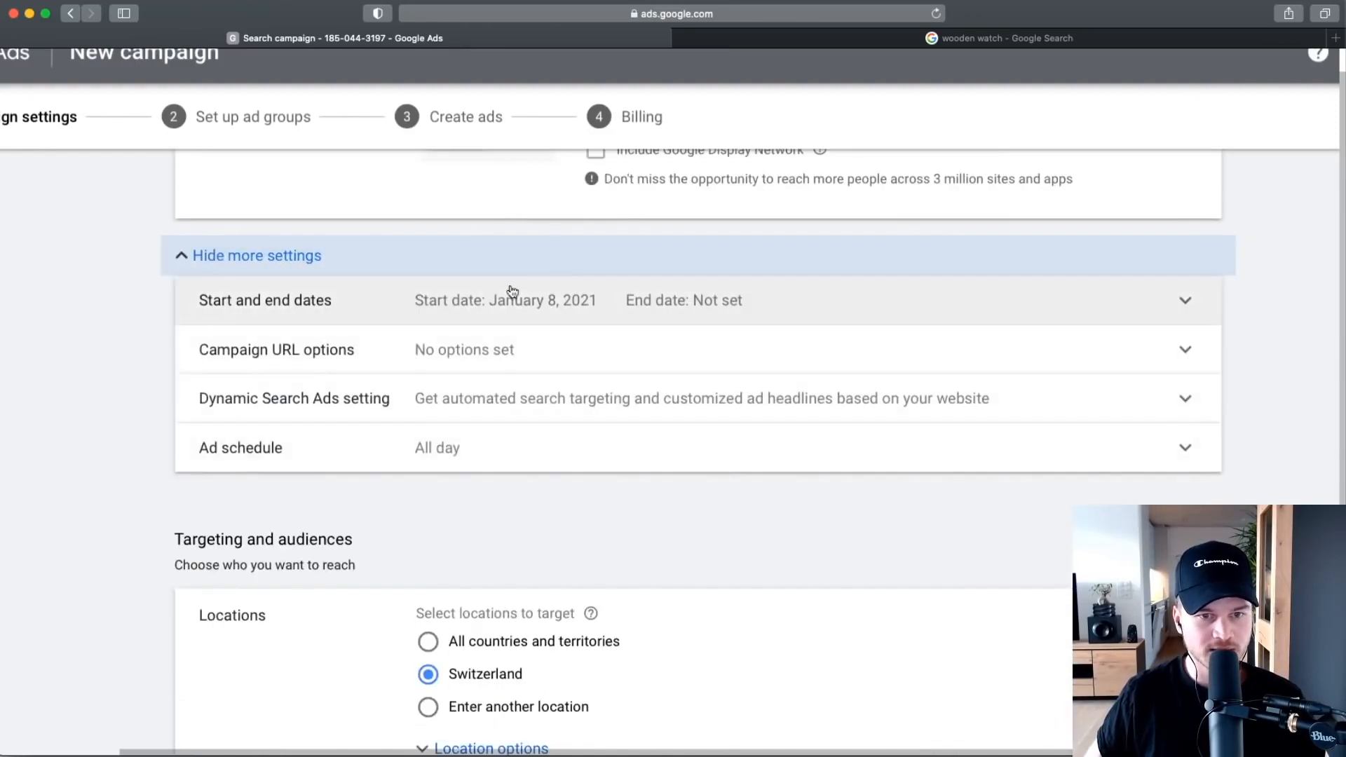
click(582, 306)
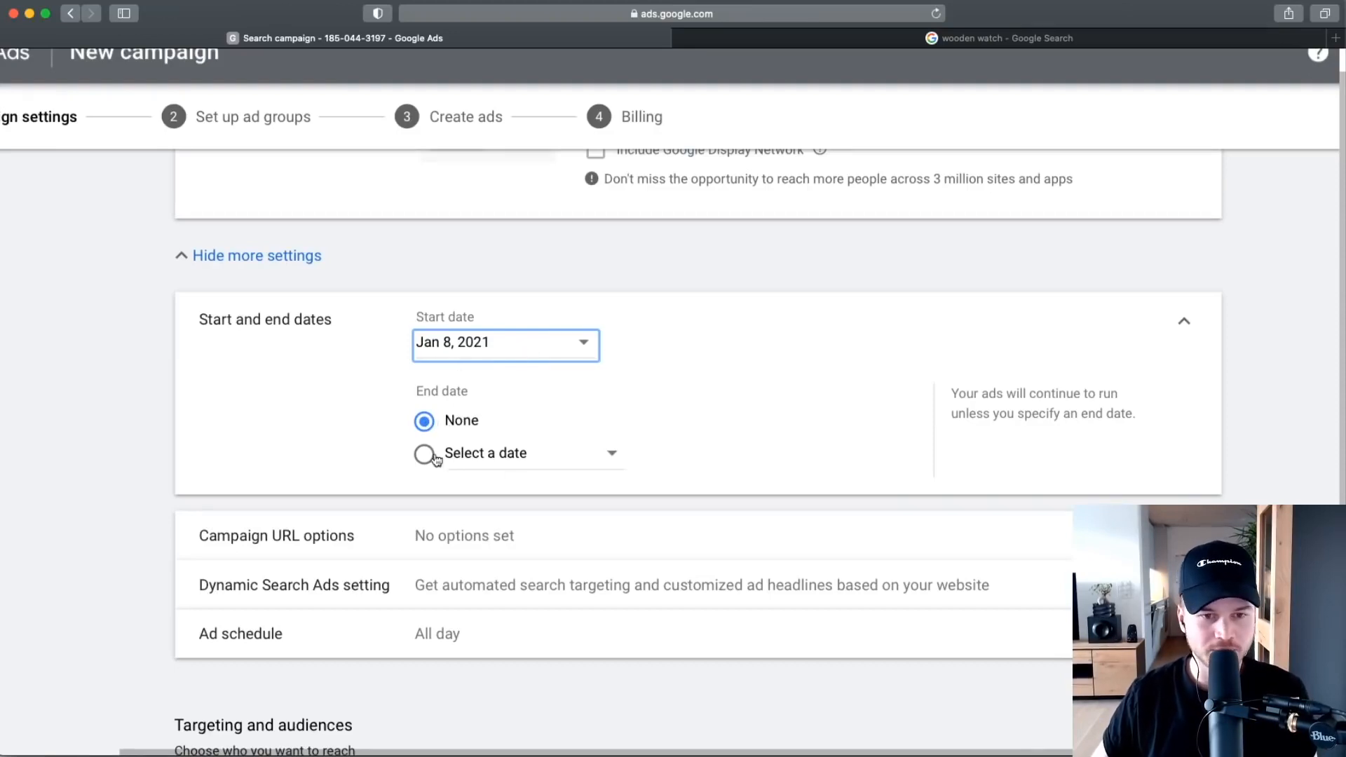
click(1183, 322)
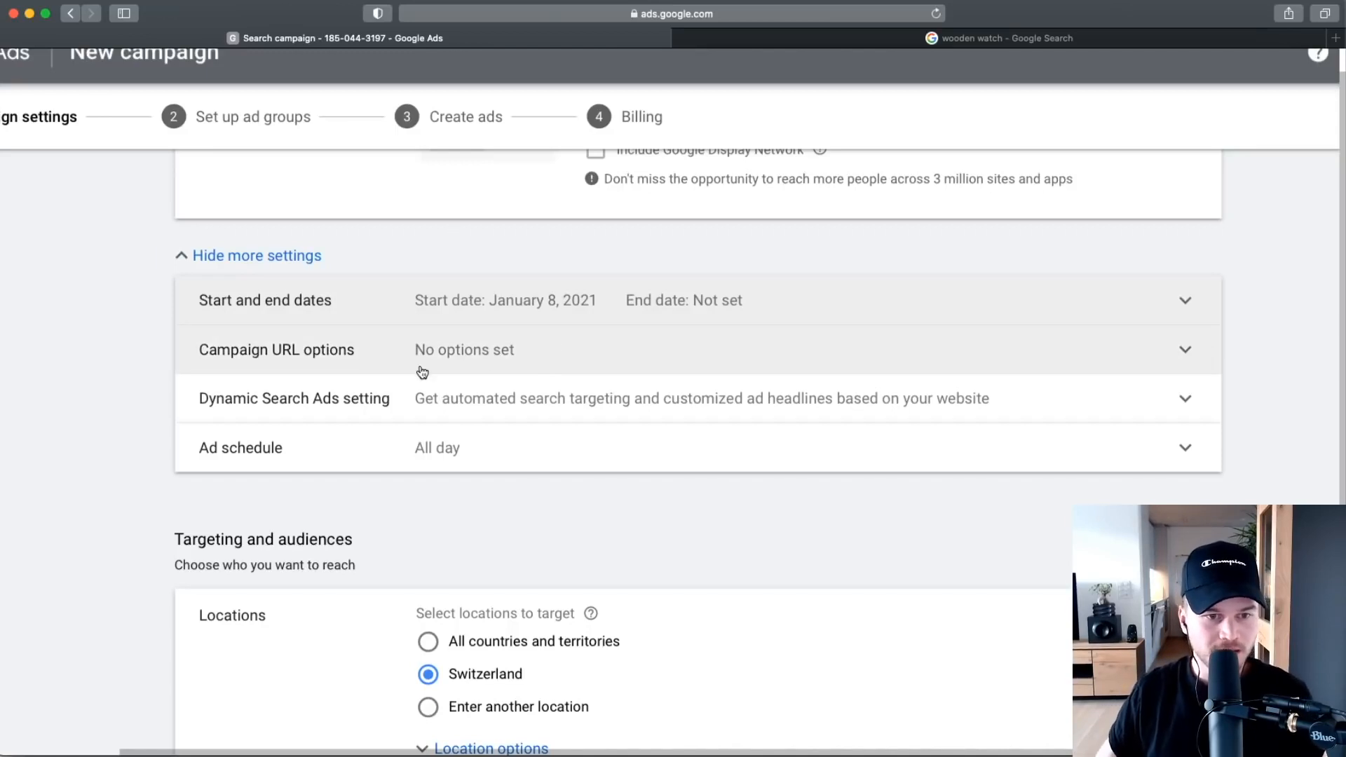
Review the campaign's ad schedule settings and collapse them again.
scroll(301, 397, down, 1)
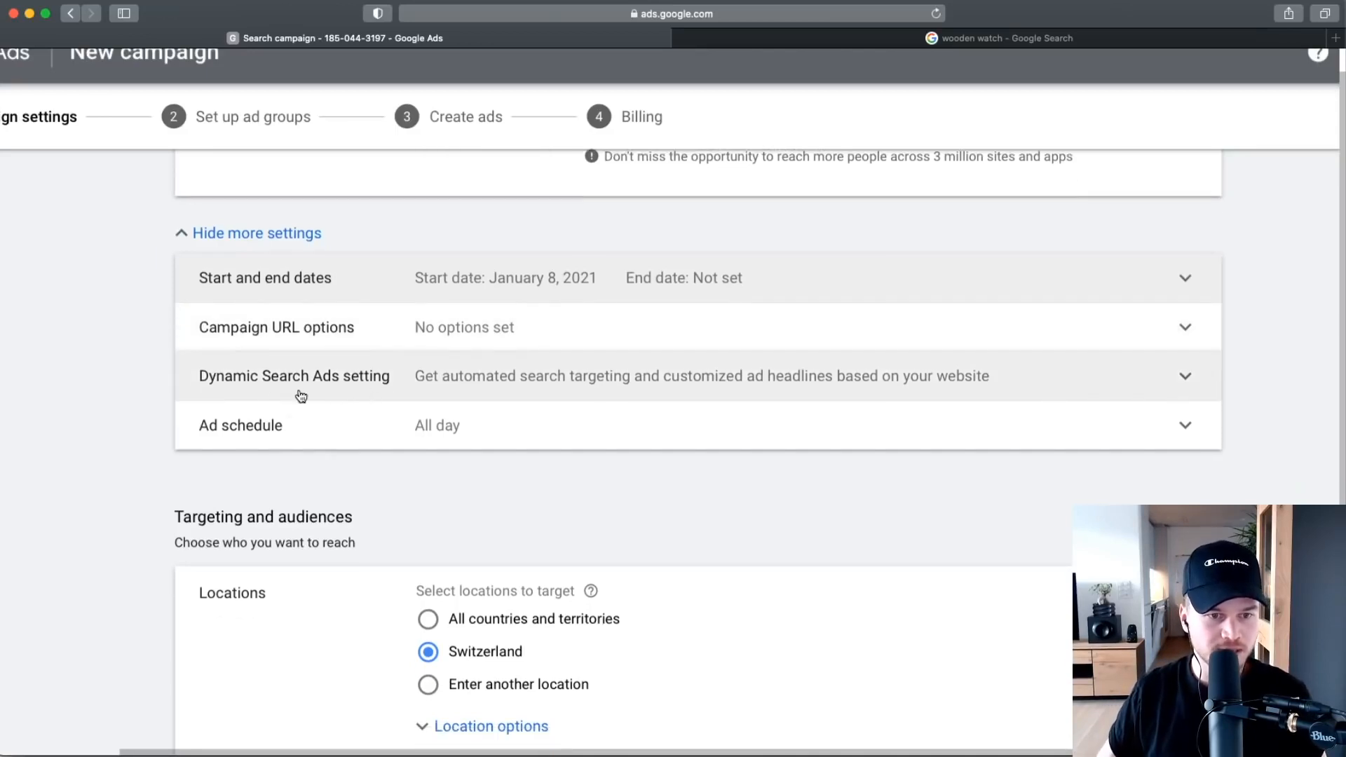
scroll(266, 435, down, 1)
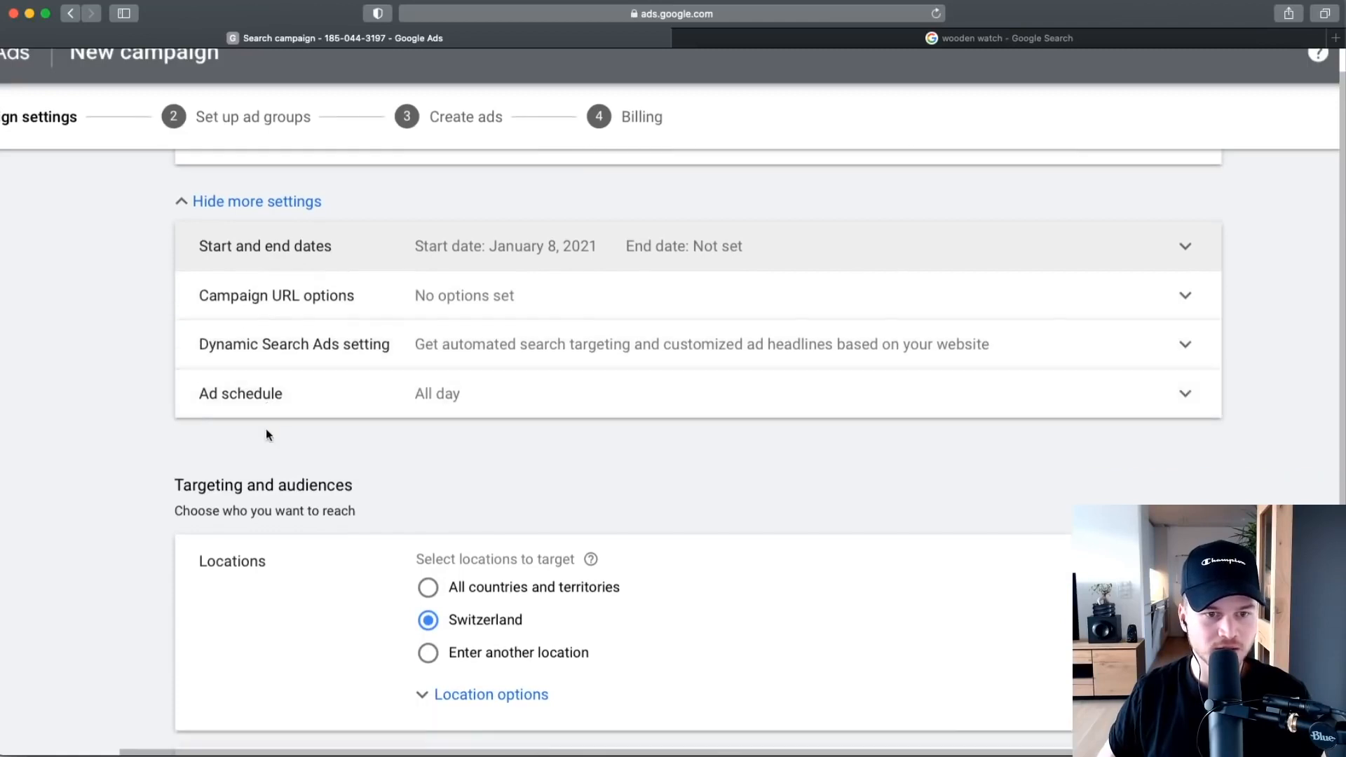
scroll(266, 435, down, 2)
click(330, 322)
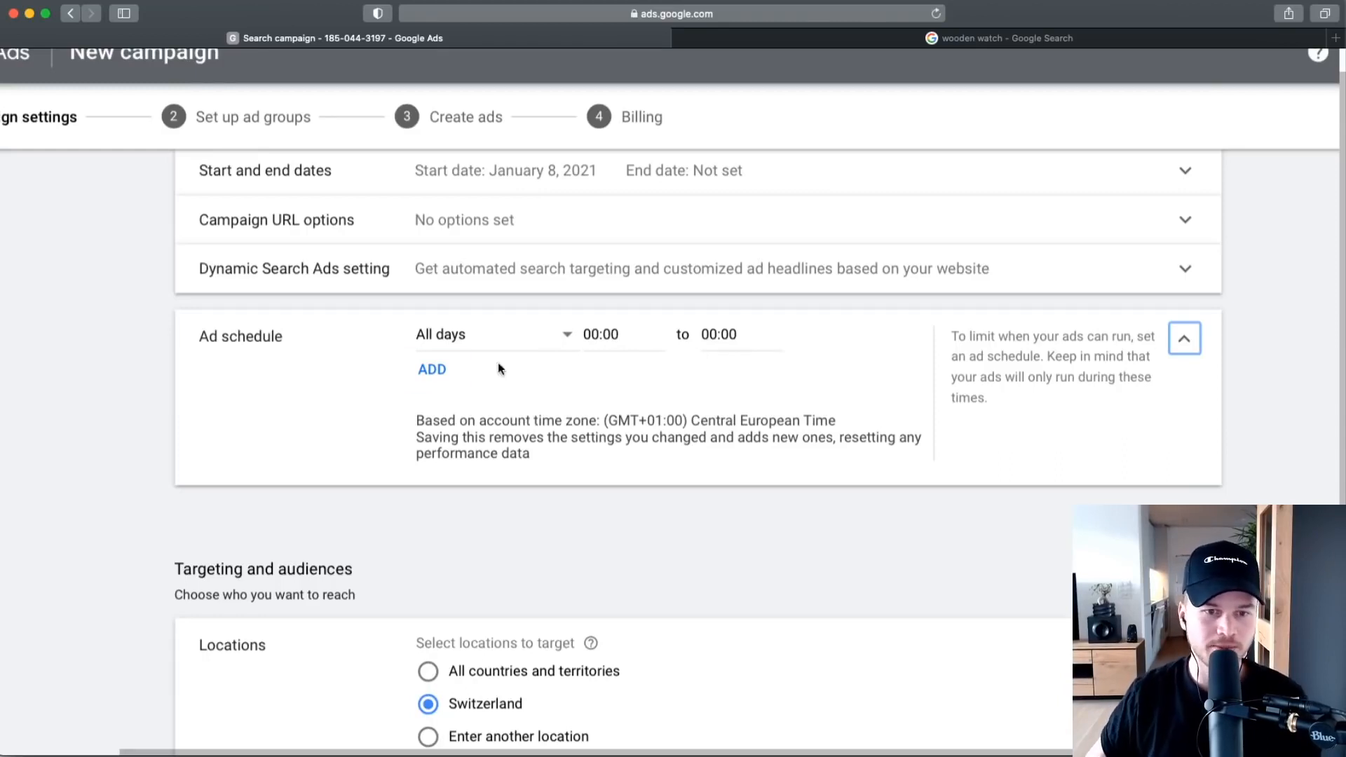
click(1185, 340)
scroll(112, 449, down, 3)
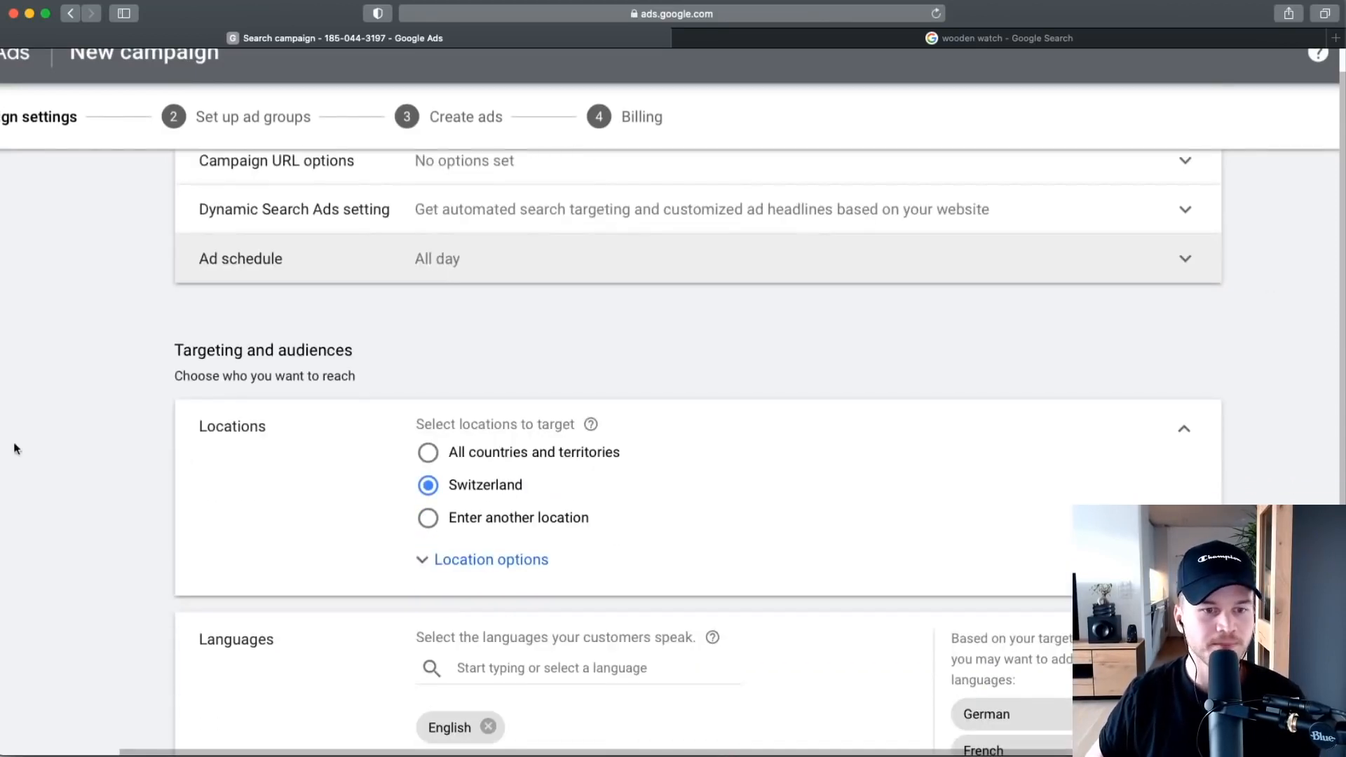
Target the United States as the campaign's location instead of Switzerland.
scroll(232, 315, down, 1)
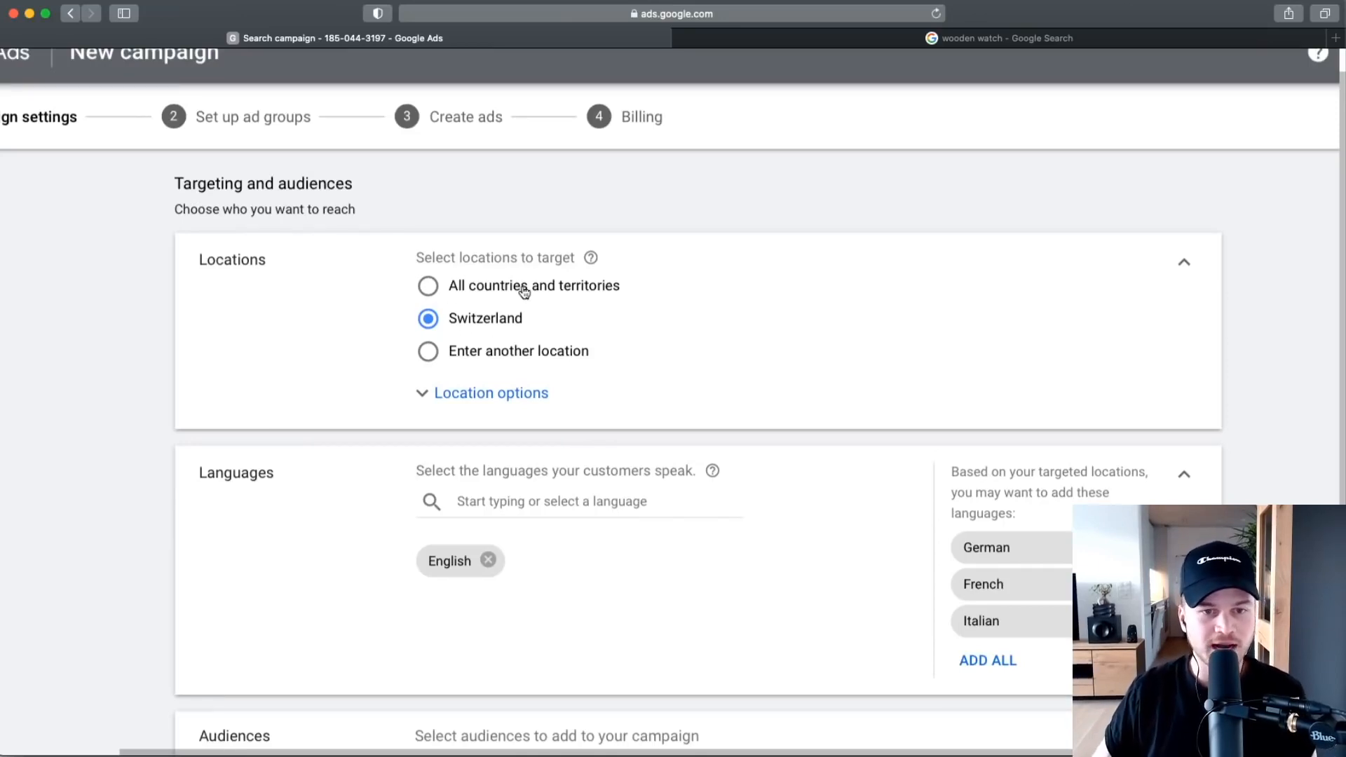
click(434, 355)
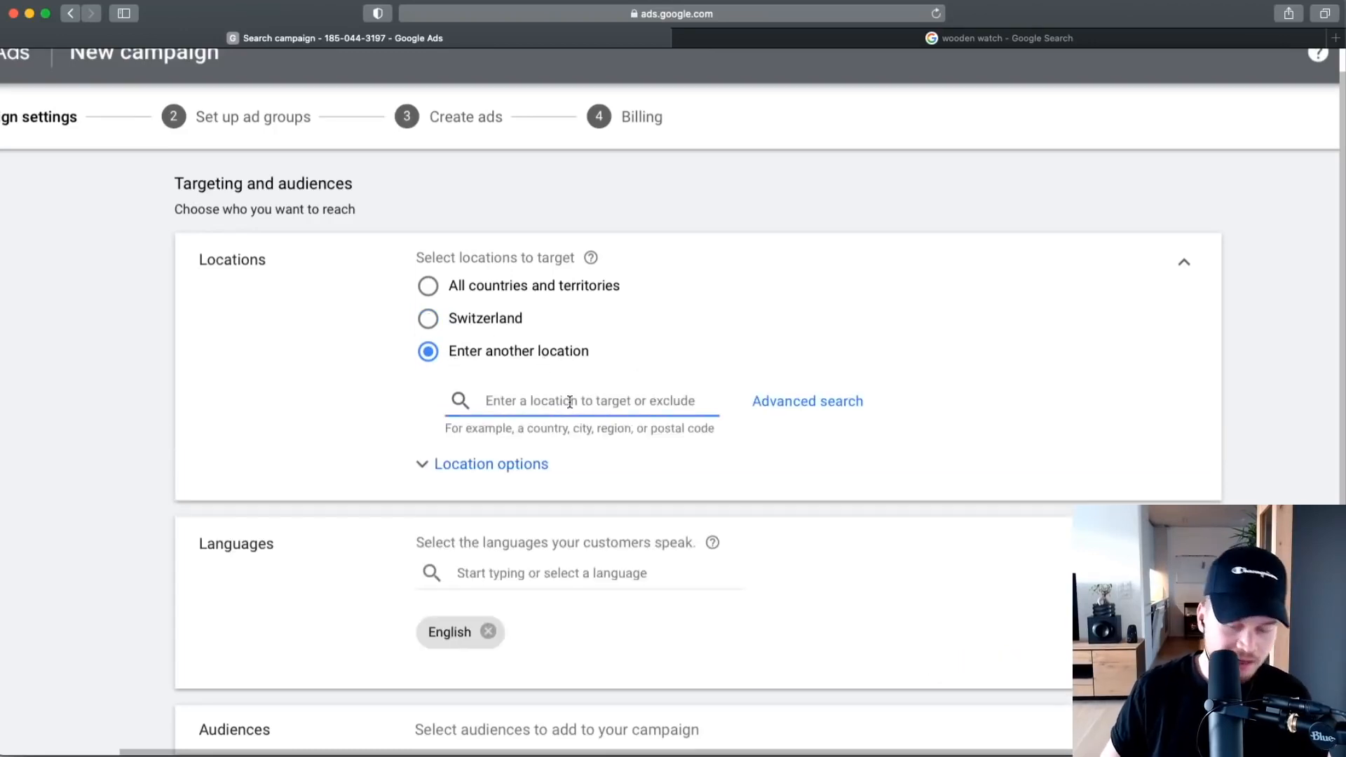
text(uni)
click(635, 452)
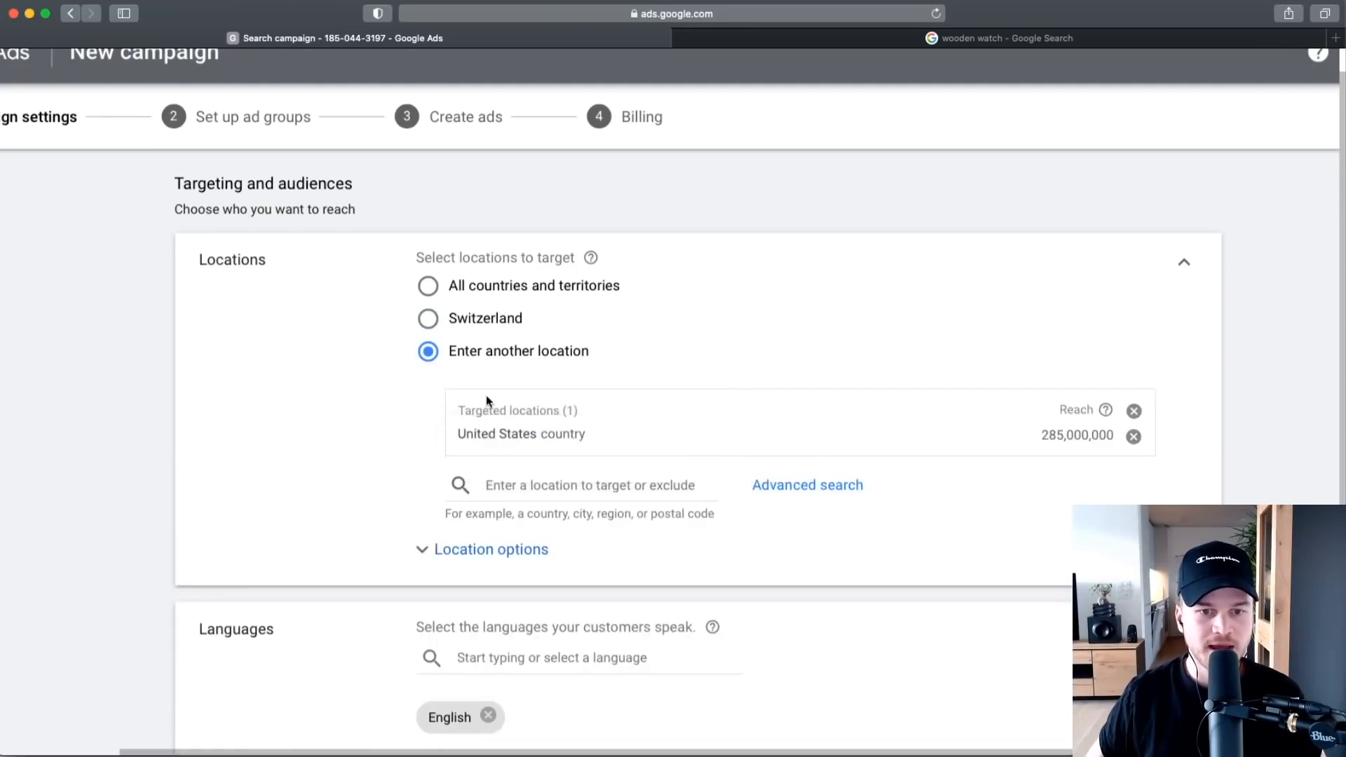
scroll(365, 477, down, 1)
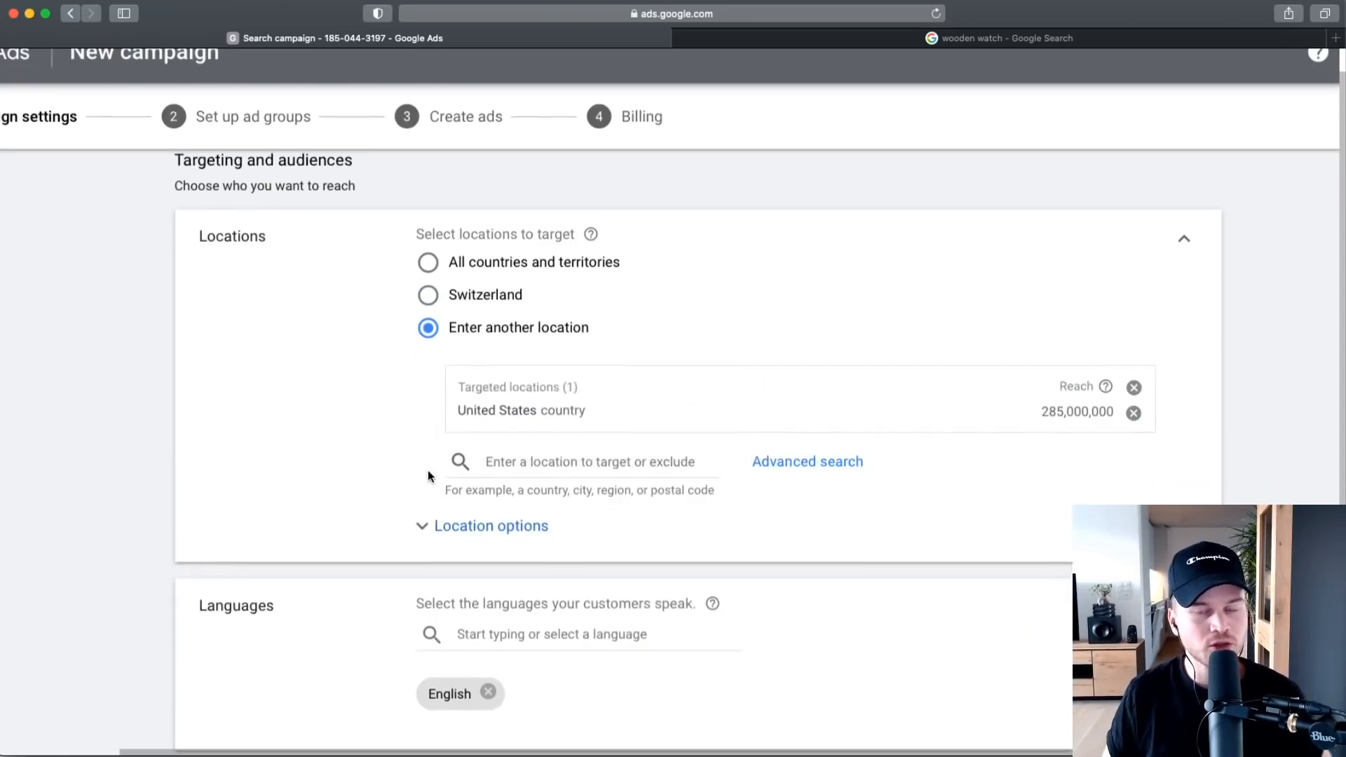
Add Canada as a second targeted country and remove it again.
click(496, 459)
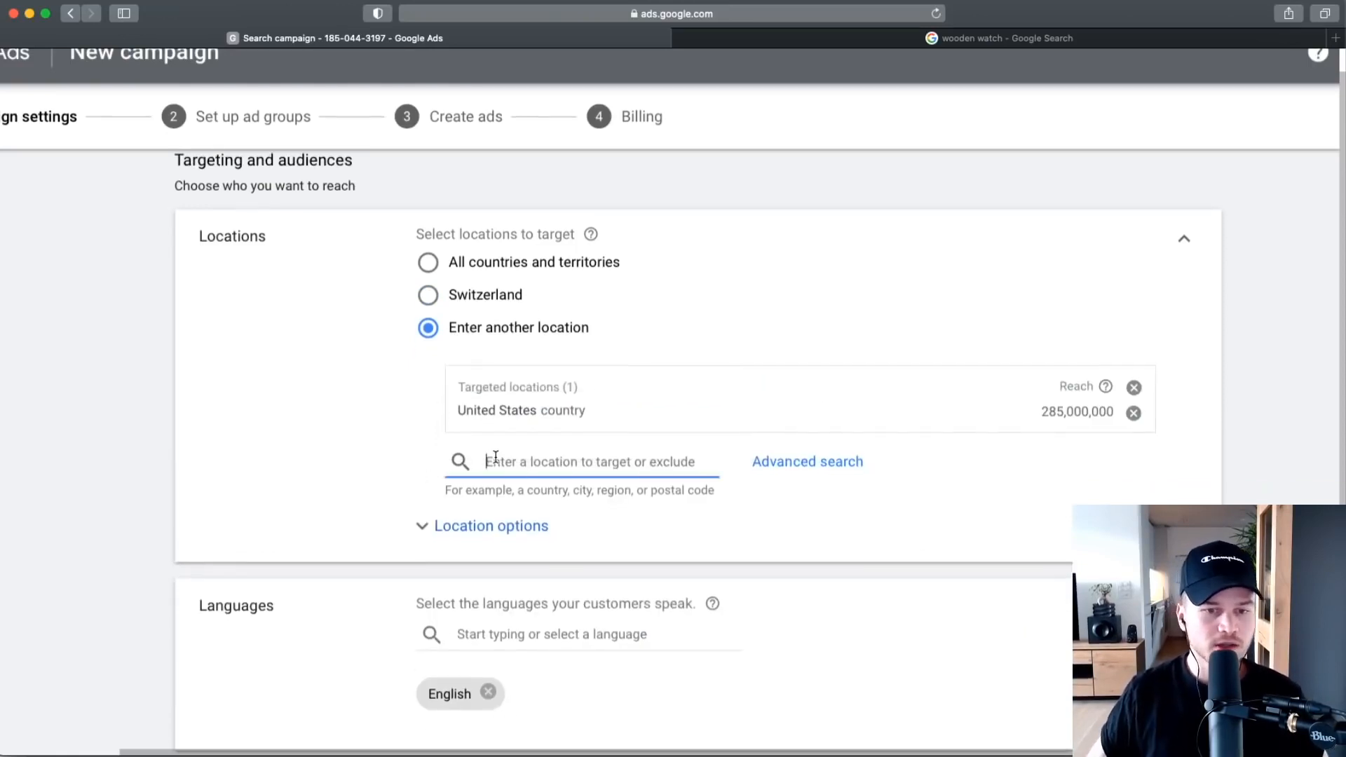
text(can)
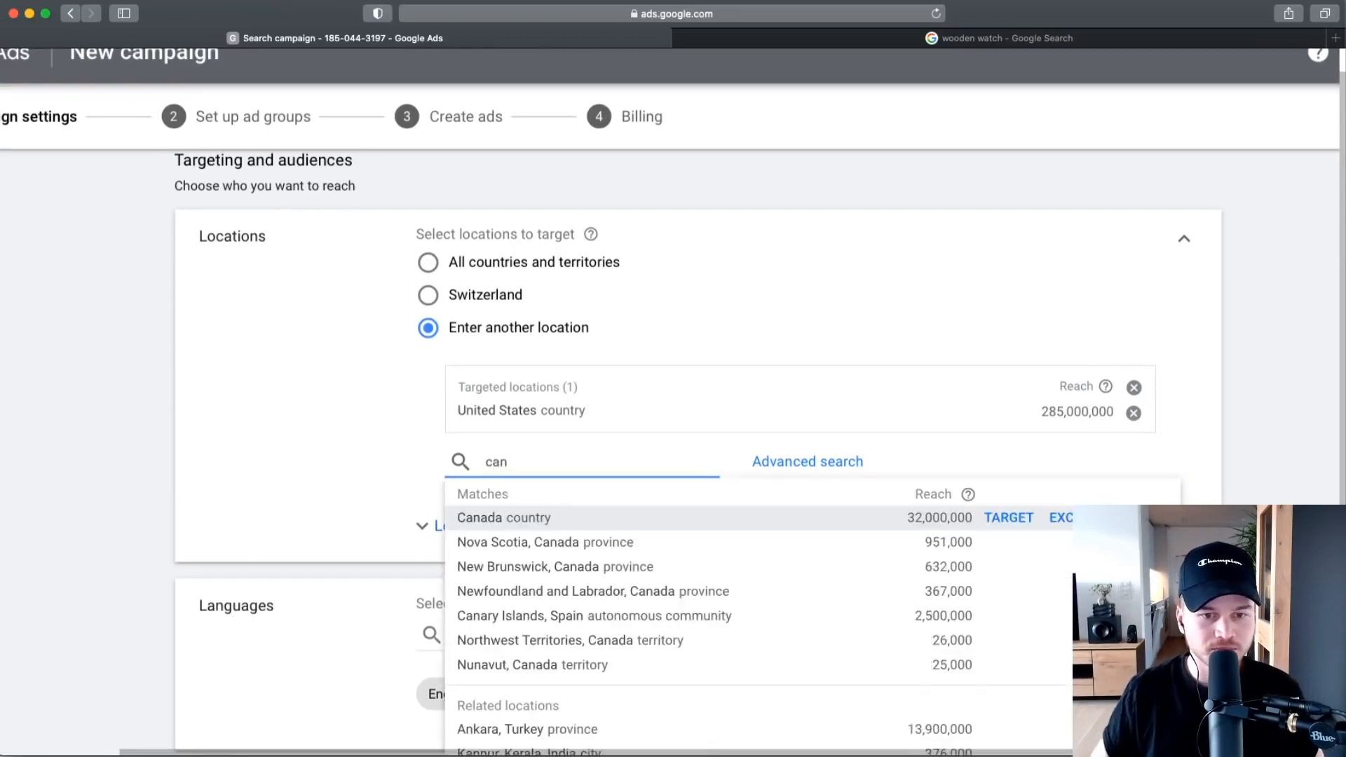
click(495, 517)
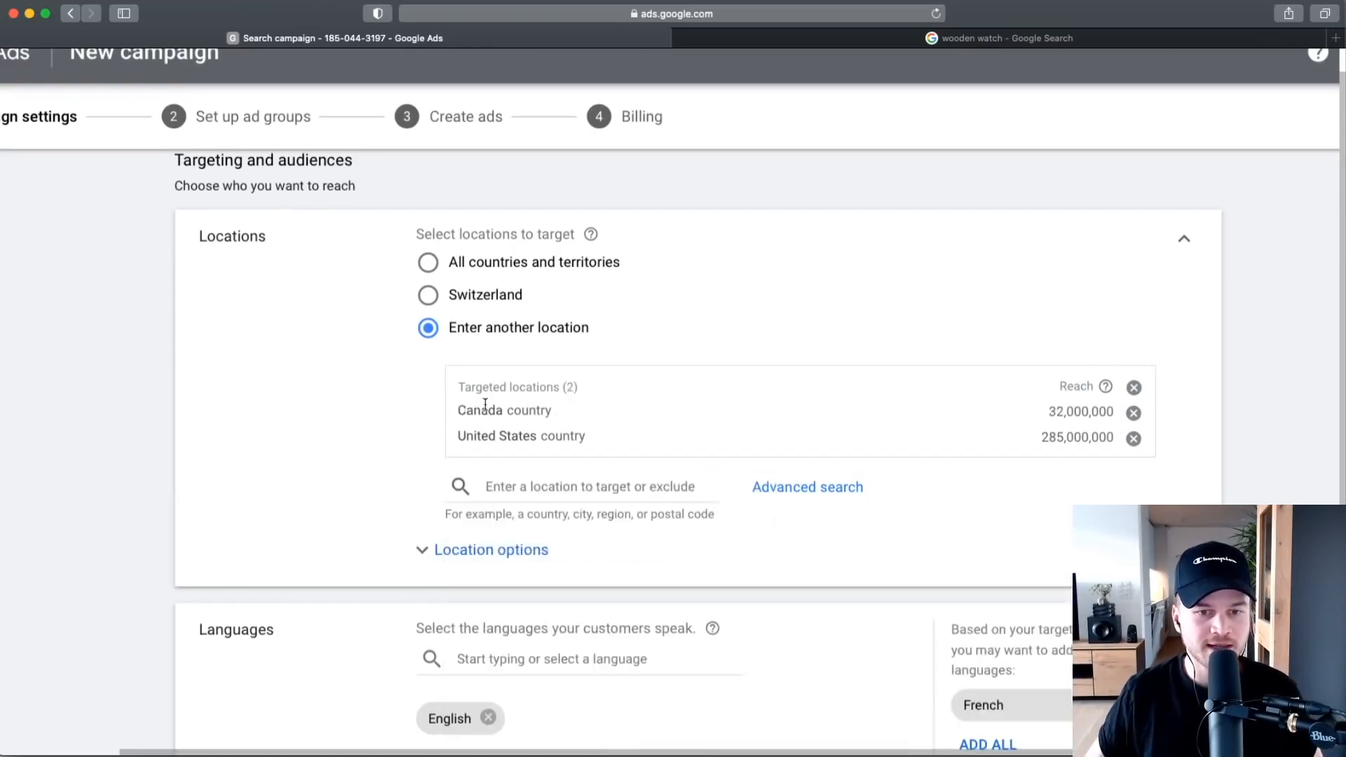
scroll(323, 428, down, 1)
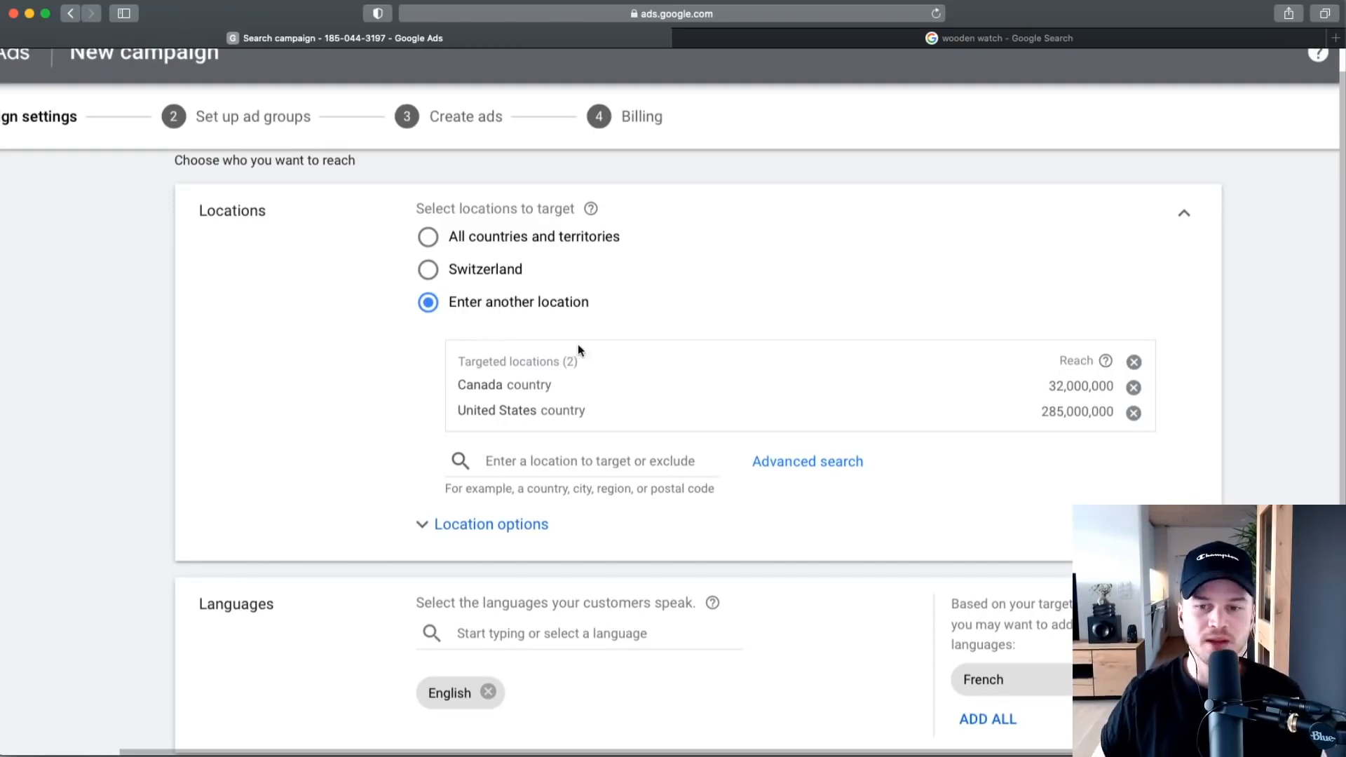
click(1134, 387)
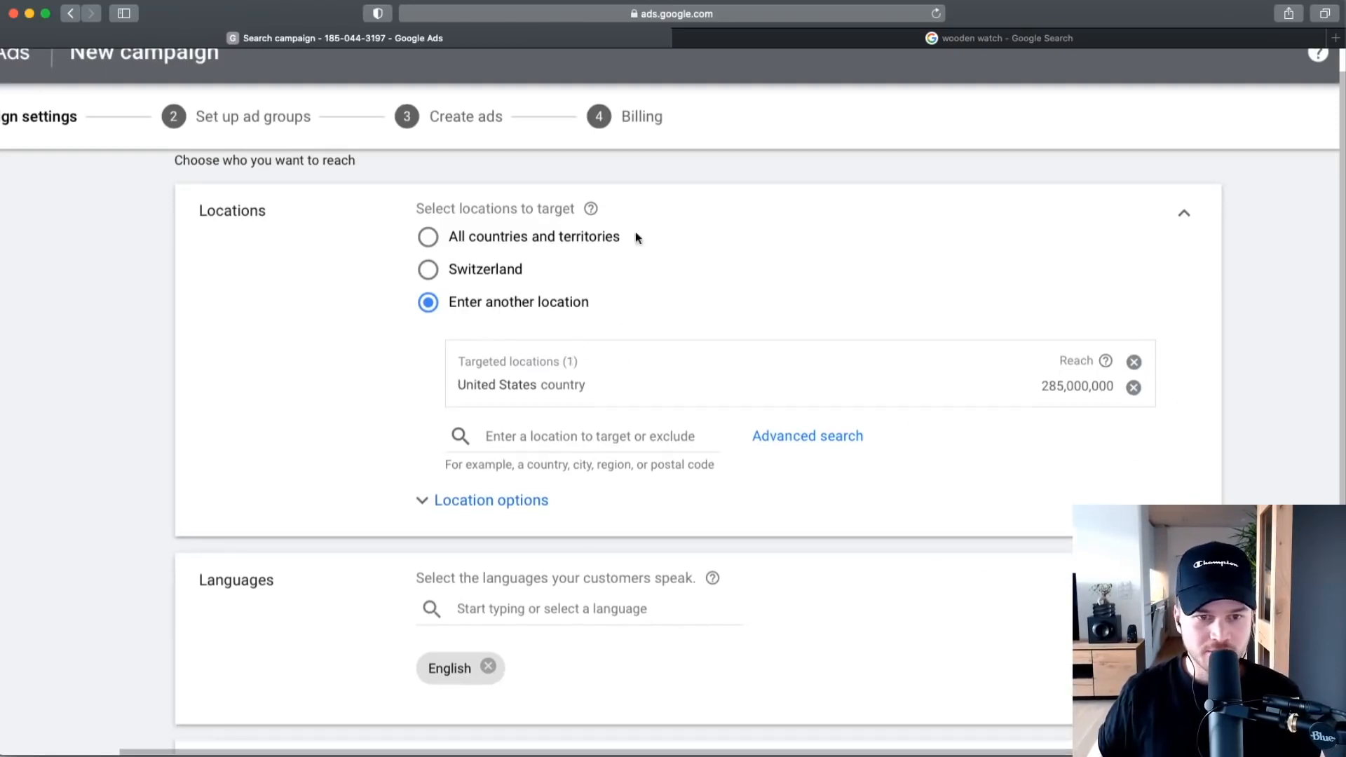
Set the location target option to "Presence: People in or regularly in your targeted locations".
drag(457, 384, 554, 390)
scroll(217, 385, down, 5)
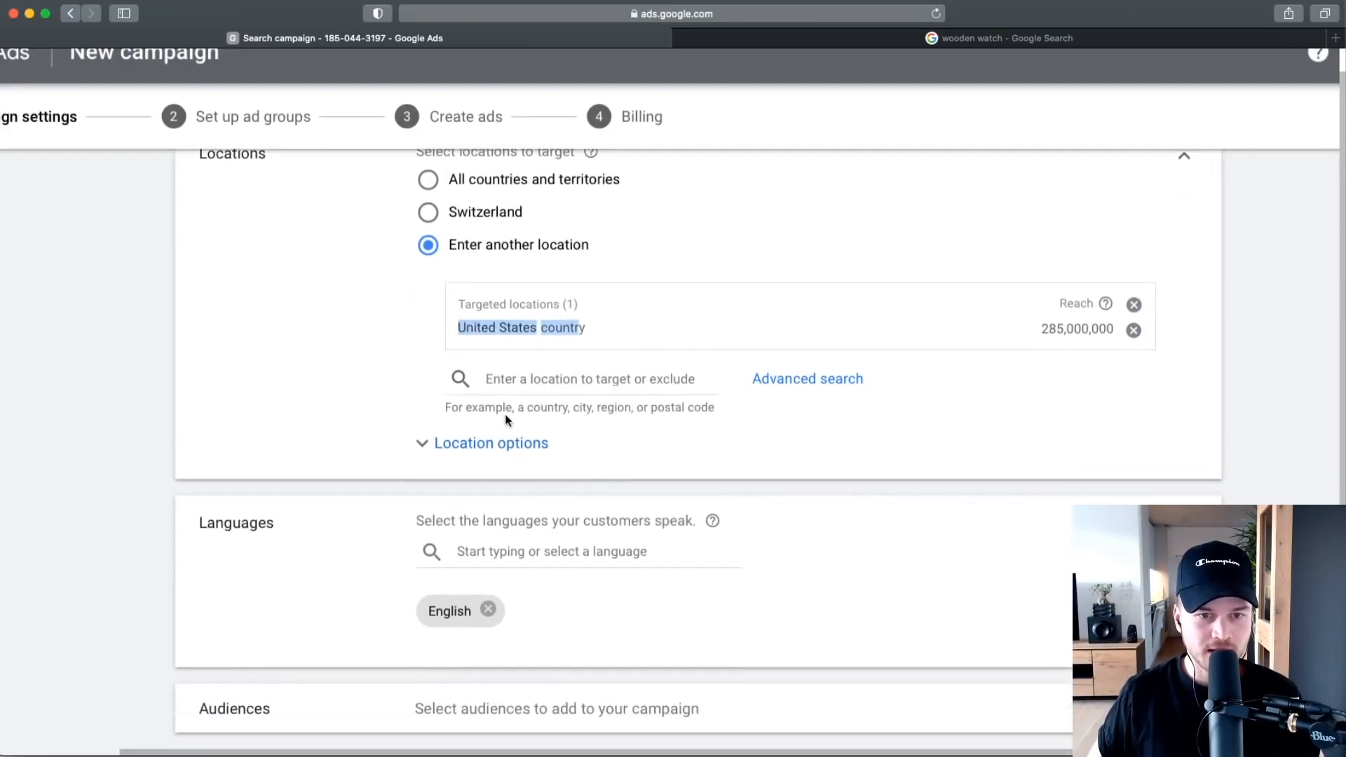
click(466, 317)
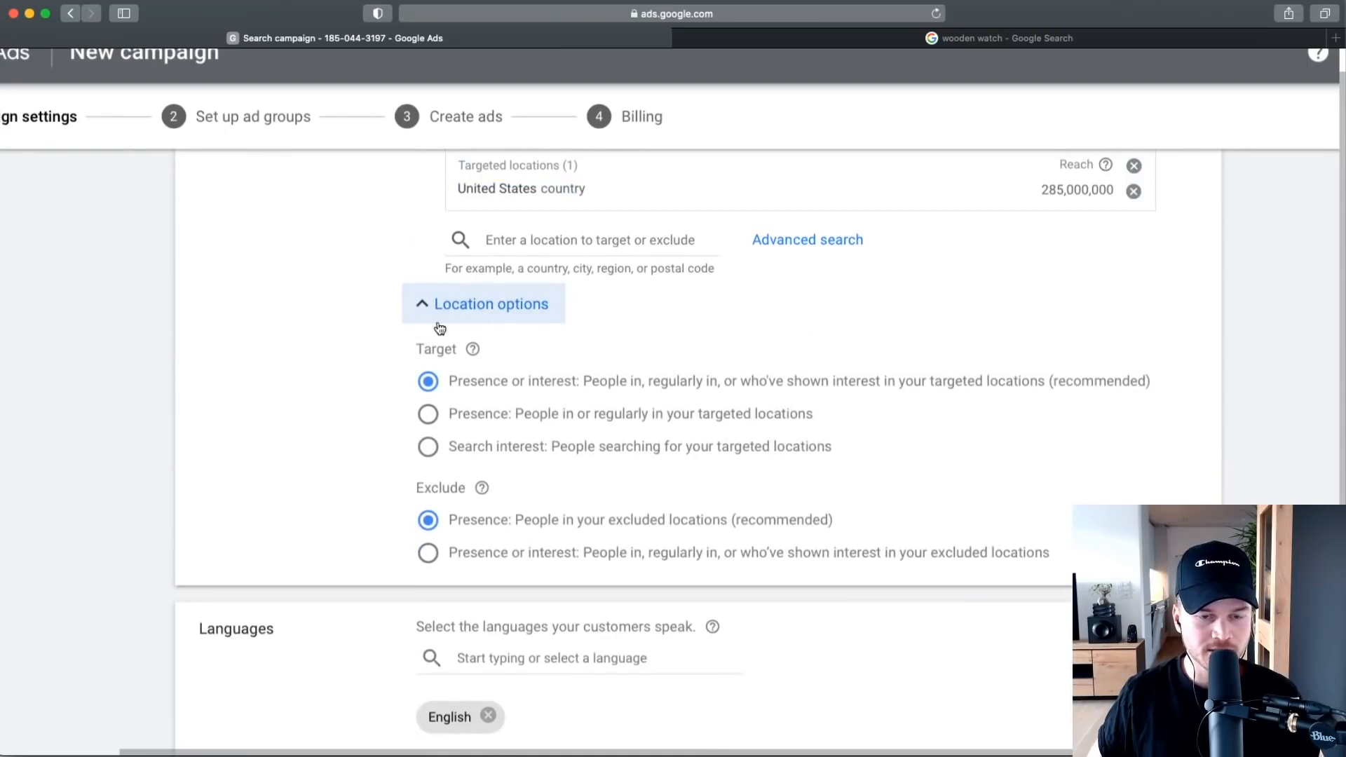
scroll(342, 394, down, 3)
ctrl+scroll(463, 327, up, 4)
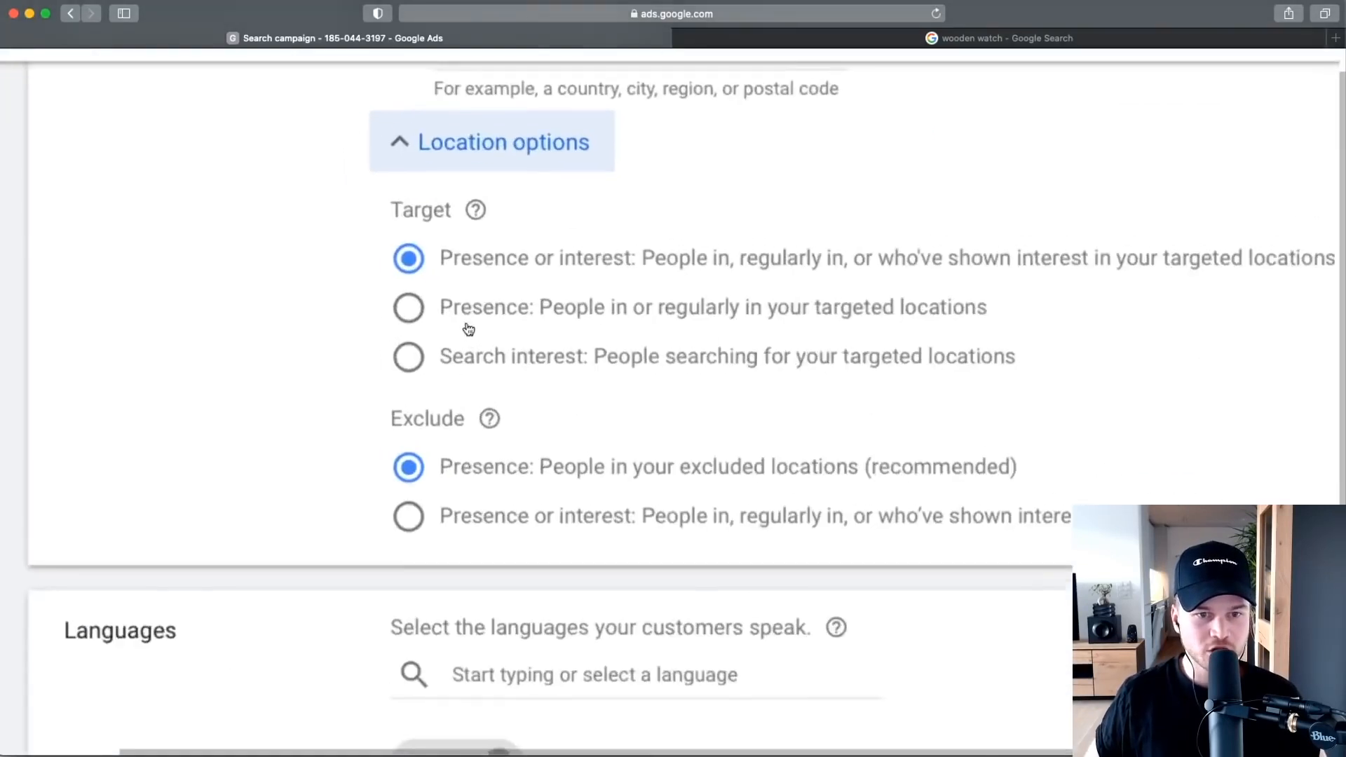
click(441, 309)
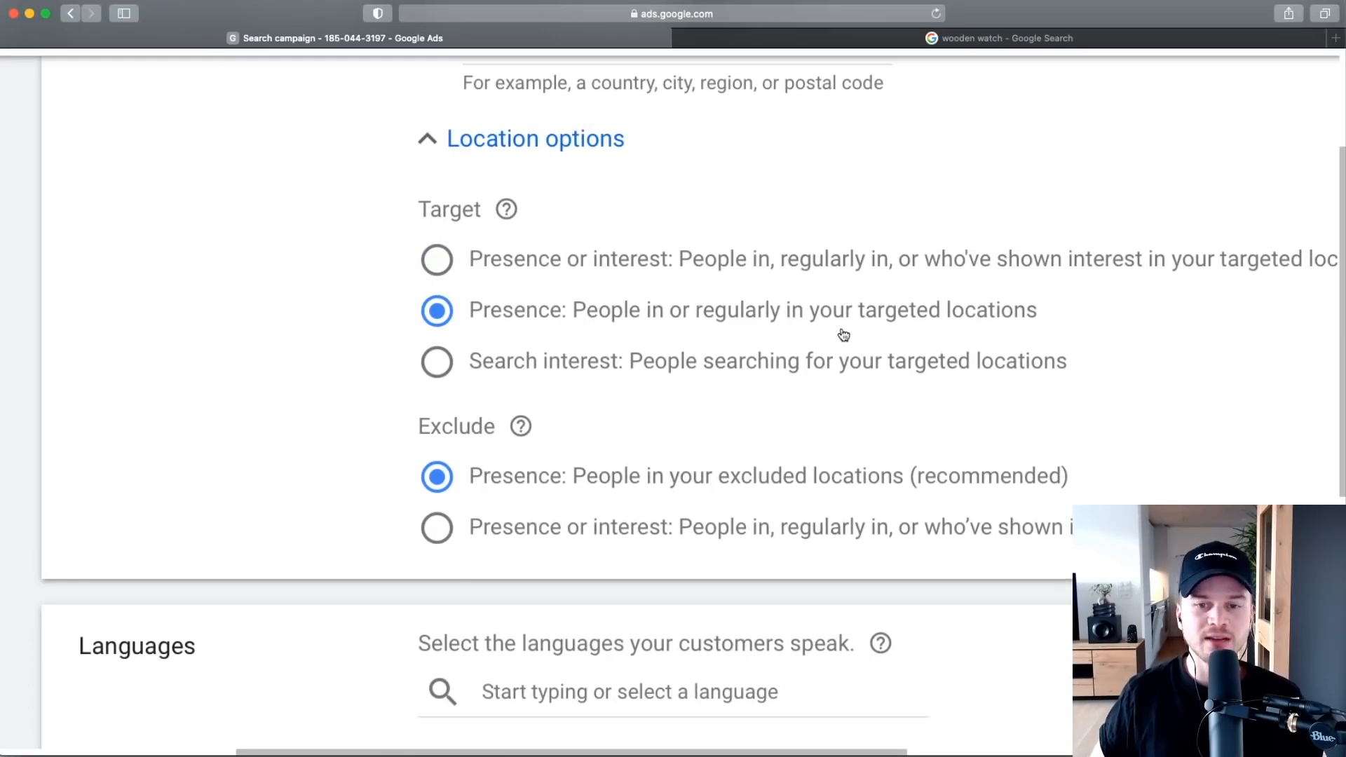
scroll(429, 246, right, 2)
scroll(429, 246, down, 2)
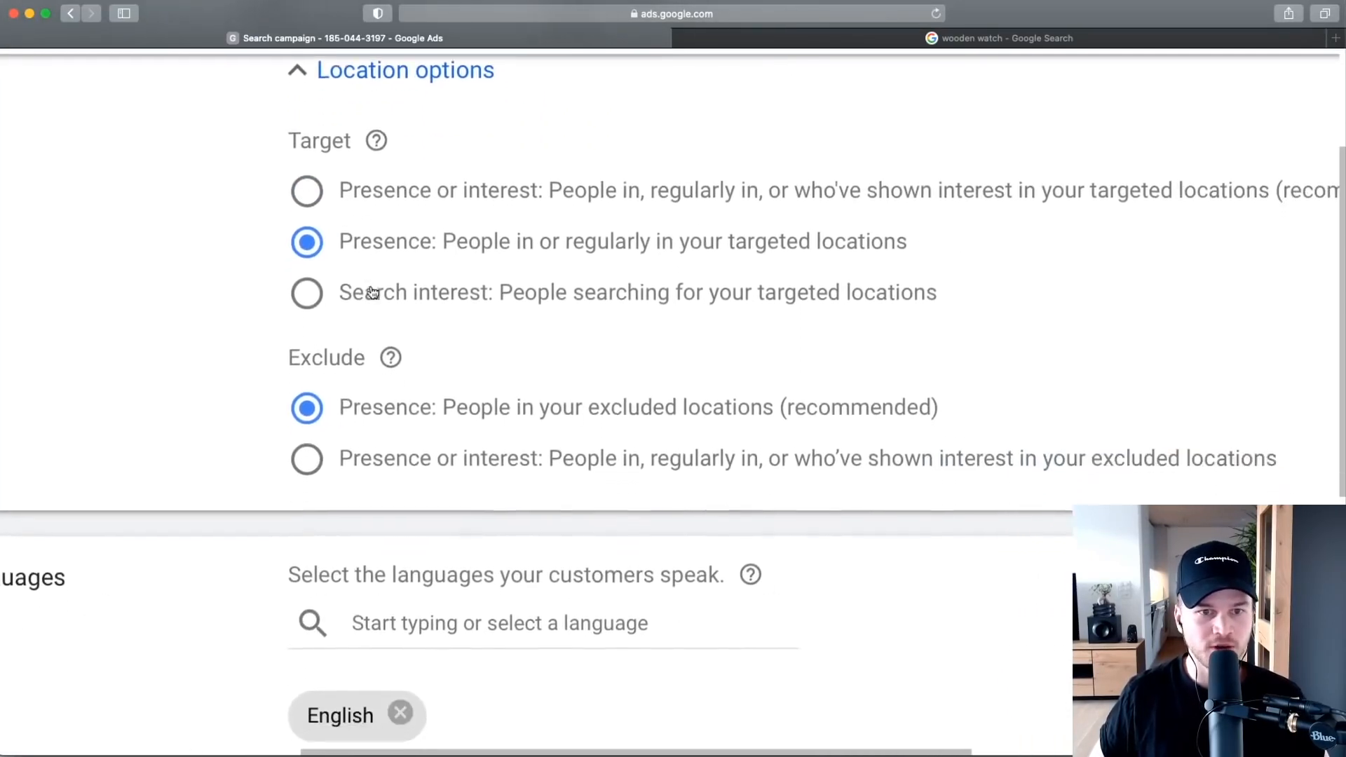
Switch the location target option to "Presence or interest" and back to "Presence: People in or regularly in your targeted locations".
scroll(365, 241, up, 2)
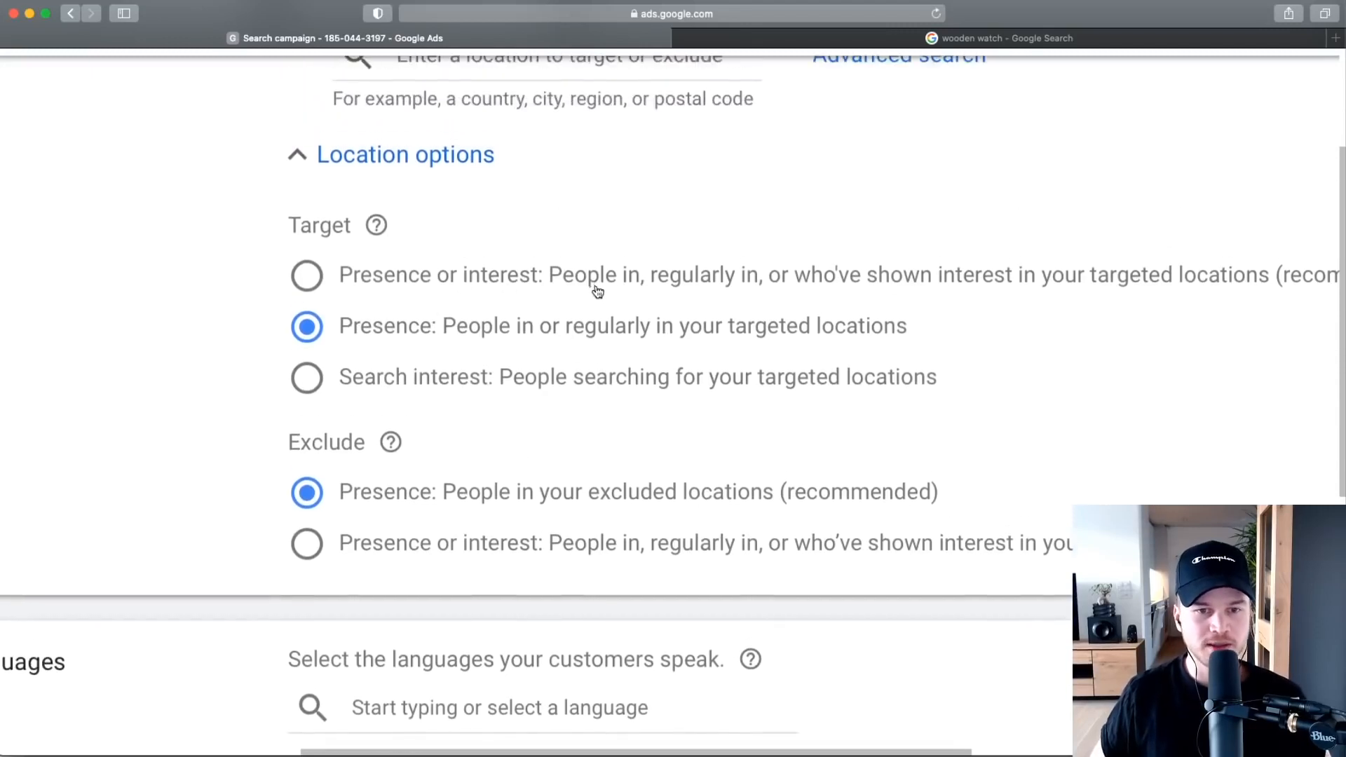
scroll(453, 293, down, 3)
click(349, 280)
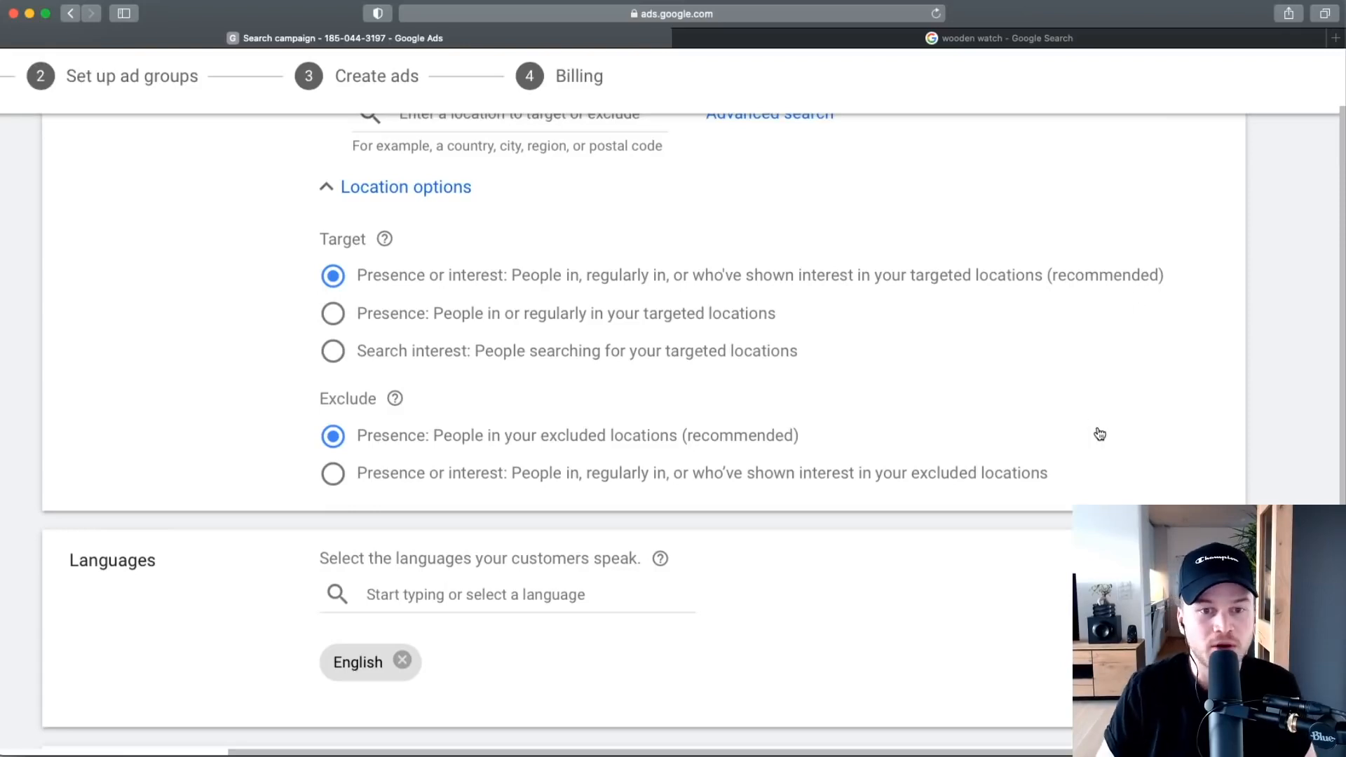
scroll(511, 262, up, 3)
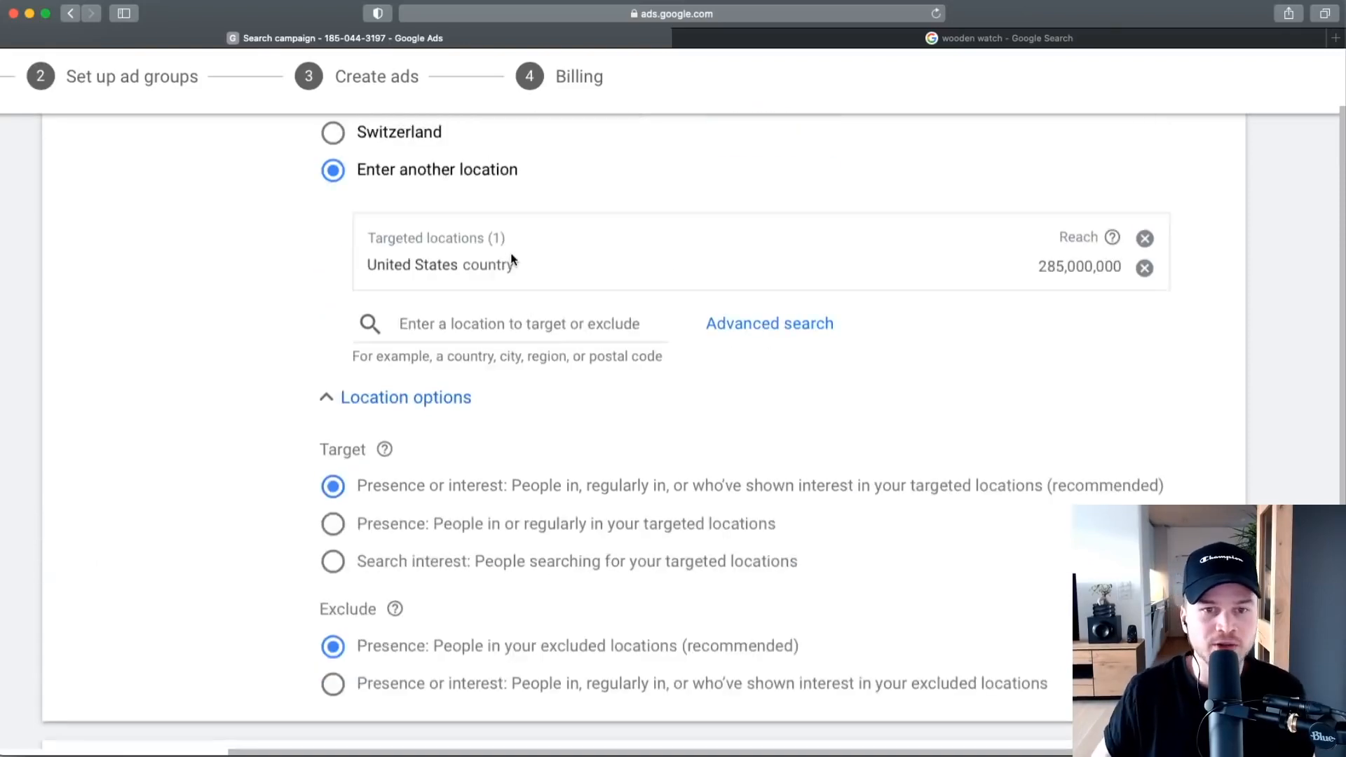
scroll(484, 419, down, 2)
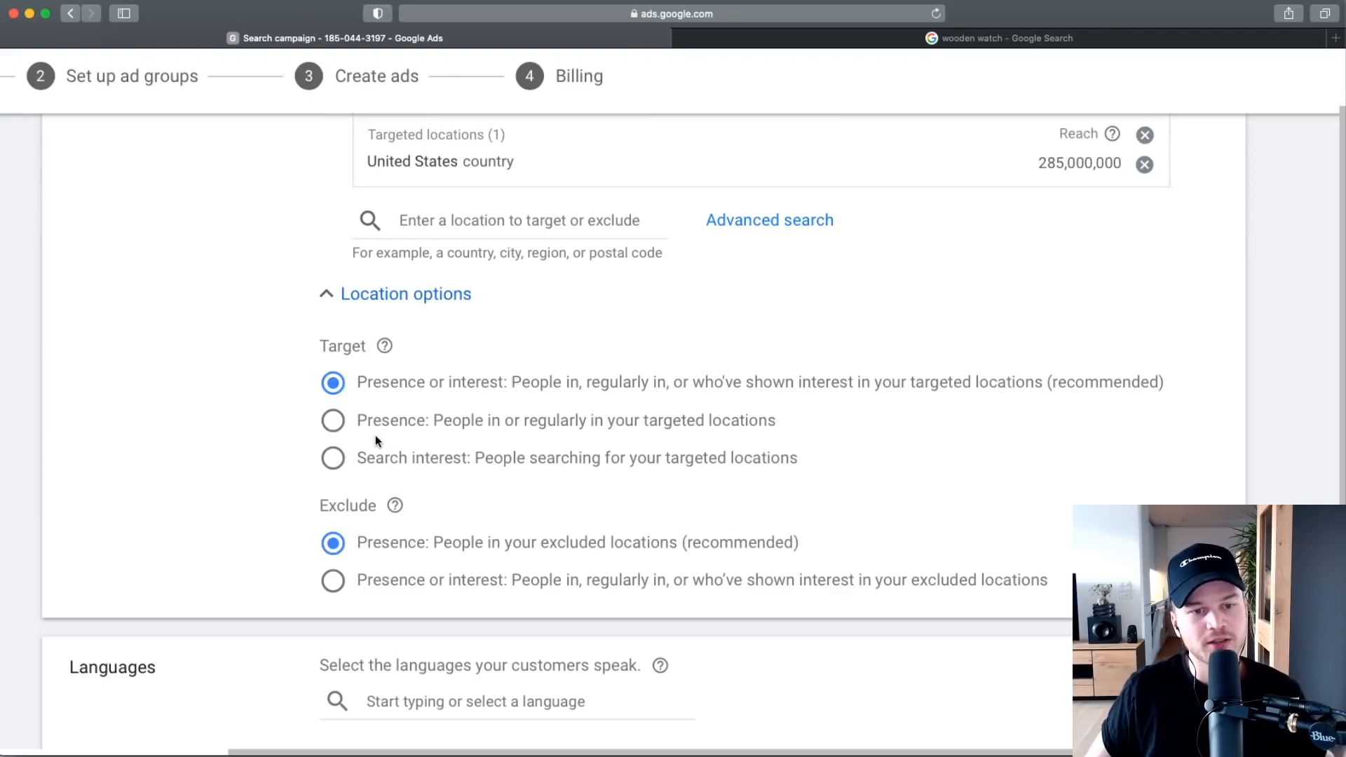
click(324, 422)
scroll(453, 421, up, 1)
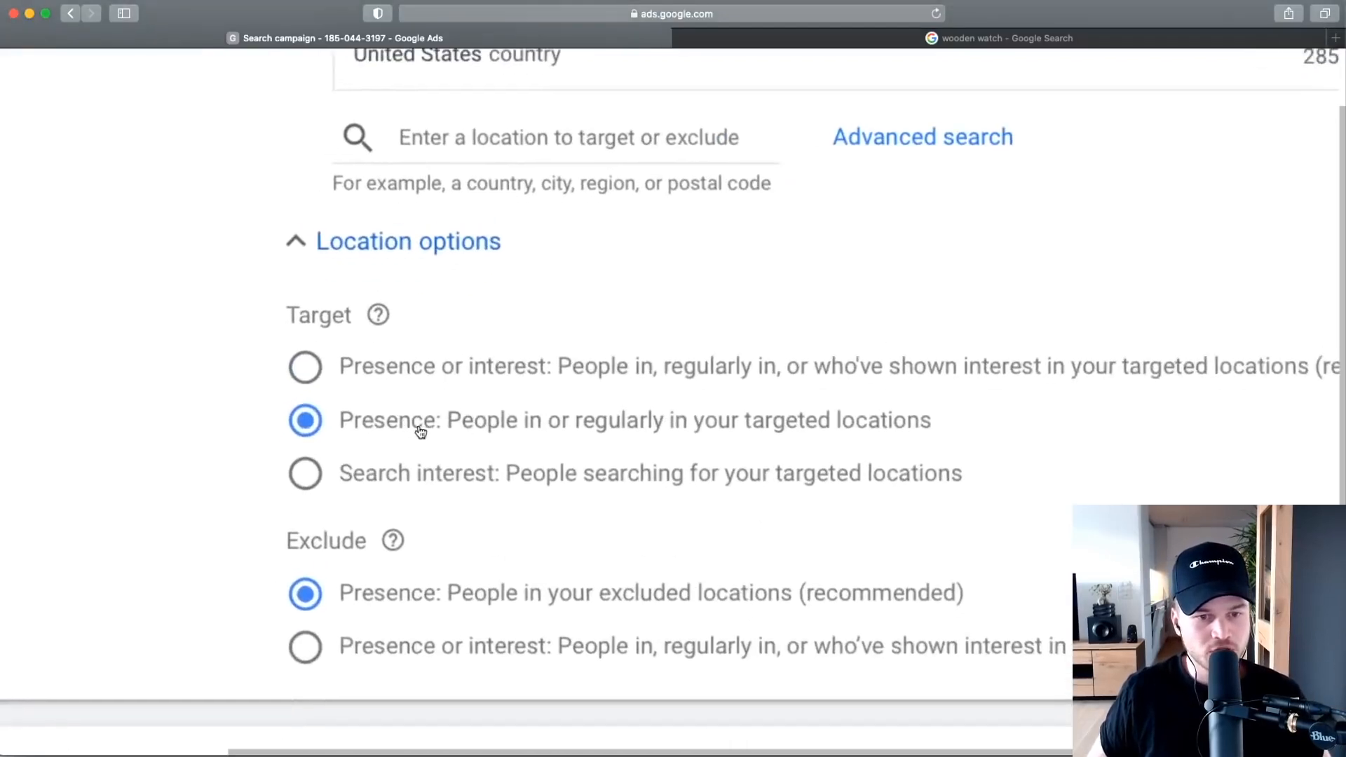
Review the location exclusion options and the campaign's language setting.
scroll(411, 423, down, 3)
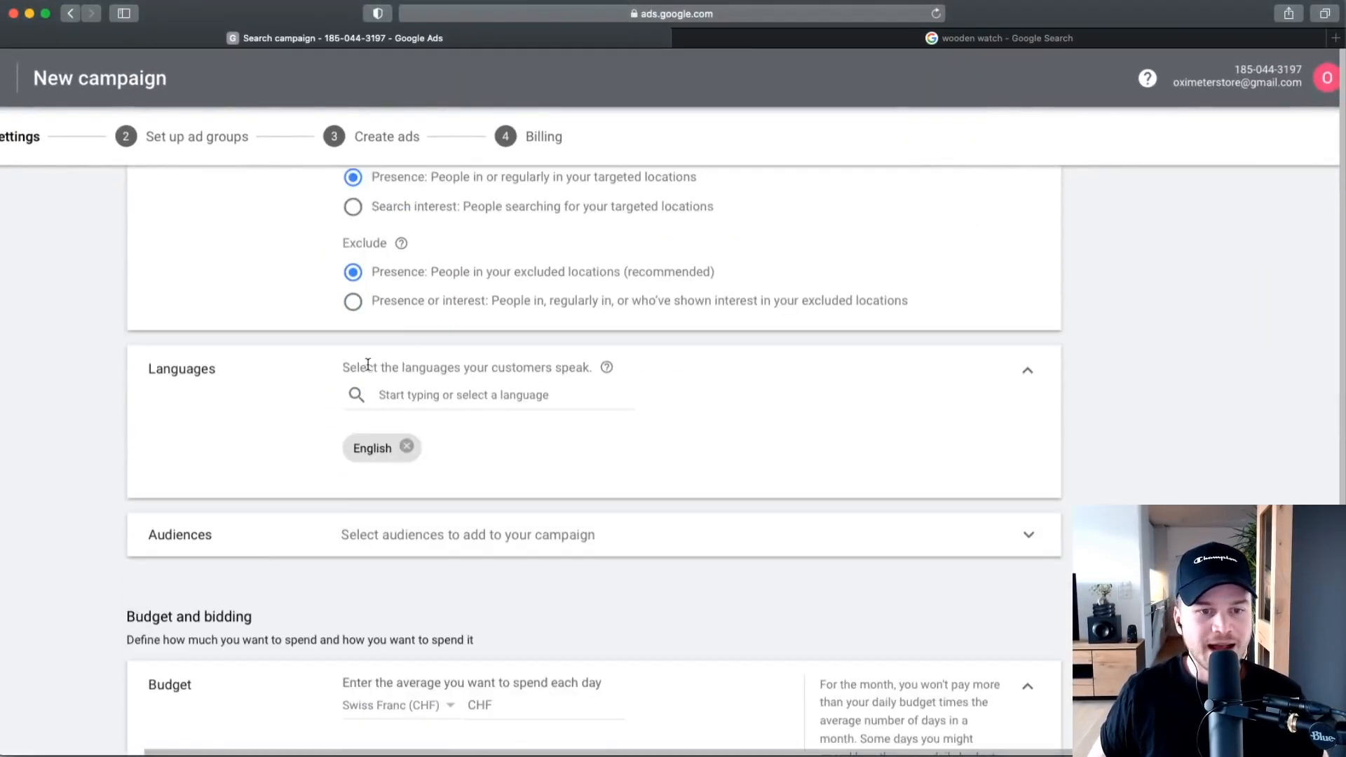
scroll(407, 321, up, 3)
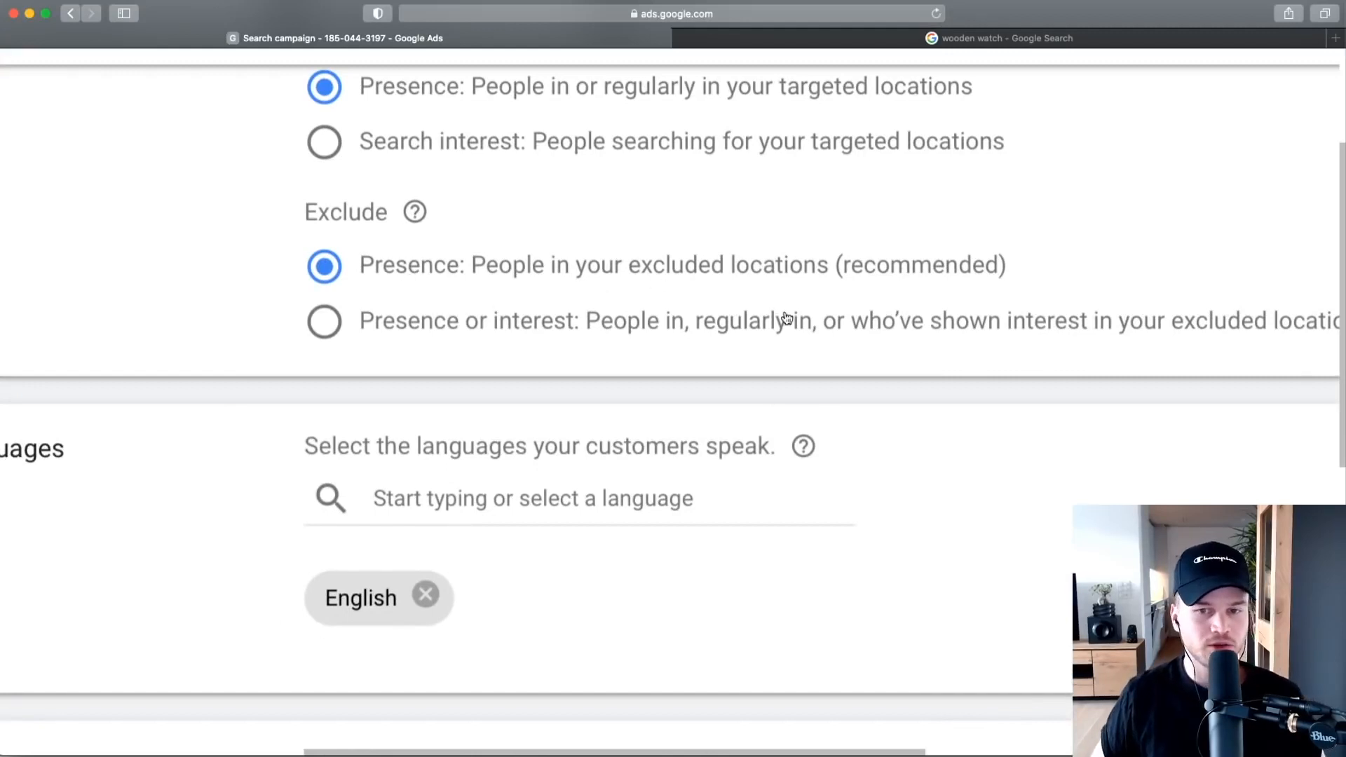
scroll(771, 317, down, 3)
scroll(577, 347, up, 3)
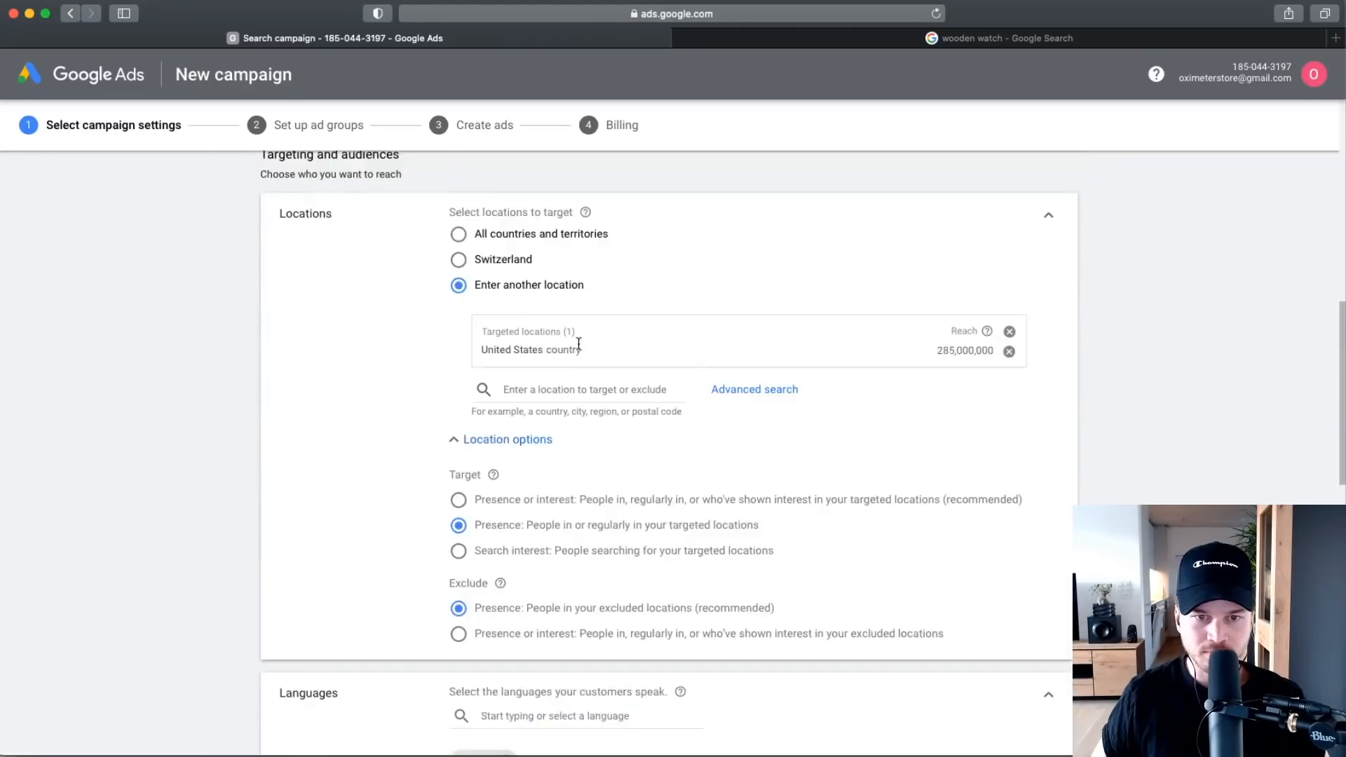
scroll(538, 297, down, 2)
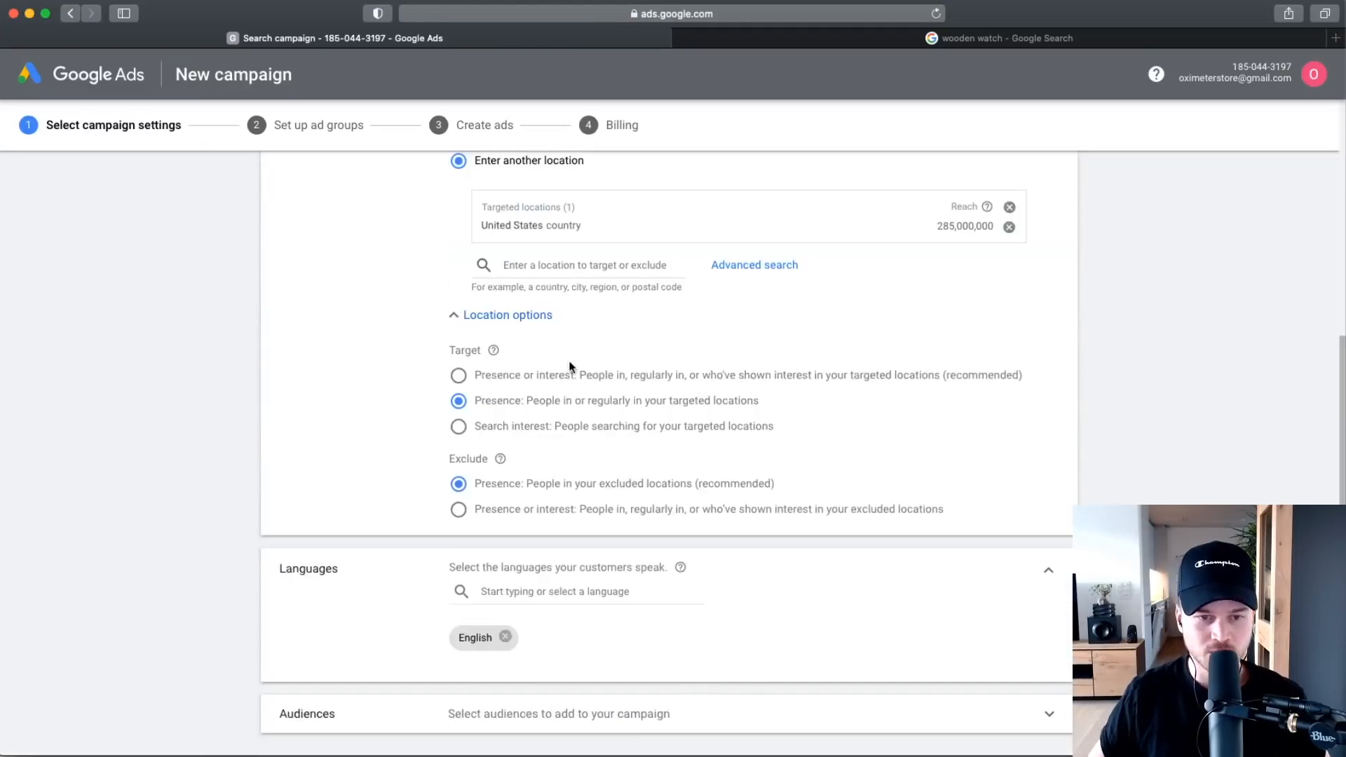
scroll(545, 430, down, 5)
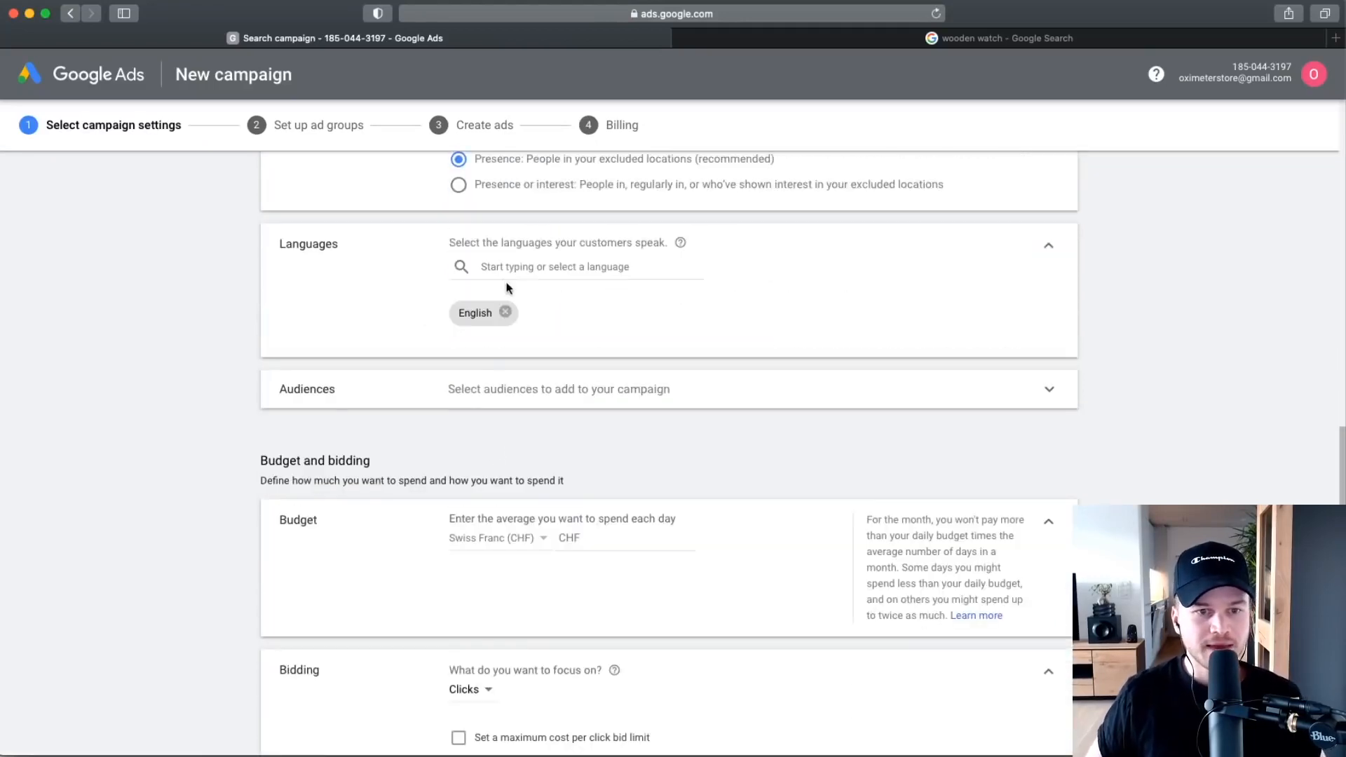
ctrl+scroll(496, 331, up, 3)
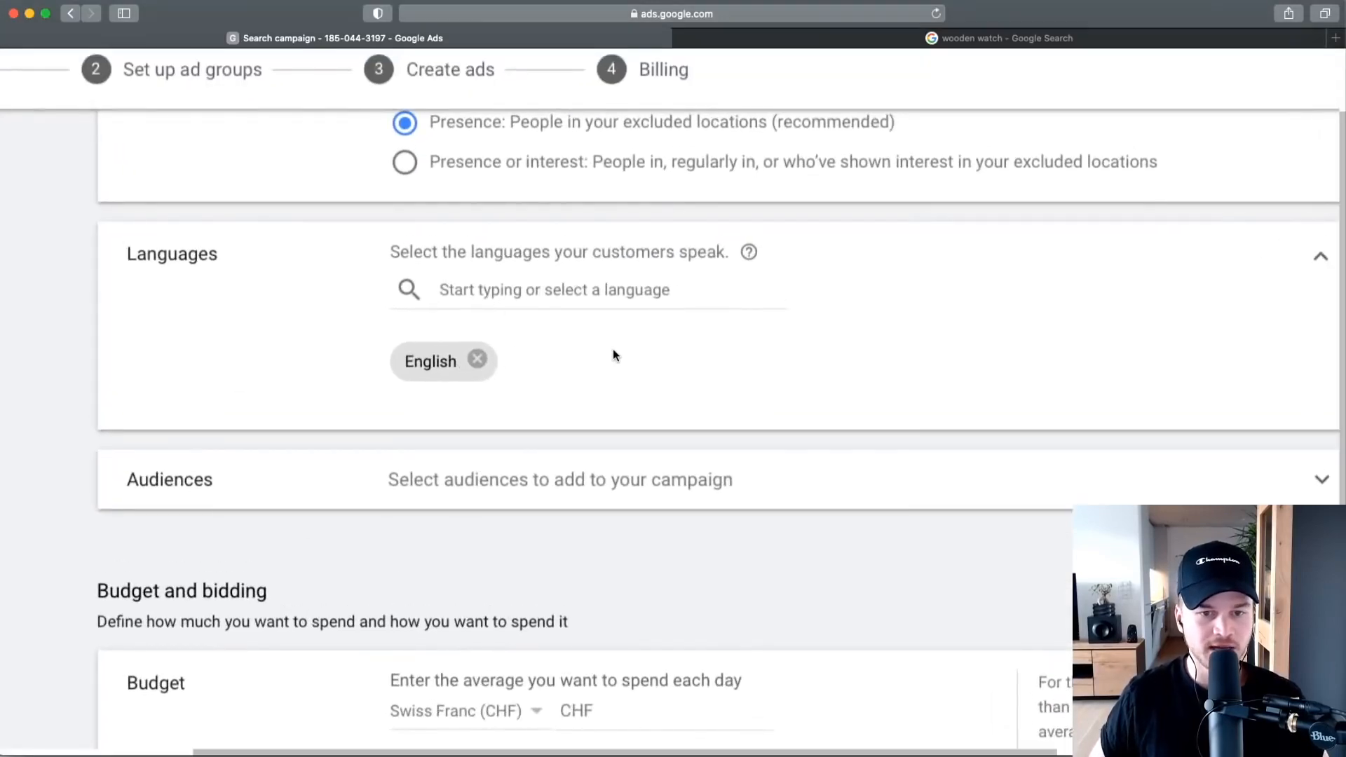
Expand the campaign's Audiences settings to view them and collapse them without selecting any audience.
scroll(613, 351, down, 3)
scroll(607, 354, right, 2)
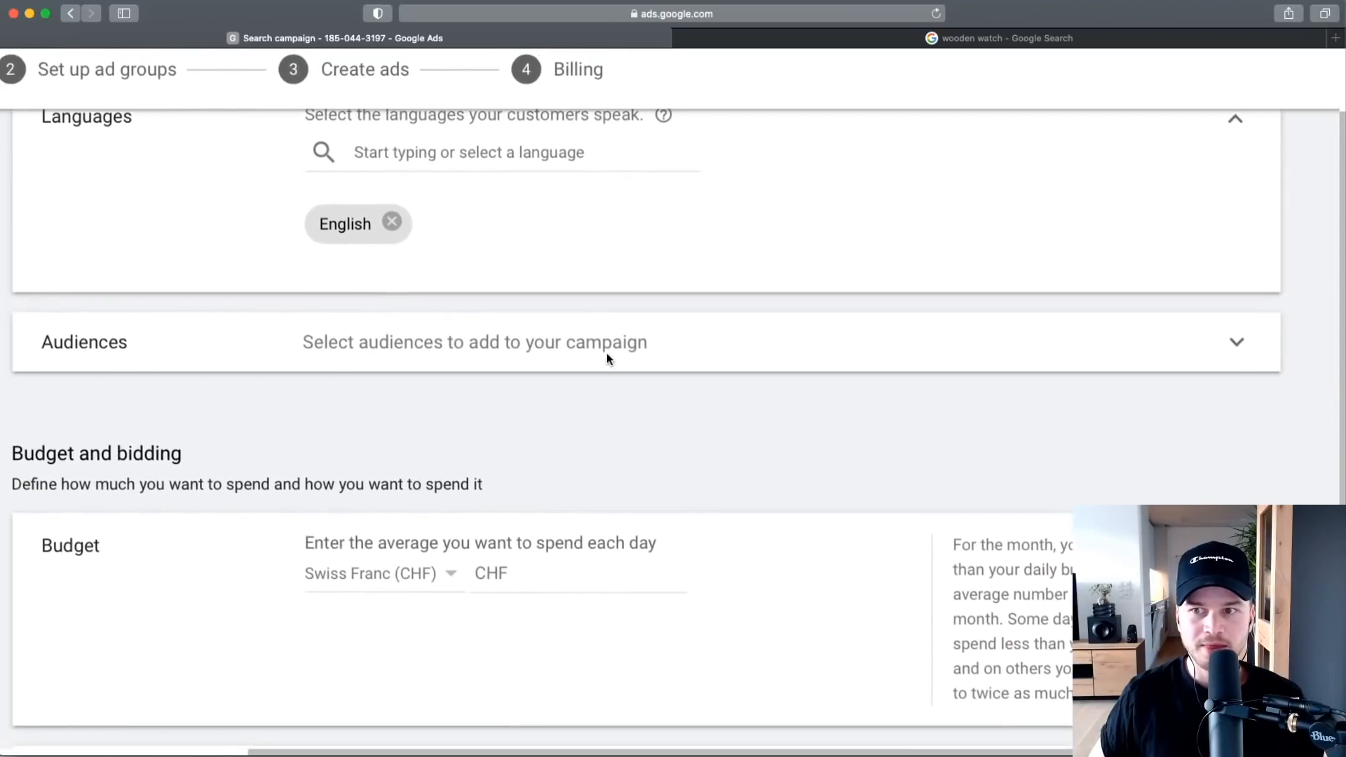
scroll(607, 354, left, 1)
click(605, 354)
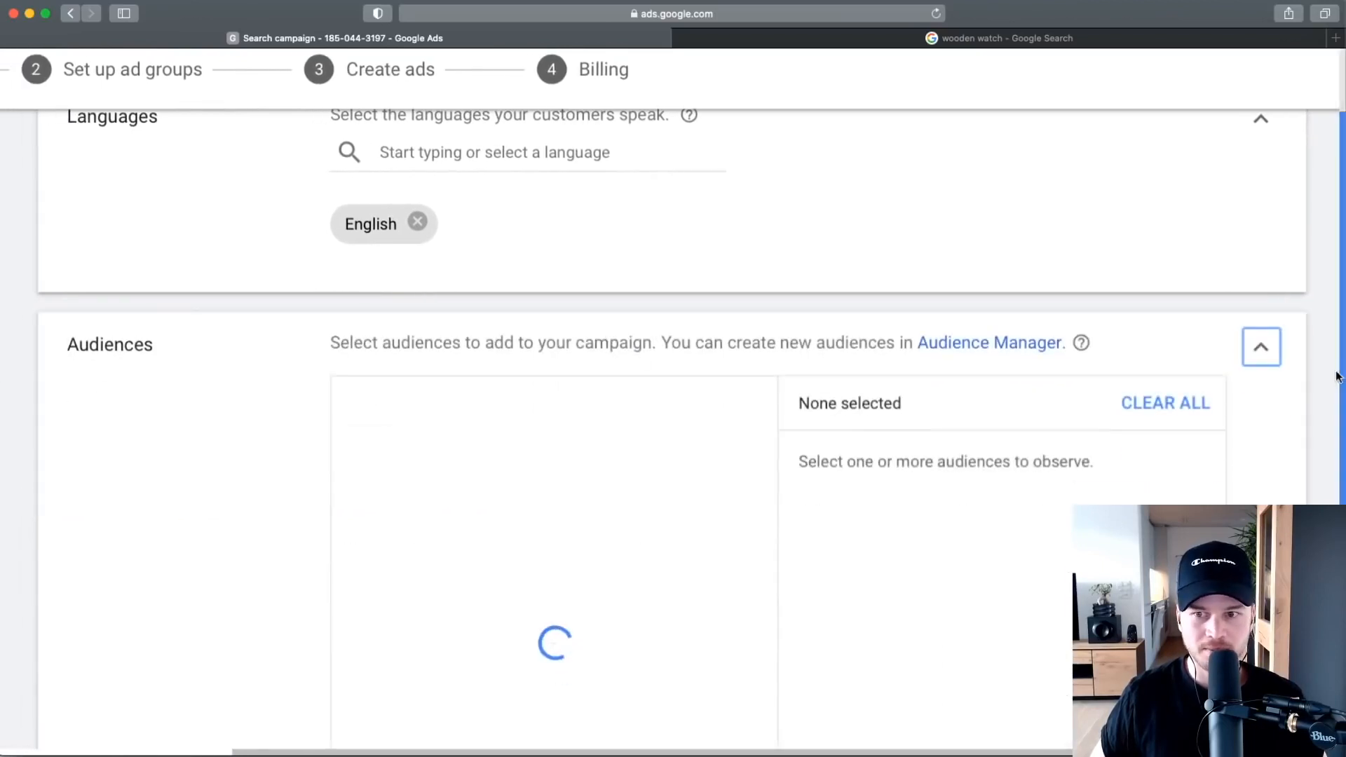
click(1262, 348)
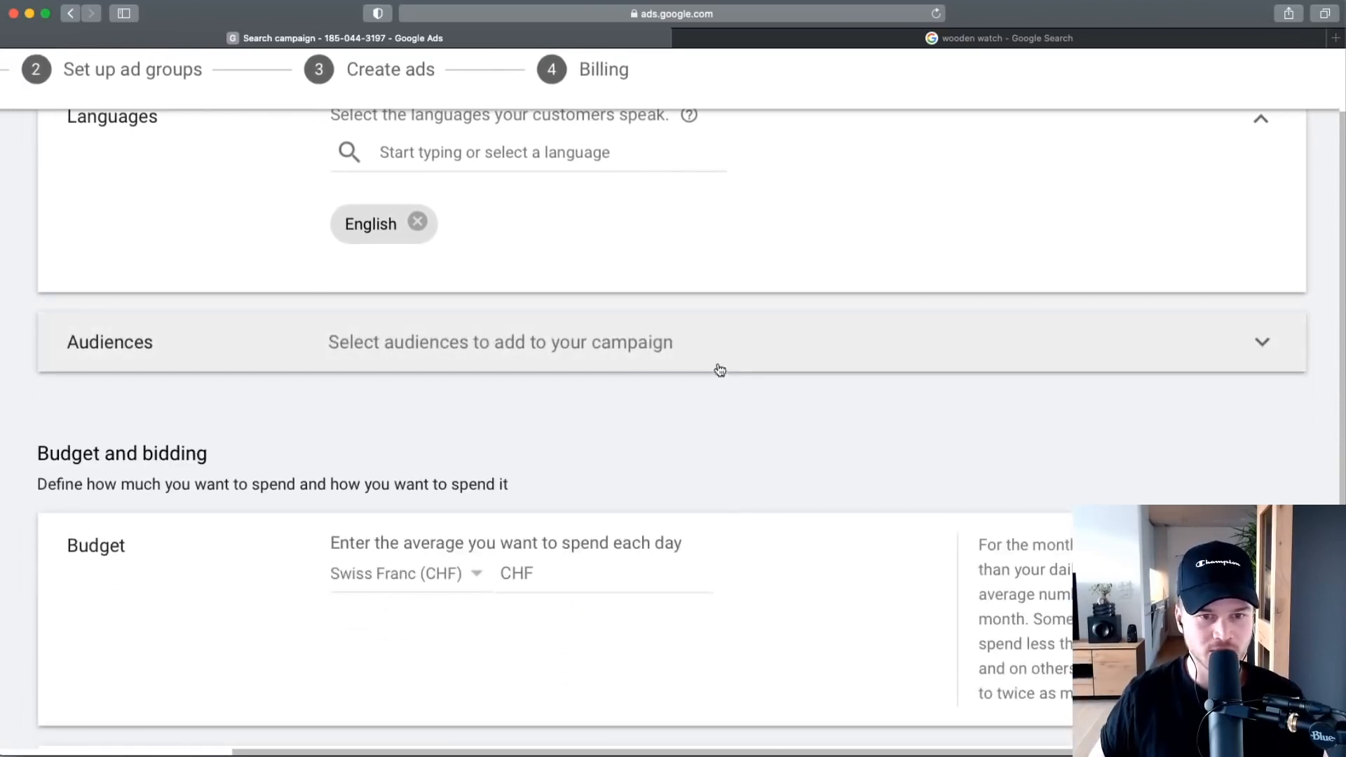
Set the campaign's budget currency to US Dollar (USD $).
scroll(664, 366, down, 2)
key(super+minus)
key(super+minus)
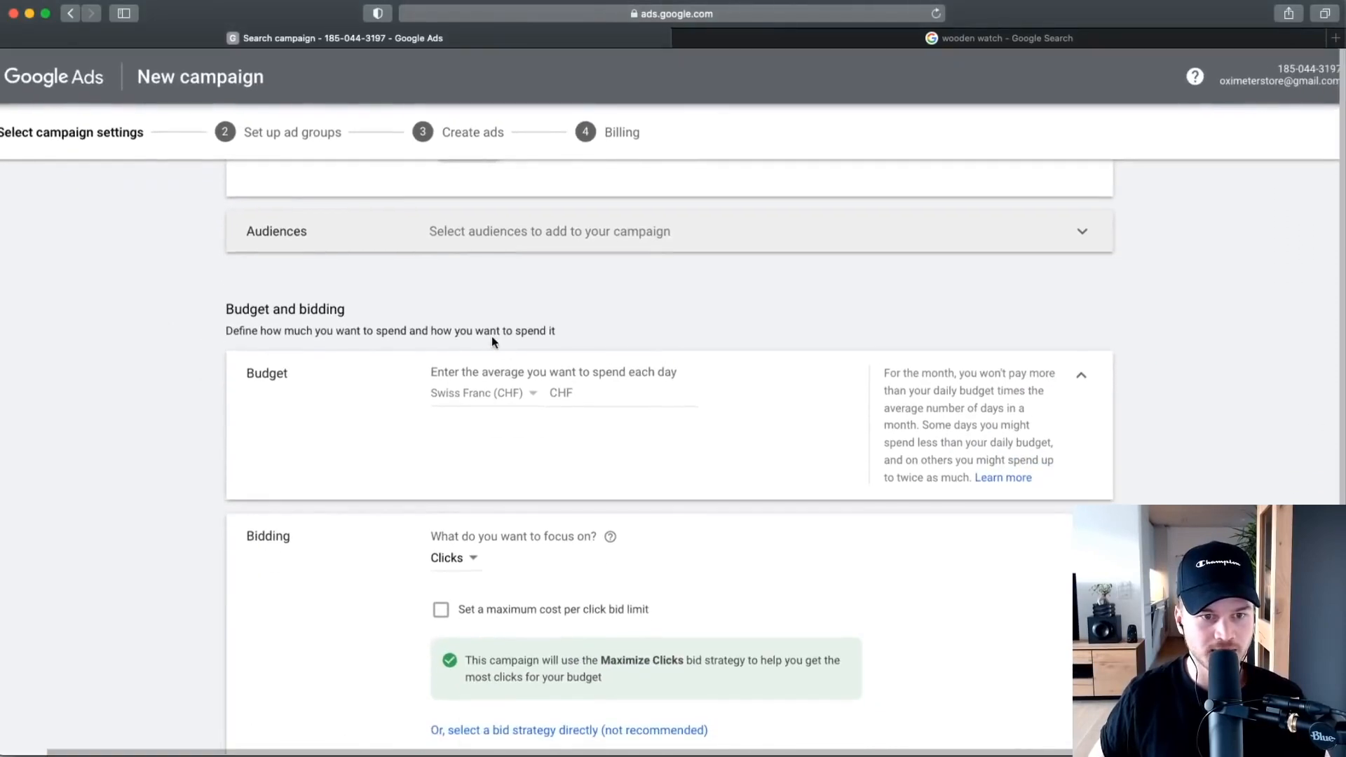
scroll(493, 342, down, 2)
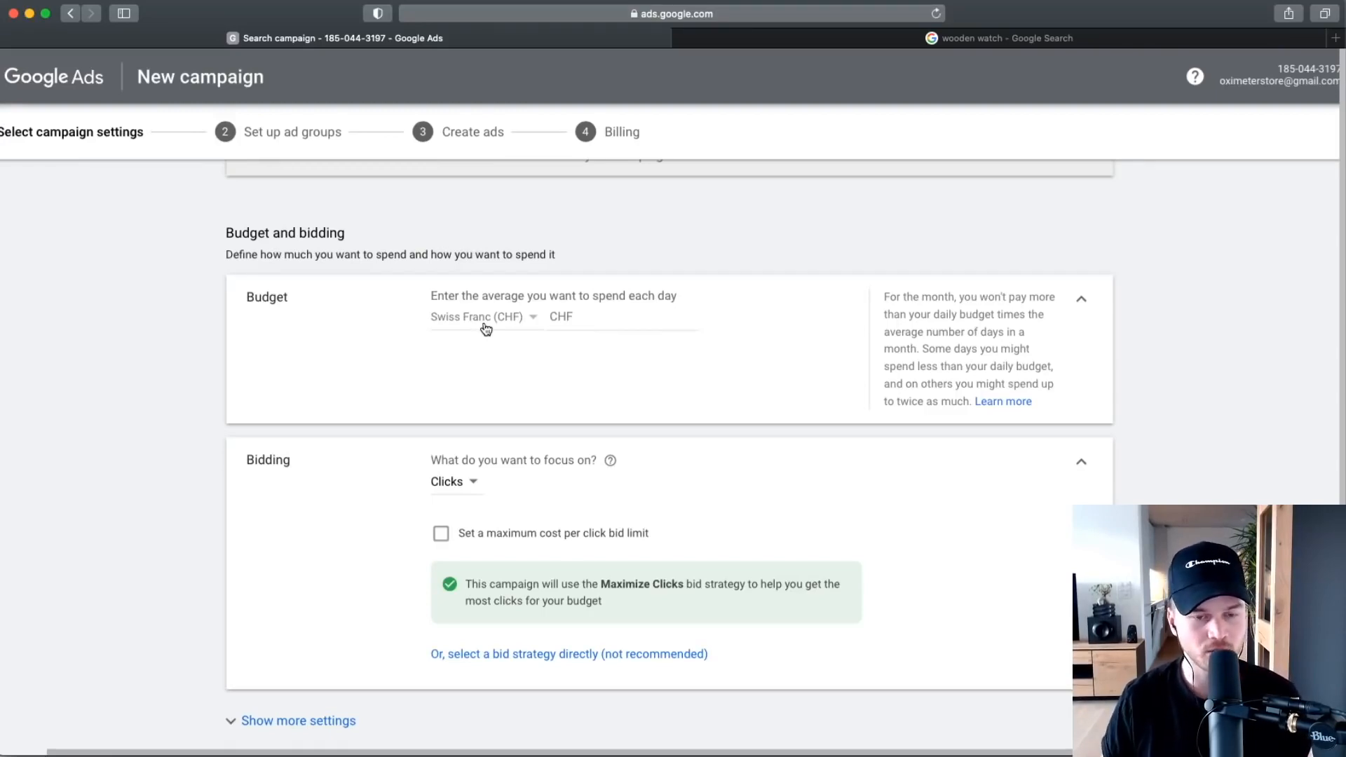
scroll(486, 330, up, 5)
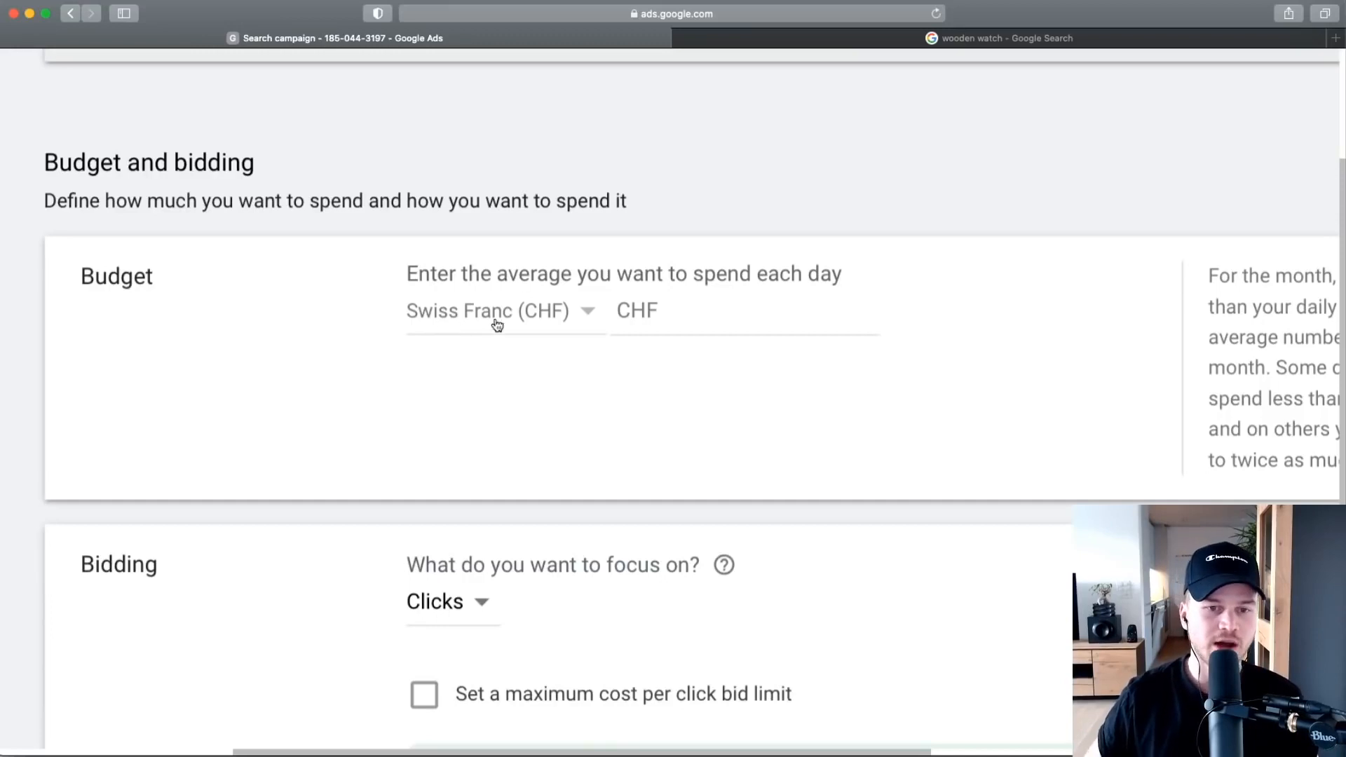
click(496, 323)
click(306, 277)
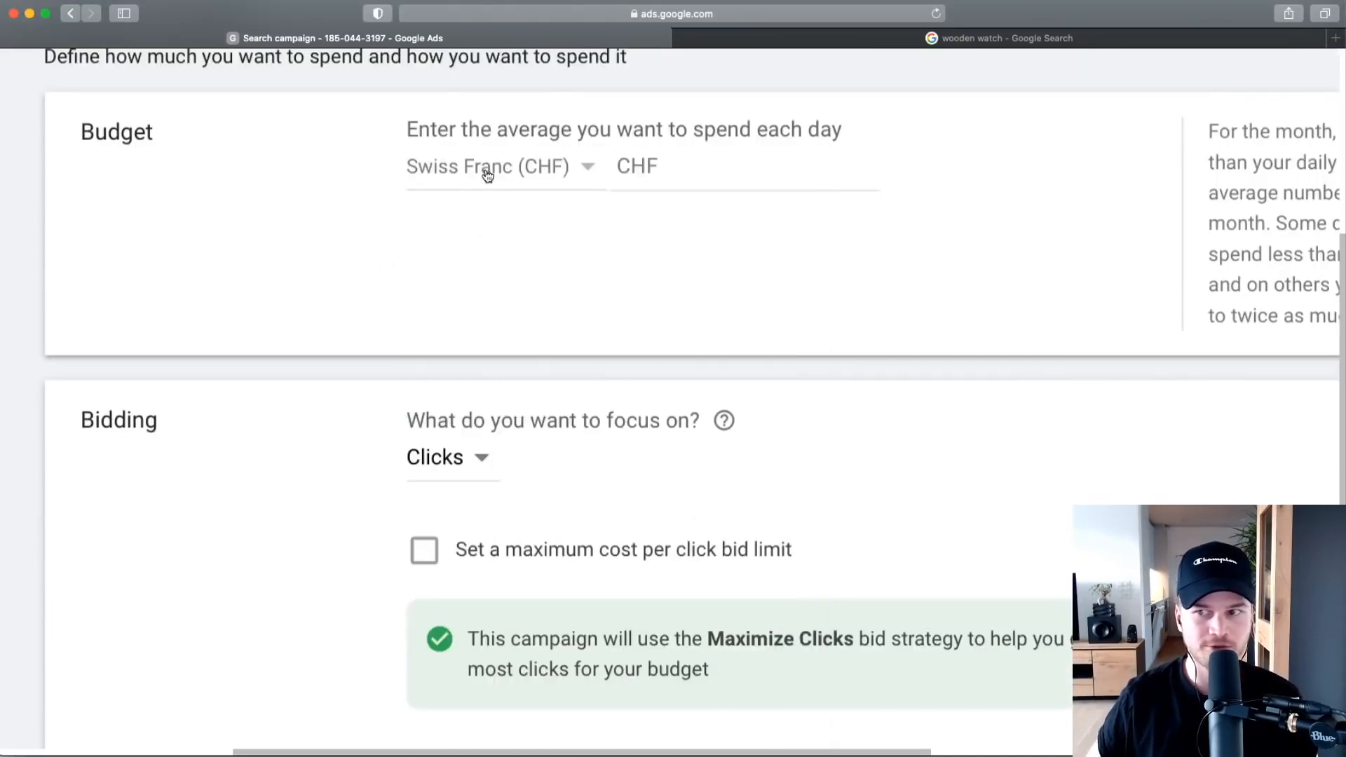
scroll(470, 245, up, 3)
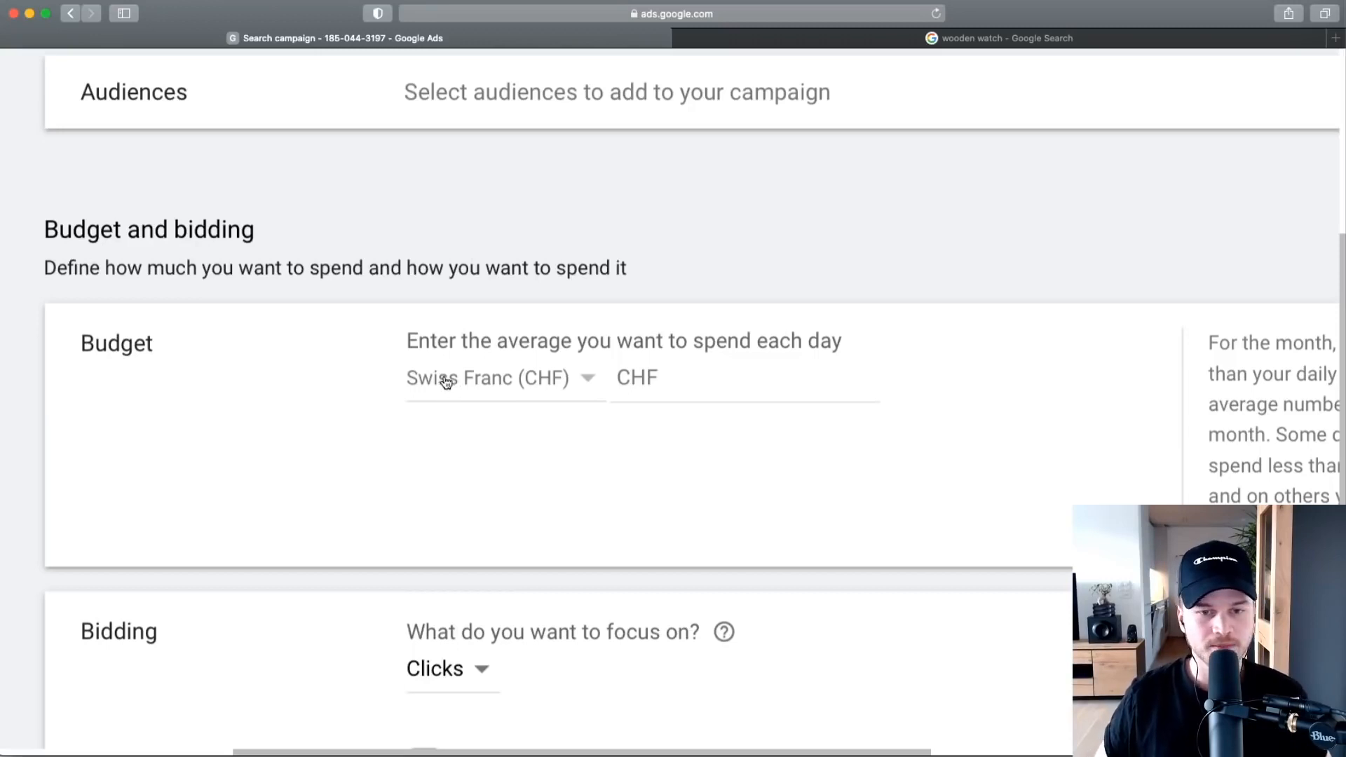
click(491, 394)
scroll(475, 438, down, 3)
scroll(580, 547, down, 3)
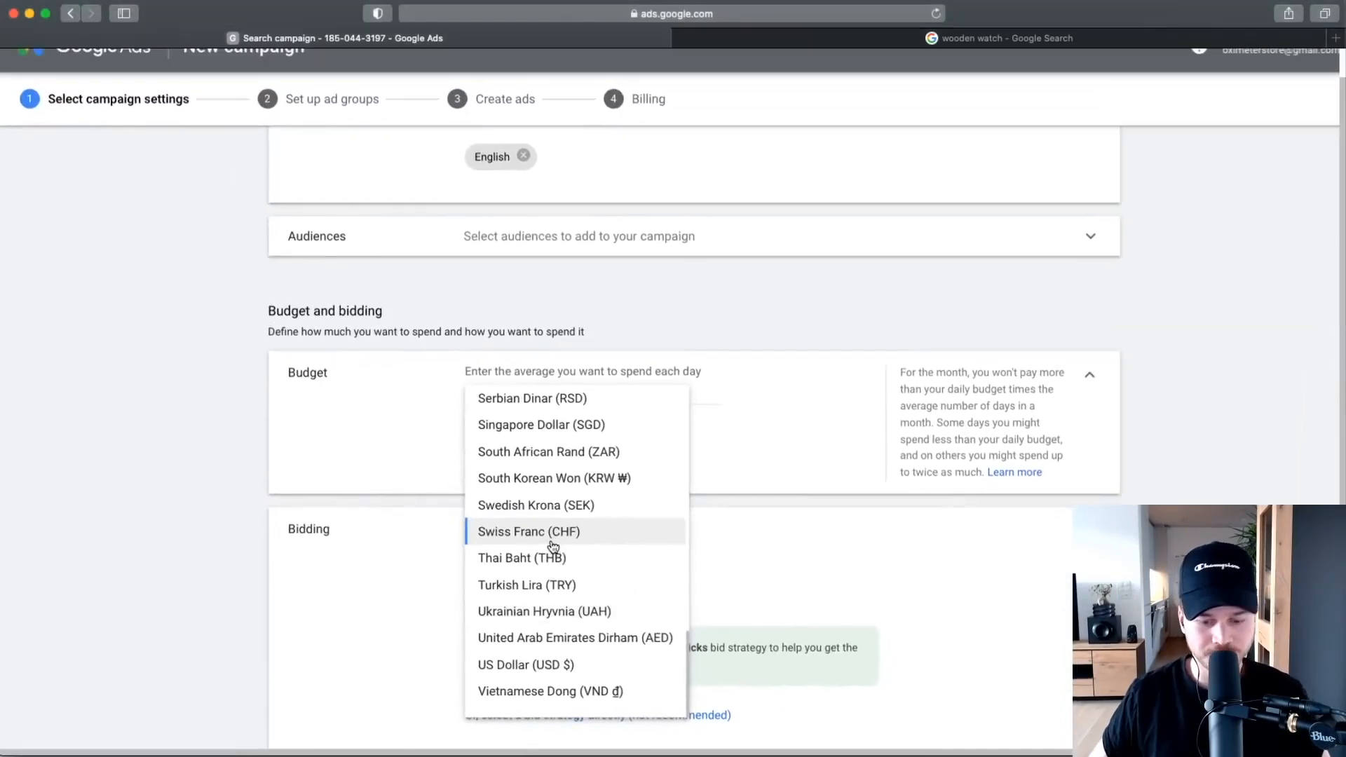
click(530, 665)
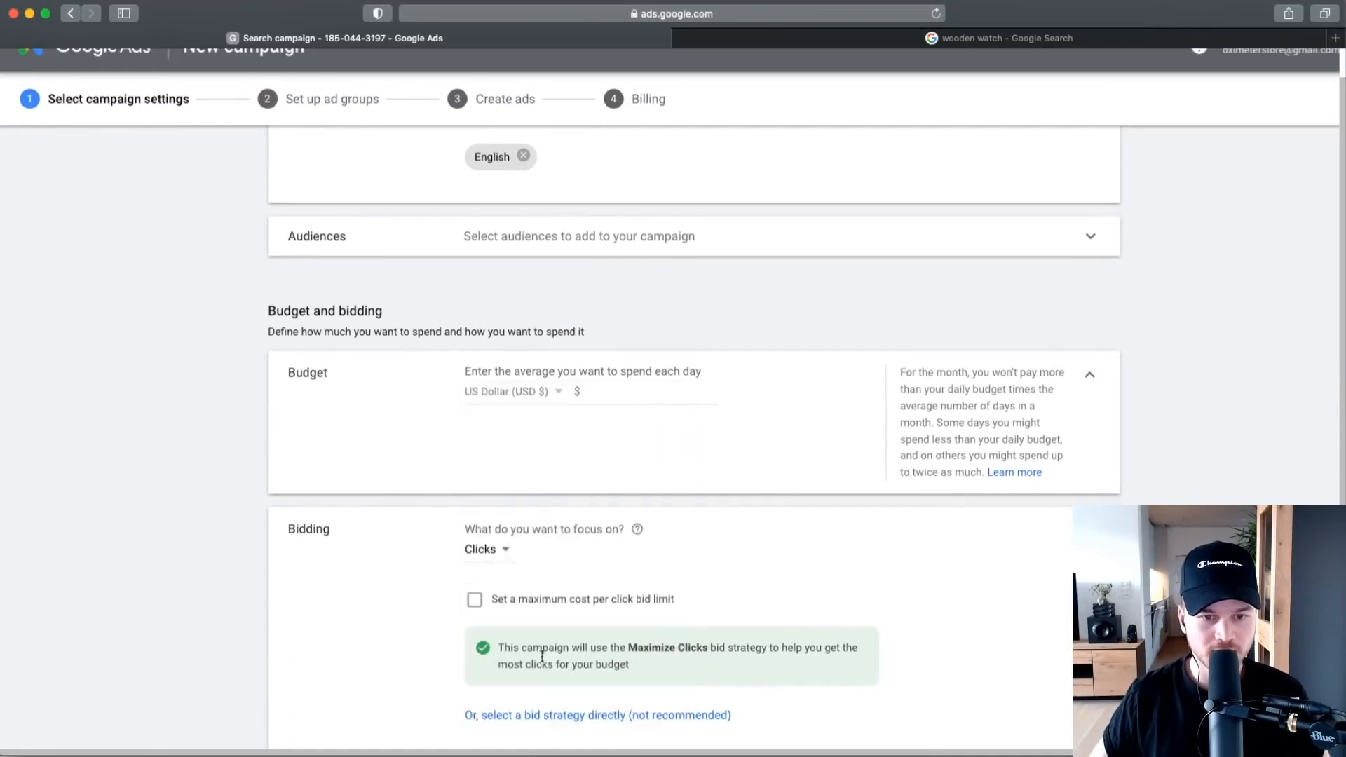
Set the campaign's average daily budget to $10.
scroll(628, 394, up, 5)
click(626, 397)
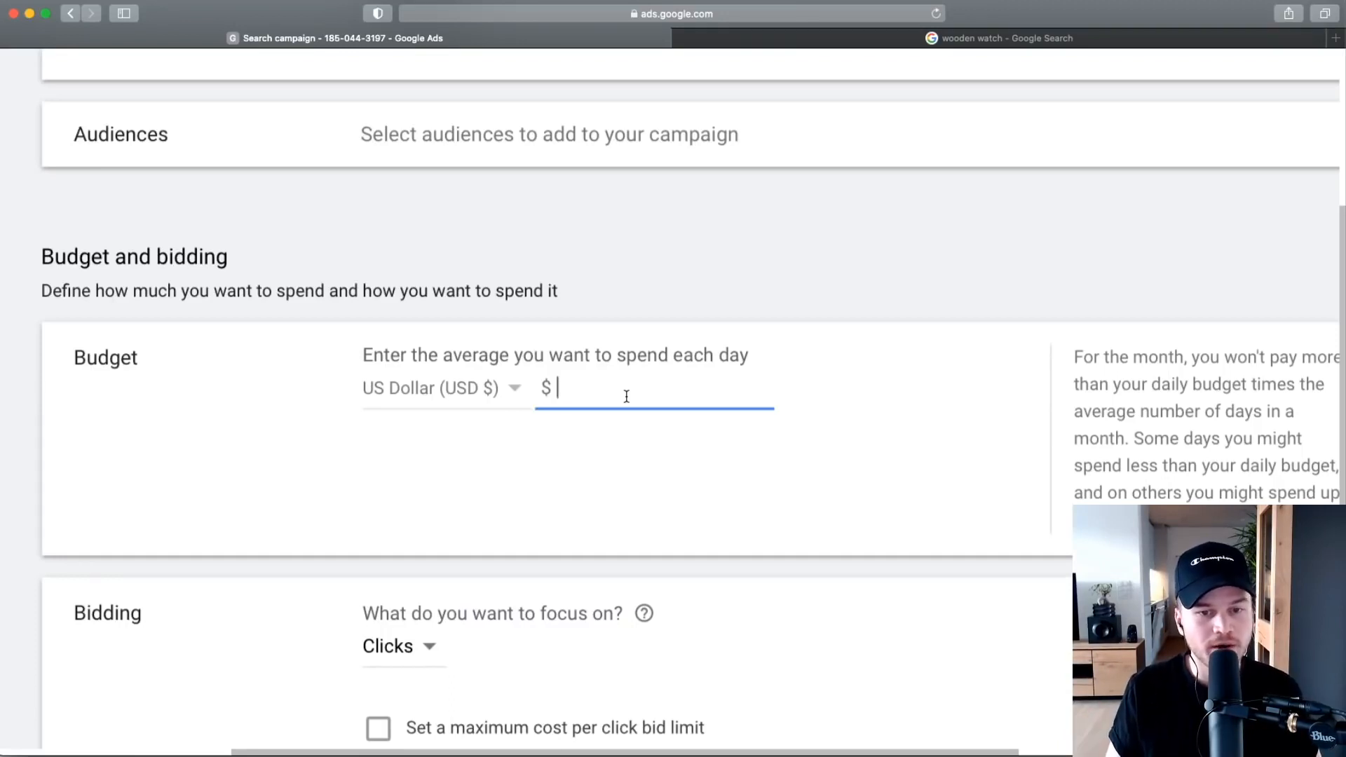
text(10)
click(930, 274)
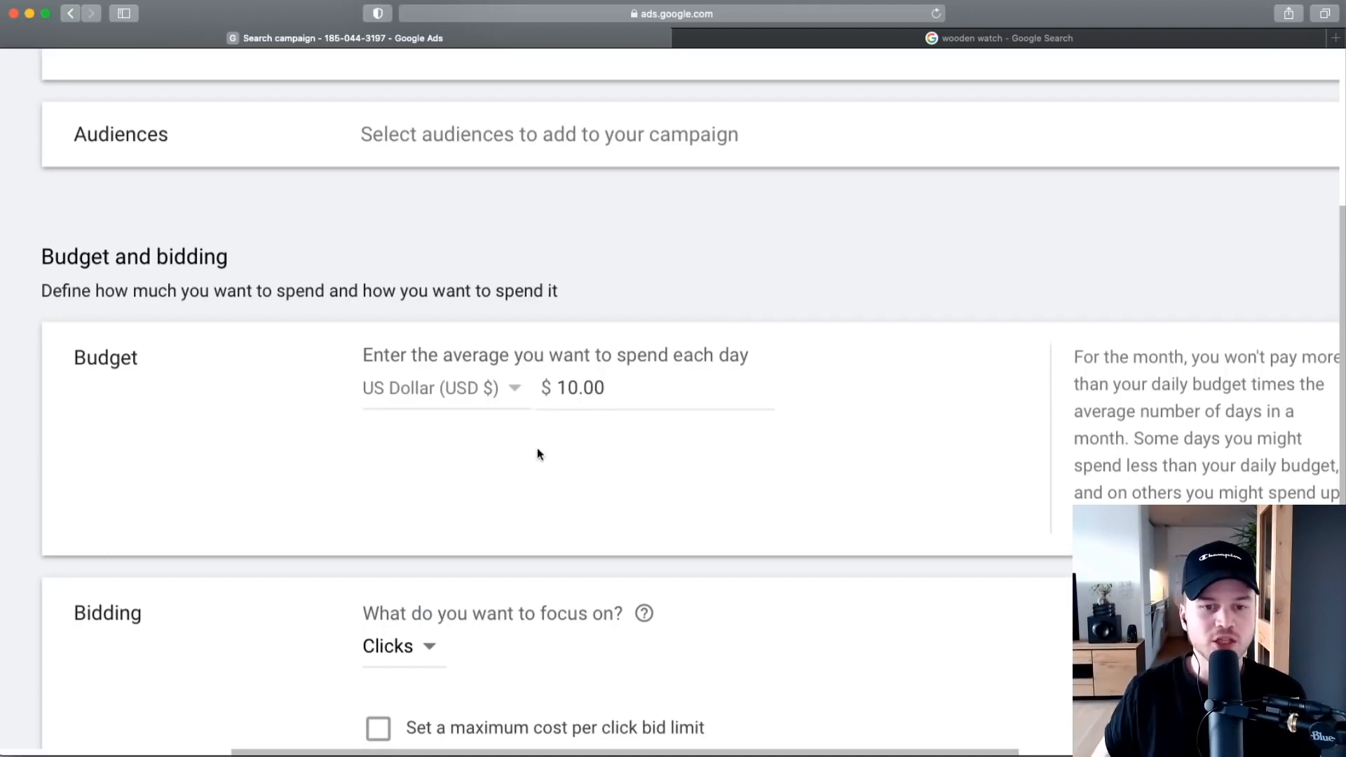
Set the campaign's average daily budget to $20.
drag(617, 388, 523, 390)
click(614, 388)
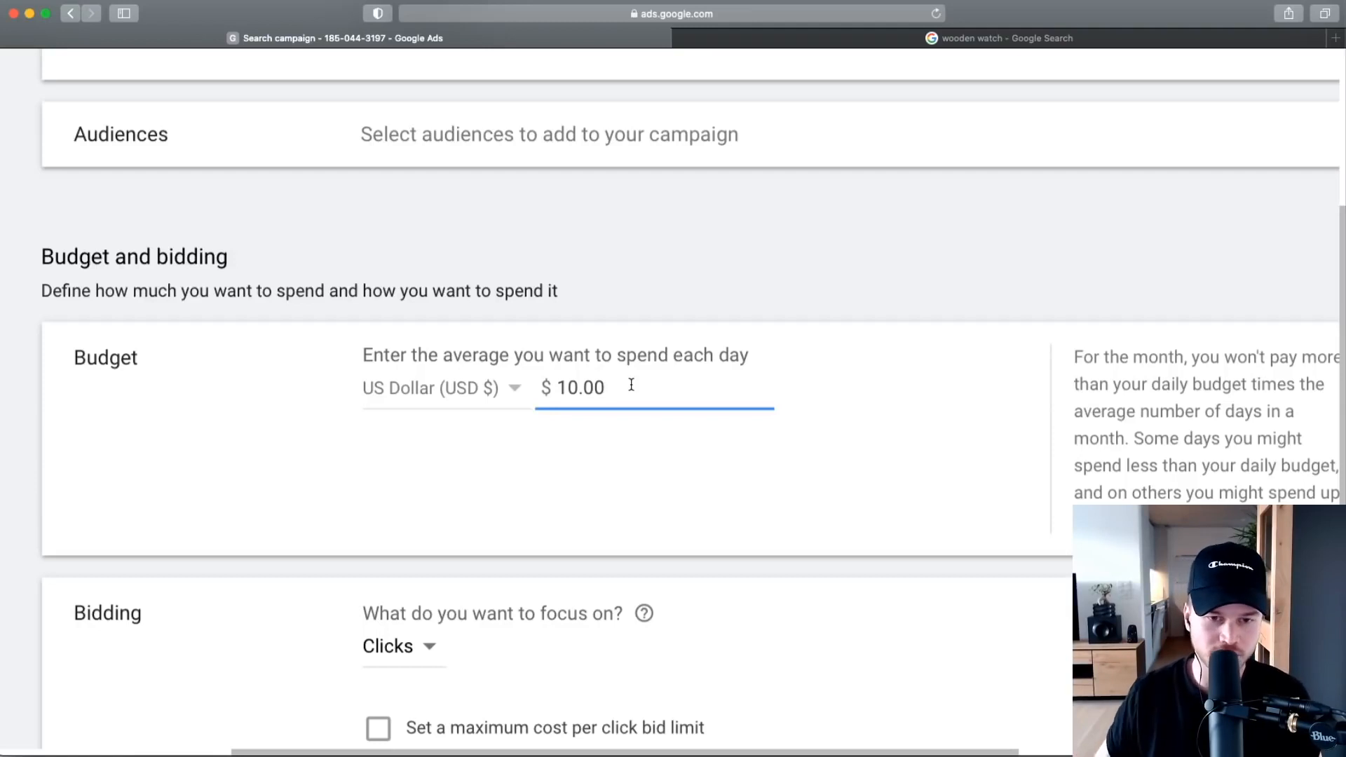
scroll(639, 372, down, 3)
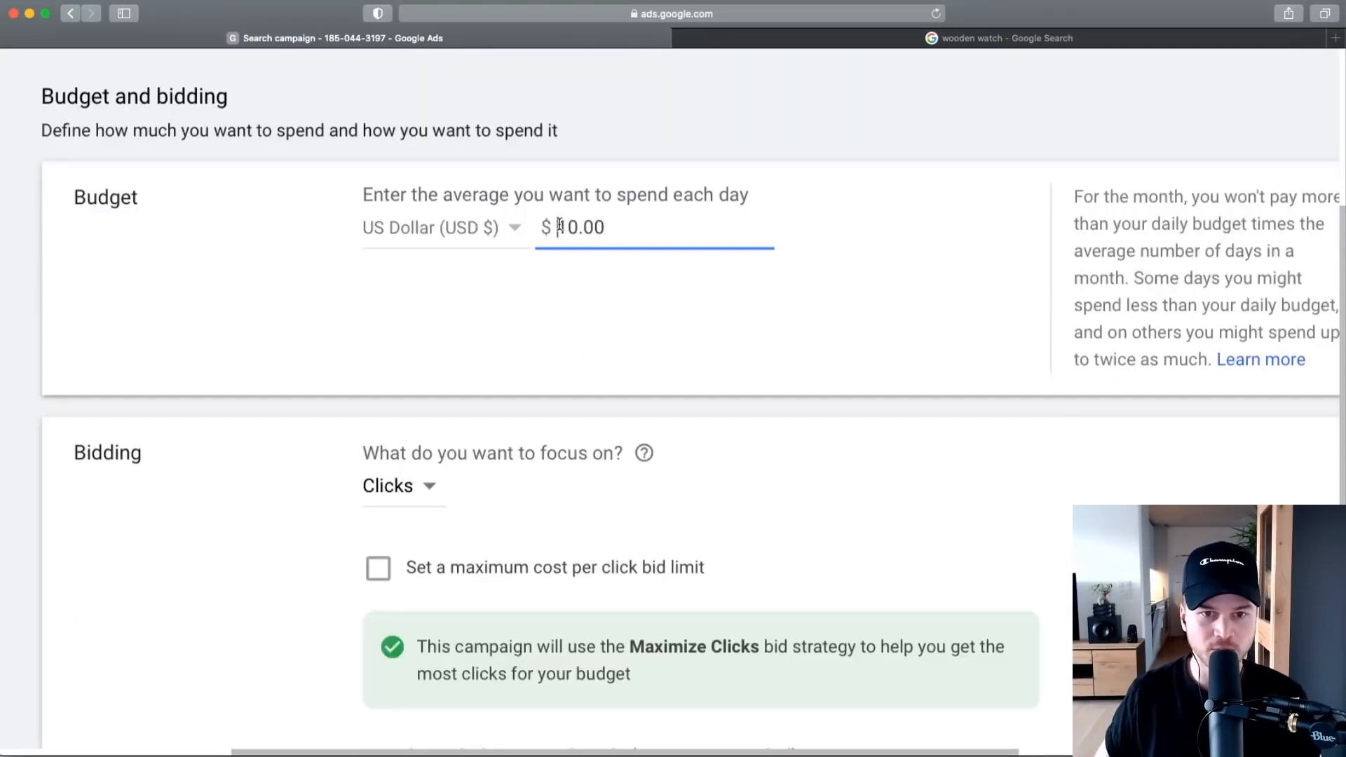
drag(559, 228, 631, 223)
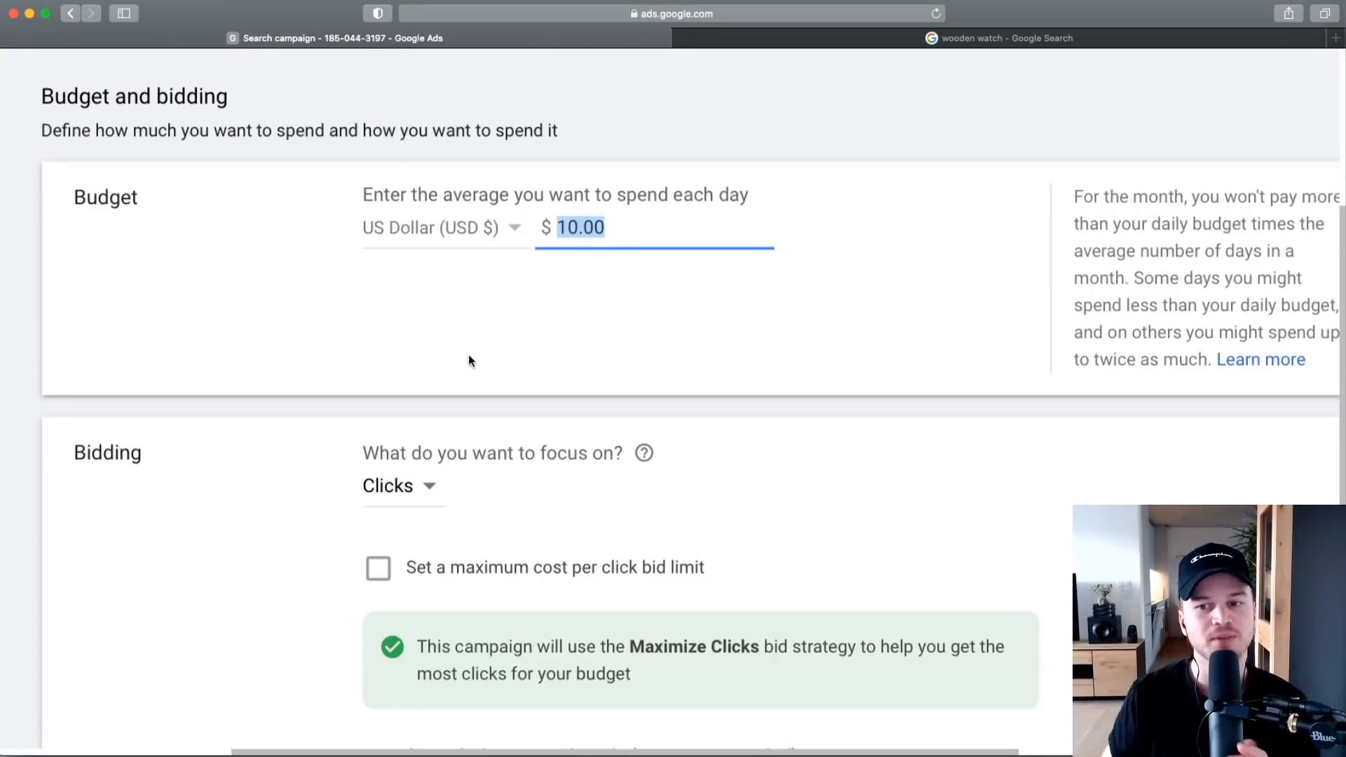
click(604, 228)
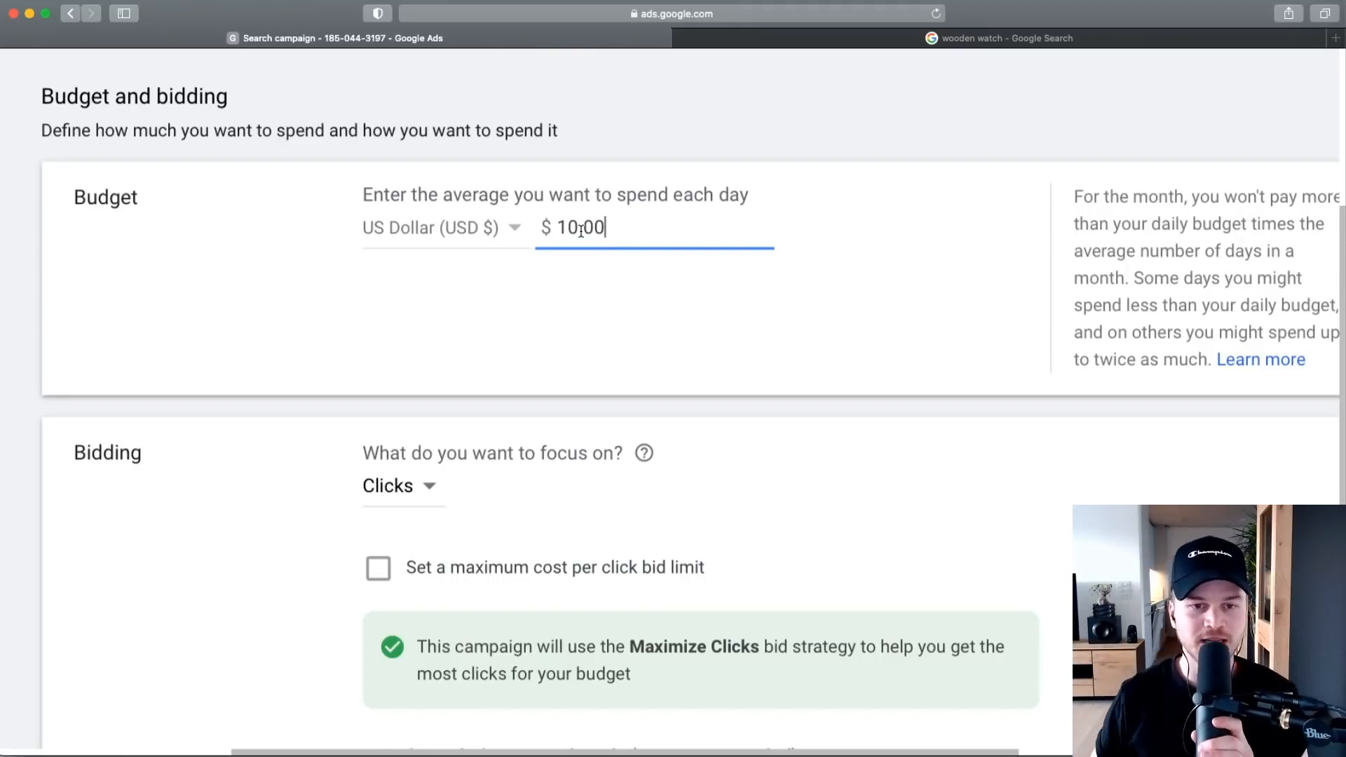
drag(557, 227, 614, 226)
text(20)
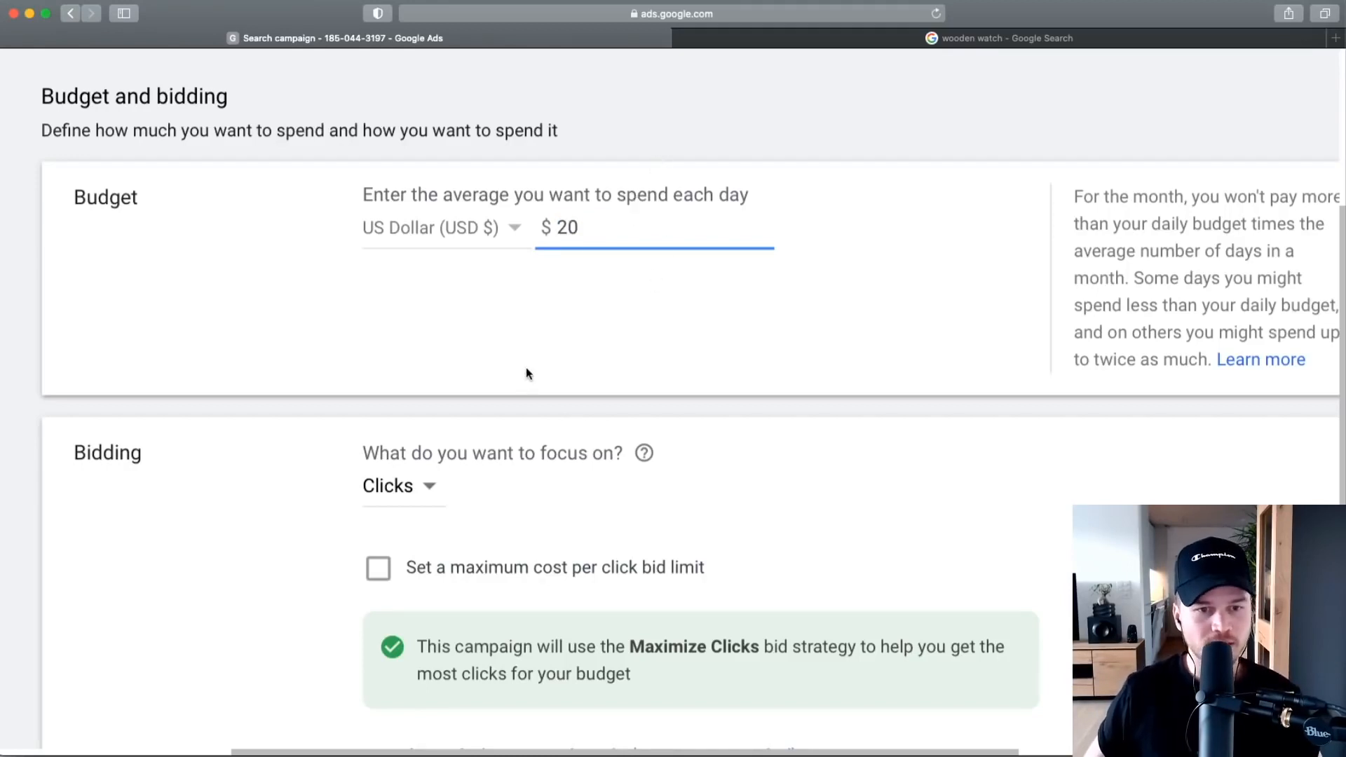
View the available bidding focus options and keep Clicks as the choice.
scroll(526, 368, down, 5)
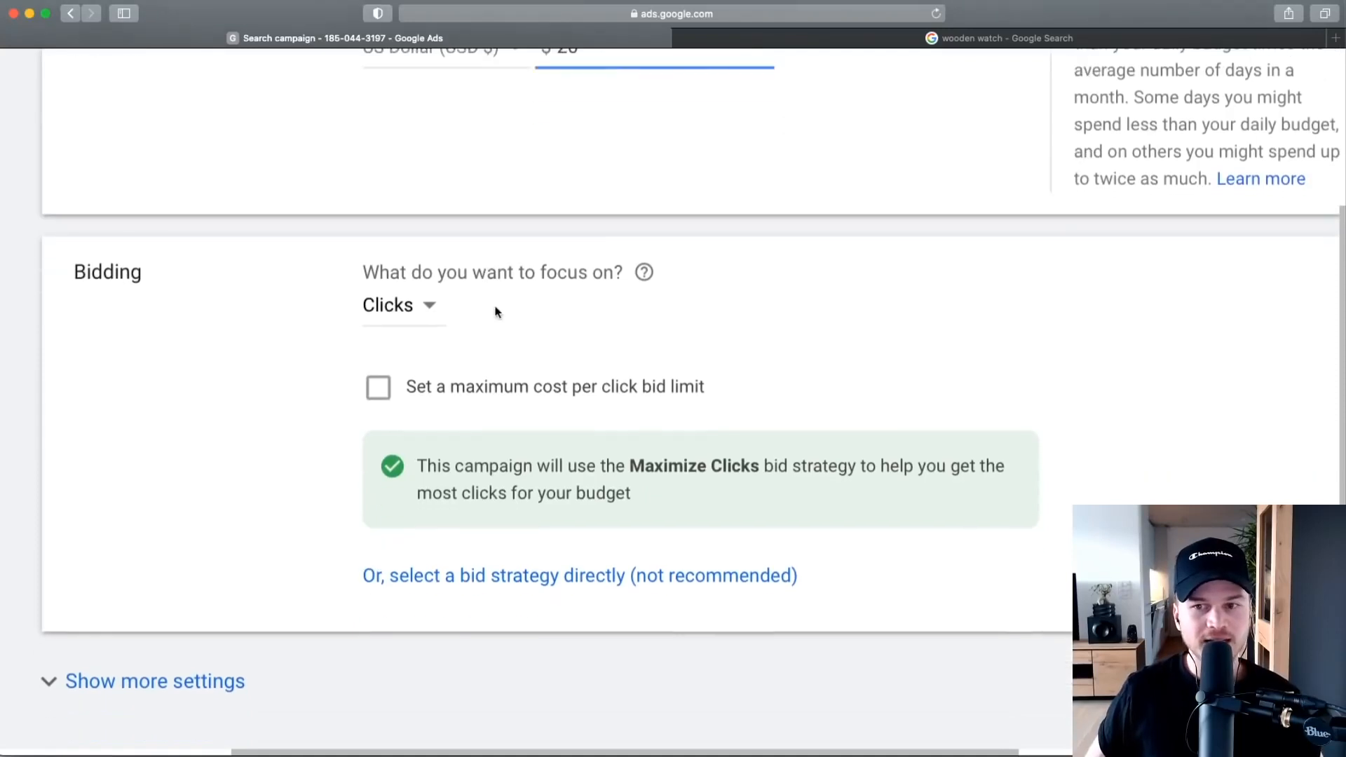
scroll(495, 322, down, 2)
scroll(576, 350, down, 1)
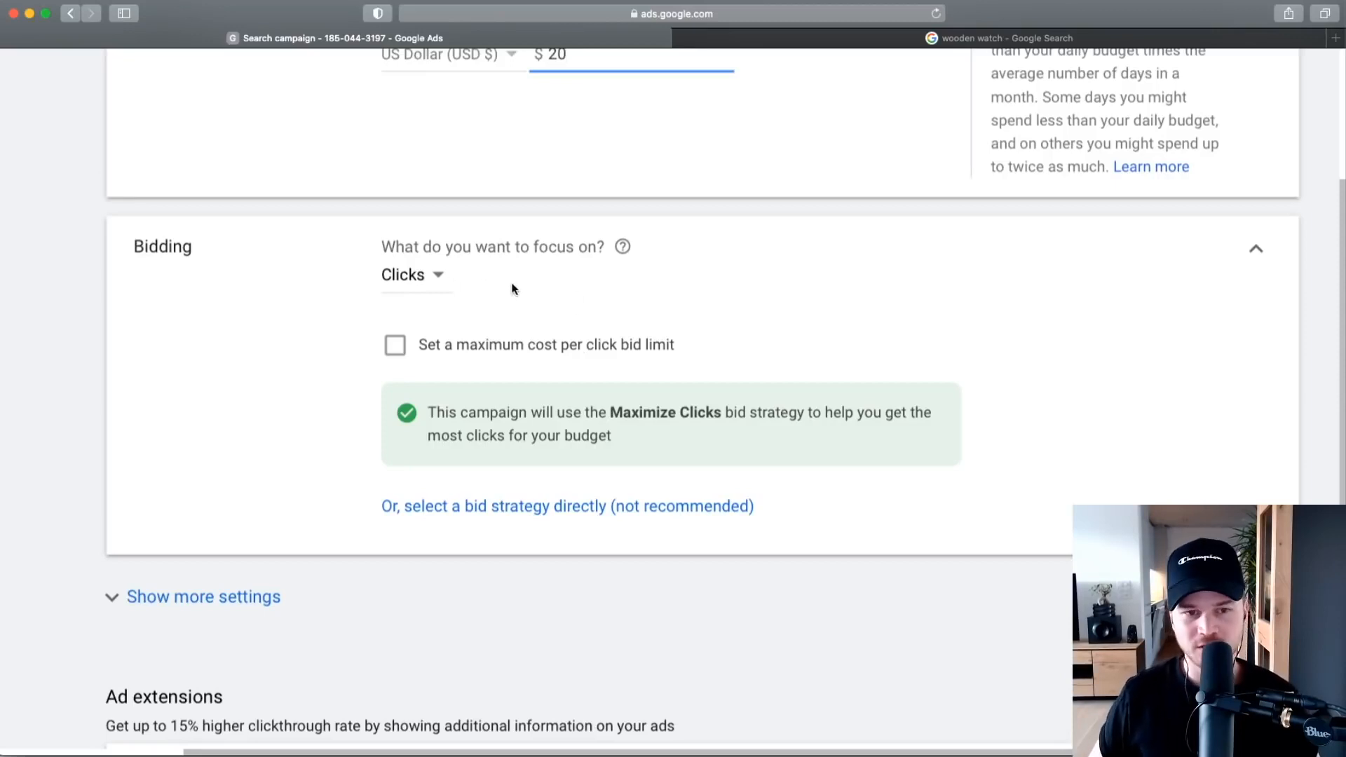
click(428, 286)
click(436, 446)
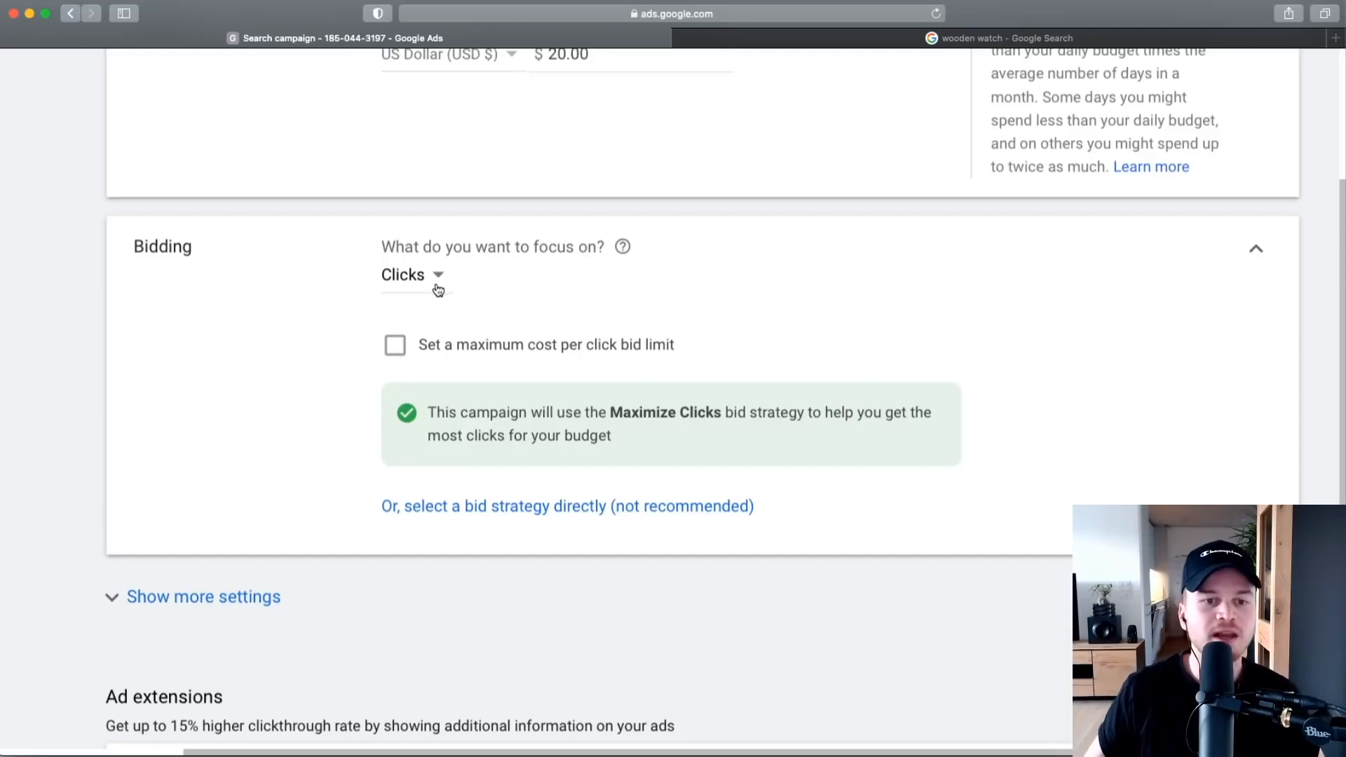
click(435, 277)
click(420, 447)
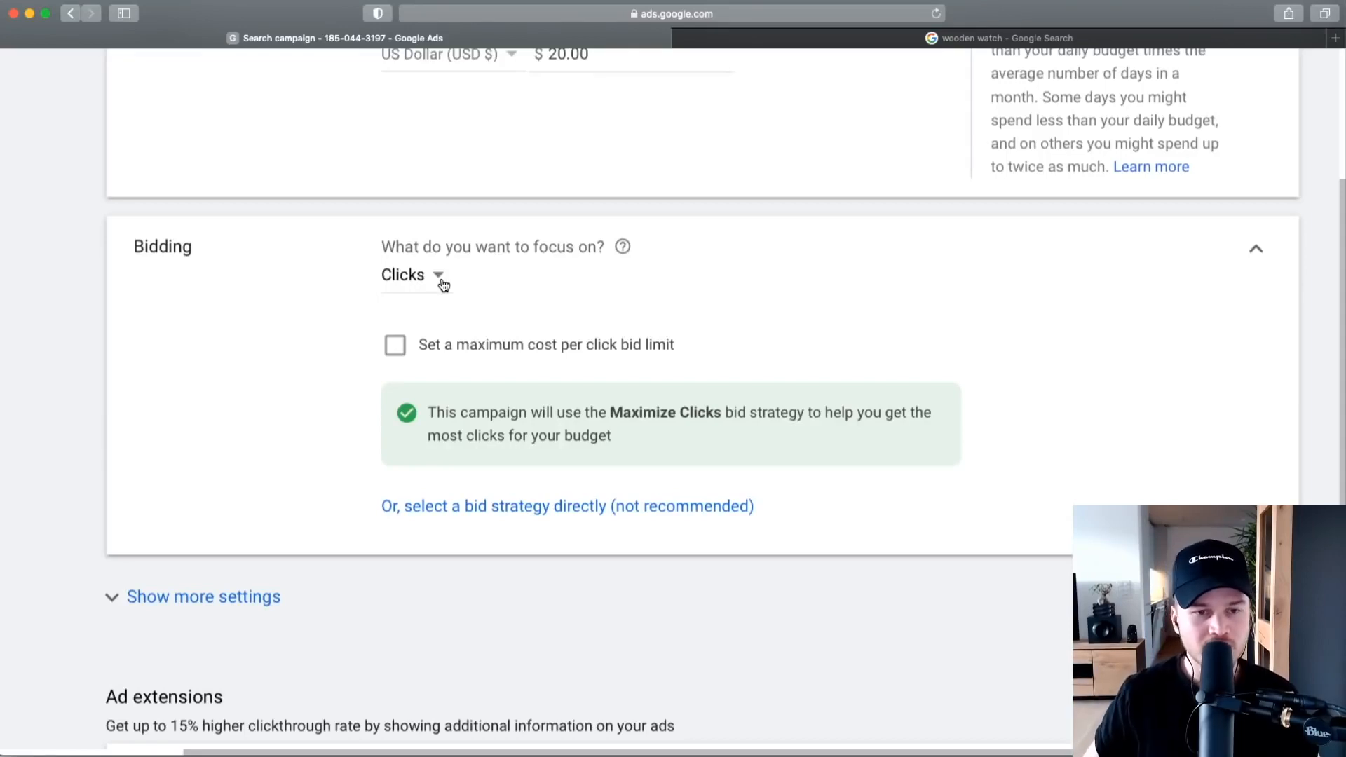
Check the explanation for the unavailable Conversions and Conversion value bidding options, leaving the bidding focus on Clicks.
click(441, 281)
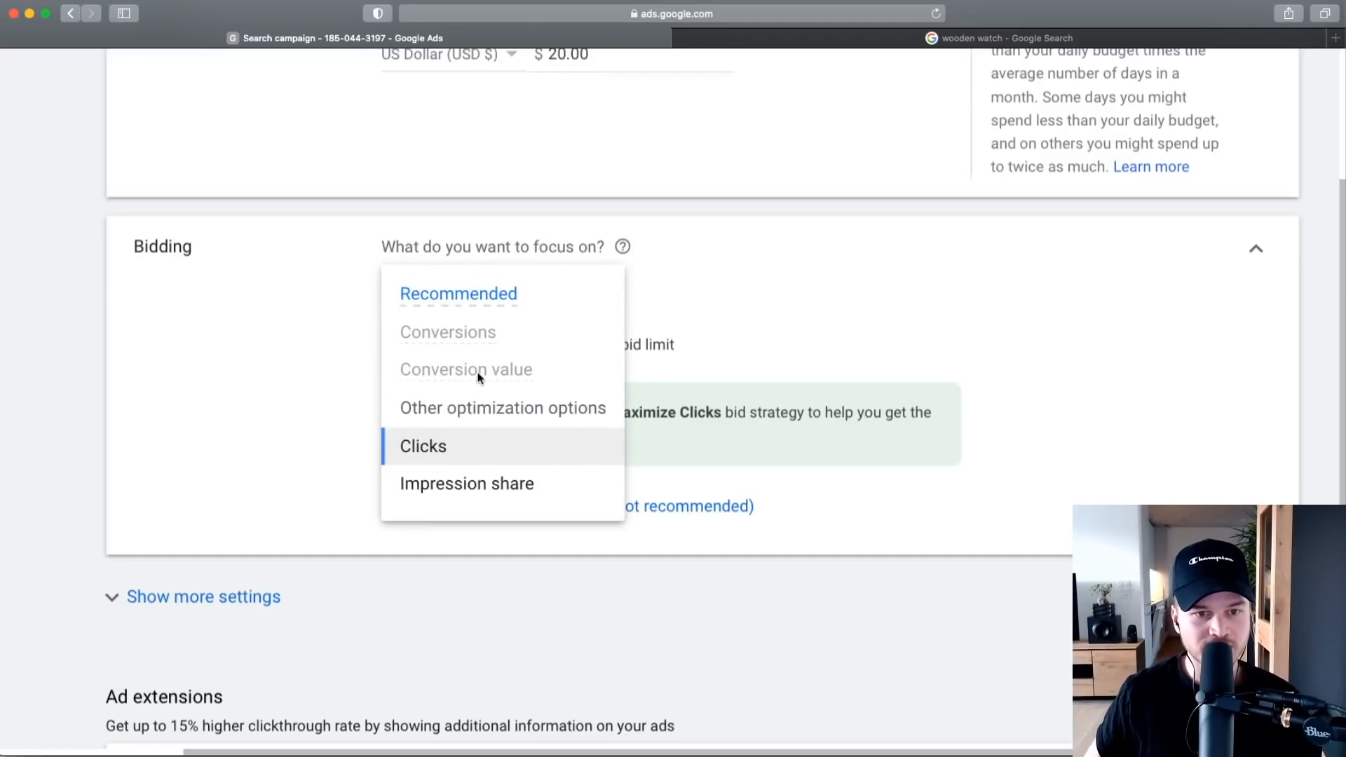
mouse_move(492, 371)
scroll(495, 370, up, 4)
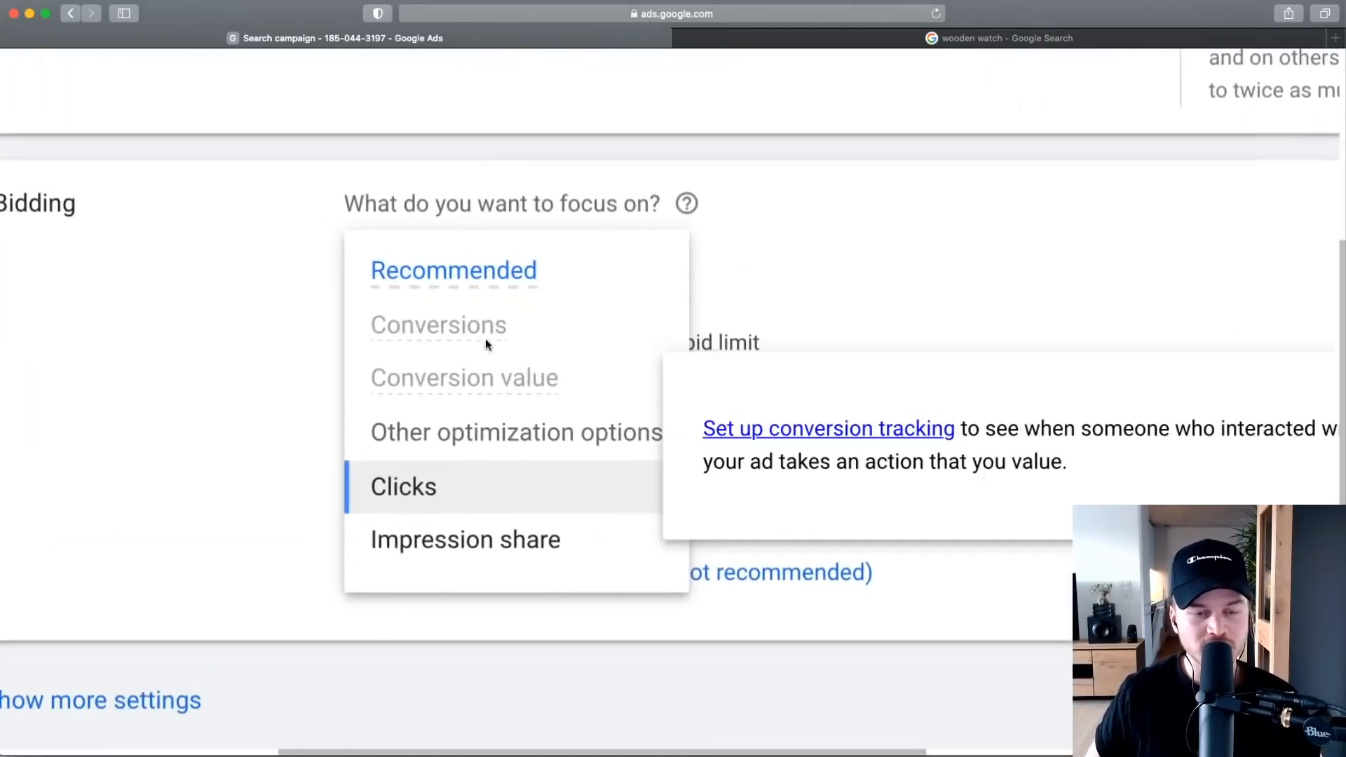
scroll(486, 342, down, 1)
mouse_move(472, 304)
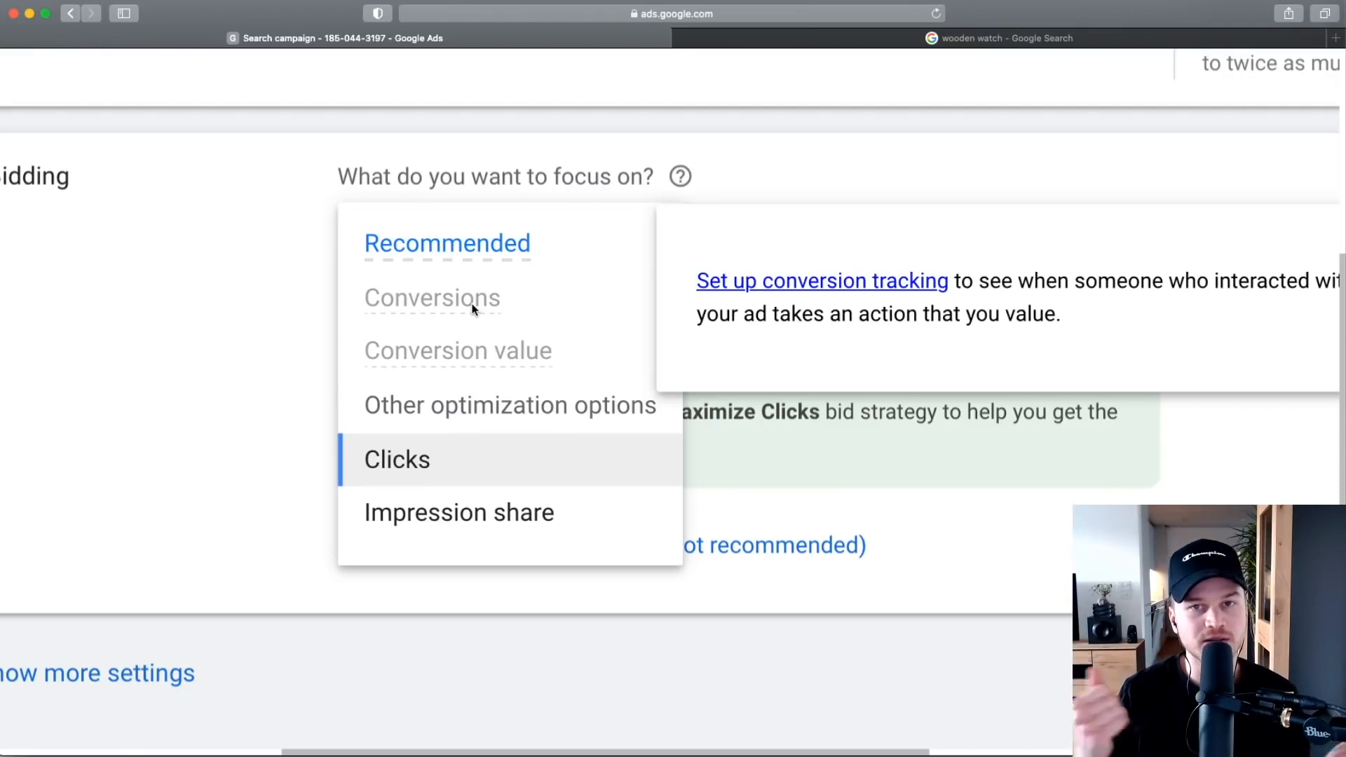
click(670, 202)
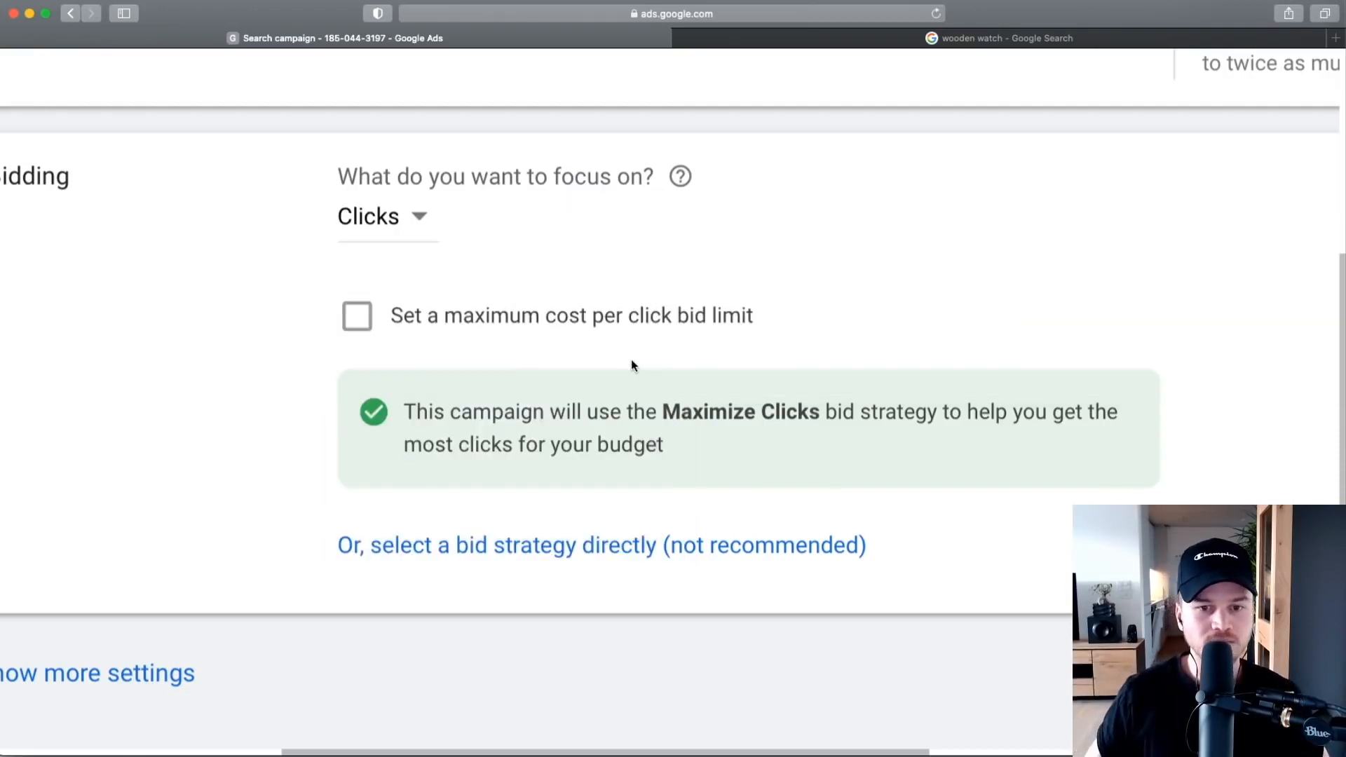
Enable the maximum cost per click bid limit and open its amount for editing.
scroll(641, 366, down, 3)
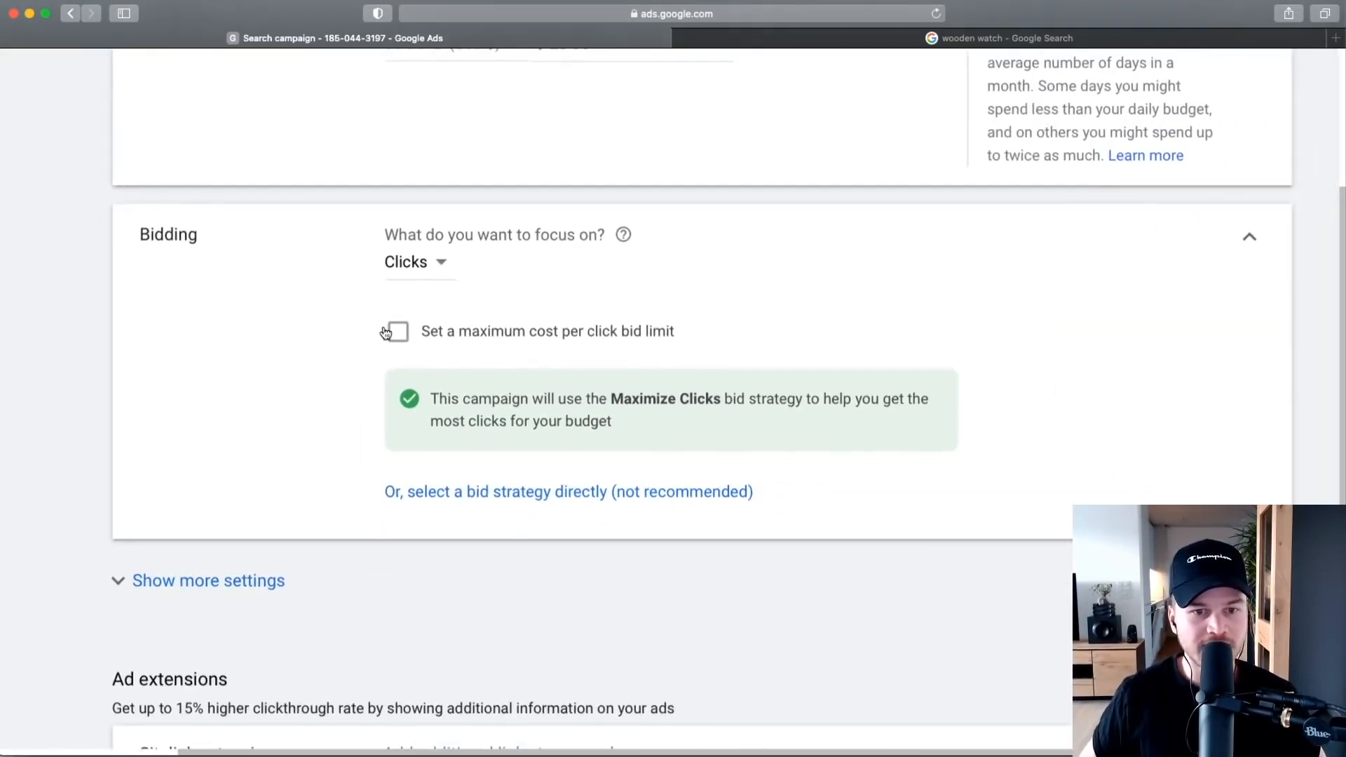
click(393, 331)
scroll(603, 354, down, 2)
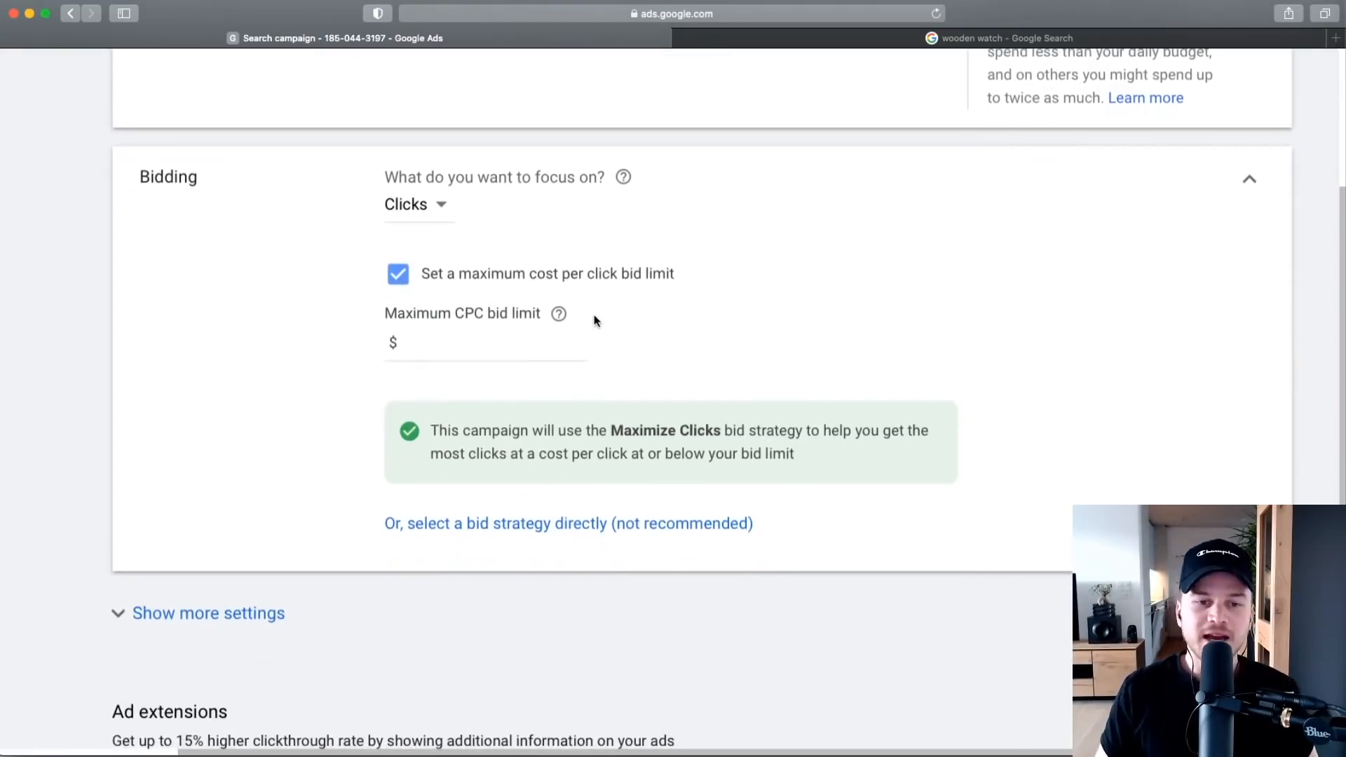
click(488, 357)
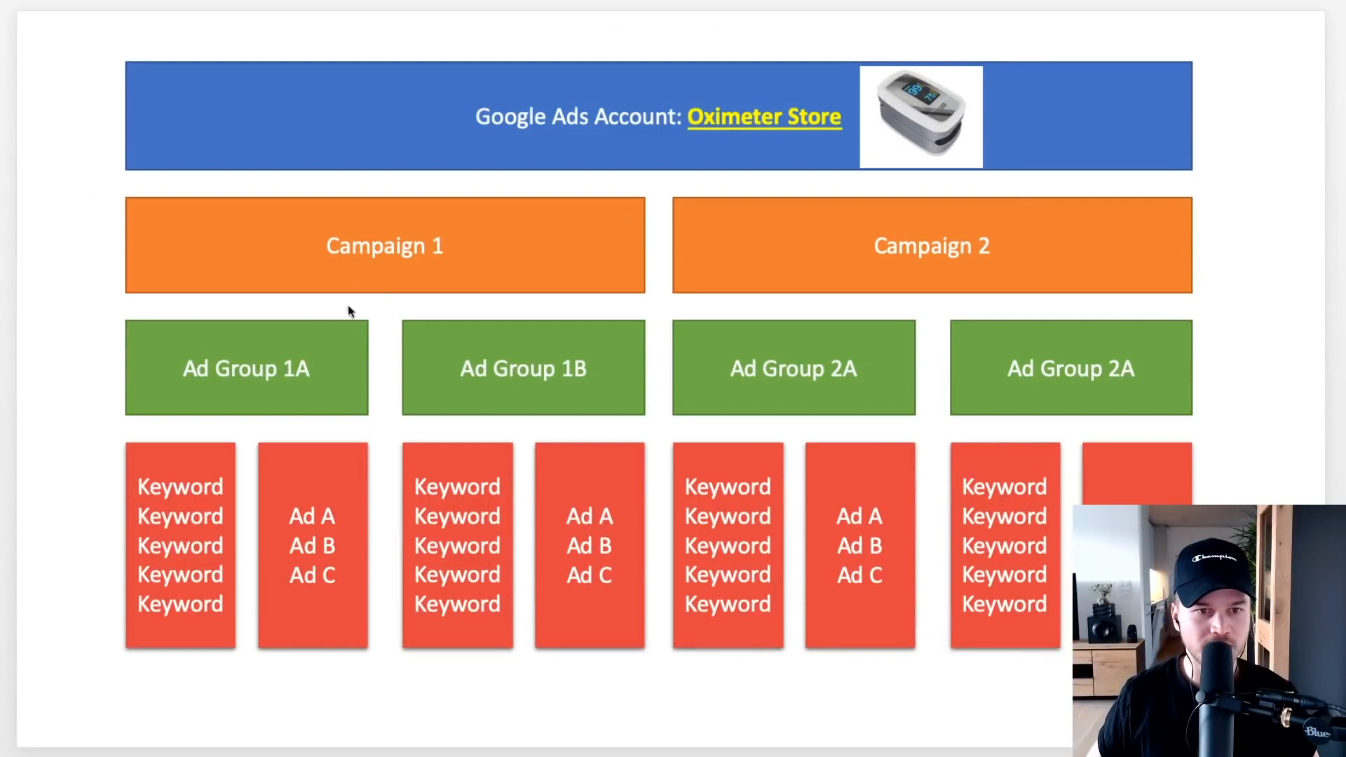
key(Down)
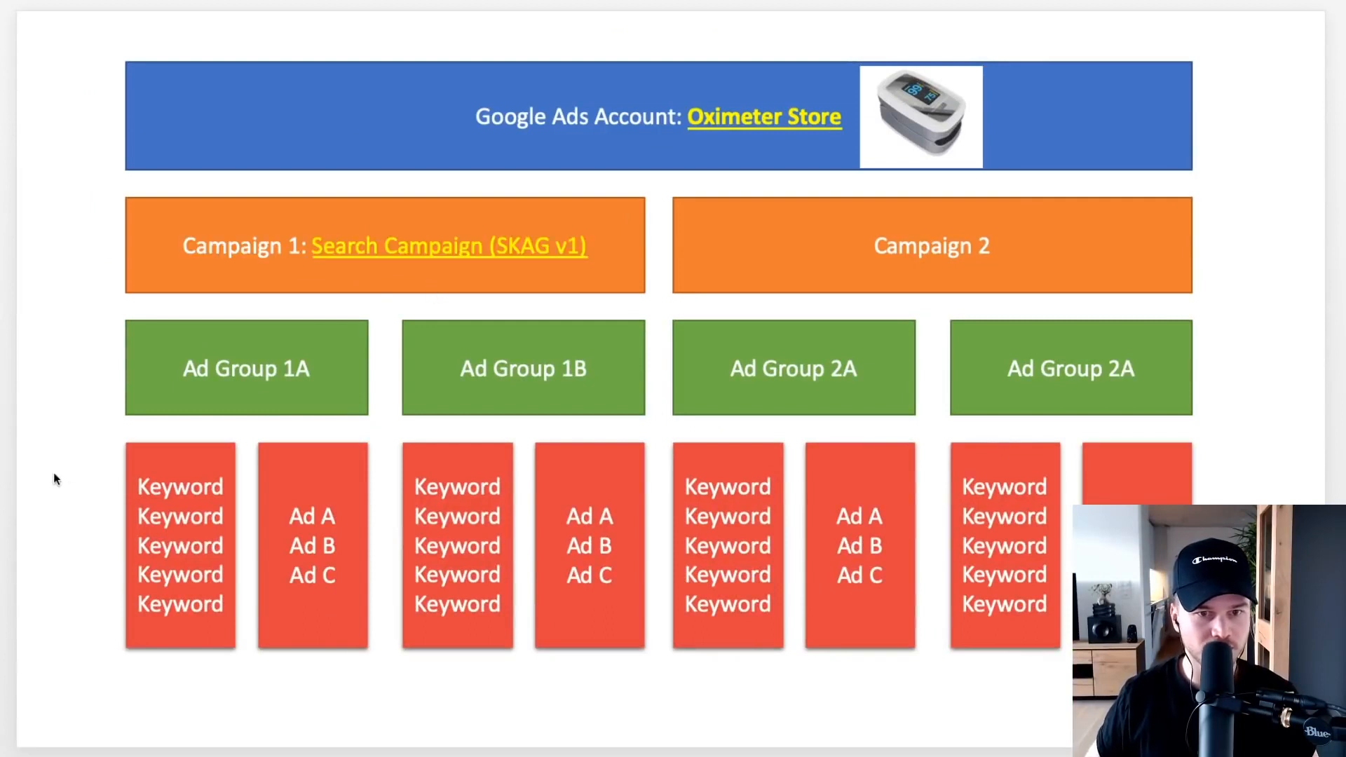
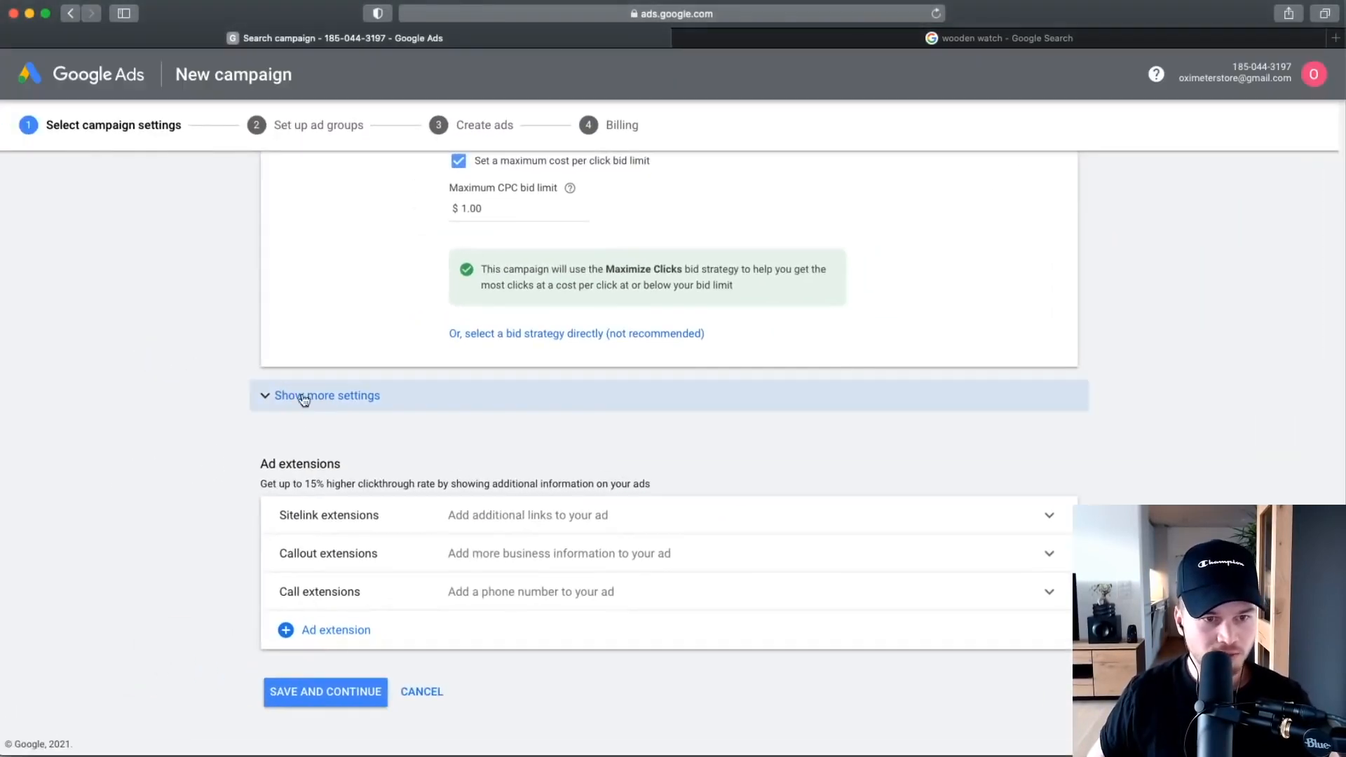
Expand the campaign's additional settings to show the conversions and ad rotation options.
click(303, 397)
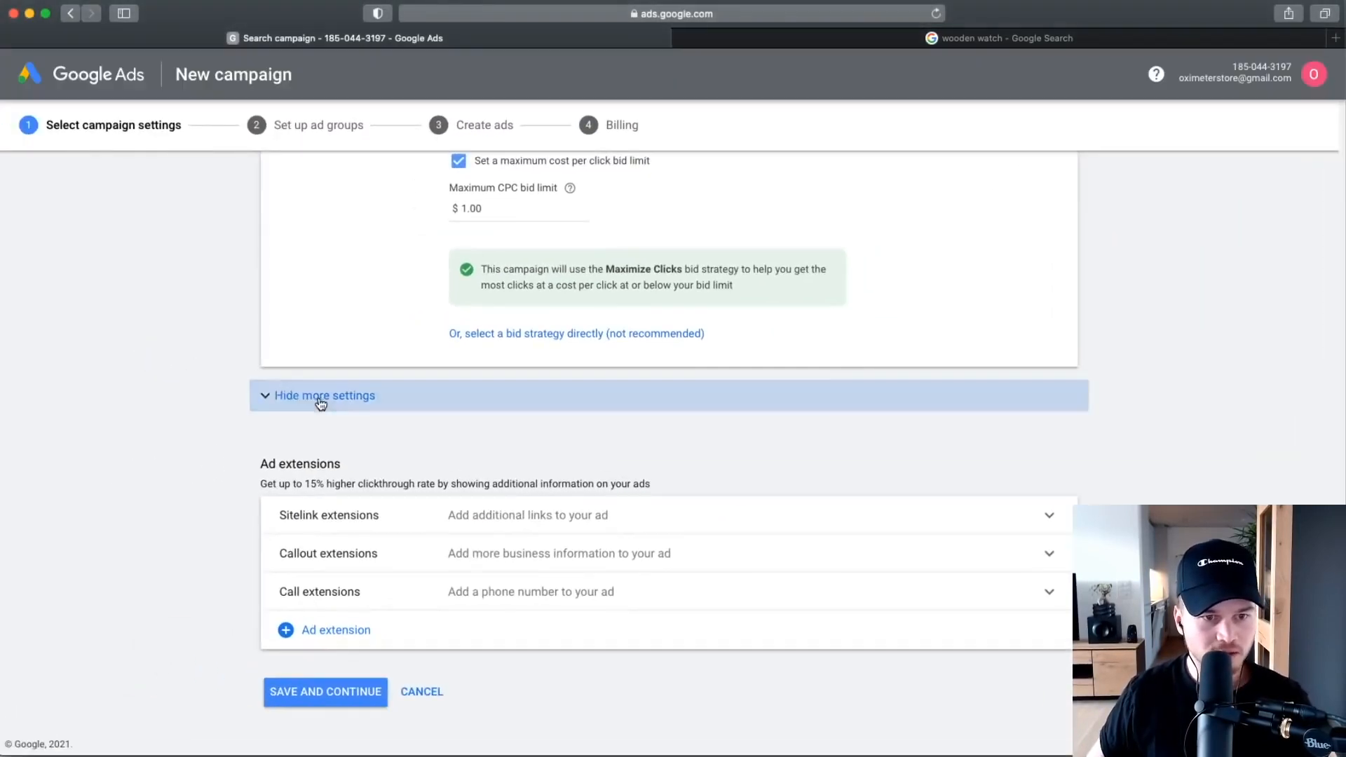
scroll(210, 424, down, 1)
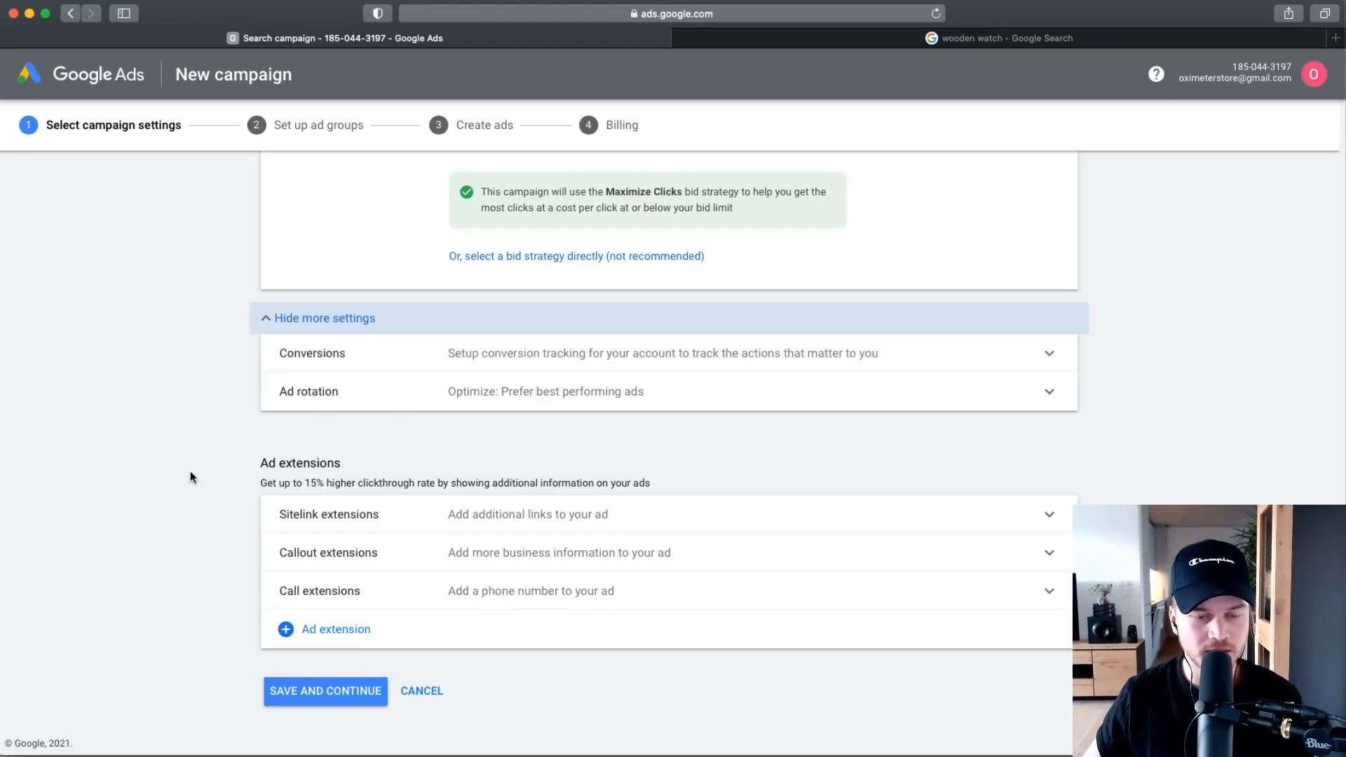
scroll(320, 413, up, 3)
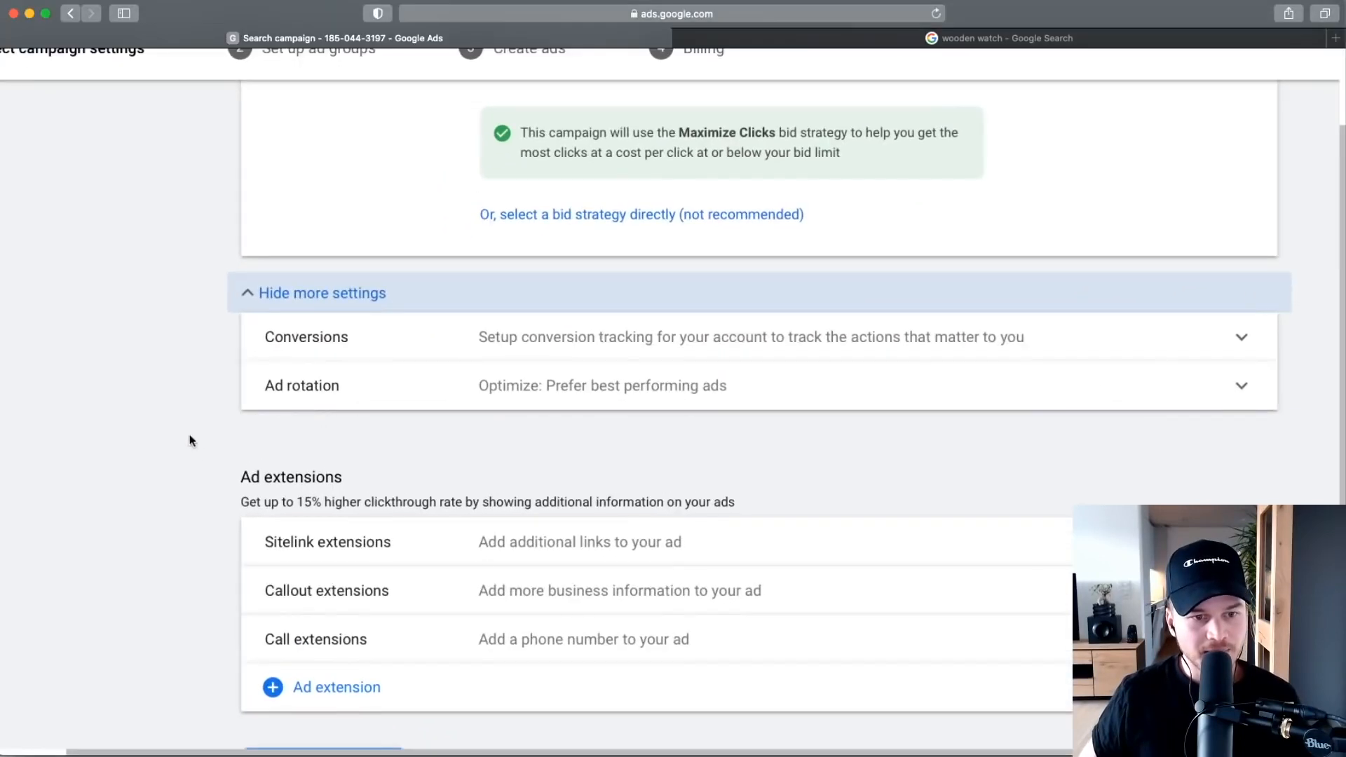
scroll(389, 515, up, 3)
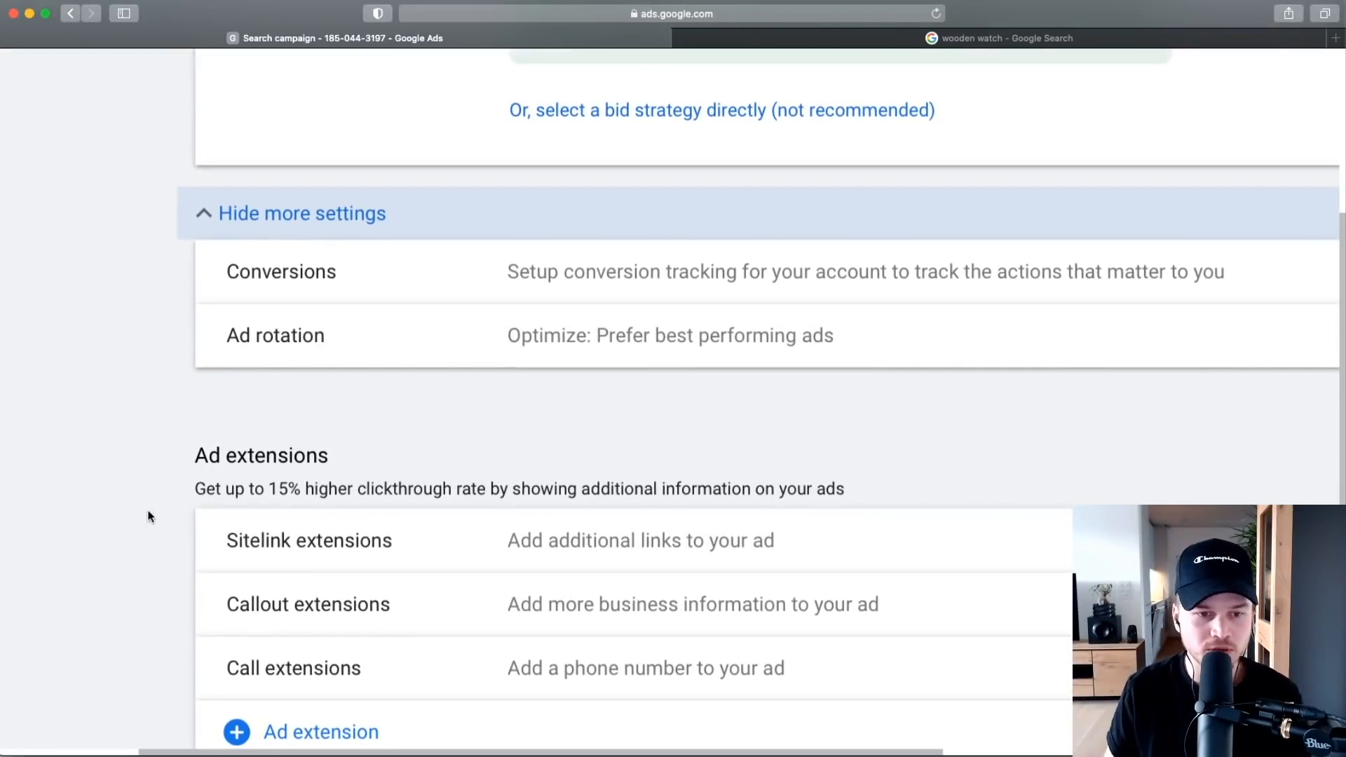
scroll(148, 516, up, 3)
Examine the ad extensions section and the slide illustrating sitelink, callout and structured snippet extensions.
drag(148, 481, 268, 480)
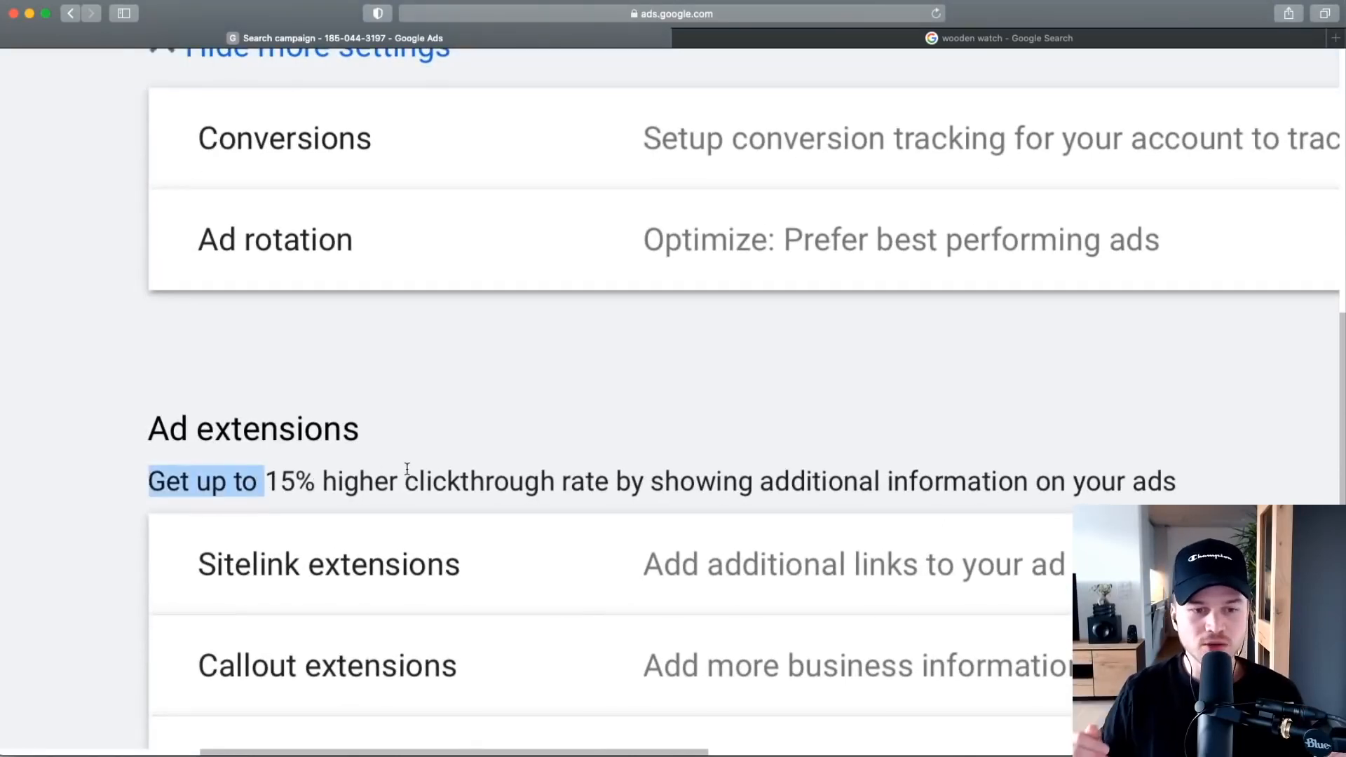
scroll(407, 469, down, 3)
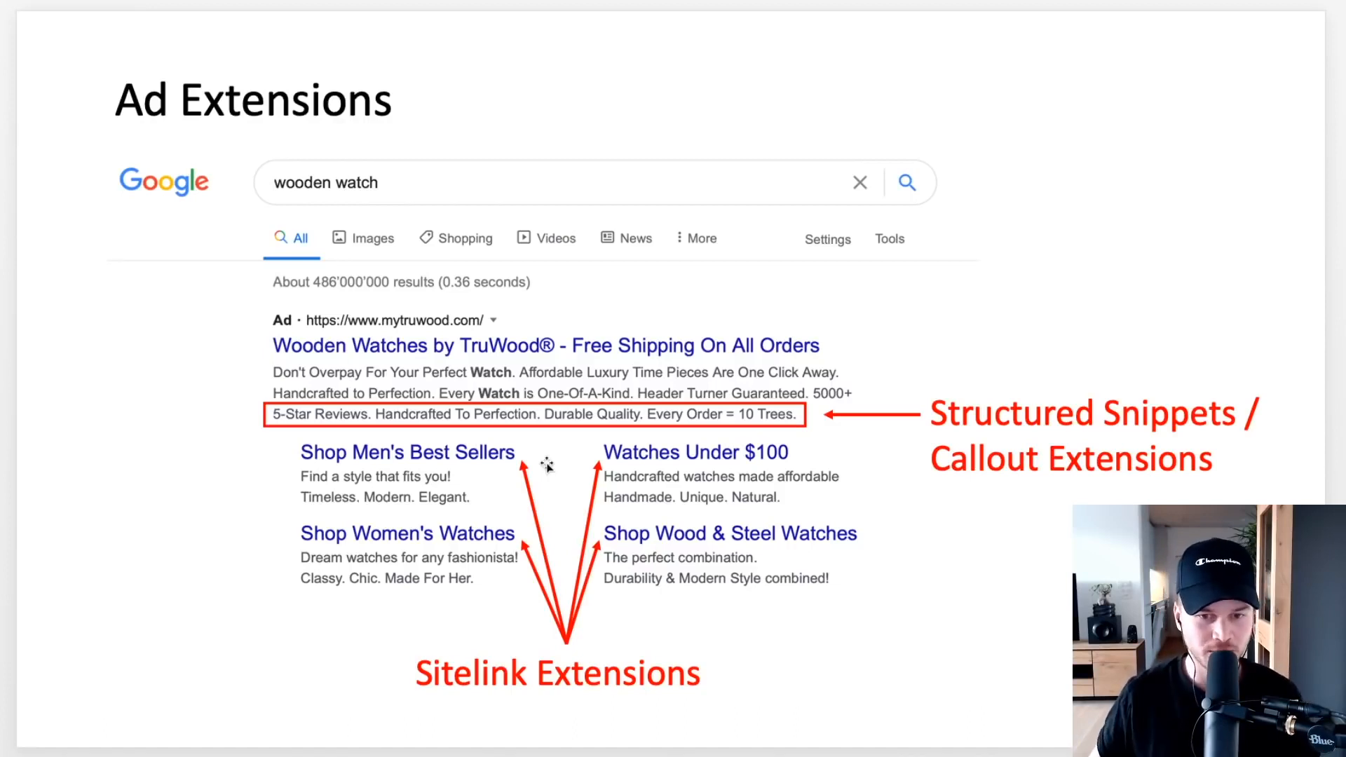
key(Escape)
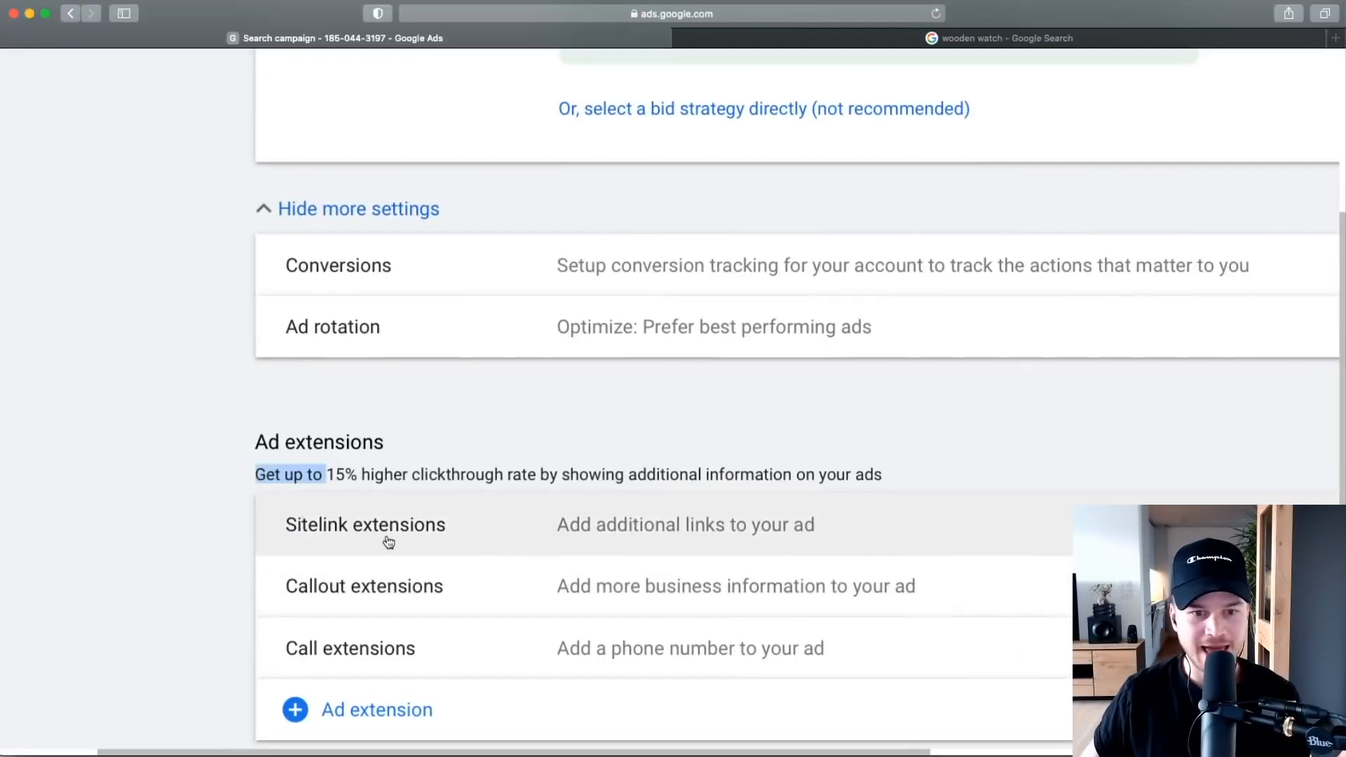
click(167, 479)
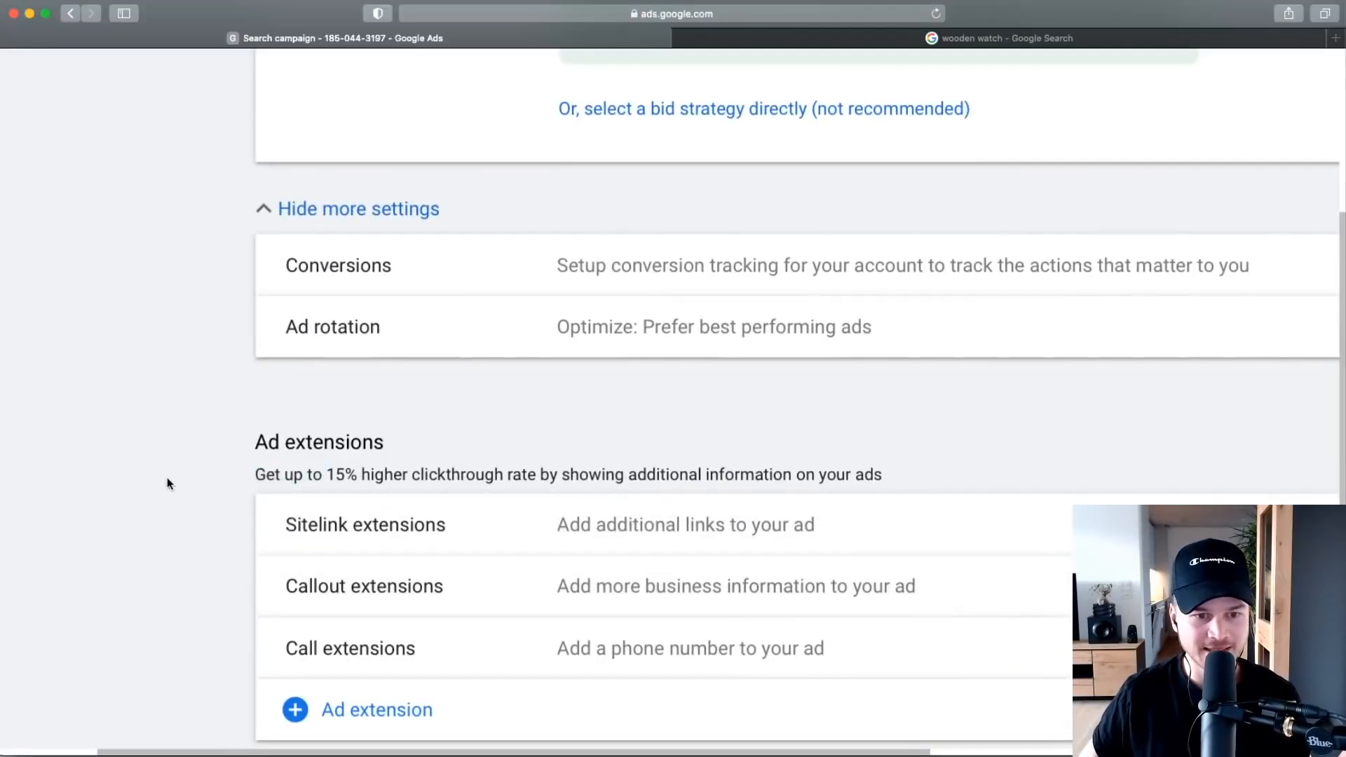
scroll(335, 469, down, 3)
scroll(420, 502, down, 5)
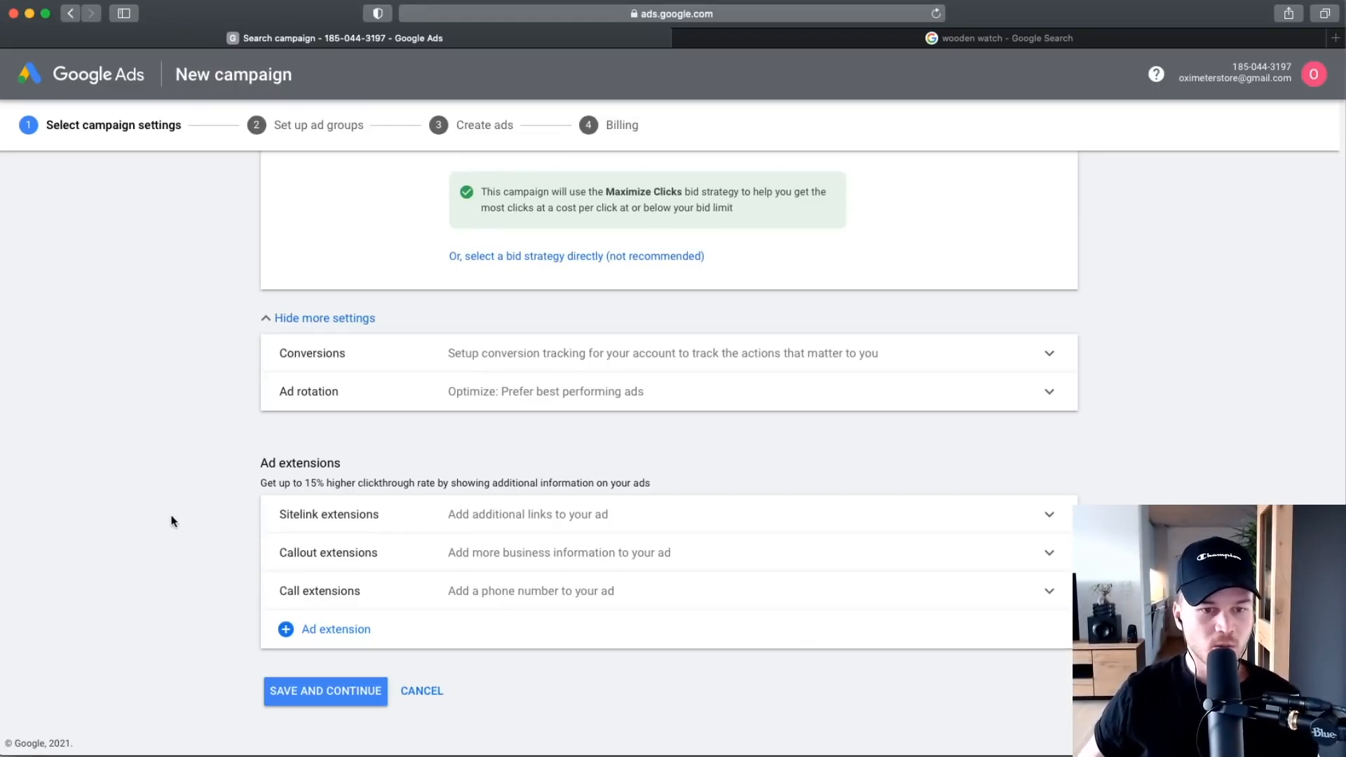
scroll(255, 494, up, 5)
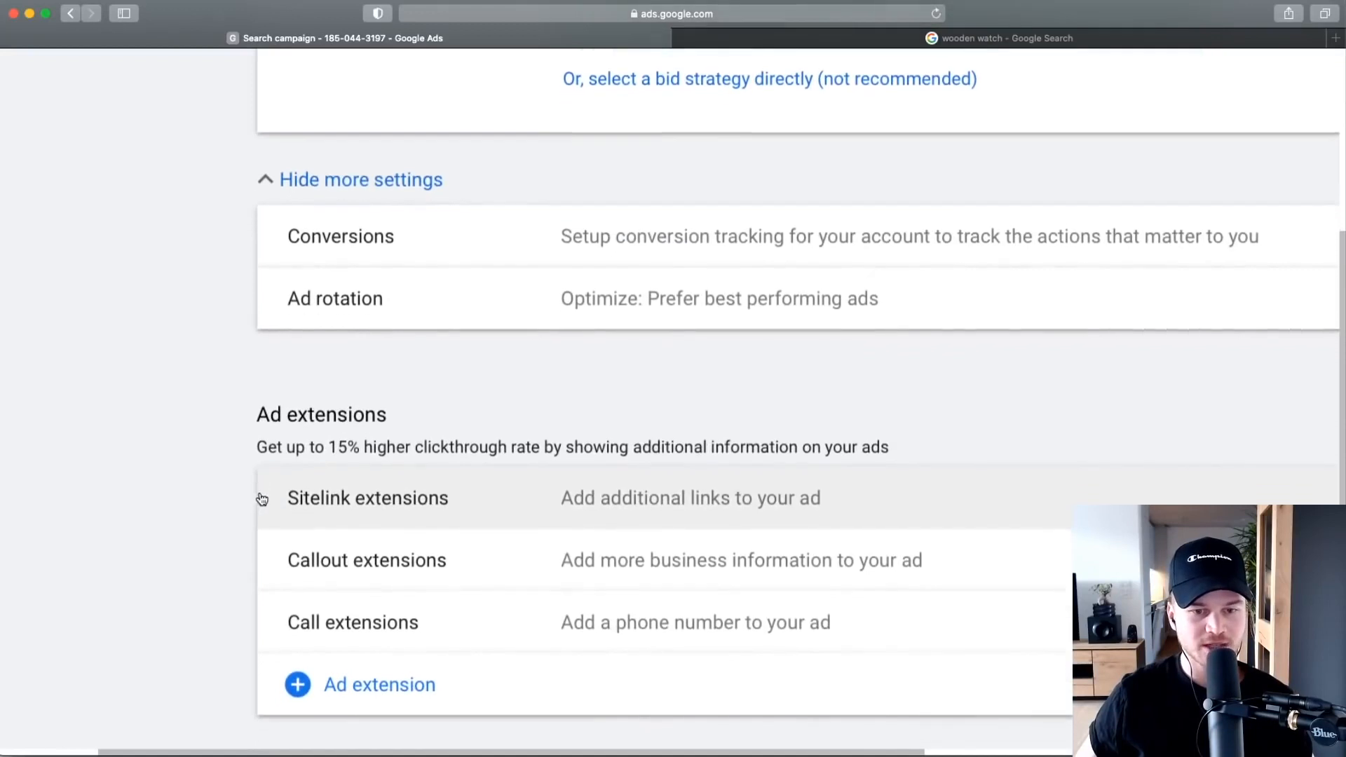
Expand the sitelink extensions and start creating a new campaign-level sitelink extension.
scroll(267, 495, down, 5)
click(409, 500)
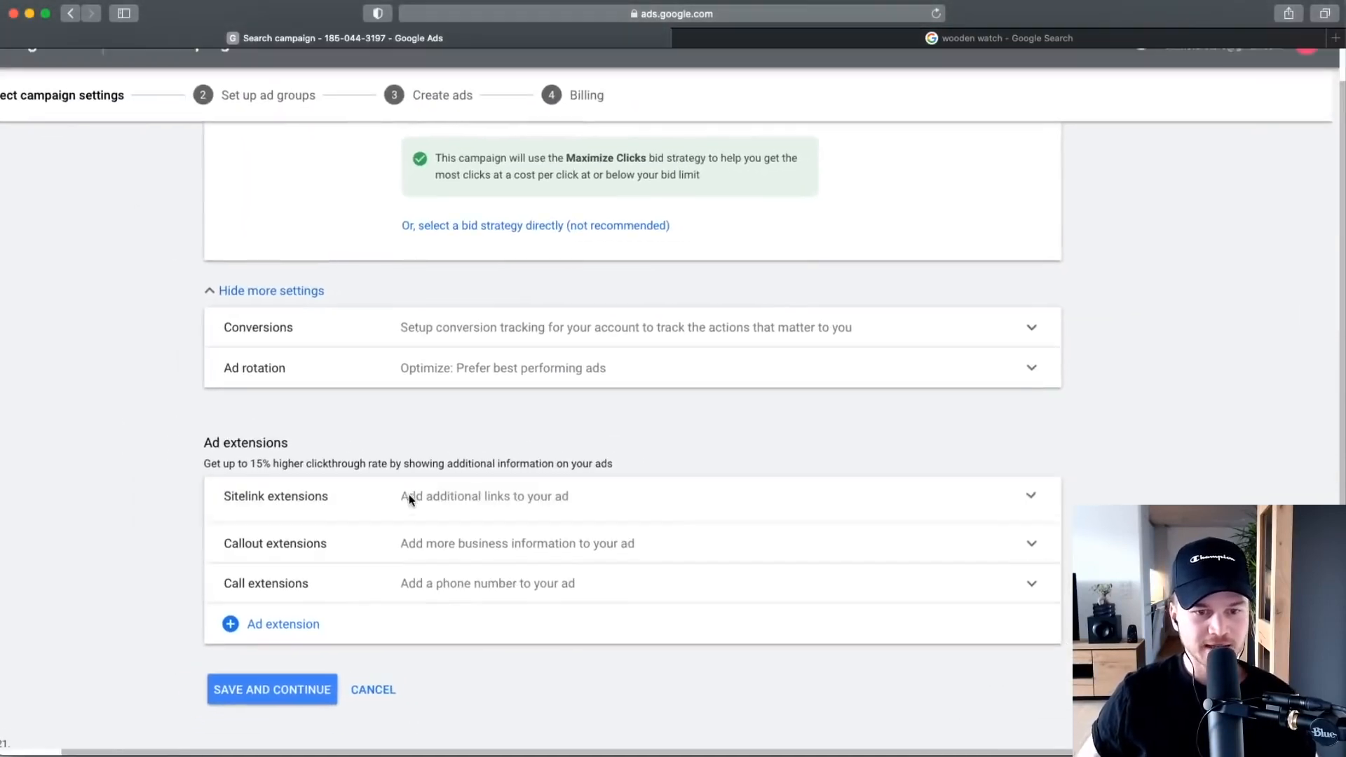
scroll(163, 564, down, 5)
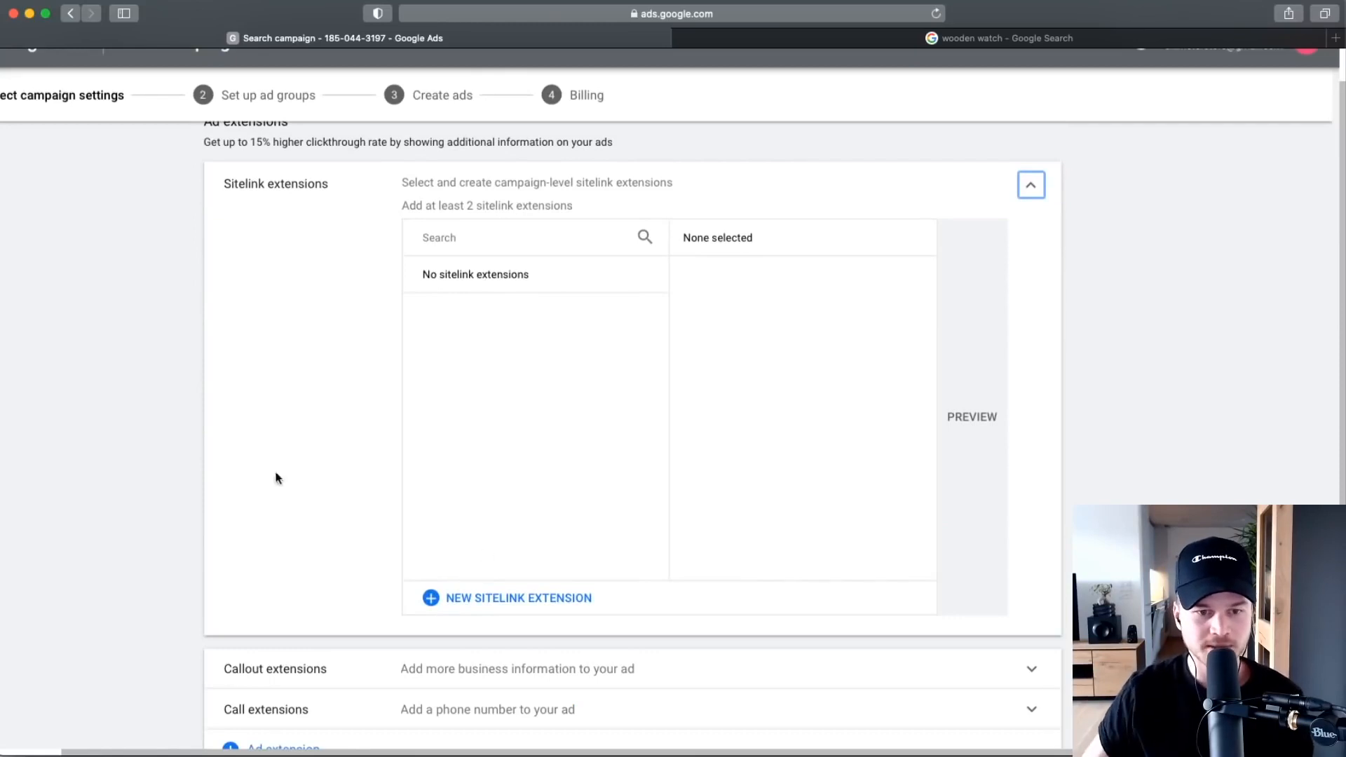
scroll(421, 547, down, 2)
click(454, 504)
Enter "Get a free consultation" as the text of Sitelink 1.
click(626, 222)
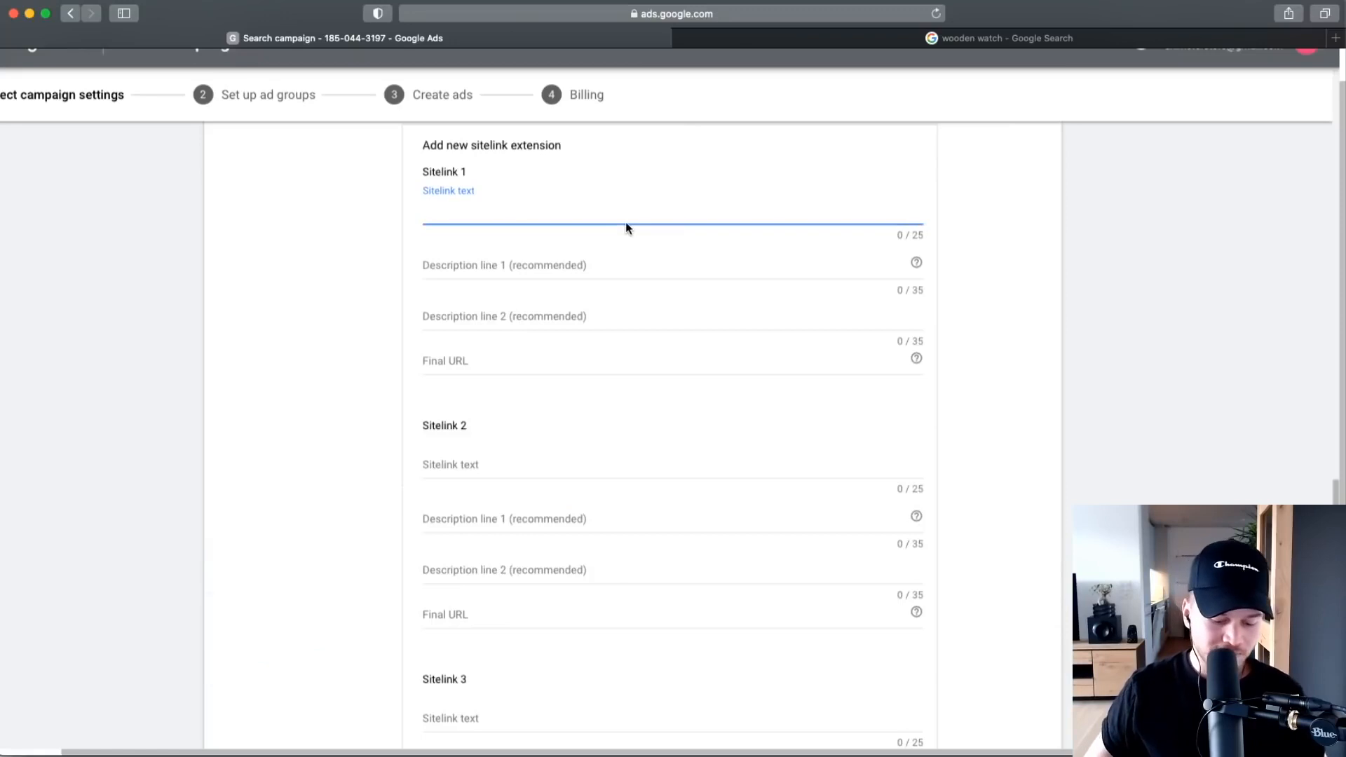
text(G)
key(BackSpace)
text(Get a fr)
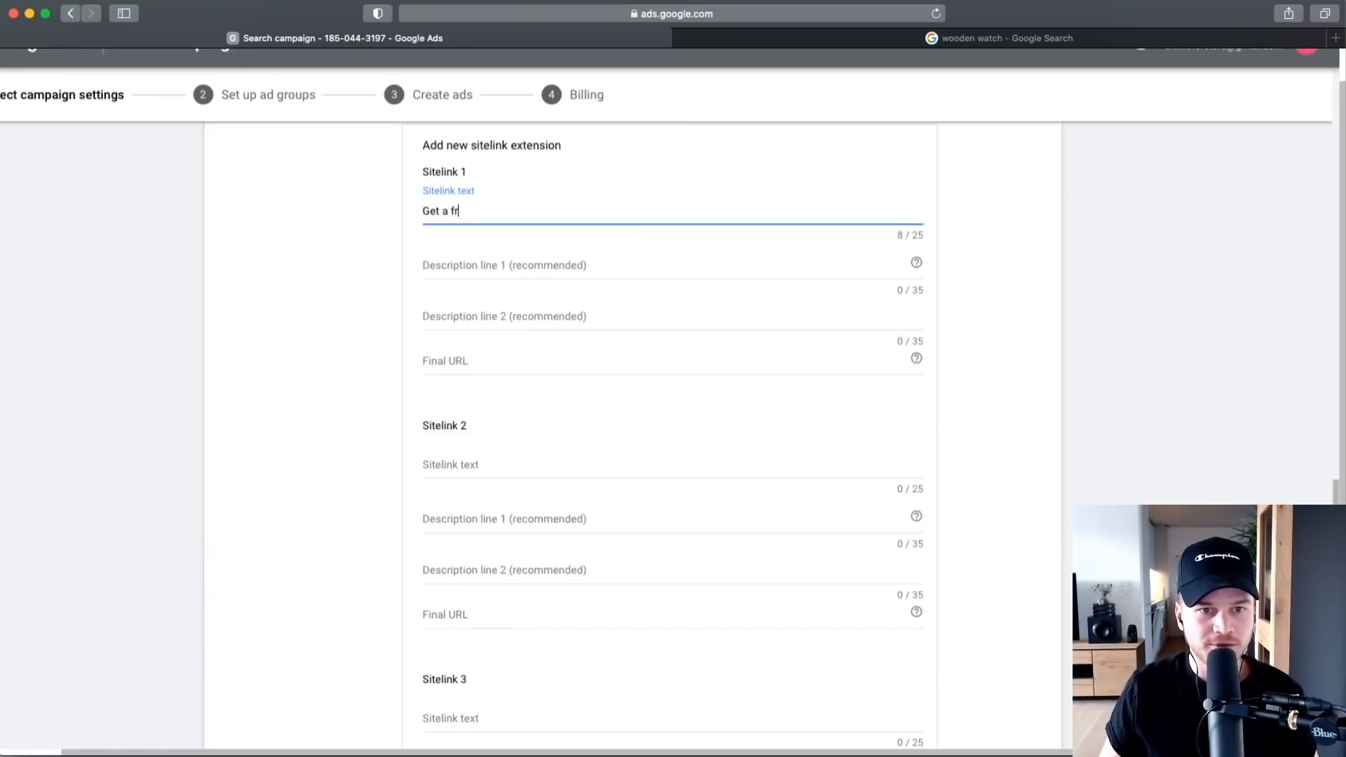
text(ee consultation)
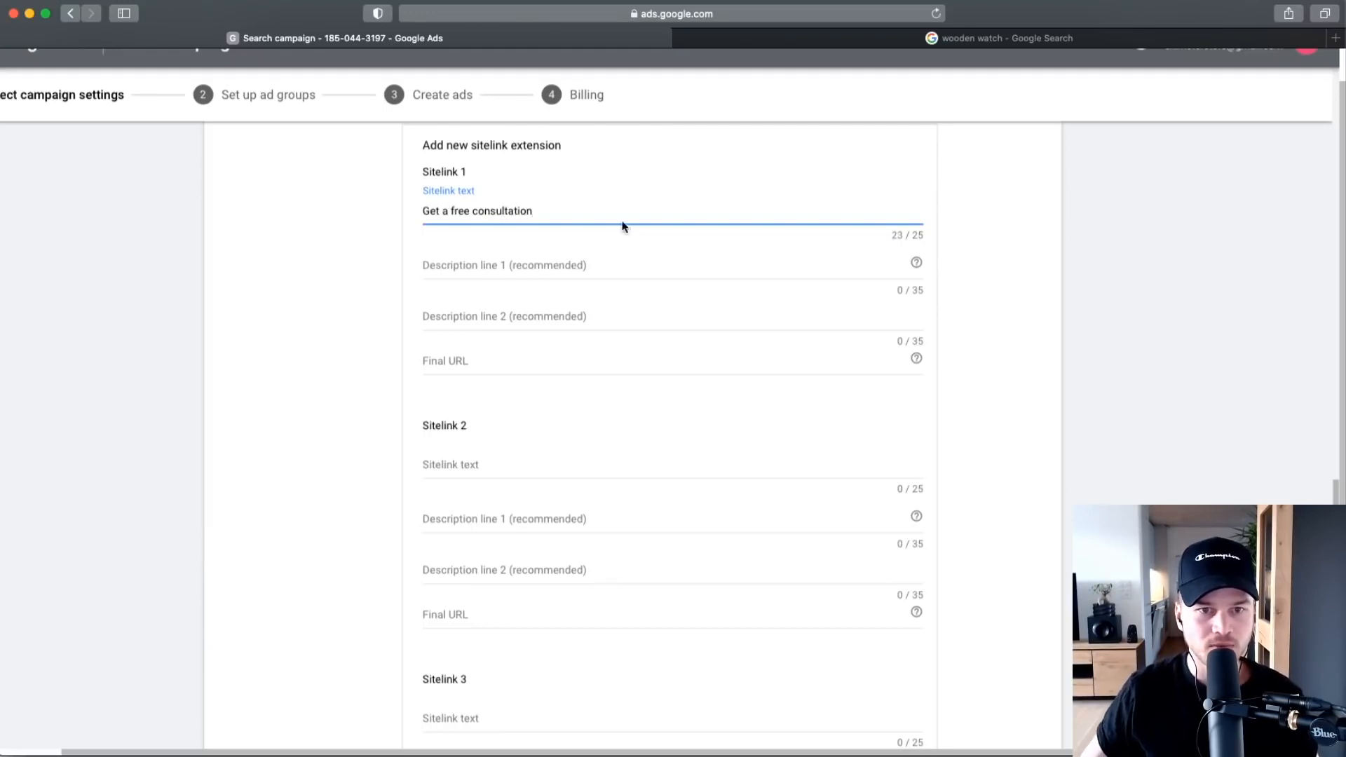
click(453, 269)
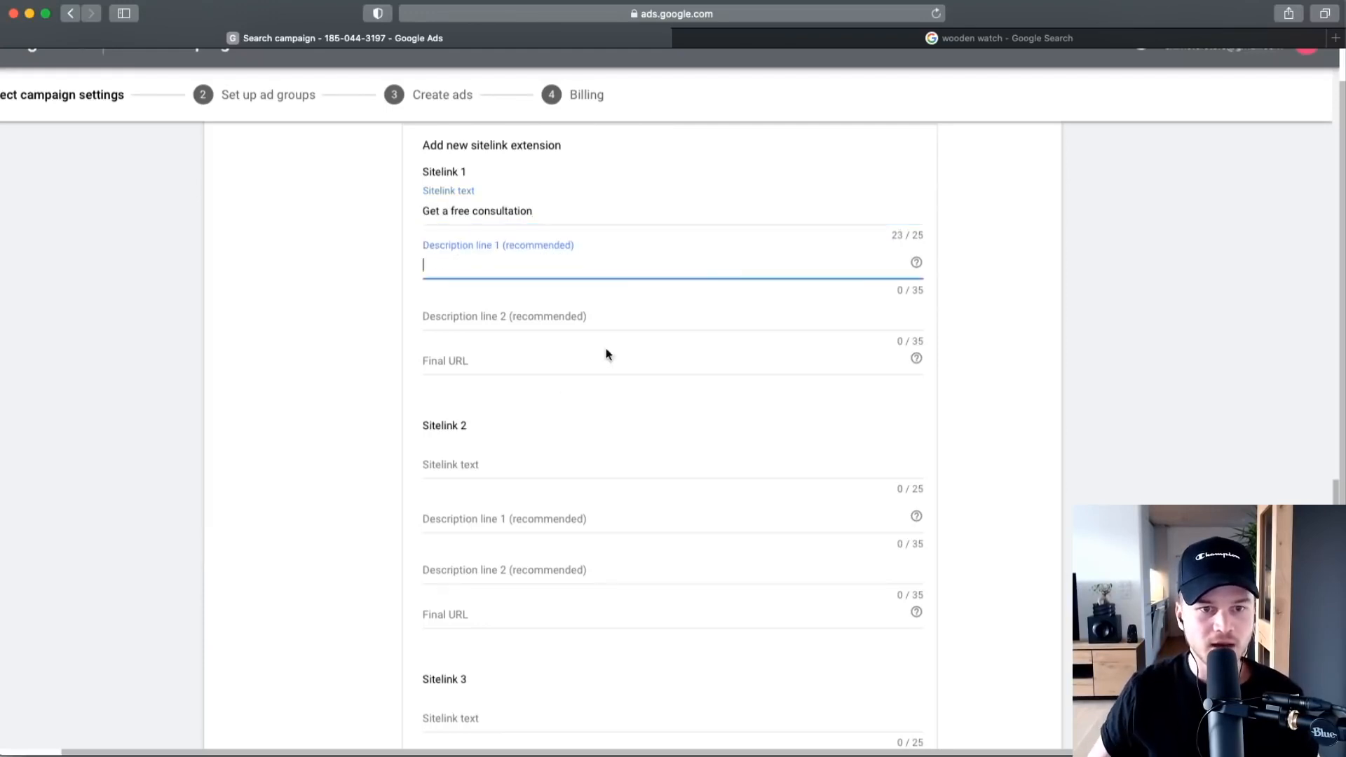
Enter "Our Services" as the text of Sitelink 2 and look over its description and final URL fields.
click(458, 468)
scroll(474, 407, down, 2)
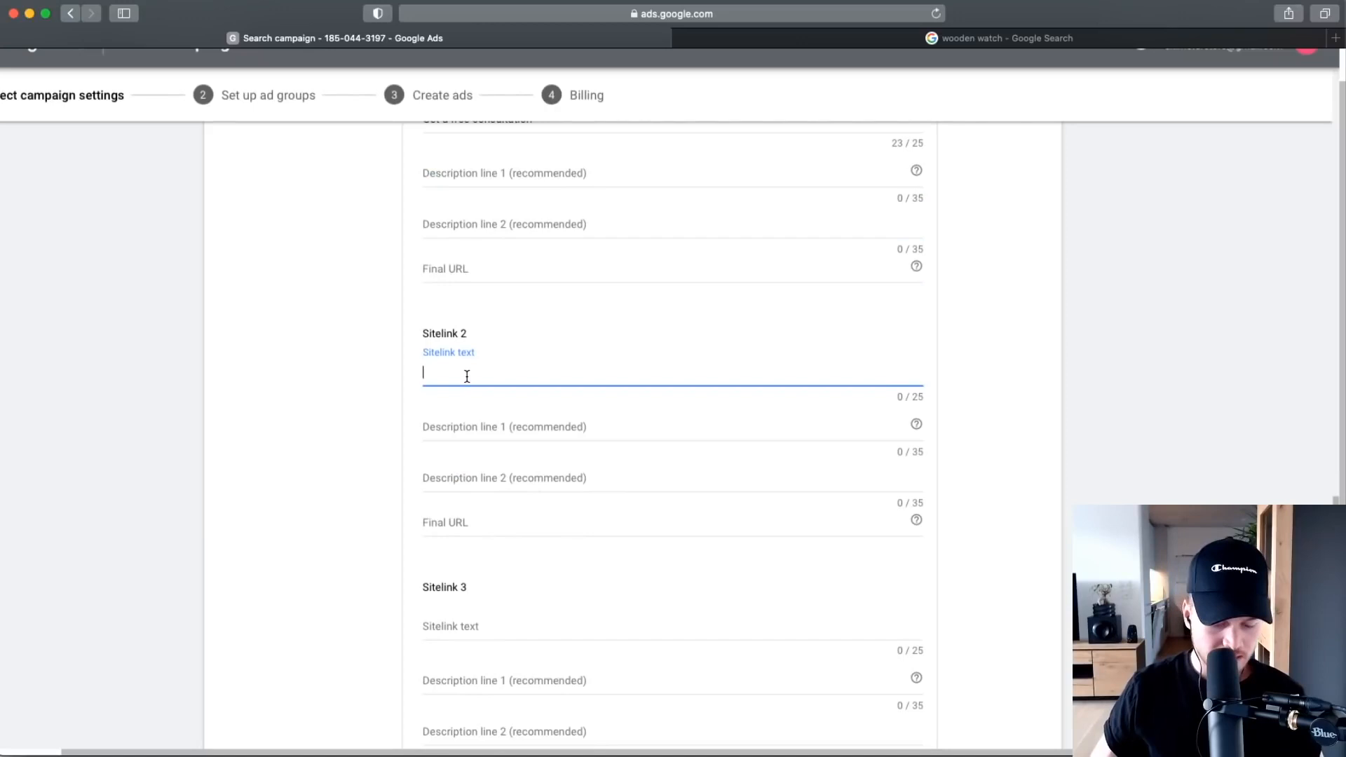
text(Se)
key(BackSpace)
text(Our)
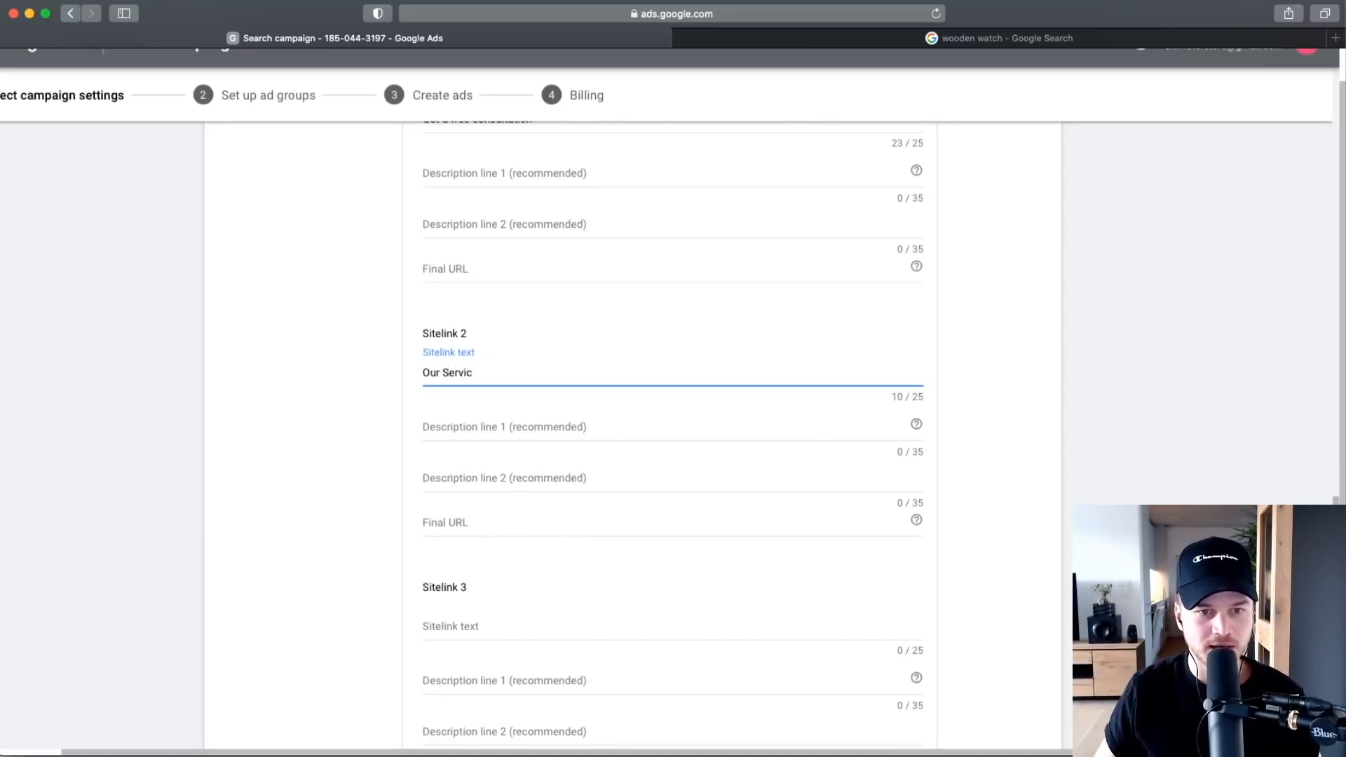
scroll(481, 494, up, 3)
click(514, 380)
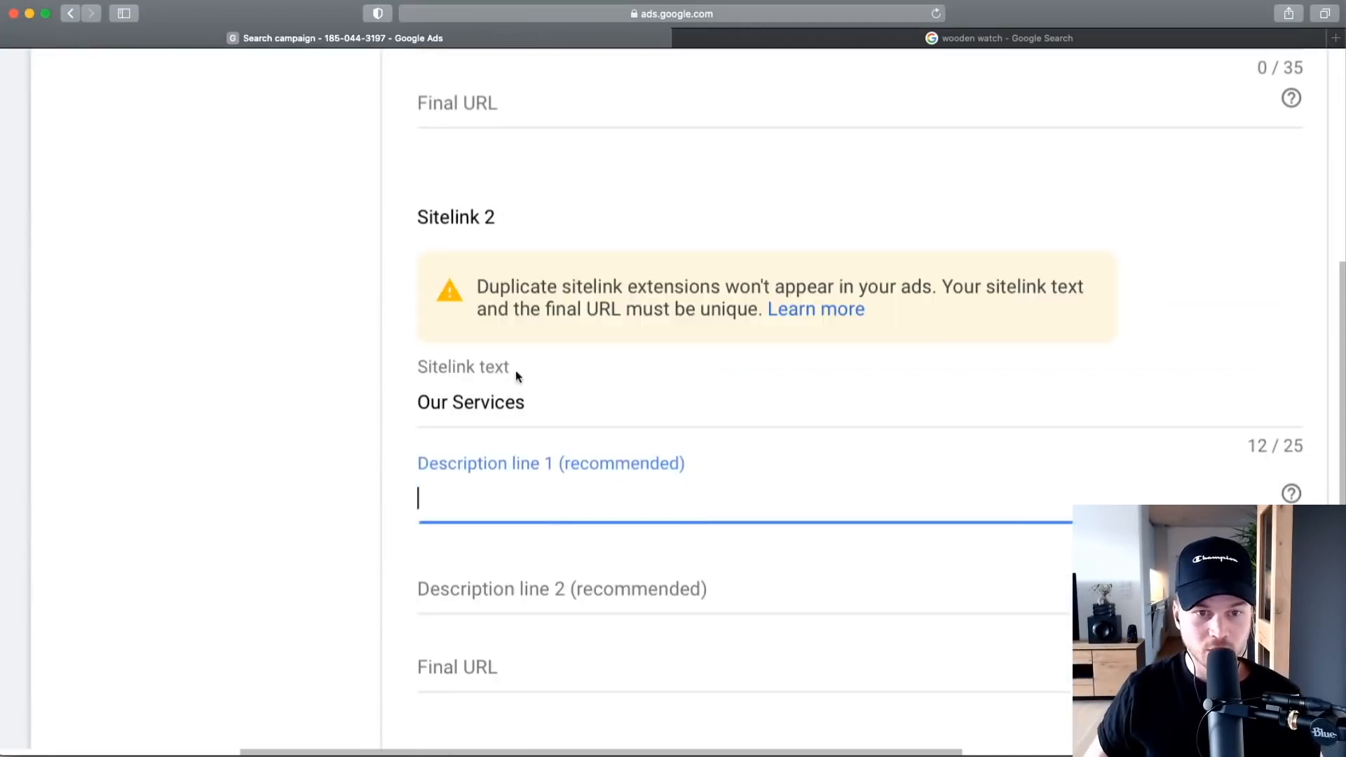
scroll(481, 510, down, 6)
click(449, 209)
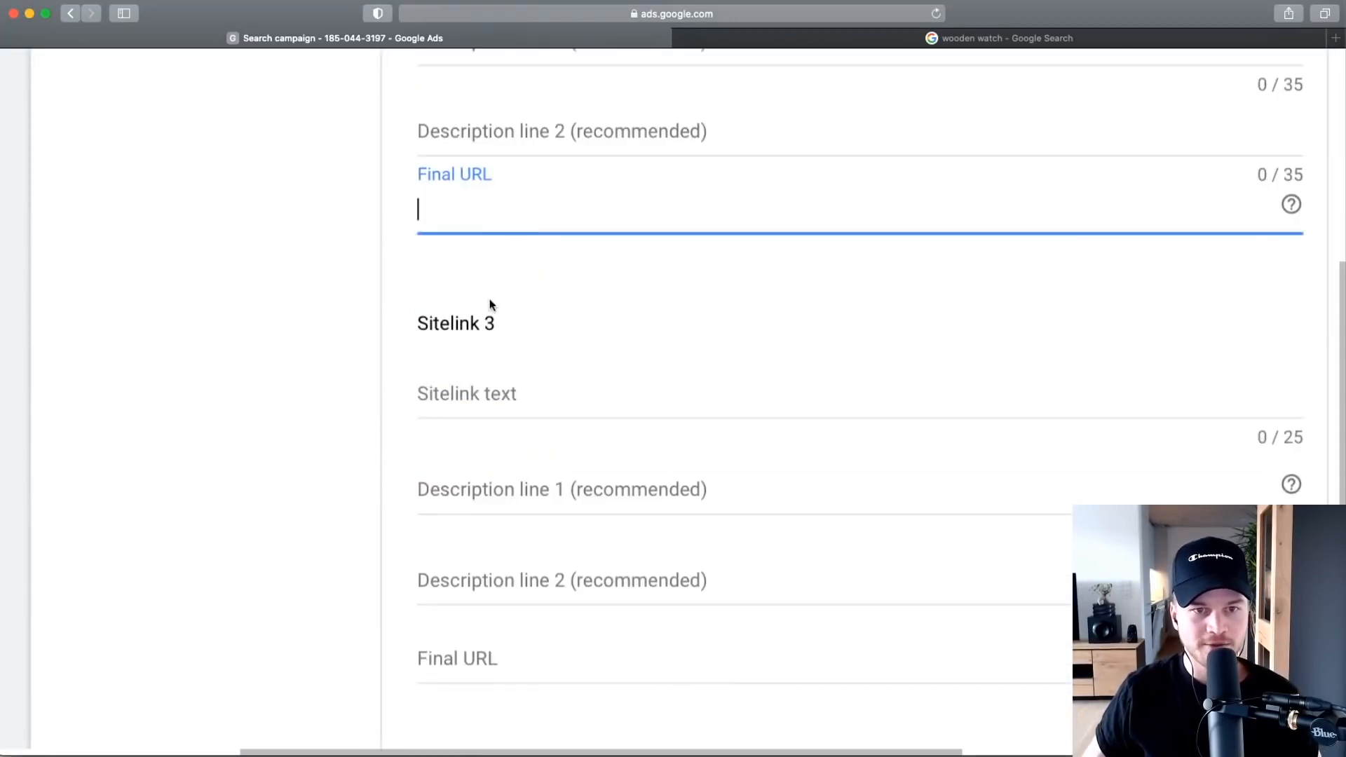
Clear the sample texts from Sitelink 1 and Sitelink 2.
scroll(498, 313, up, 3)
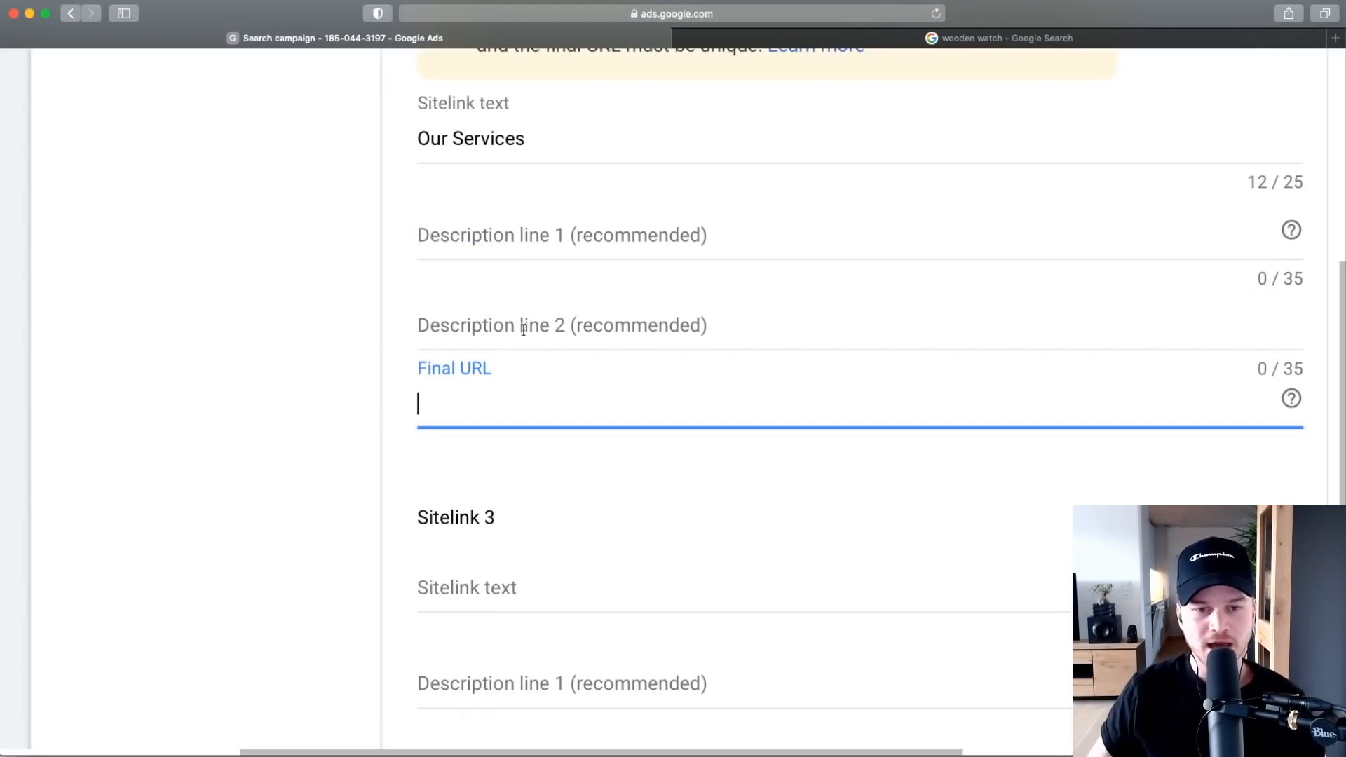
scroll(522, 328, down, 5)
scroll(522, 376, up, 6)
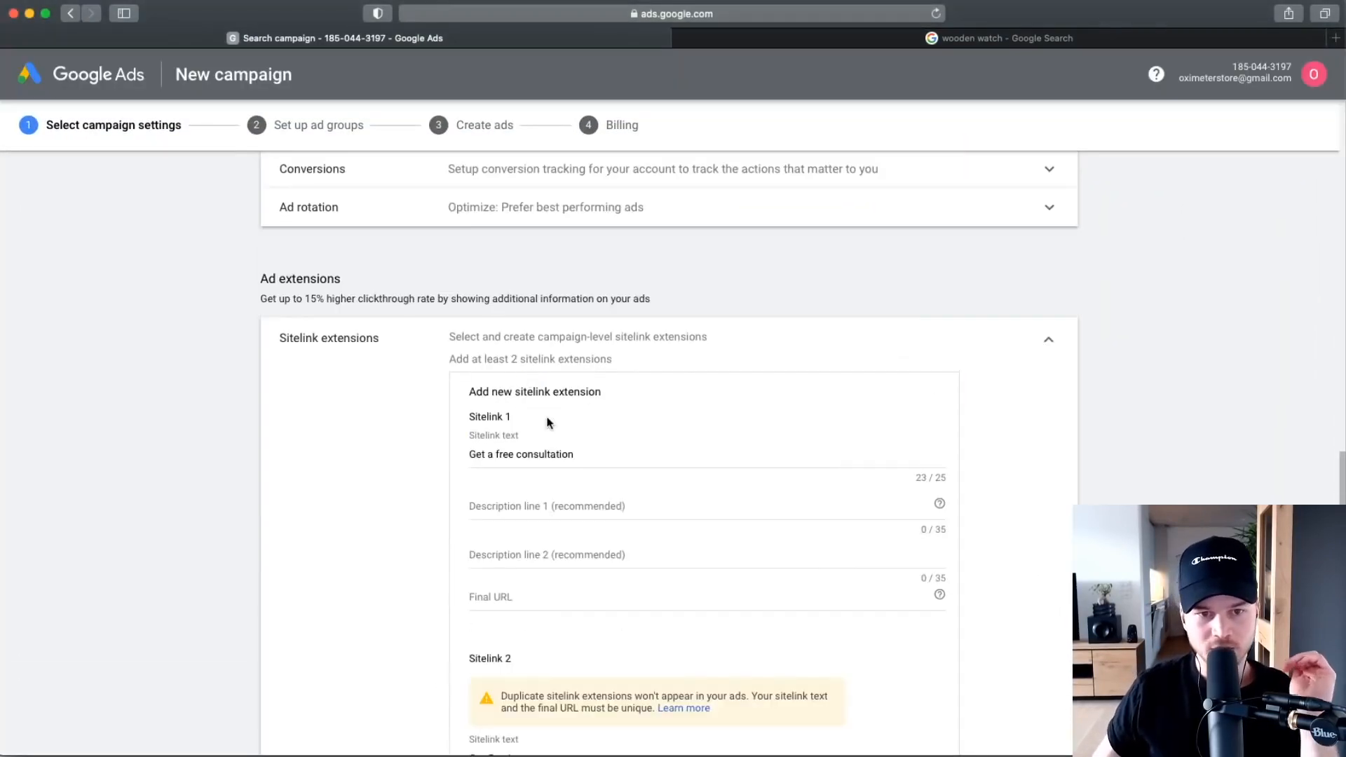
scroll(547, 418, down, 1)
drag(573, 393, 443, 396)
key(BackSpace)
scroll(580, 460, down, 2)
click(523, 596)
drag(544, 538, 421, 529)
key(BackSpace)
Set the text of Sitelink 1 to "Best Oximeter On Sale" and of Sitelink 2 to "#1 Oximeter".
click(499, 300)
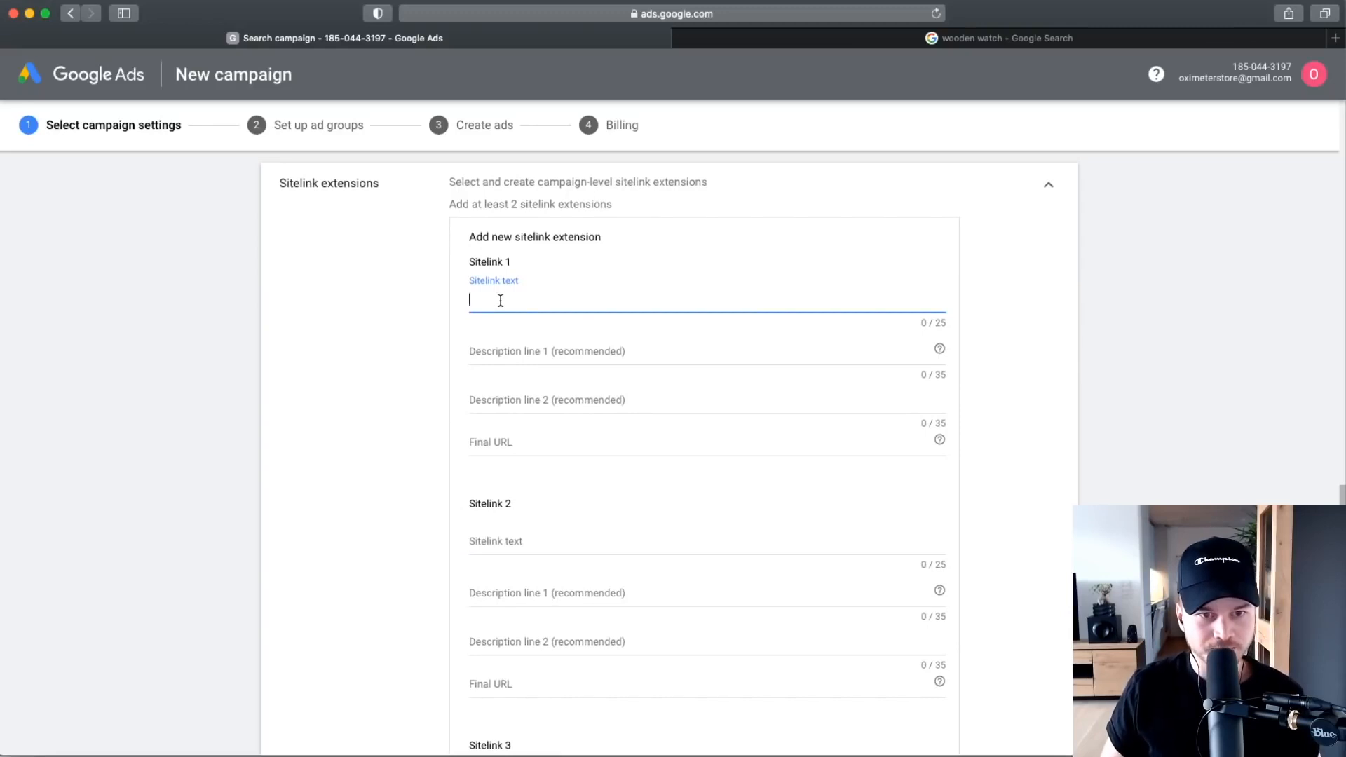
text(Best)
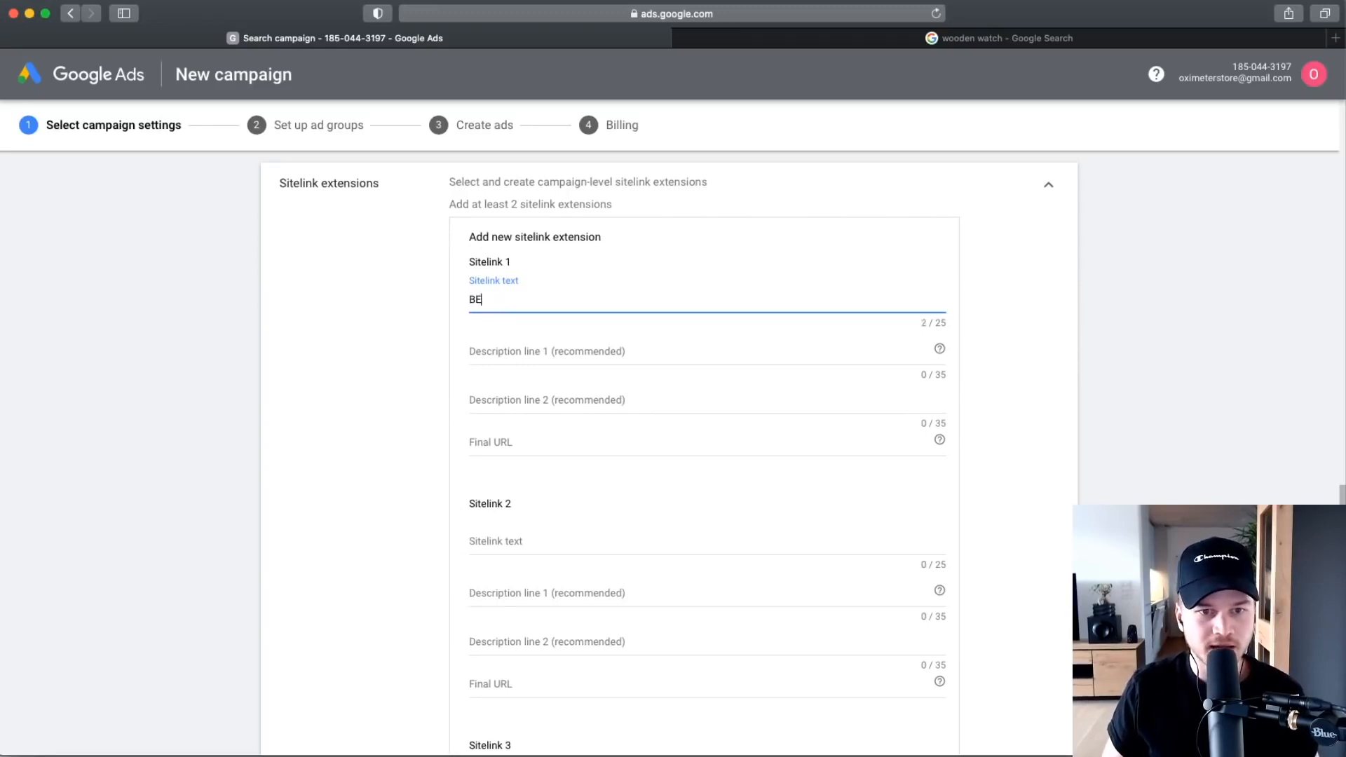
text( Oximeter On Sale)
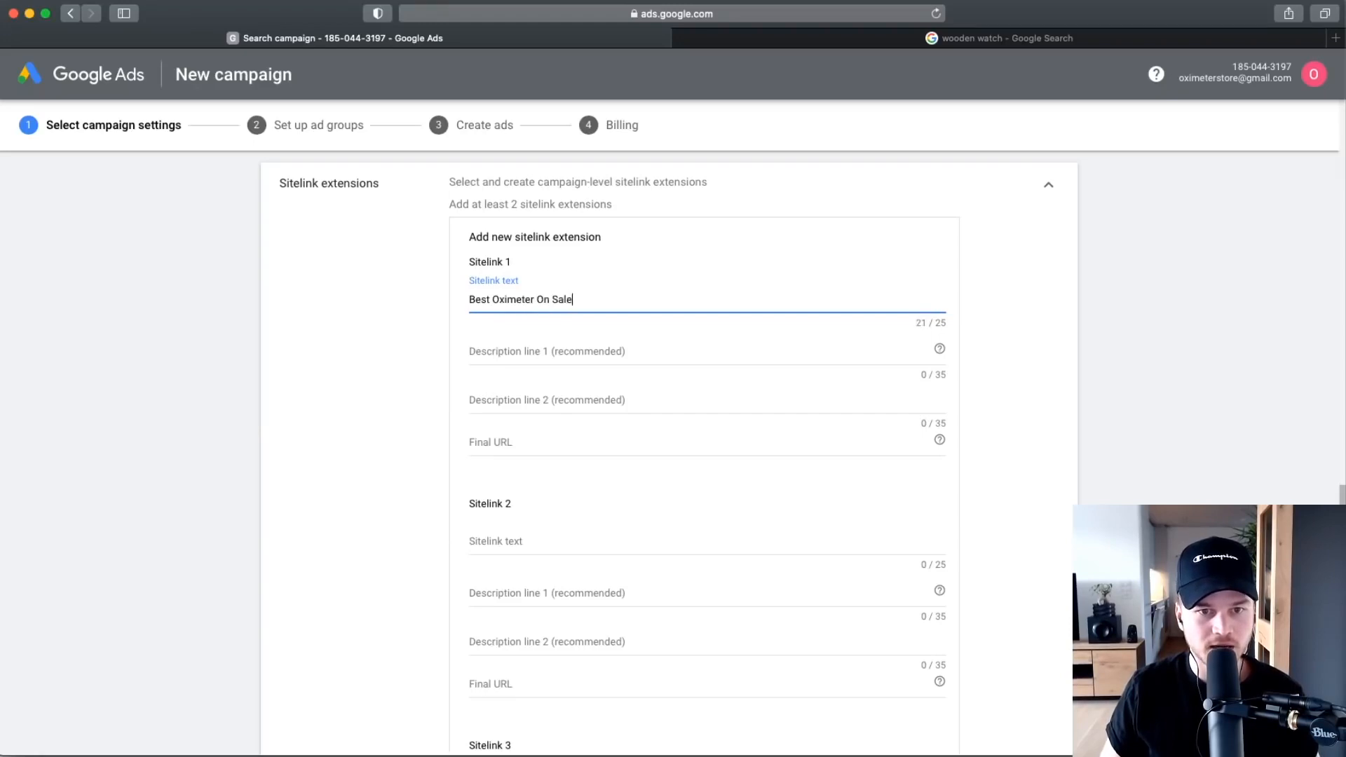
click(498, 537)
text(#1 Oximeter)
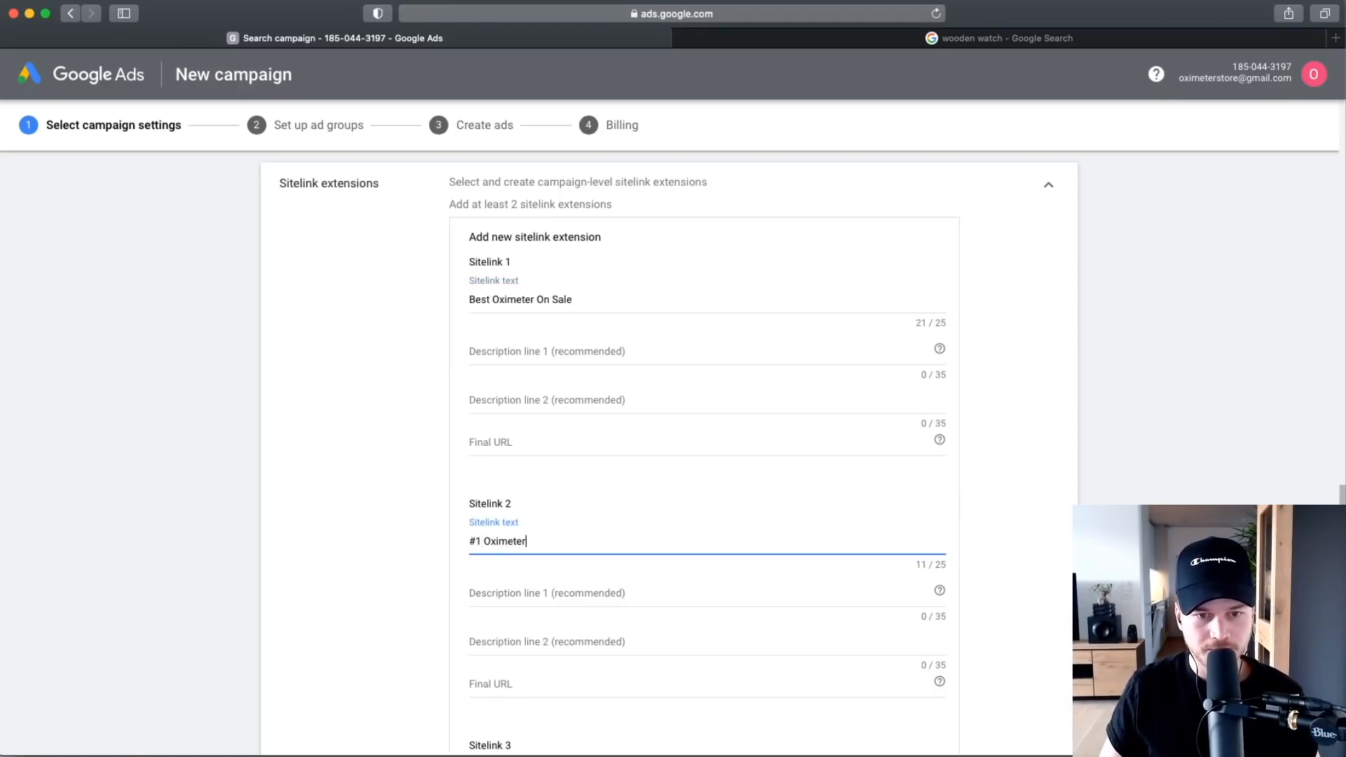
scroll(520, 365, down, 3)
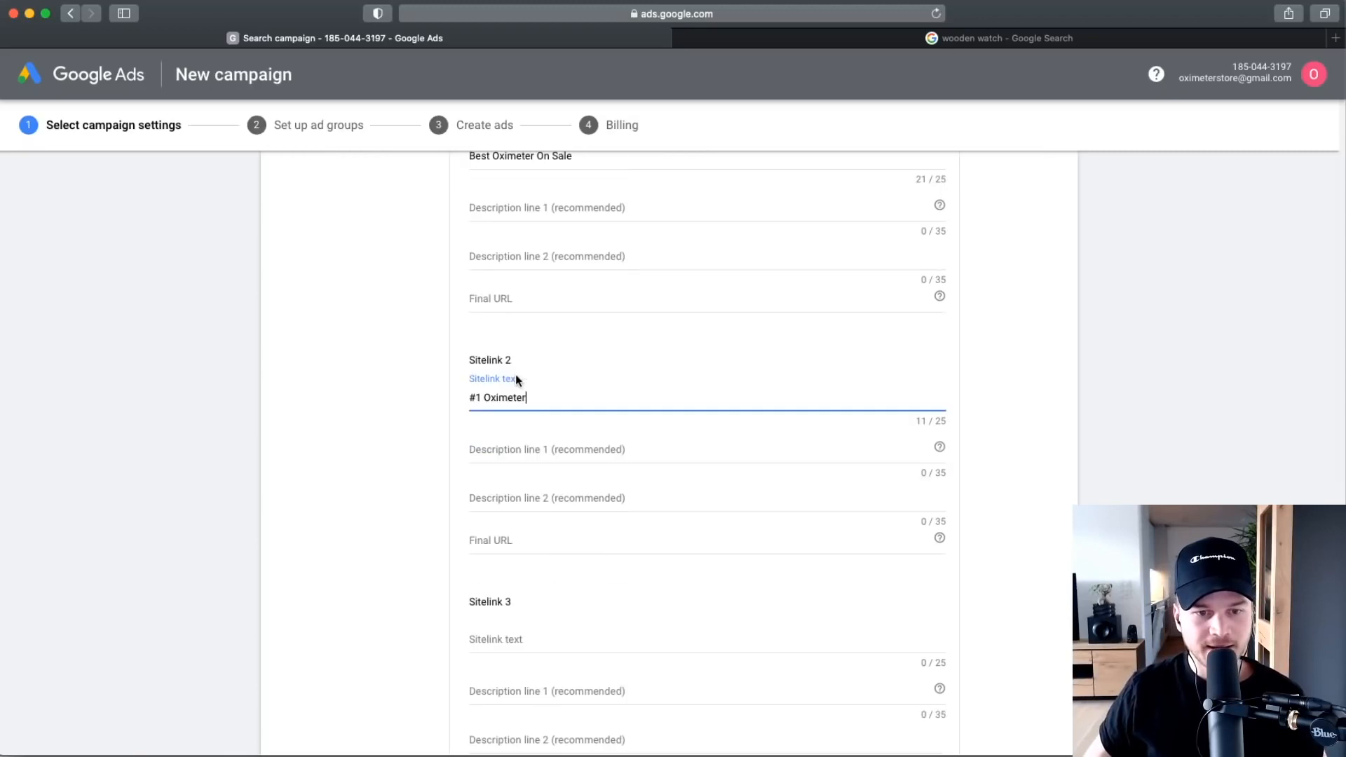
Open the final URL of Sitelink 1 for editing and look over the surrounding sitelink fields.
scroll(485, 267, up, 5)
click(491, 303)
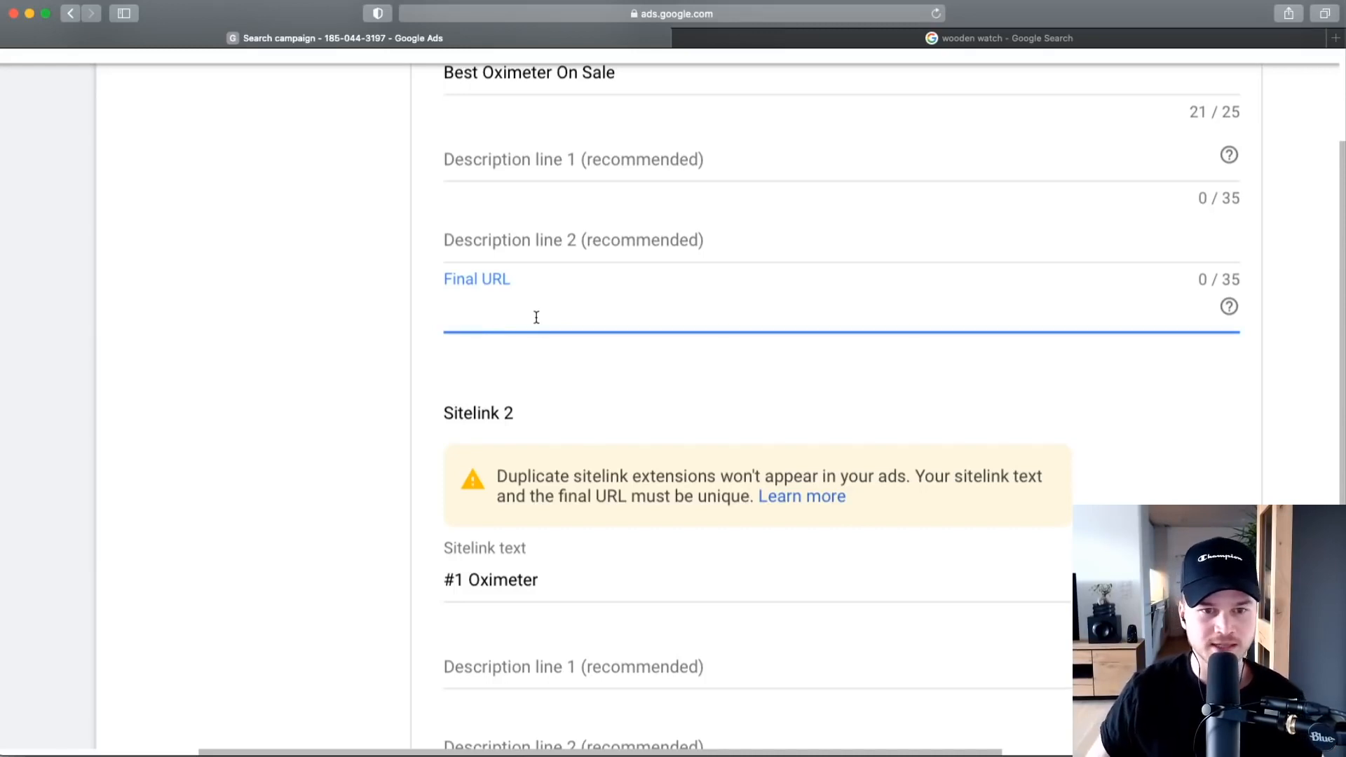
scroll(539, 370, down, 5)
scroll(468, 435, up, 5)
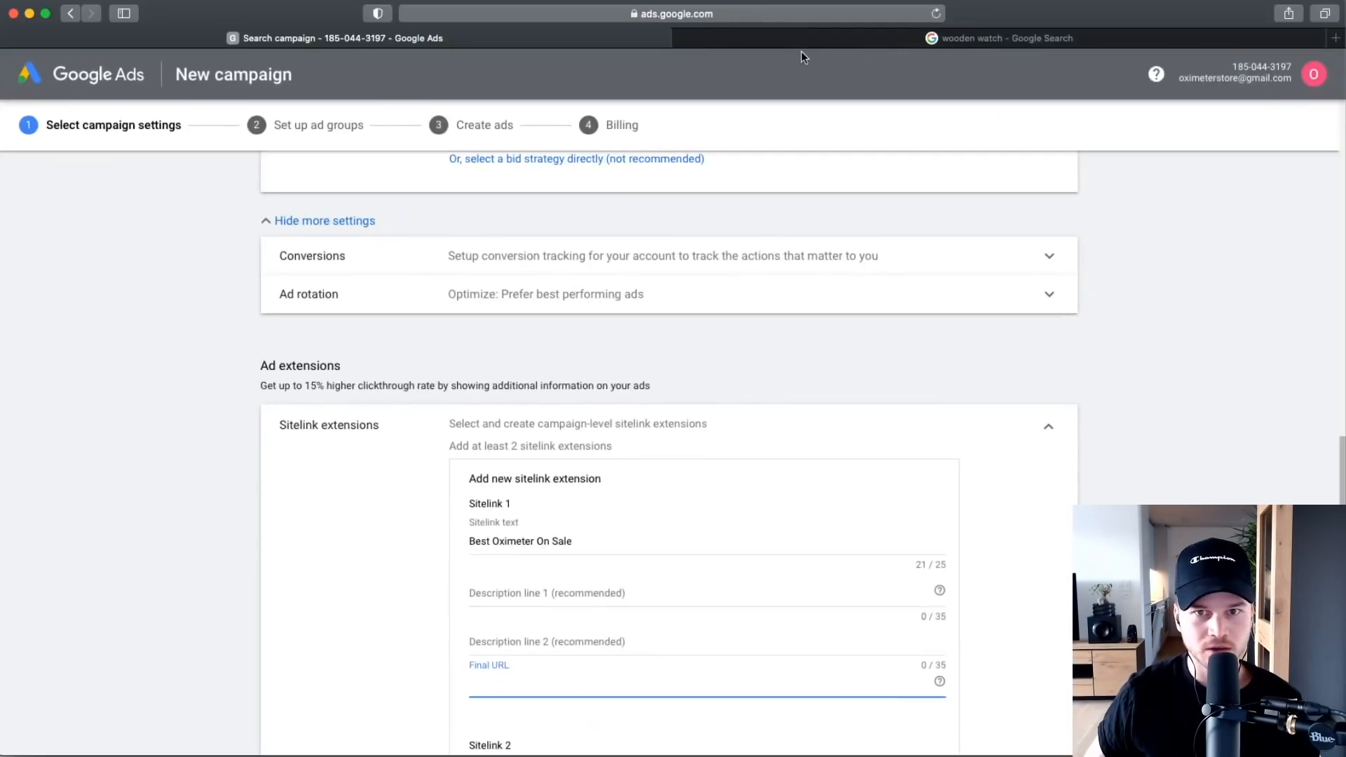
Check the wooden watch search results and the Ad Extensions slide in PowerPoint for sitelink examples, and return to the Google Ads campaign.
click(805, 46)
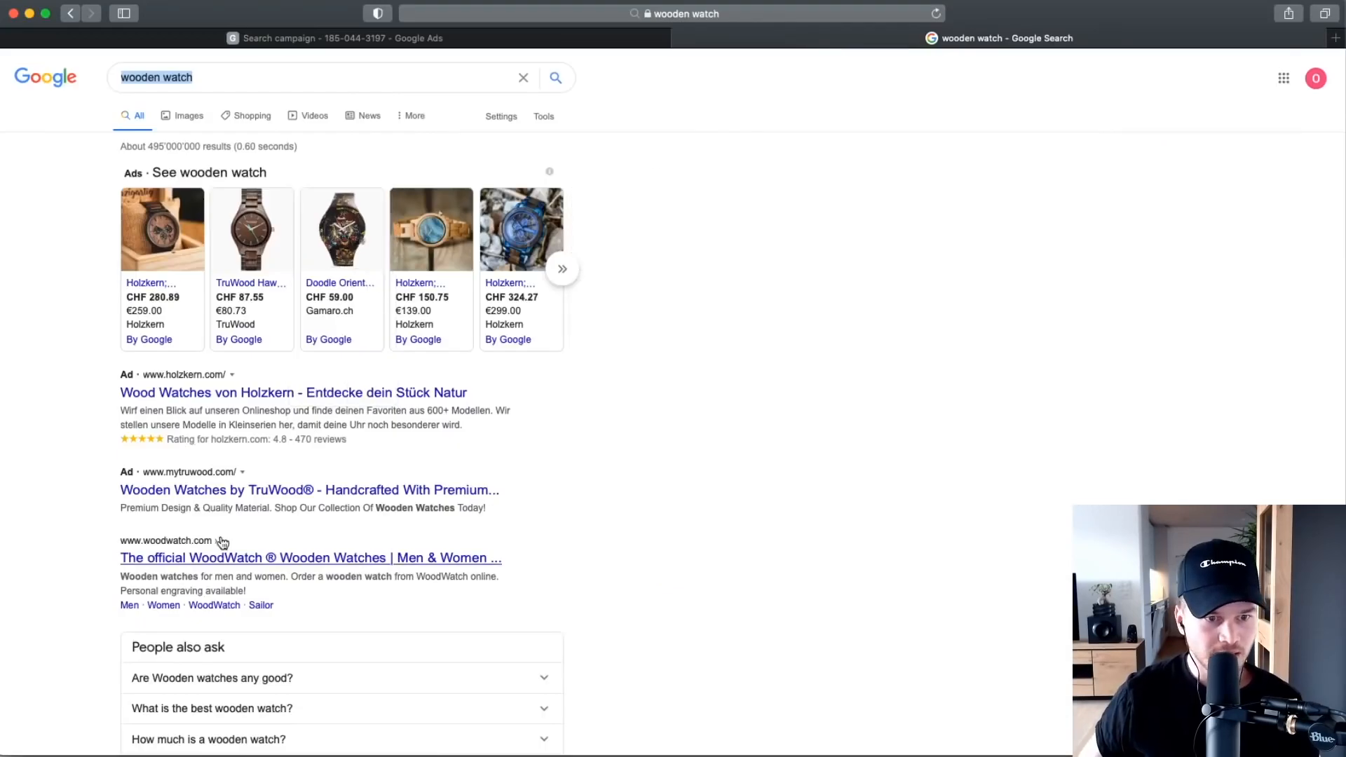
scroll(203, 612, up, 5)
scroll(117, 617, up, 5)
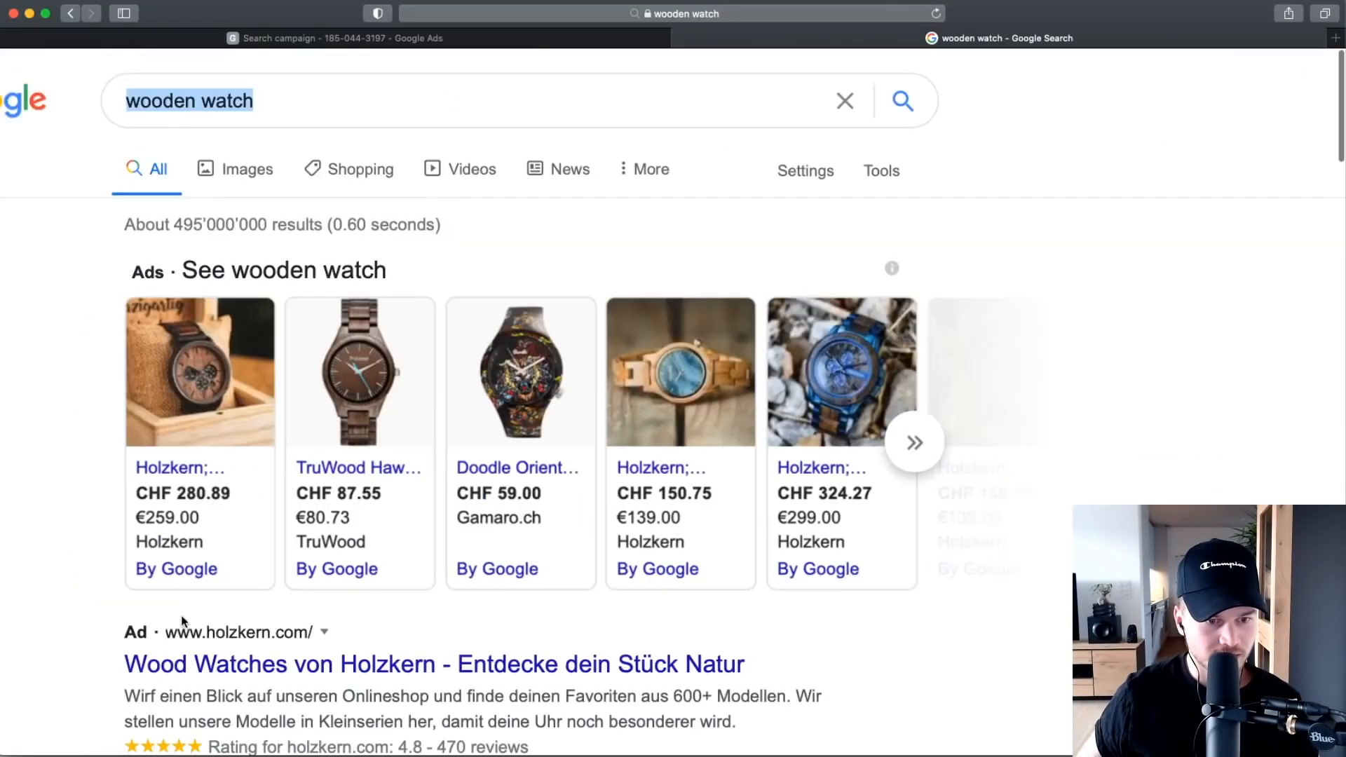
scroll(184, 624, down, 5)
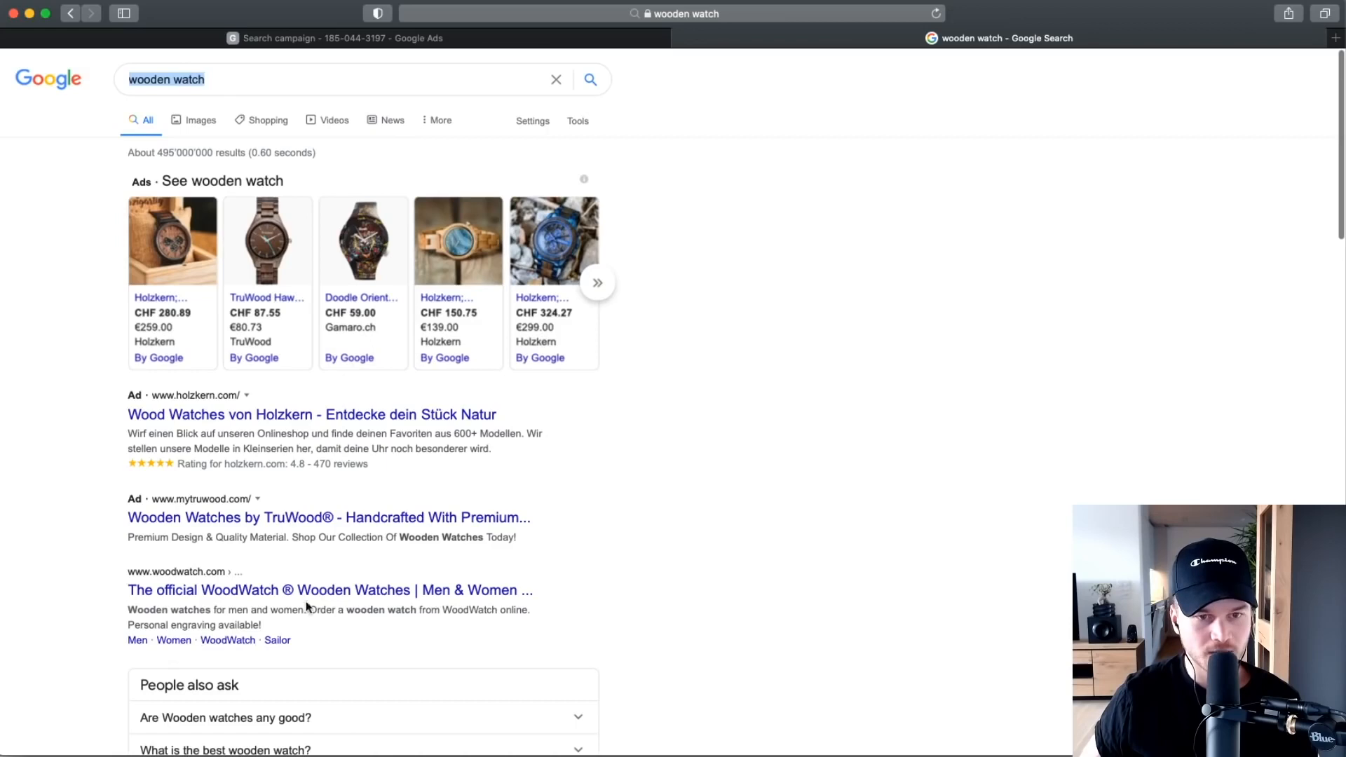
key(ctrl+Up)
click(833, 692)
key(ctrl+Up)
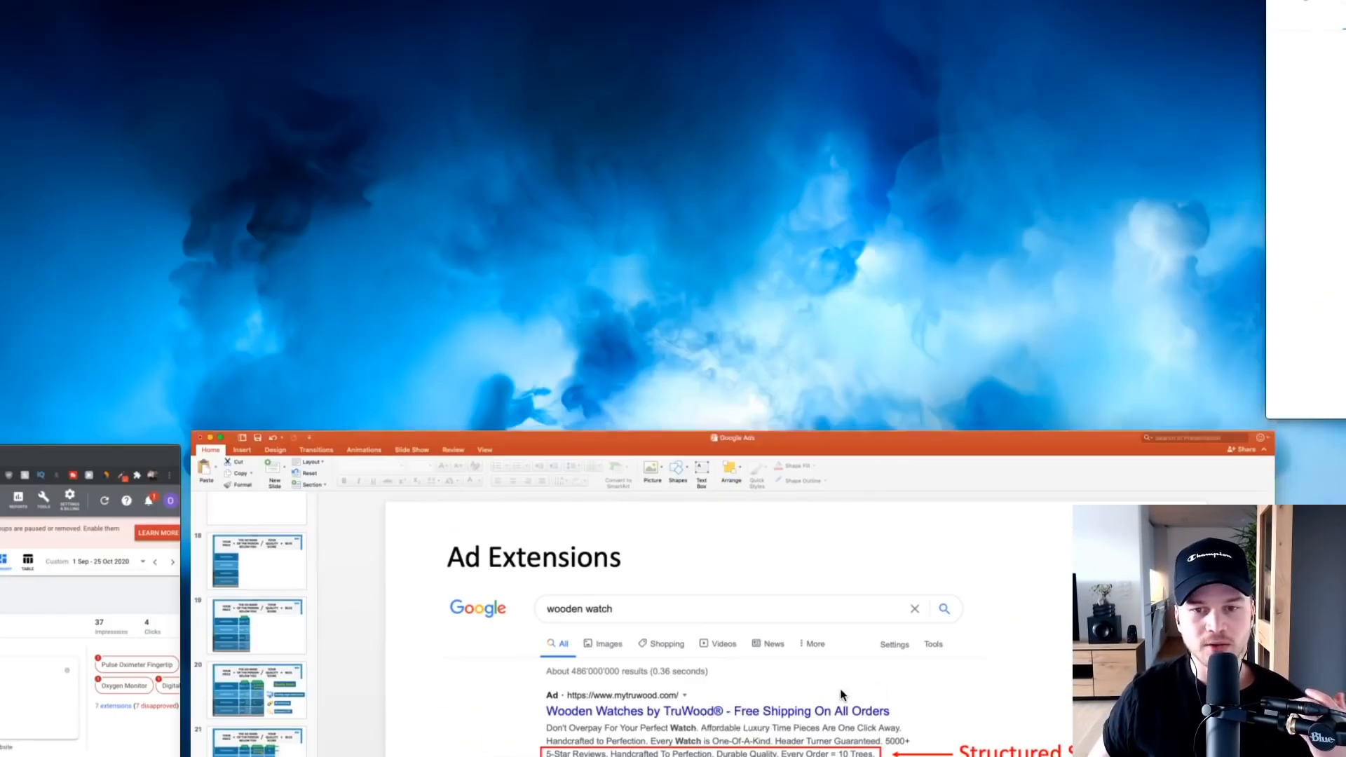
click(1304, 38)
click(355, 39)
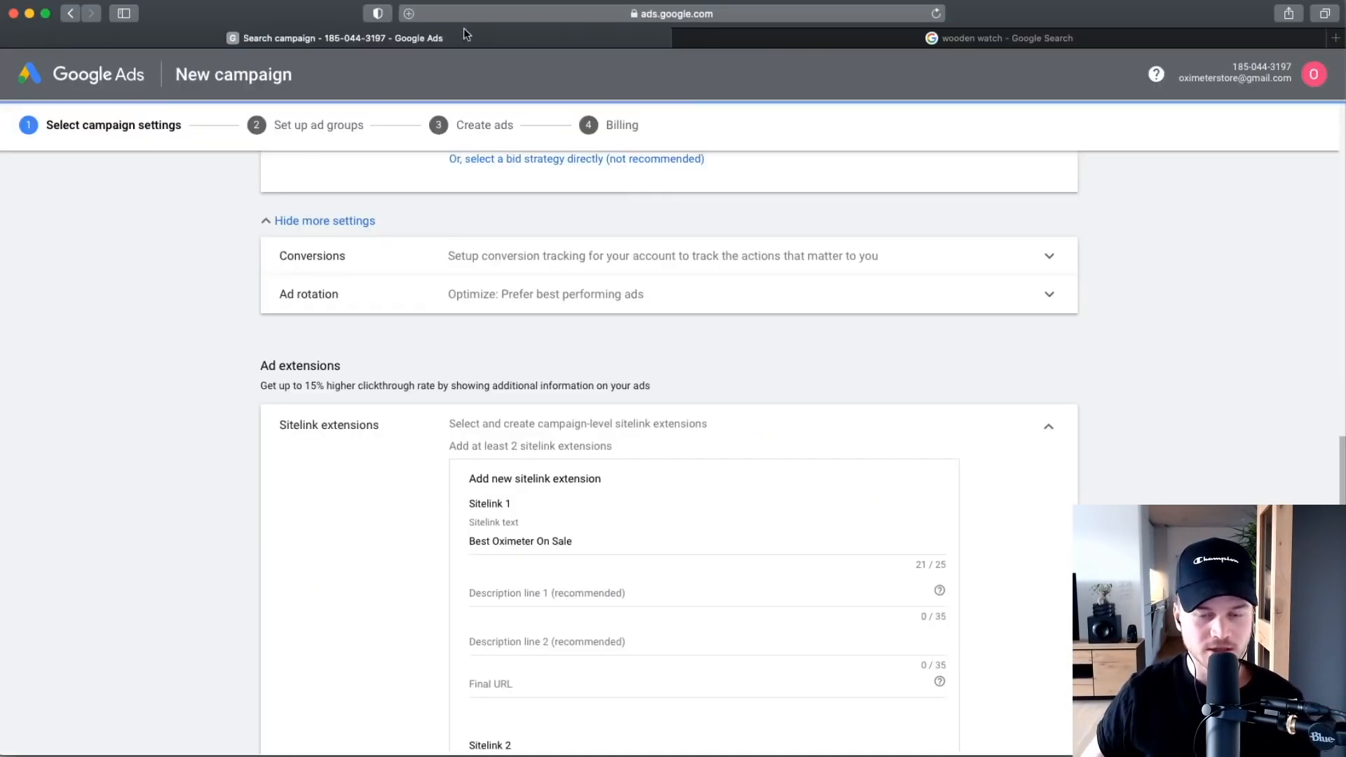
Collapse the sitelink extensions section and start a new callout extension for the campaign.
scroll(526, 475, down, 3)
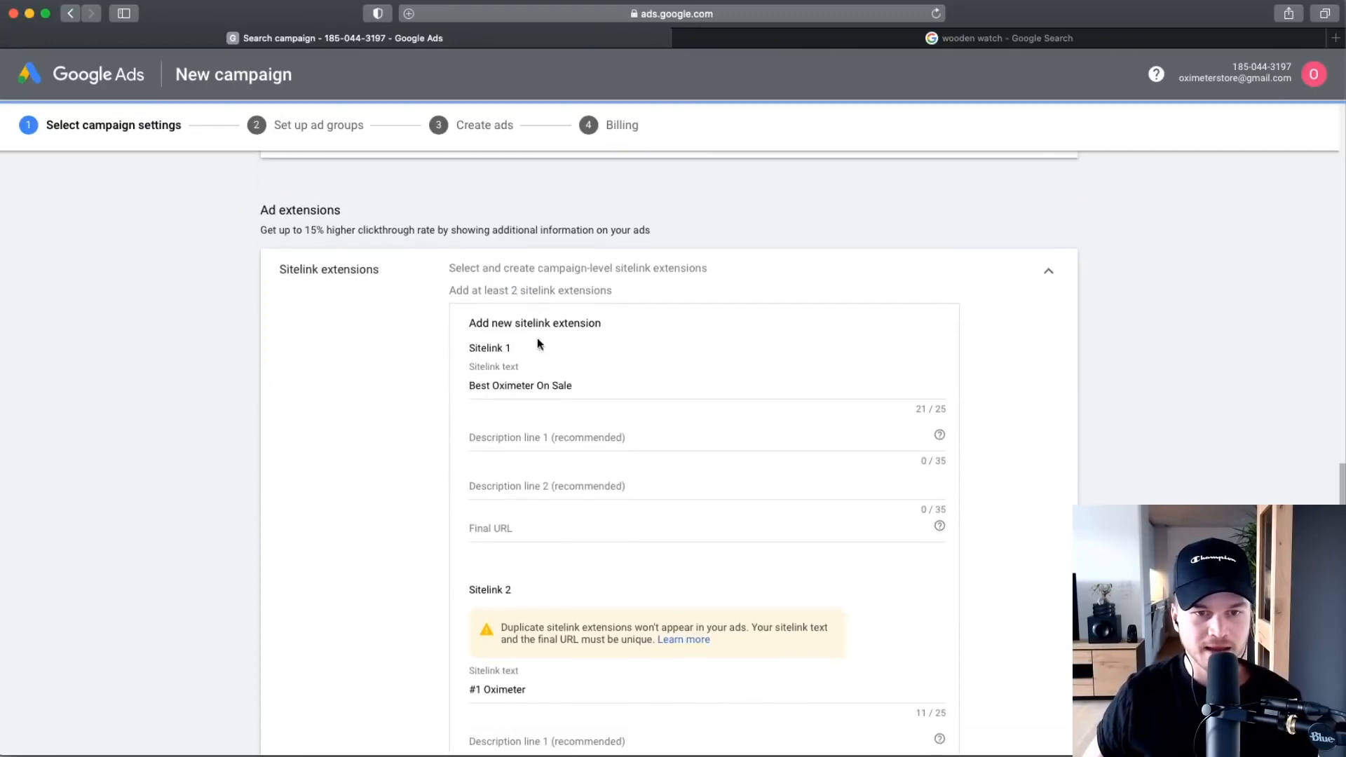
click(1056, 282)
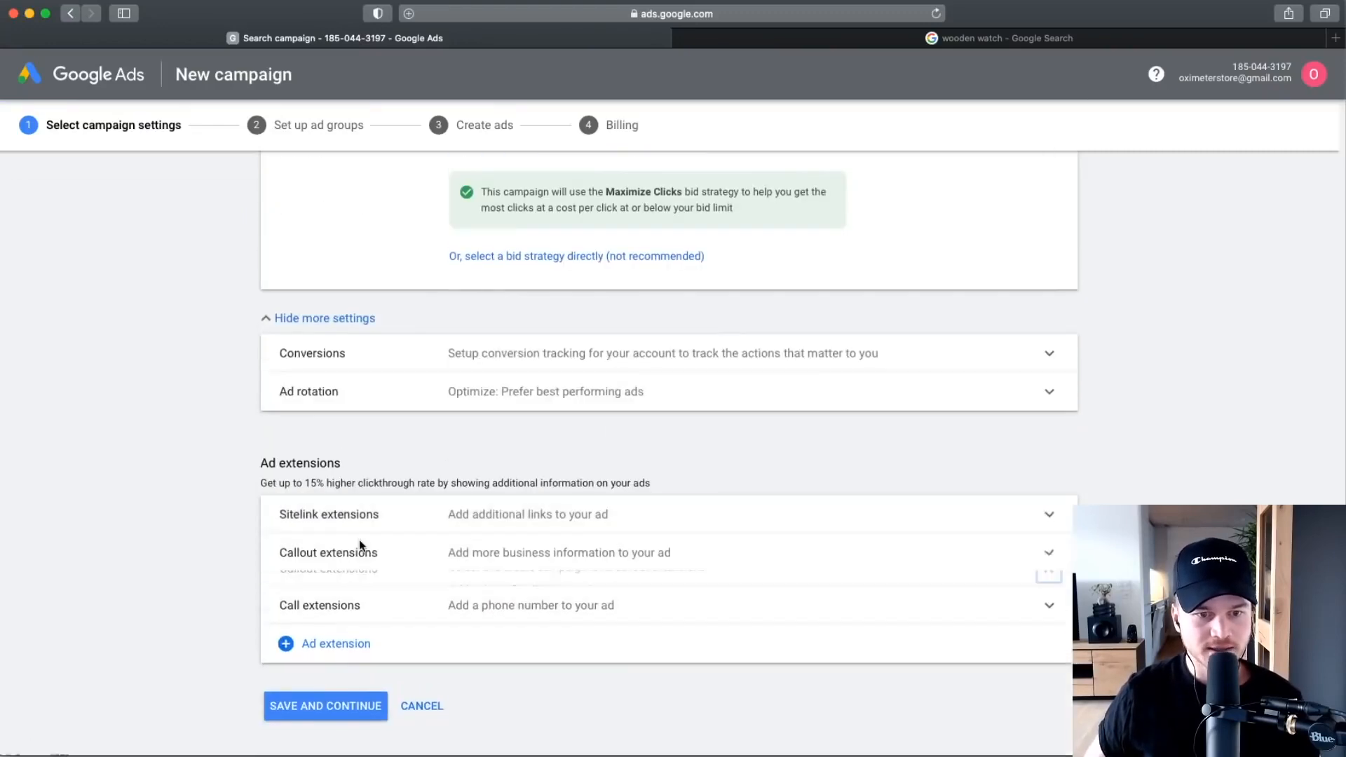
click(322, 551)
scroll(547, 481, down, 3)
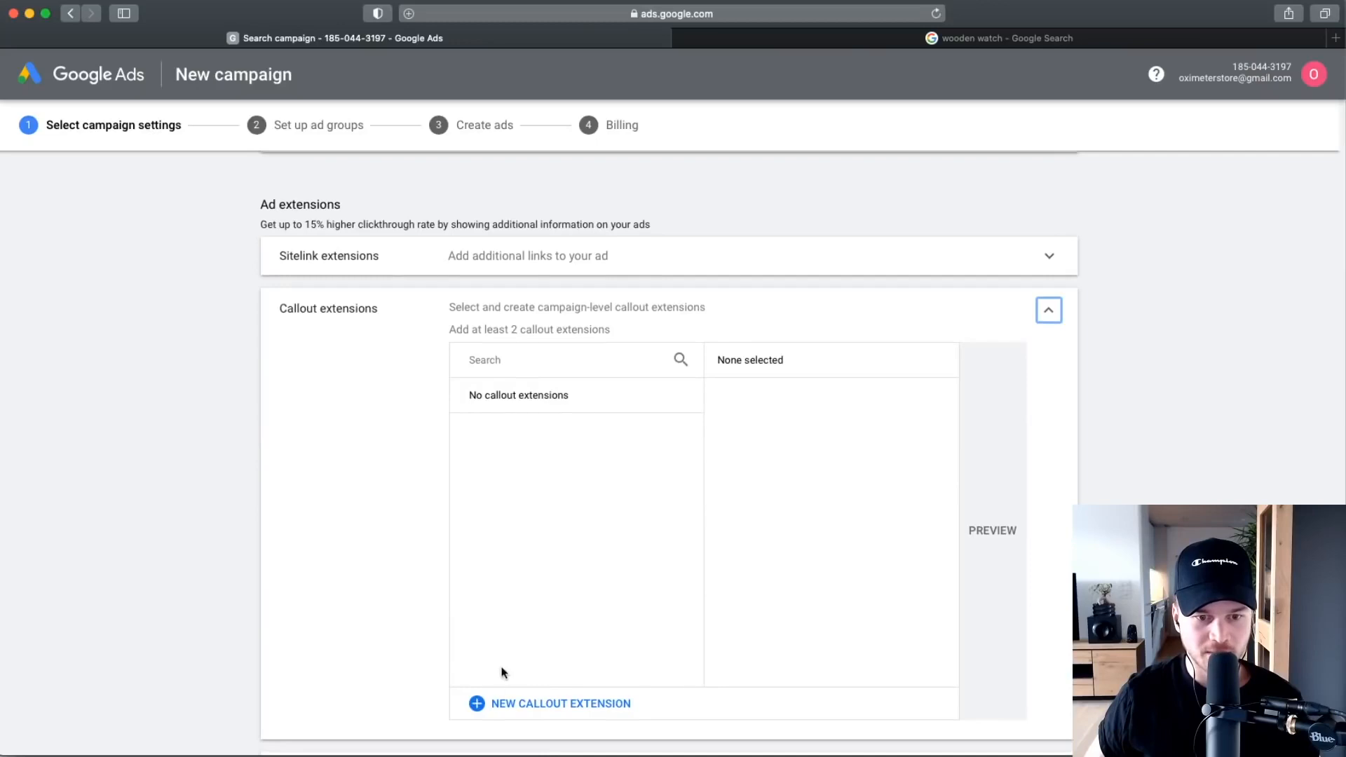
click(482, 704)
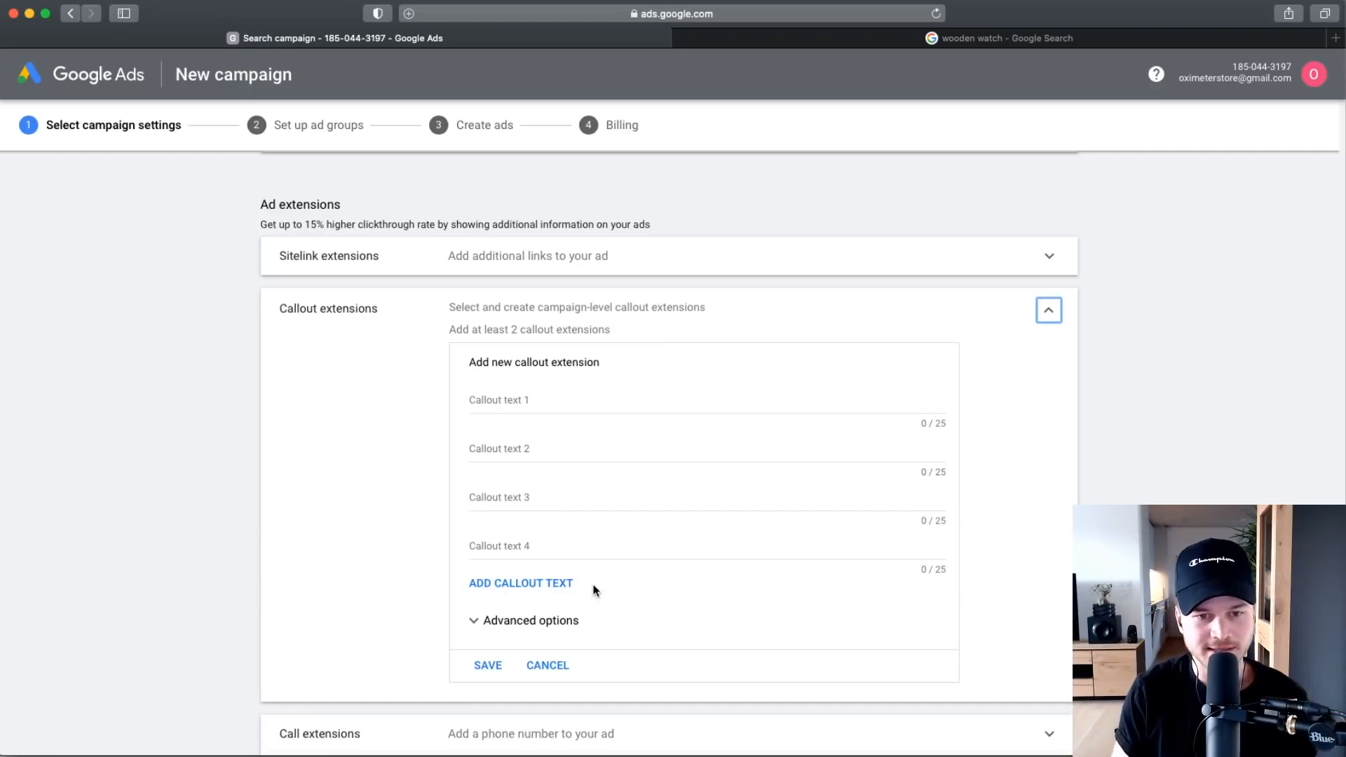
Enter "50% Today" as callout text 1 of the new callout extension.
click(491, 406)
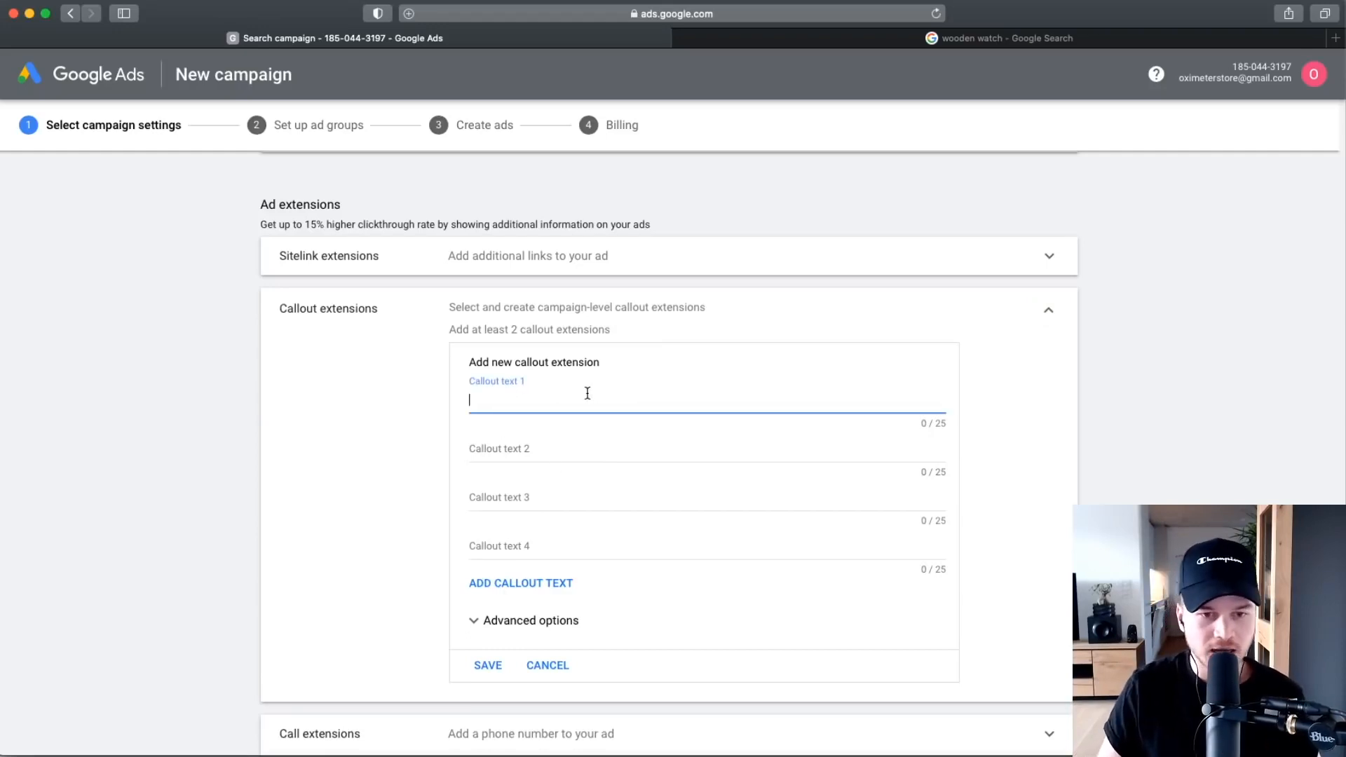
text(50)
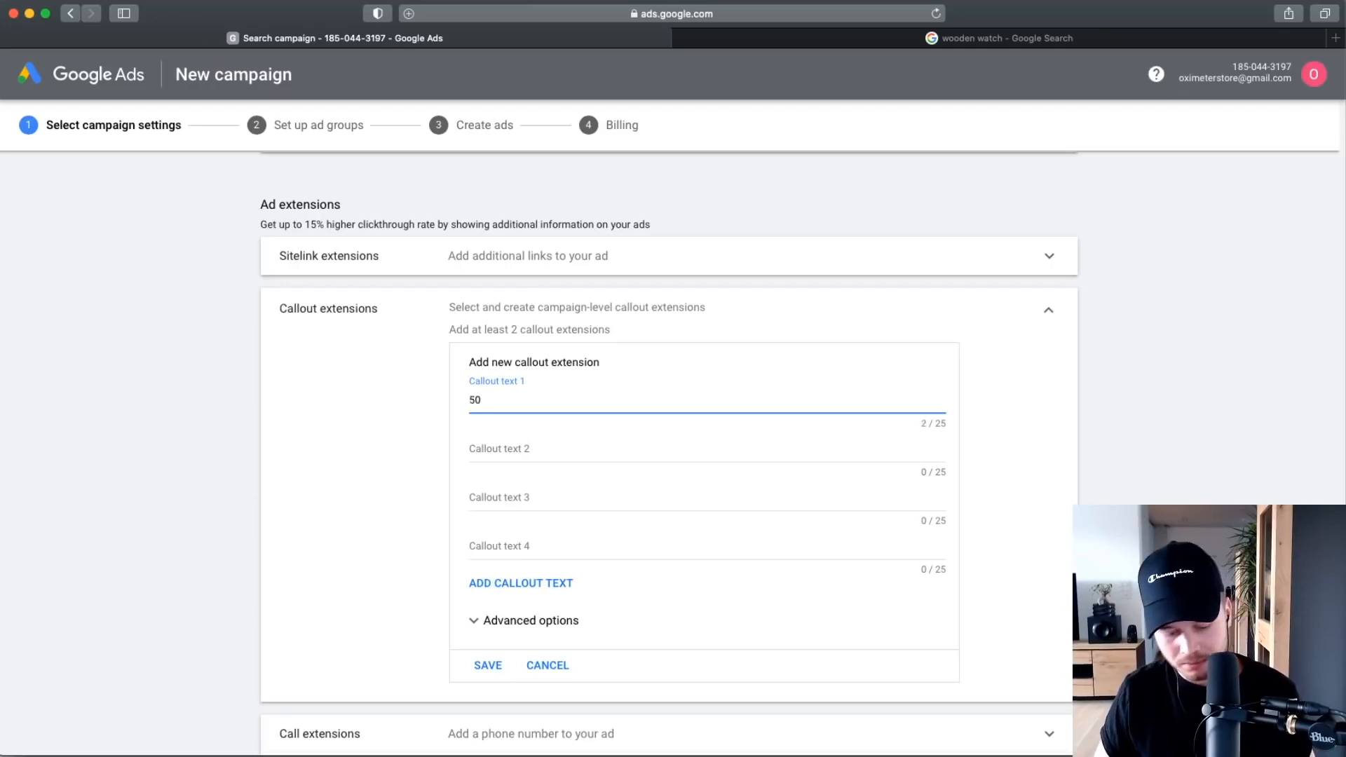
text(%)
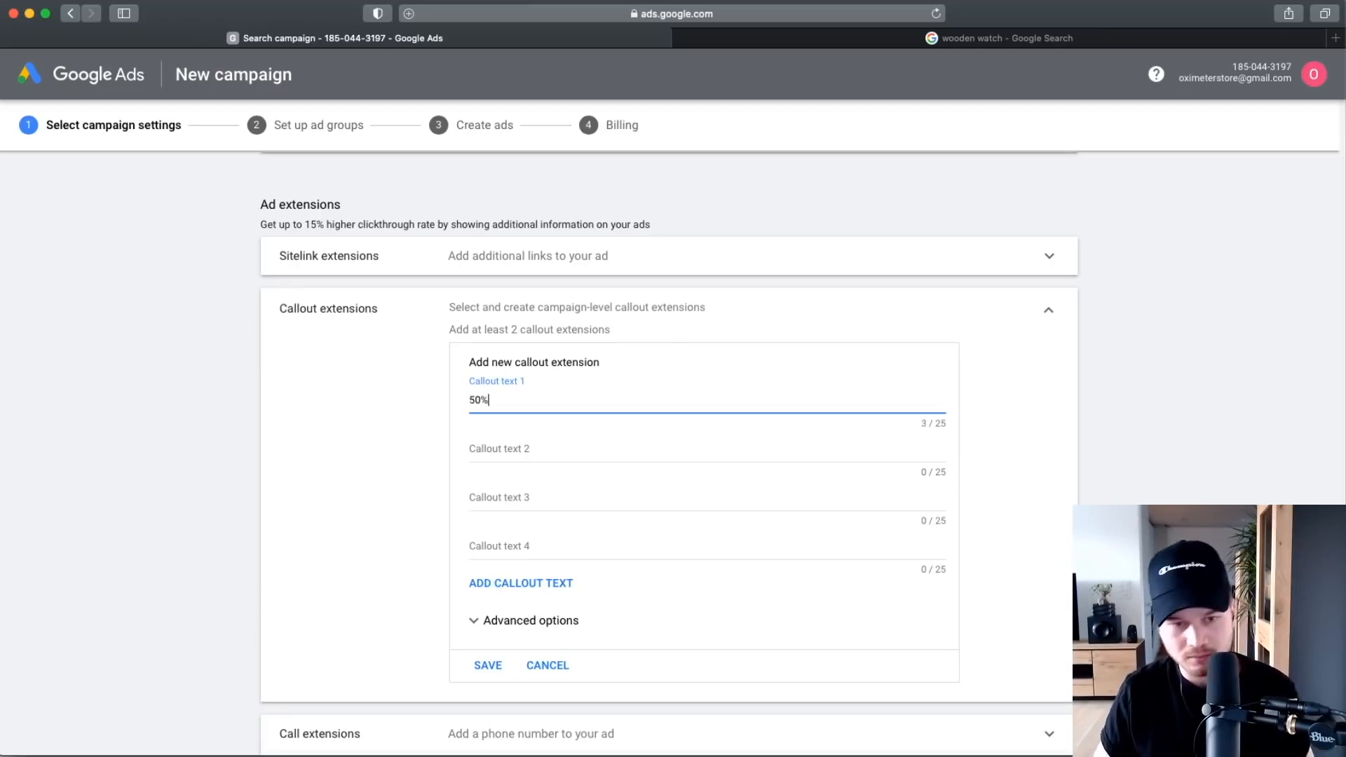
text( Tod)
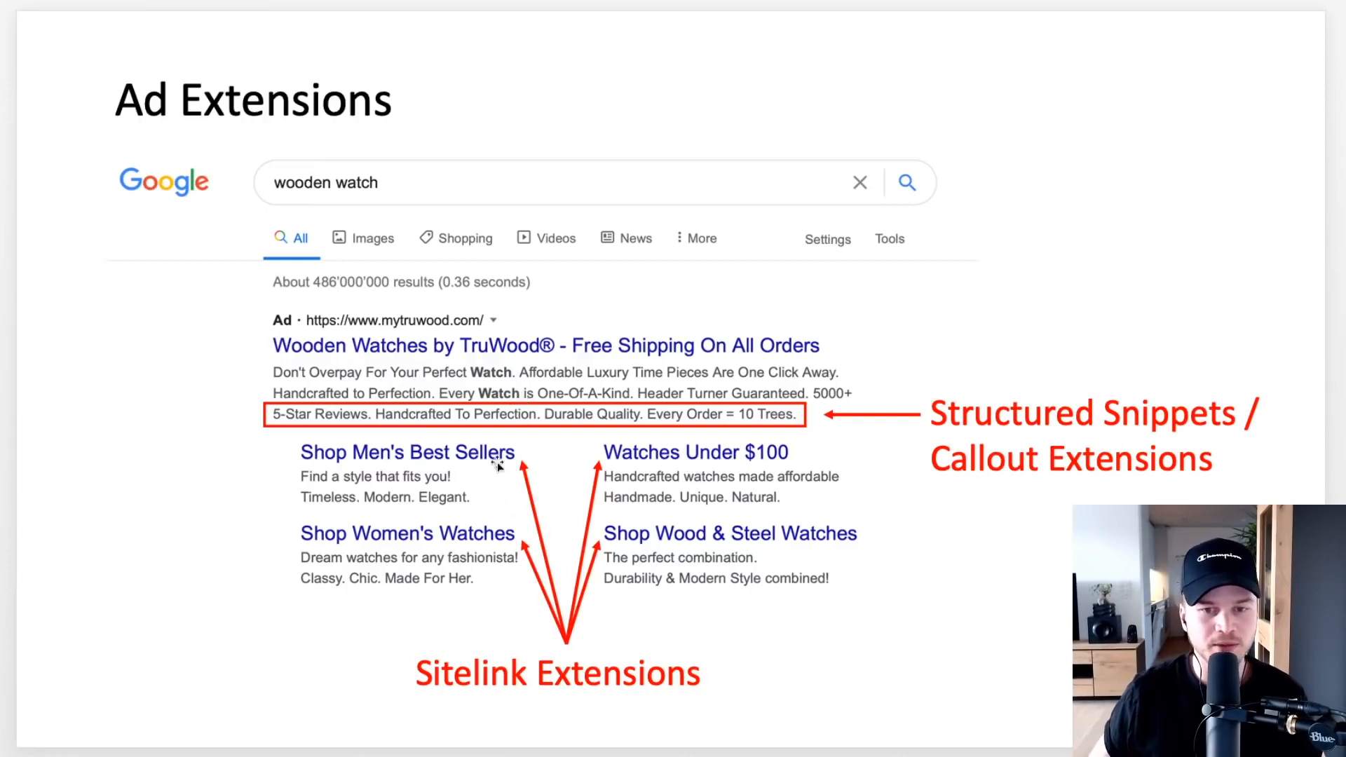
Check the callout example on the Ad Extensions slide in PowerPoint, and cancel the new callout extension back in Google Ads.
key(ctrl+Up)
click(1308, 210)
scroll(305, 456, down, 3)
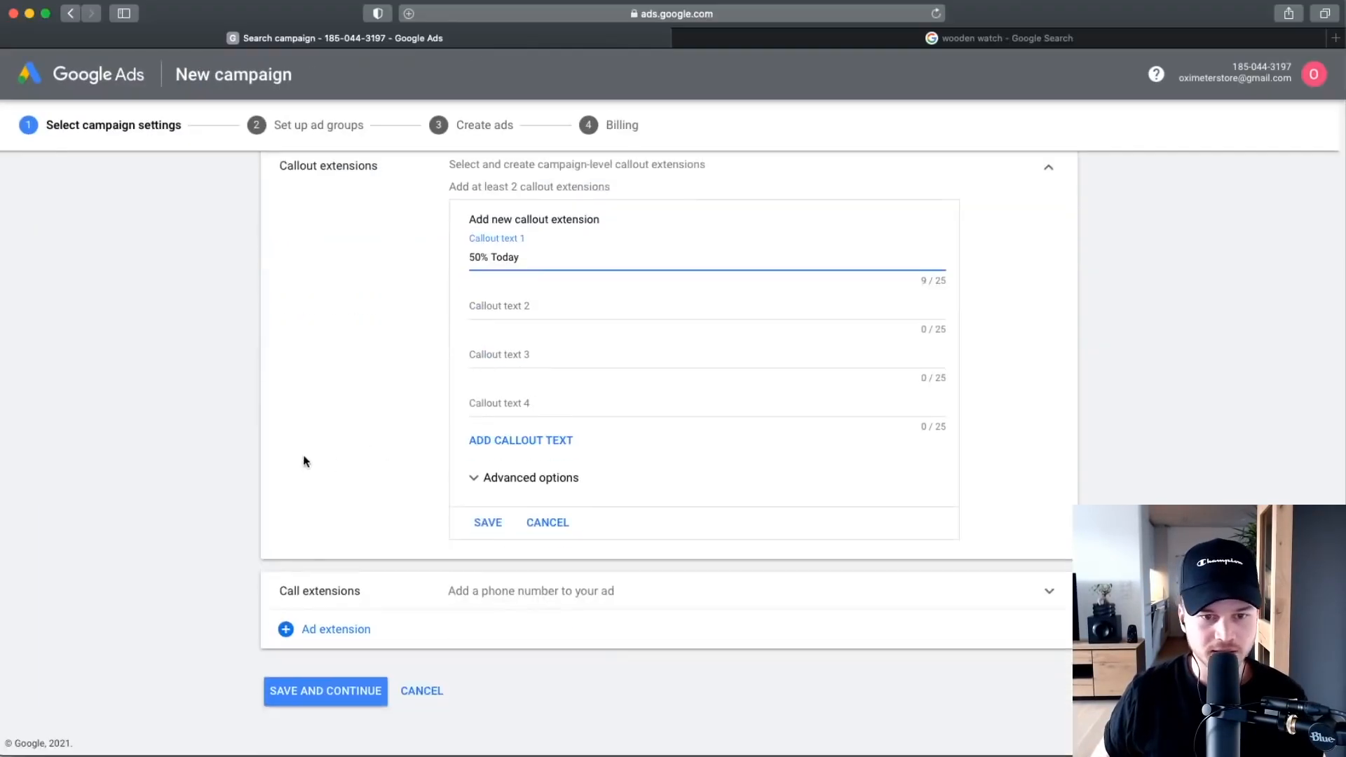
scroll(357, 394, up, 2)
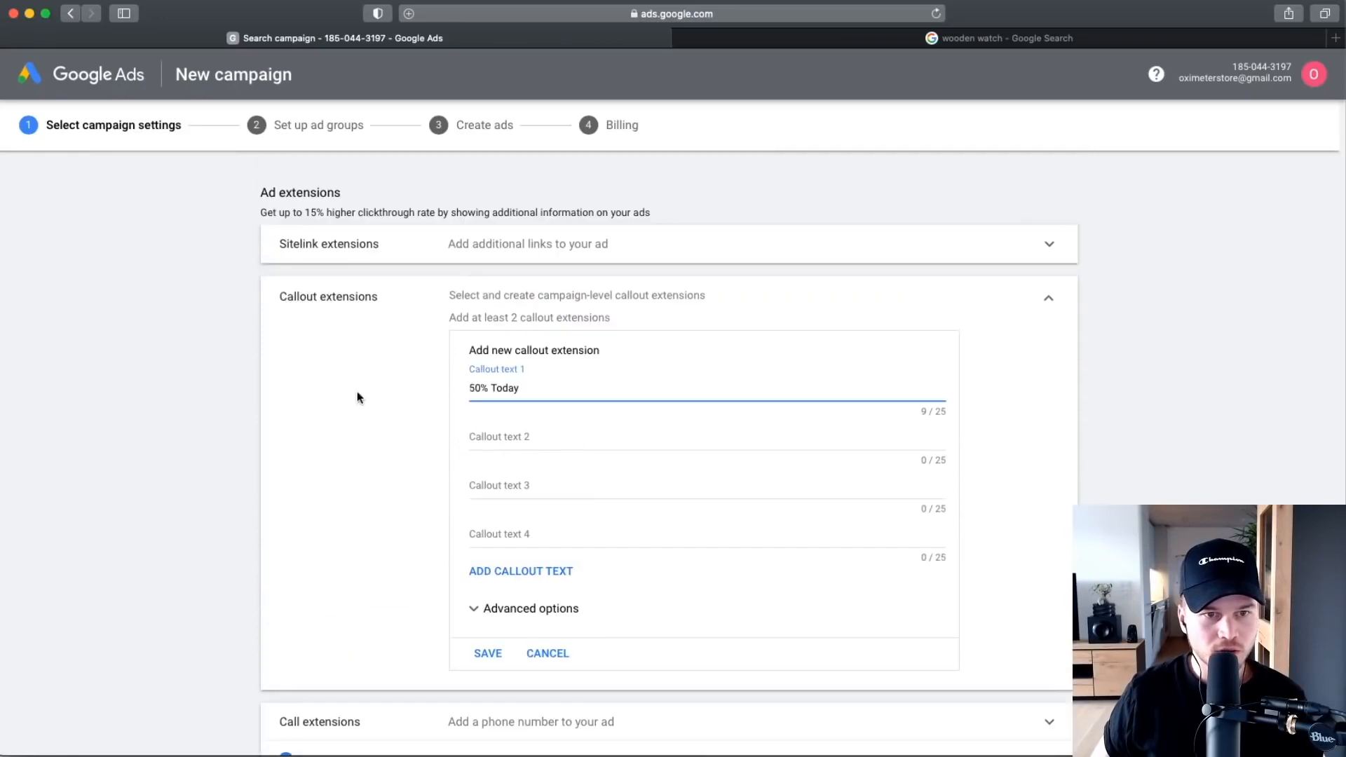
click(547, 652)
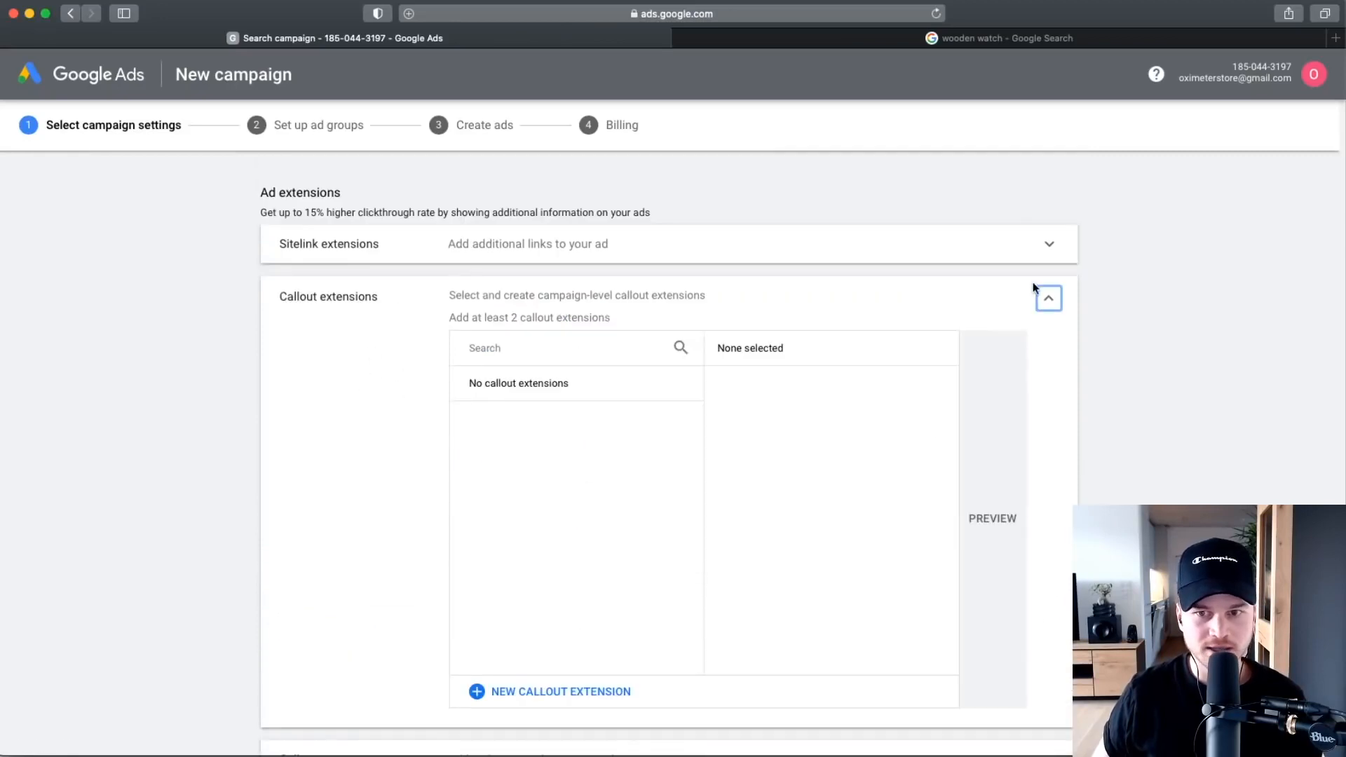
click(1047, 298)
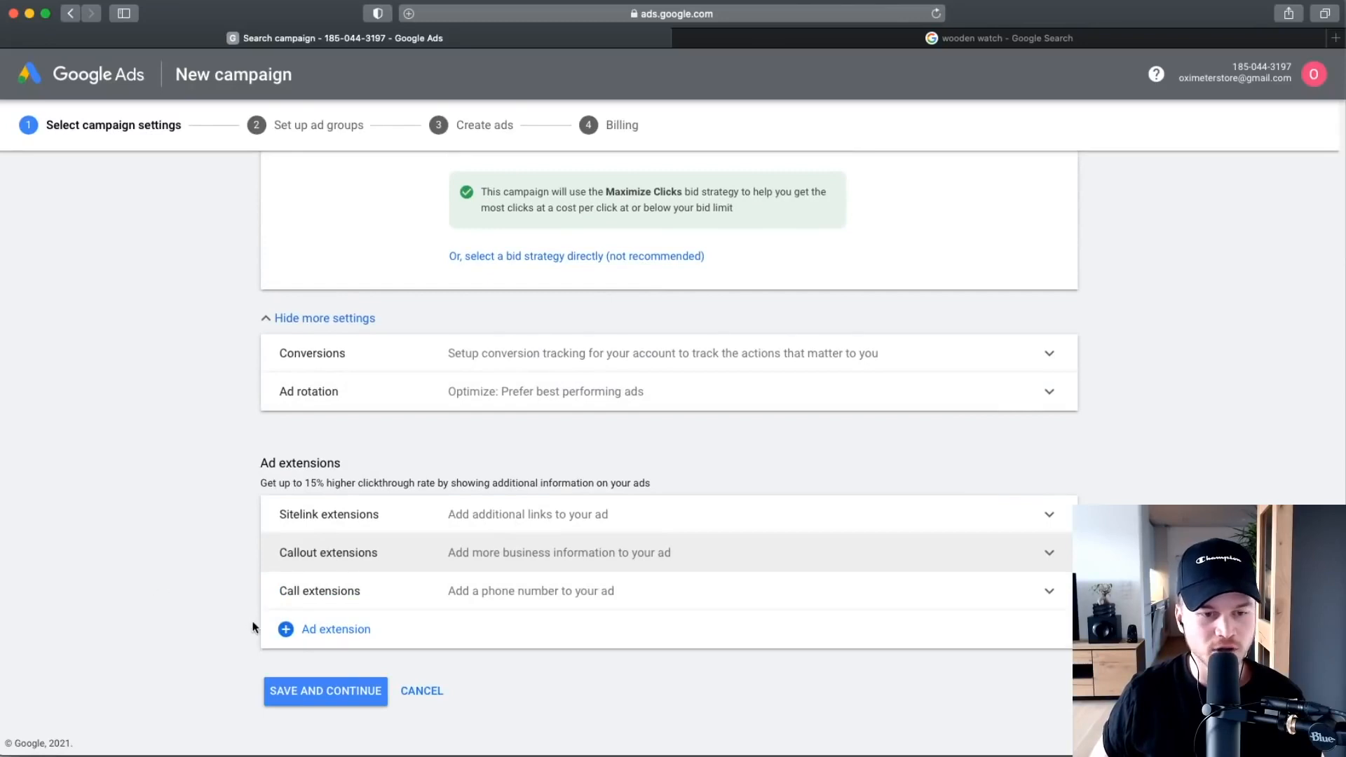
Look over the call extensions section and the list of additional ad extension types.
click(354, 591)
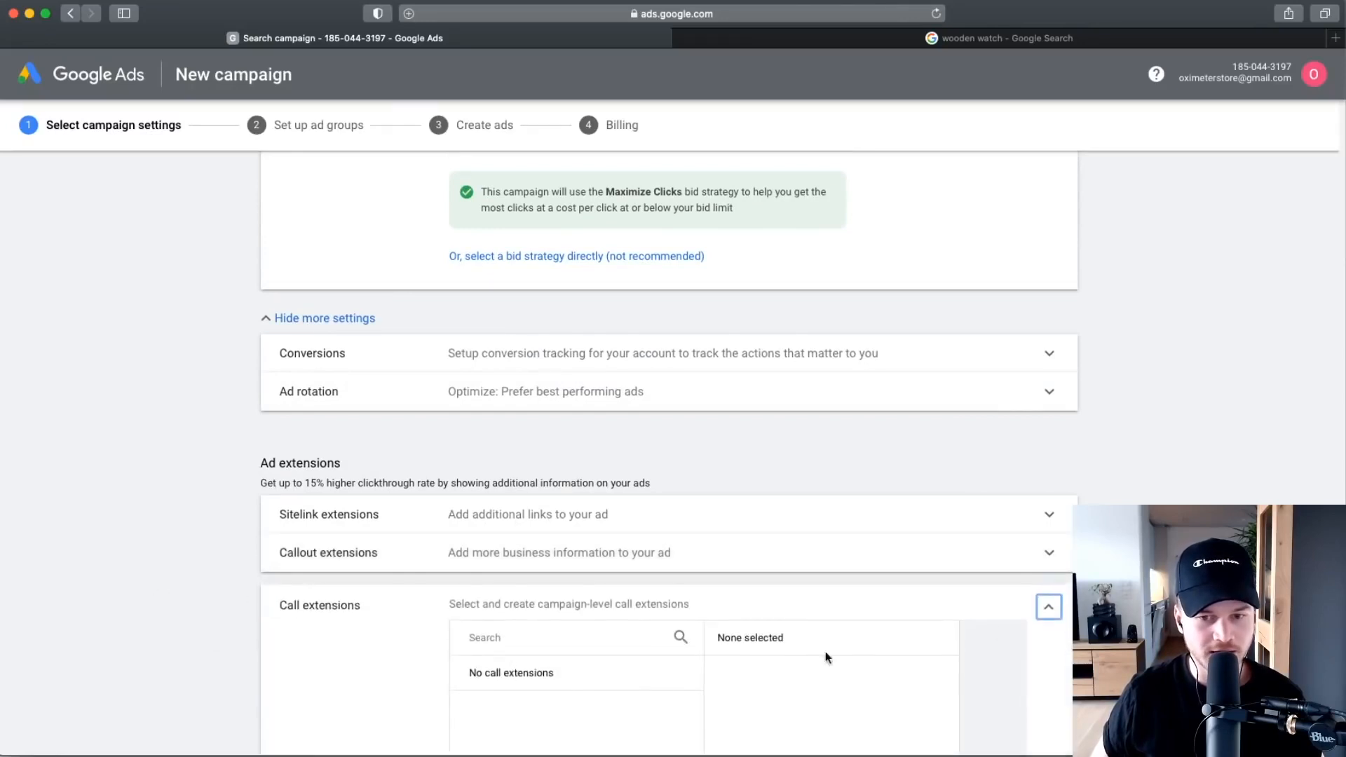
click(1052, 605)
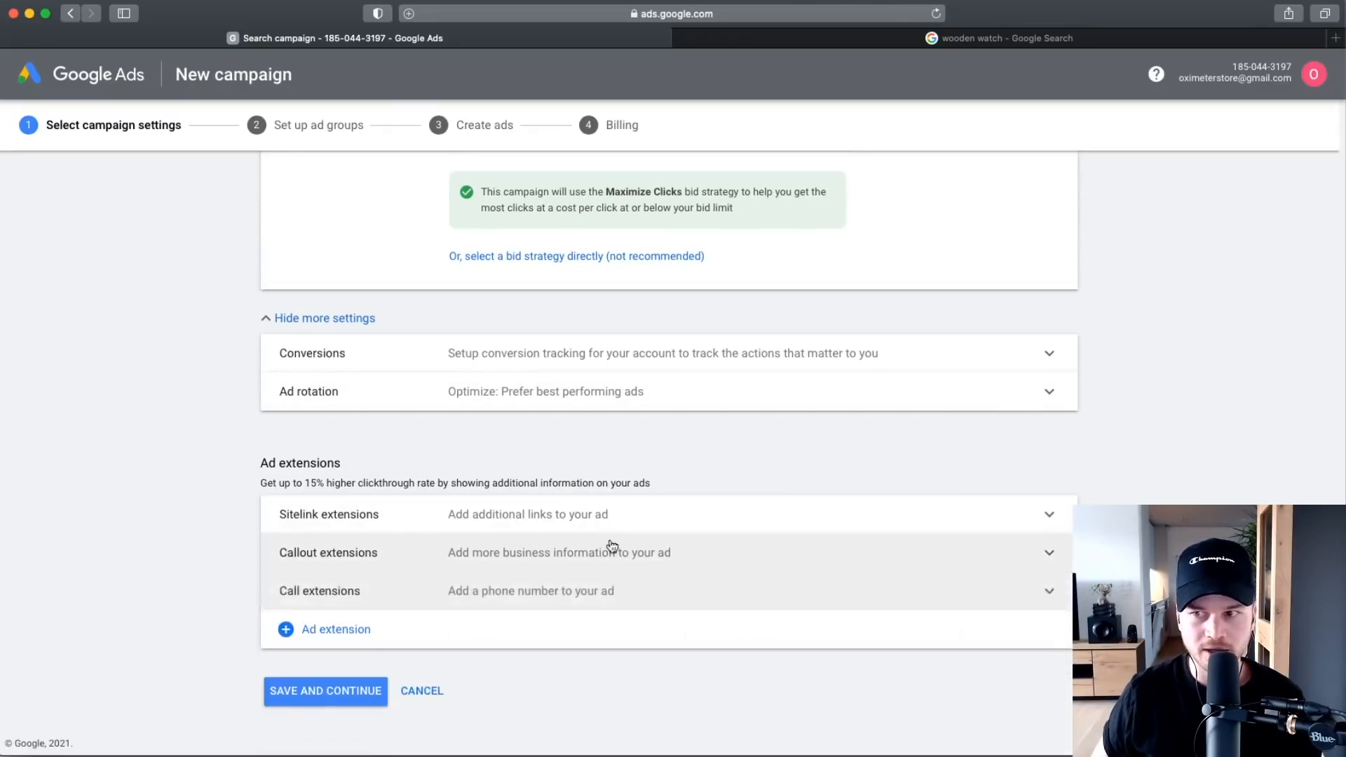
click(287, 629)
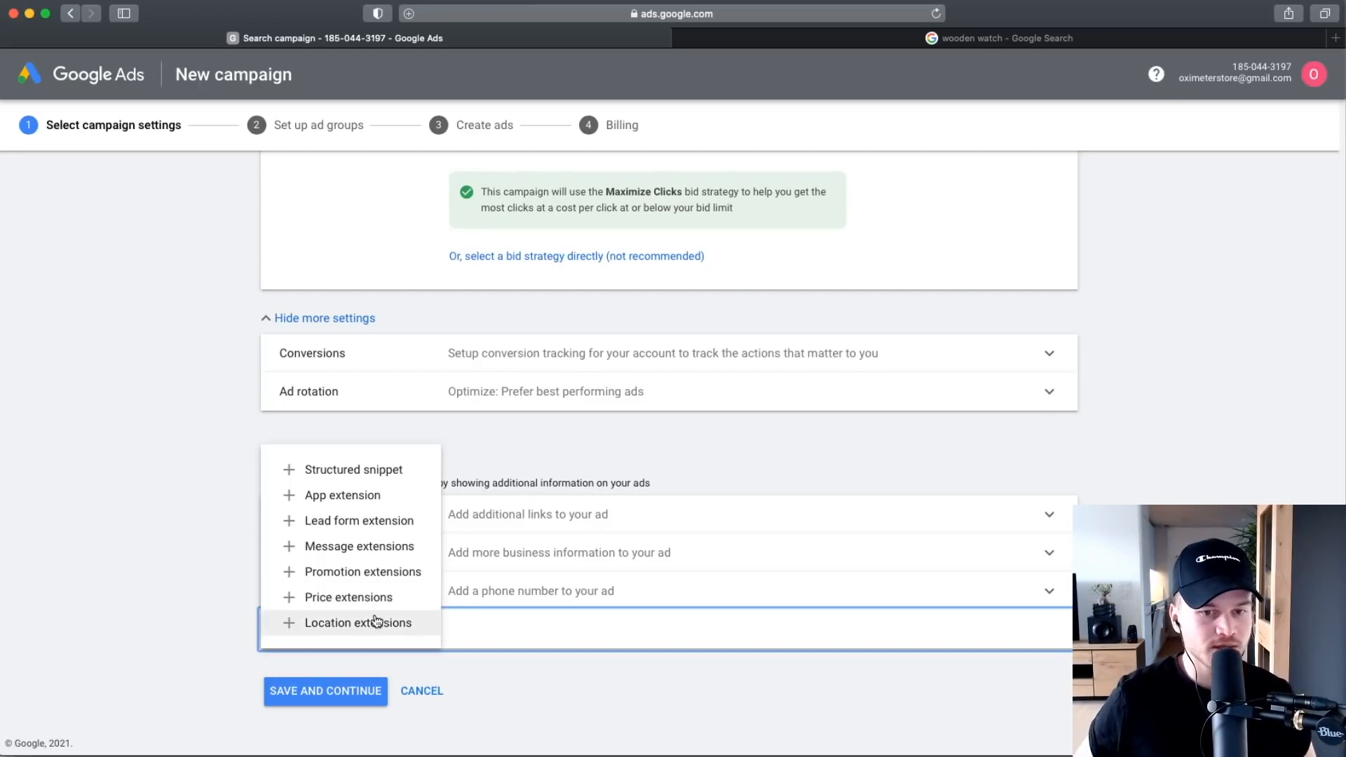
Cancel the campaign settings and continue with a Search campaign created without a goal's guidance.
click(441, 696)
click(887, 430)
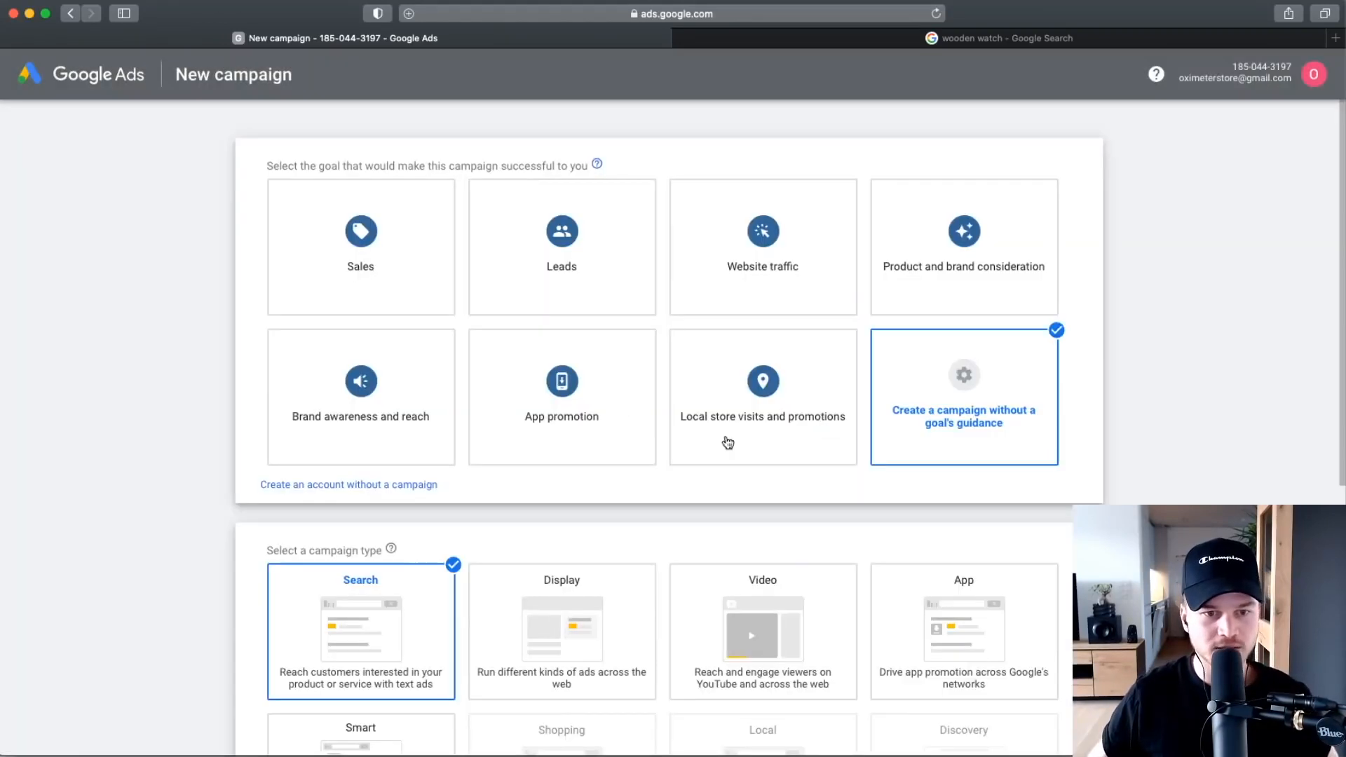
scroll(561, 491, down, 5)
click(331, 666)
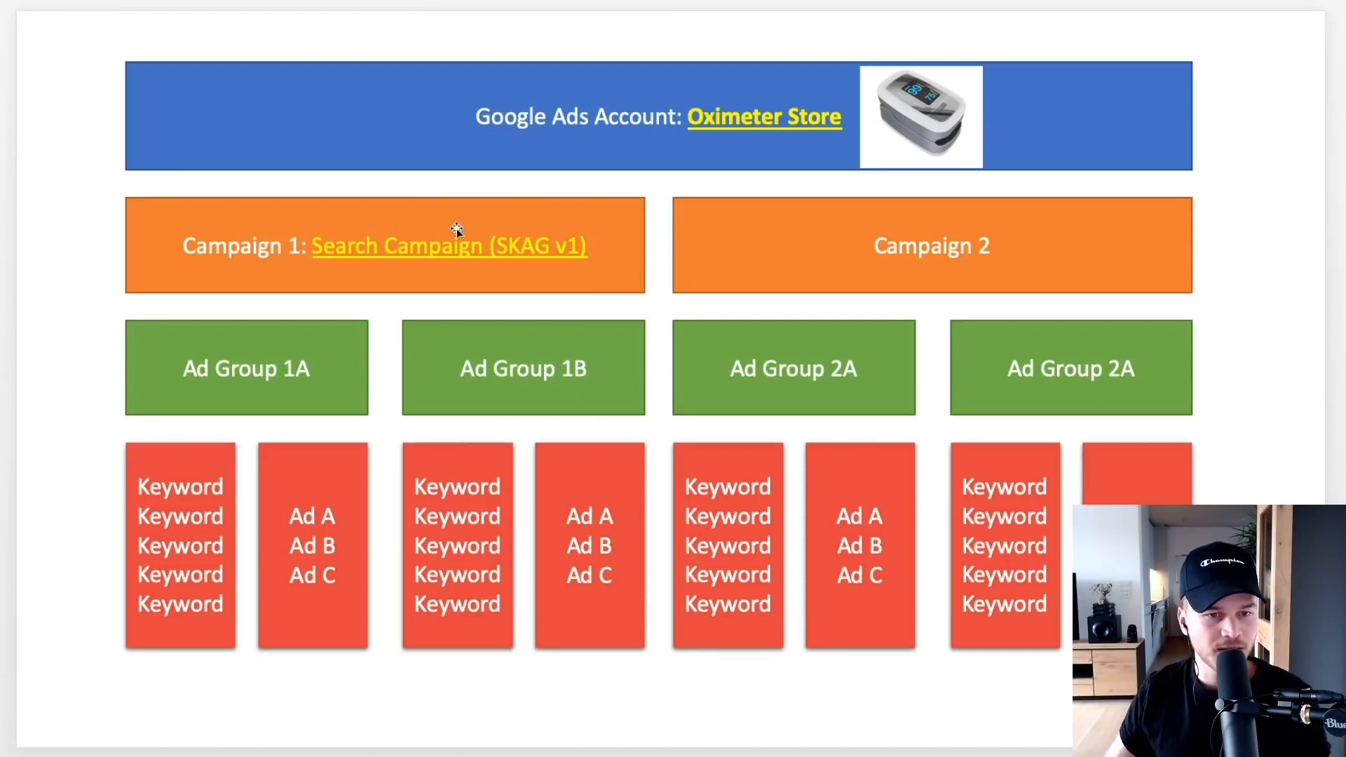
Review the account structure slides in PowerPoint, advancing to the Ad Group 1A slide.
key(Down)
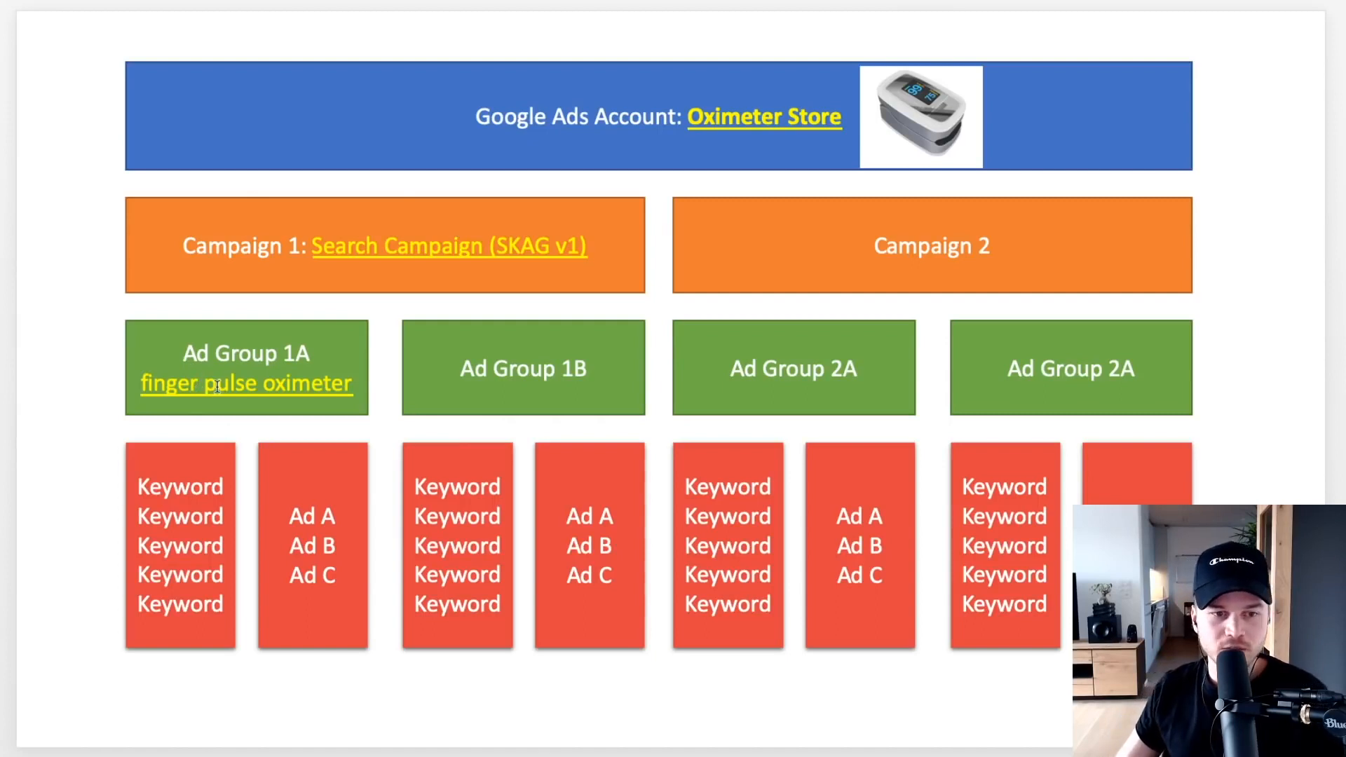
key(Down)
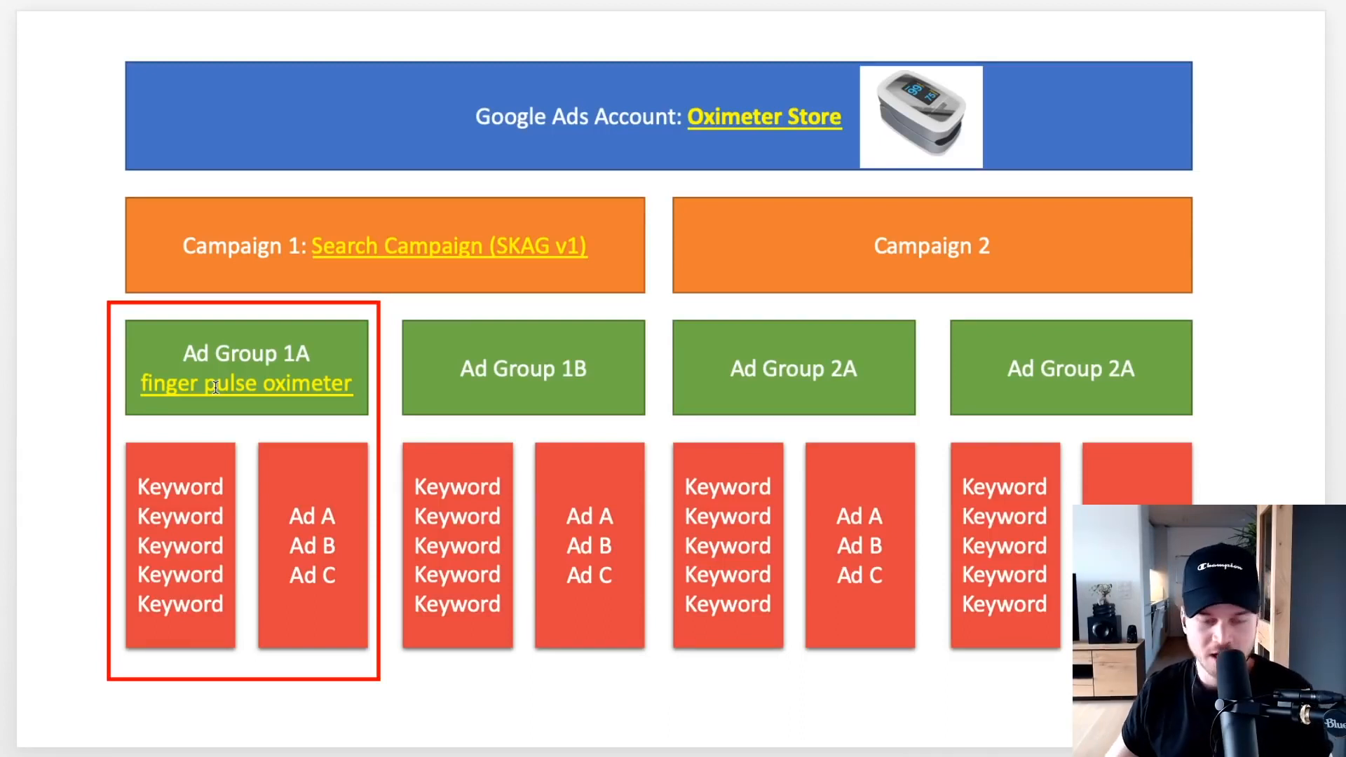
key(Right)
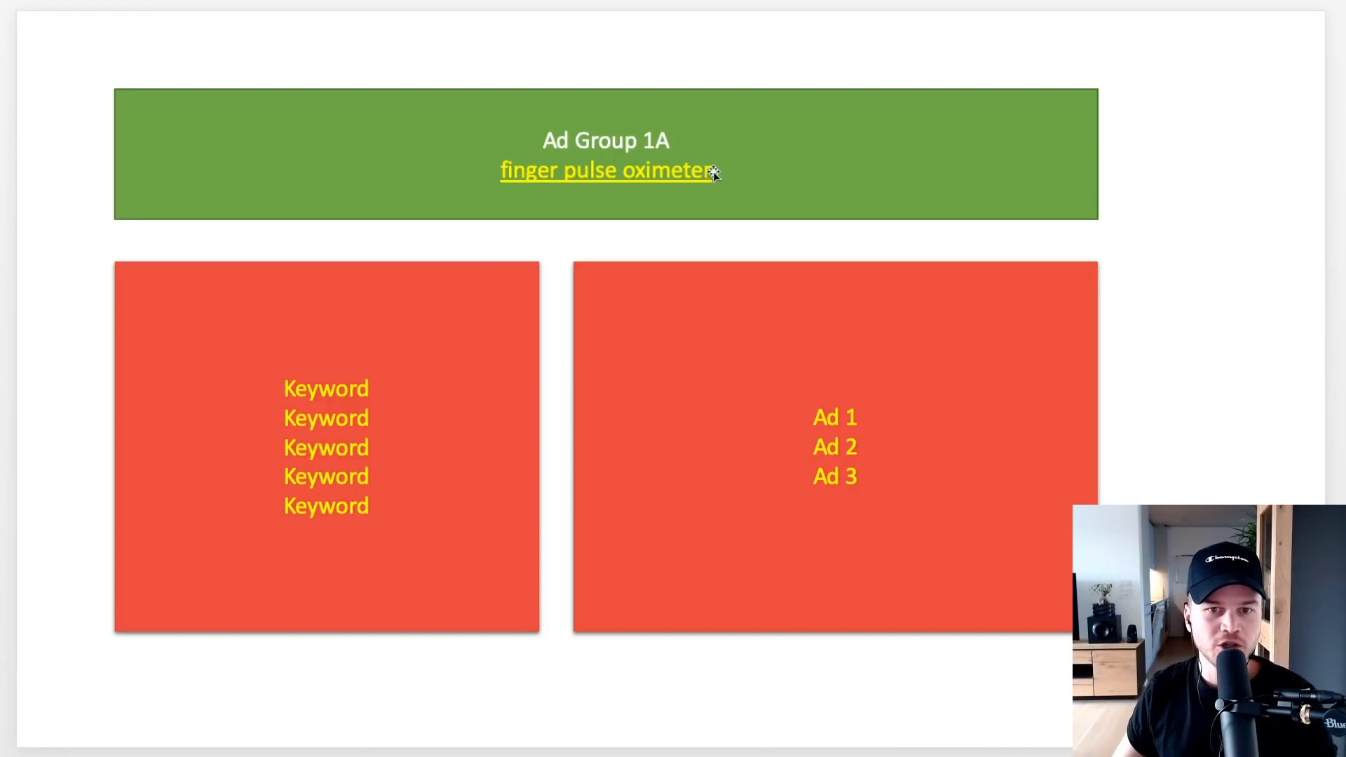
Copy the ad group name "finger pulse oximeter" from the Ad Group 1A slide and review its example keywords and ads.
double_click(663, 172)
triple_click(663, 172)
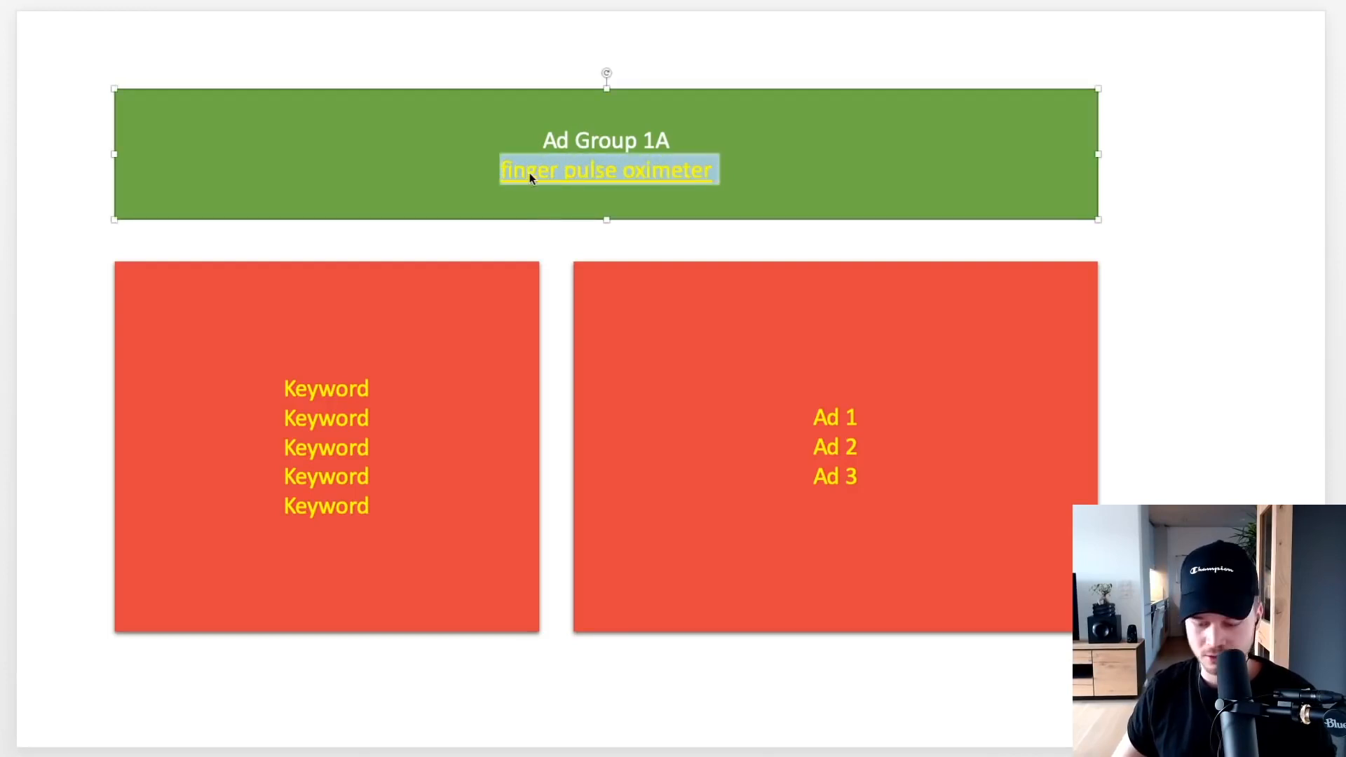
click(754, 225)
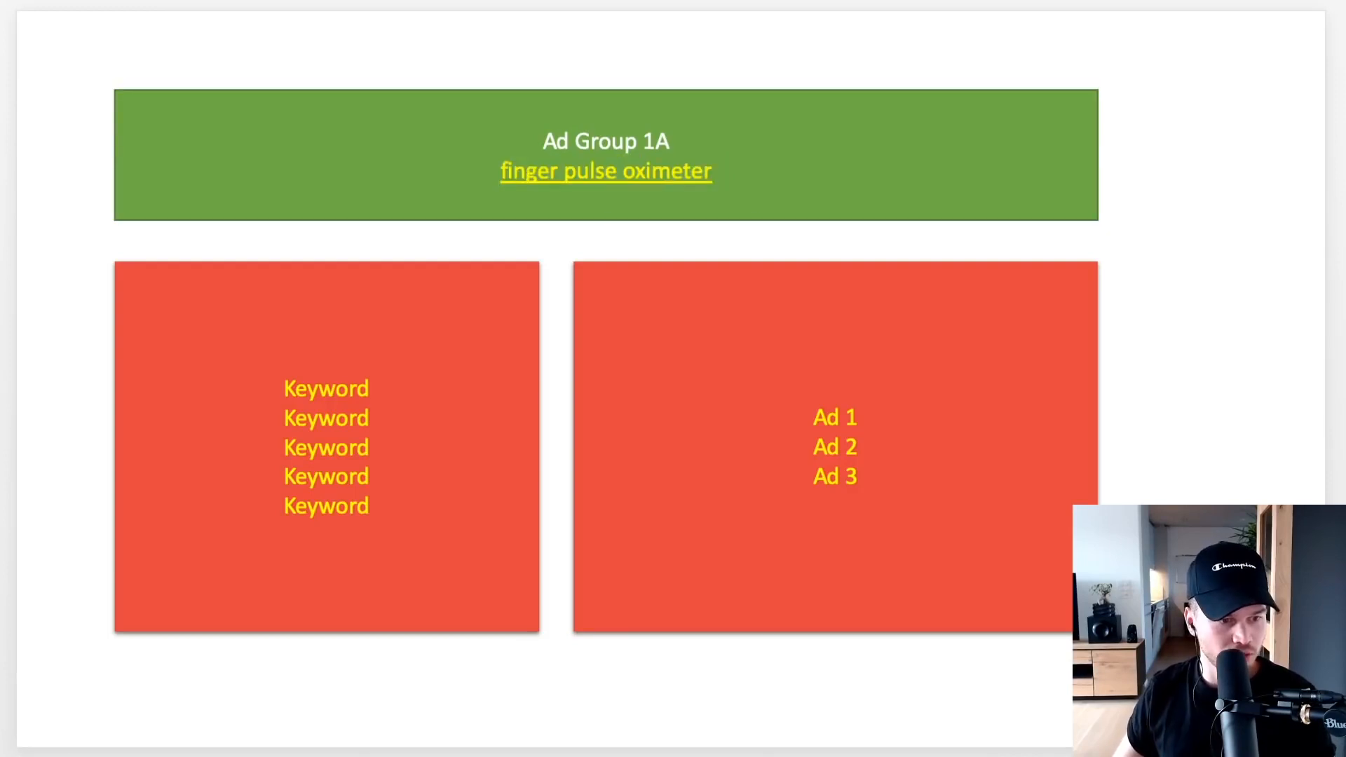
key(Down)
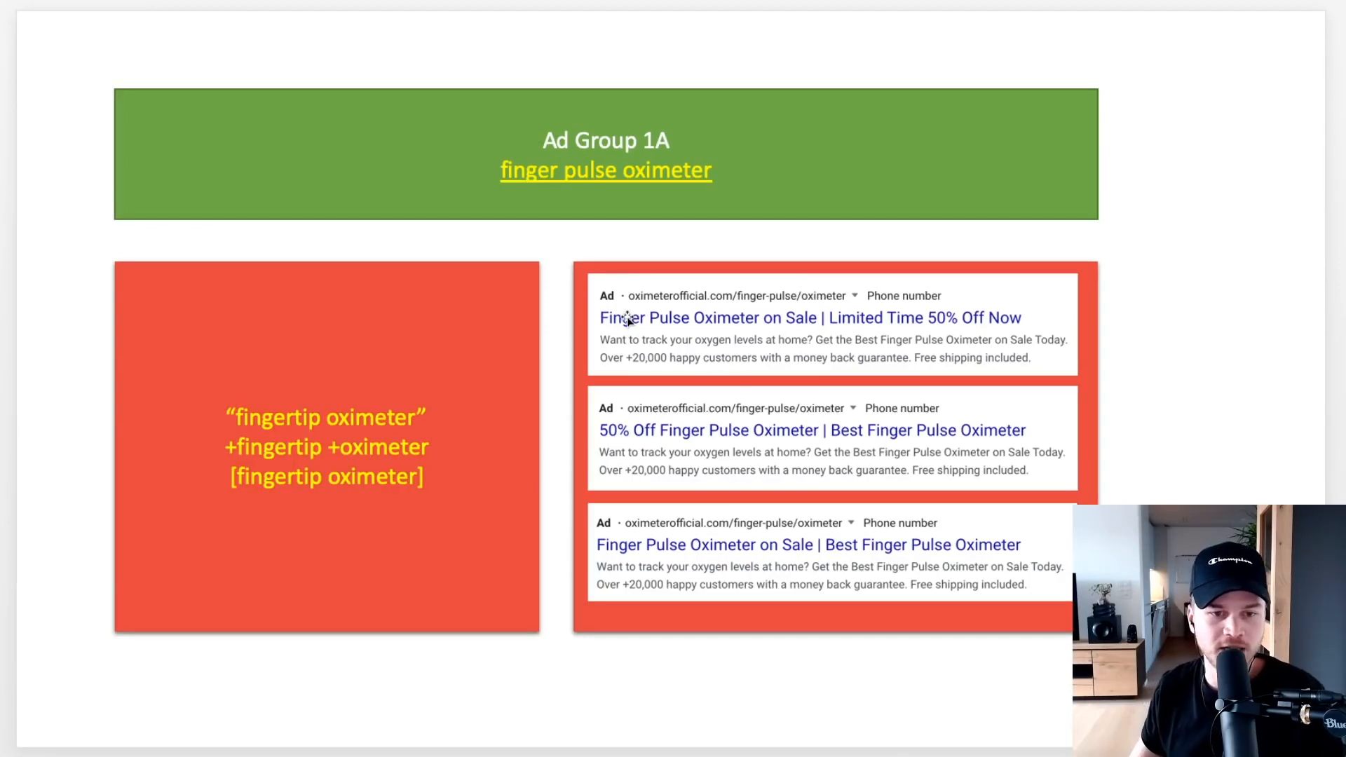
key(Down)
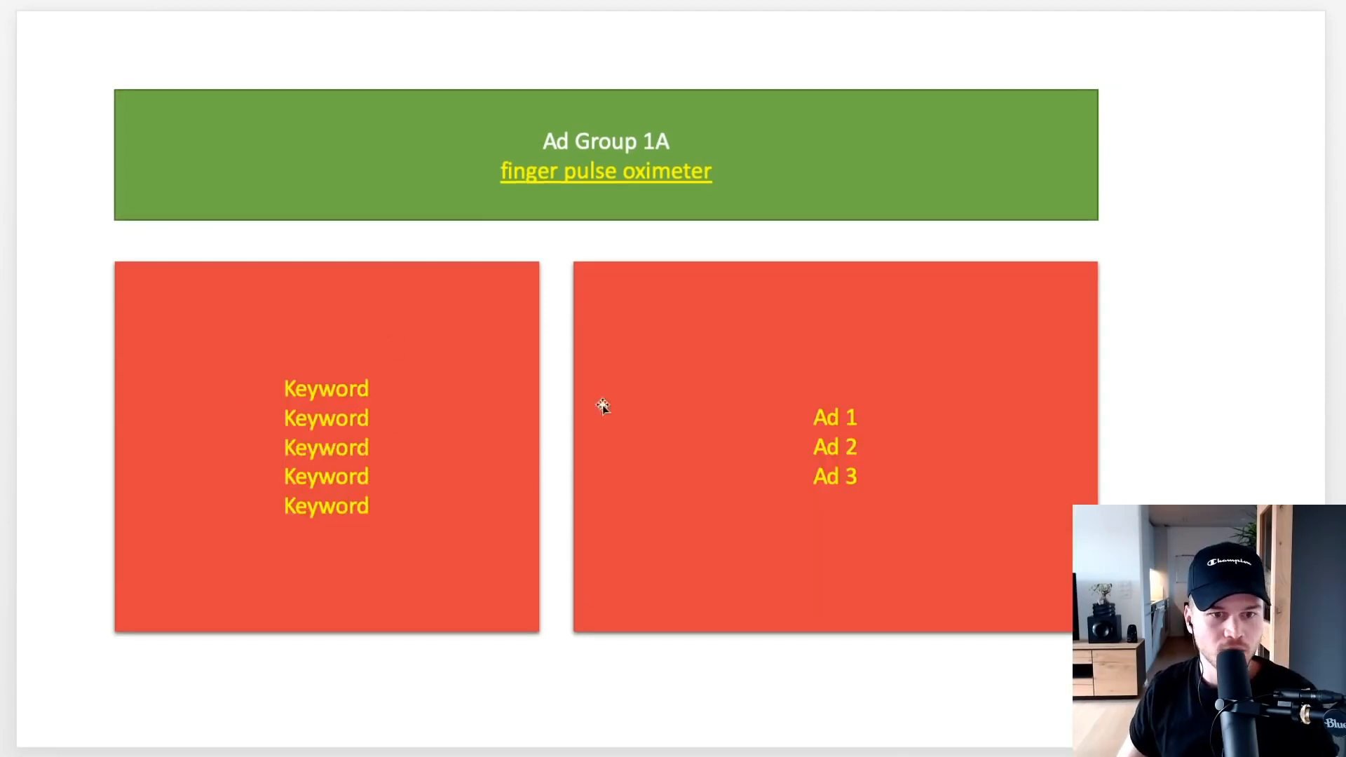
Switch to Google Ads and name the ad group "finger pulse oximeter".
key(ctrl+Up)
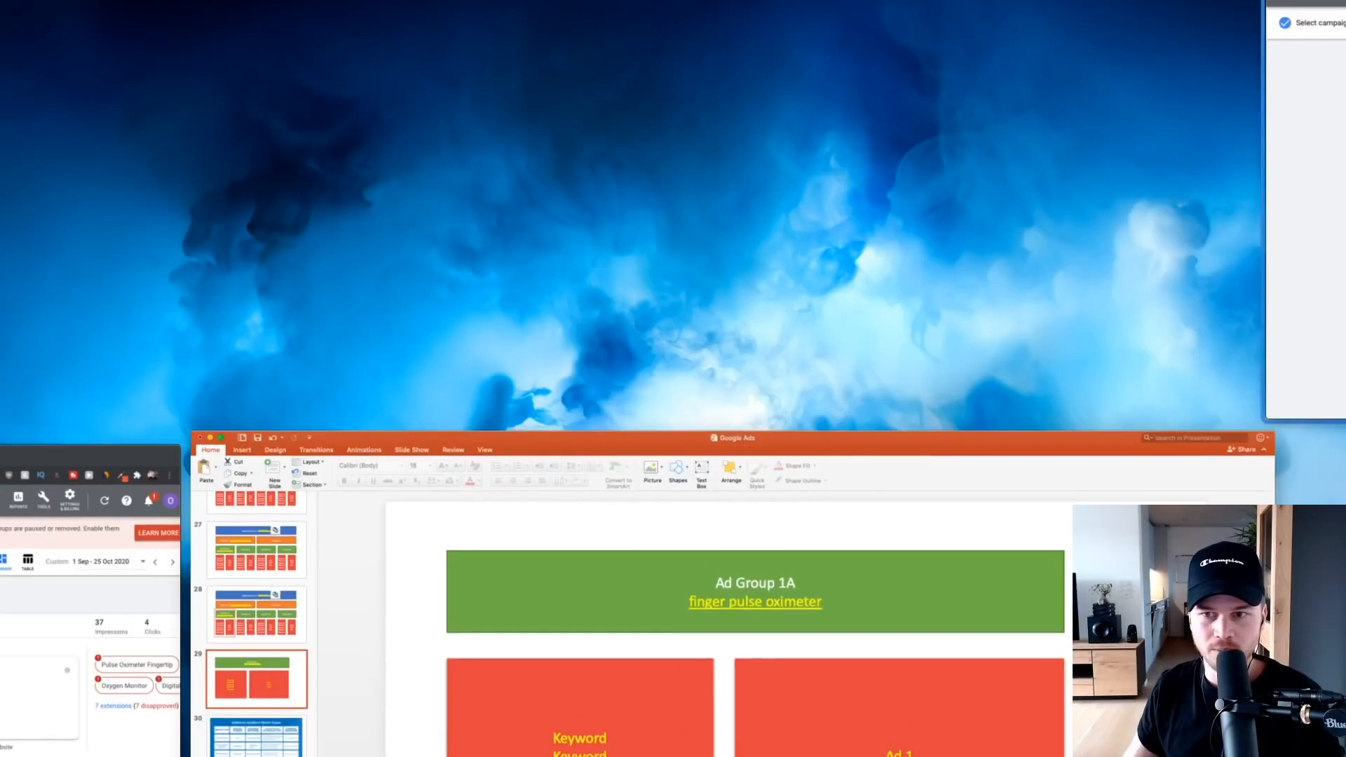
click(1306, 232)
text(finger pulse oximeter)
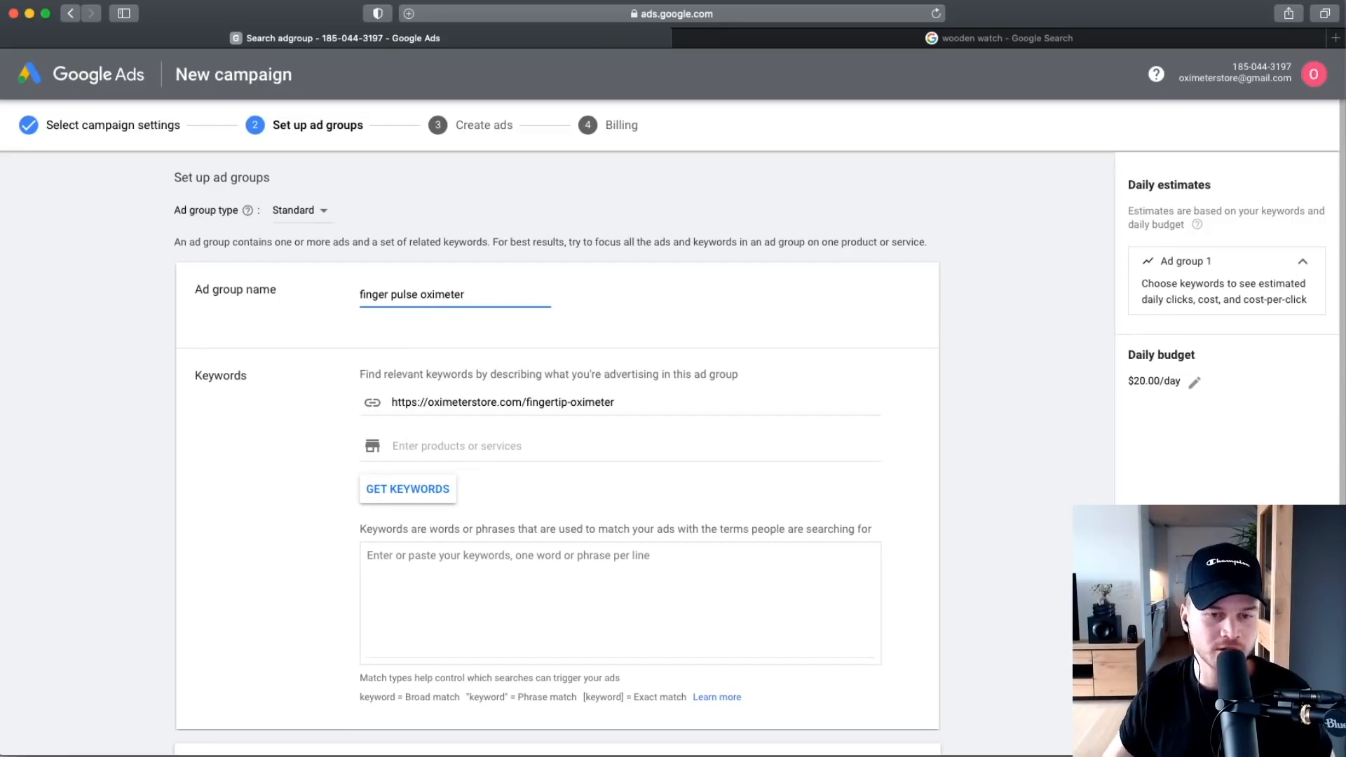
Examine the landing page URL and the keyword entry fields of the ad group.
scroll(406, 348, down, 2)
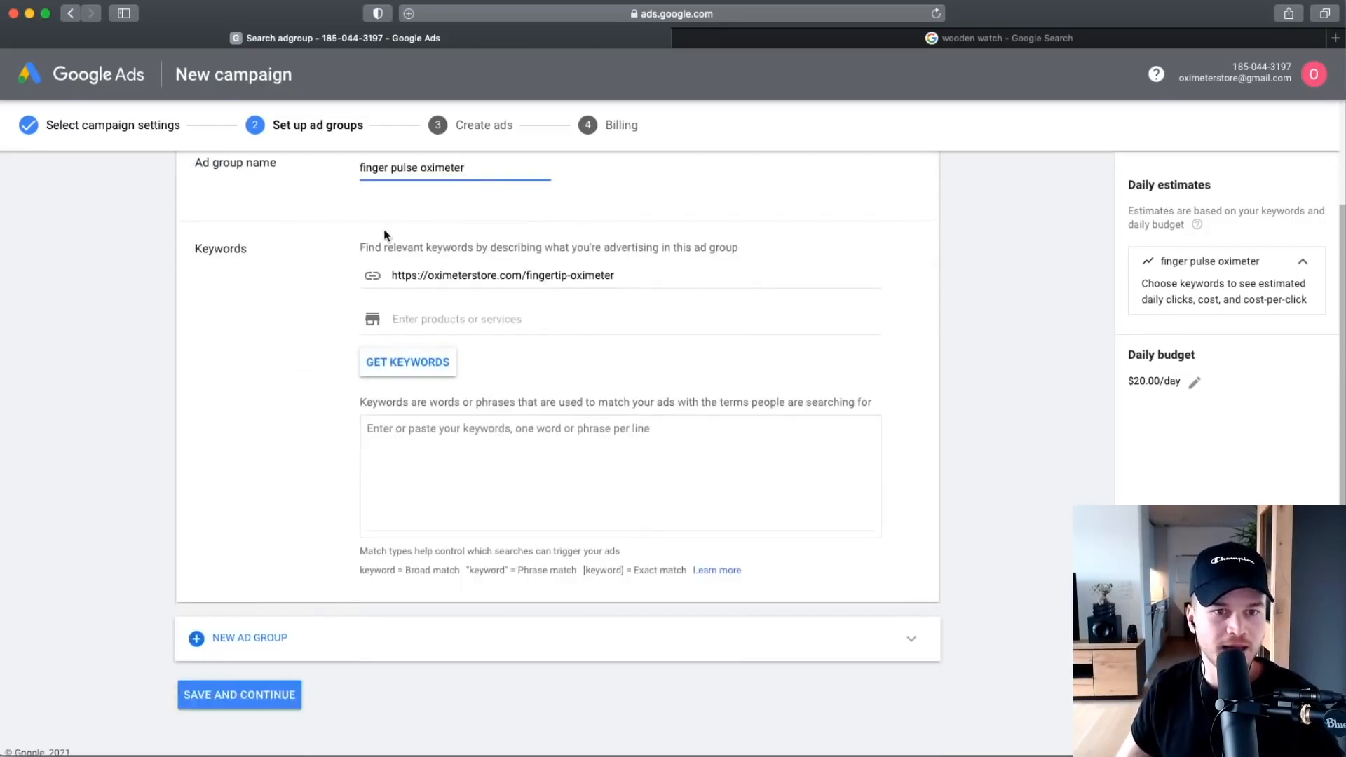
triple_click(474, 265)
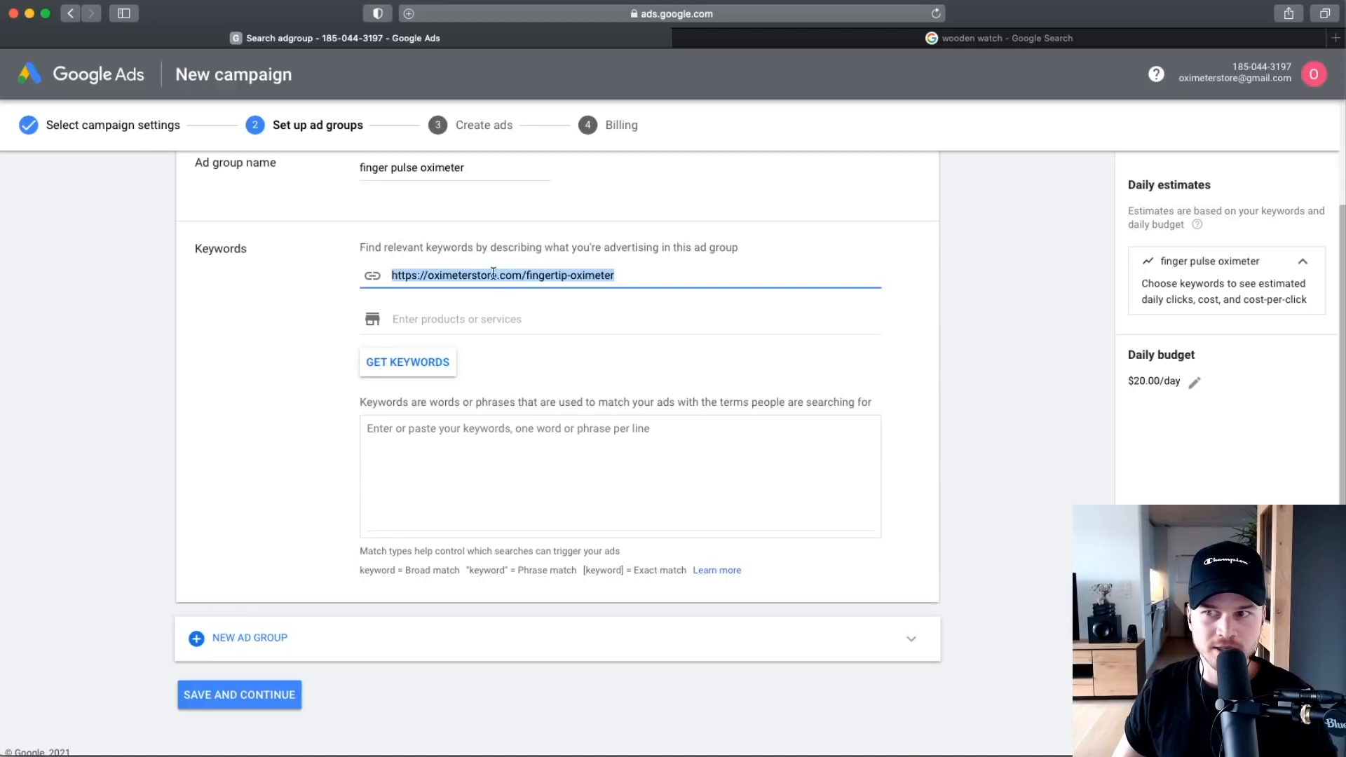
scroll(526, 288, up, 4)
scroll(520, 288, up, 2)
click(693, 384)
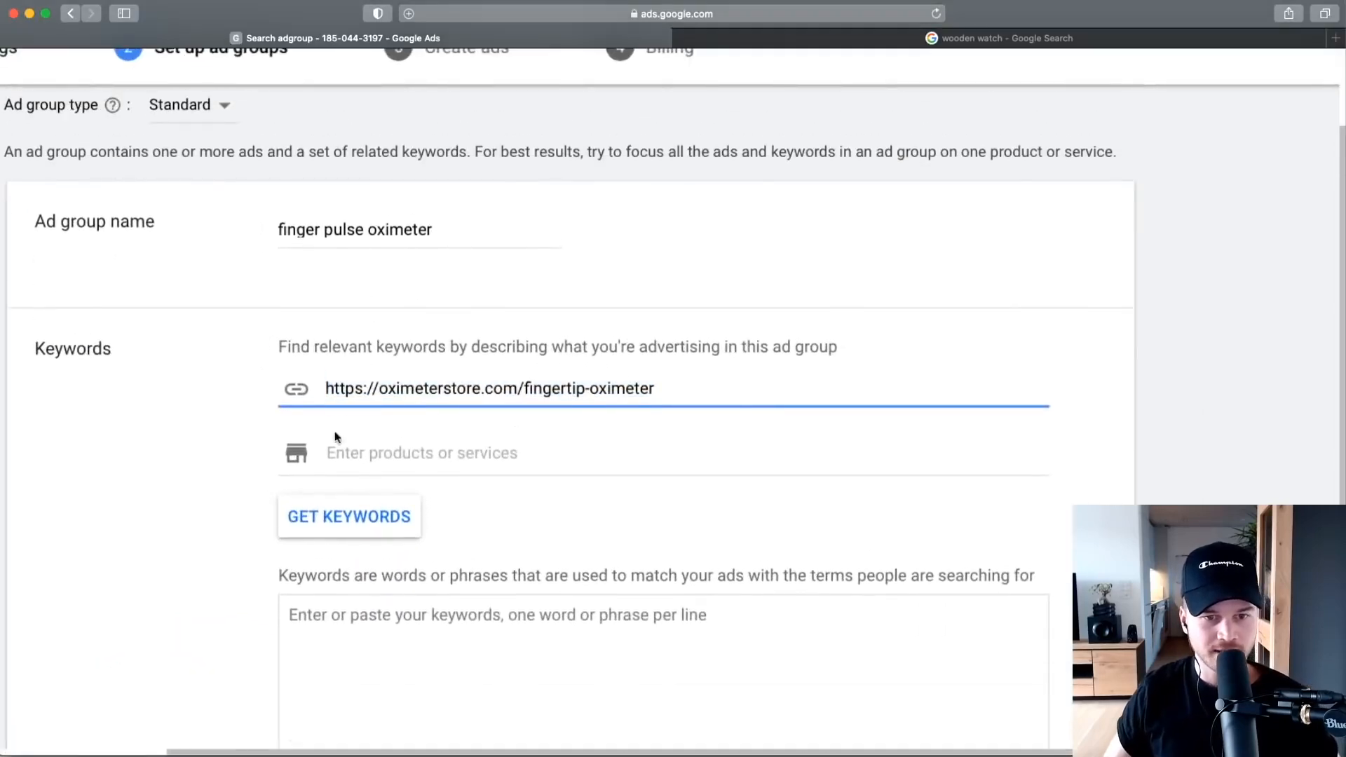
scroll(388, 385, down, 4)
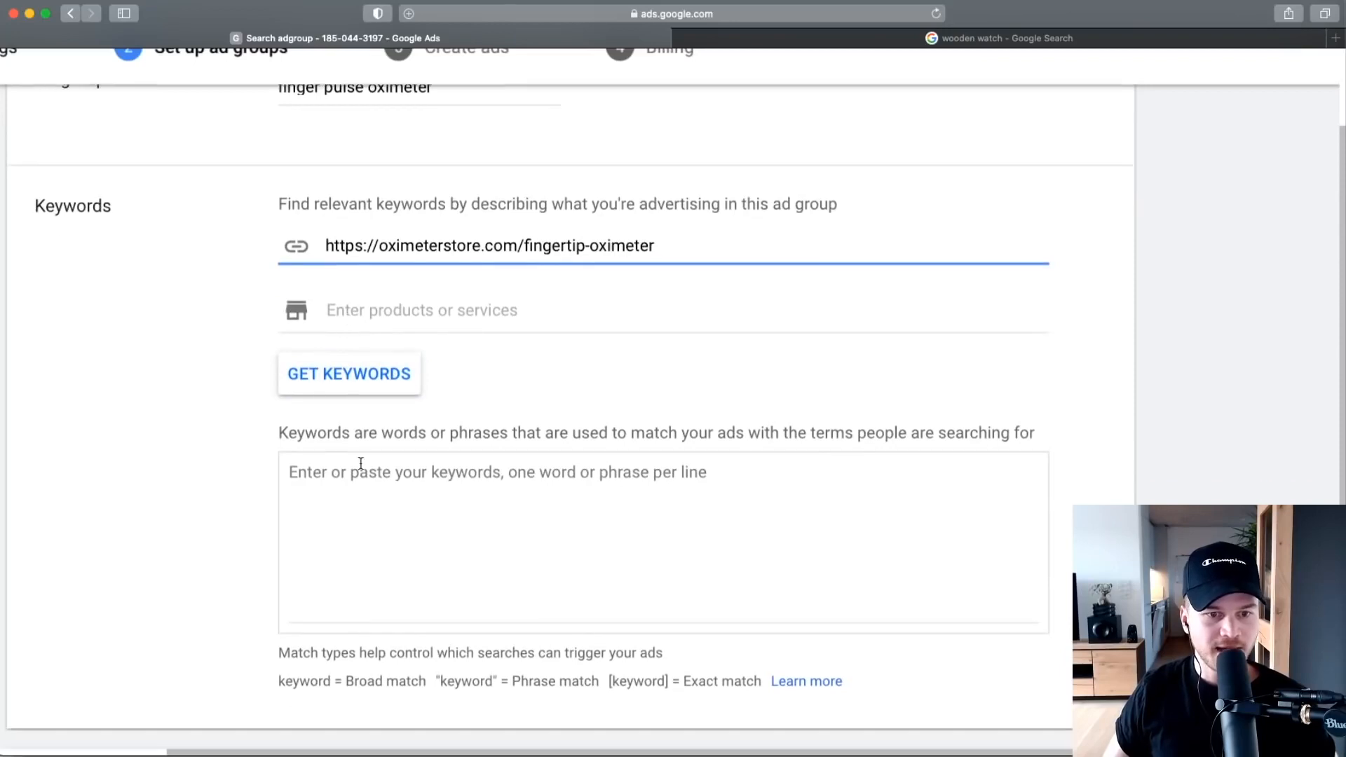
scroll(379, 474, down, 5)
Enter "finger pulse oximeter" as the first keyword of the ad group.
click(392, 489)
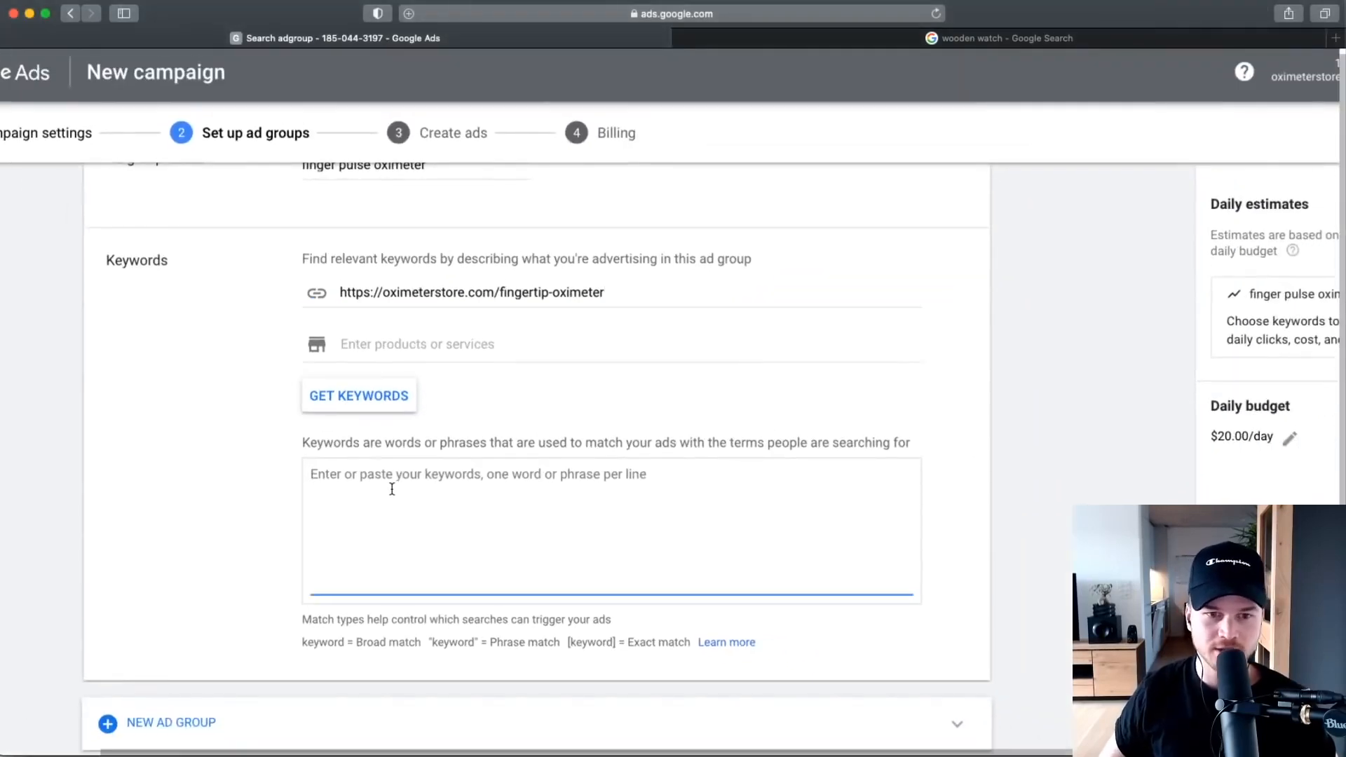
scroll(392, 489, down, 3)
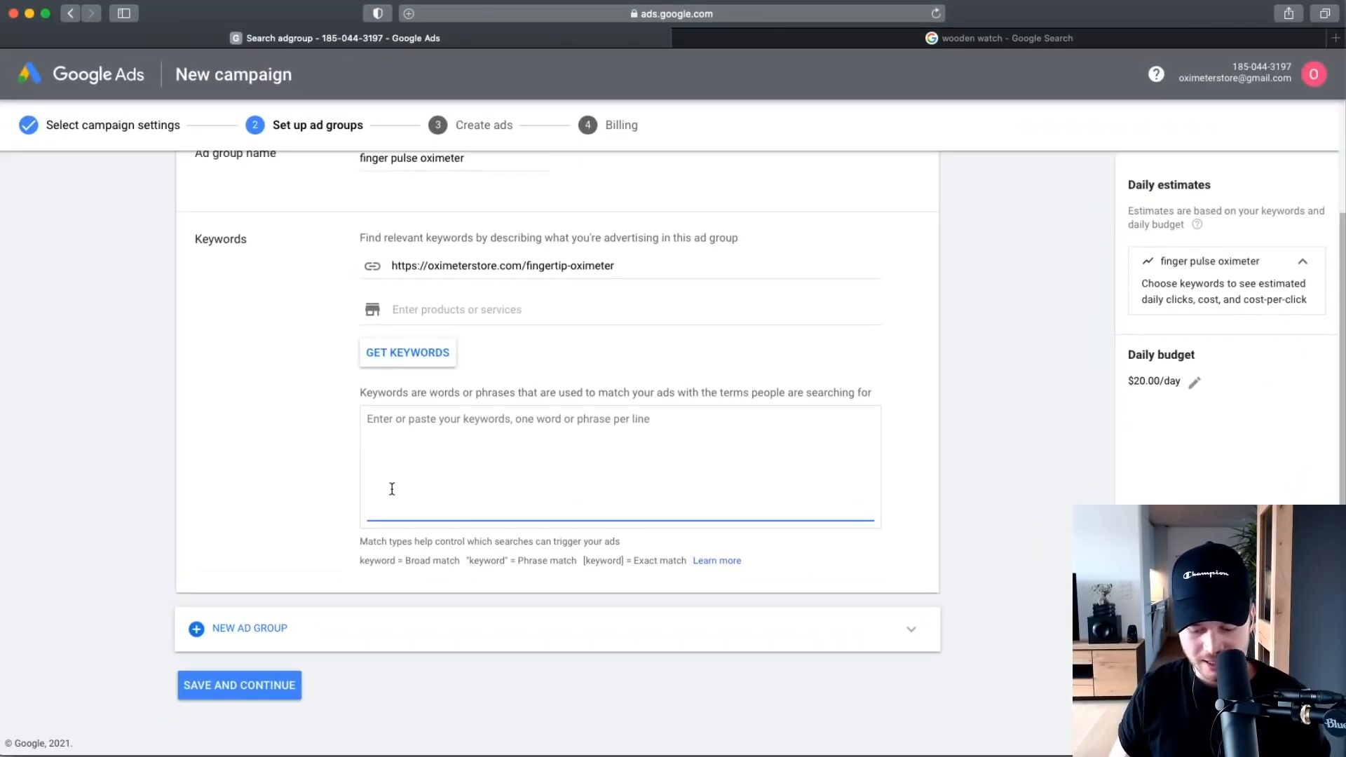
text(fn)
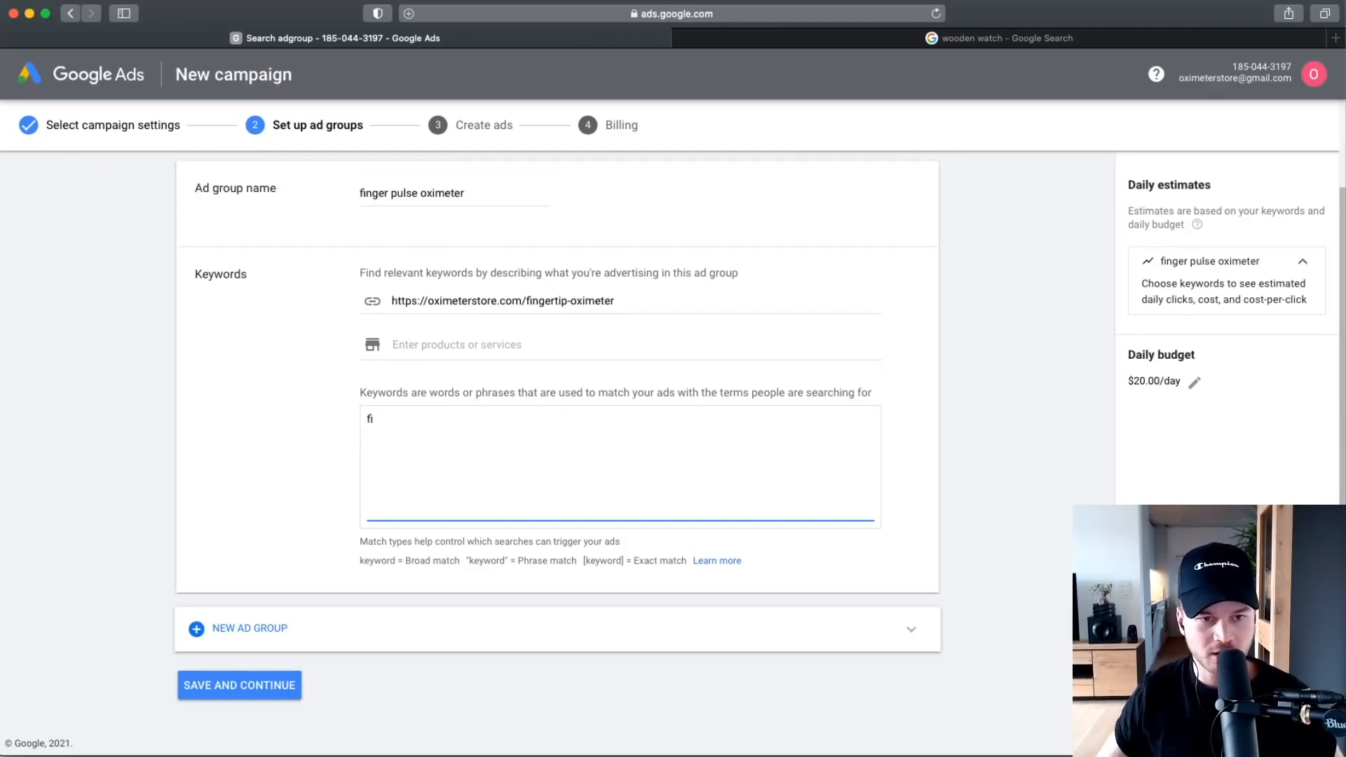
scroll(397, 427, up, 5)
text(ner o)
key(BackSpace)
key(BackSpace)
key(BackSpace)
key(BackSpace)
text(ger pulse oximeter)
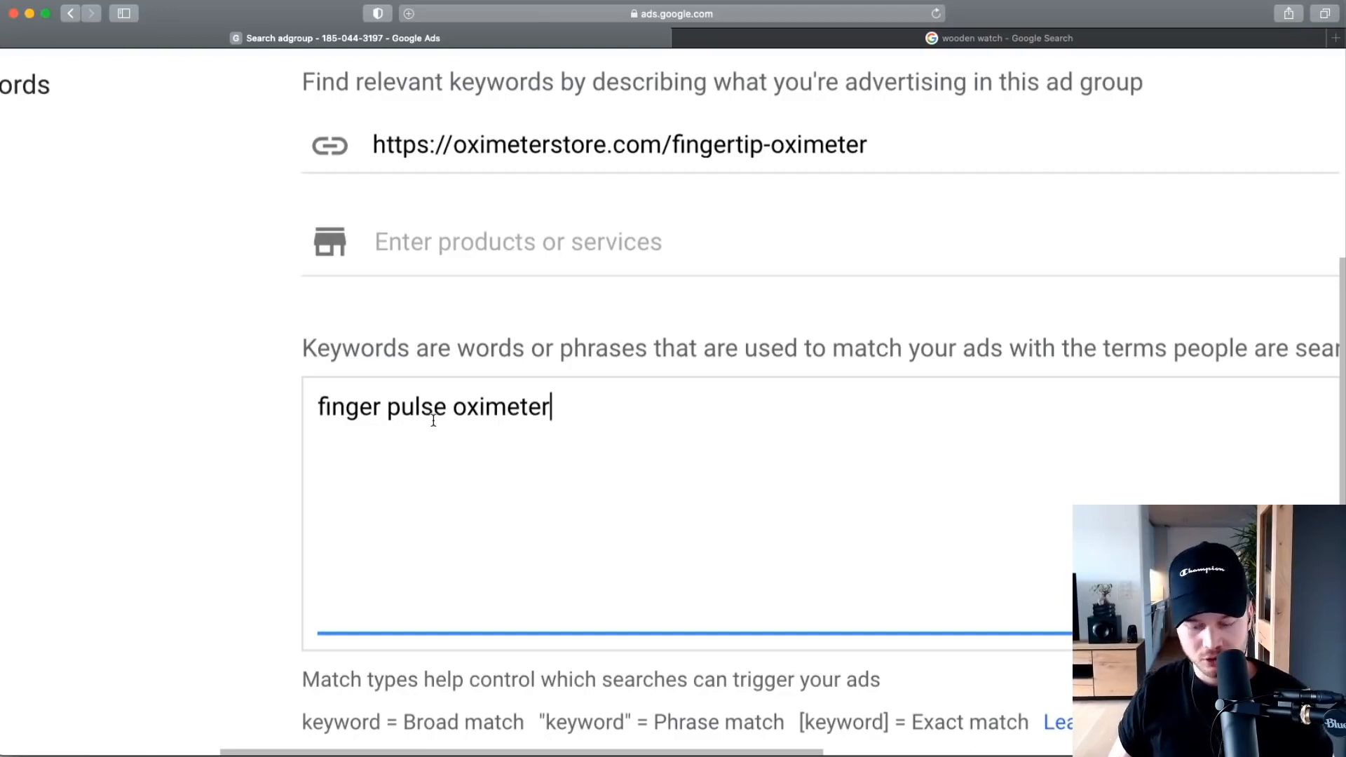
Enclose the keyword in square brackets to make it the exact match [finger pulse oximeter].
text(])
click(318, 409)
text([)
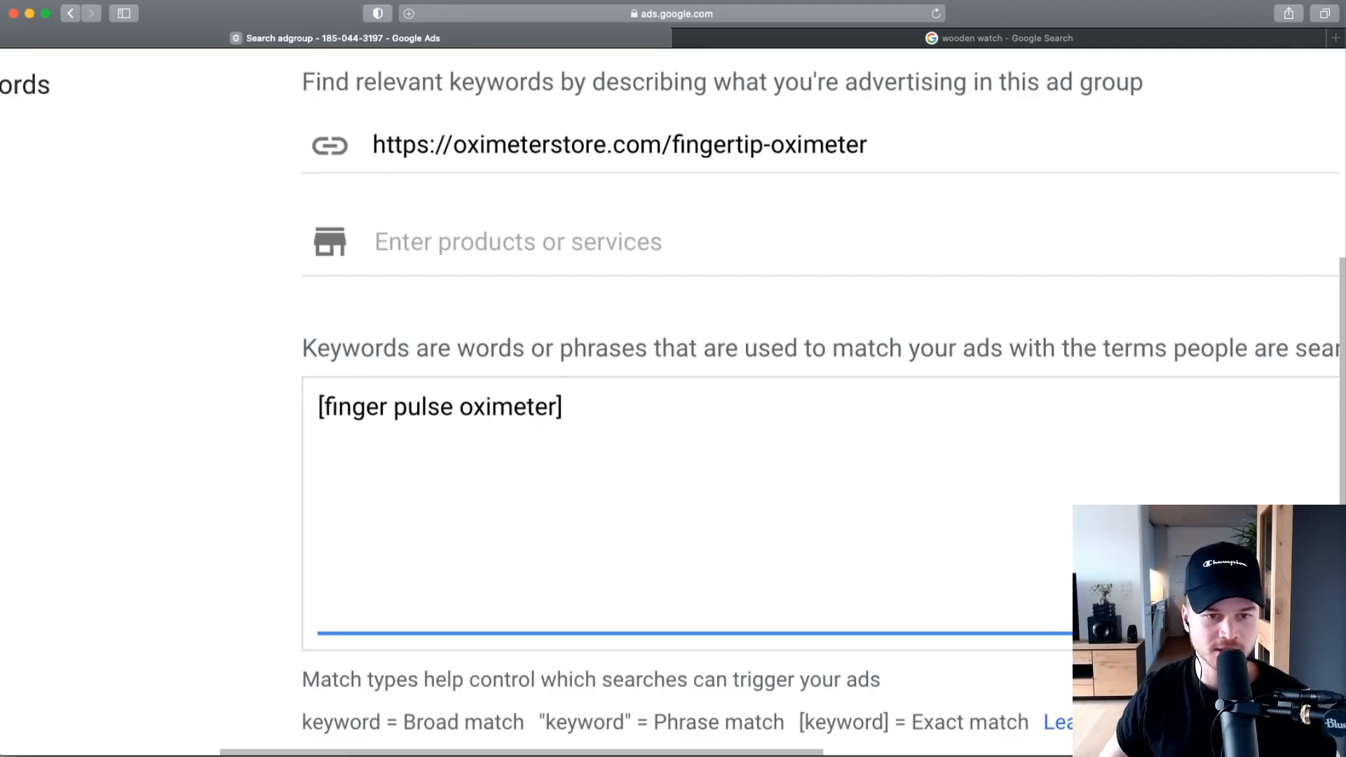
click(561, 405)
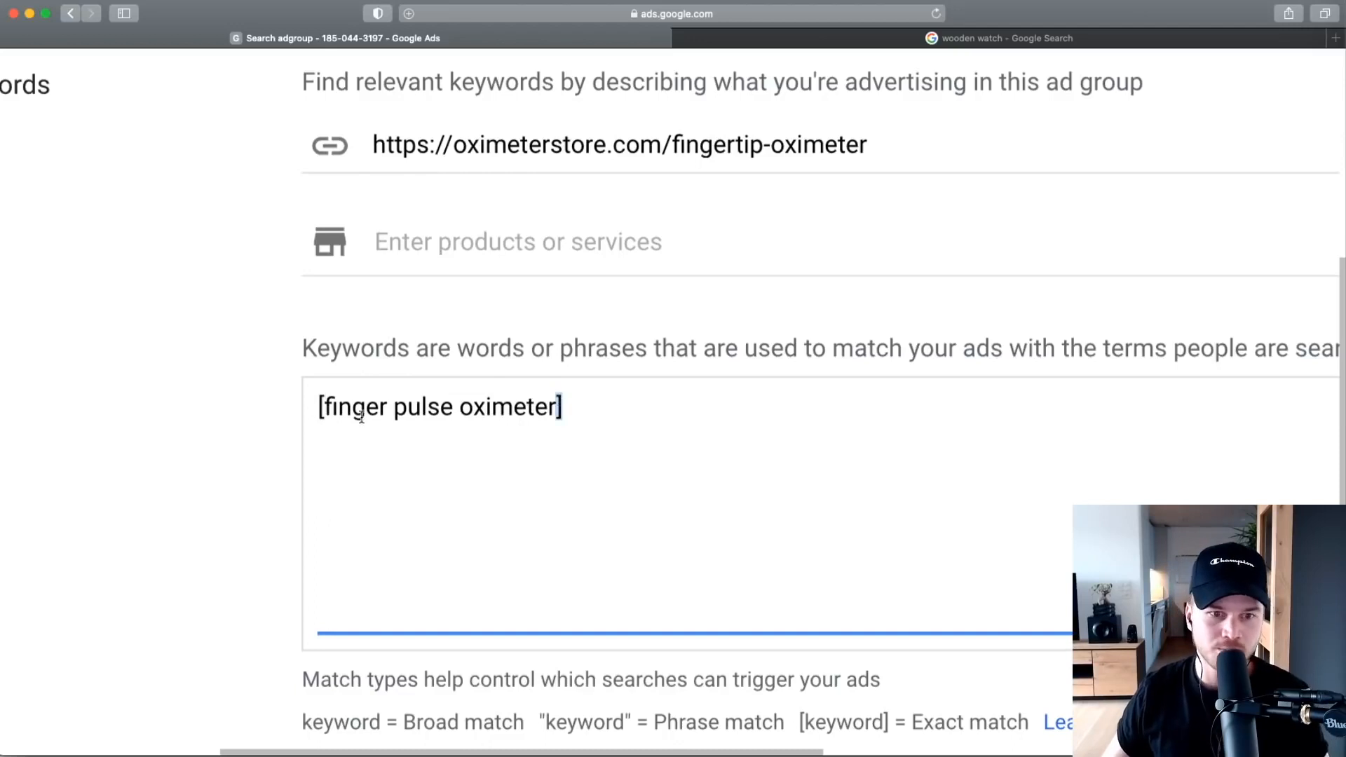
scroll(323, 413, up, 3)
drag(315, 407, 327, 406)
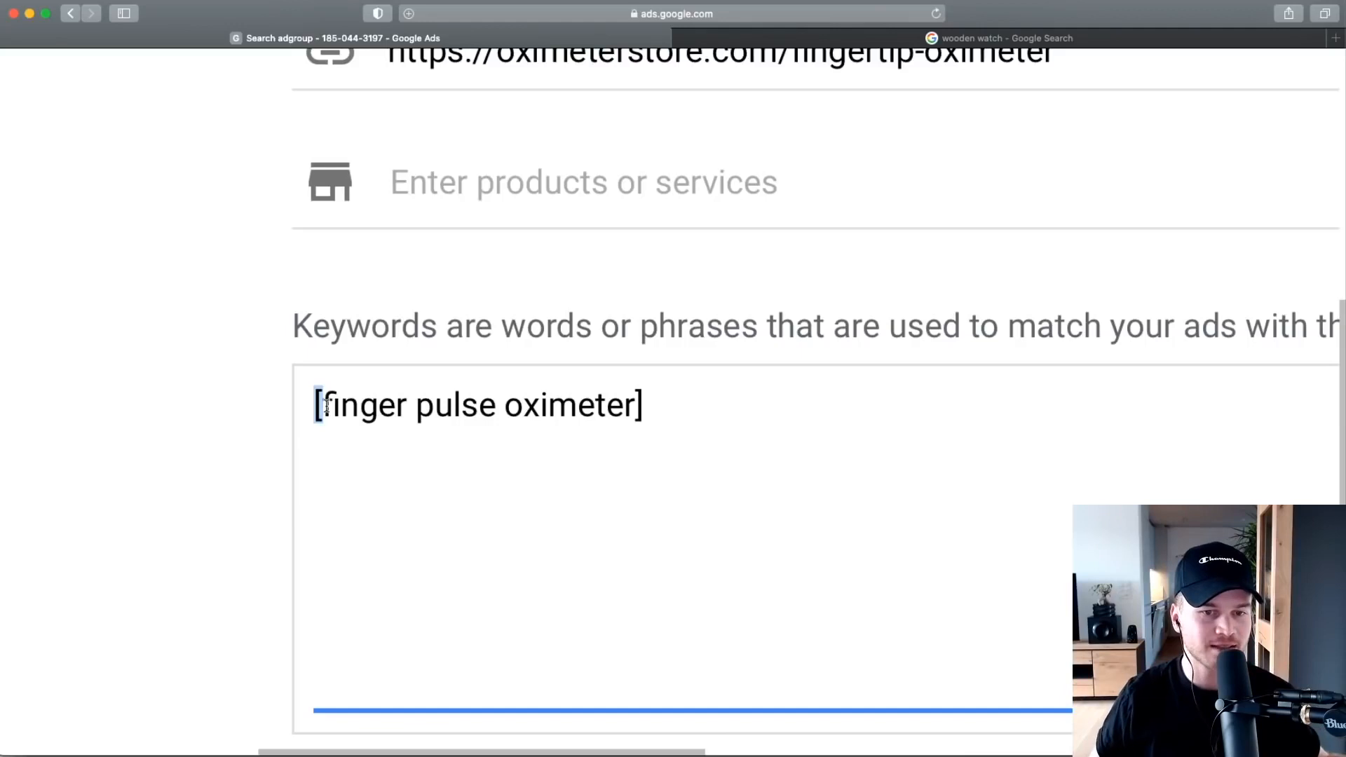
scroll(326, 405, down, 3)
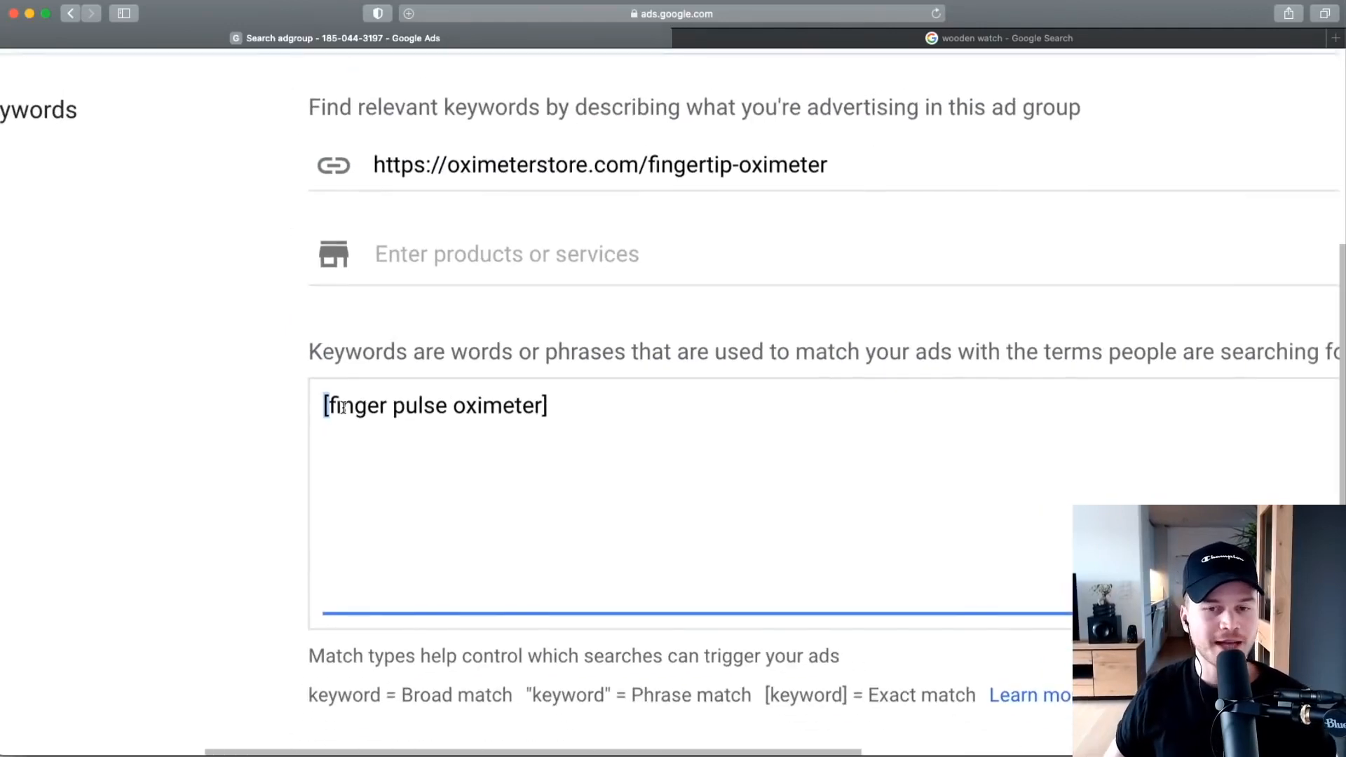
scroll(344, 408, down, 3)
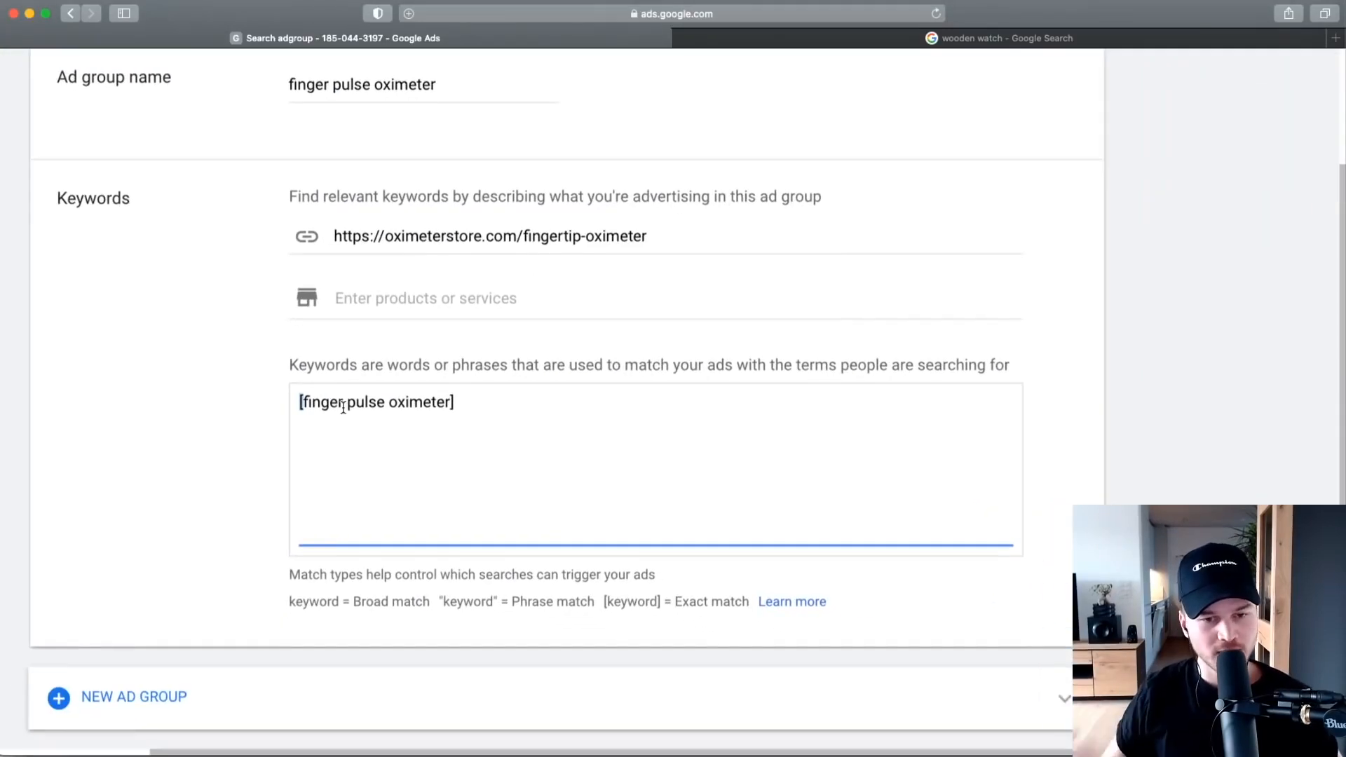
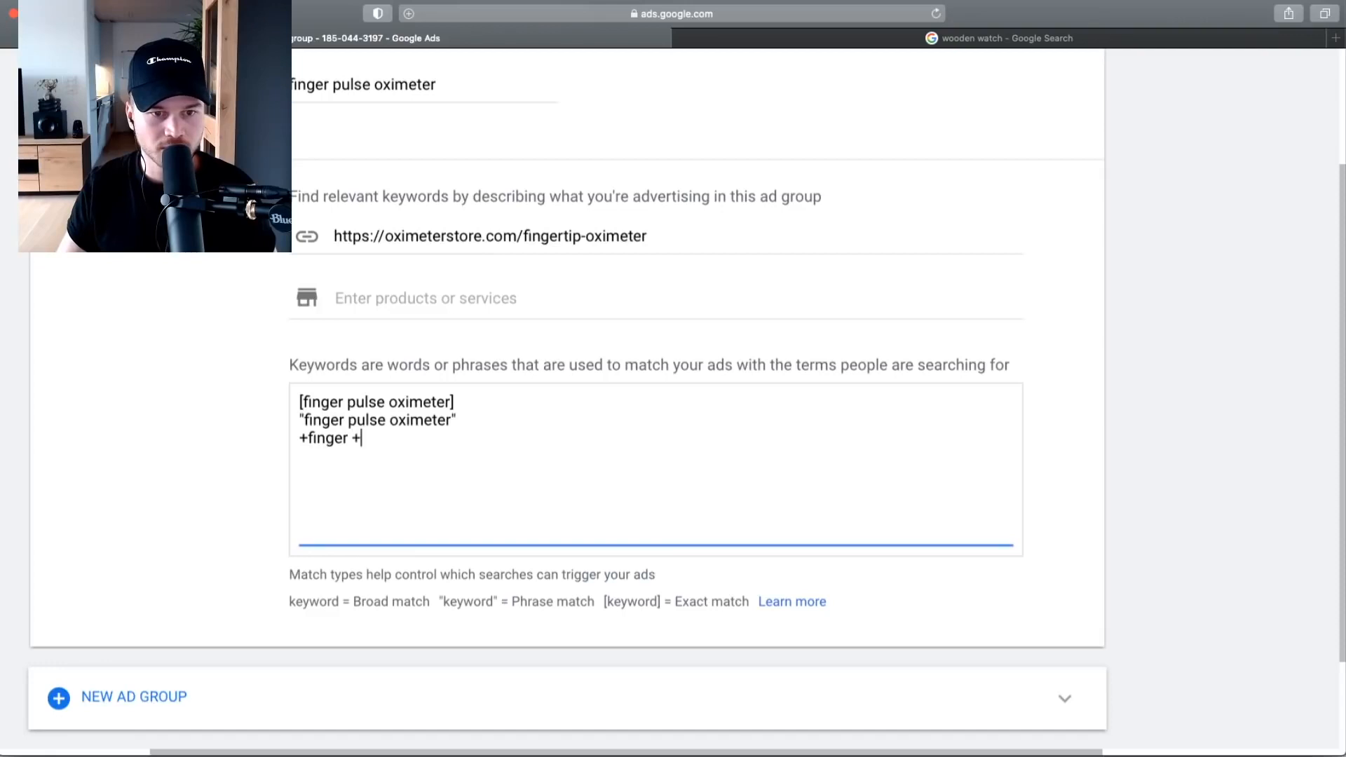
Complete the third keyword line of the ad group as +finger +pulse +oximeter.
text(ximeter)
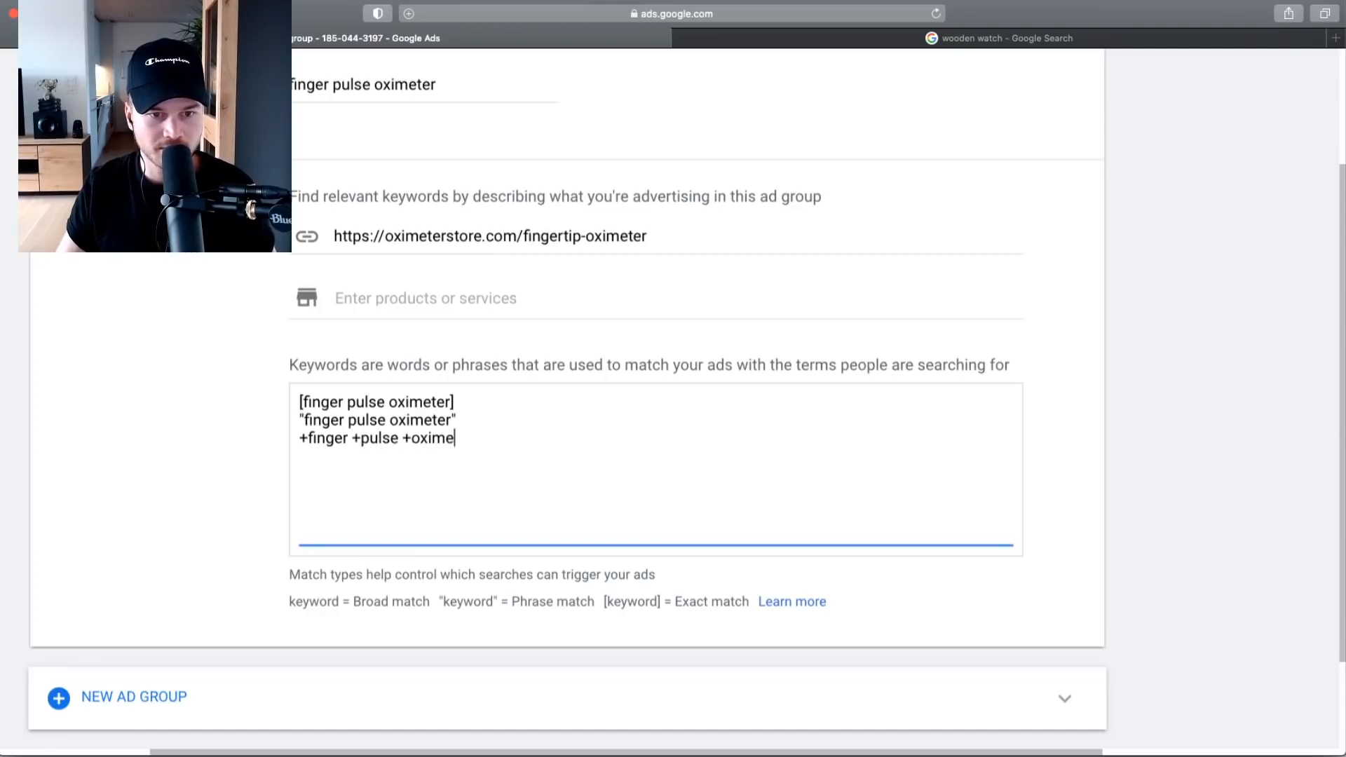
Examine the daily estimates of clicks, cost and average CPC for the ad group, and review its keyword list.
scroll(1038, 429, up, 5)
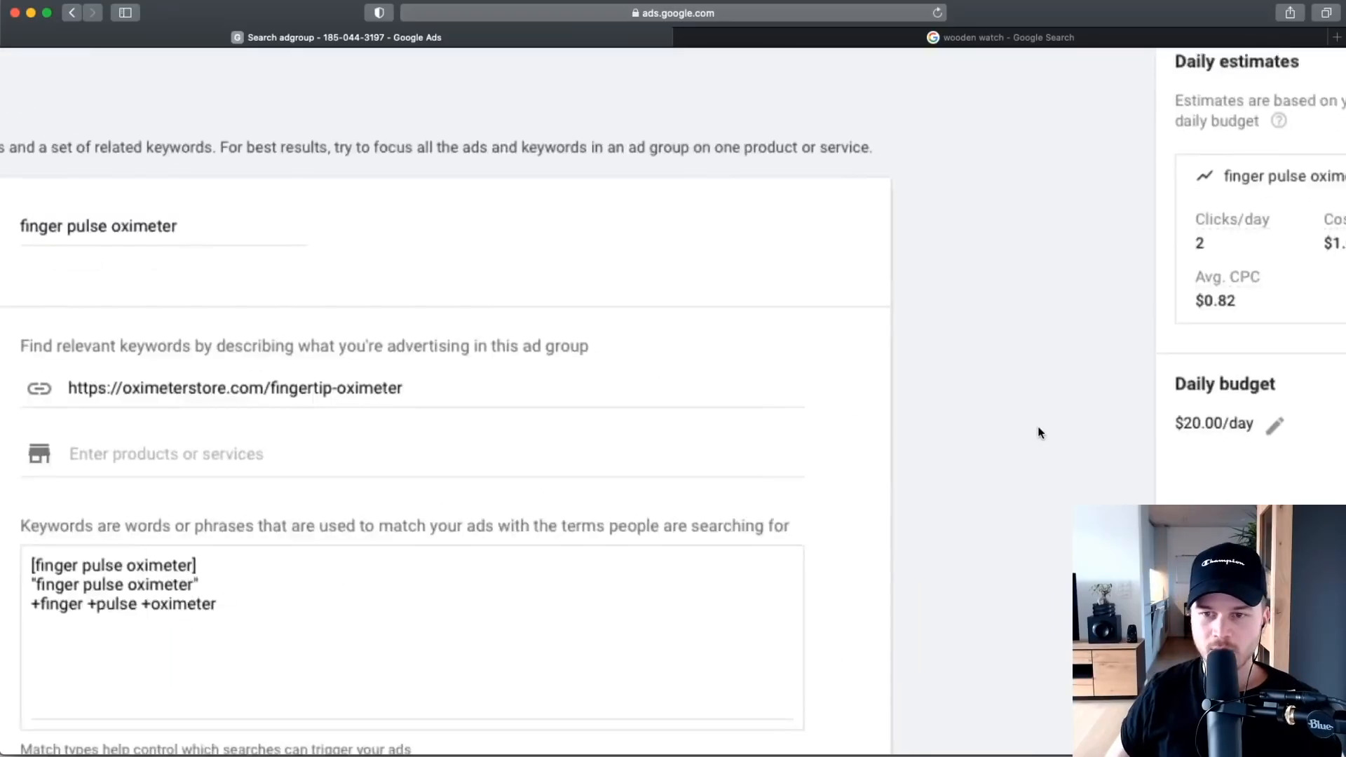
scroll(1040, 428, right, 2)
scroll(1039, 428, up, 1)
scroll(1224, 229, right, 2)
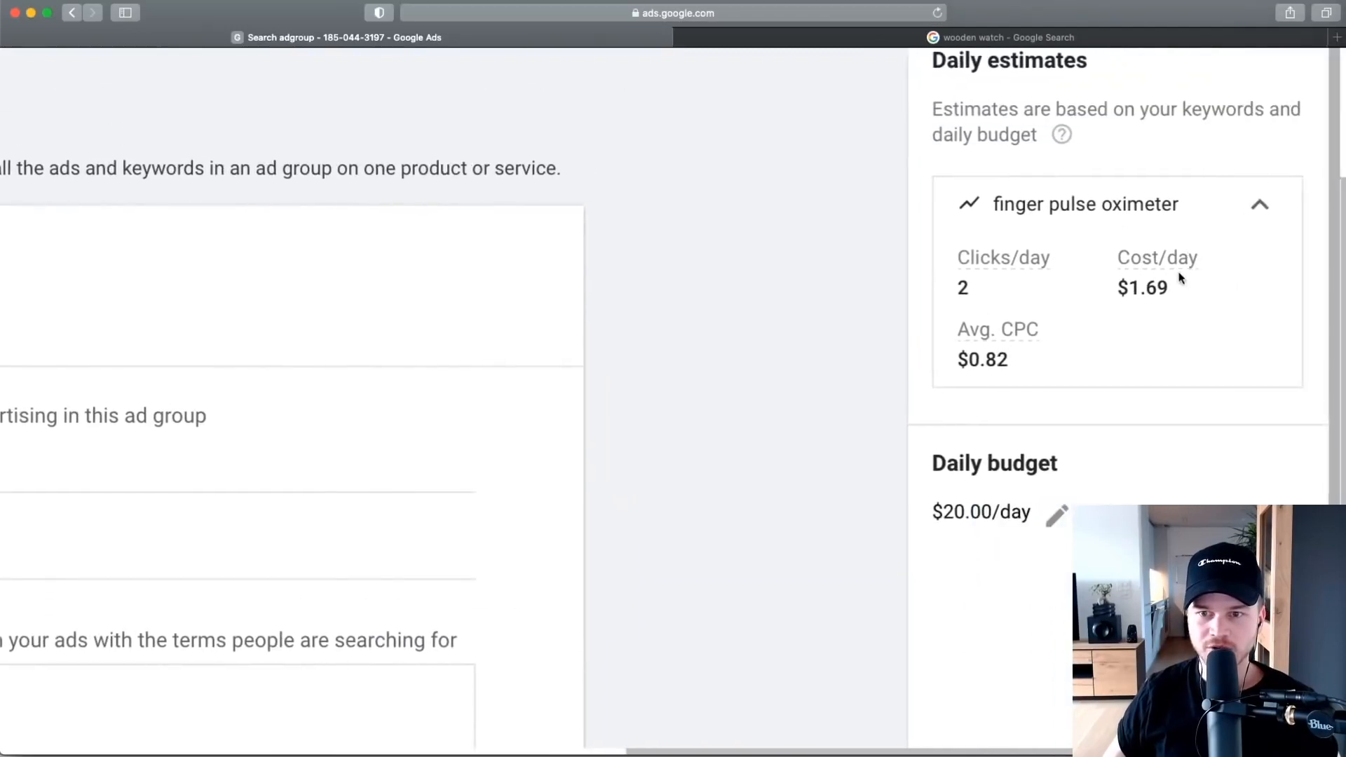
scroll(1066, 301, up, 1)
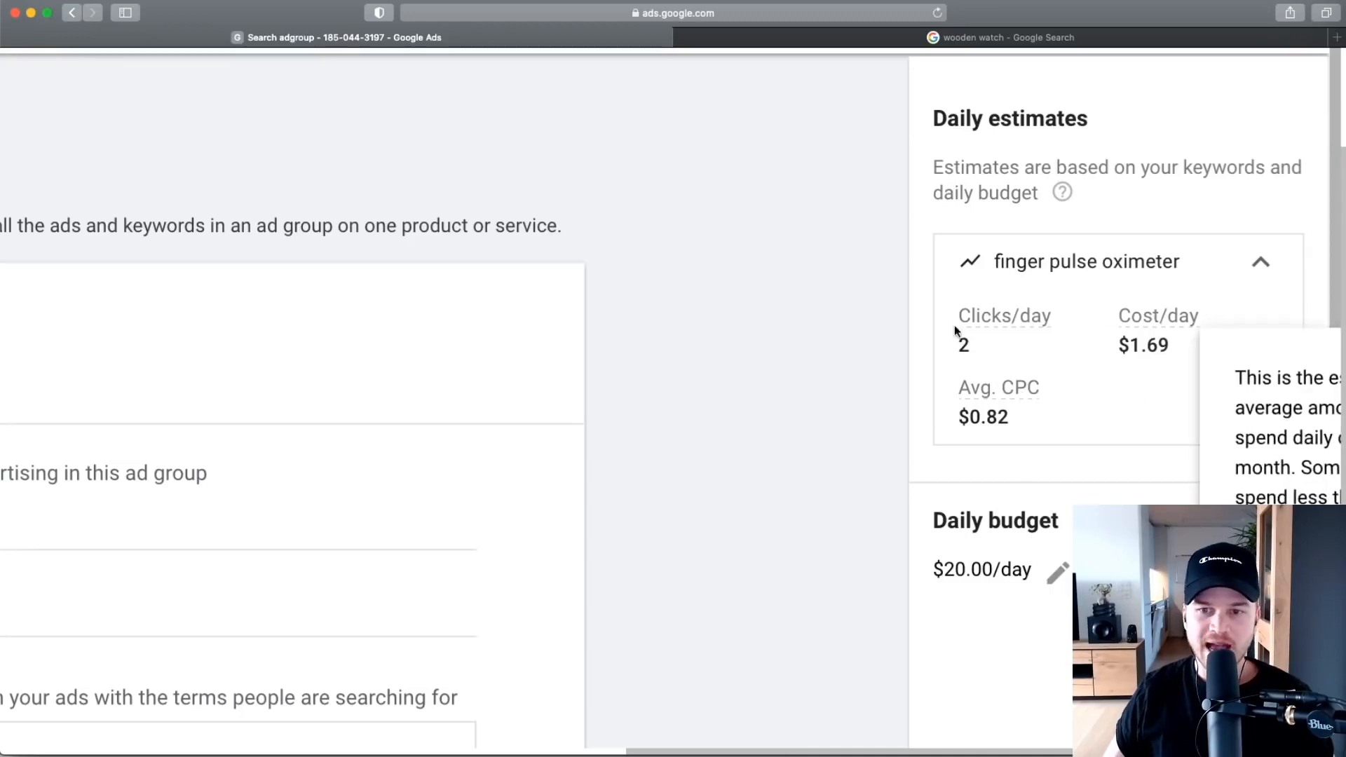
scroll(1125, 321, down, 1)
scroll(1132, 281, left, 1)
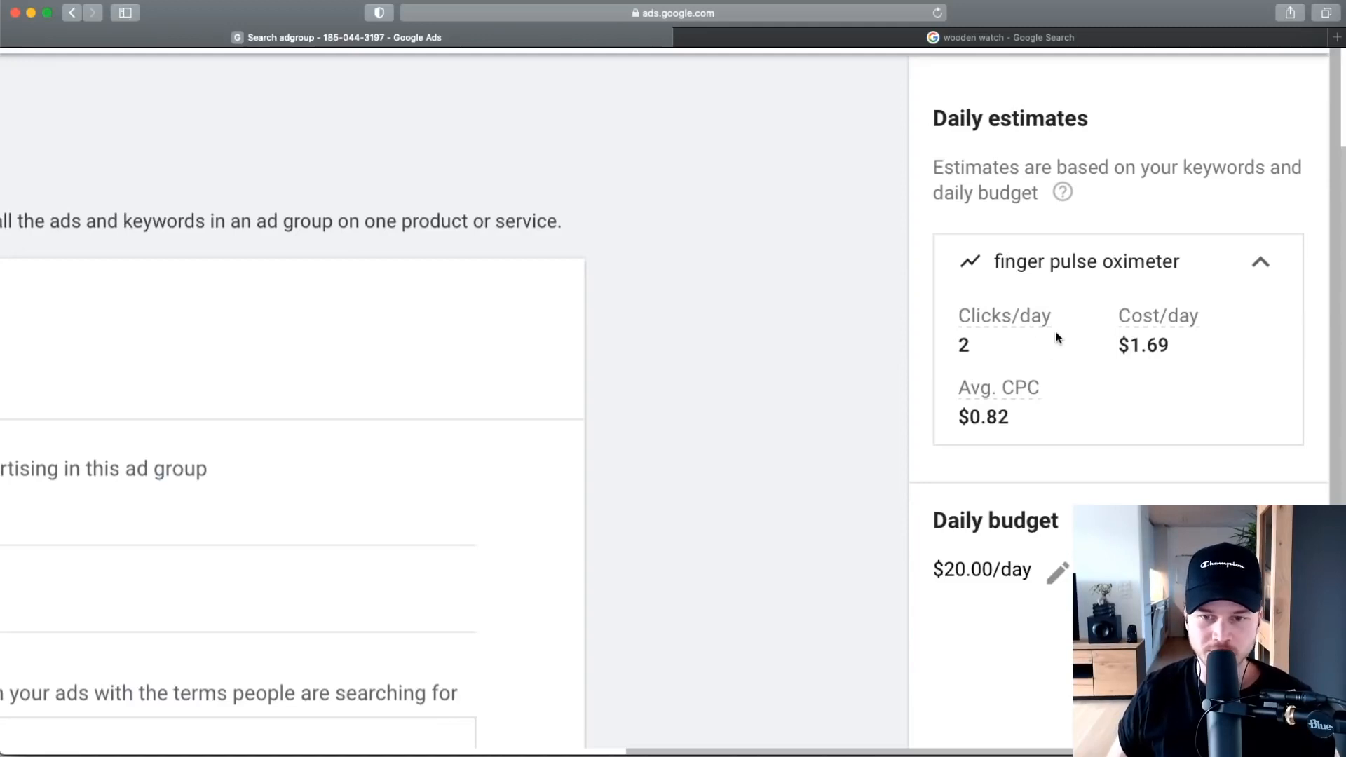
scroll(1056, 332, down, 5)
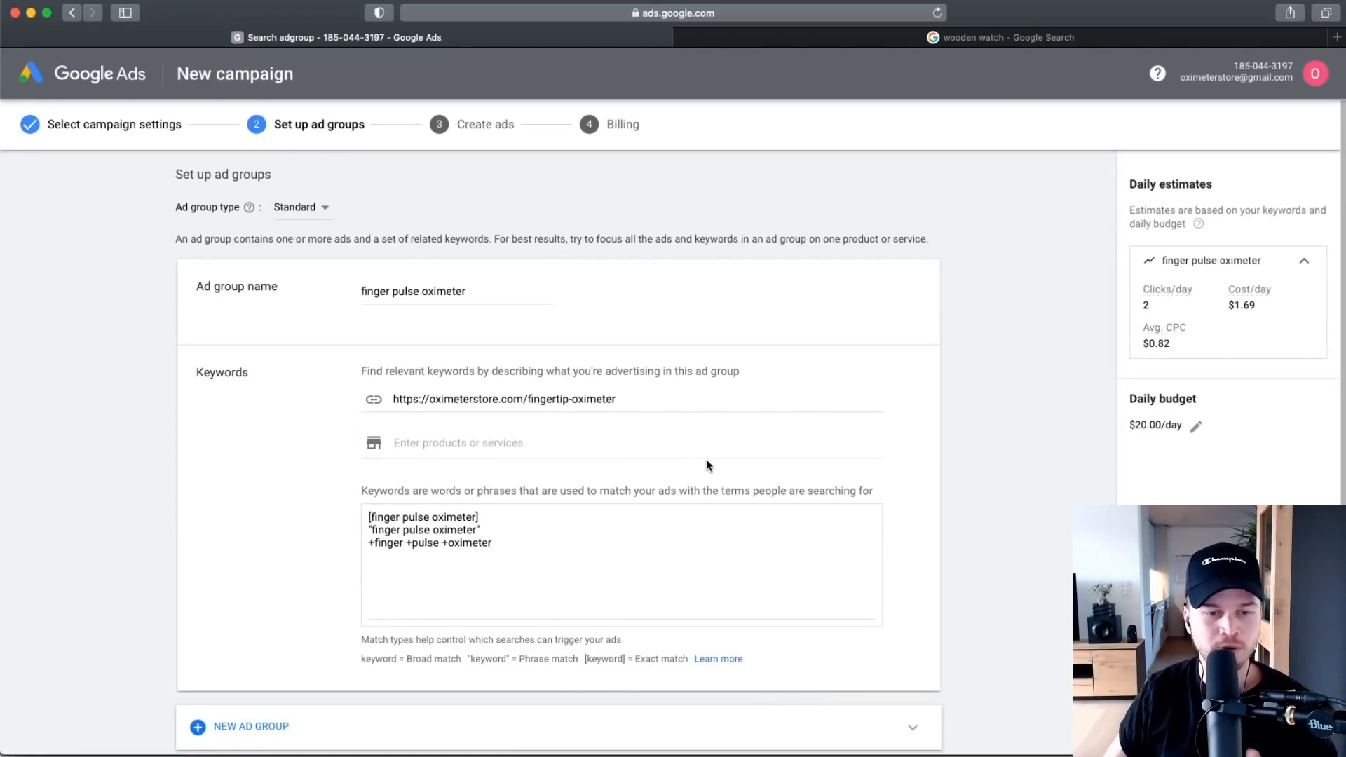
scroll(274, 417, down, 2)
scroll(222, 412, up, 2)
scroll(222, 413, down, 2)
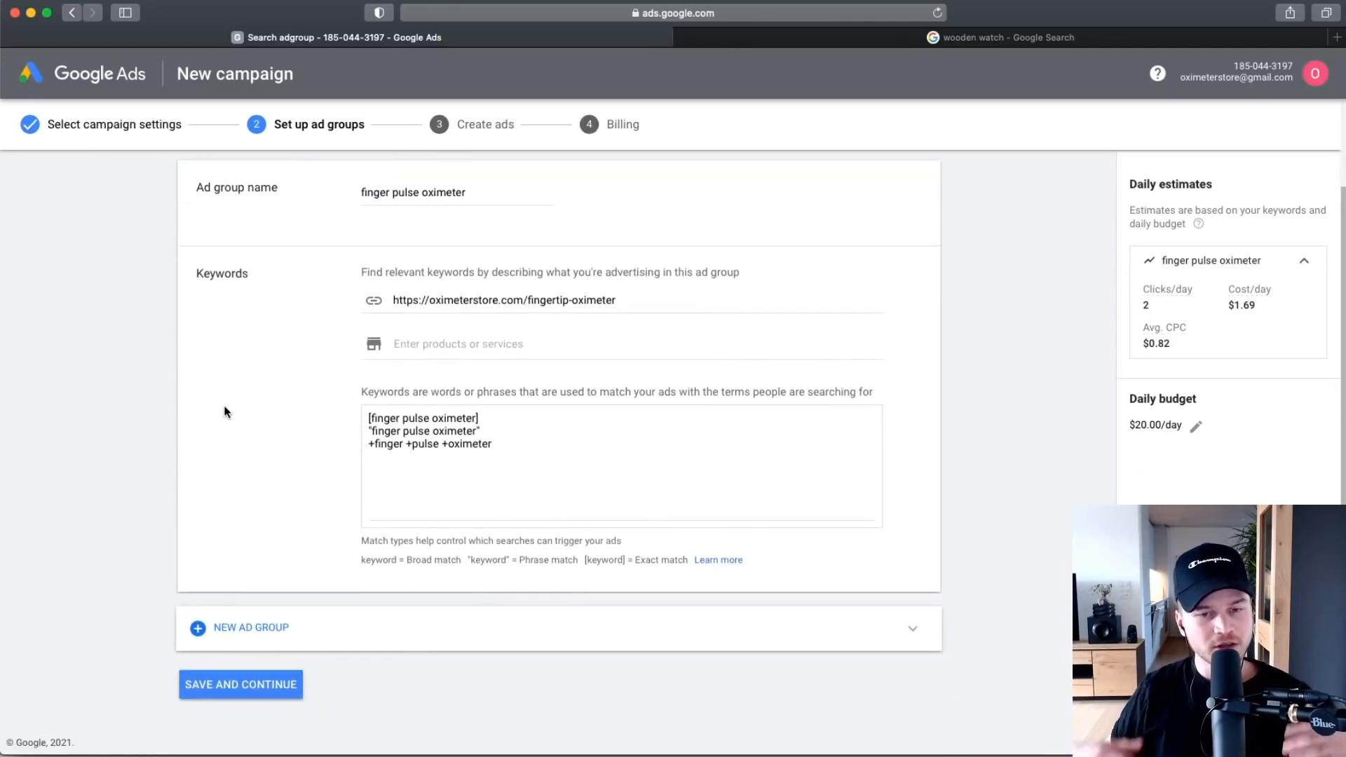
scroll(223, 408, up, 5)
scroll(269, 383, down, 1)
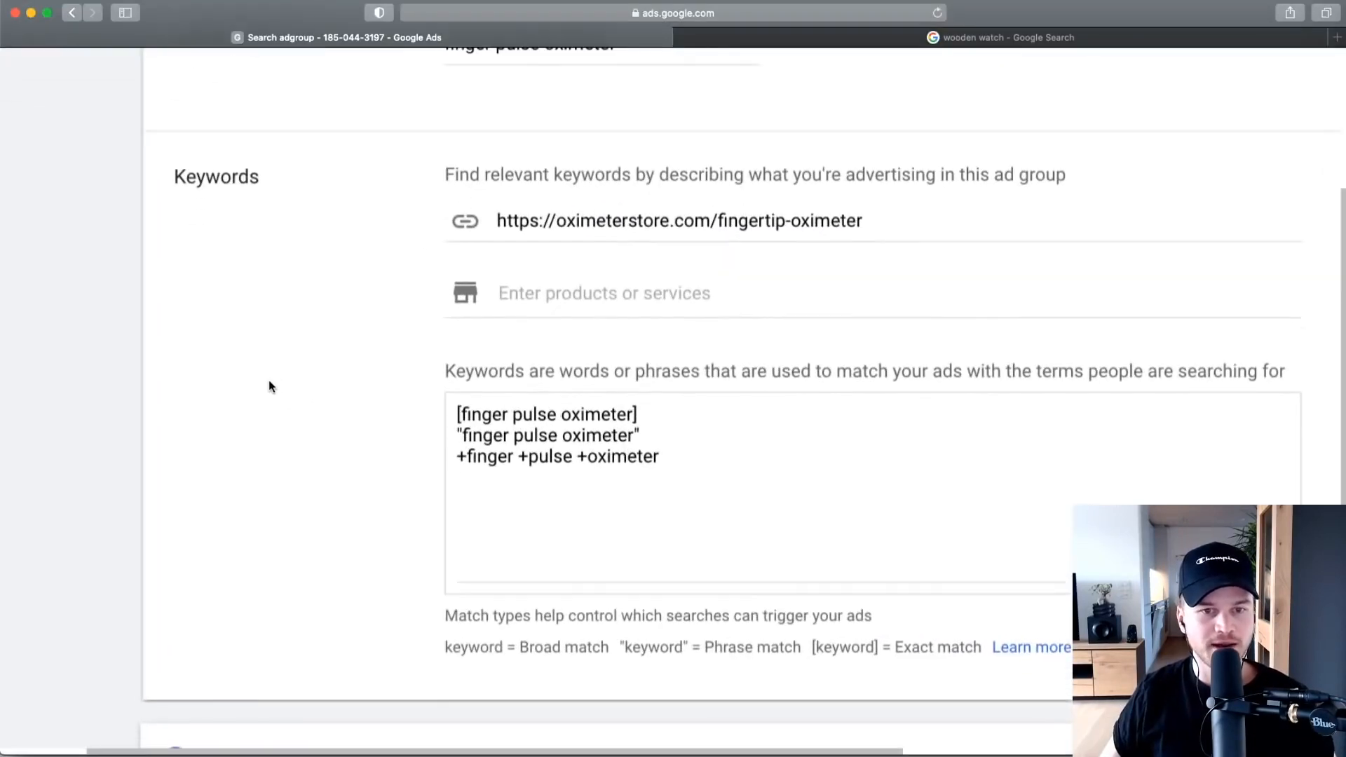
Add a second ad group below the first one and name it "oxygen monitor".
scroll(262, 389, down, 1)
scroll(313, 466, down, 5)
click(215, 631)
scroll(414, 263, up, 2)
drag(442, 293, 347, 289)
text(oxygen montior)
key(BackSpace)
text(or)
click(425, 279)
text(i)
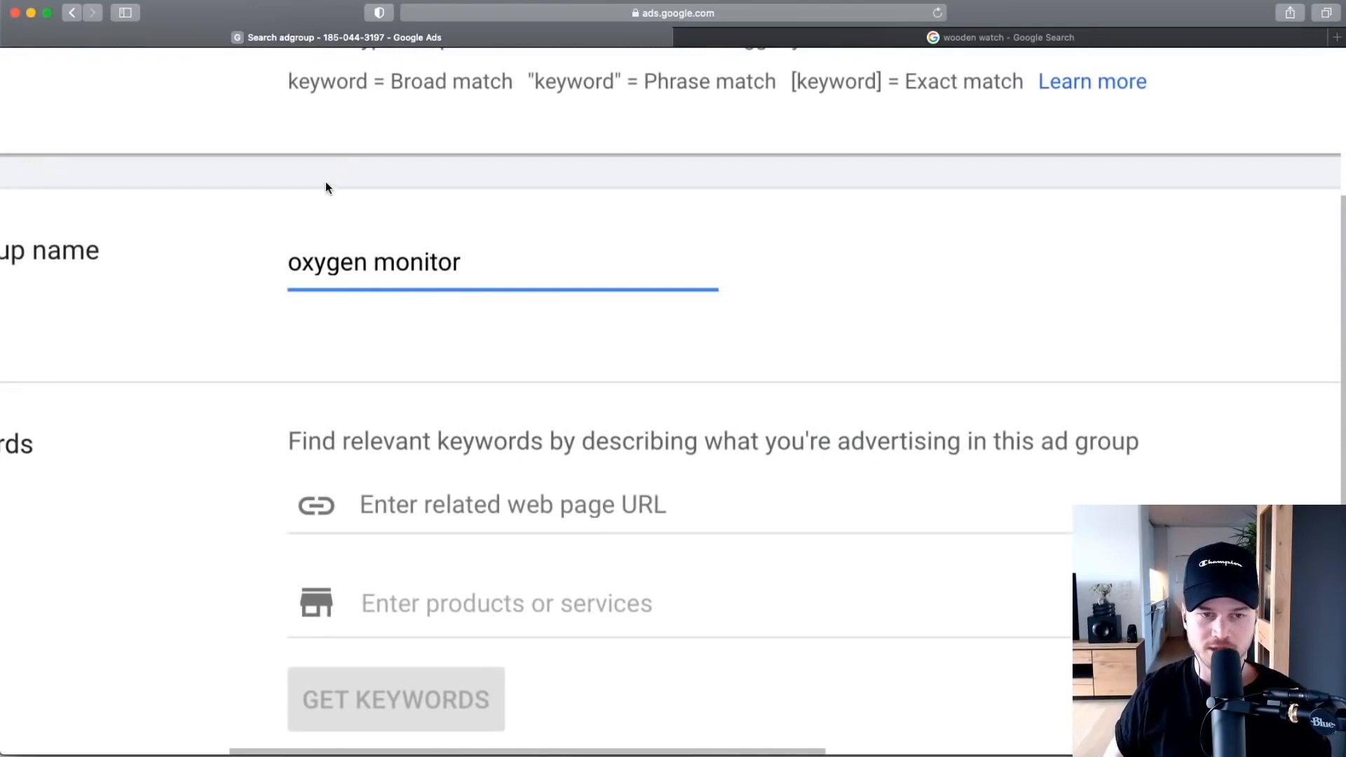
scroll(469, 293, down, 5)
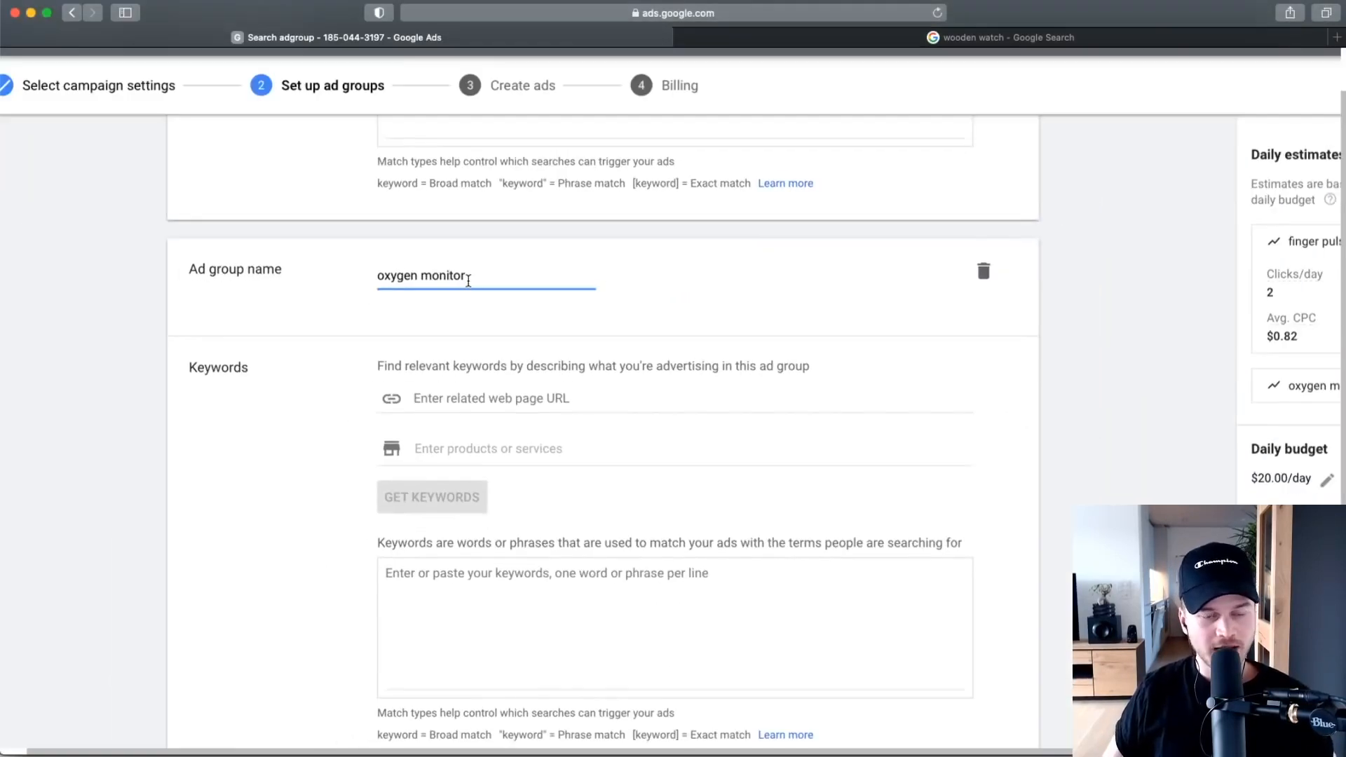
drag(472, 279, 346, 265)
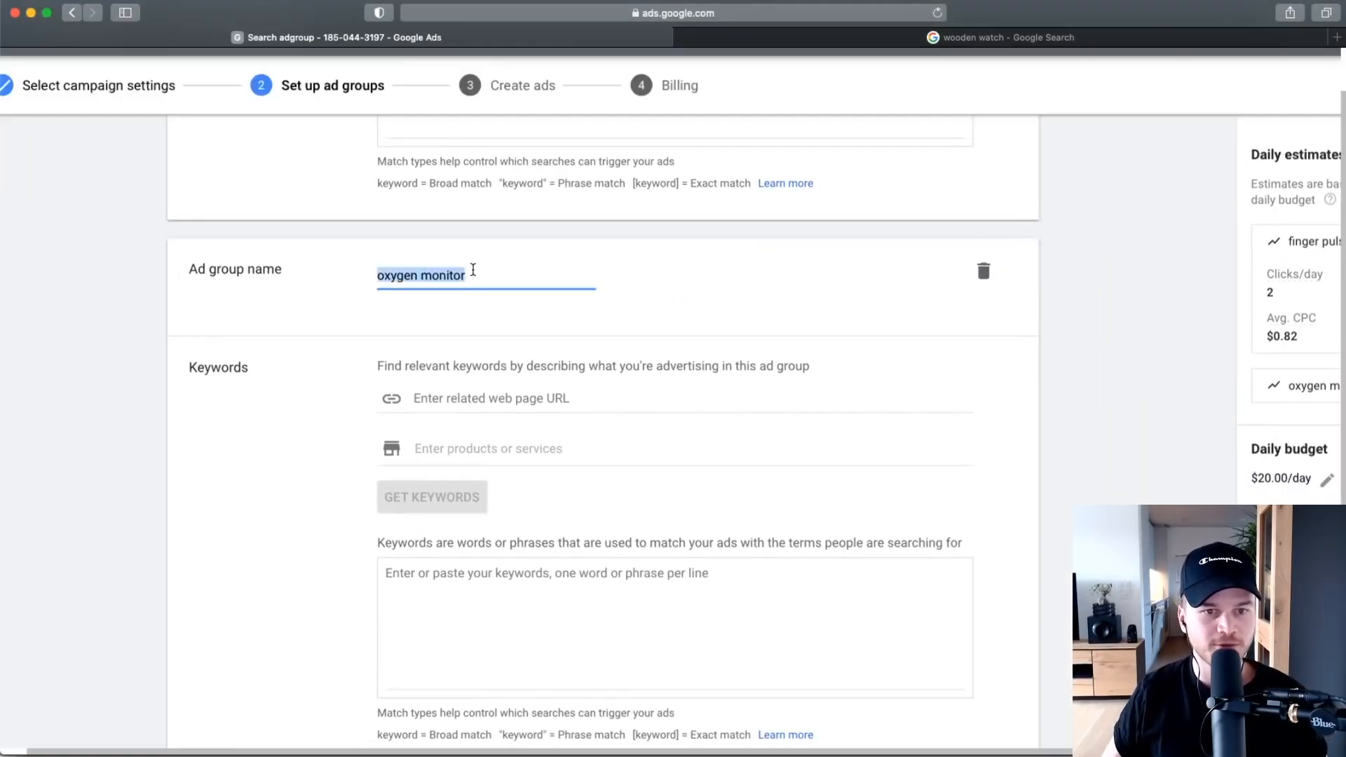
click(473, 272)
scroll(210, 319, down, 1)
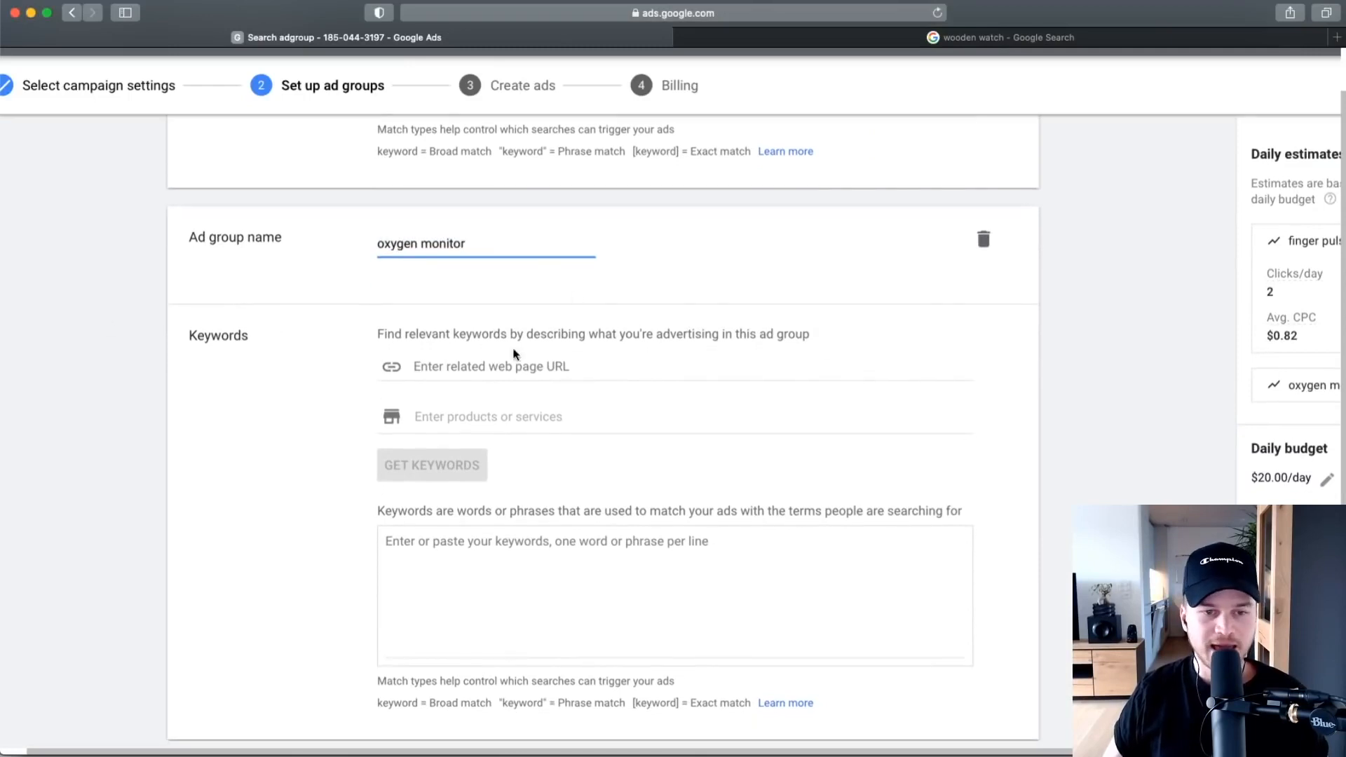
scroll(368, 400, down, 2)
scroll(434, 305, up, 3)
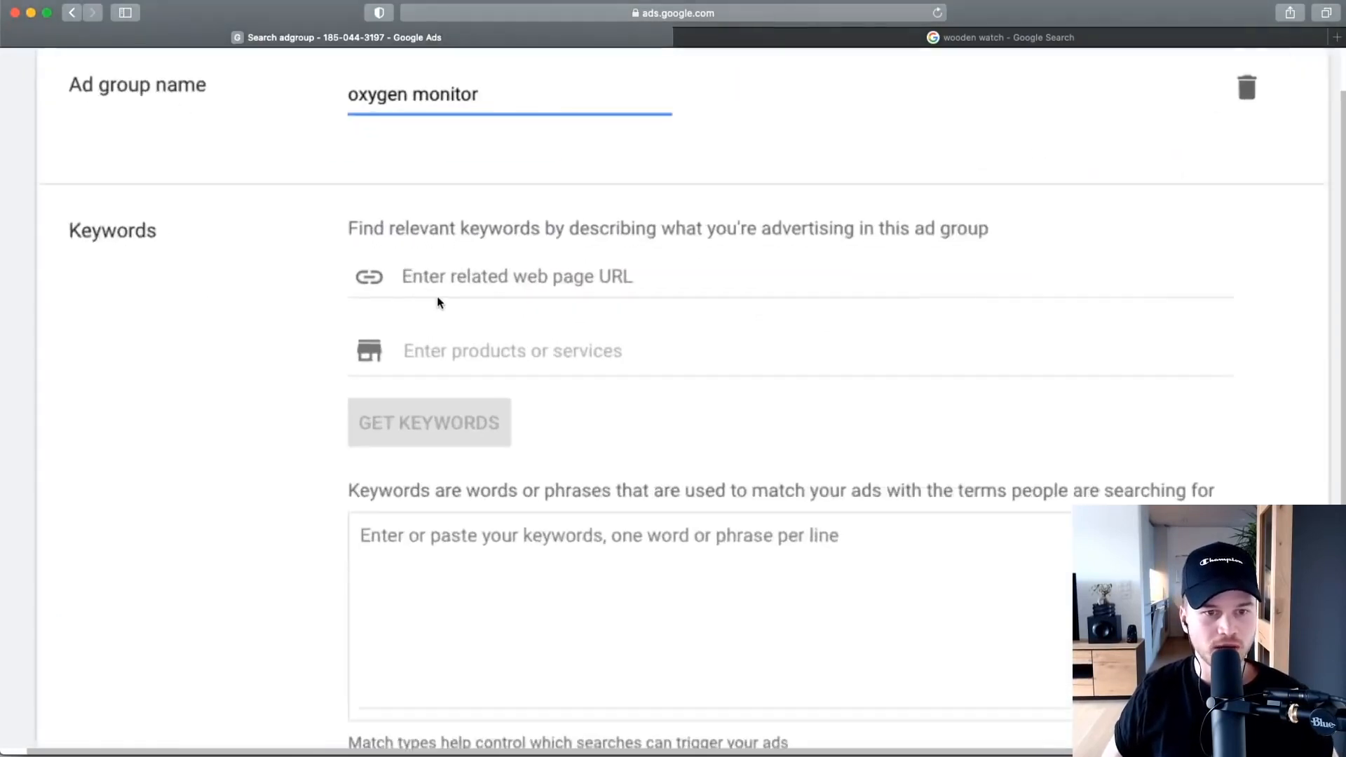
Enter [oxygen monitor] as the exact match keyword of the second ad group.
click(460, 274)
scroll(460, 186, down, 5)
click(432, 300)
text([)
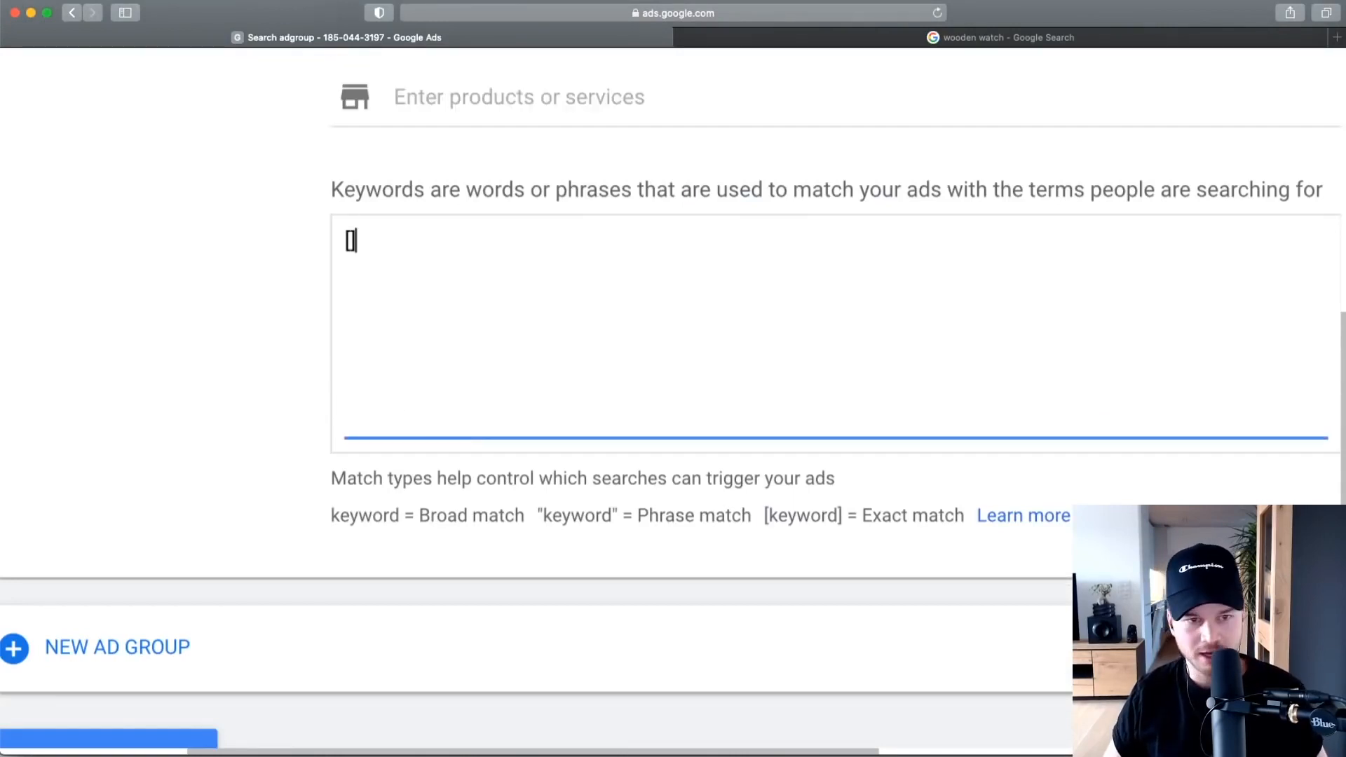
text(oxygen montir)
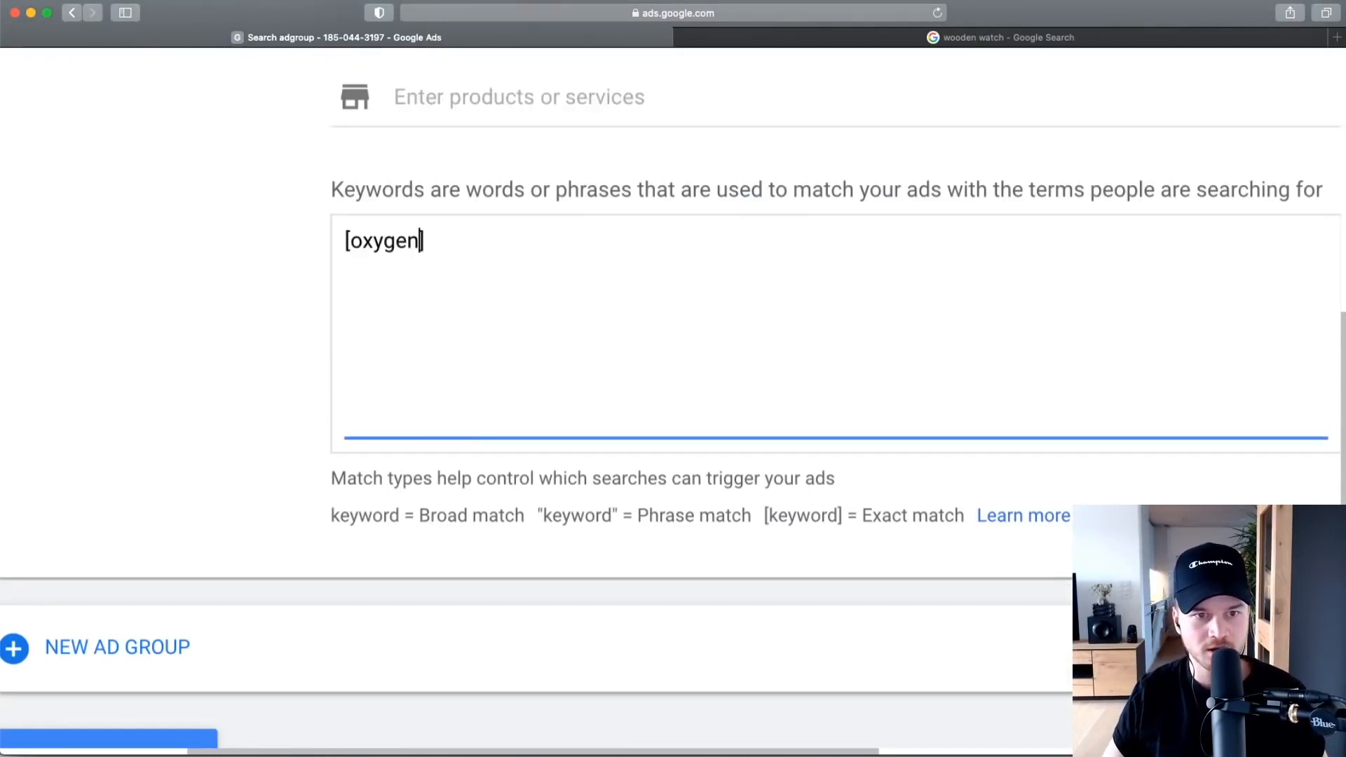
key(BackSpace)
key(BackSpace)
text(r)
key(BackSpace)
key(BackSpace)
text(u)
key(BackSpace)
text(itor)
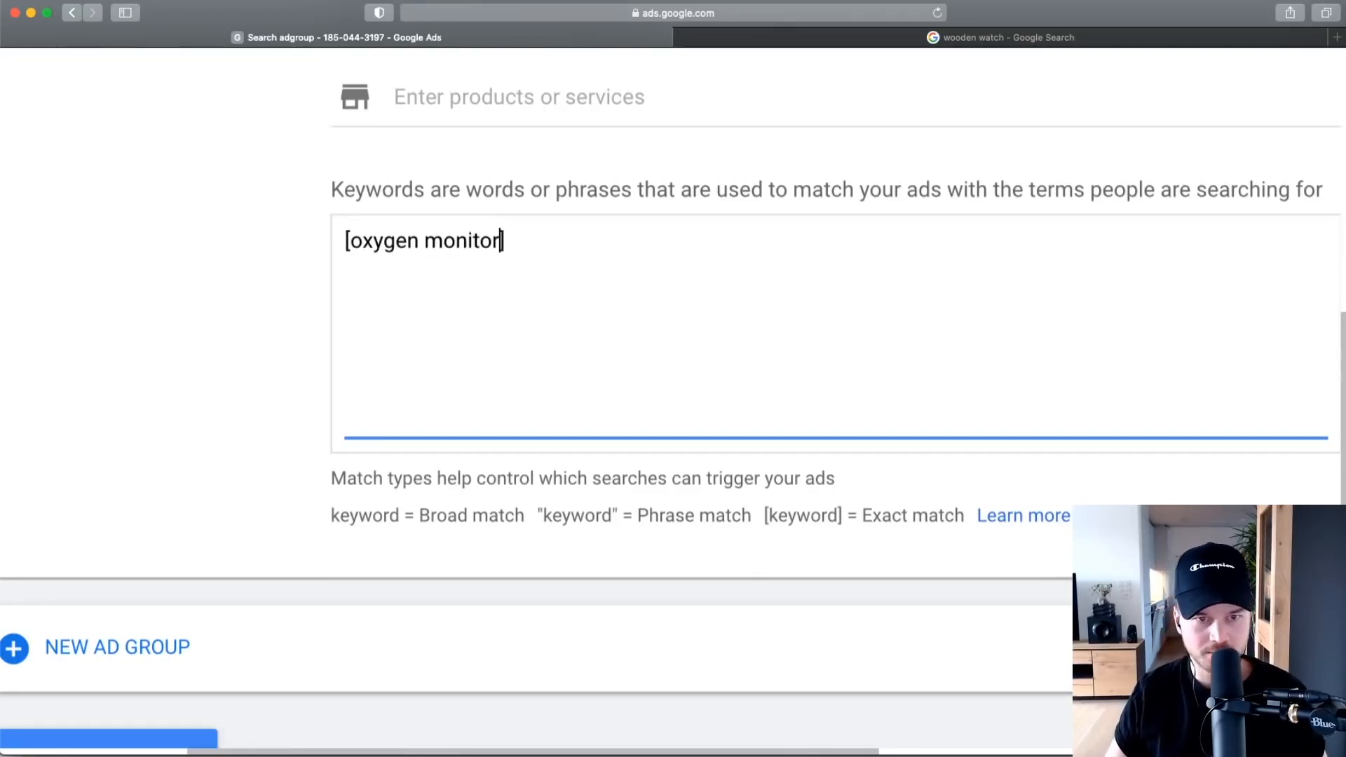
key(Return)
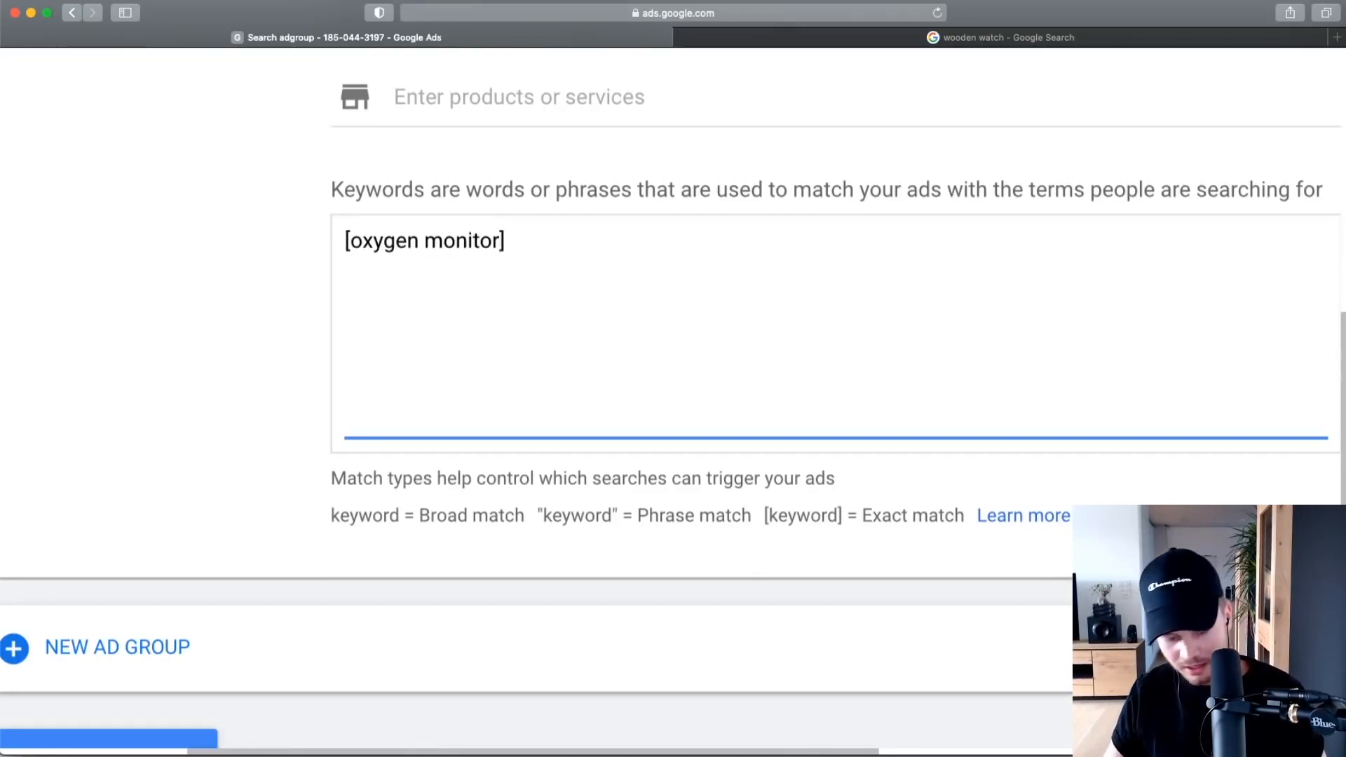
Start a phrase match line with "oxygen, and clear the whole keyword list of the second ad group.
text("oxygen o)
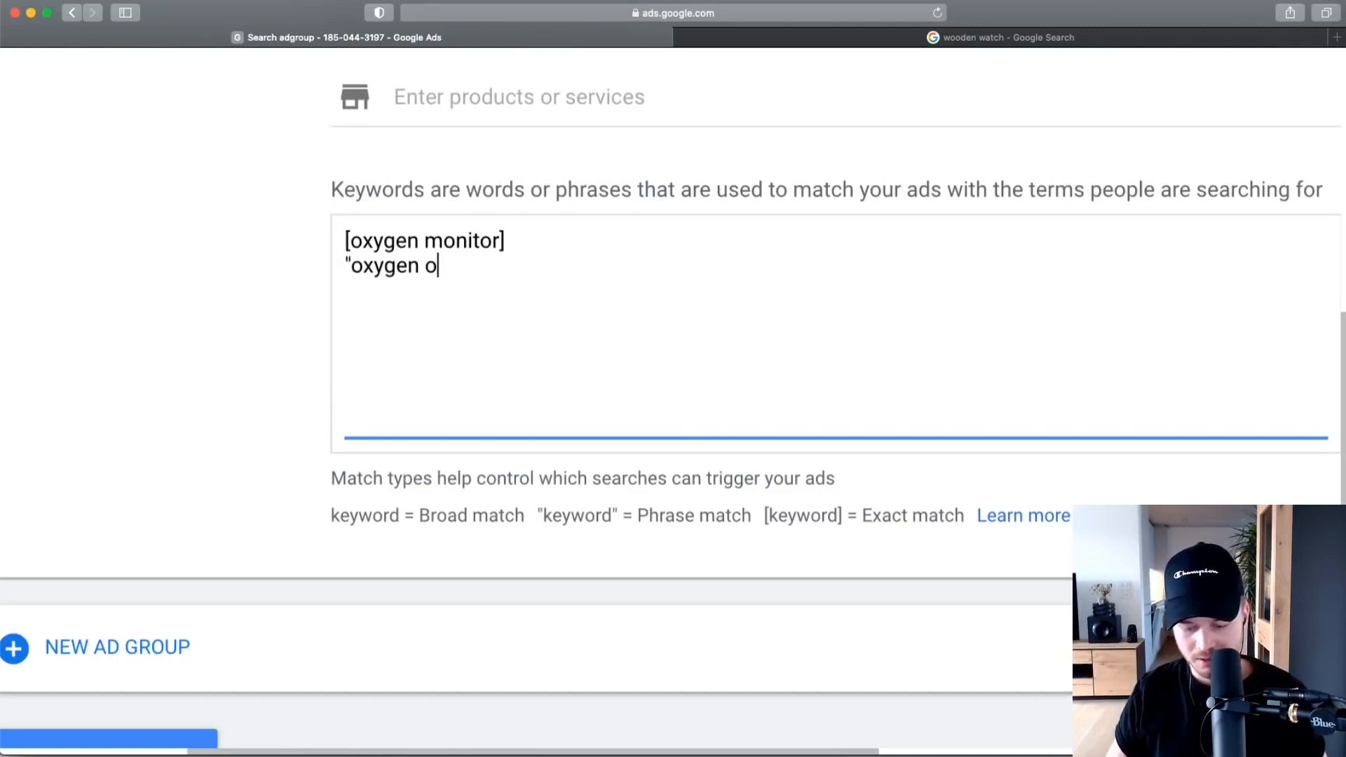
key(BackSpace)
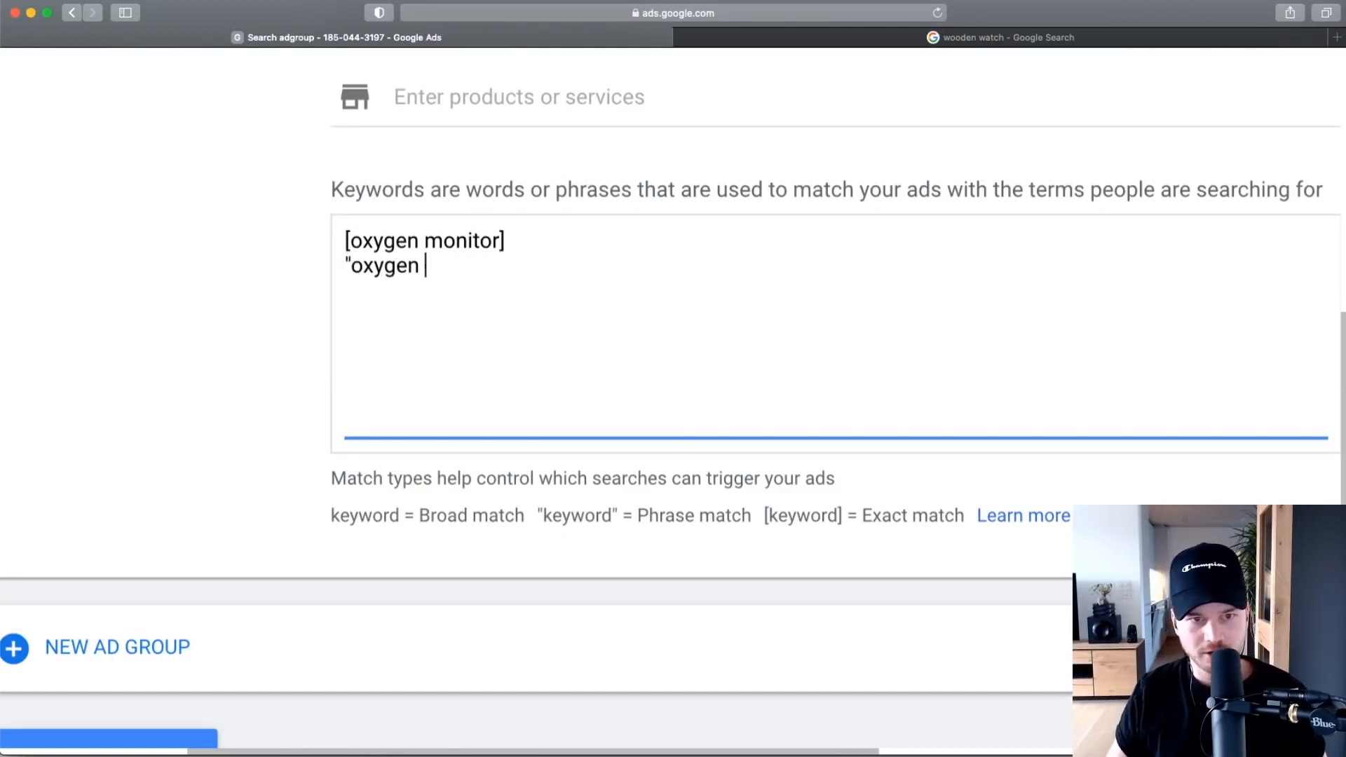
key(super+a)
key(BackSpace)
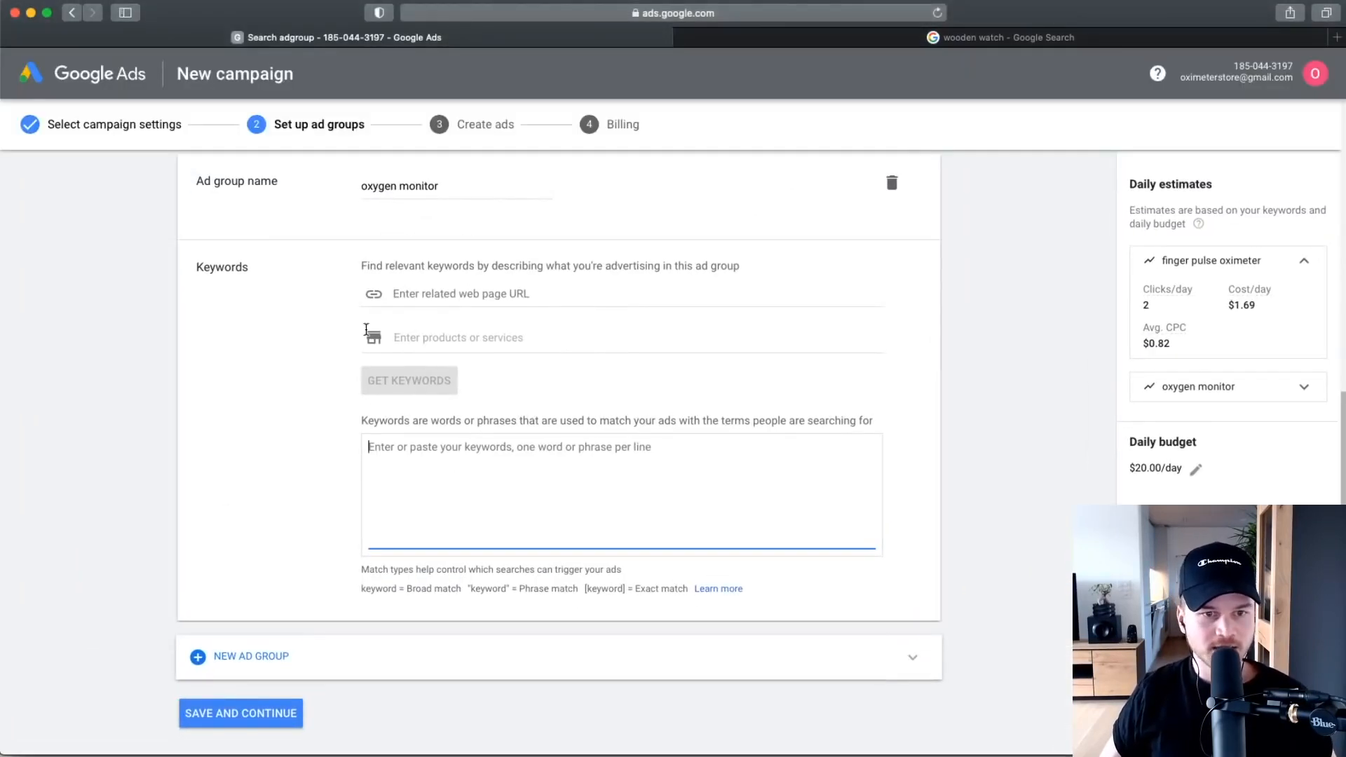
Remove the "oxygen monitor" ad group, and save the remaining ad group to continue to ad creation.
scroll(448, 475, down, 1)
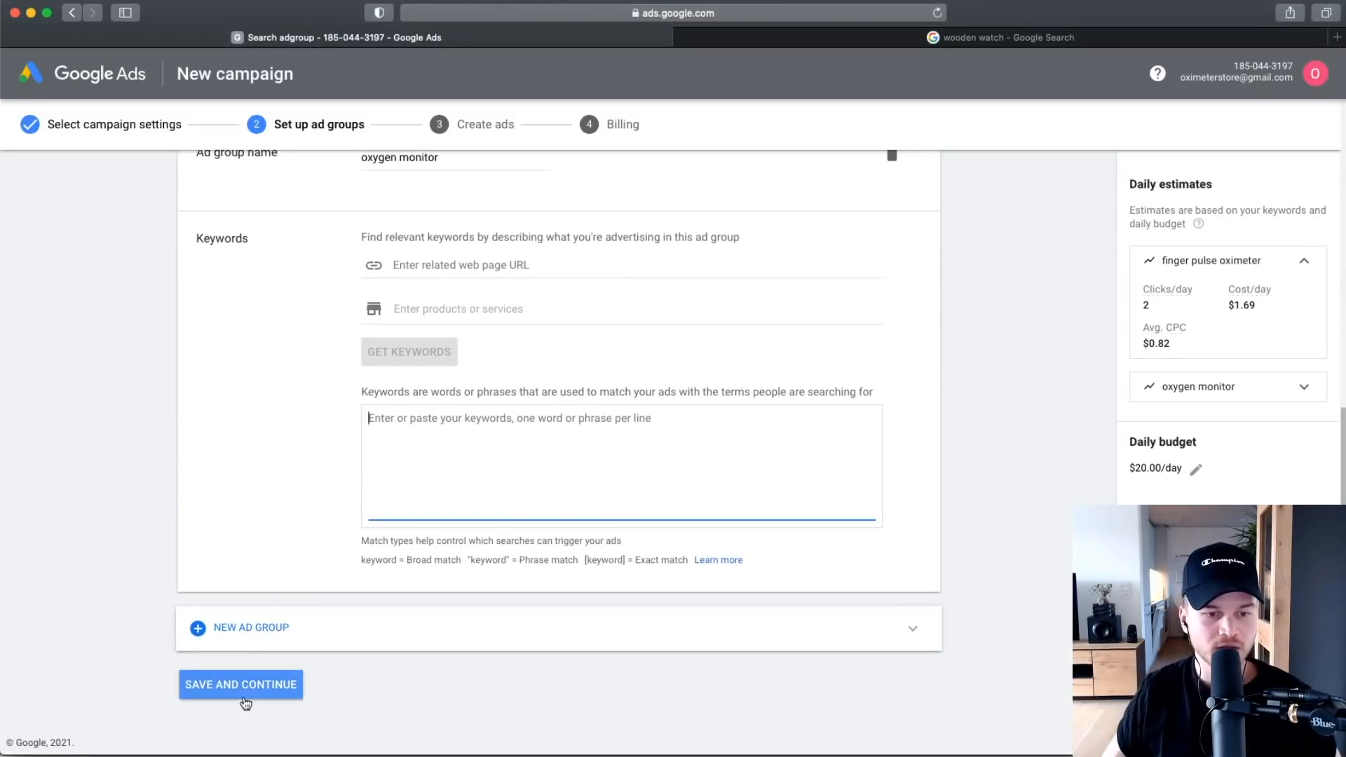
scroll(307, 677, up, 1)
scroll(881, 437, down, 1)
scroll(856, 421, up, 3)
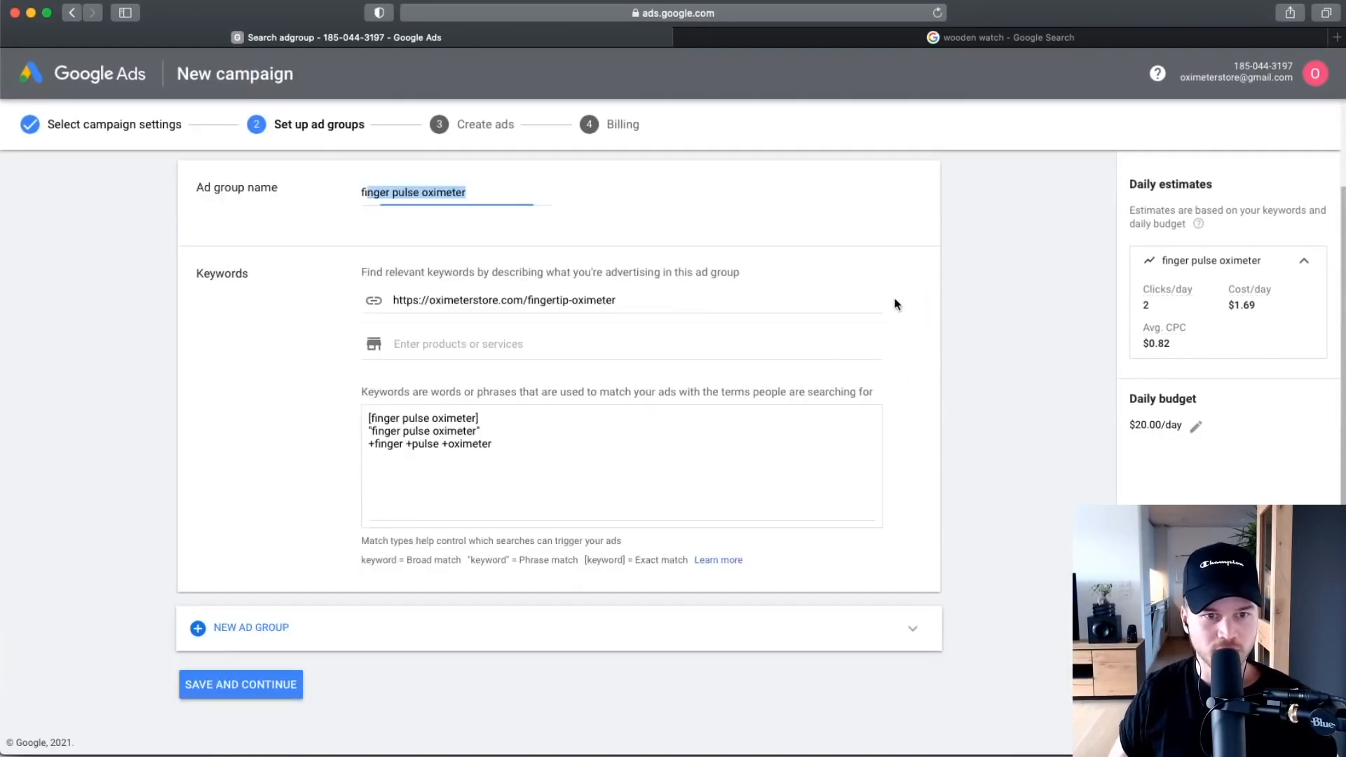
click(60, 429)
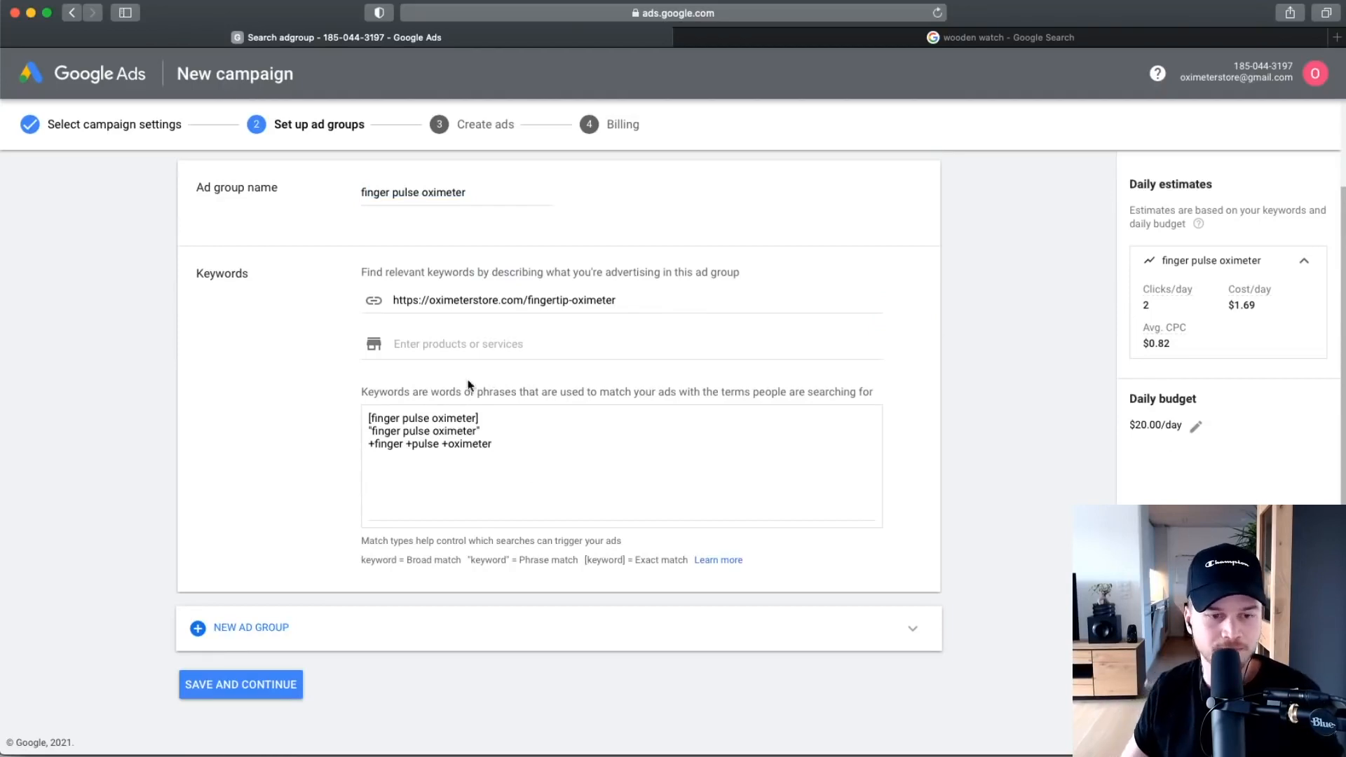
click(204, 695)
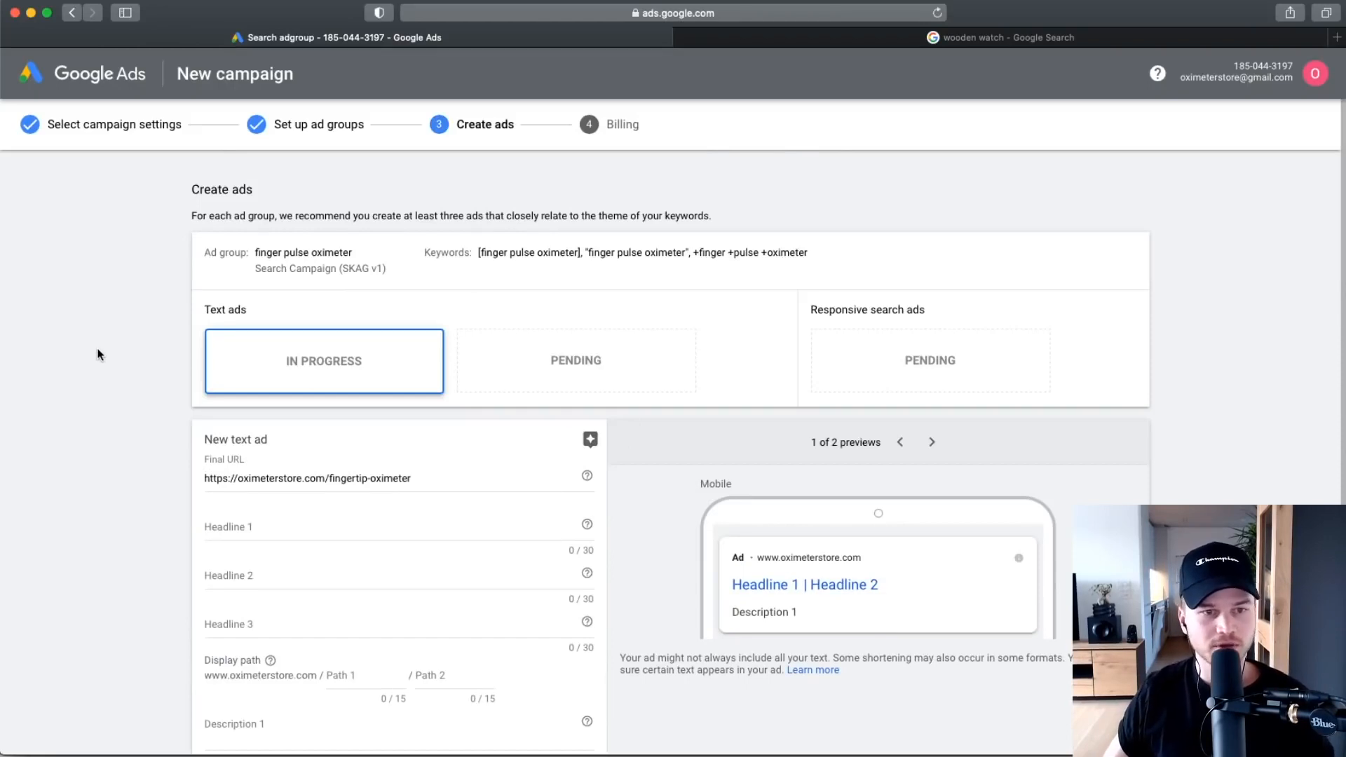
Look at the Ad Group 1A slide with its example ads, and return to Google Ads to examine the new text ad's ad group and fields.
key(F11)
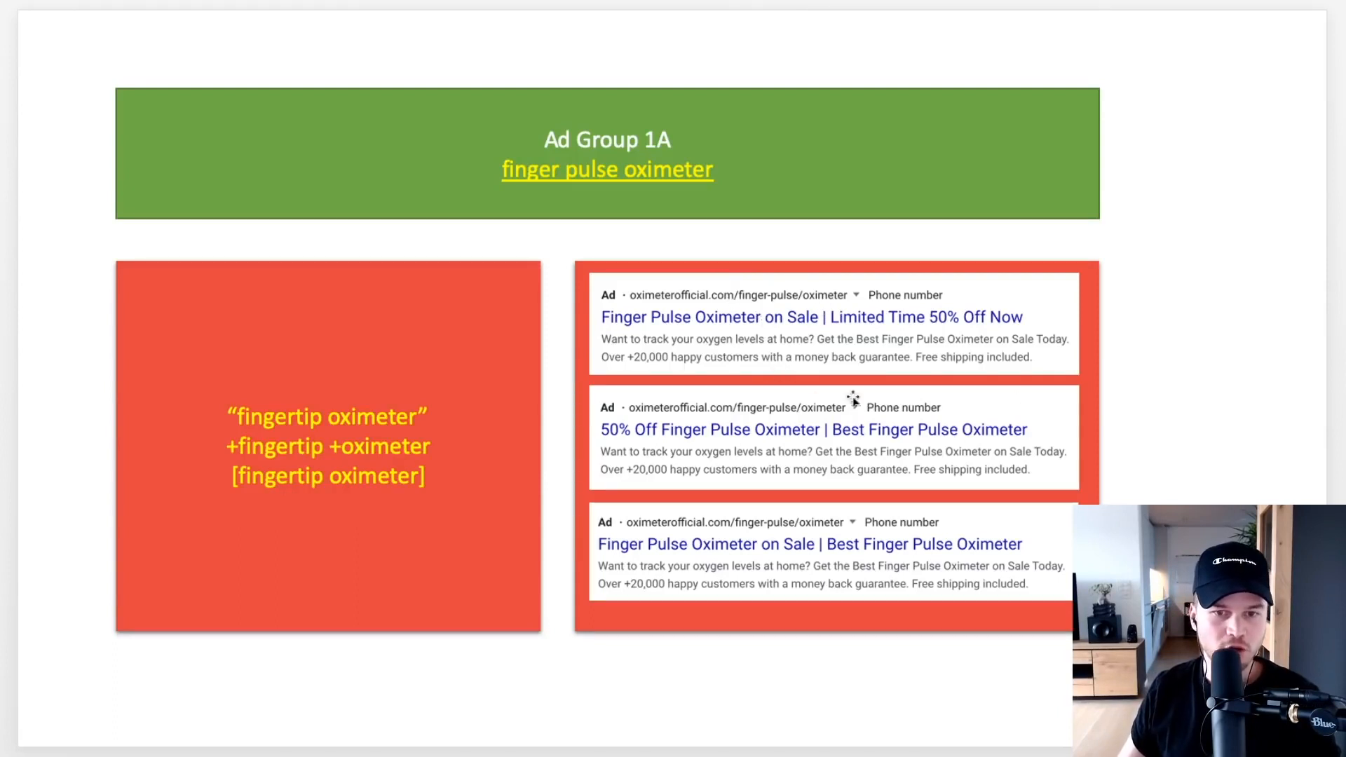
key(Escape)
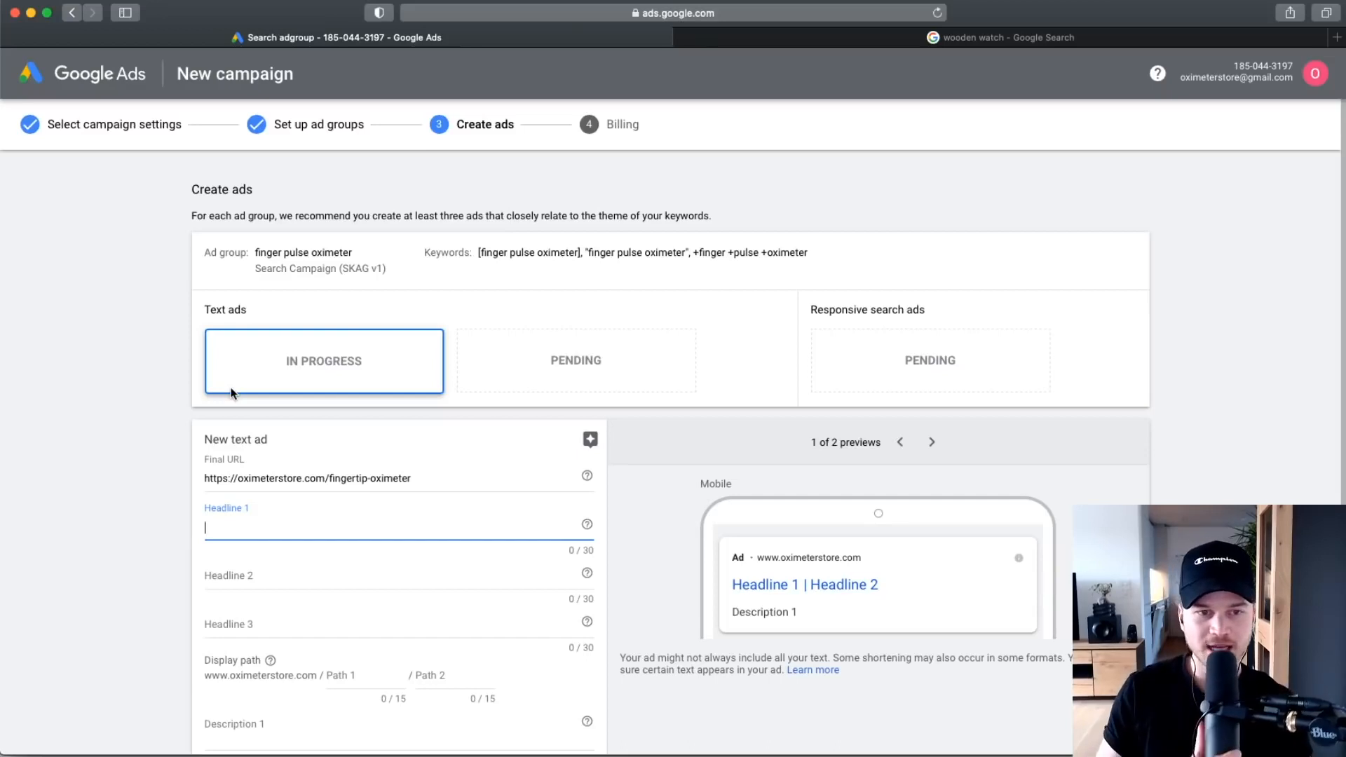
scroll(314, 284, up, 5)
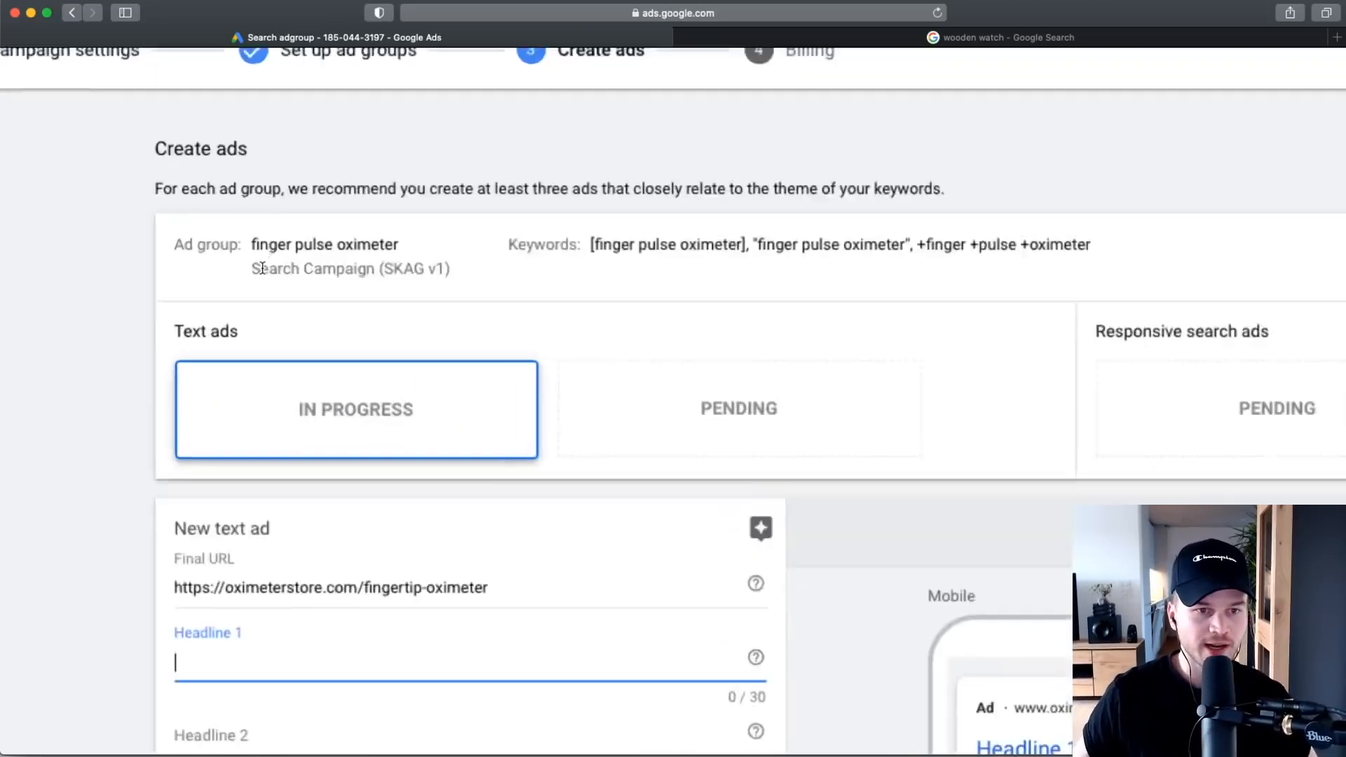
drag(236, 242, 511, 241)
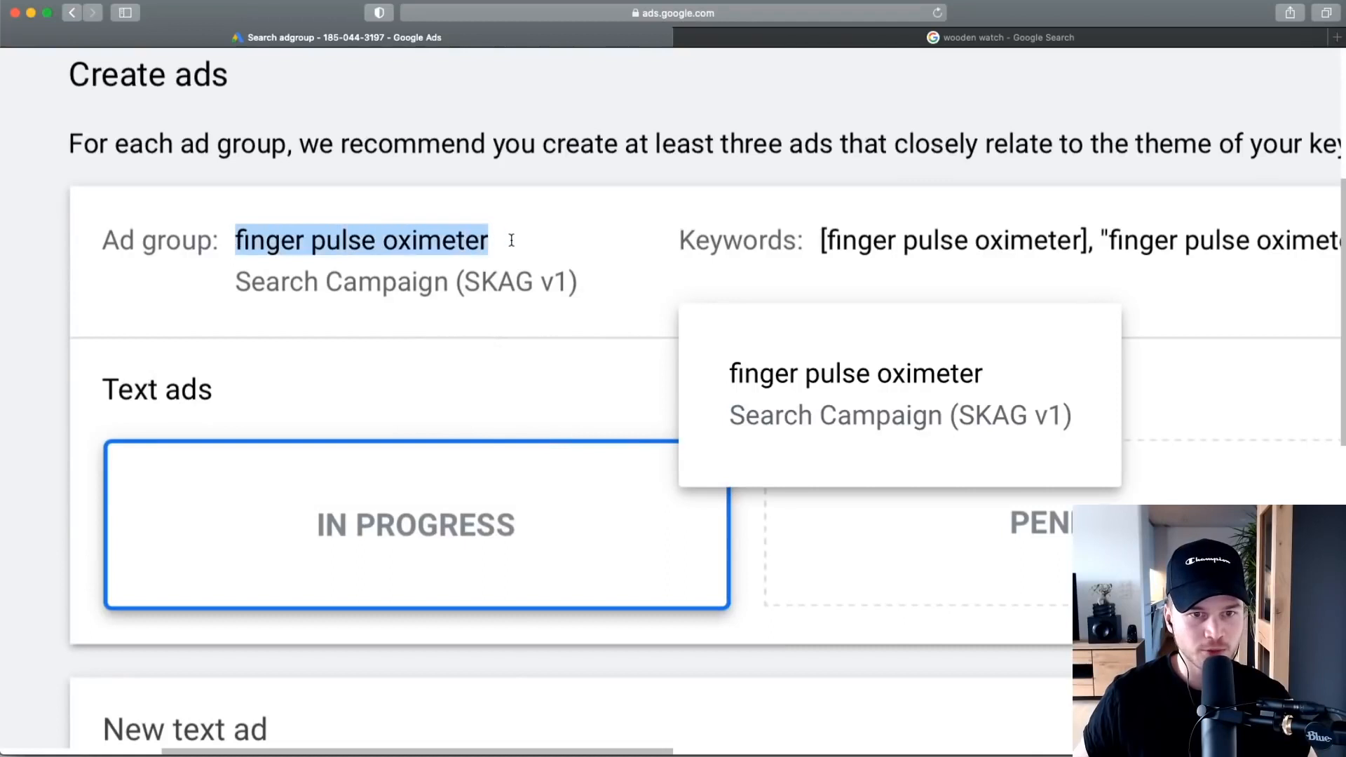
scroll(511, 241, down, 5)
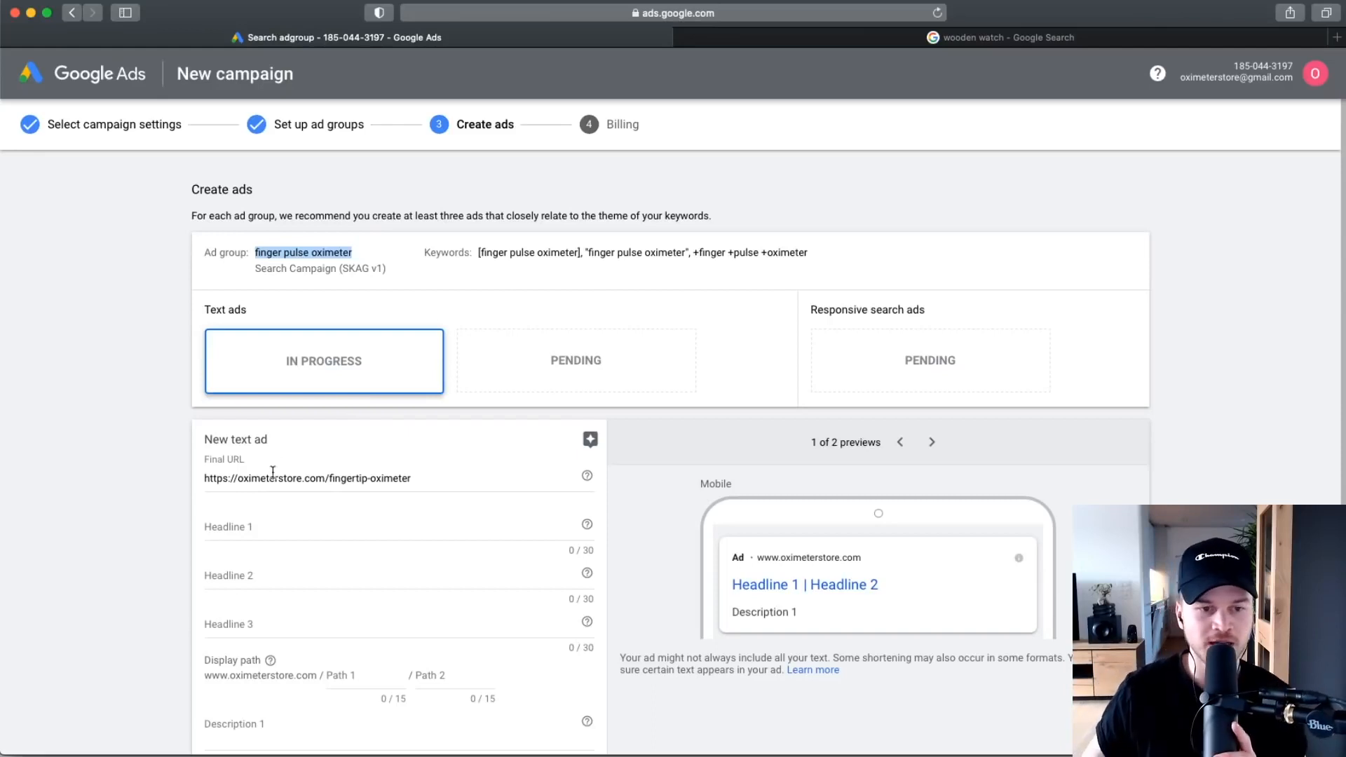
scroll(274, 506, up, 5)
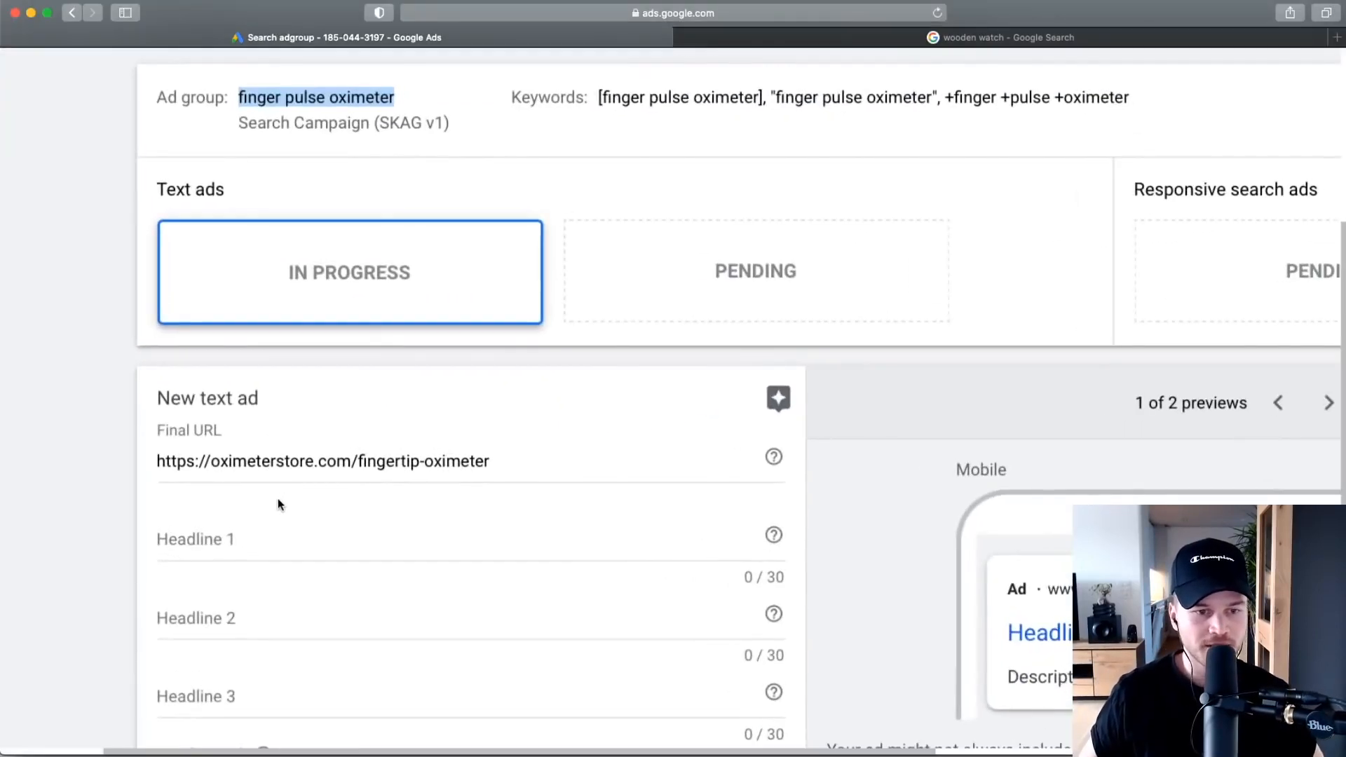
Enter "Finger Pulse Oximeter on Sale" as Headline 1 of the new text ad, and compare it with the ad group's keyword.
scroll(278, 504, down, 5)
click(250, 536)
key(super+Tab)
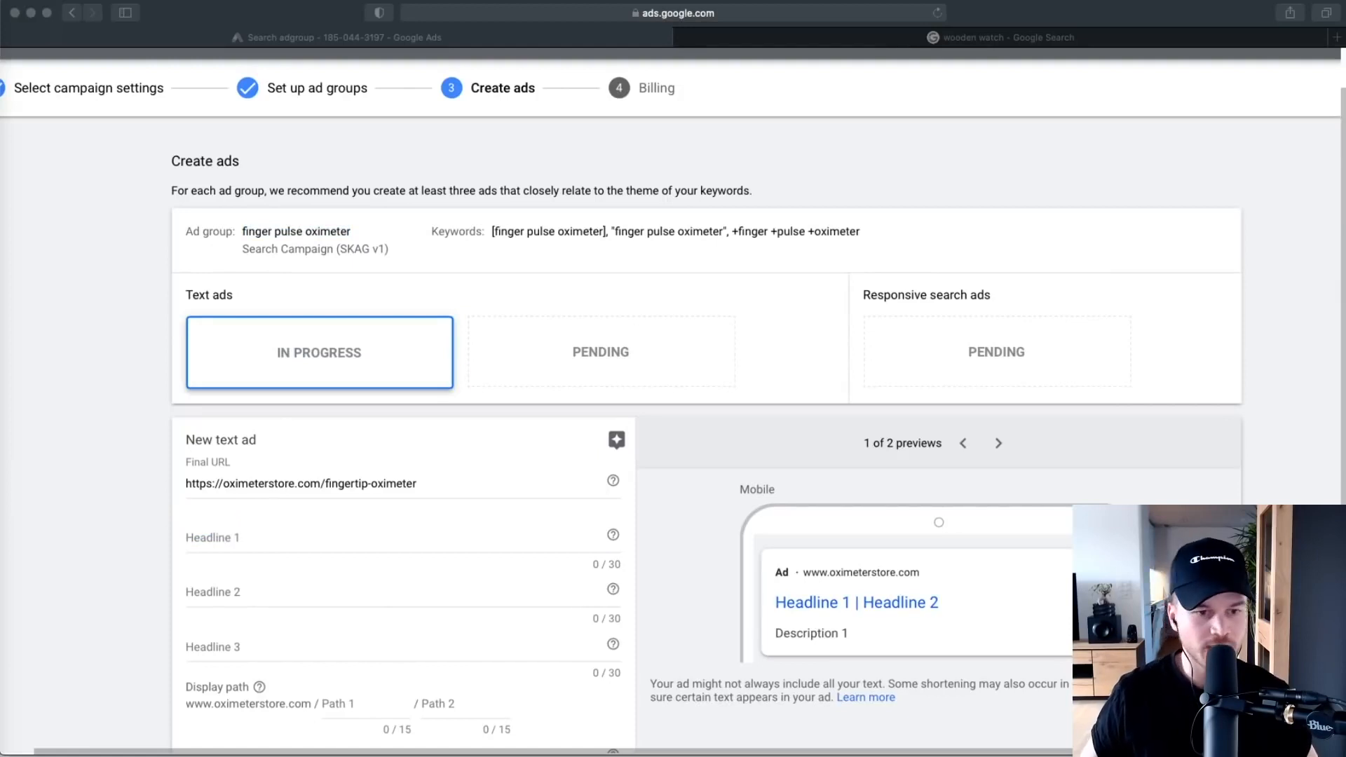
click(198, 544)
scroll(212, 537, down, 2)
text(Finger Pulse Oximeter on Sale)
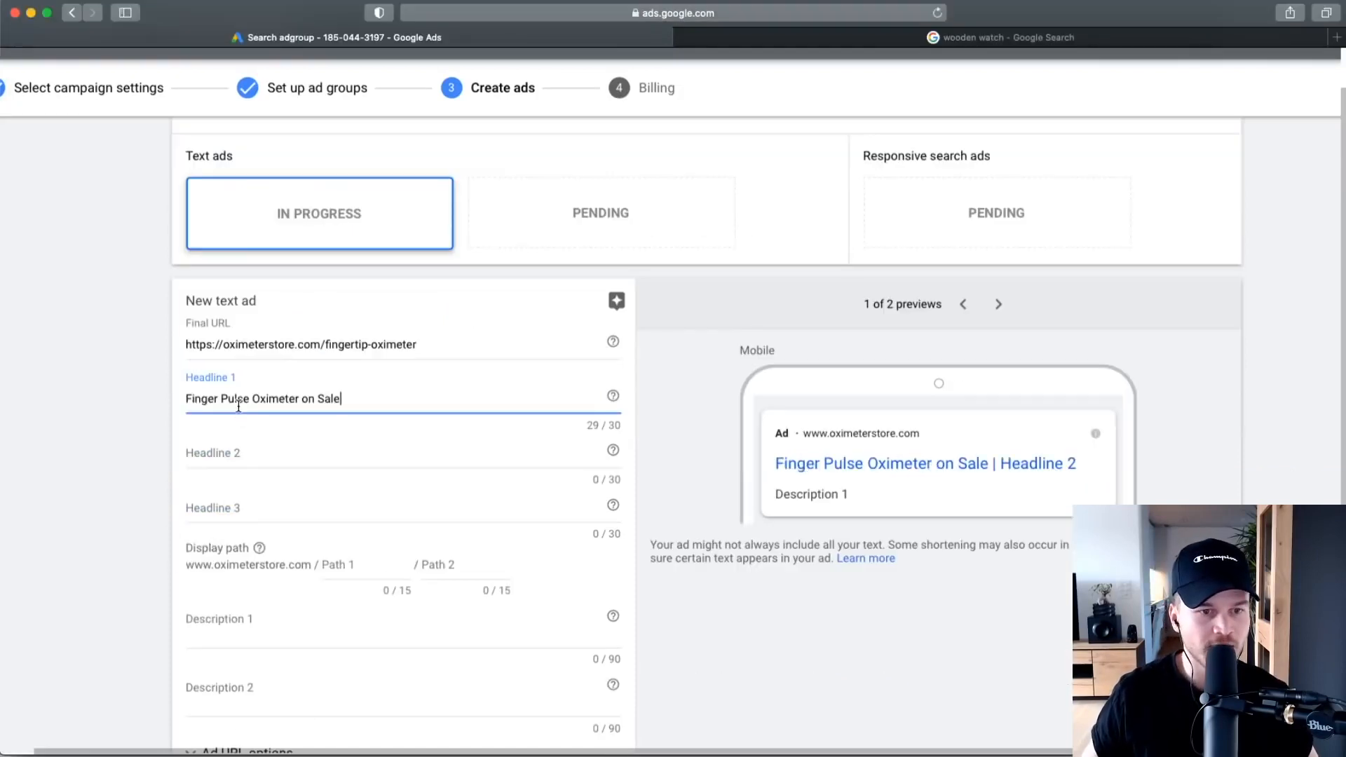
drag(188, 404, 346, 401)
click(346, 402)
scroll(347, 402, up, 3)
drag(186, 520, 297, 517)
scroll(297, 516, up, 1)
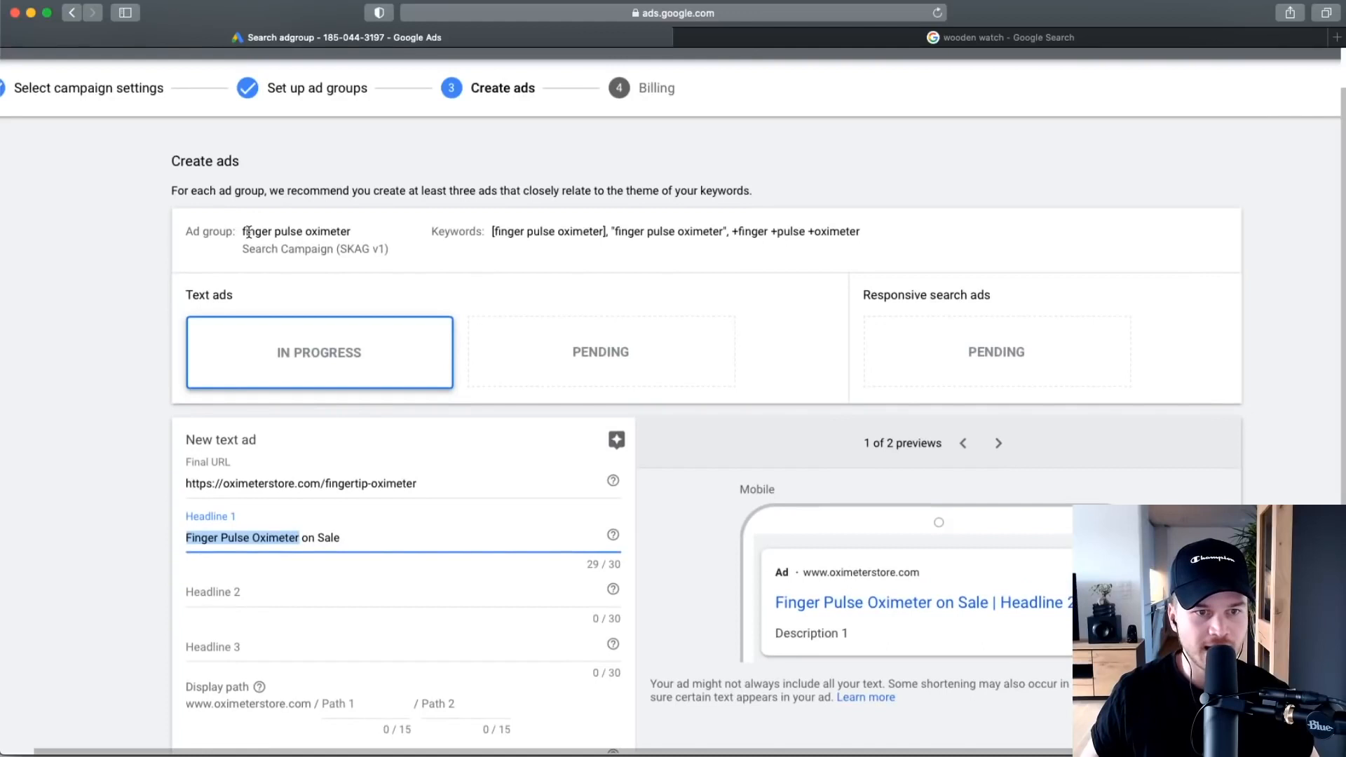
Enter "Best Finger Pulse Oximeter" as Headline 2 of the text ad.
scroll(261, 587, down, 3)
click(245, 456)
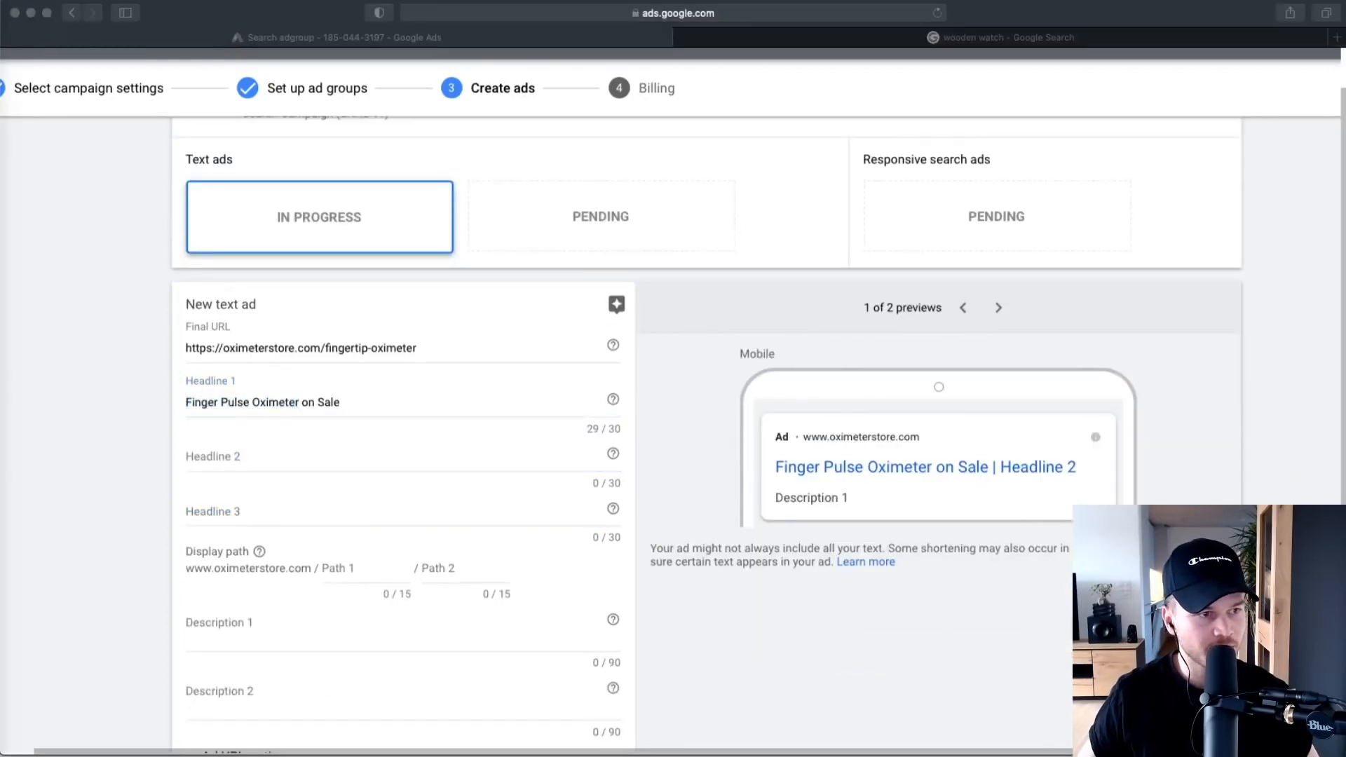
click(253, 456)
text(Best Finger Pulse Oximeter)
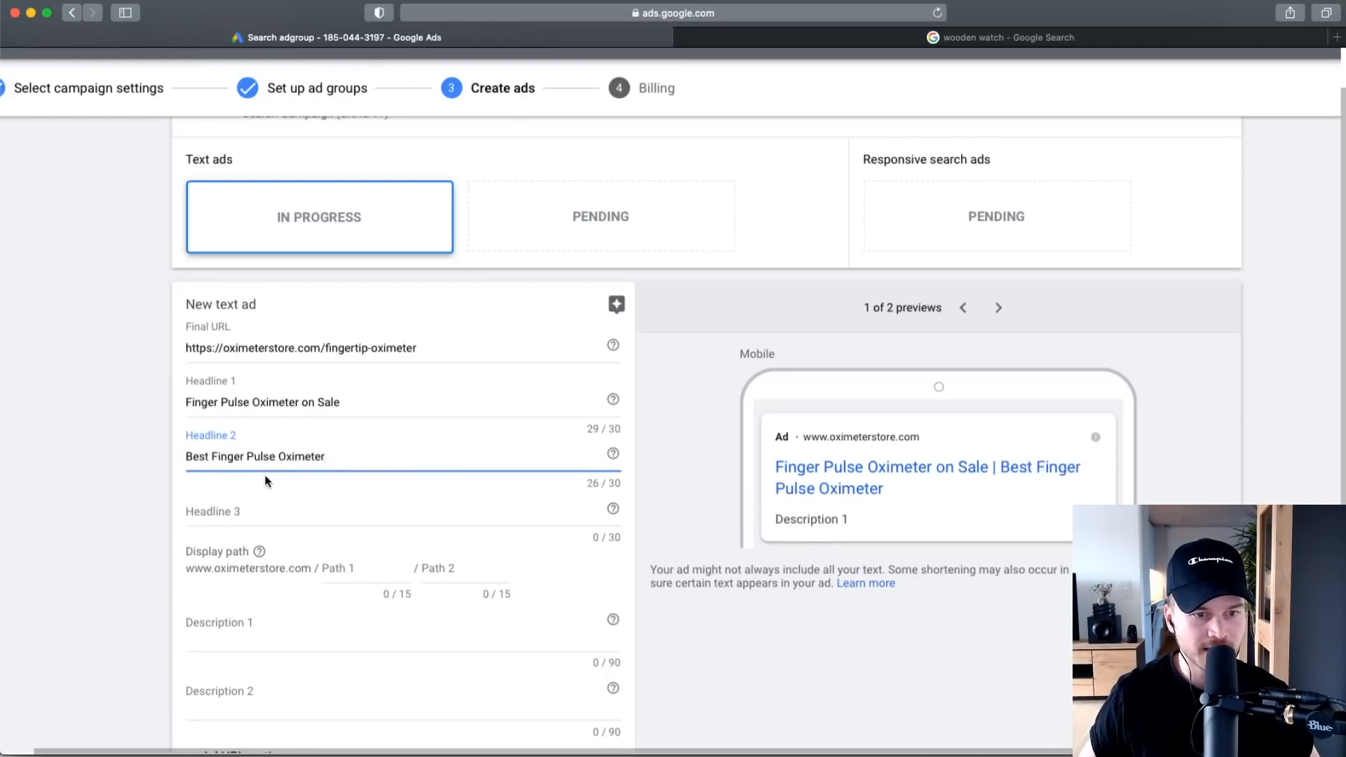
Enter "Limited Time 50% Off Now" as Headline 3, and switch the ad preview to the desktop version.
scroll(265, 481, up, 4)
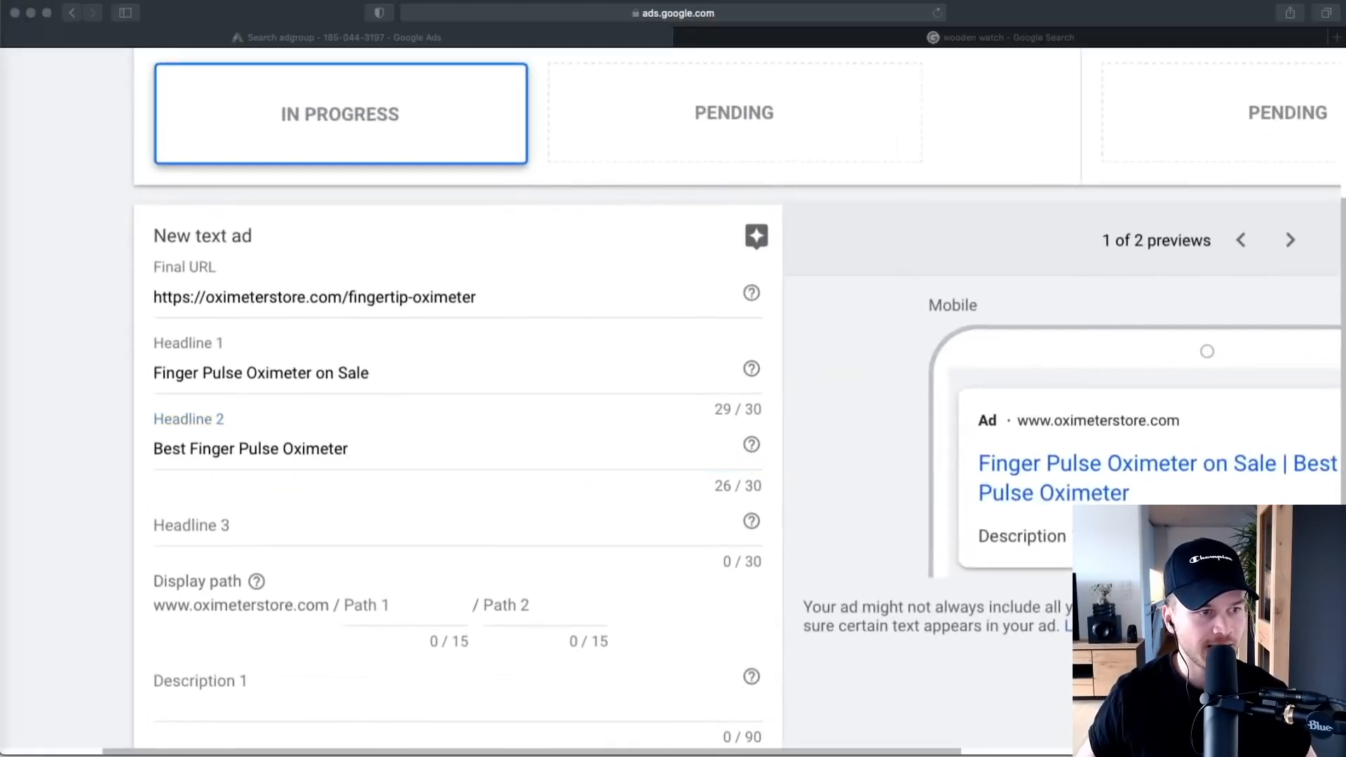
click(203, 526)
text(Limited Time 50% Off Now)
scroll(210, 540, down, 3)
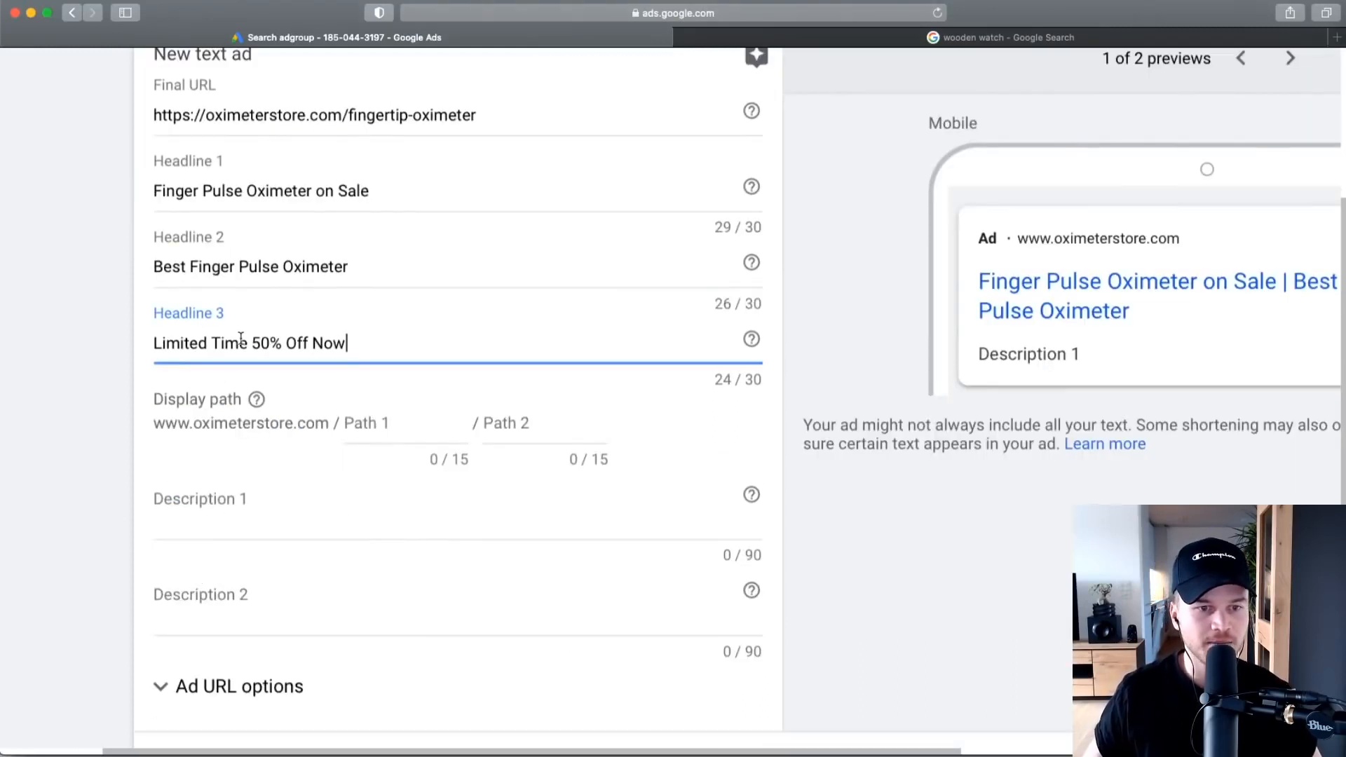
scroll(428, 336, down, 1)
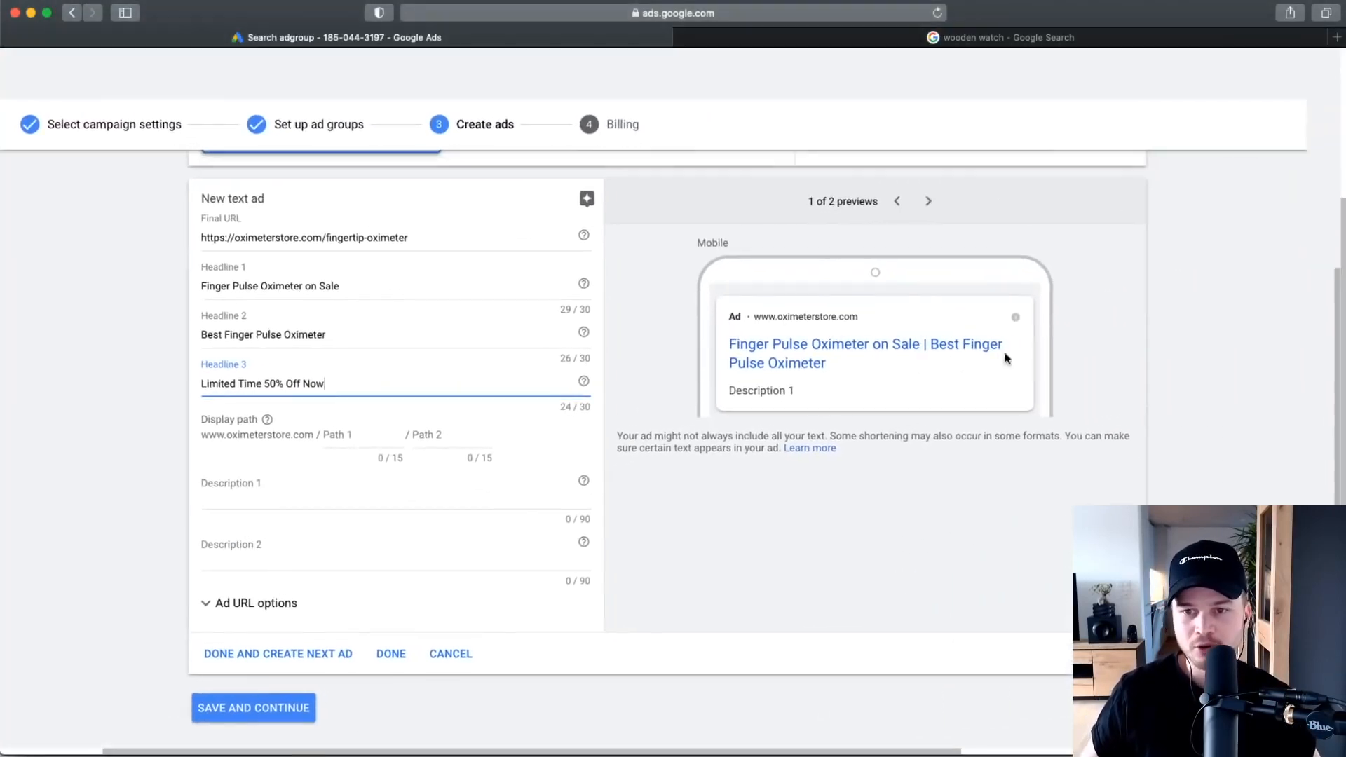
click(930, 207)
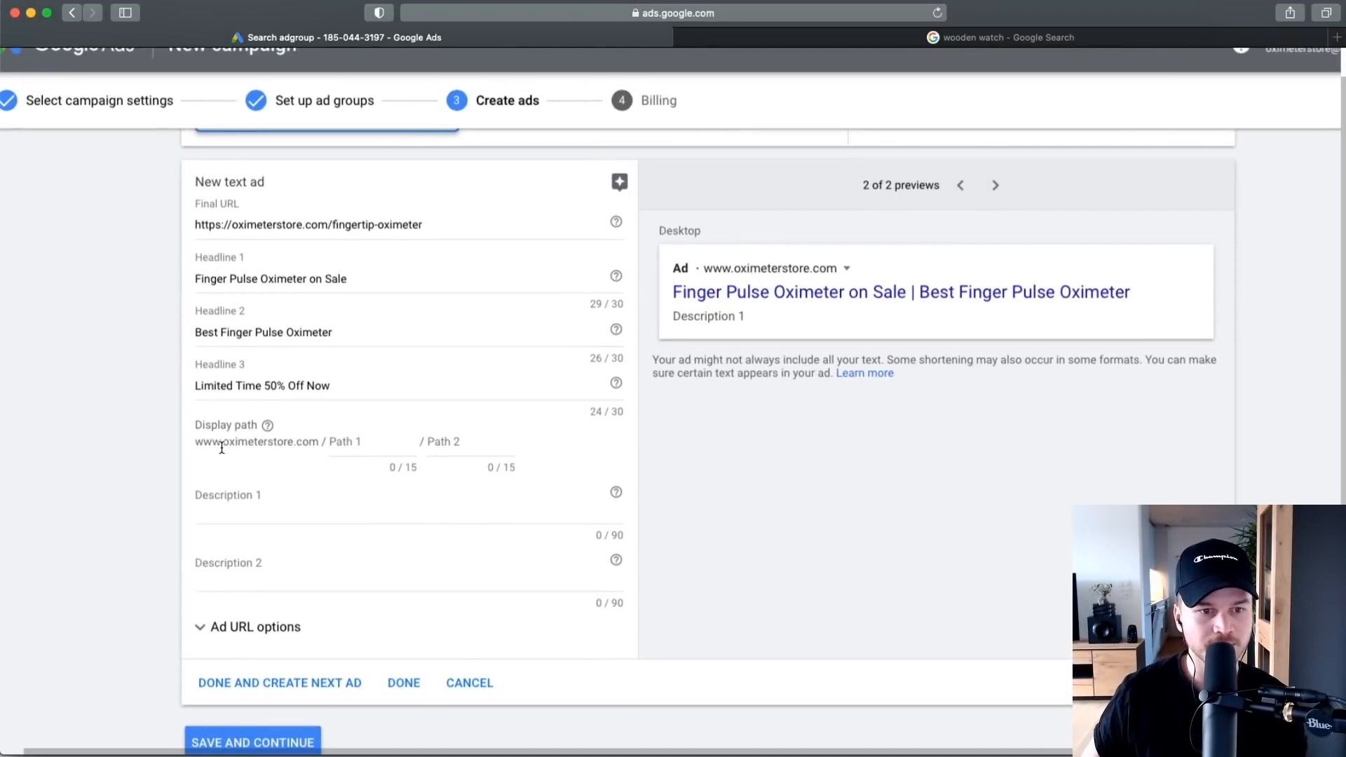
Set the text ad's display path to "finger-pulse" and "oximeter".
scroll(224, 446, up, 5)
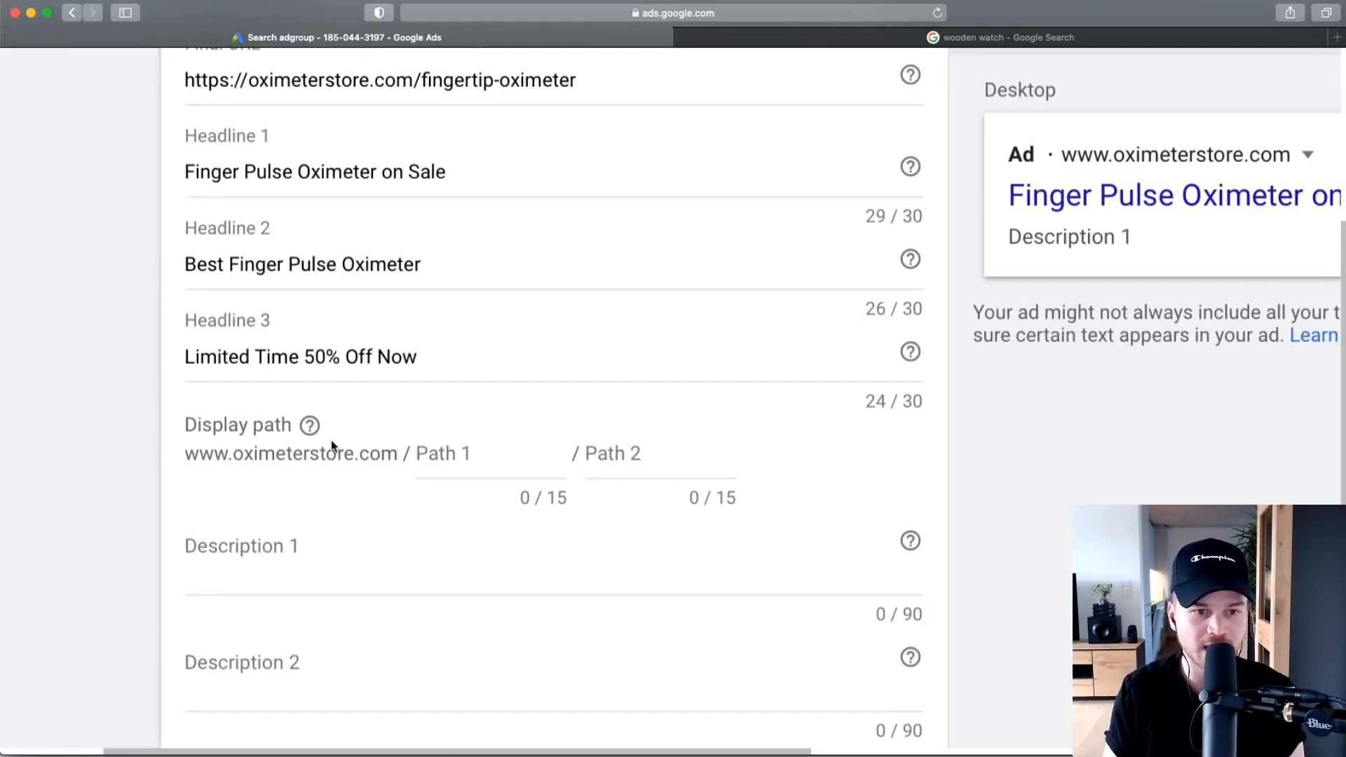
click(458, 467)
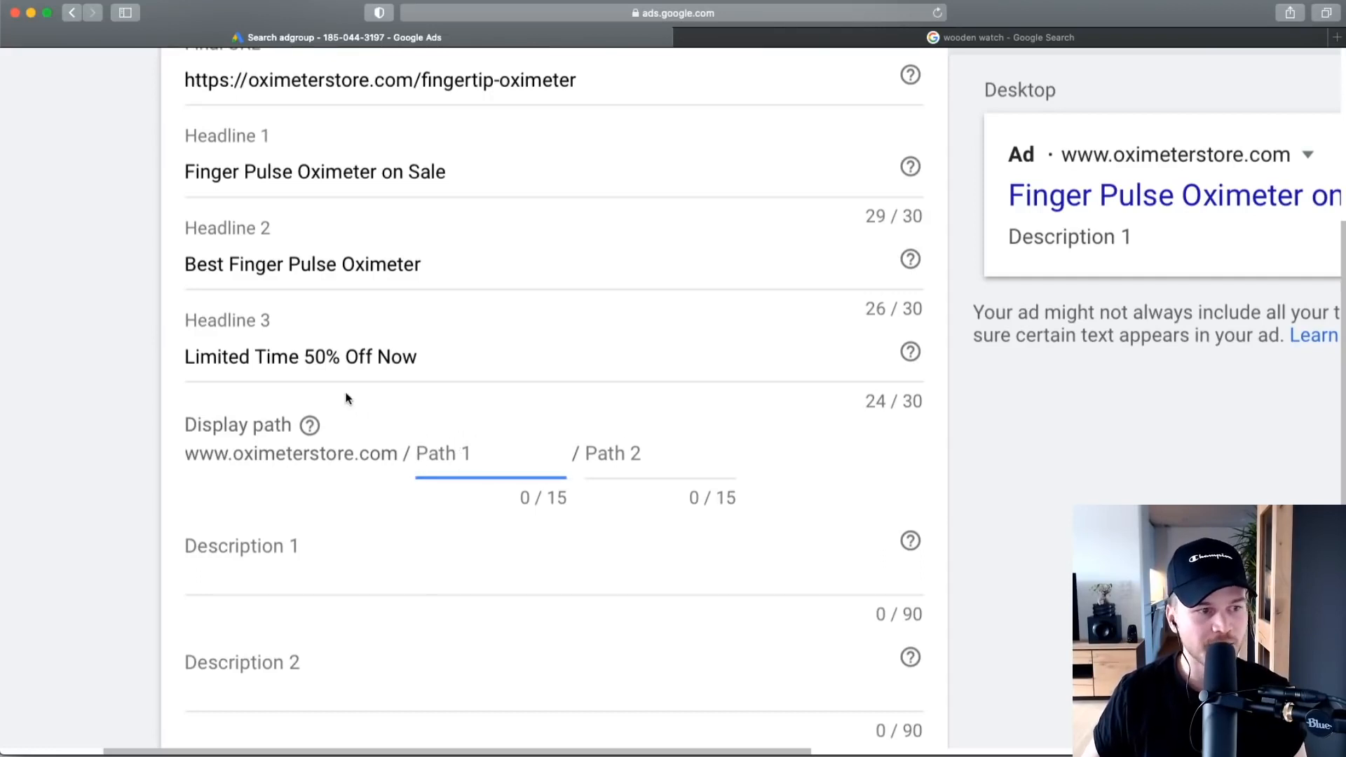
text(finger-se)
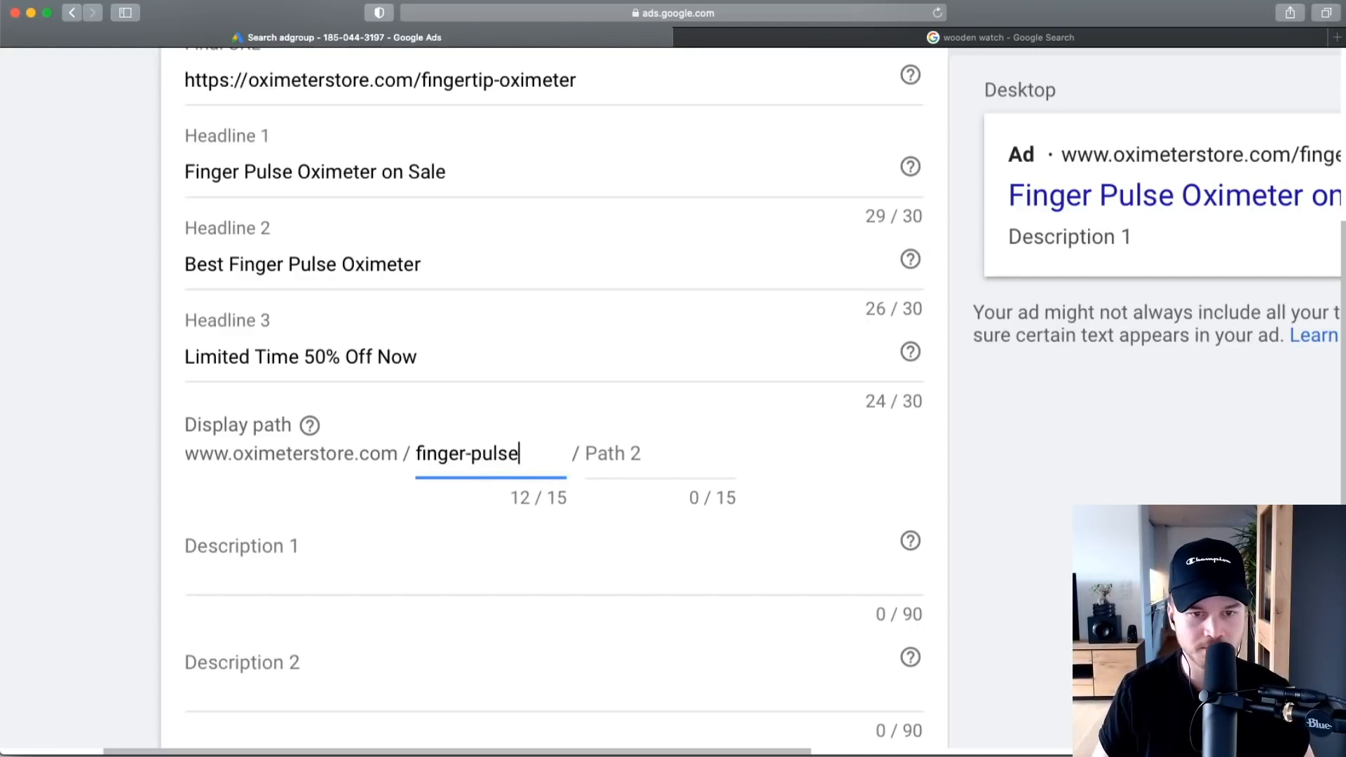
key(Tab)
text(oximeter)
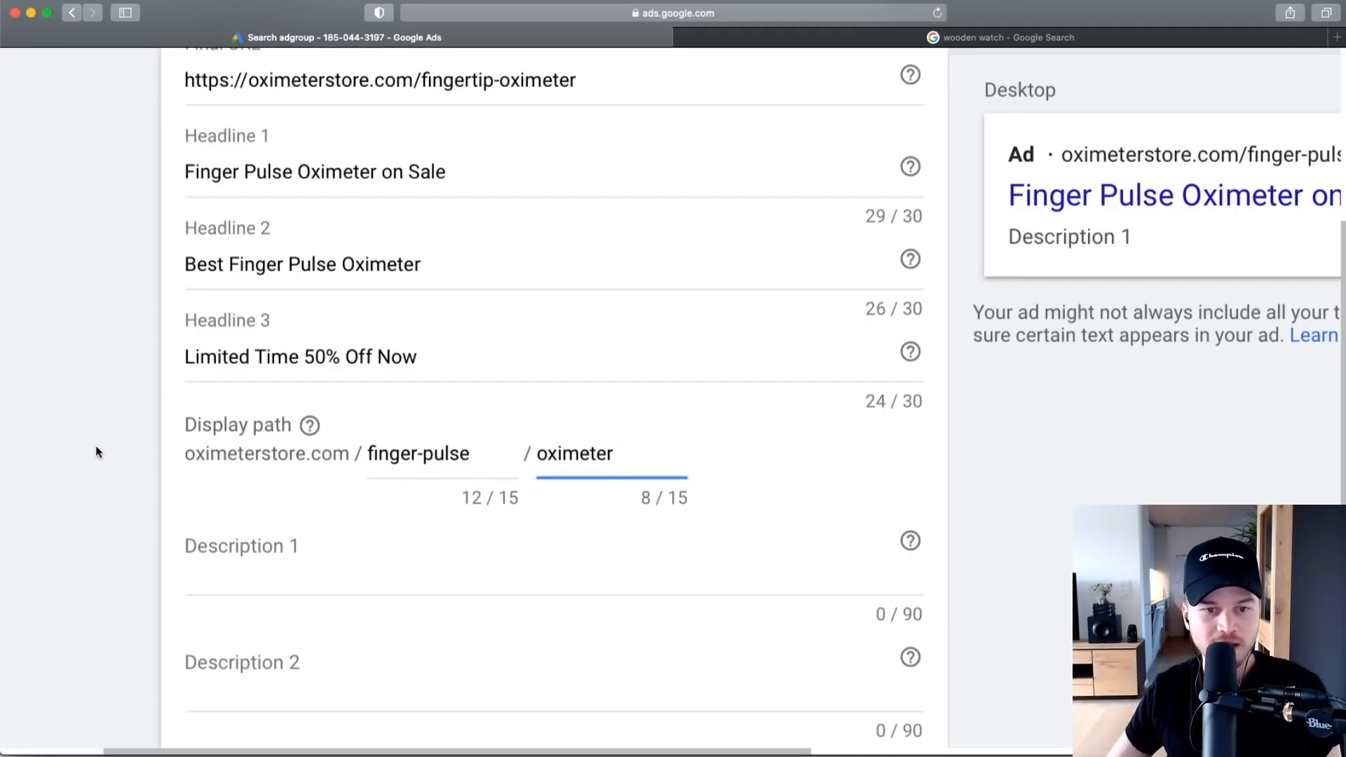
Enter "Want to track your oxygen levels at home? Get the Best Finger Pulse Oximeter on Sale Today" as Description 1.
scroll(87, 436, down, 4)
key(super+Tab)
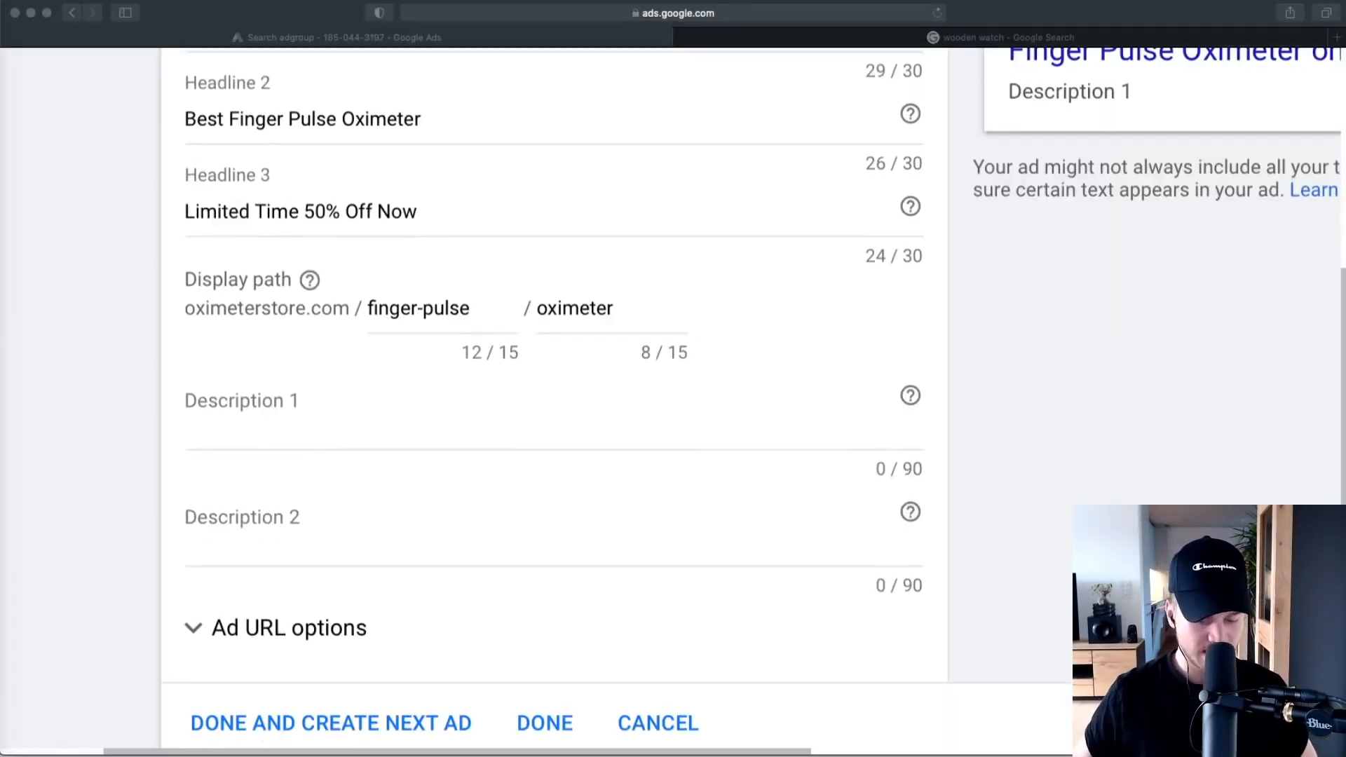
click(241, 445)
click(256, 434)
text(Want to track your oxygen levels at home? Get the Best Finger Pulse Oximeter on Sale Today)
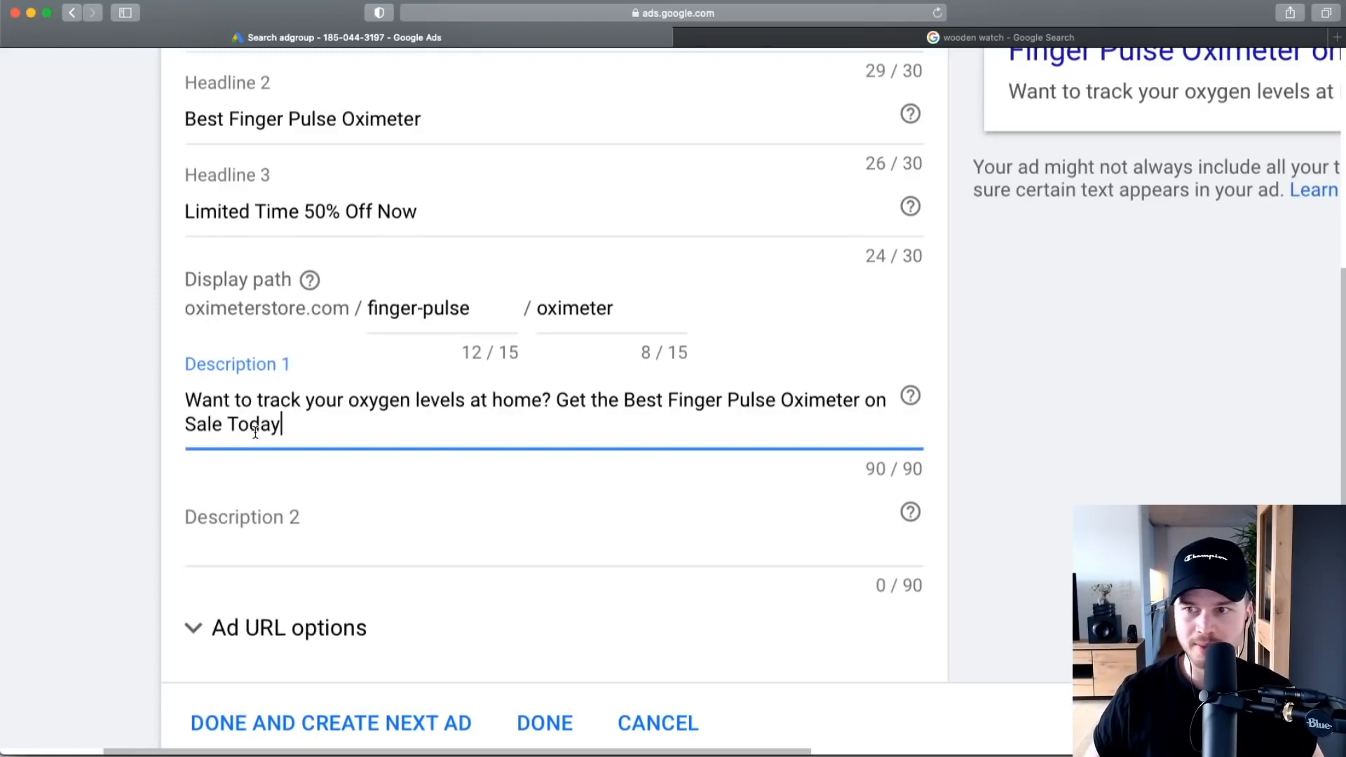
Enter "Over +20,000 happy customers with a money back guarantee. Free shipping included." as Description 2.
key(super+Tab)
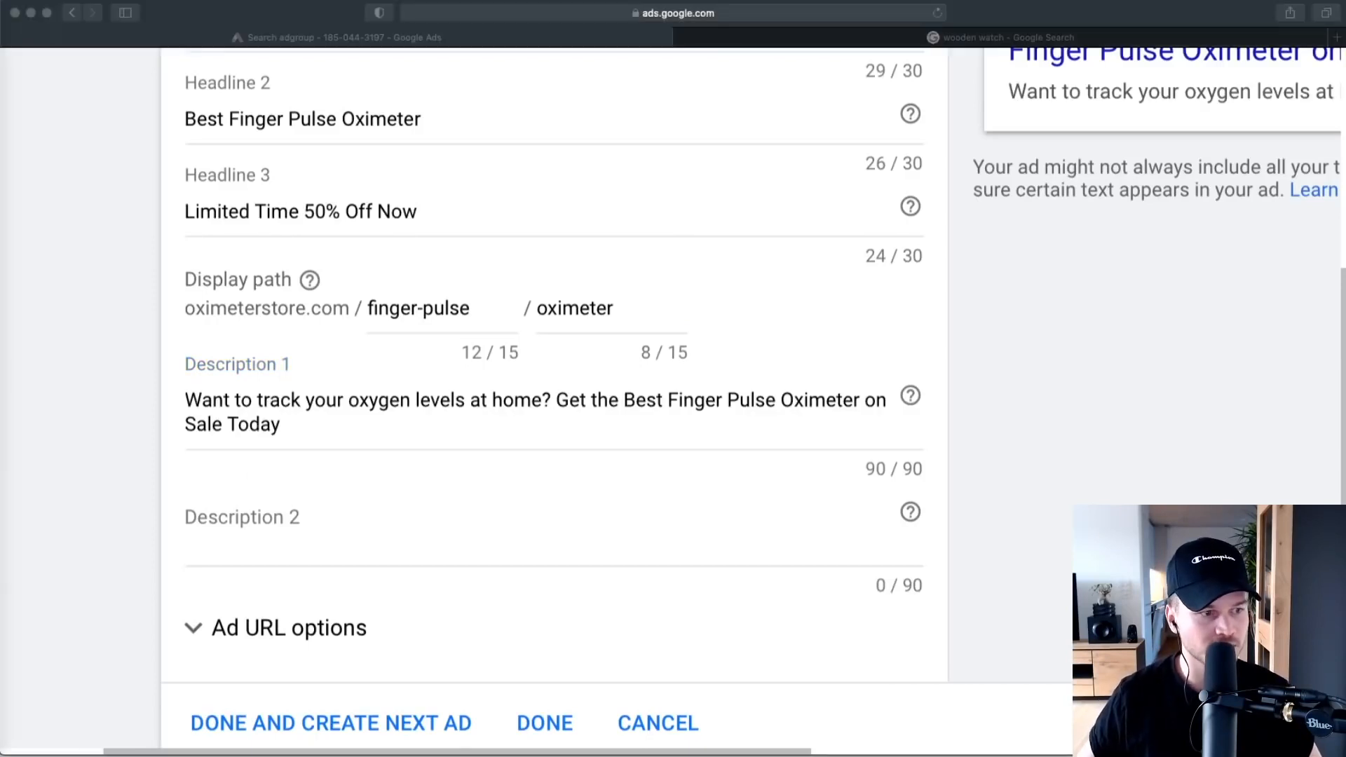
click(242, 540)
click(244, 544)
text(Over +20,000 happy customers with a money back guarantee. Free shipping included.)
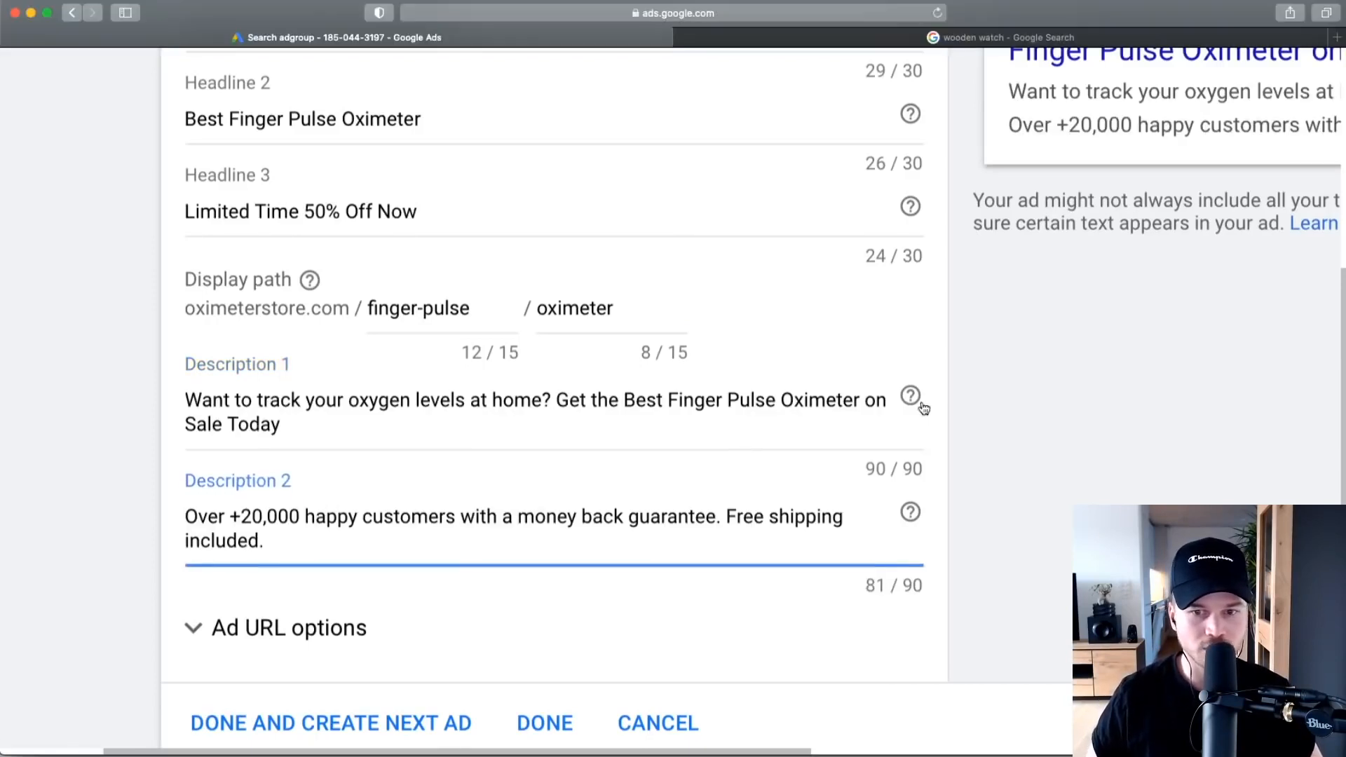
click(862, 465)
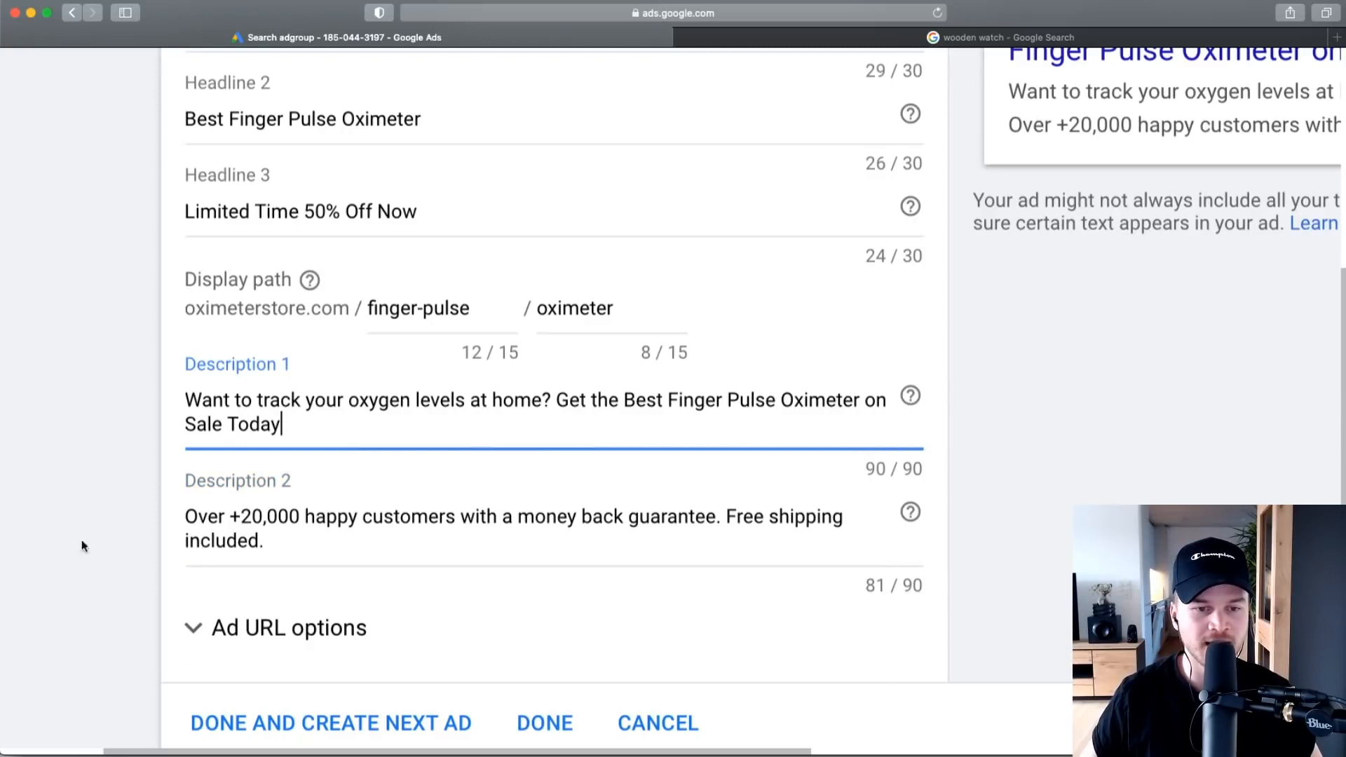
Review the text ad's headlines, display path and descriptions against its desktop preview.
scroll(442, 407, down, 1)
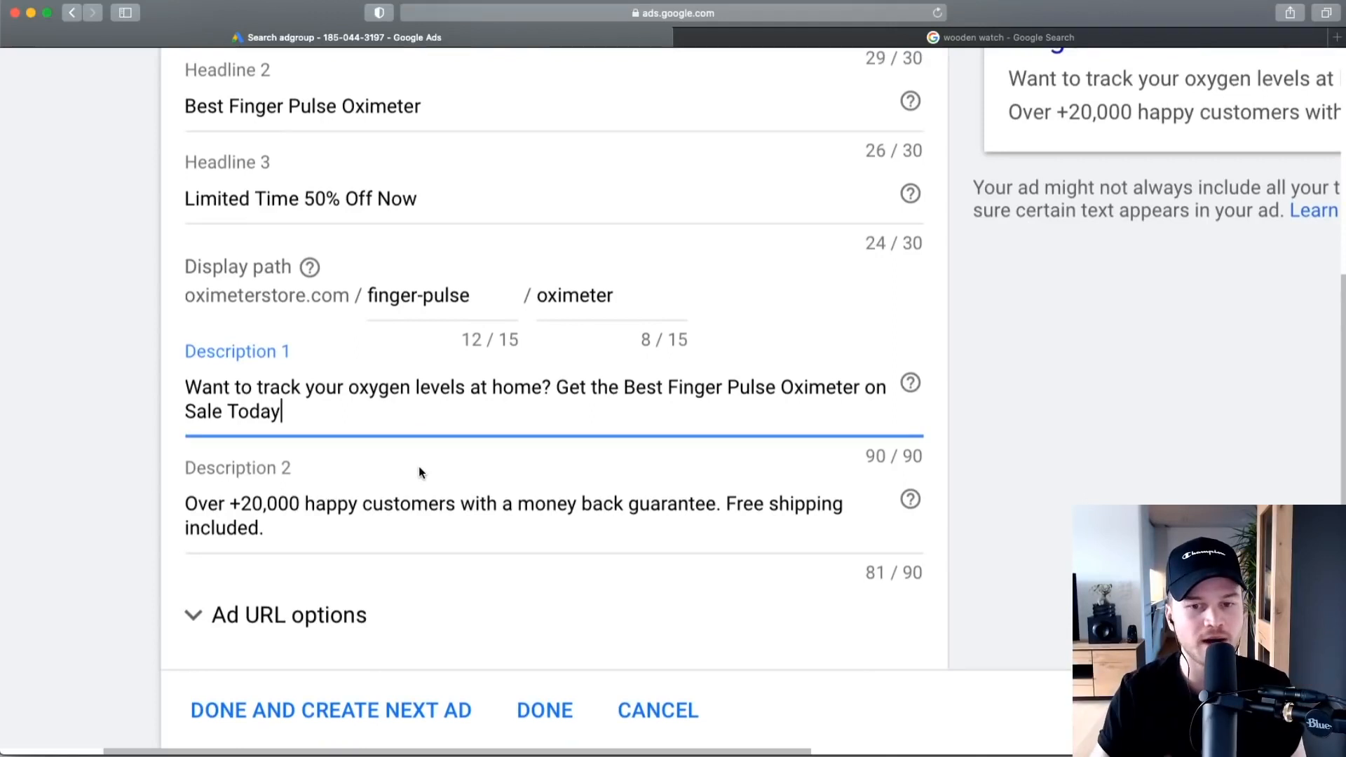
scroll(428, 457, up, 4)
scroll(557, 473, down, 4)
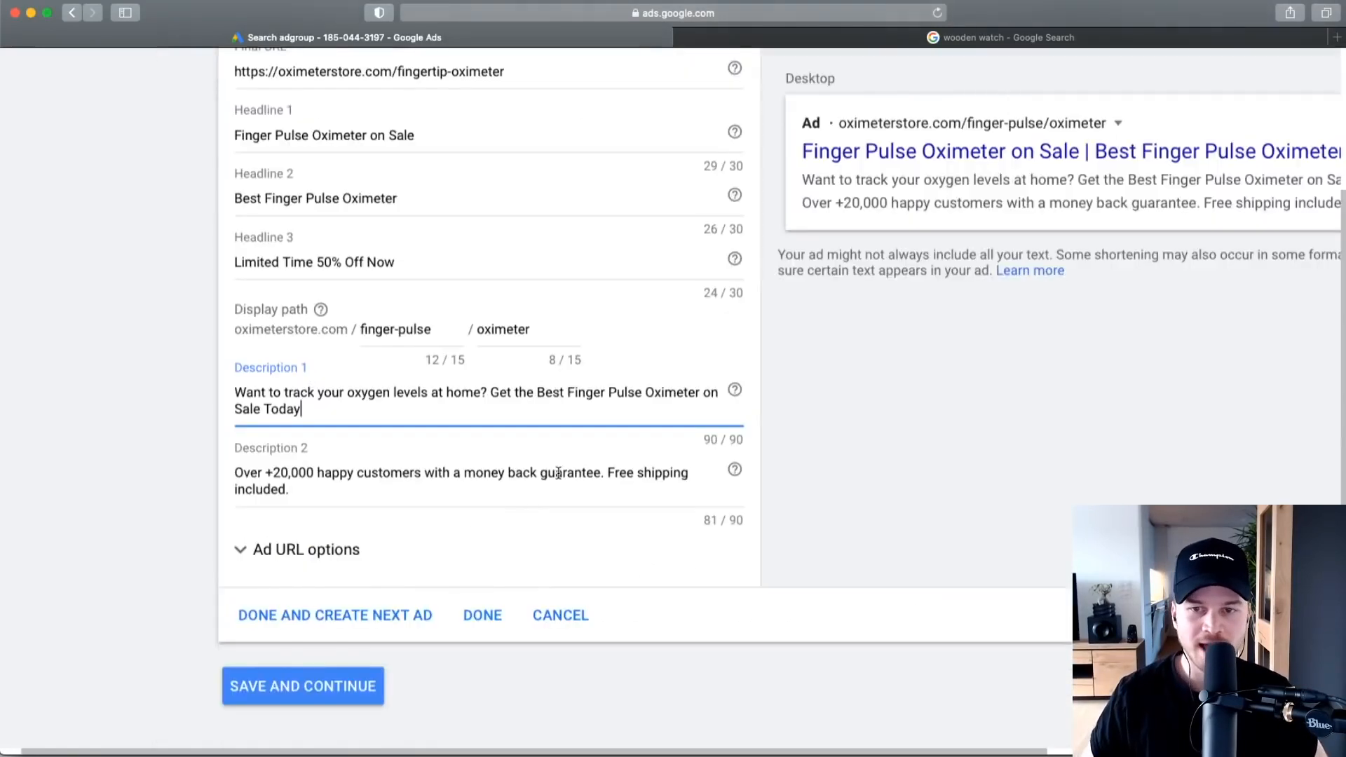
scroll(558, 473, up, 3)
scroll(558, 473, right, 2)
scroll(961, 346, right, 2)
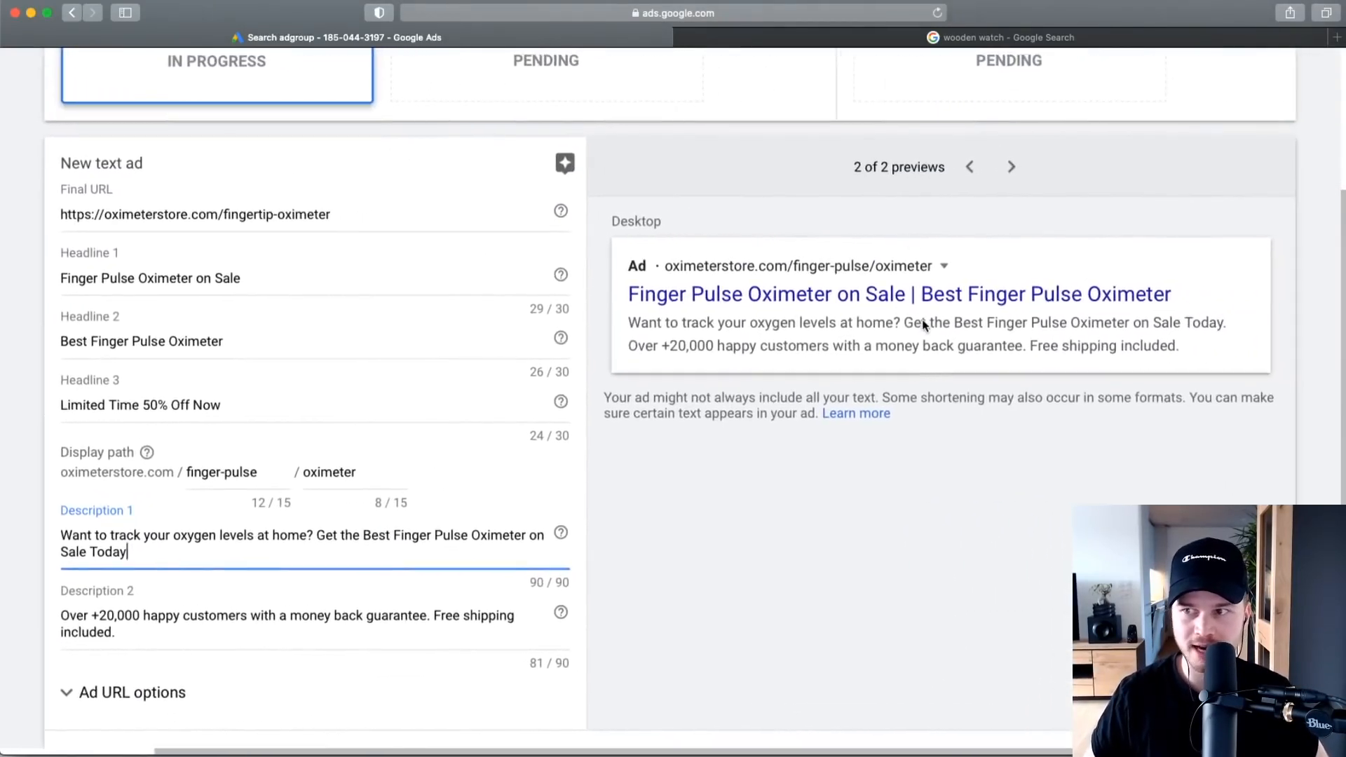
scroll(863, 295, left, 2)
scroll(339, 436, down, 4)
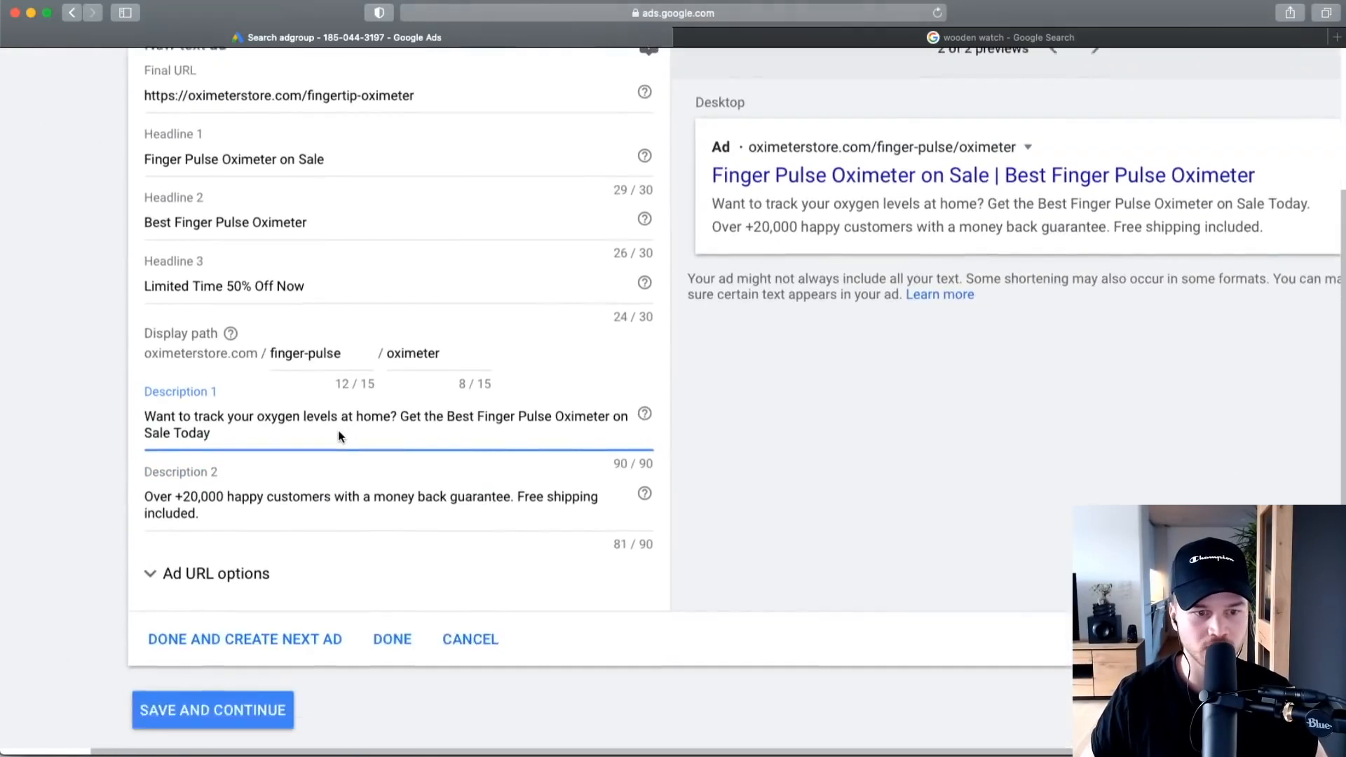
scroll(1033, 296, up, 2)
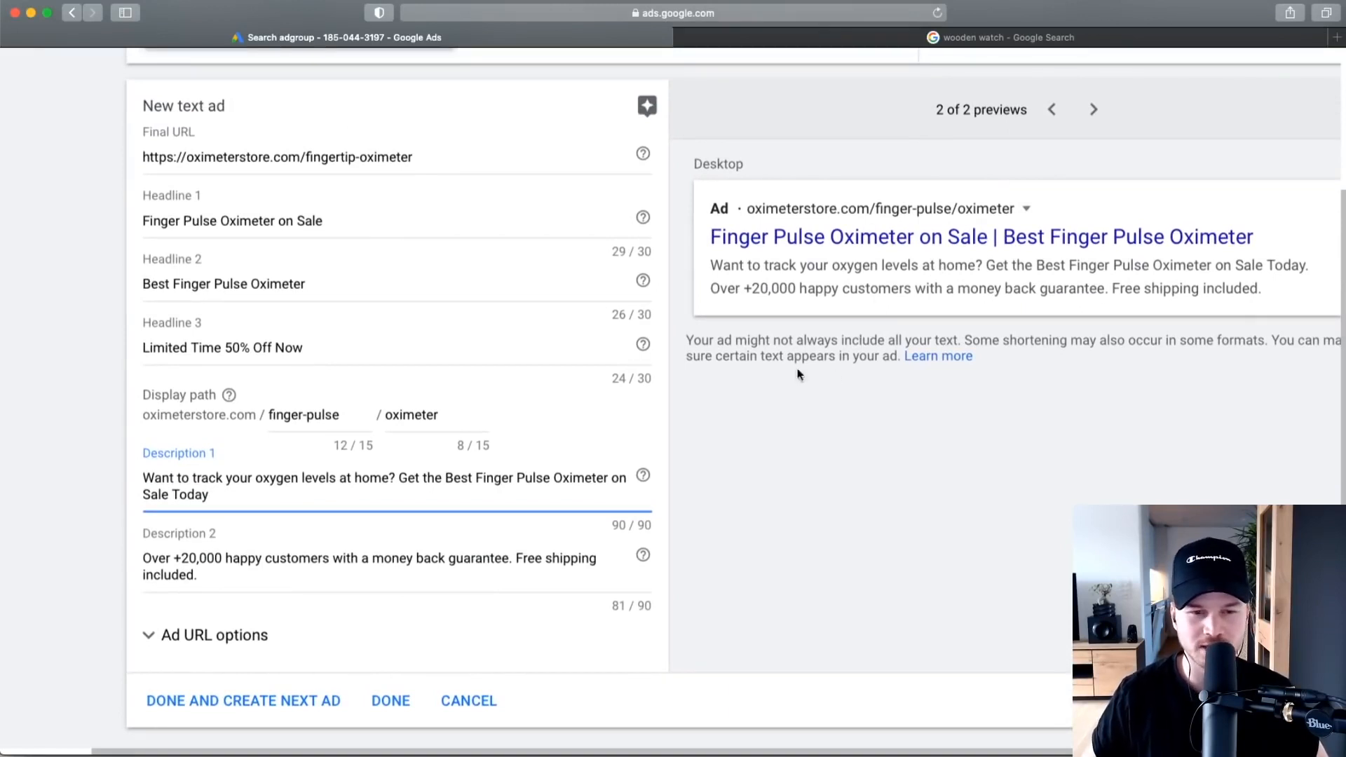
scroll(221, 558, down, 2)
scroll(222, 559, down, 1)
scroll(214, 459, up, 3)
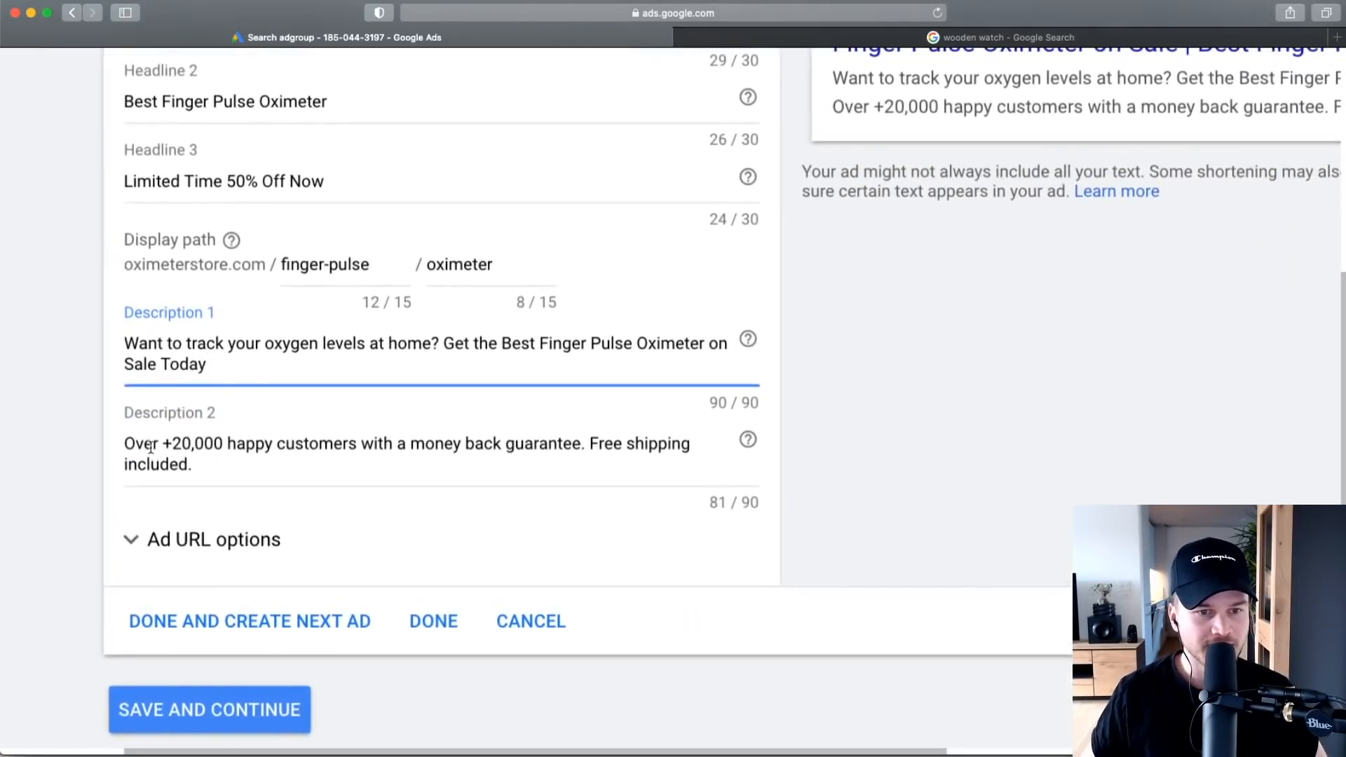
Examine the customer-count and free-shipping claims in Description 2, and compare the ad's mobile and desktop previews.
scroll(214, 460, up, 3)
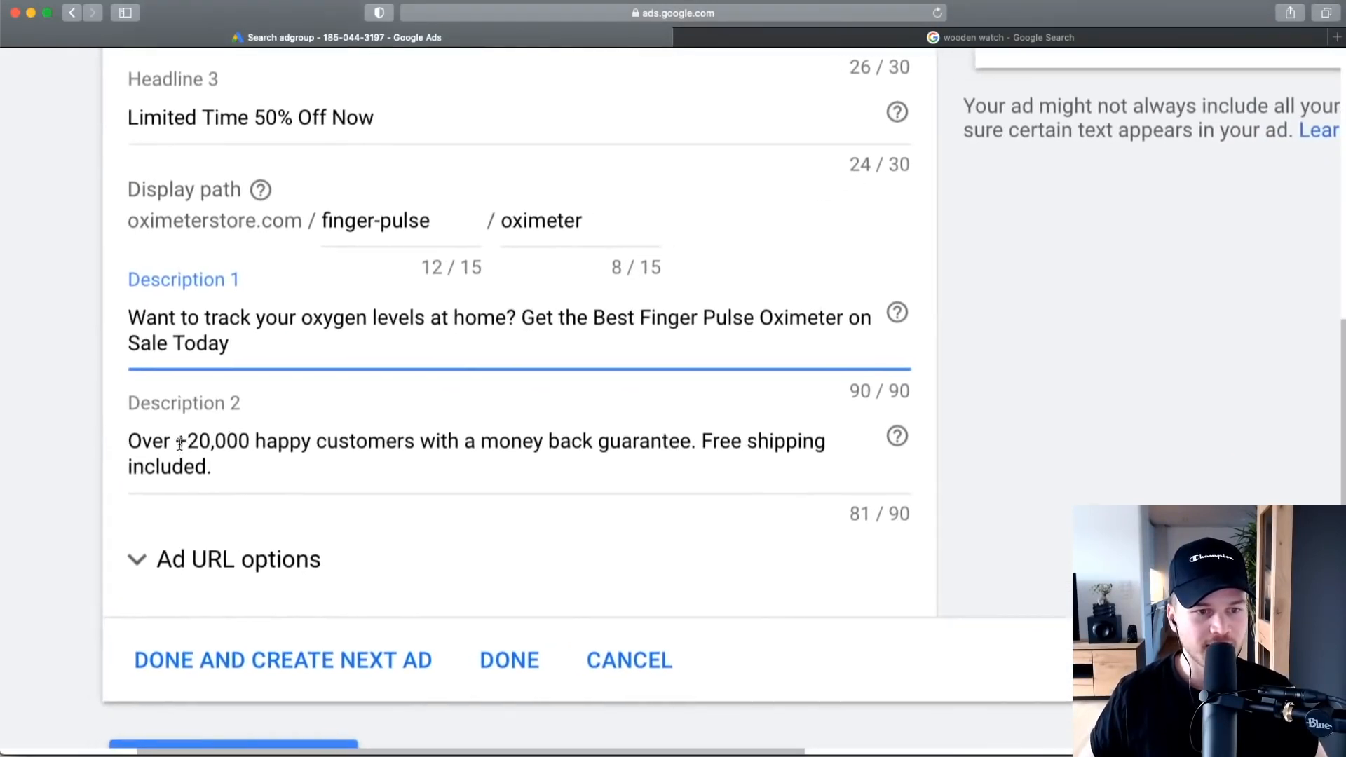
drag(178, 441, 267, 440)
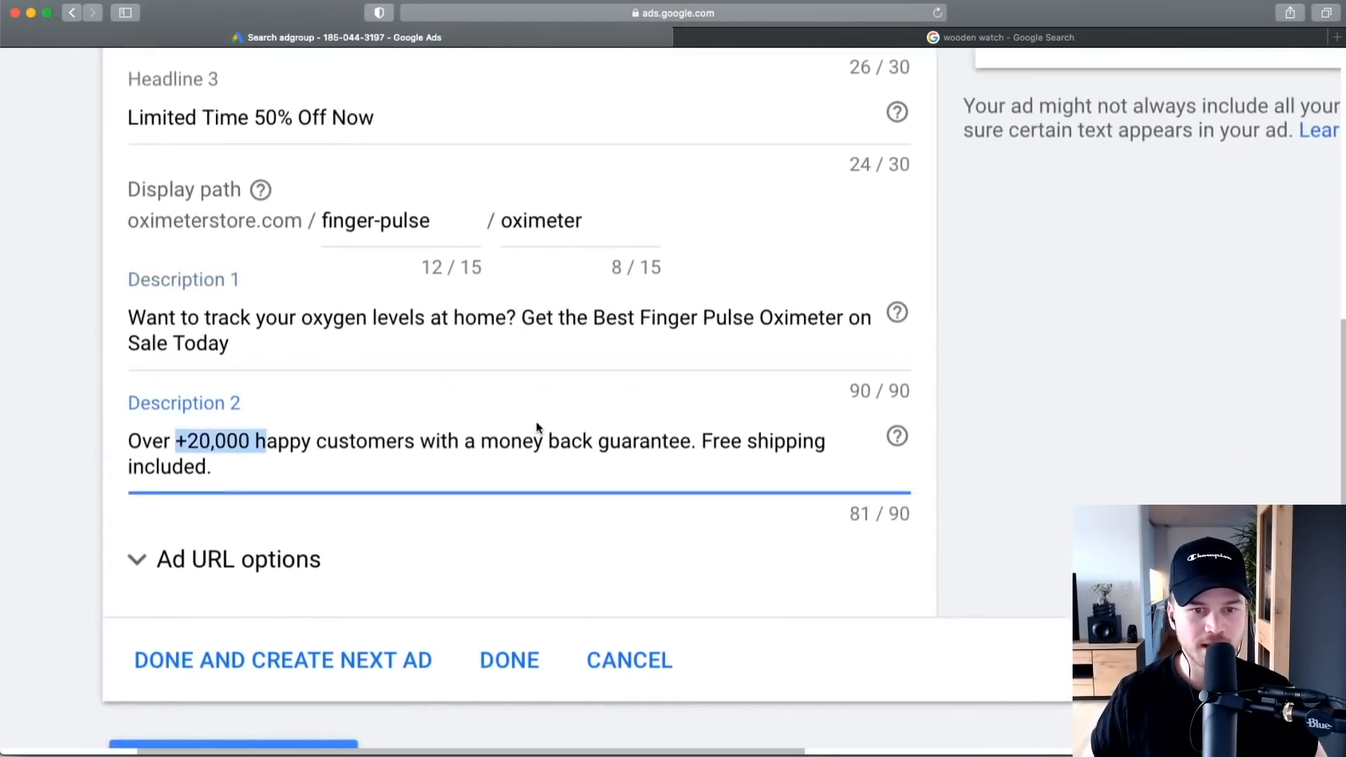
drag(699, 438, 784, 438)
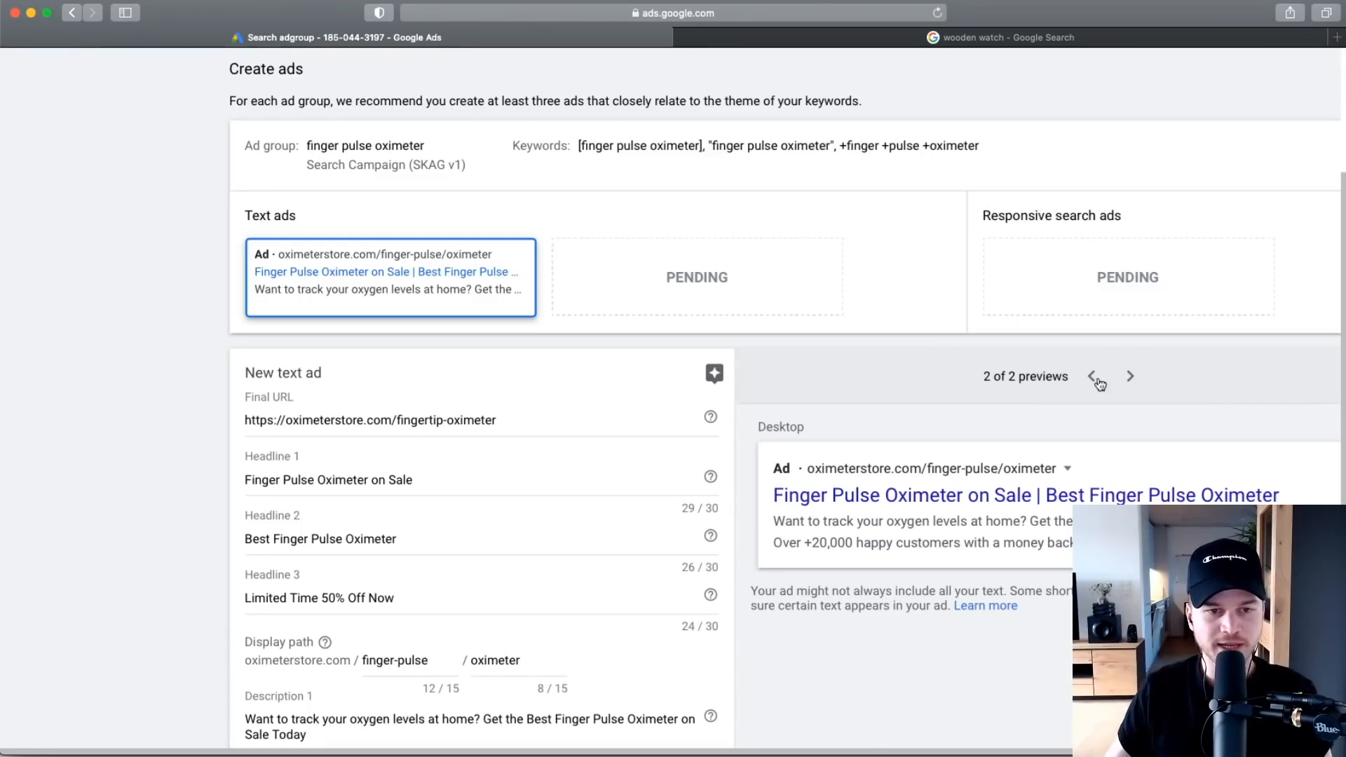
scroll(756, 432, down, 3)
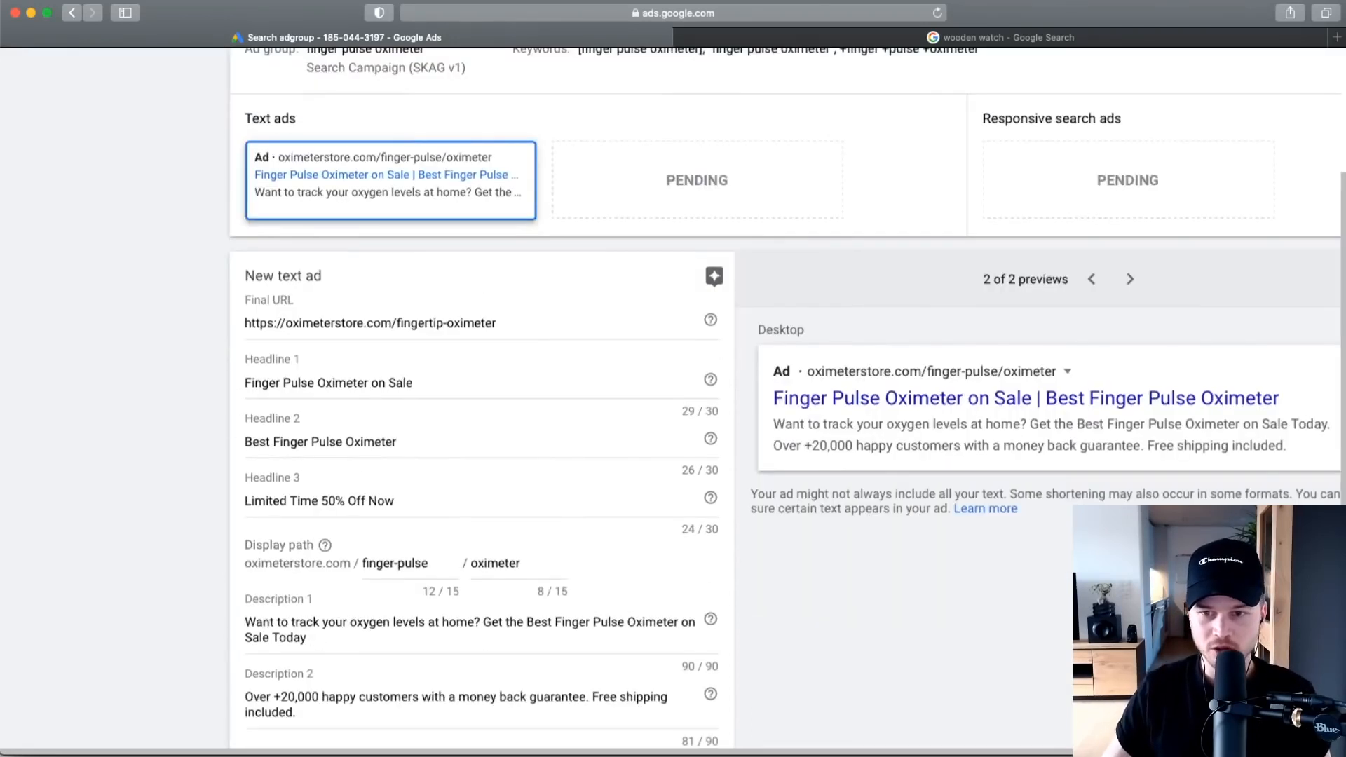
click(1092, 279)
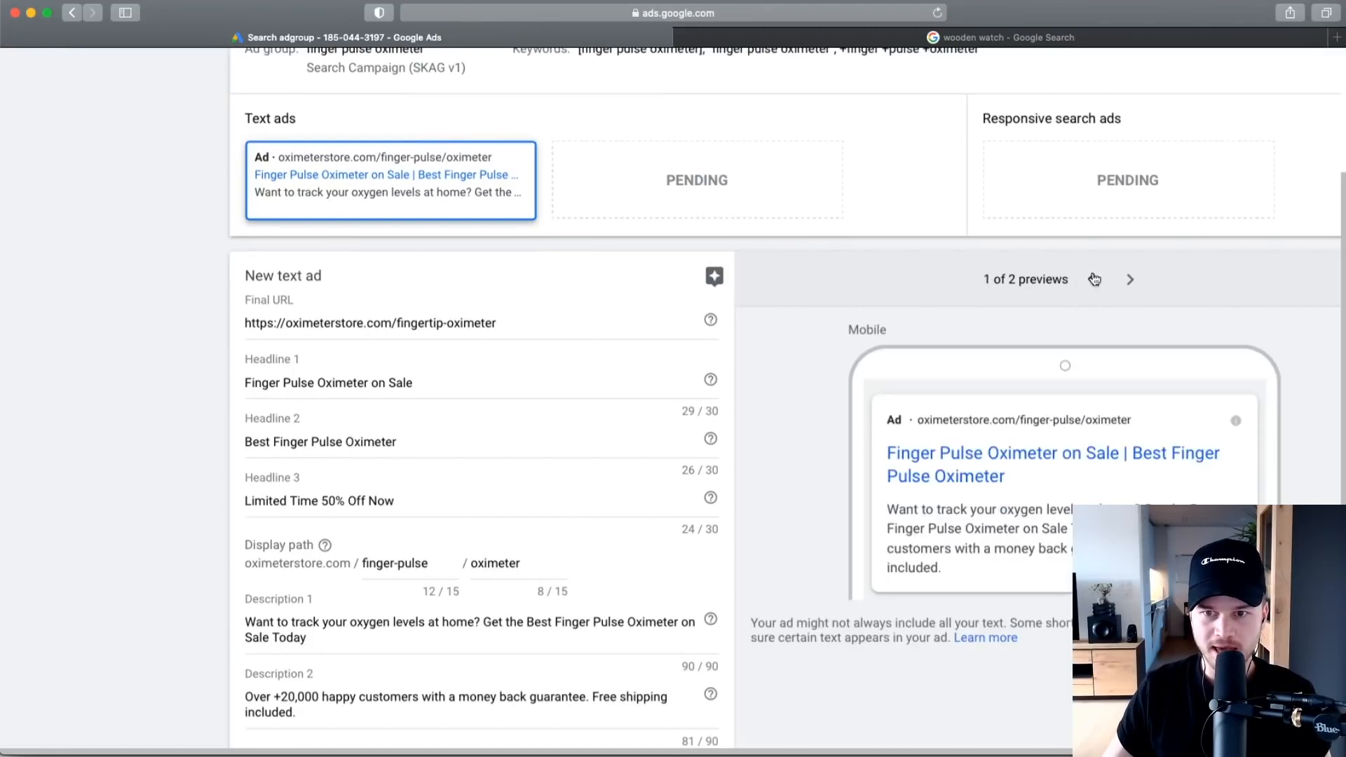
click(1130, 279)
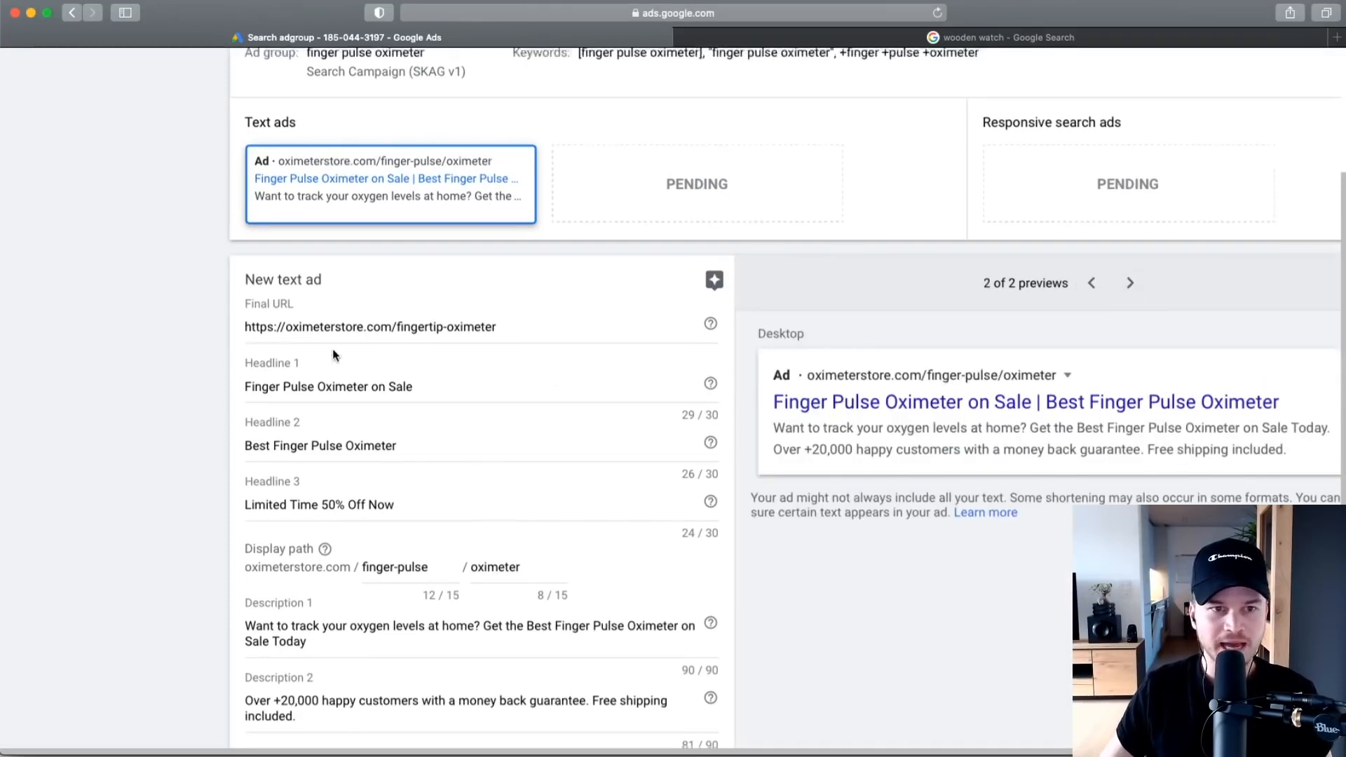
scroll(330, 351, up, 3)
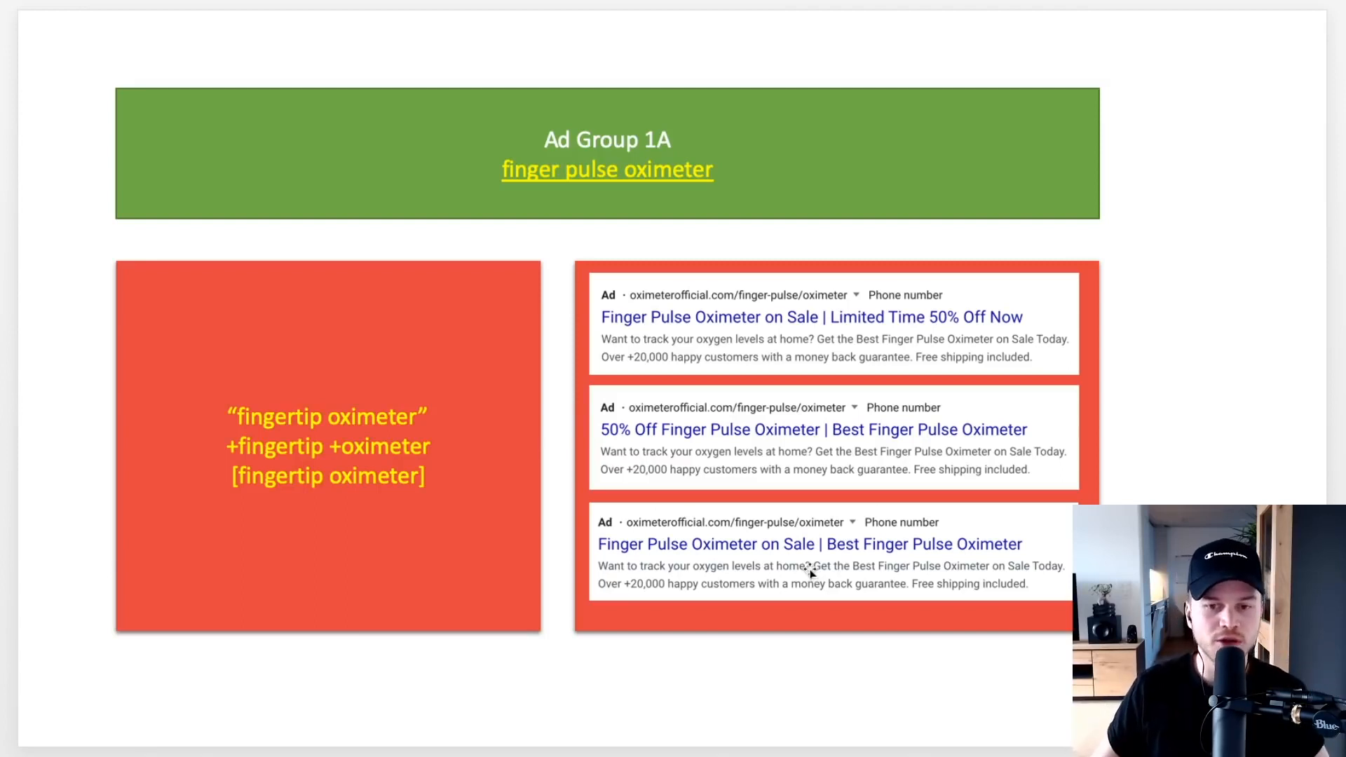
Return from the Ad Group 1A slide to Google Ads, finish the first text ad, and start the next one at its Headline 1.
key(ctrl+Up)
click(1315, 350)
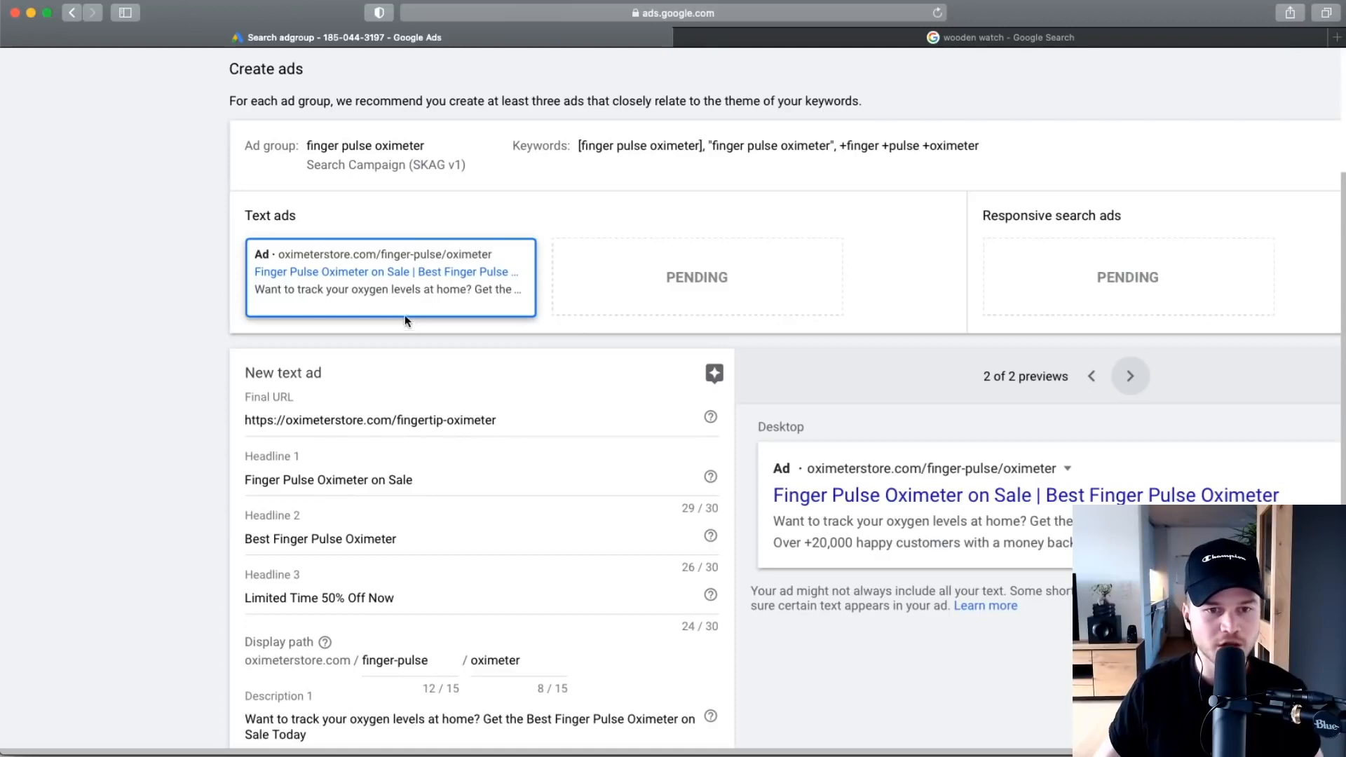
scroll(406, 314, down, 5)
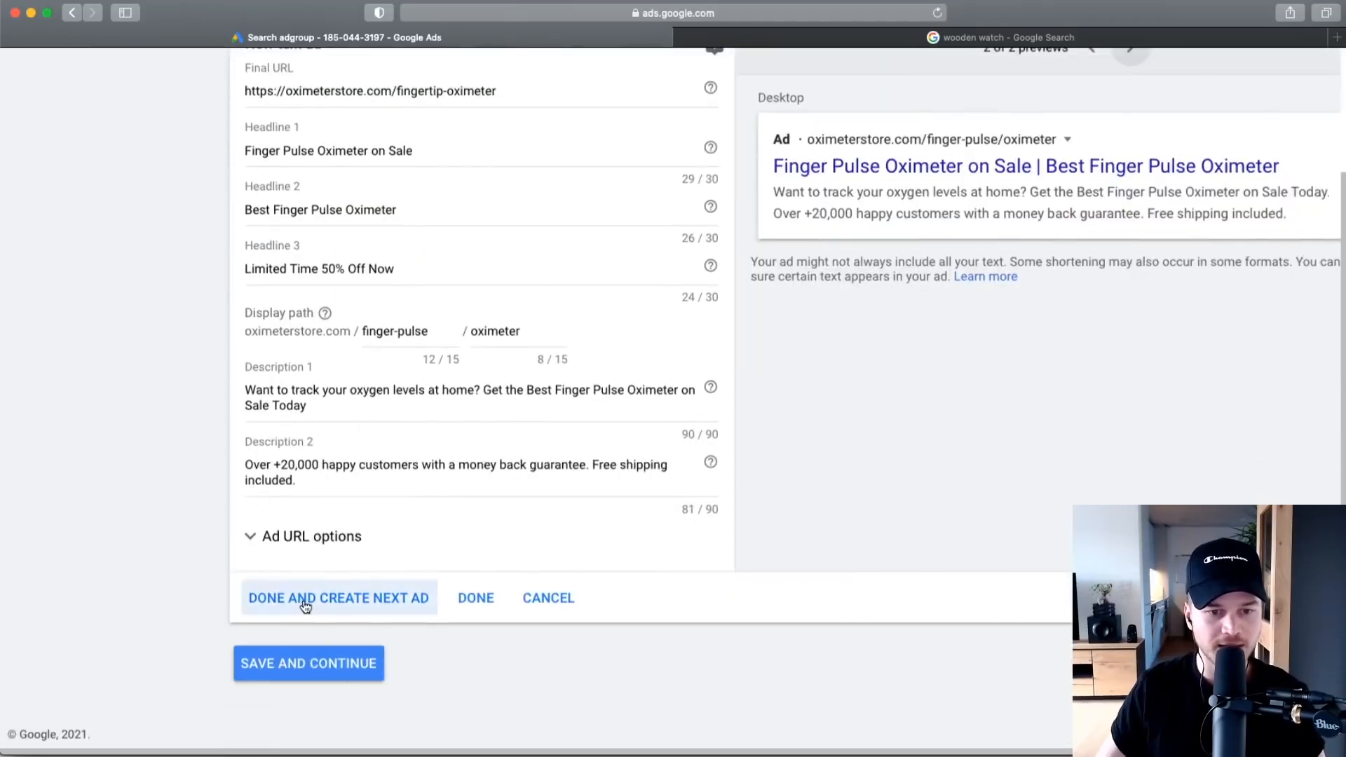
click(306, 605)
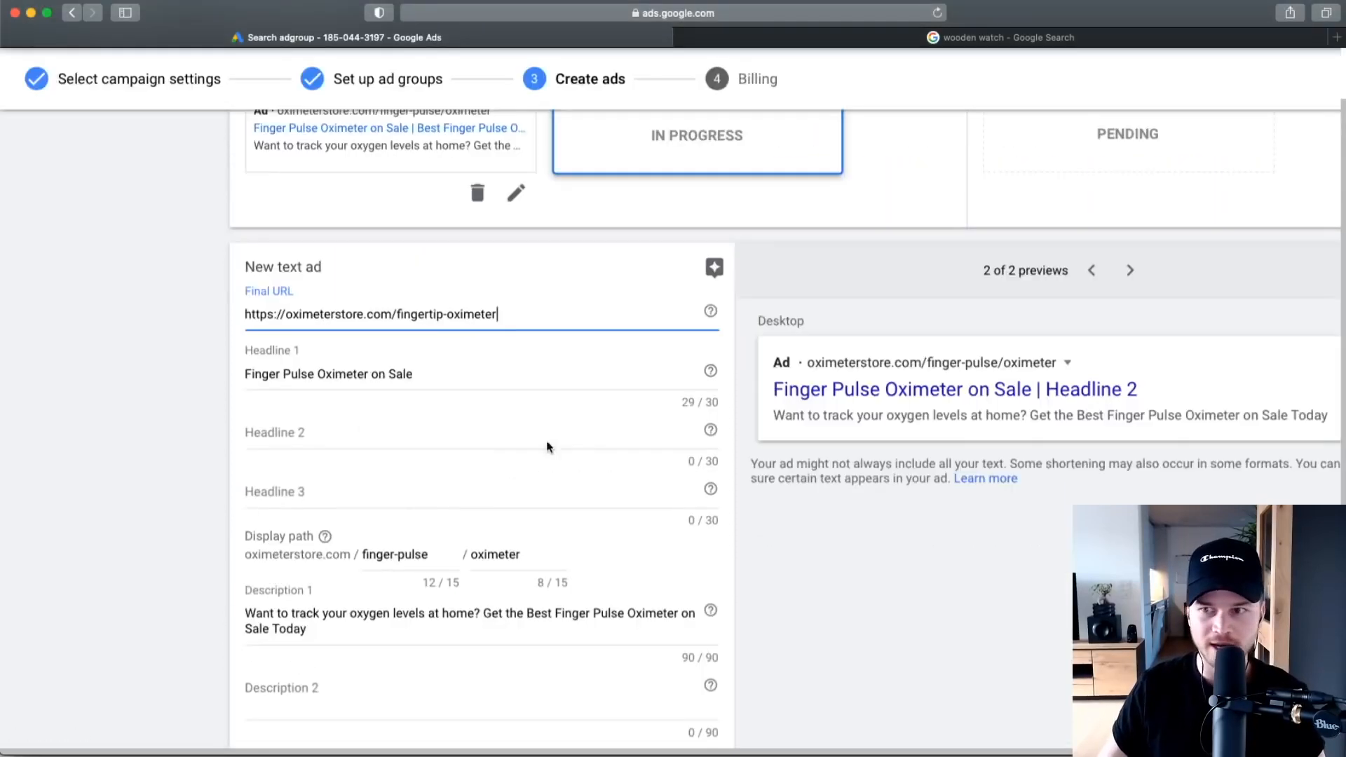
click(387, 374)
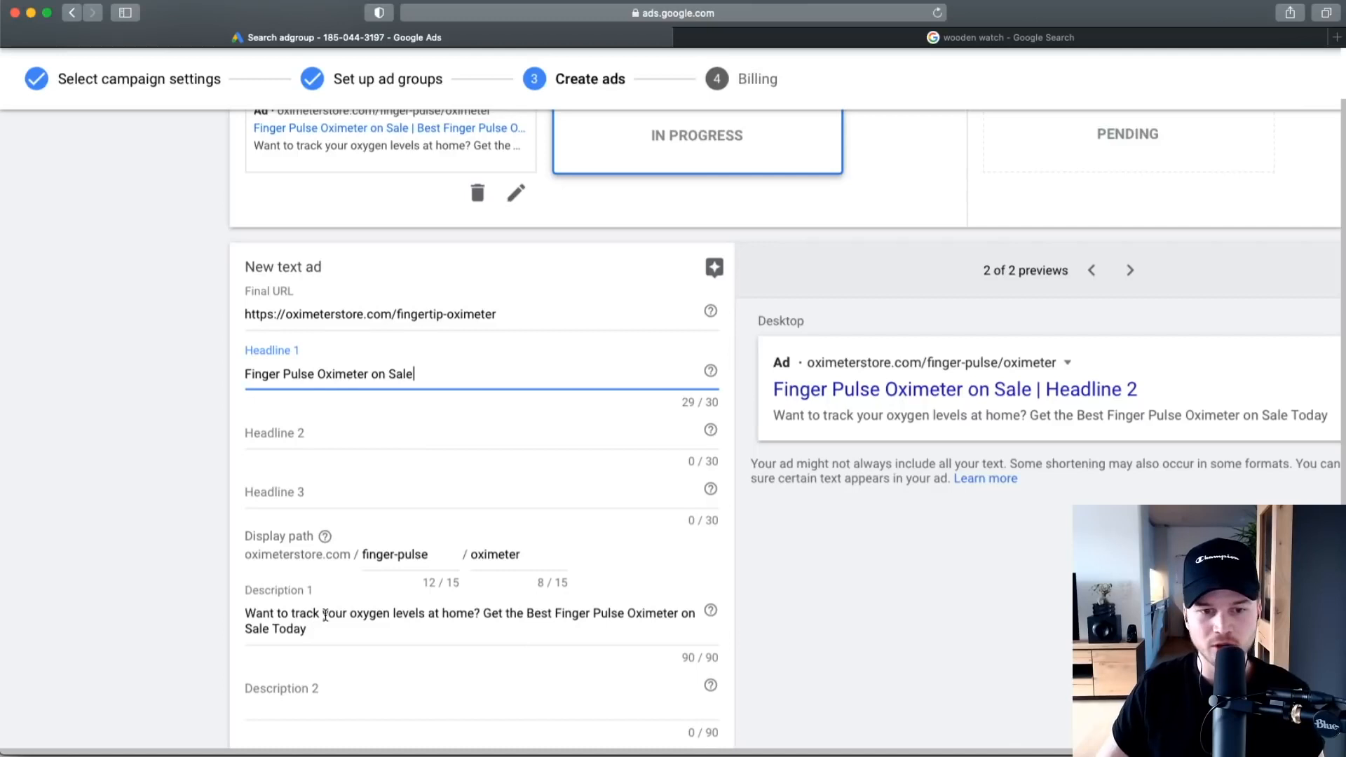
Discard the unfinished second text ad and save the ads to continue to billing.
scroll(324, 617, down, 2)
scroll(83, 551, up, 2)
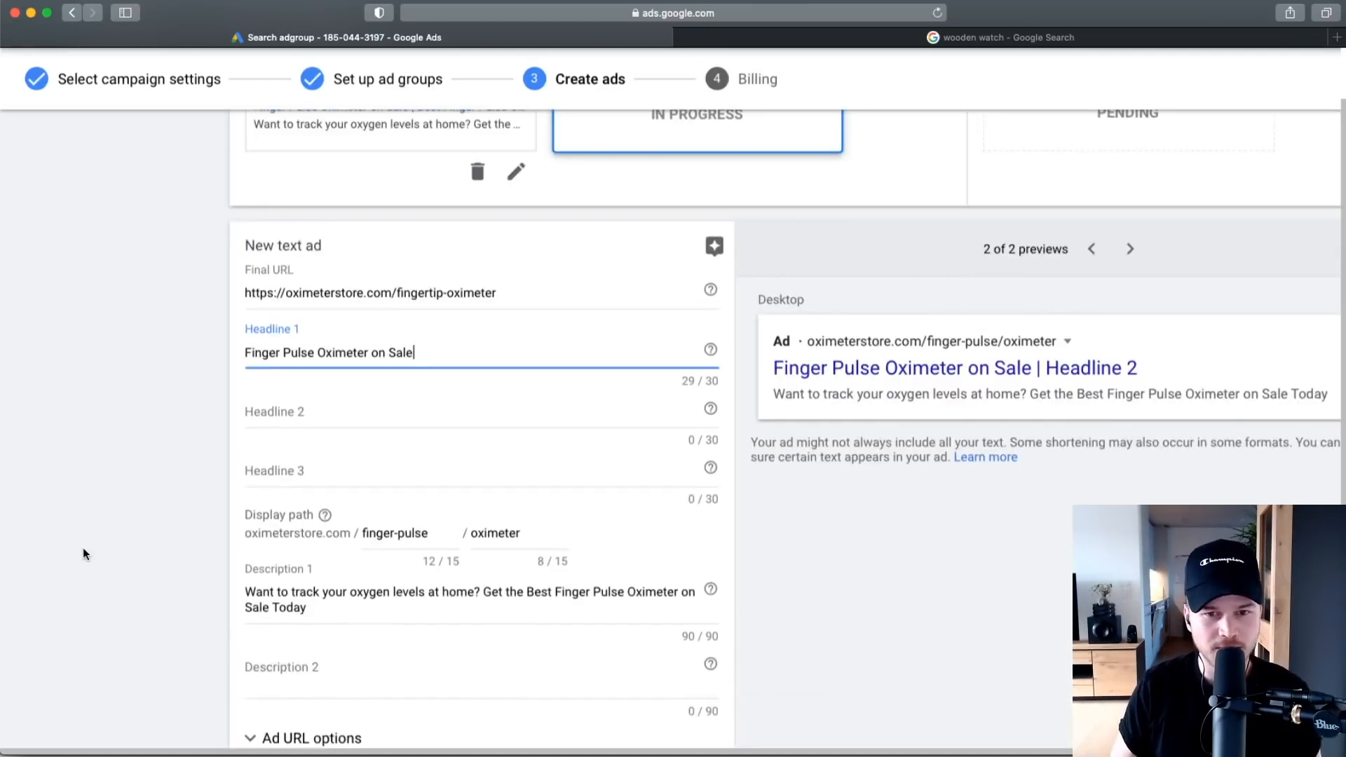
scroll(131, 526, up, 4)
scroll(537, 449, down, 5)
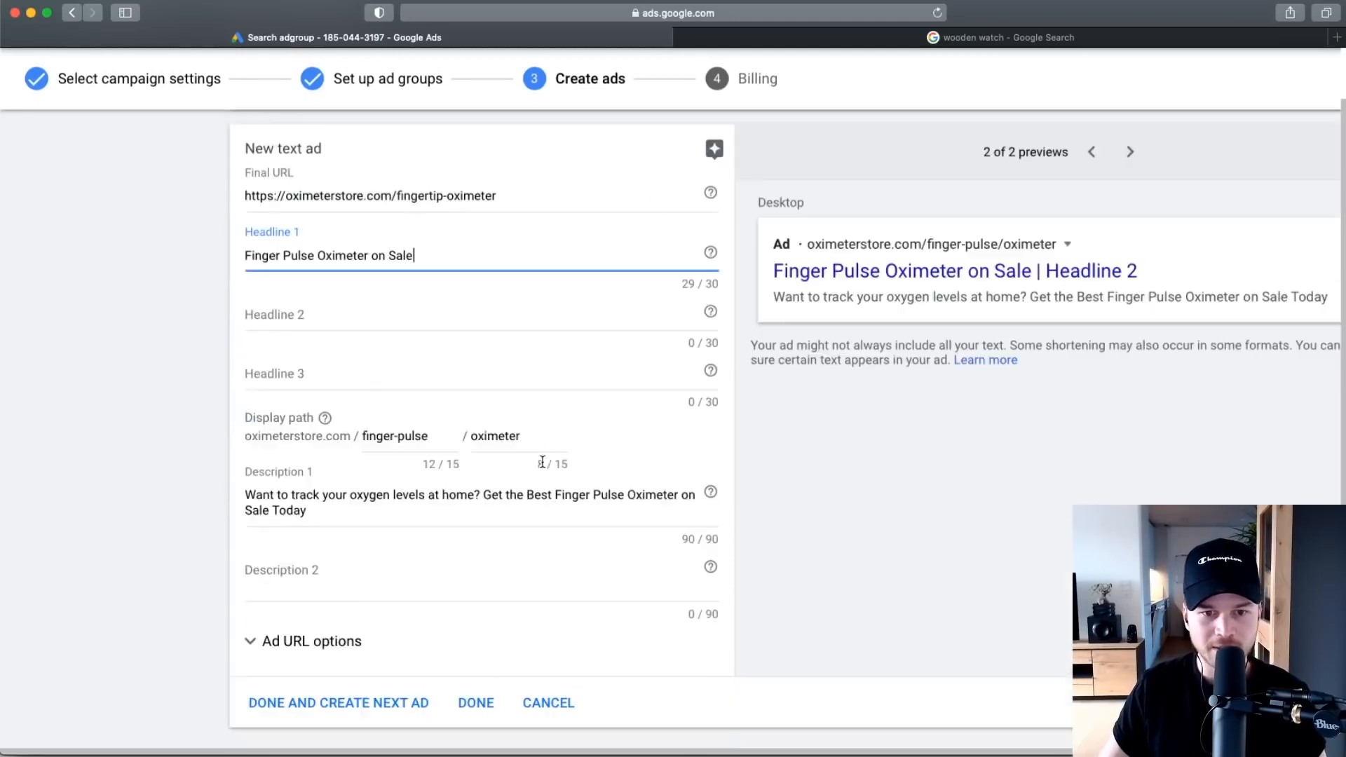
click(586, 695)
scroll(491, 511, up, 2)
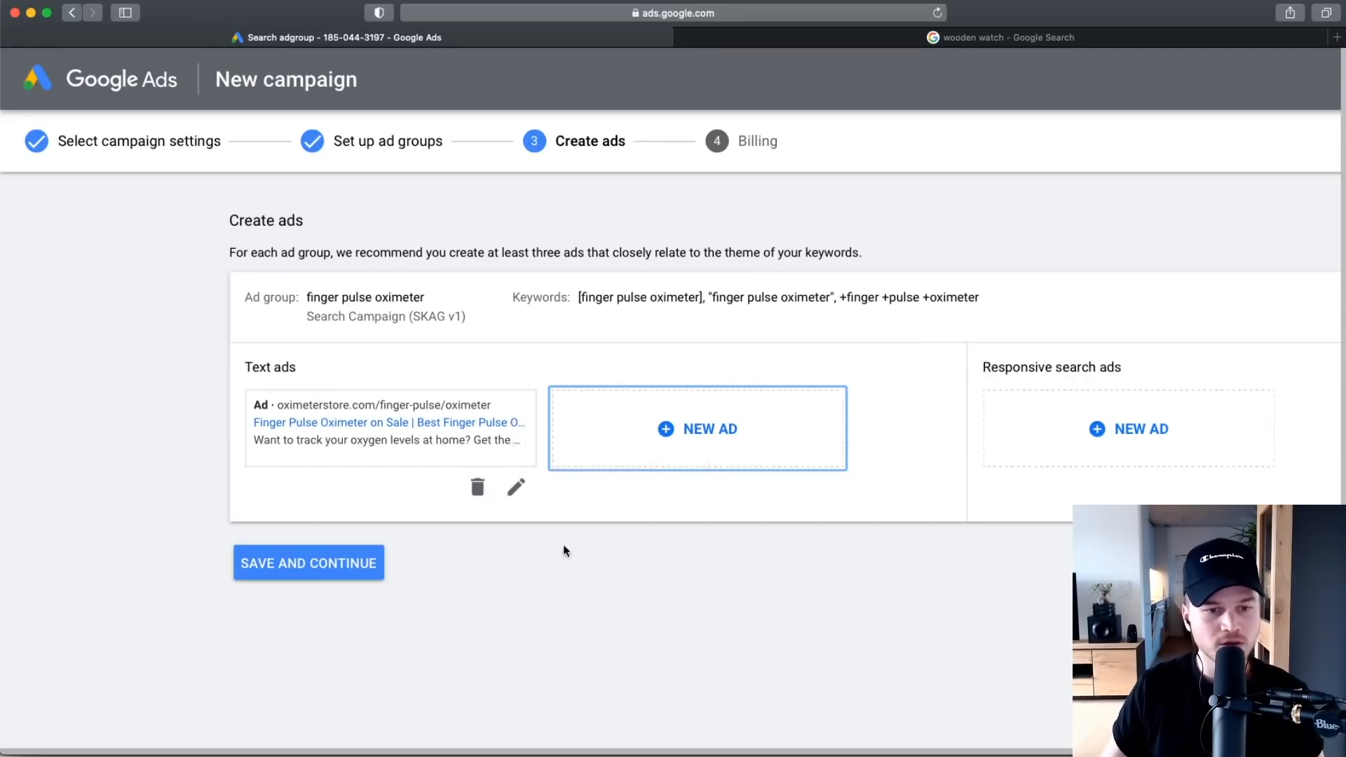
click(290, 570)
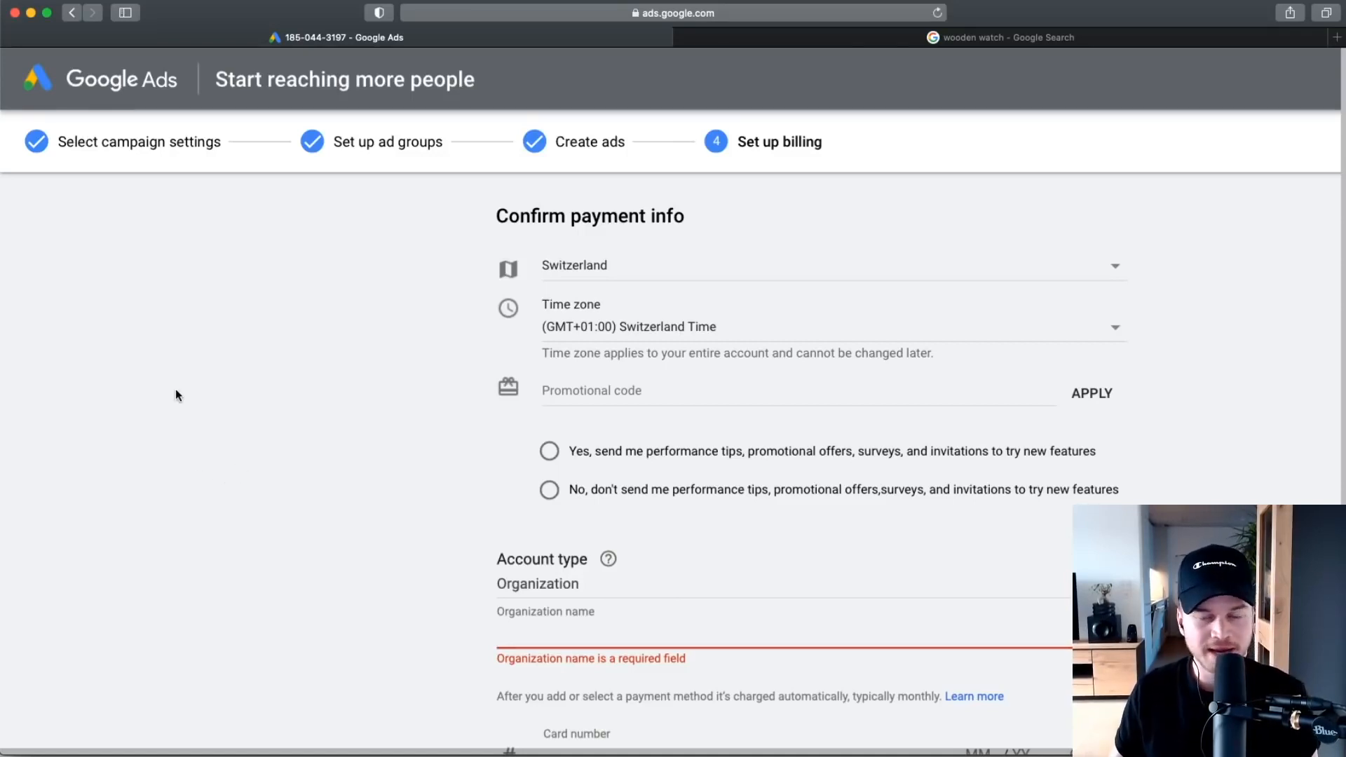
Examine the payment form's account type, organization name, card and billing address fields.
scroll(463, 562, down, 5)
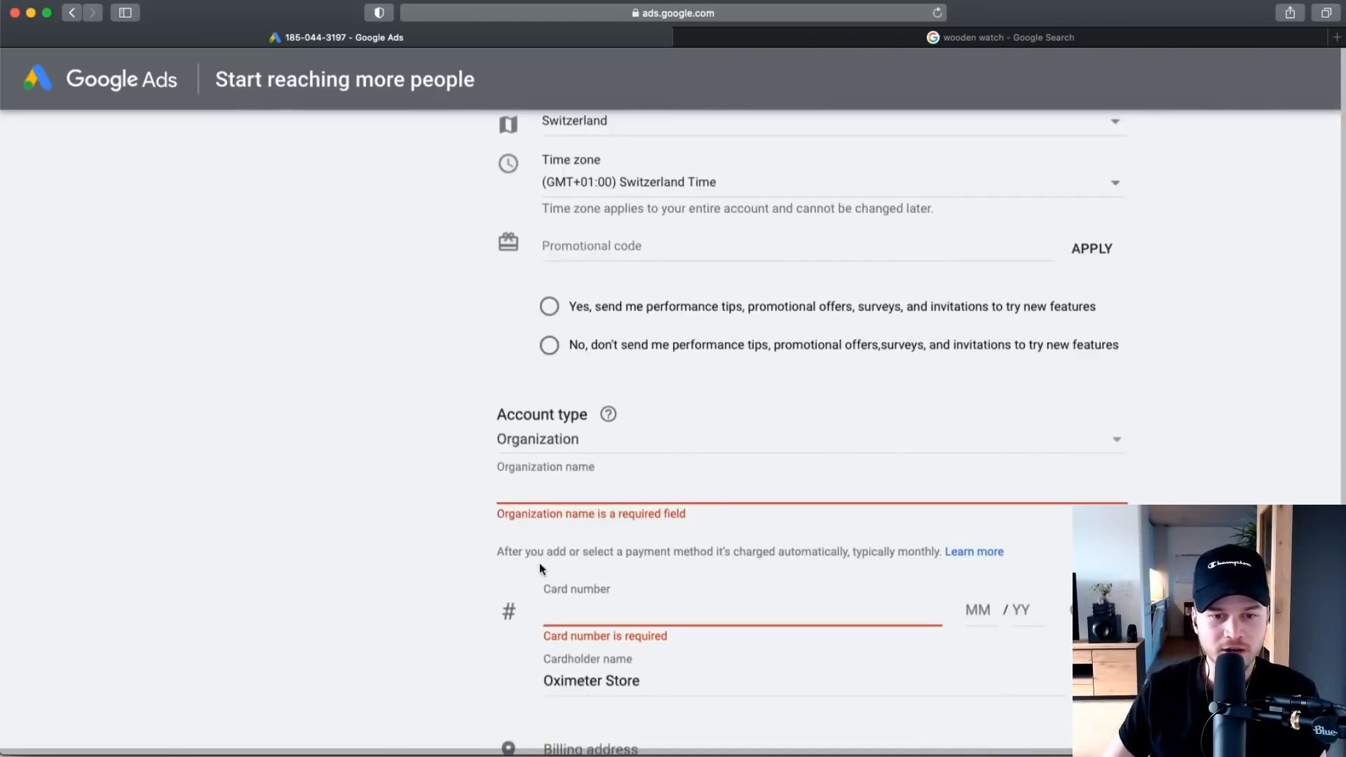
click(571, 402)
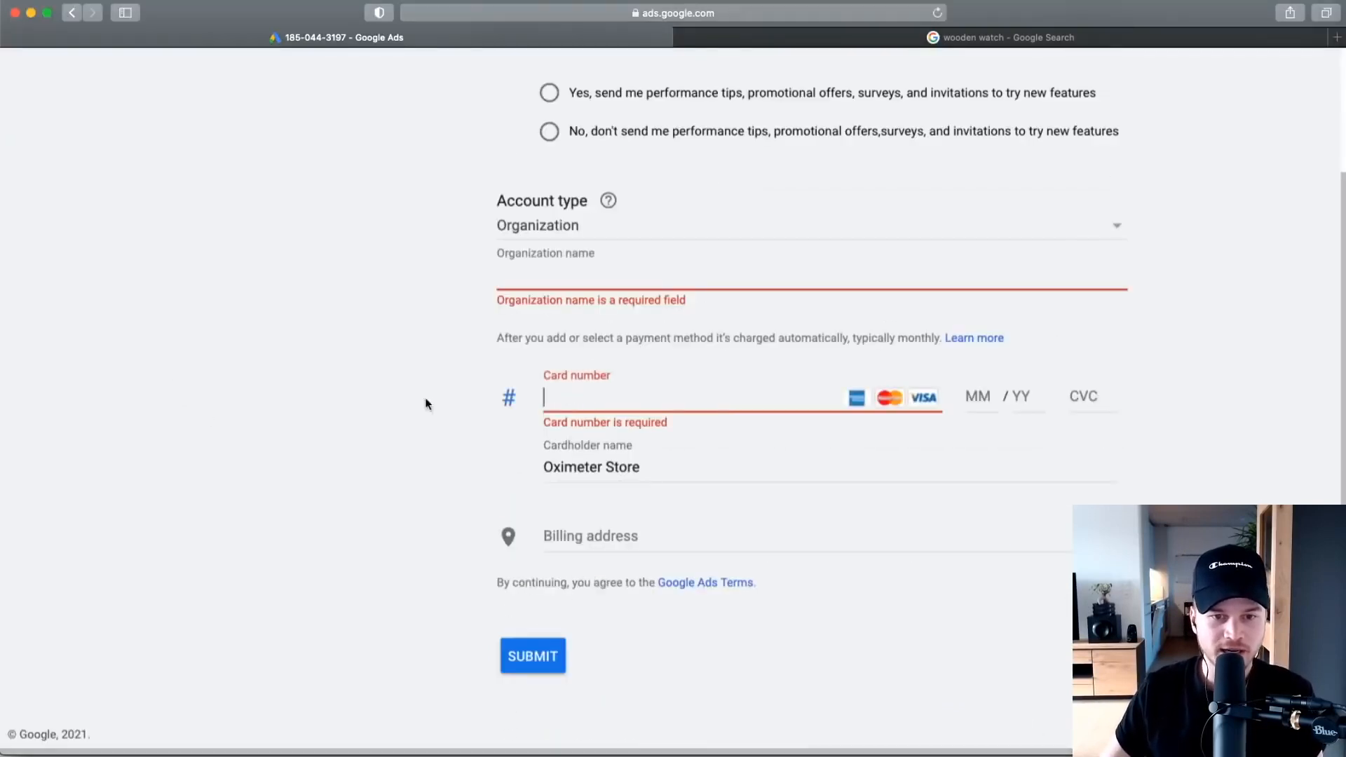
click(215, 406)
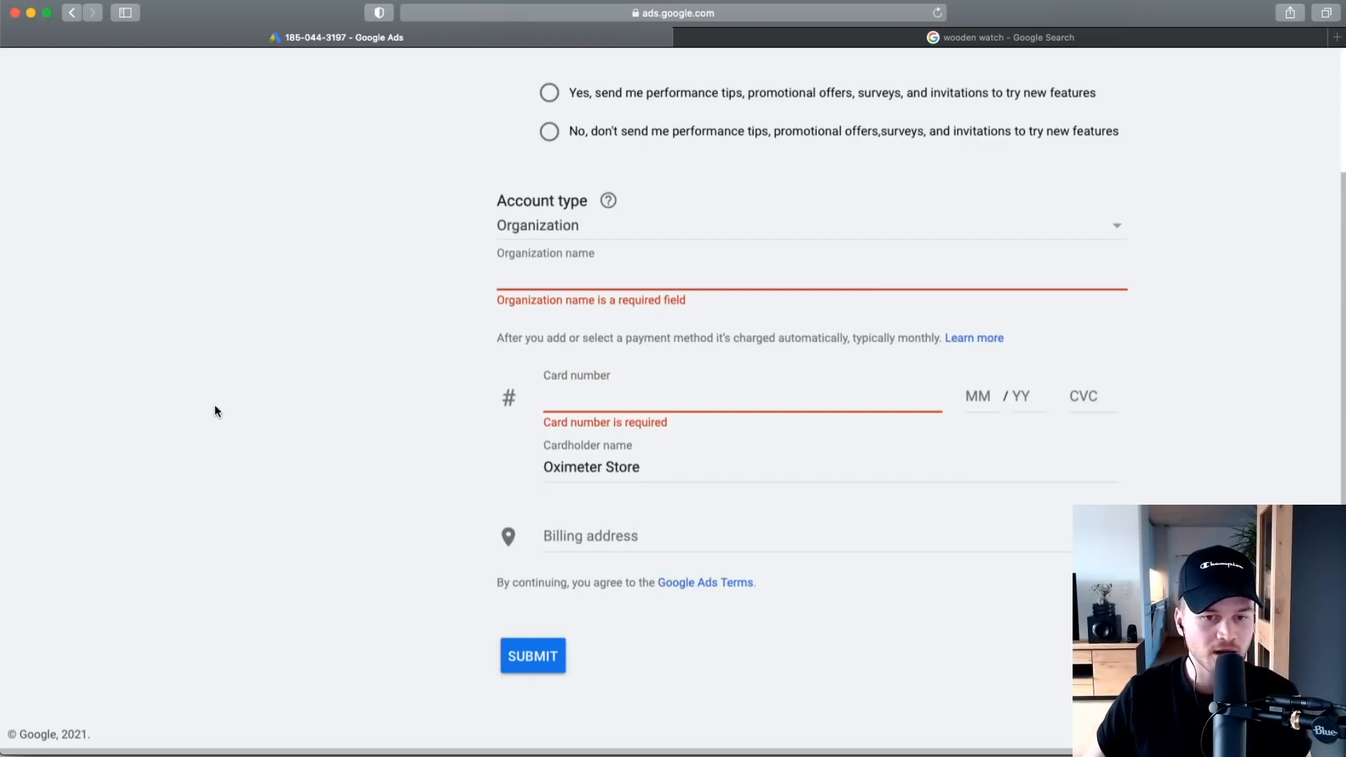
scroll(215, 411, up, 3)
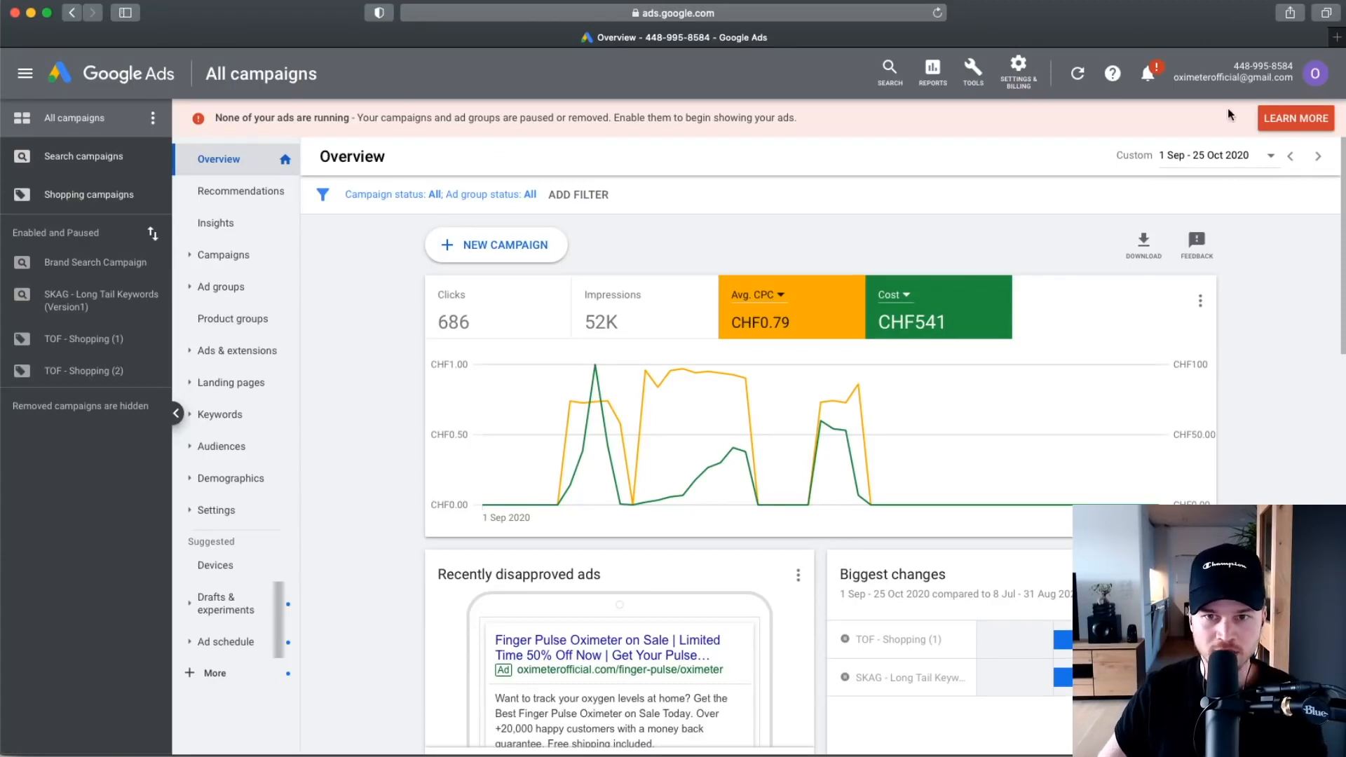
Open General List from the account's shared negative keyword lists and look over its first keywords.
click(972, 74)
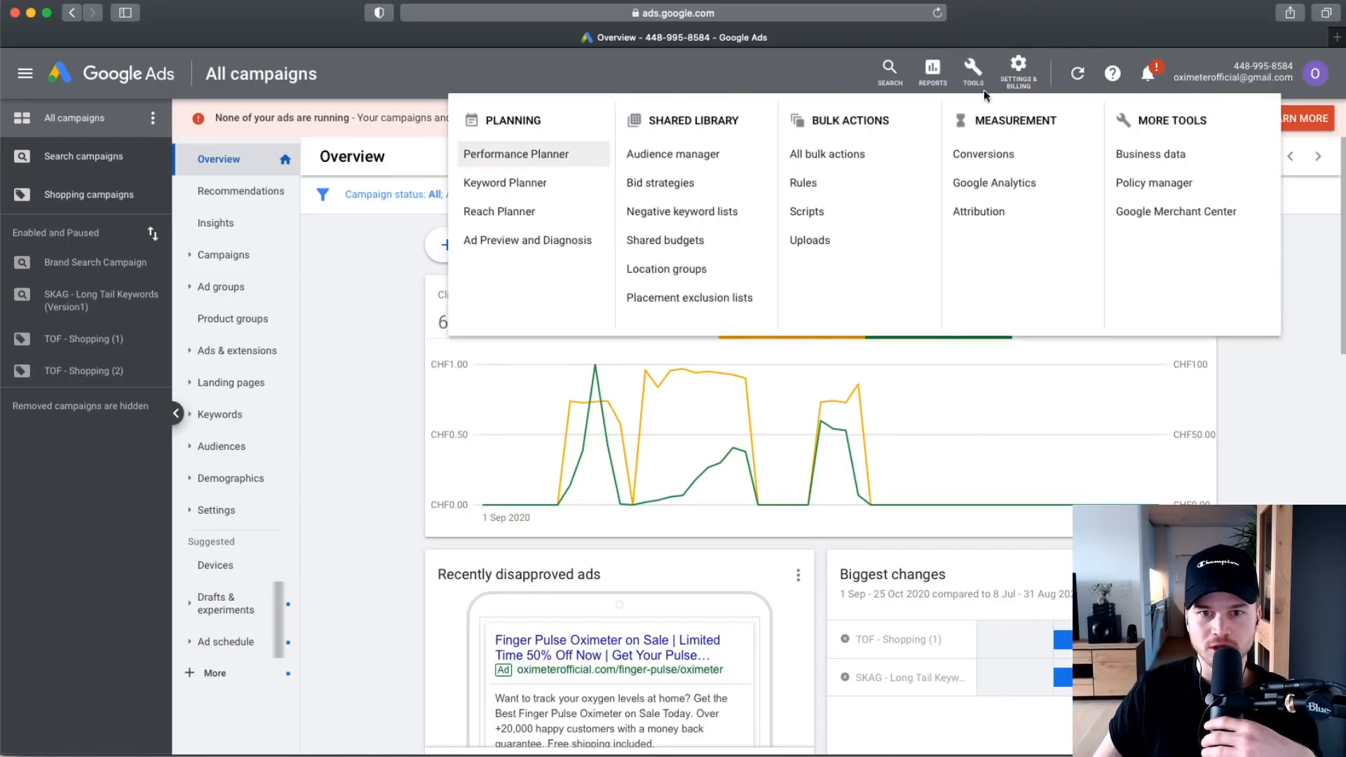
click(698, 212)
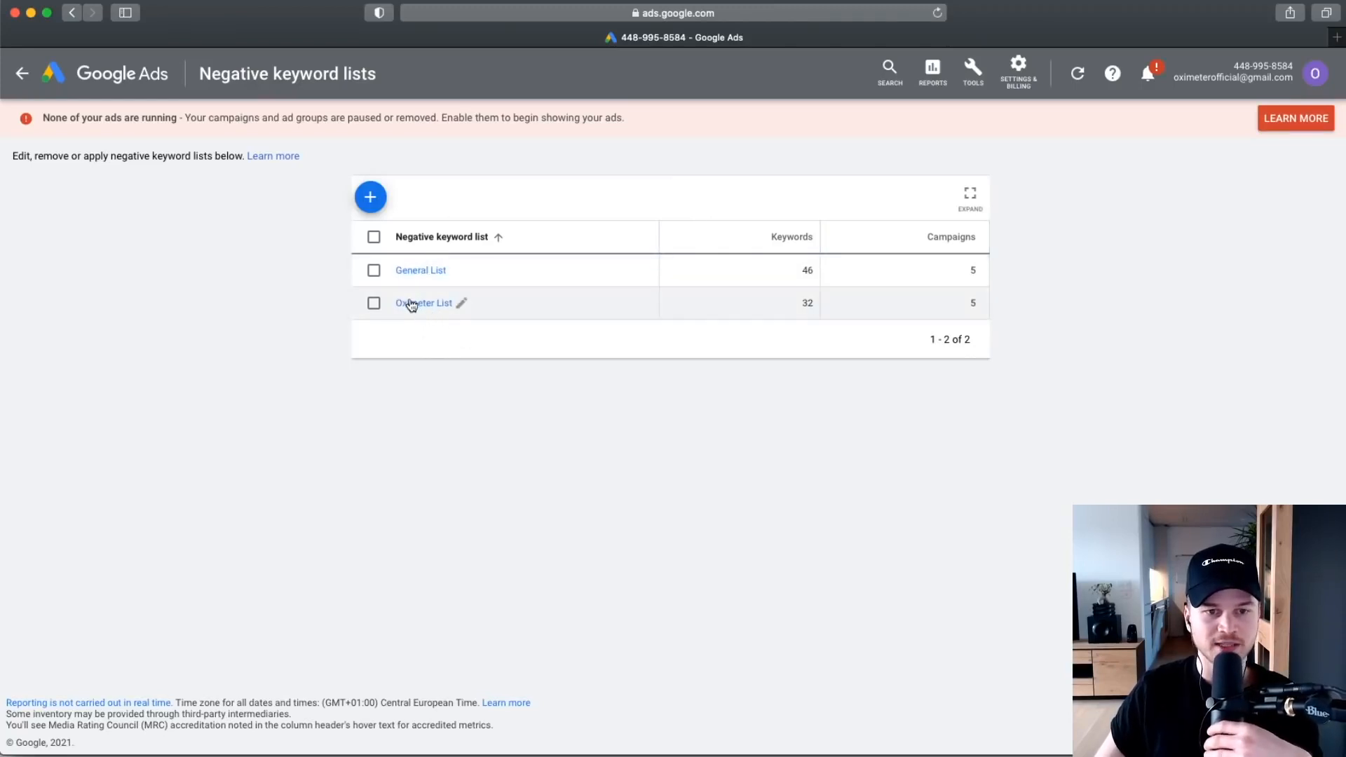
click(435, 274)
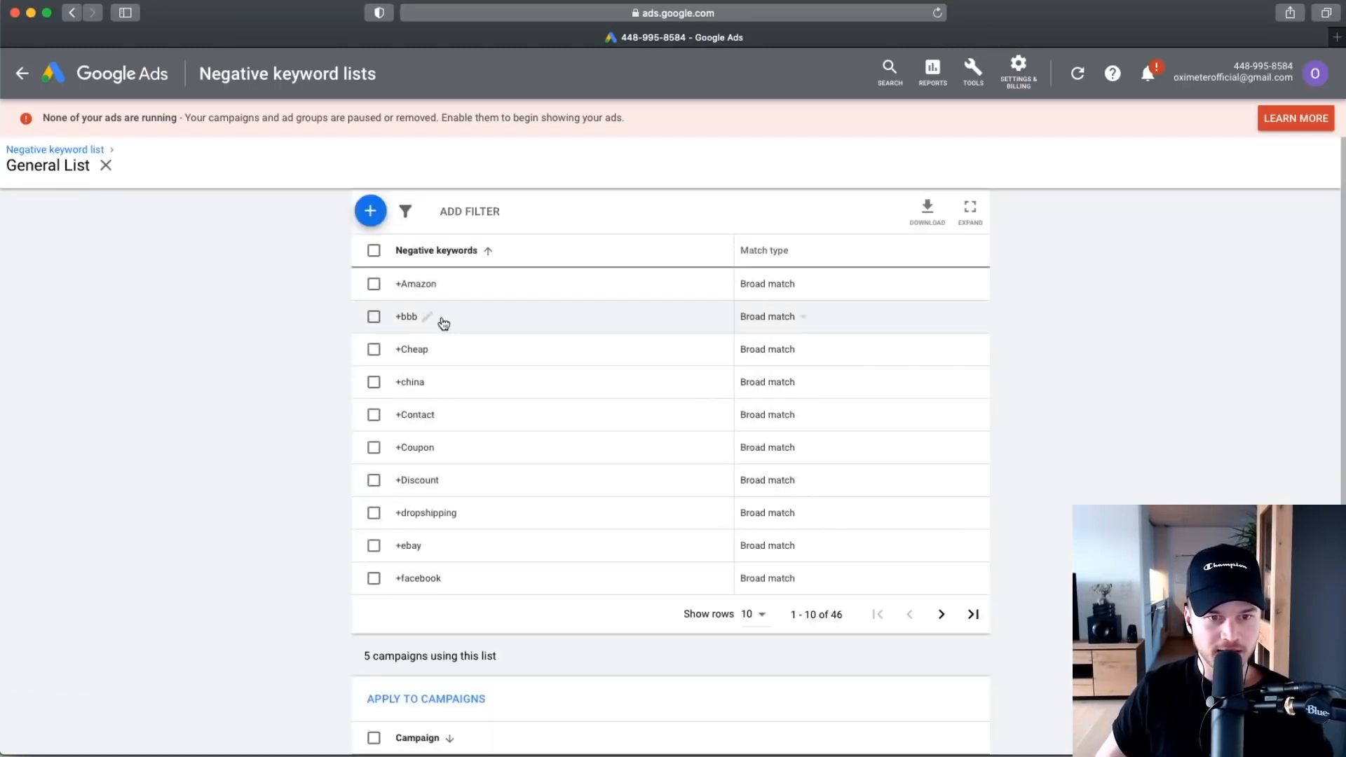
scroll(432, 305, up, 5)
scroll(449, 439, down, 2)
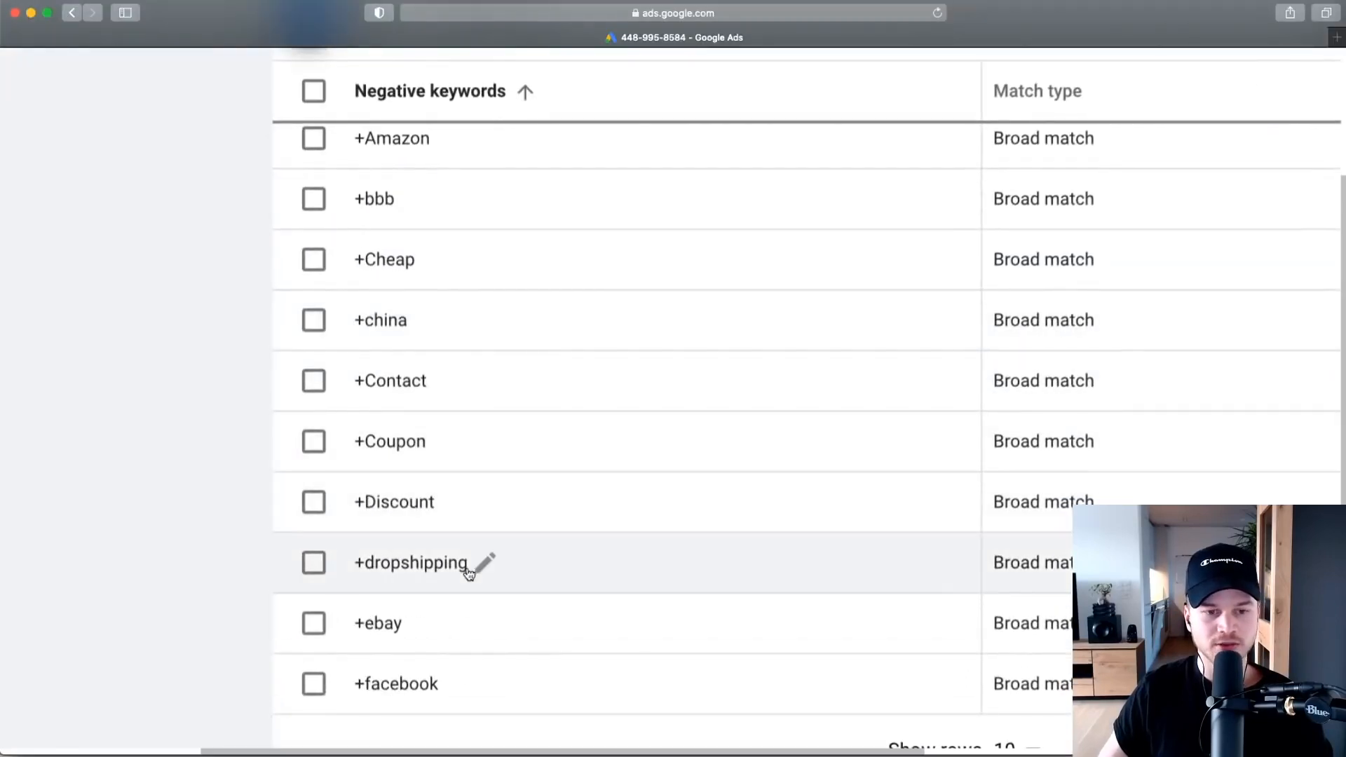
scroll(474, 561, down, 5)
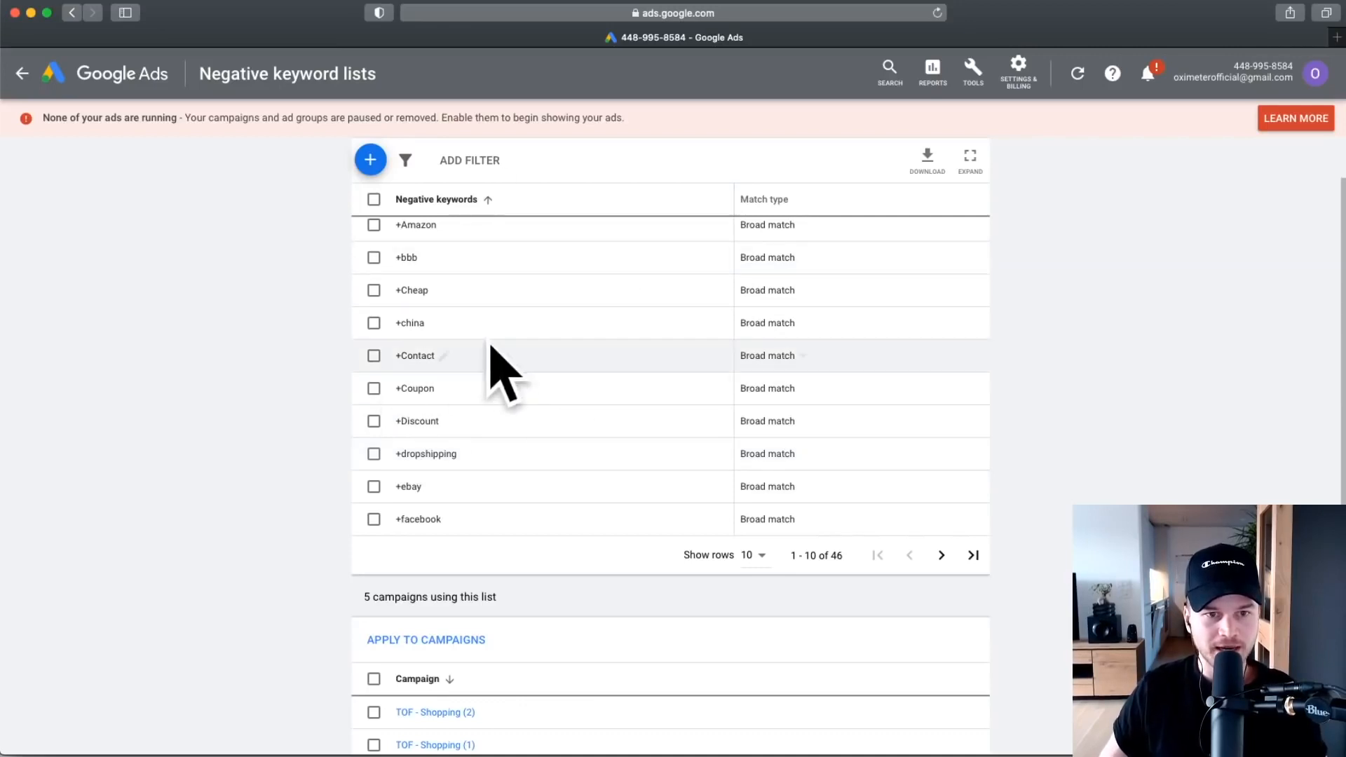
scroll(484, 356, up, 1)
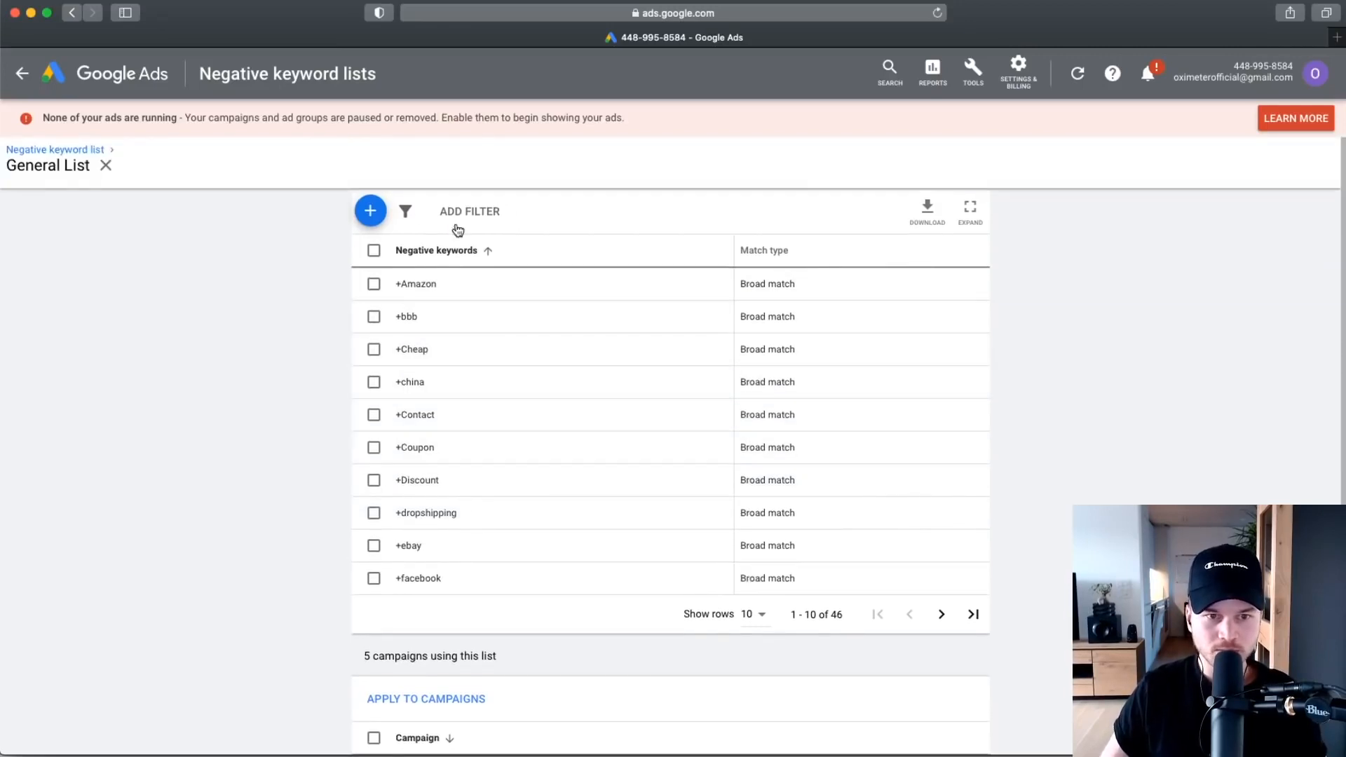
Add "+walmart" as a negative keyword to General List and save it.
click(371, 210)
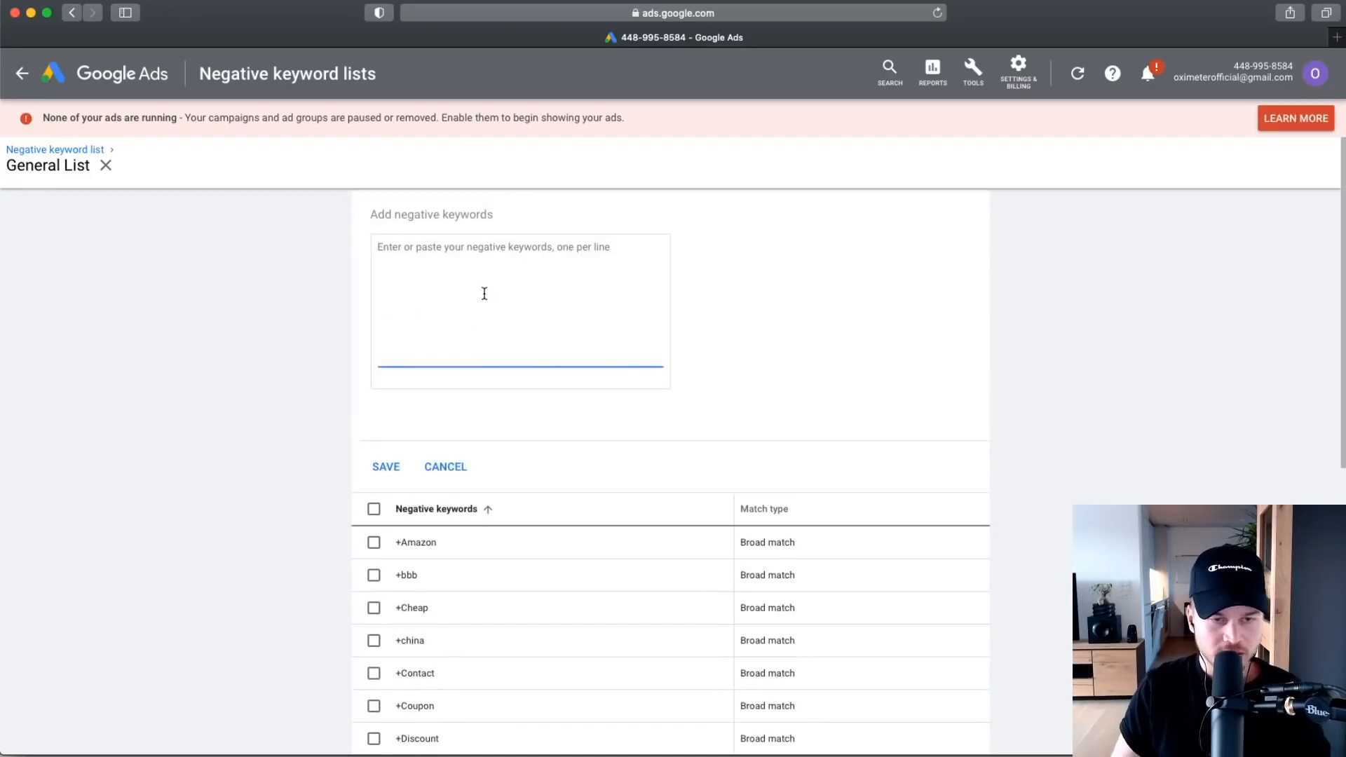
scroll(407, 298, up, 5)
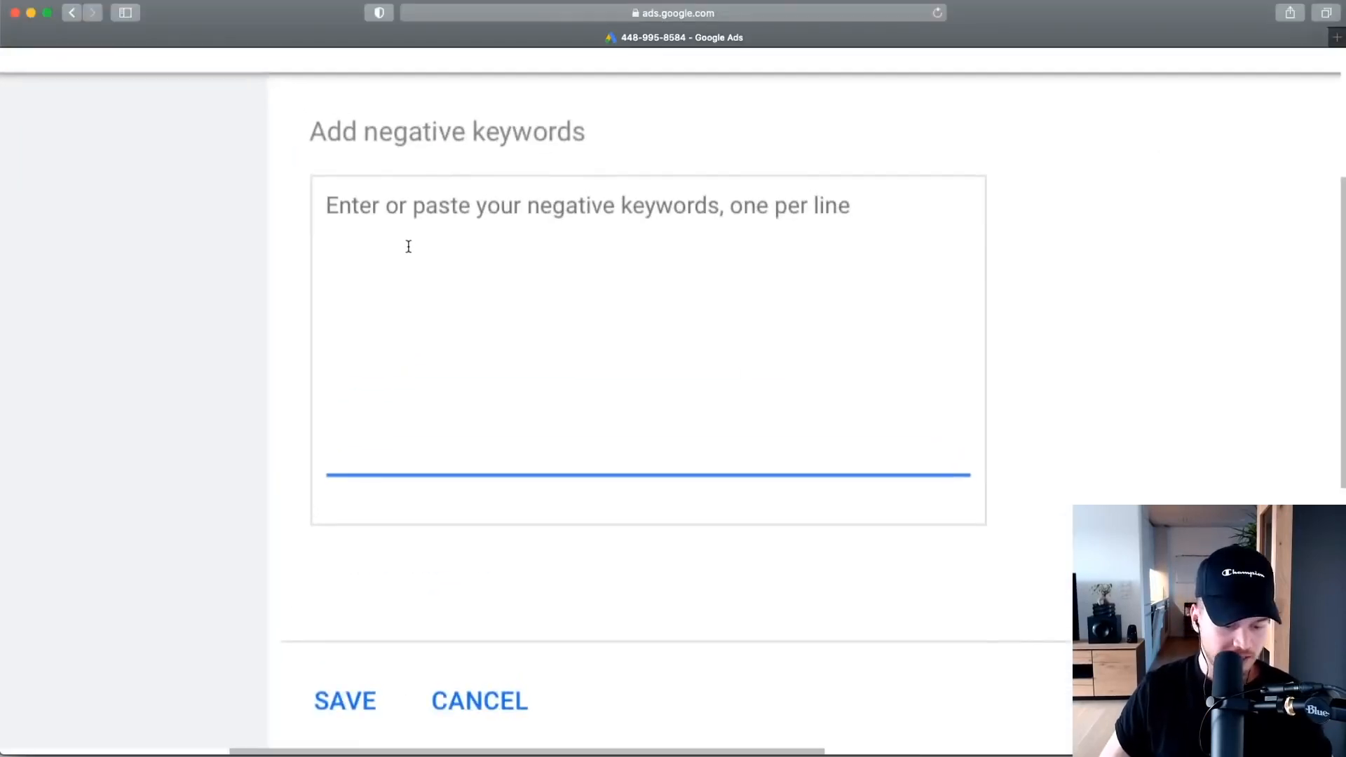
text(+wak)
key(BackSpace)
text(lmart)
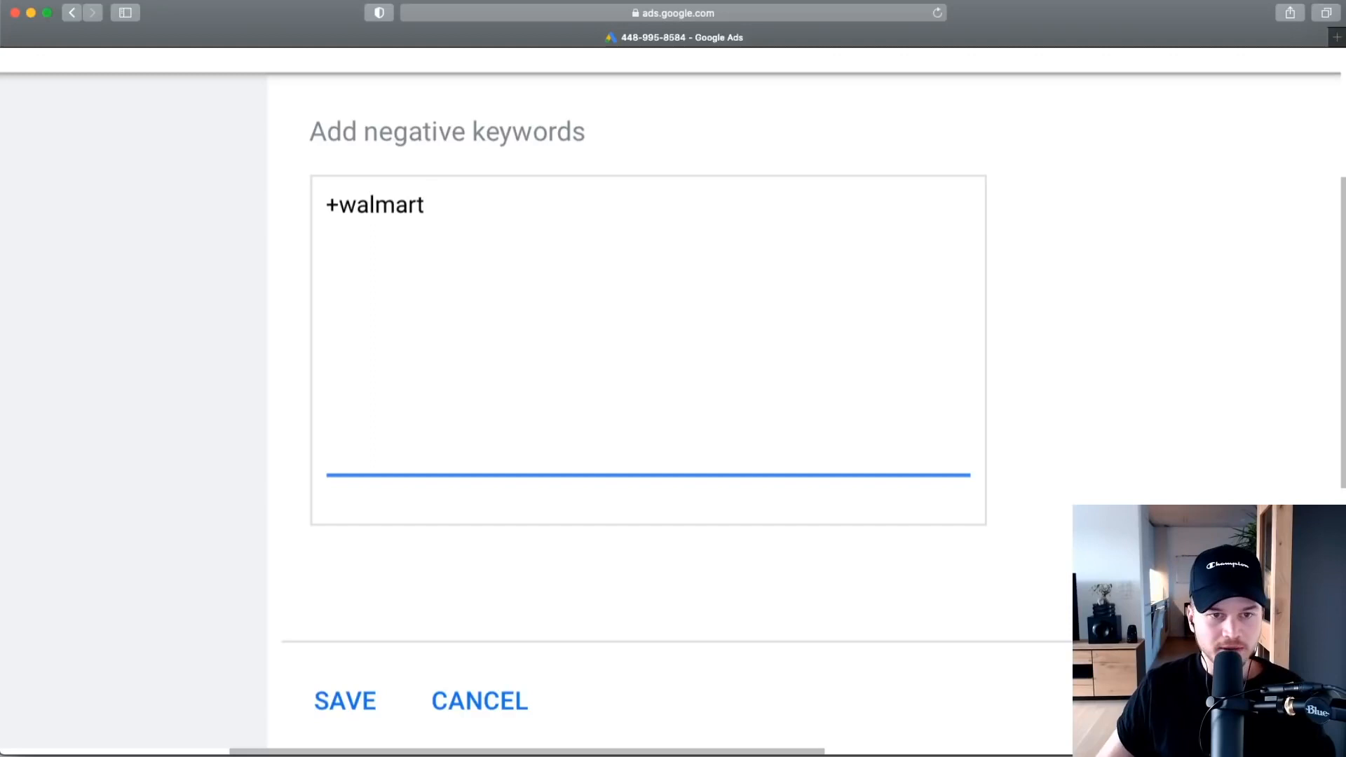
scroll(354, 596, down, 2)
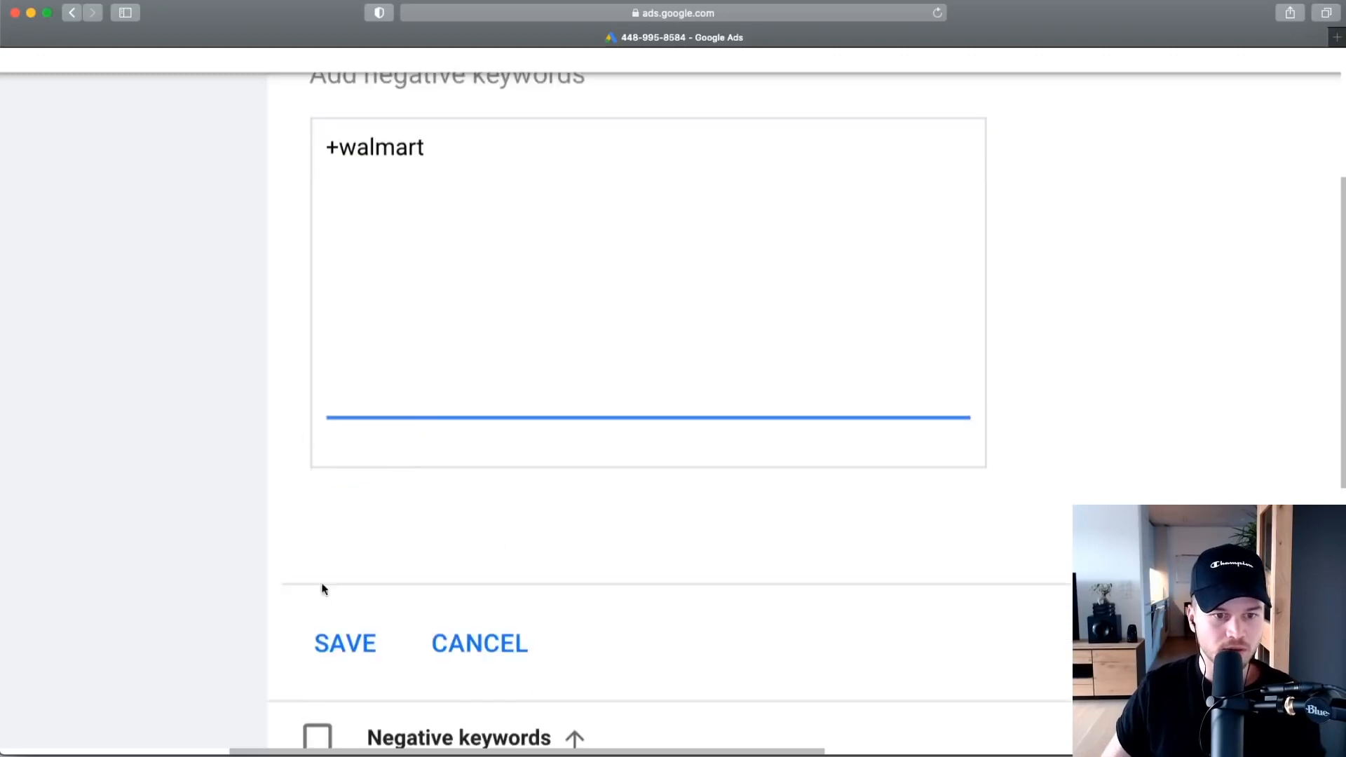
click(345, 643)
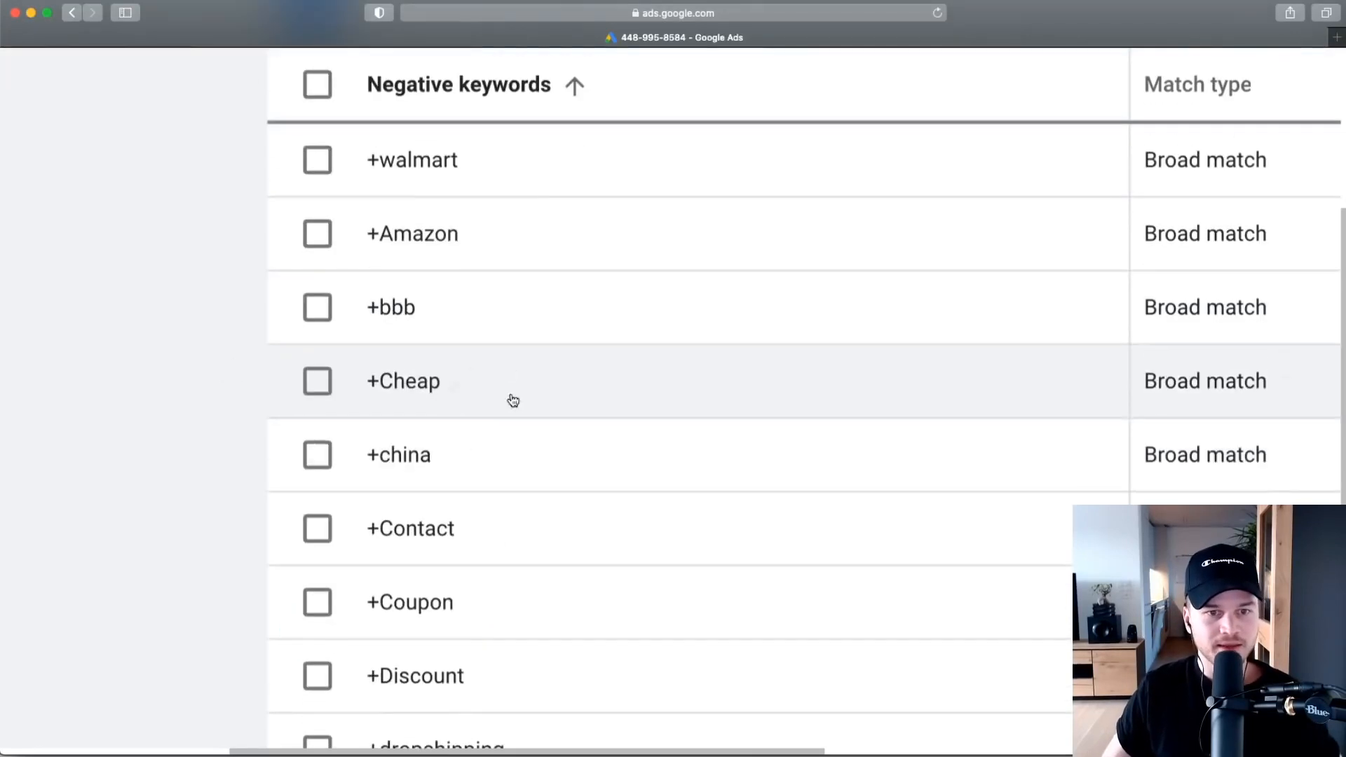
Check the new entry in General List and the campaigns that use the list.
scroll(470, 188, down, 5)
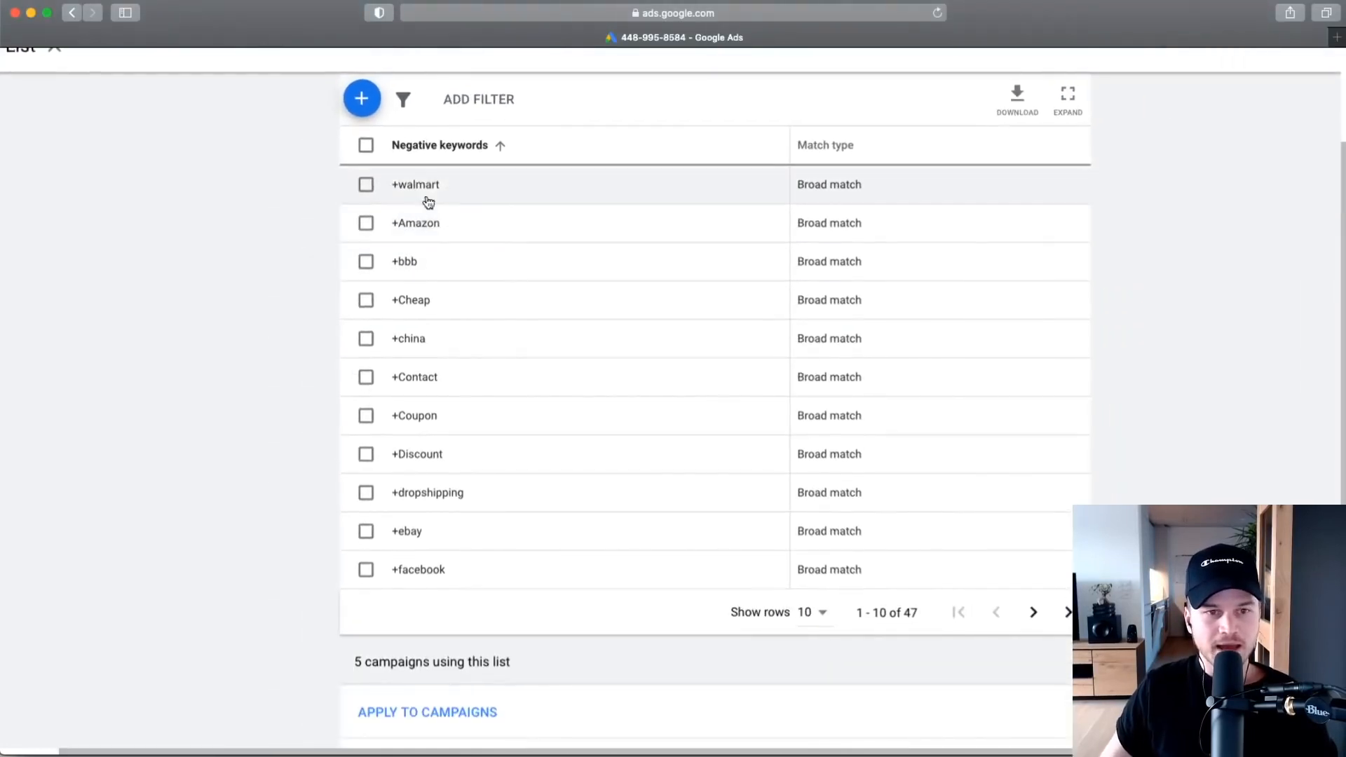
scroll(428, 203, up, 2)
scroll(496, 373, down, 5)
scroll(393, 294, up, 5)
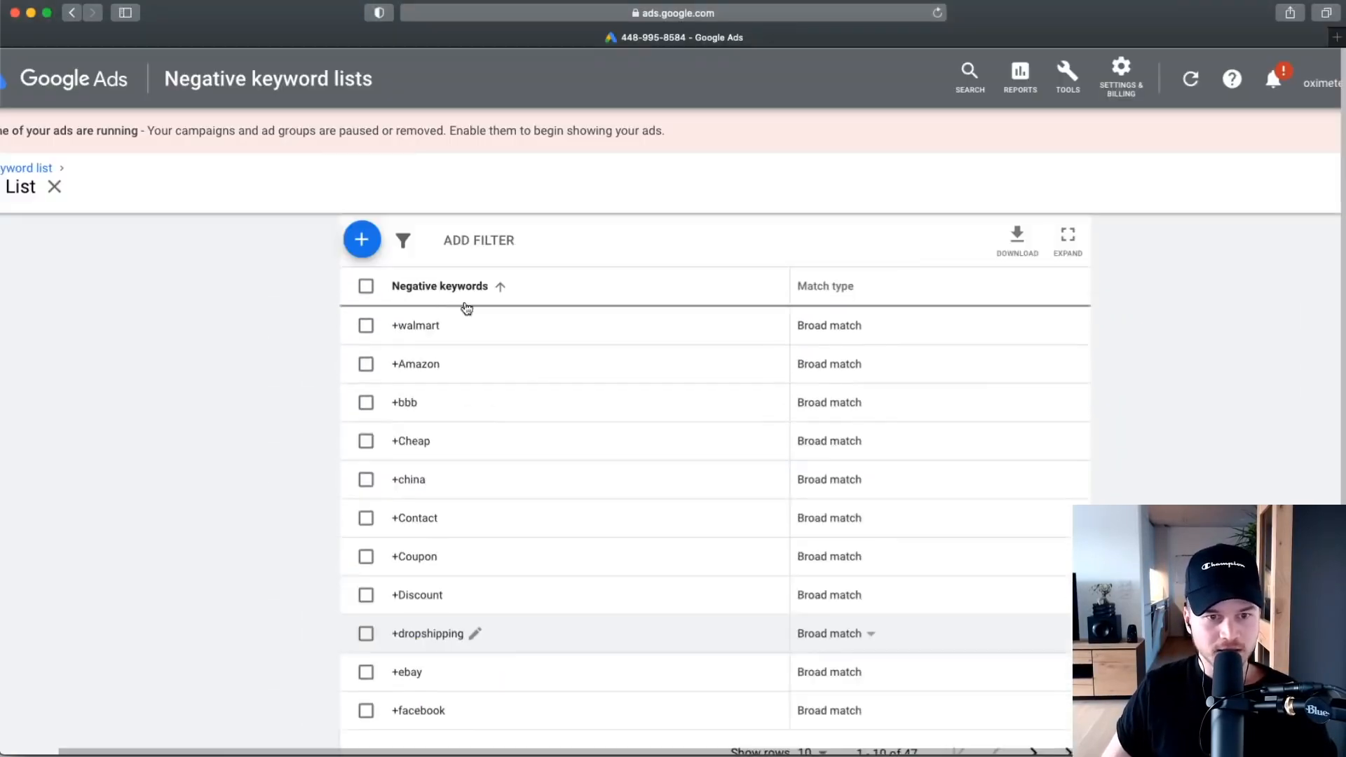
scroll(423, 439, down, 1)
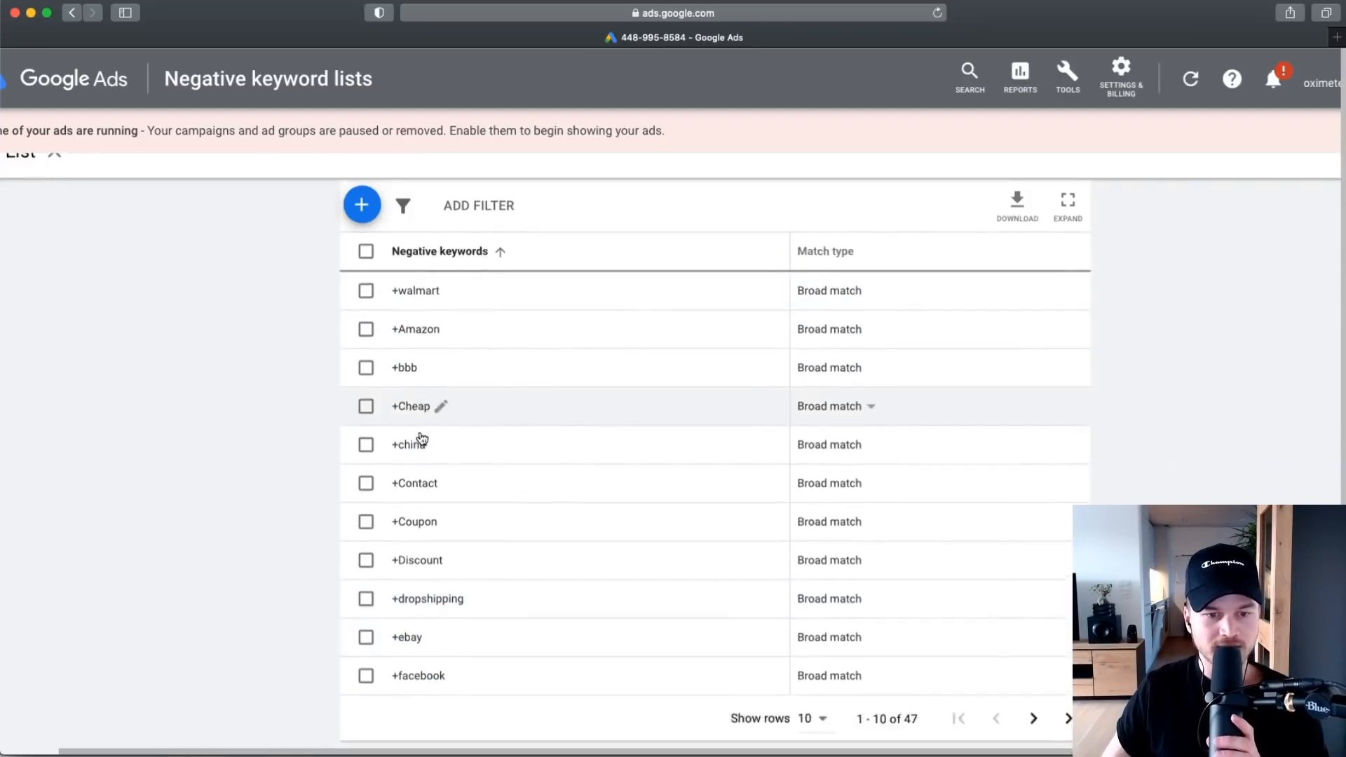
scroll(423, 439, down, 7)
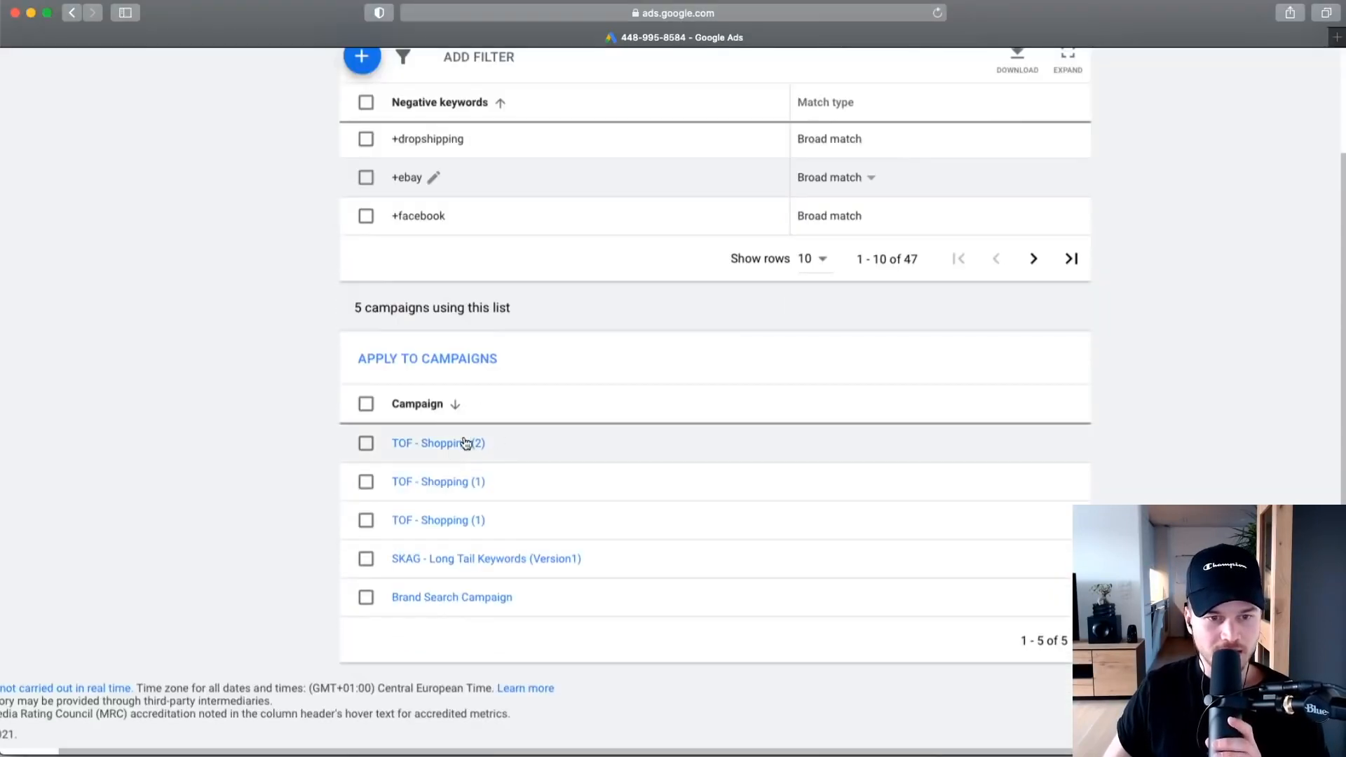
Look at the campaign selection for applying General List, and close it without selecting any campaign.
click(430, 359)
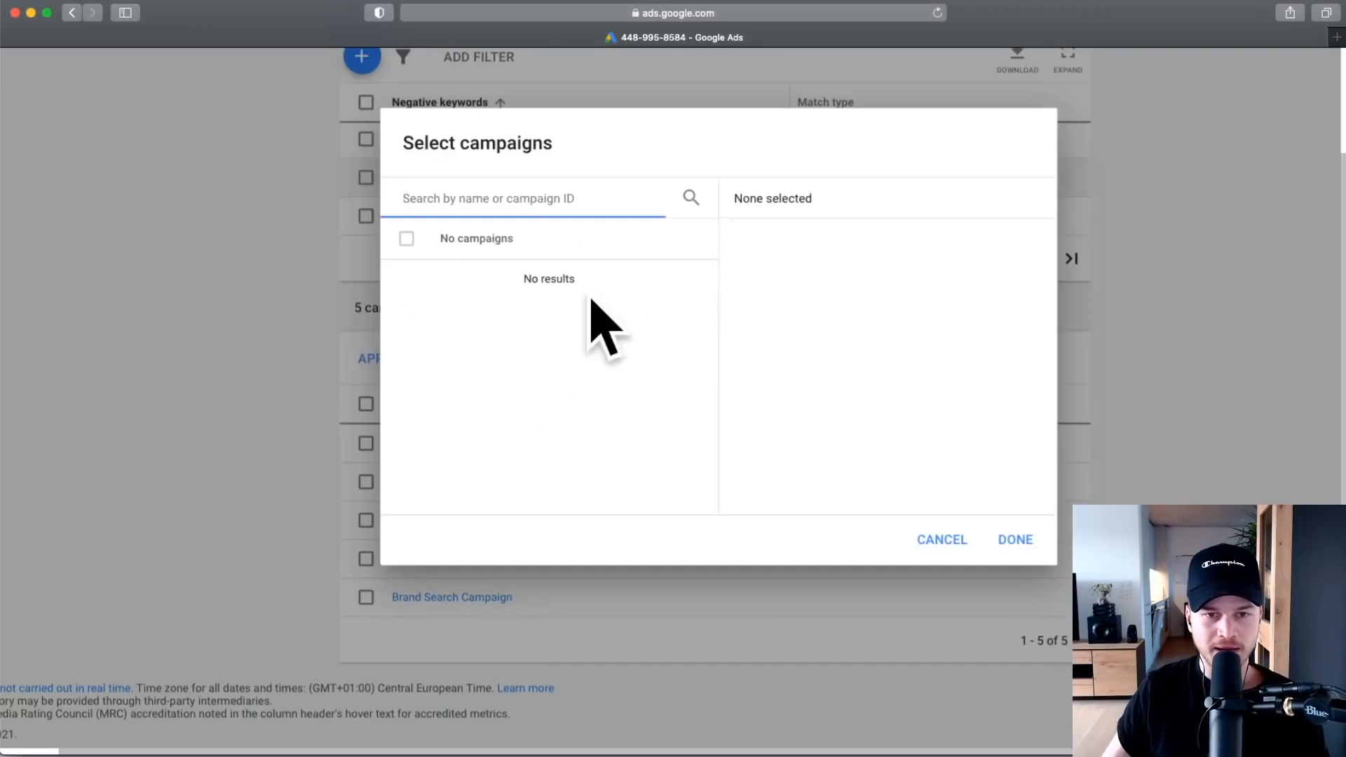
click(940, 537)
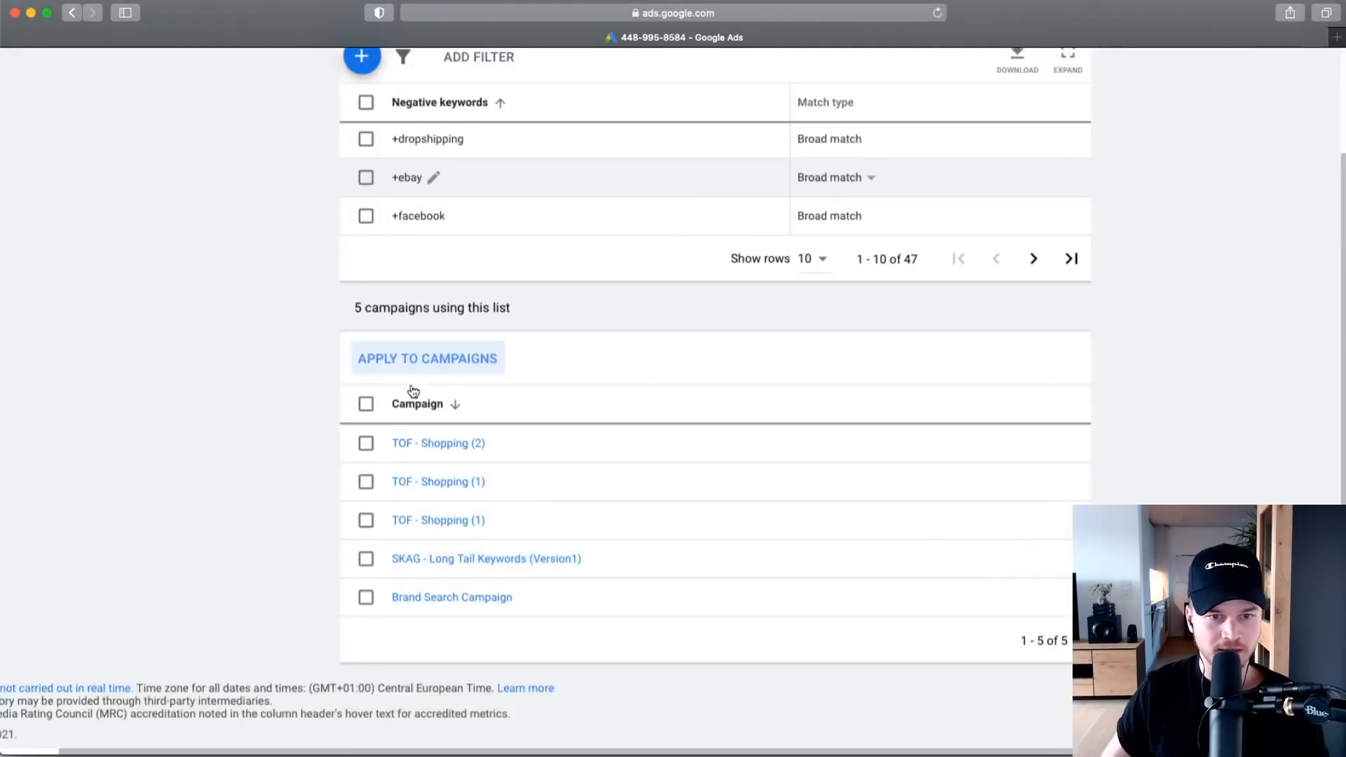
click(415, 359)
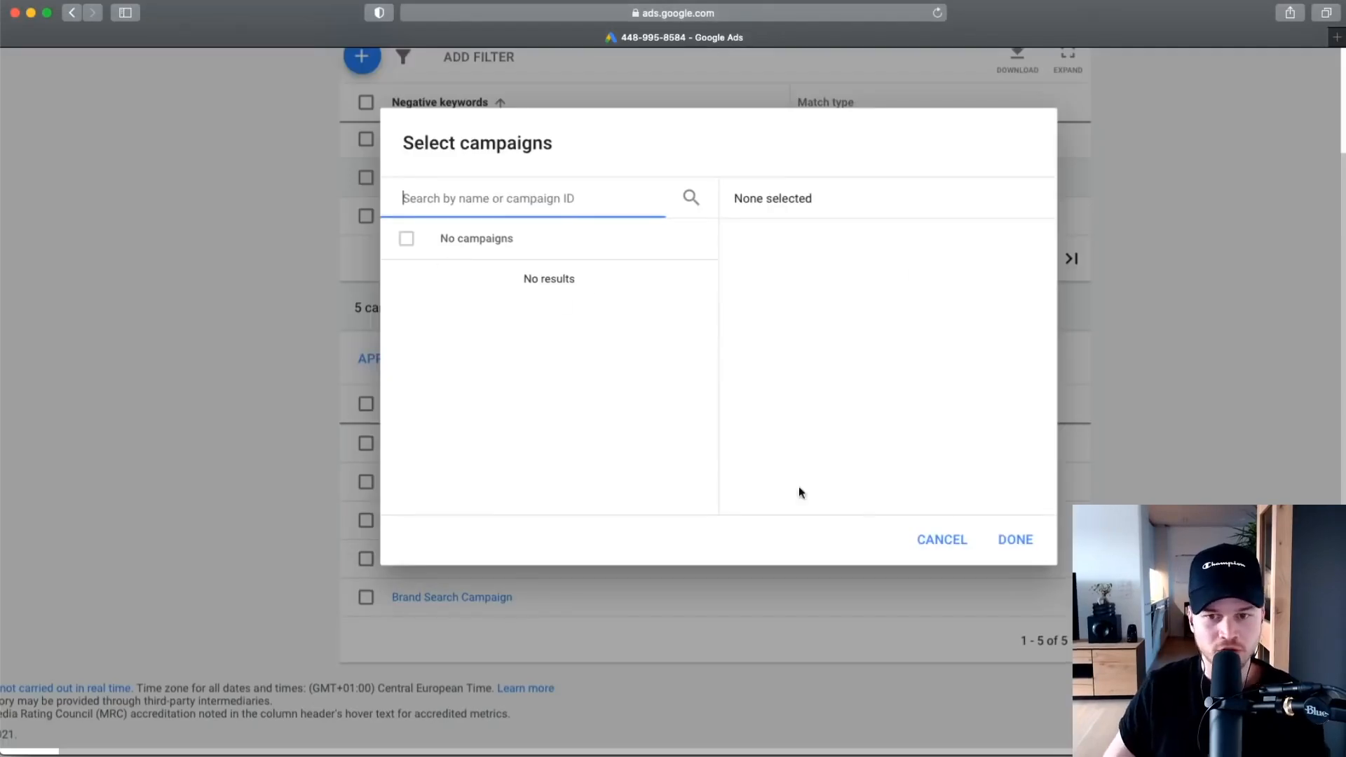
click(1016, 540)
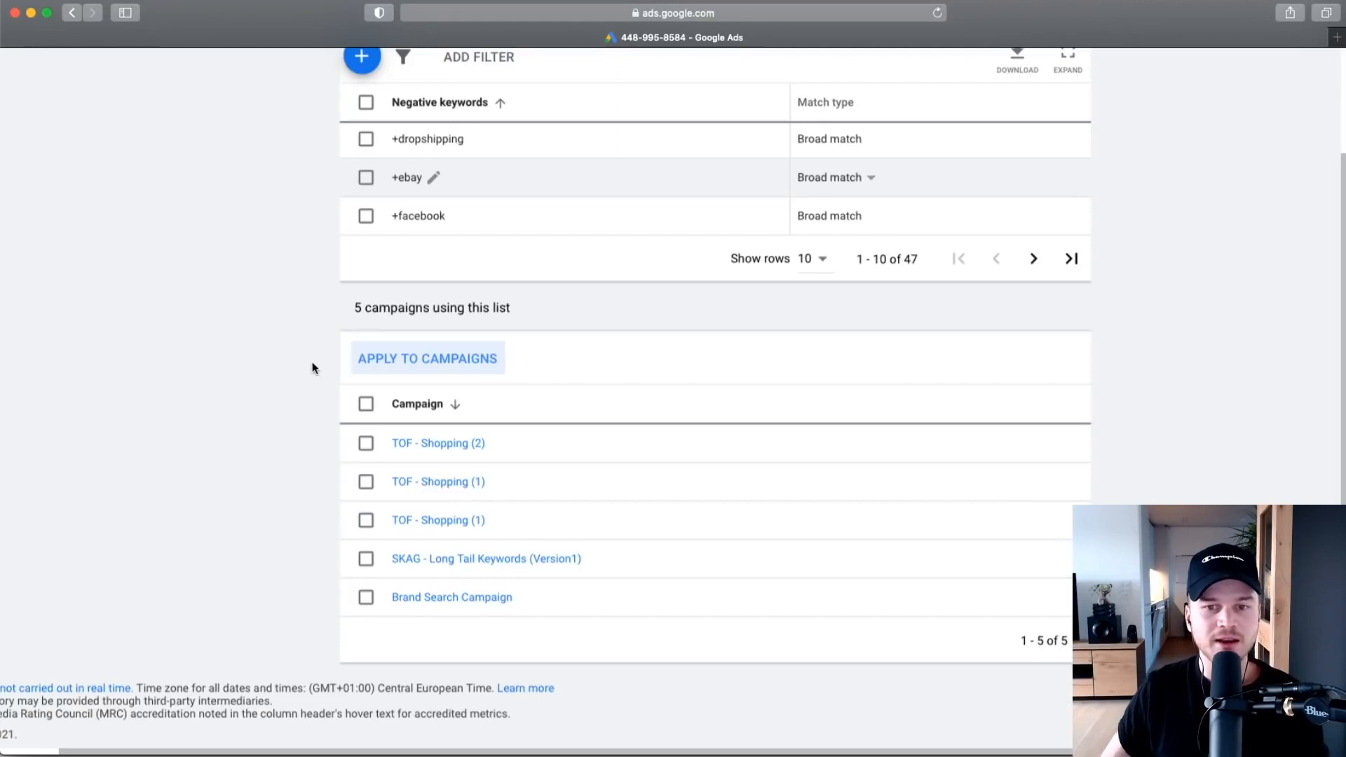
Page through all negative keywords in General List to the last page and return to the first page.
scroll(376, 247, up, 5)
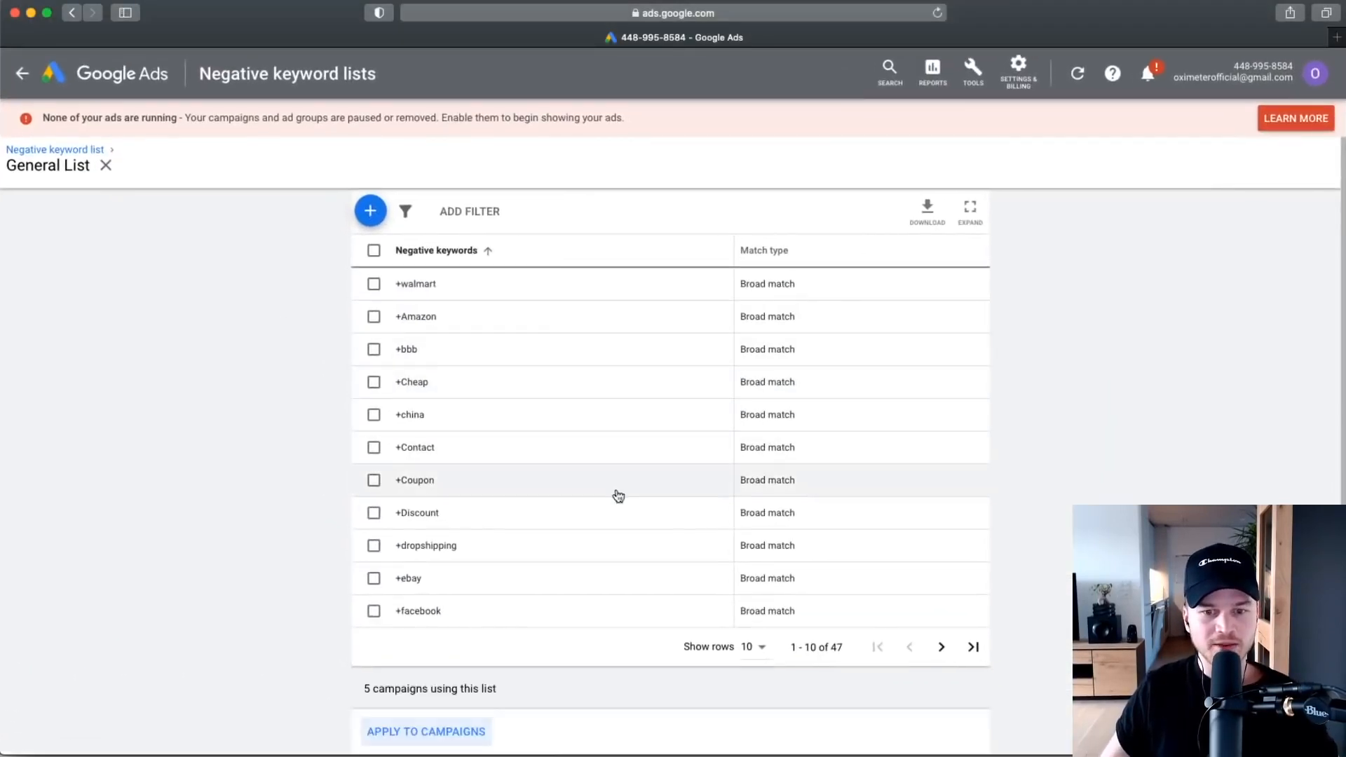
click(941, 647)
click(940, 615)
click(942, 614)
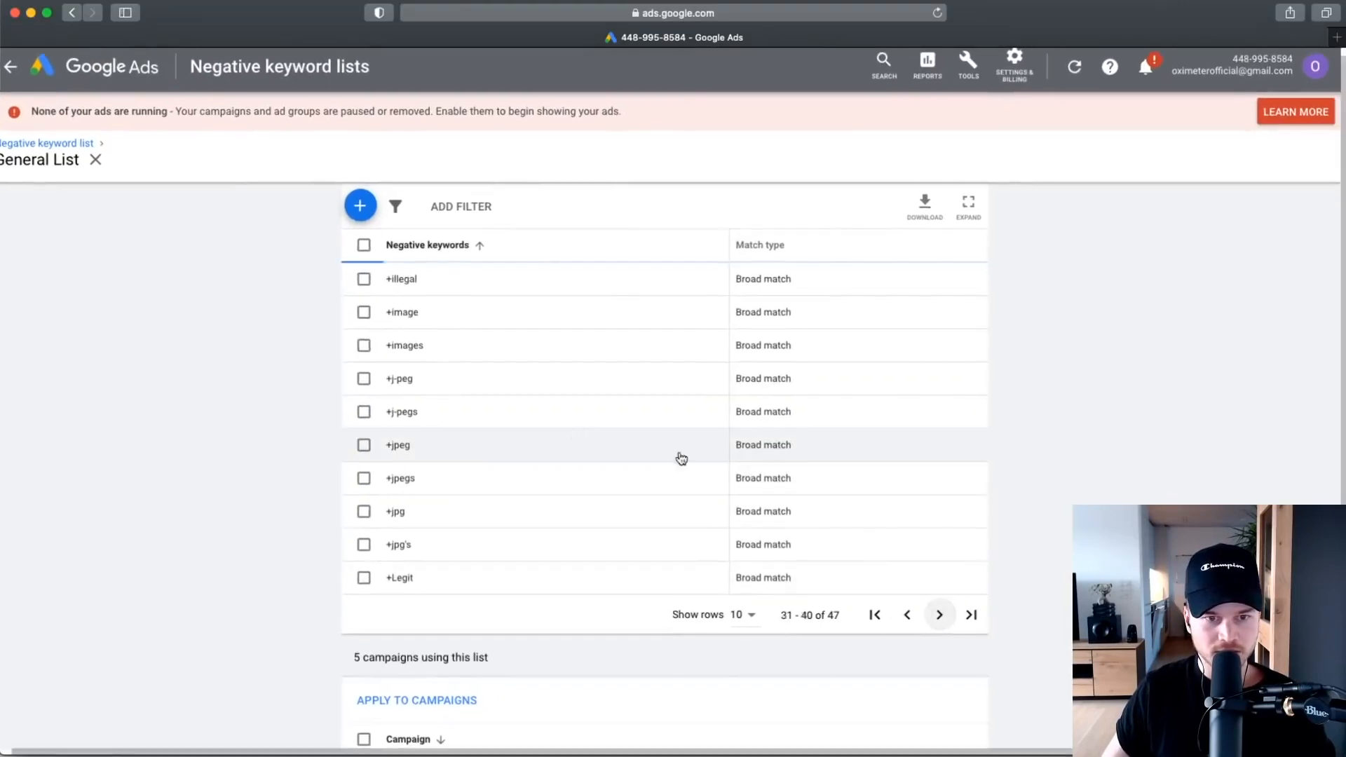
scroll(938, 620, up, 3)
click(938, 616)
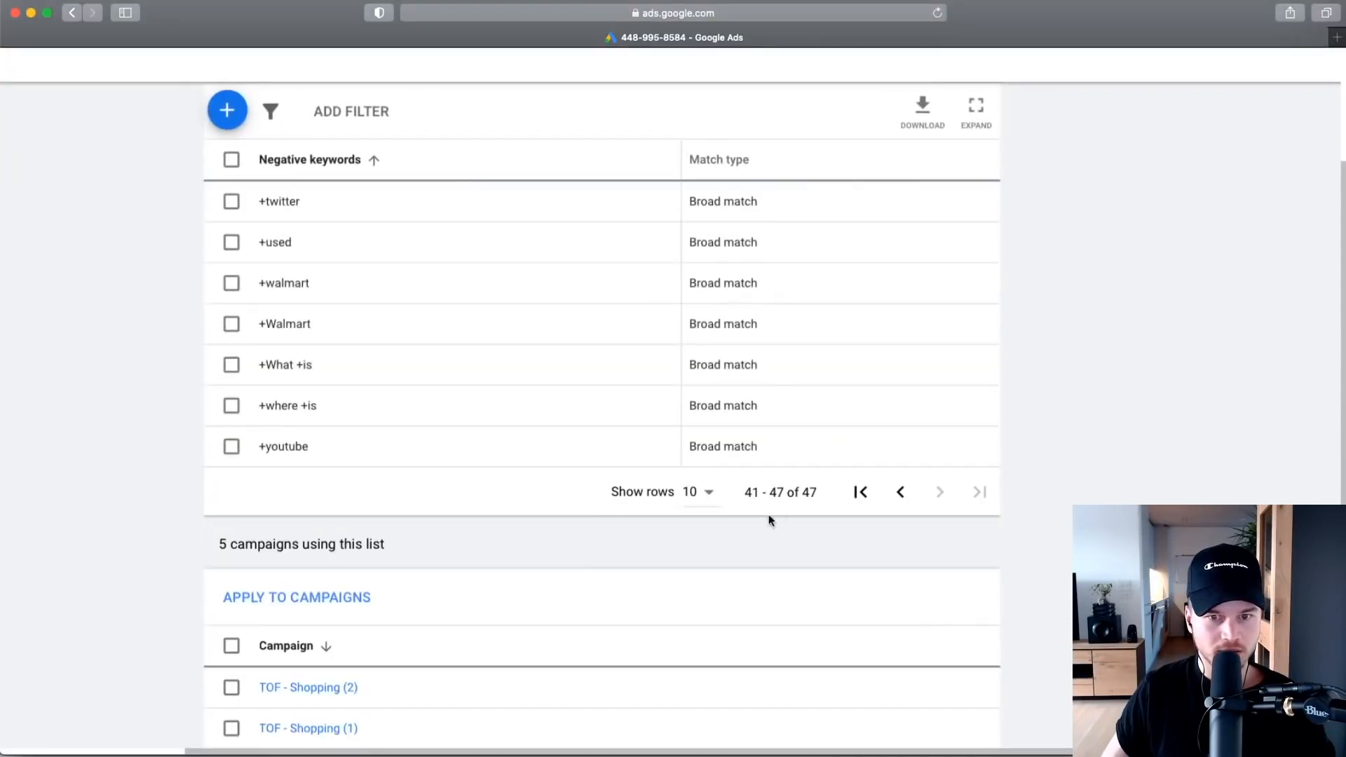
click(900, 492)
click(900, 615)
click(900, 615)
click(901, 615)
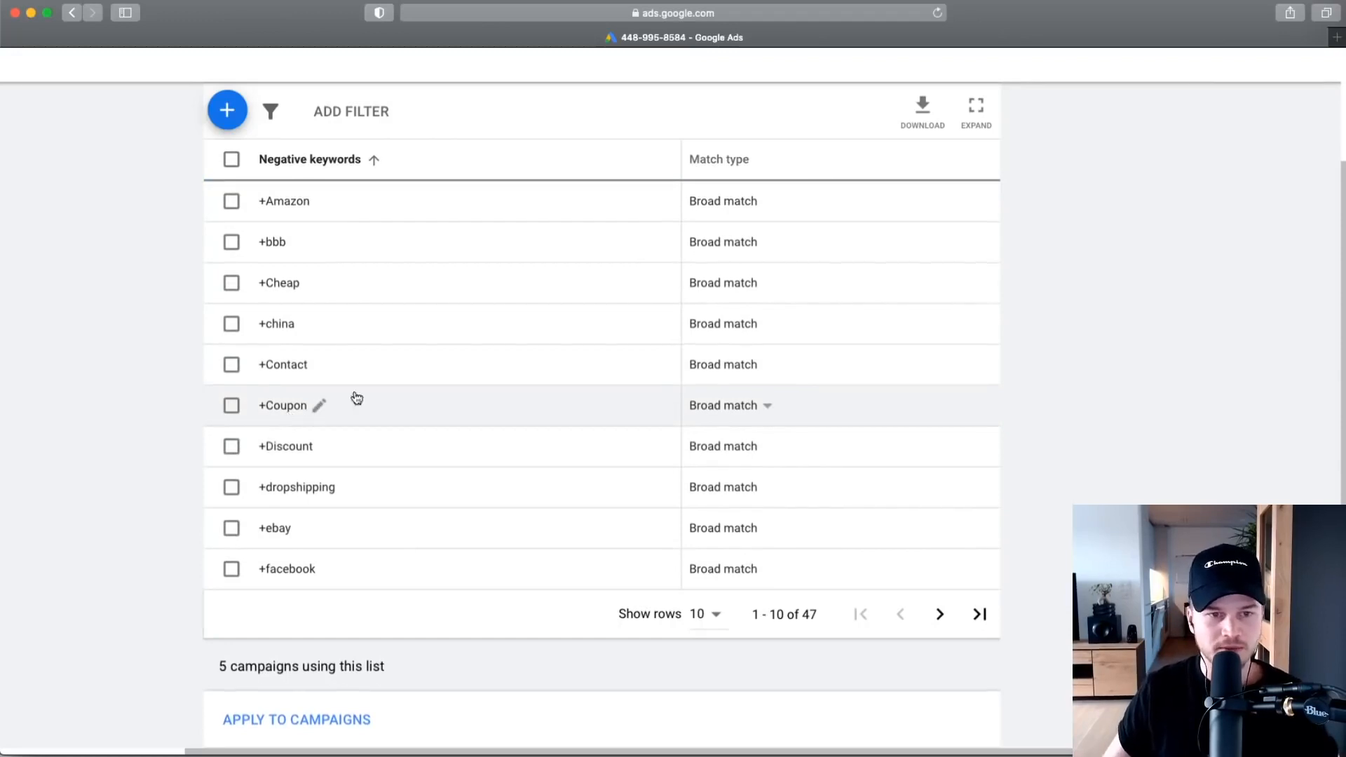
scroll(122, 397, down, 1)
scroll(123, 397, up, 1)
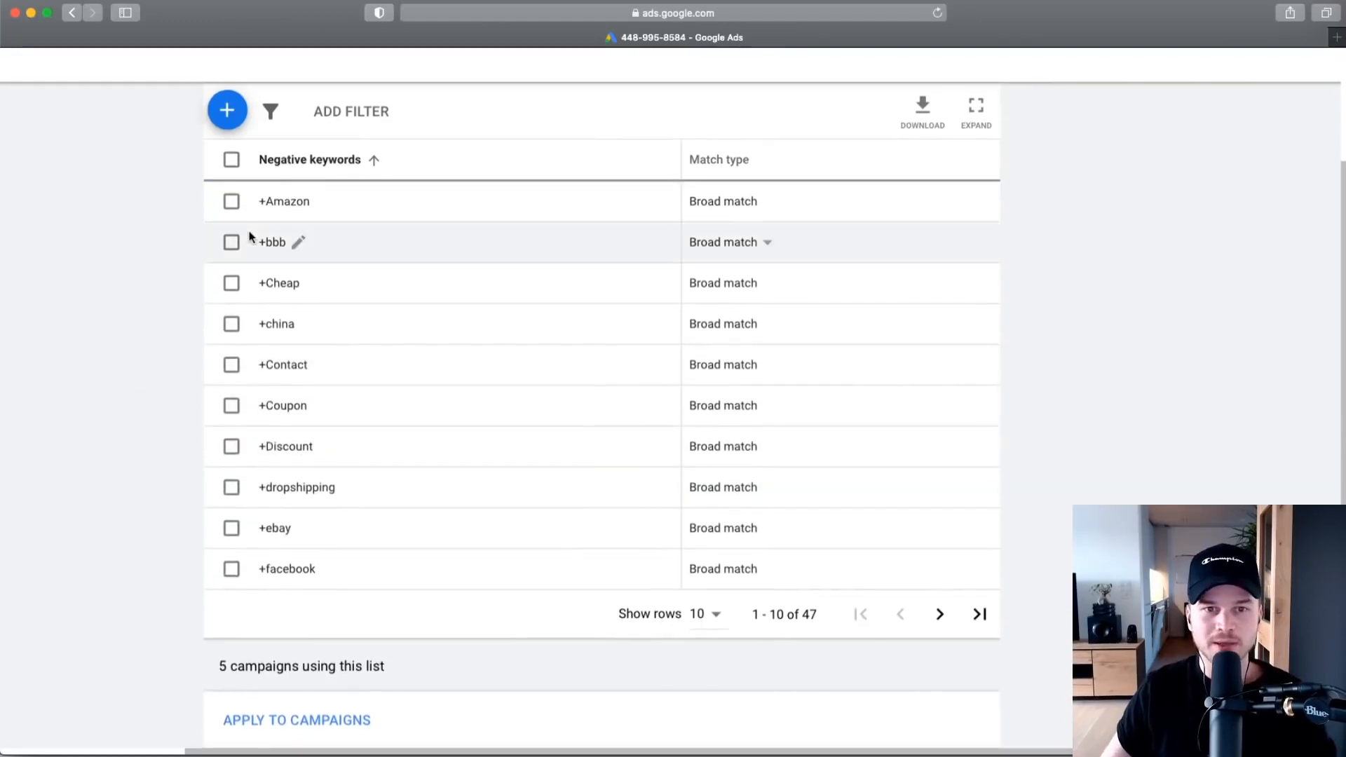
scroll(302, 211, up, 3)
scroll(562, 274, down, 3)
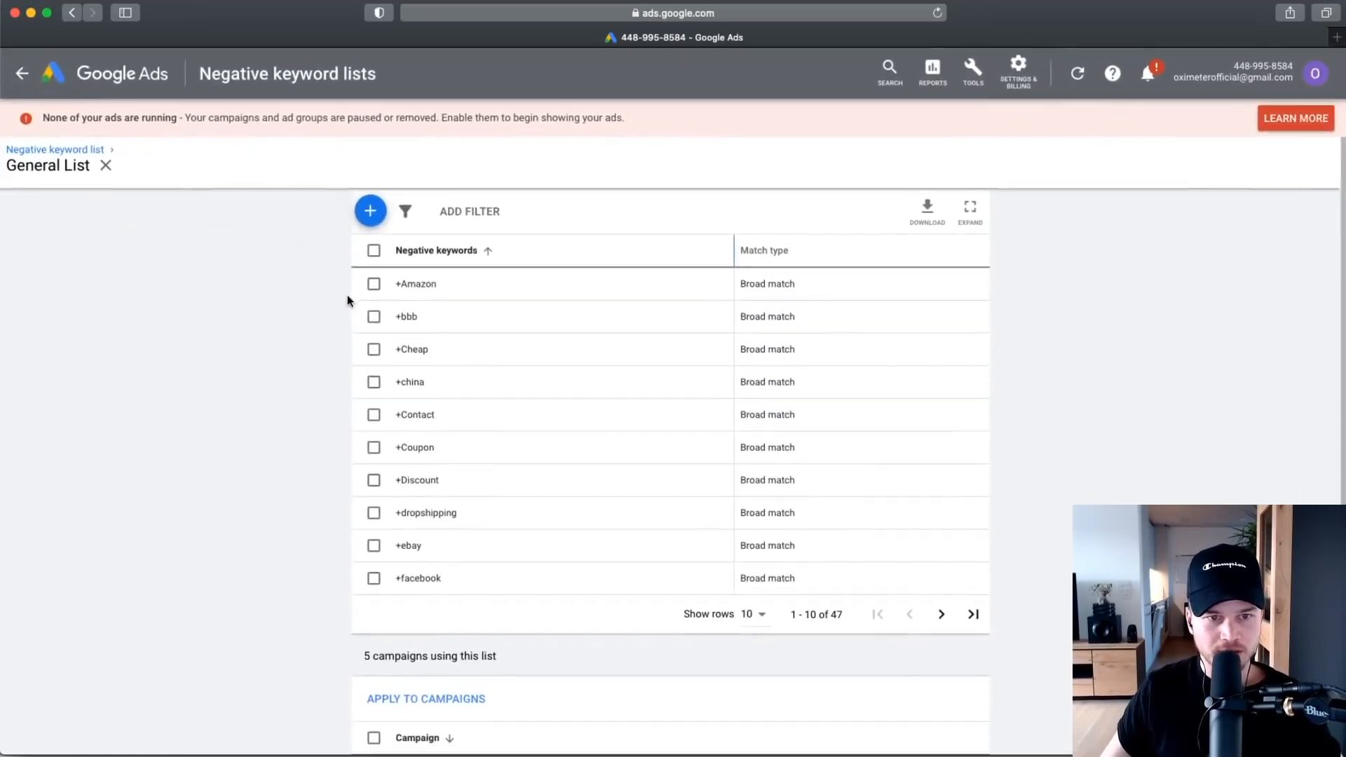
key(super+shift+backslash)
click(482, 235)
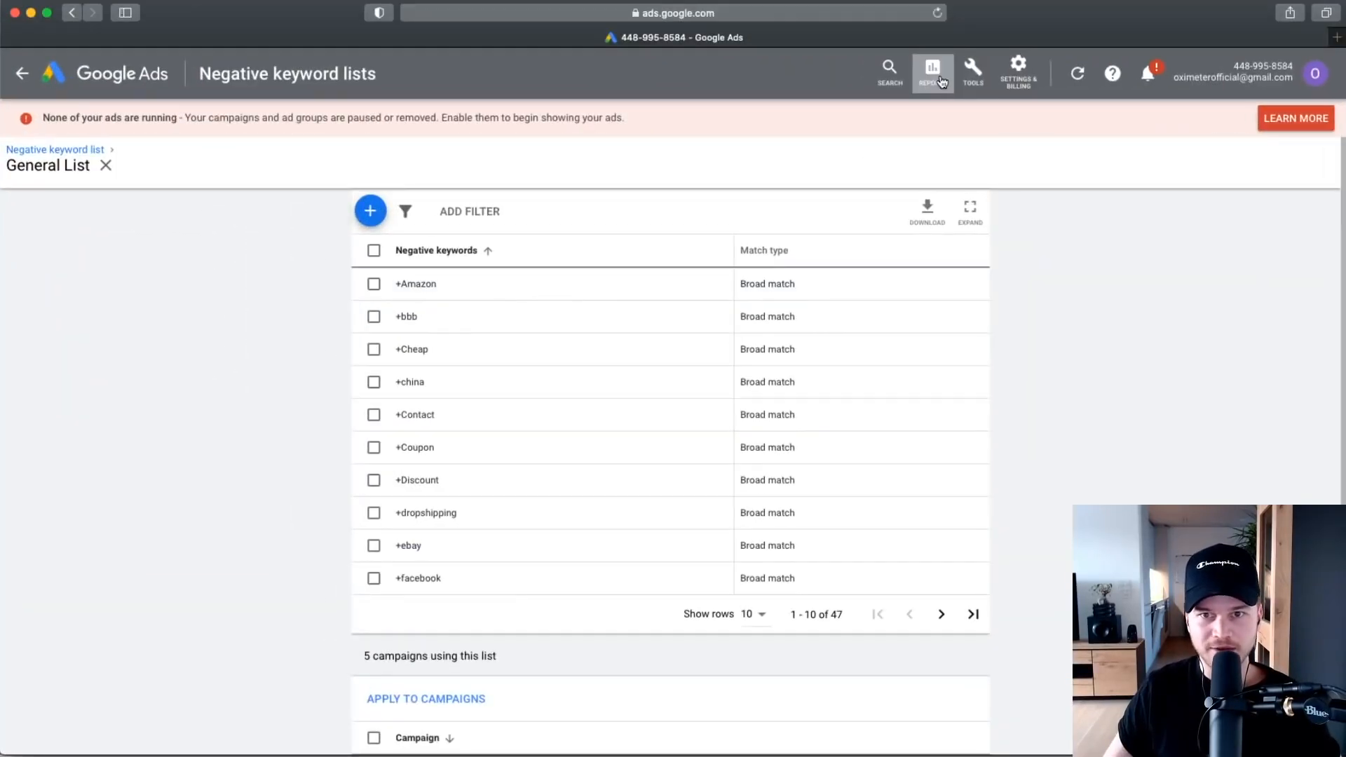
click(938, 79)
click(969, 76)
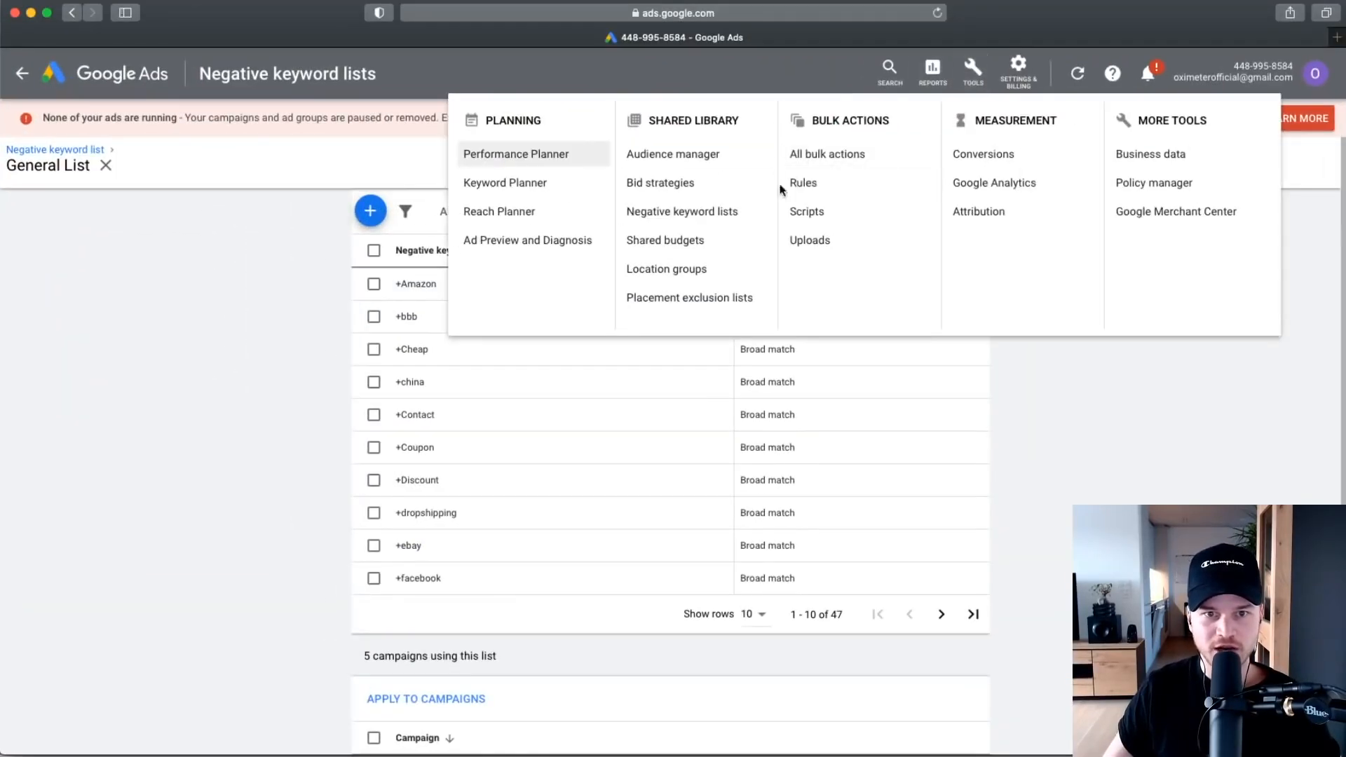
click(557, 183)
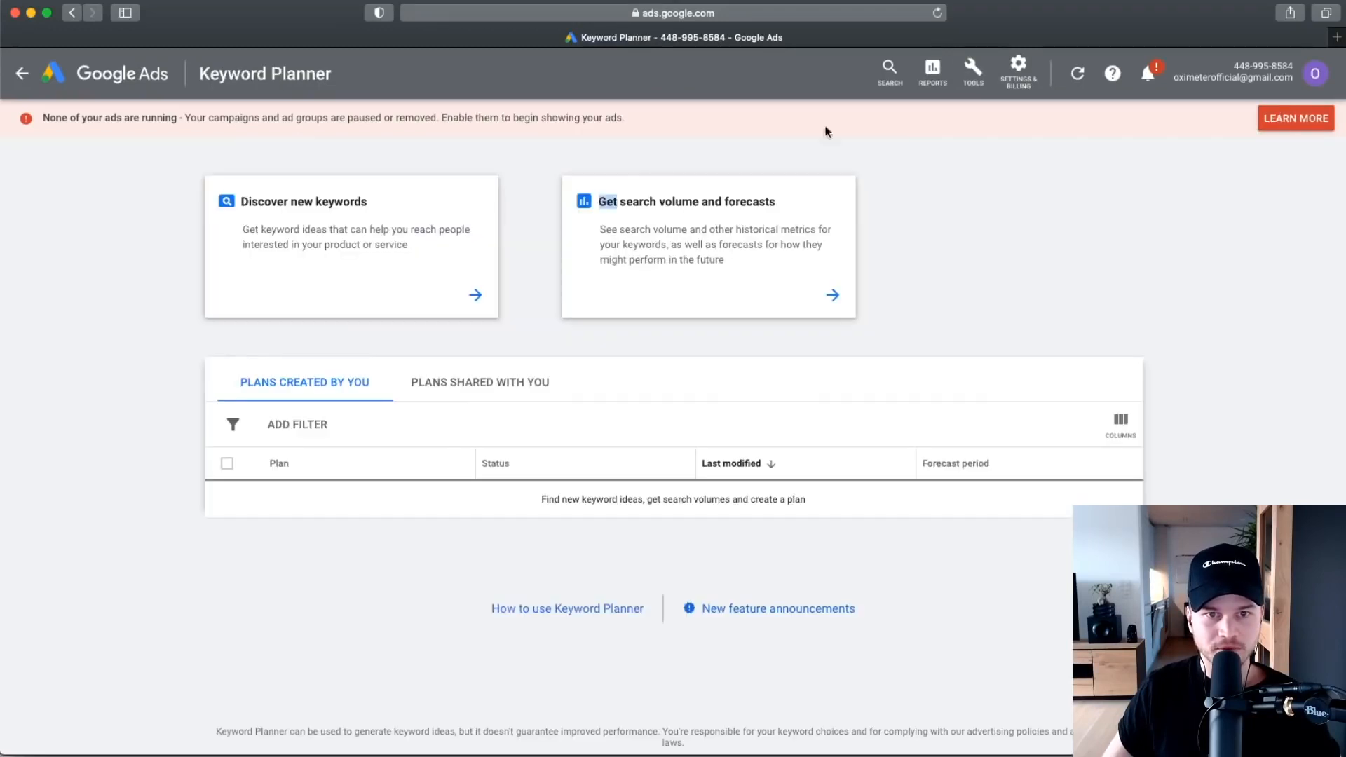
Open Oximeter List from the shared negative keyword lists and review its negative keywords.
click(932, 70)
click(990, 75)
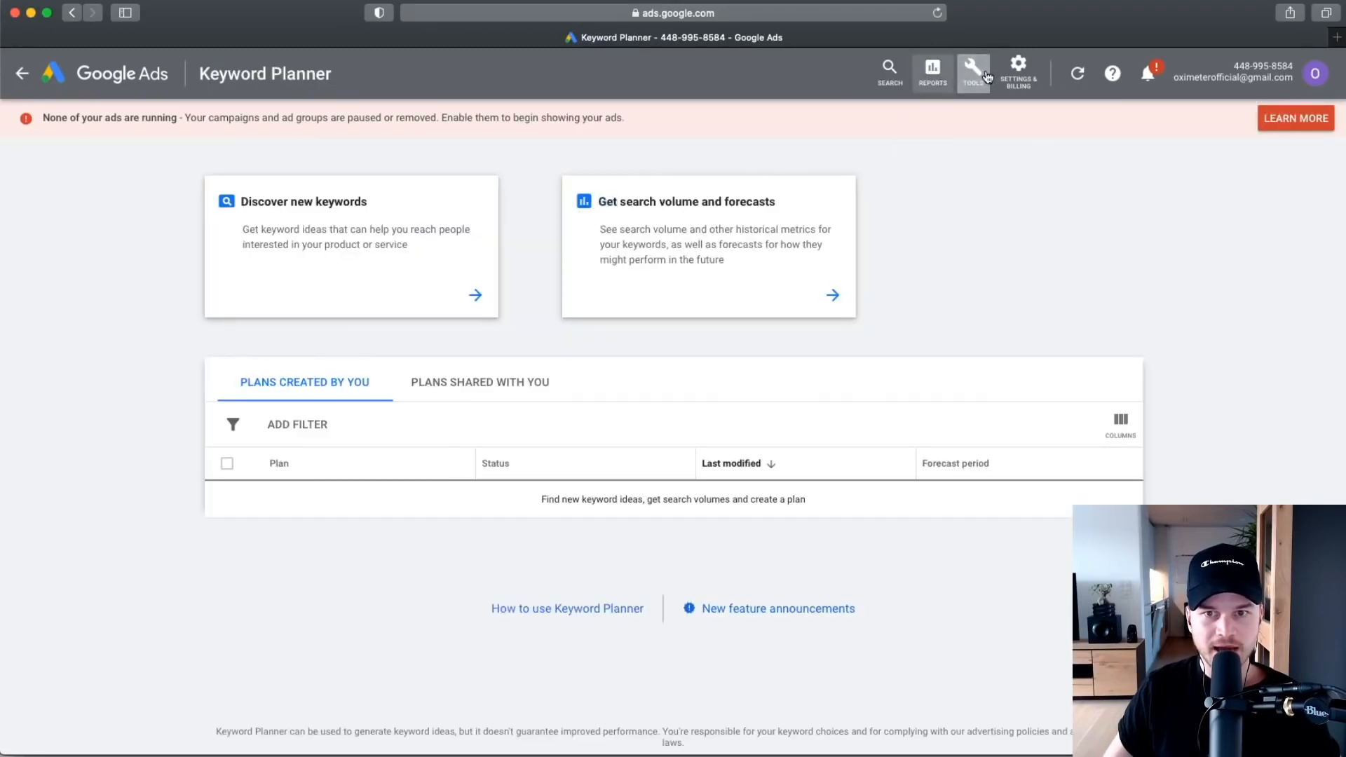
click(687, 219)
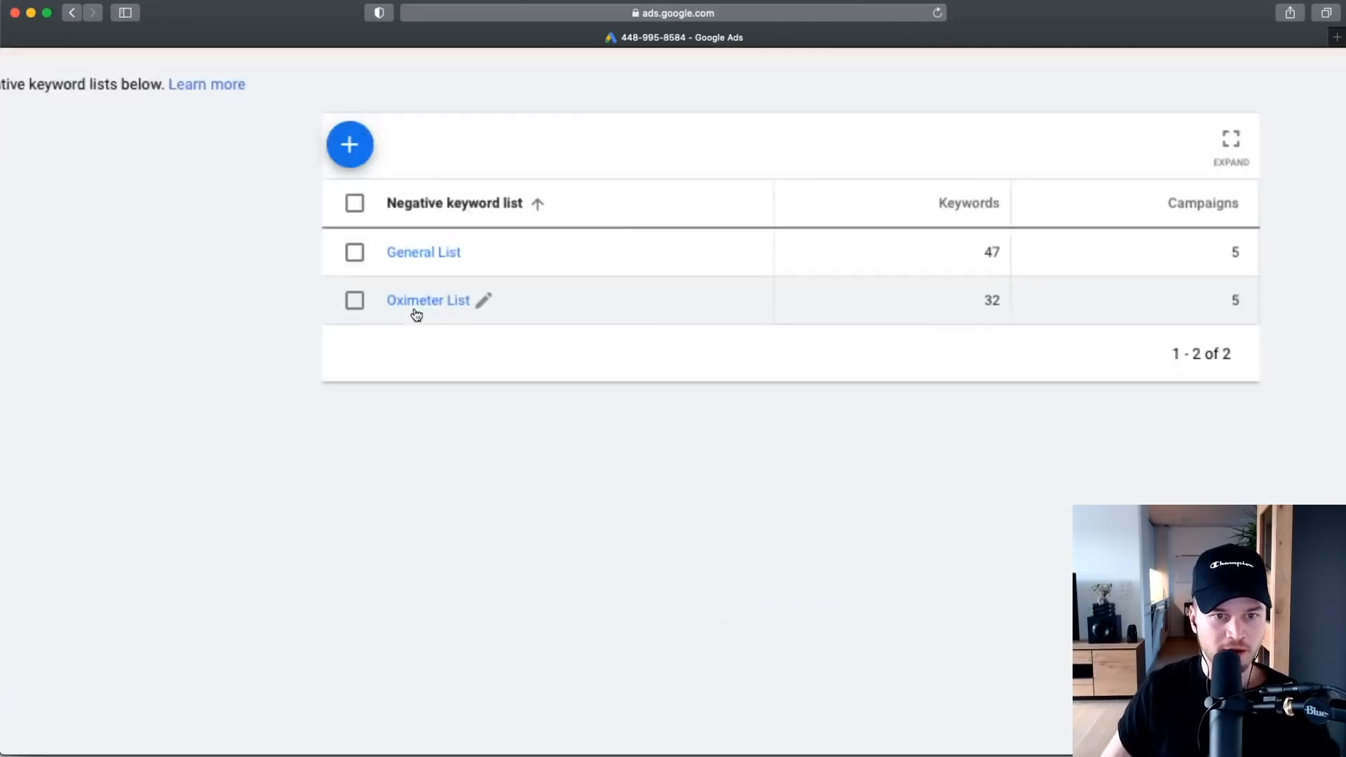
scroll(417, 315, up, 3)
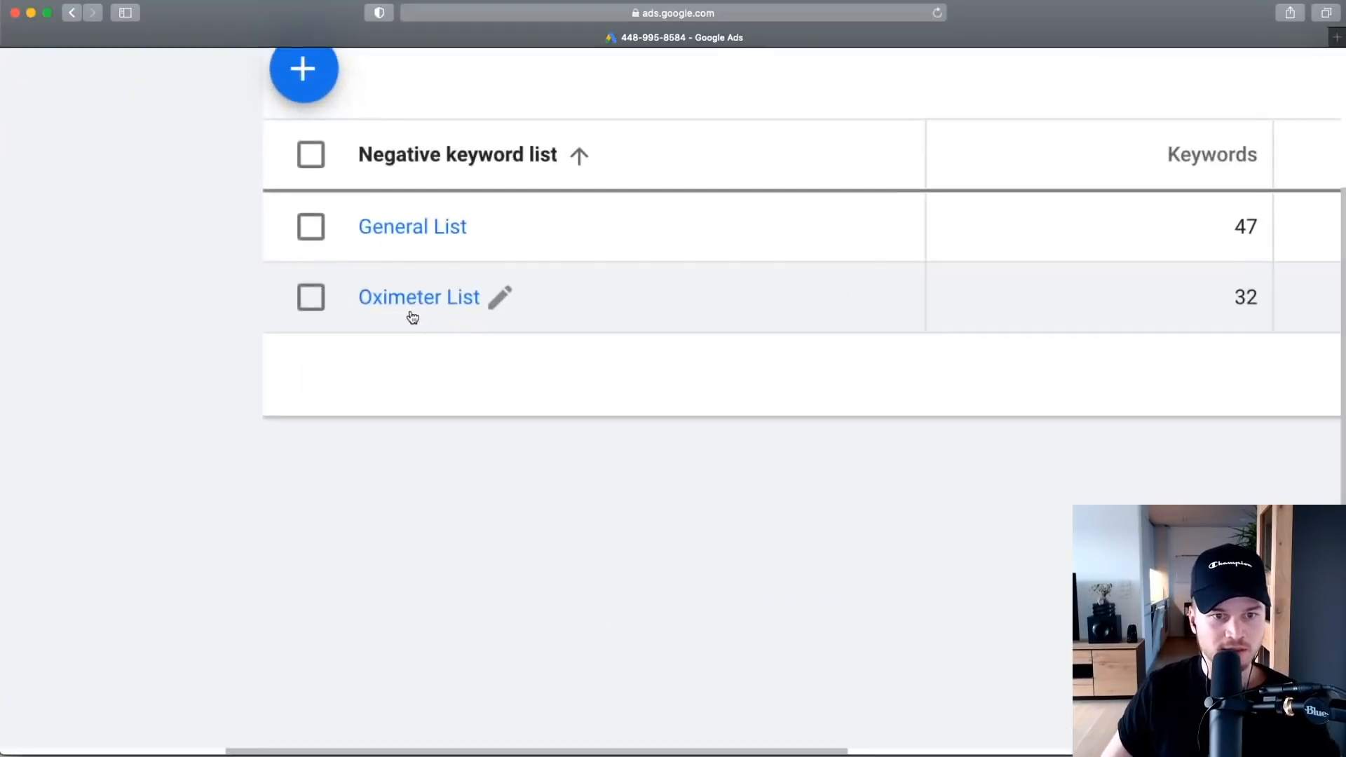
click(413, 312)
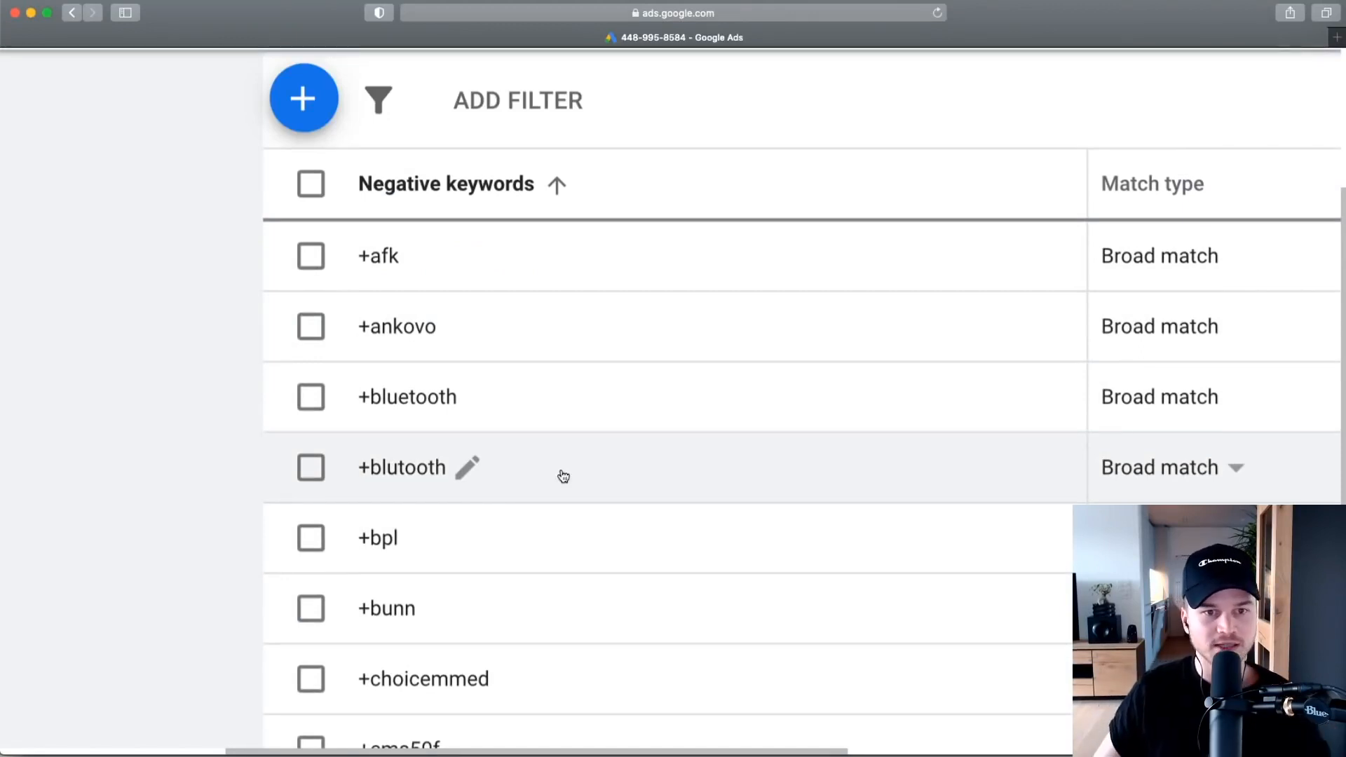
scroll(510, 365, up, 1)
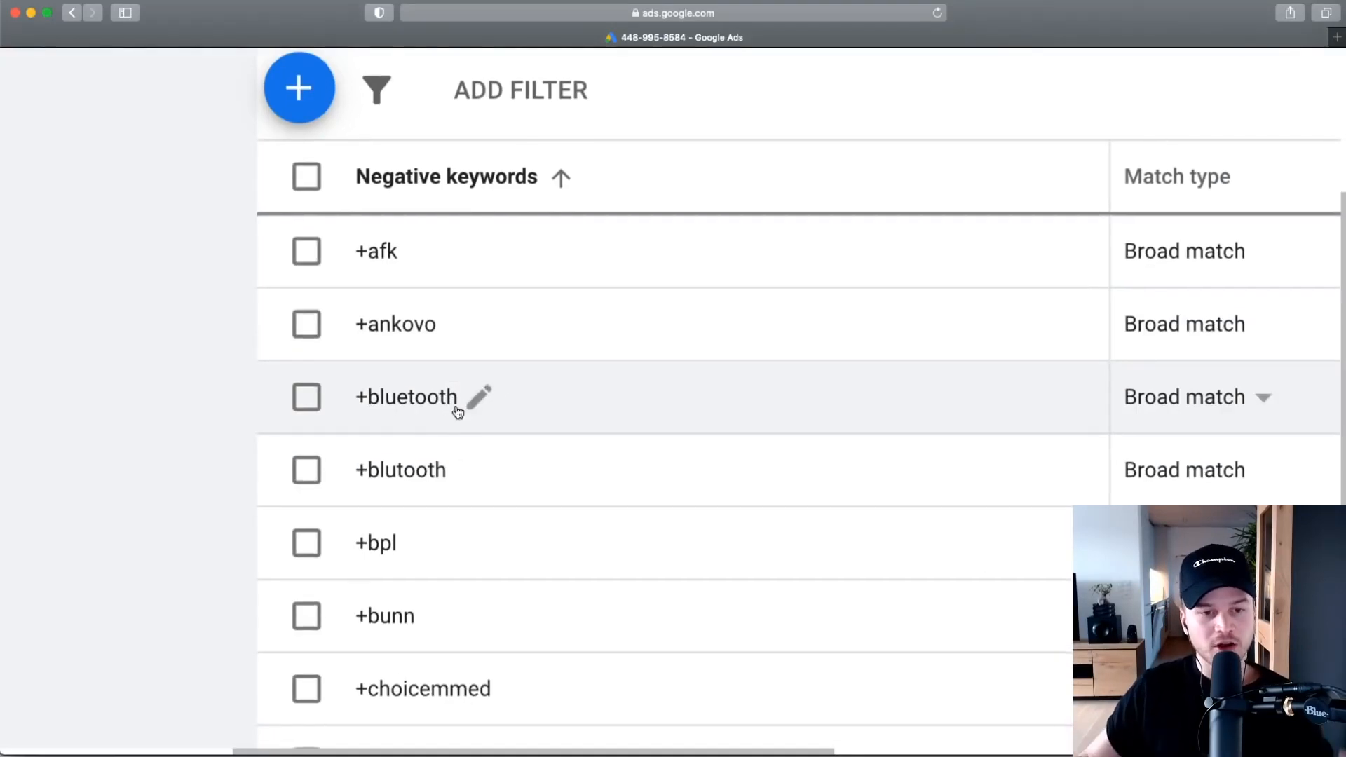
scroll(452, 404, down, 5)
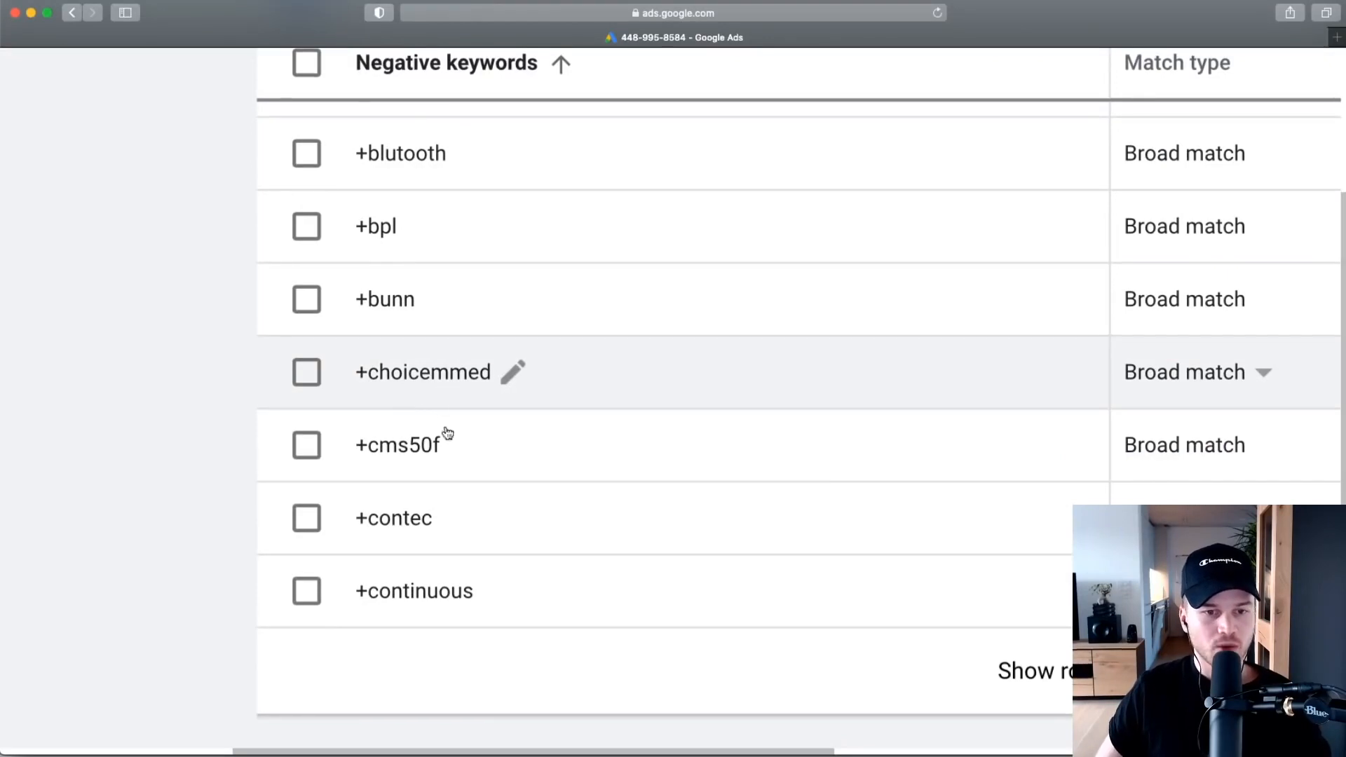
scroll(438, 439, down, 1)
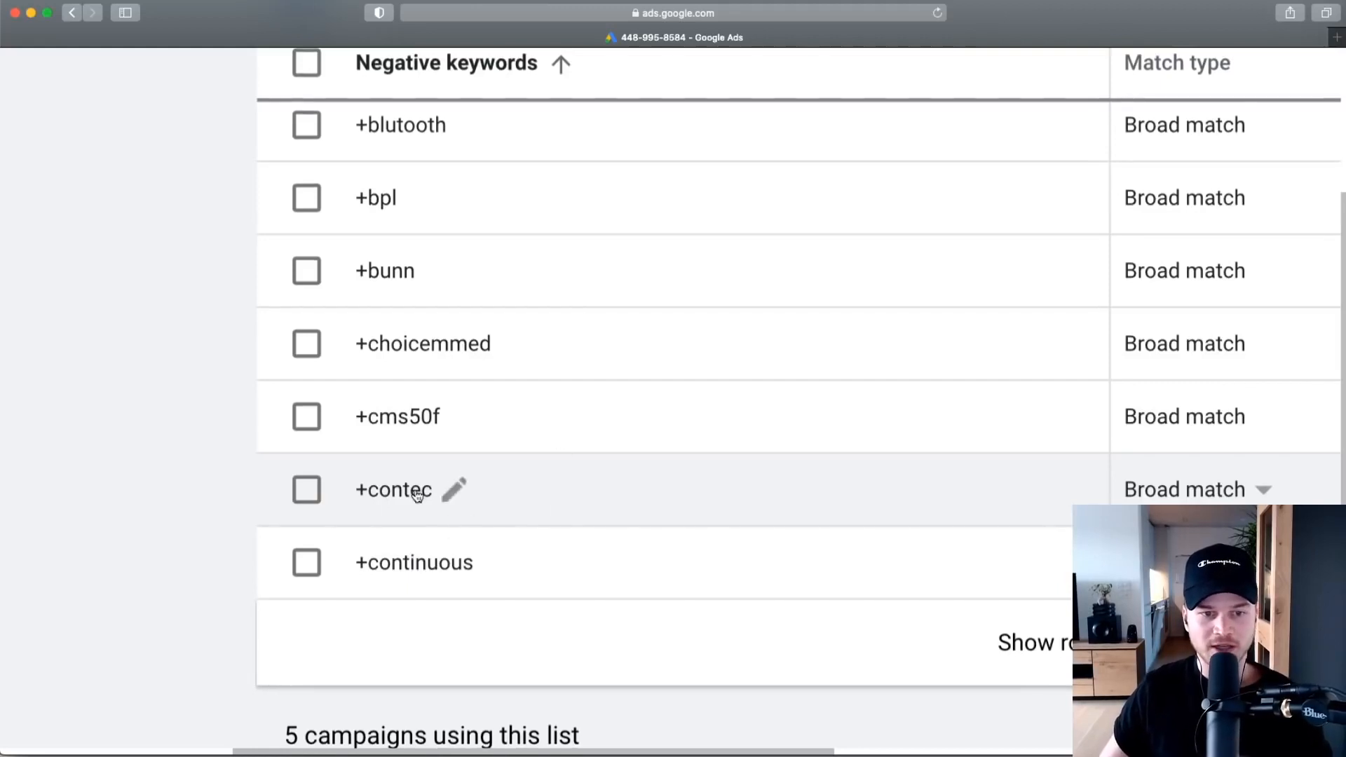
scroll(475, 455, down, 5)
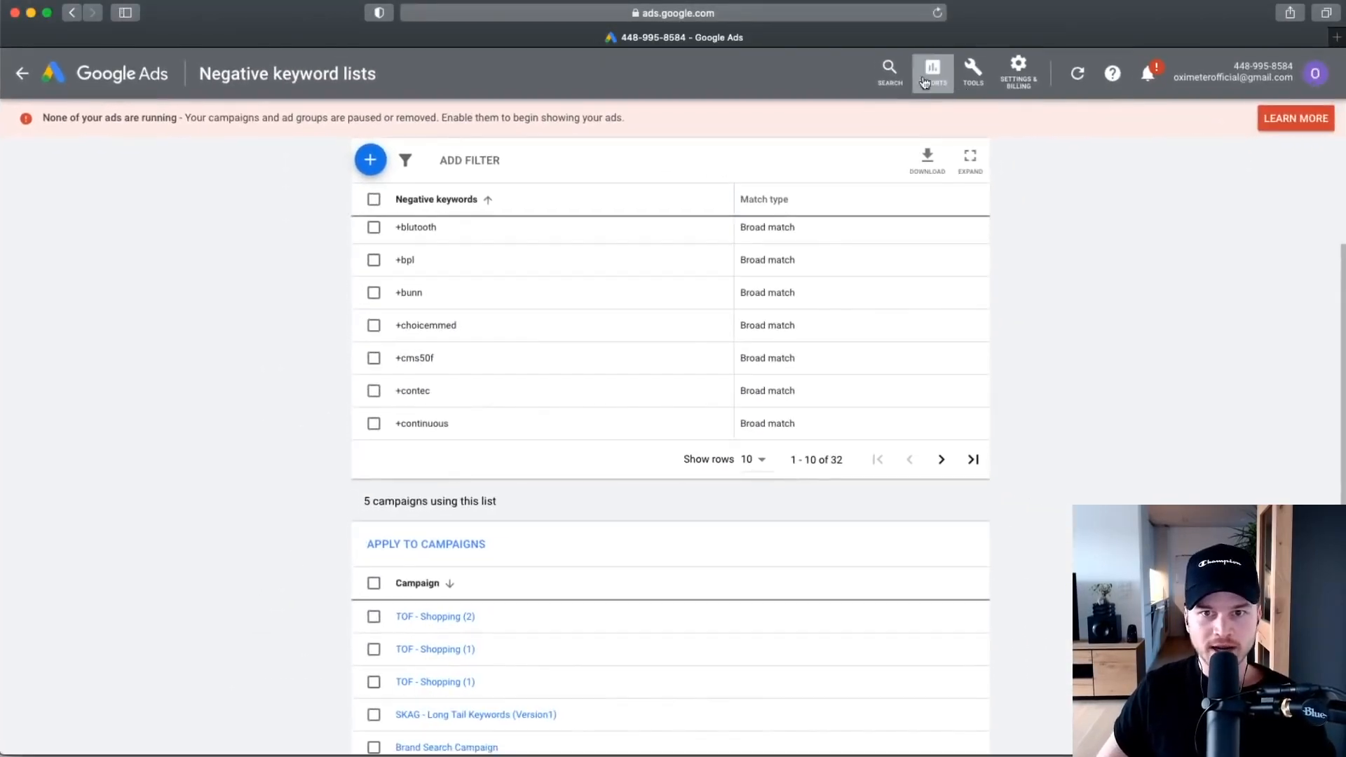
Open the search terms report for the SKAG - Long Tail Keywords (Version1) campaign.
click(129, 79)
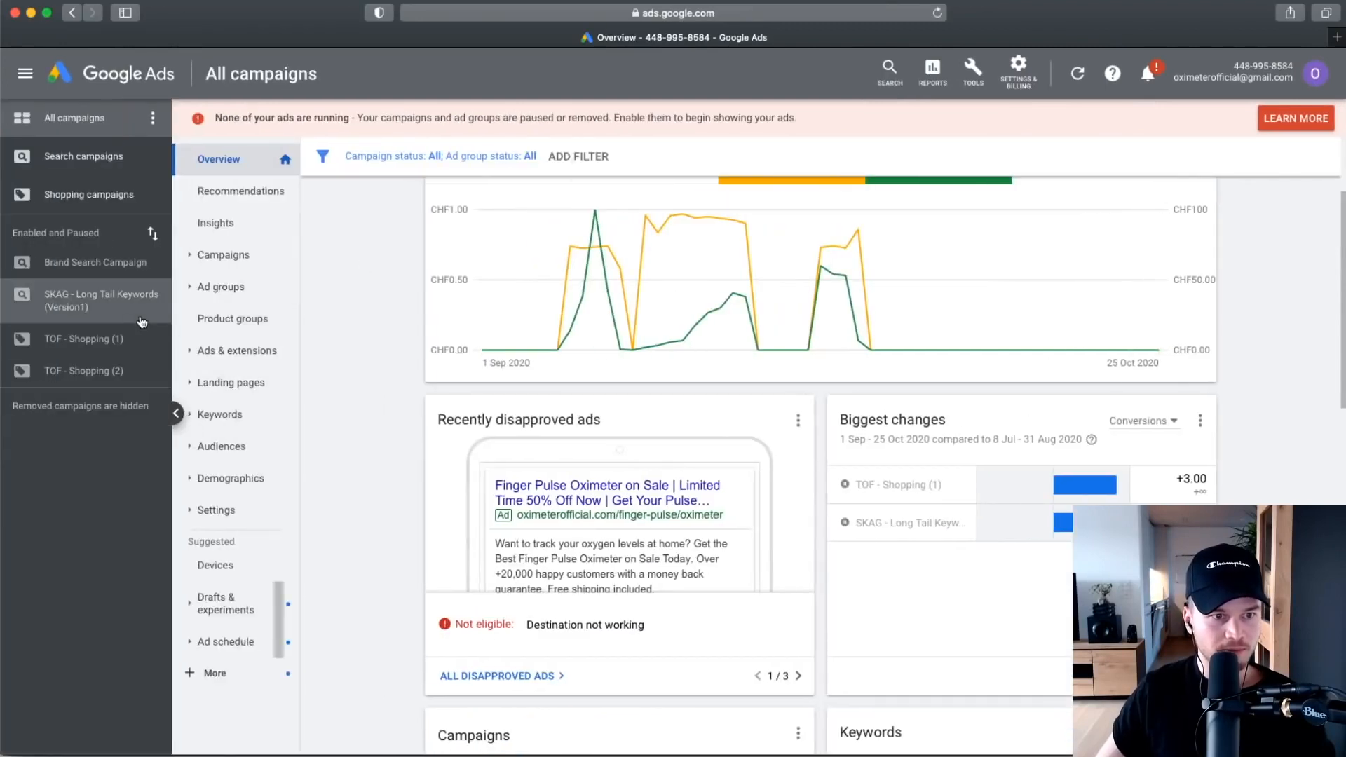
click(71, 307)
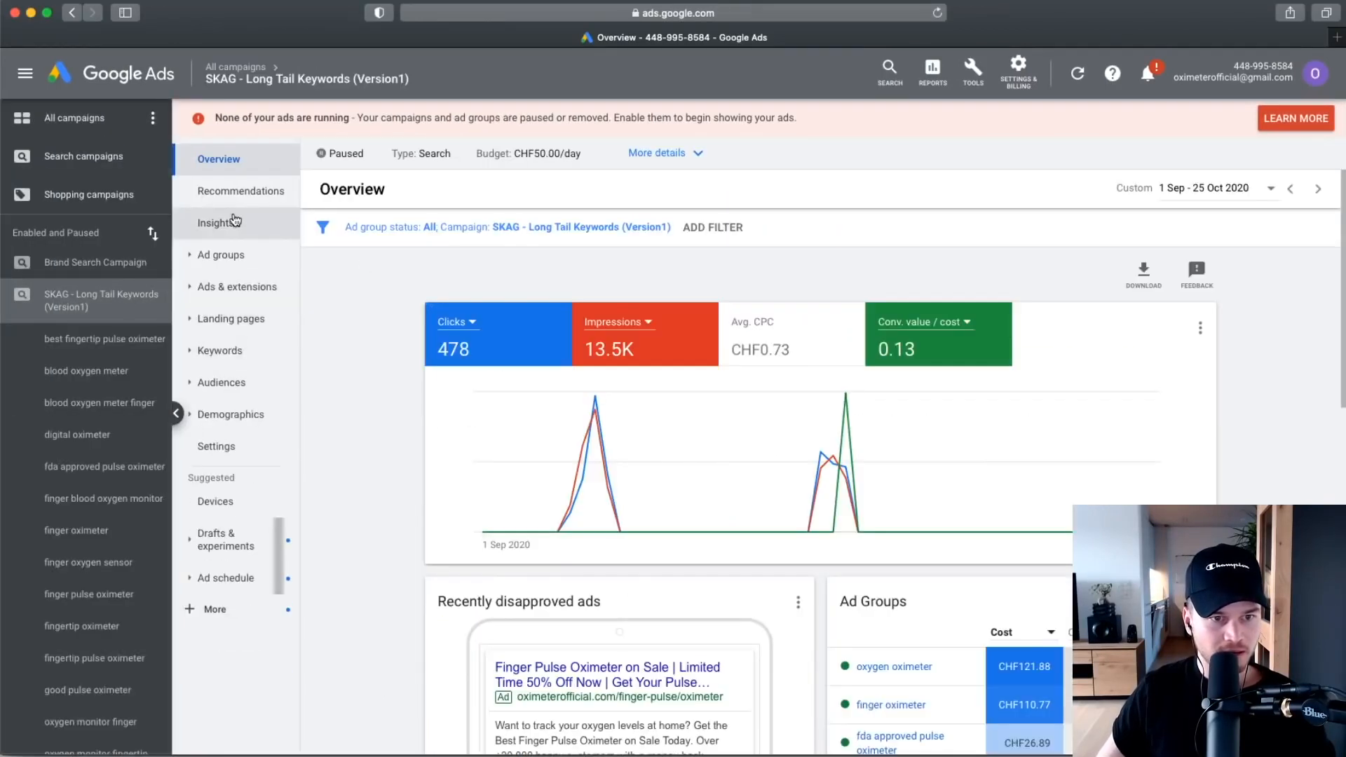
scroll(246, 353, up, 5)
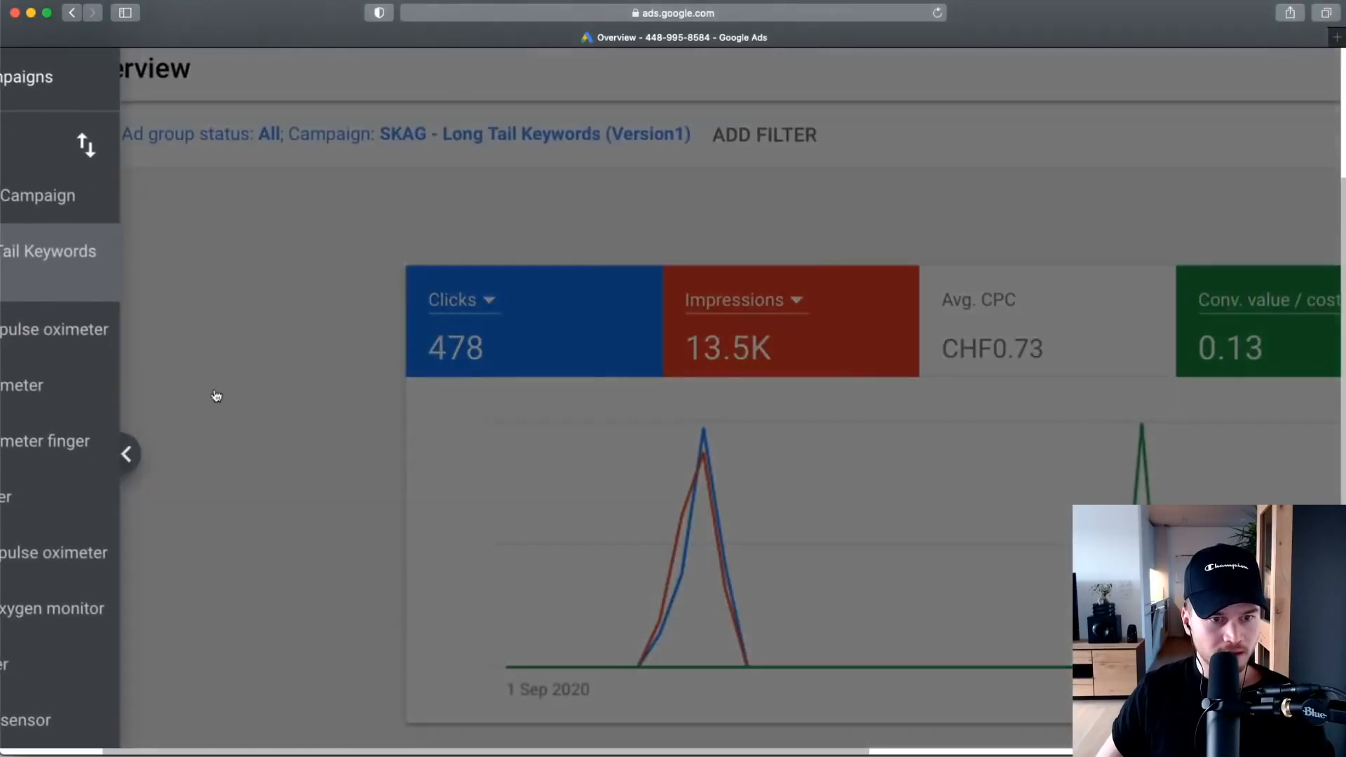
scroll(225, 395, down, 5)
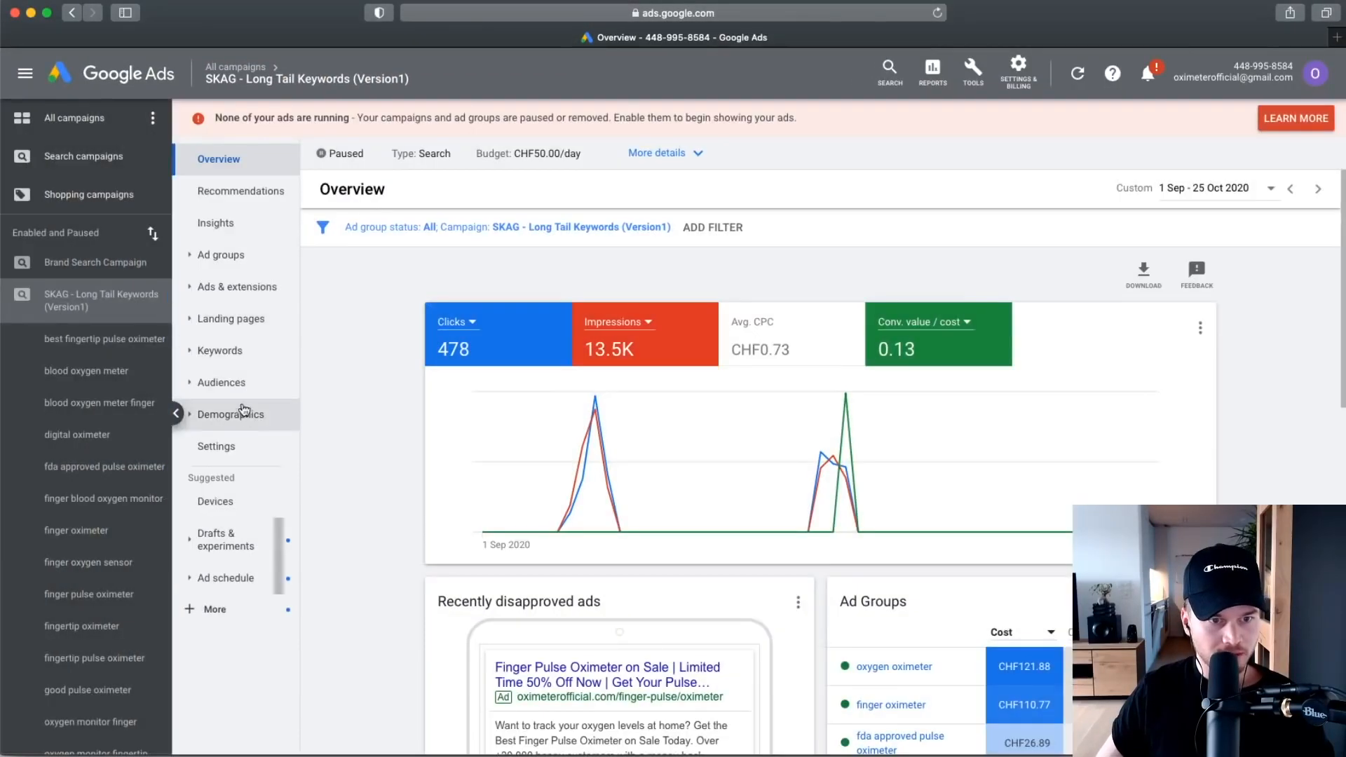
click(202, 352)
click(229, 447)
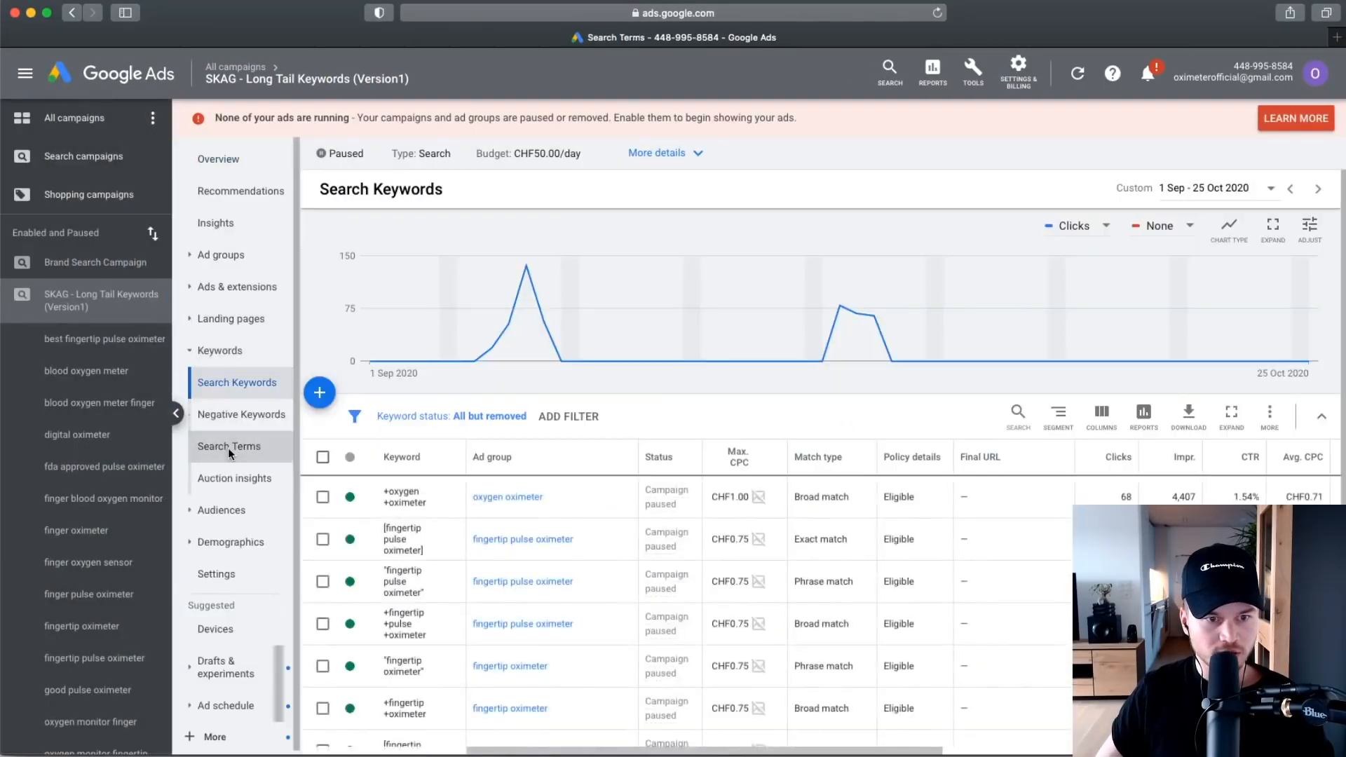
Examine the campaign's search terms for store names, brands and informational queries that do not fit the product.
scroll(389, 449, down, 3)
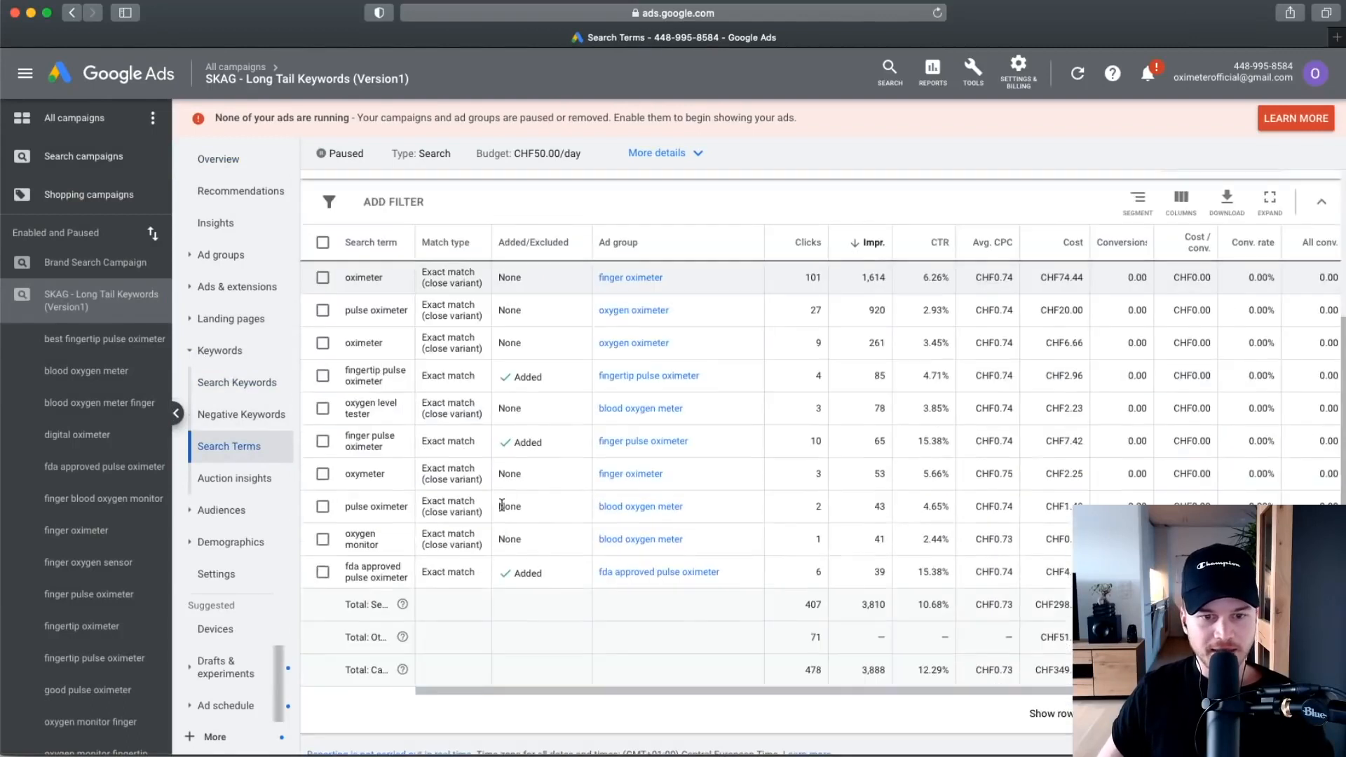
scroll(421, 425, up, 1)
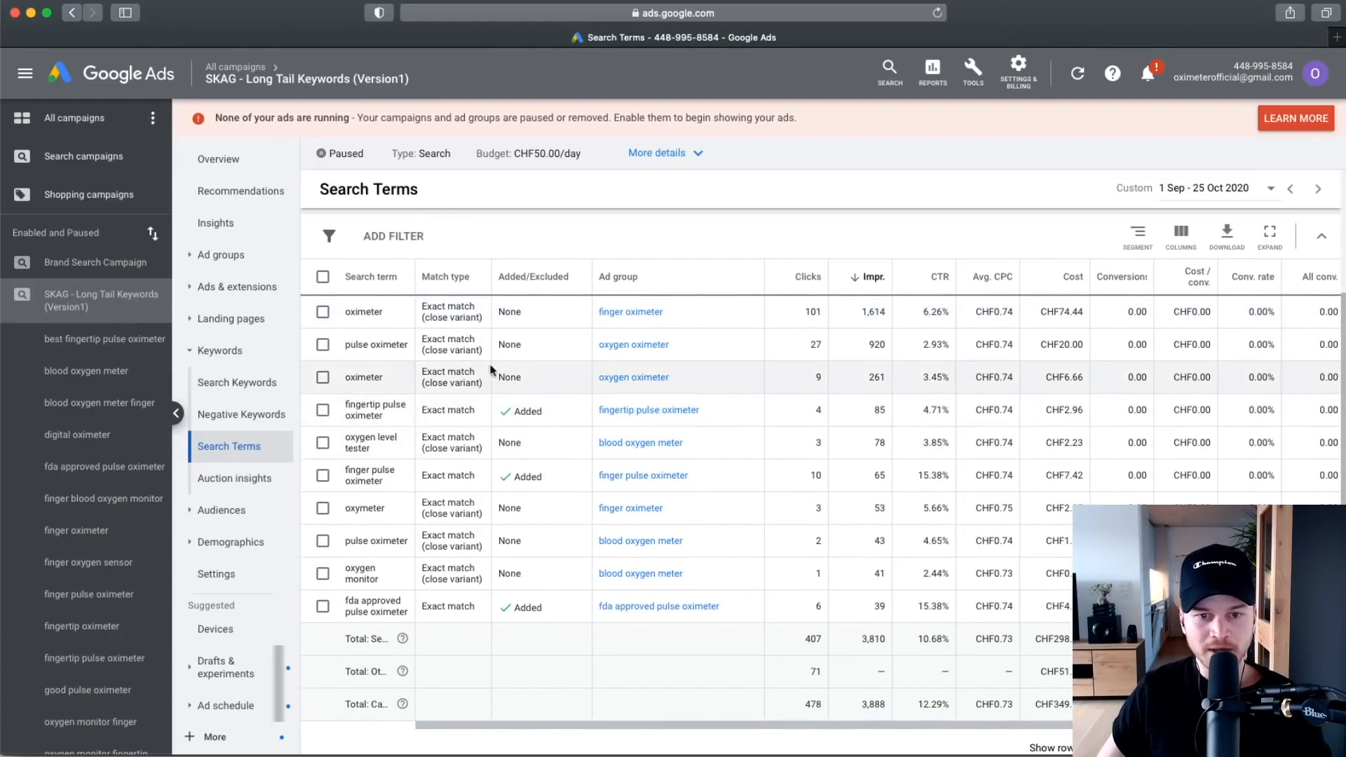
scroll(724, 456, up, 1)
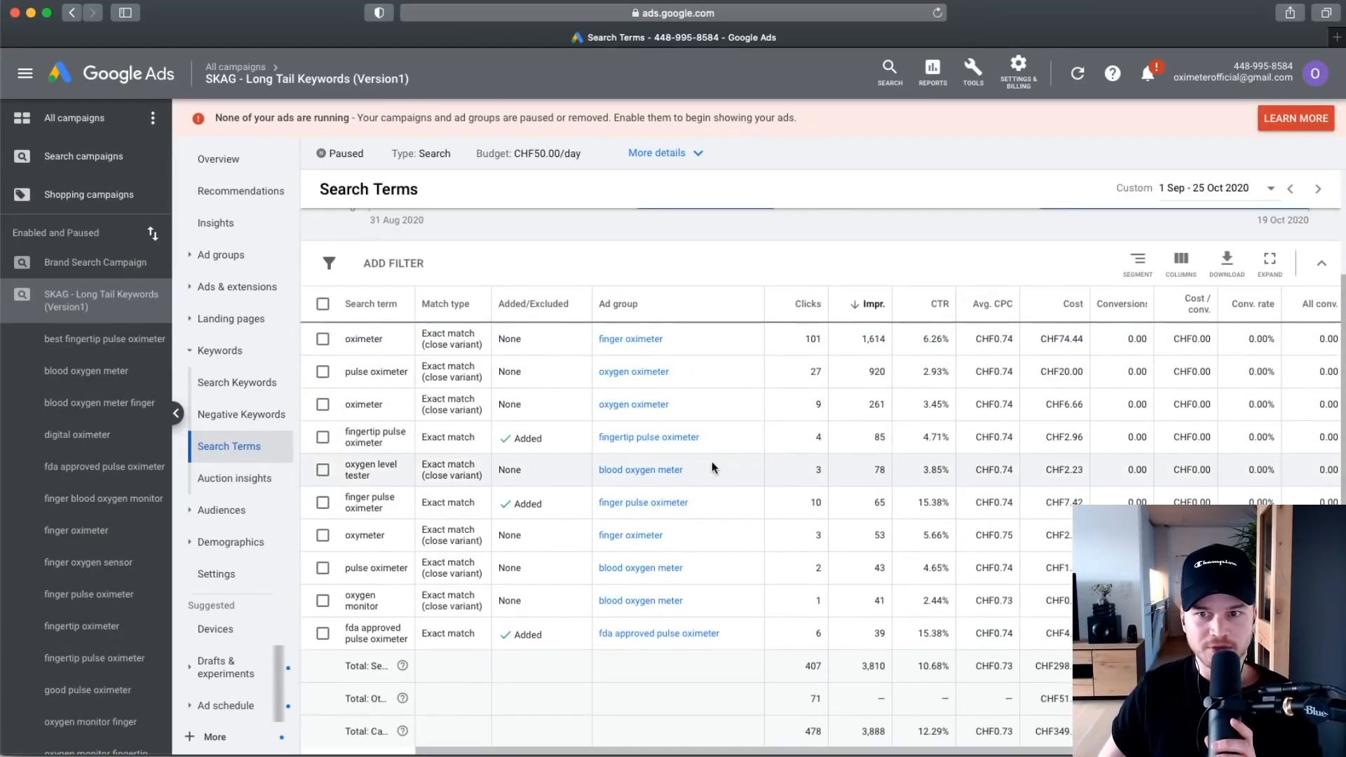
scroll(372, 482, up, 5)
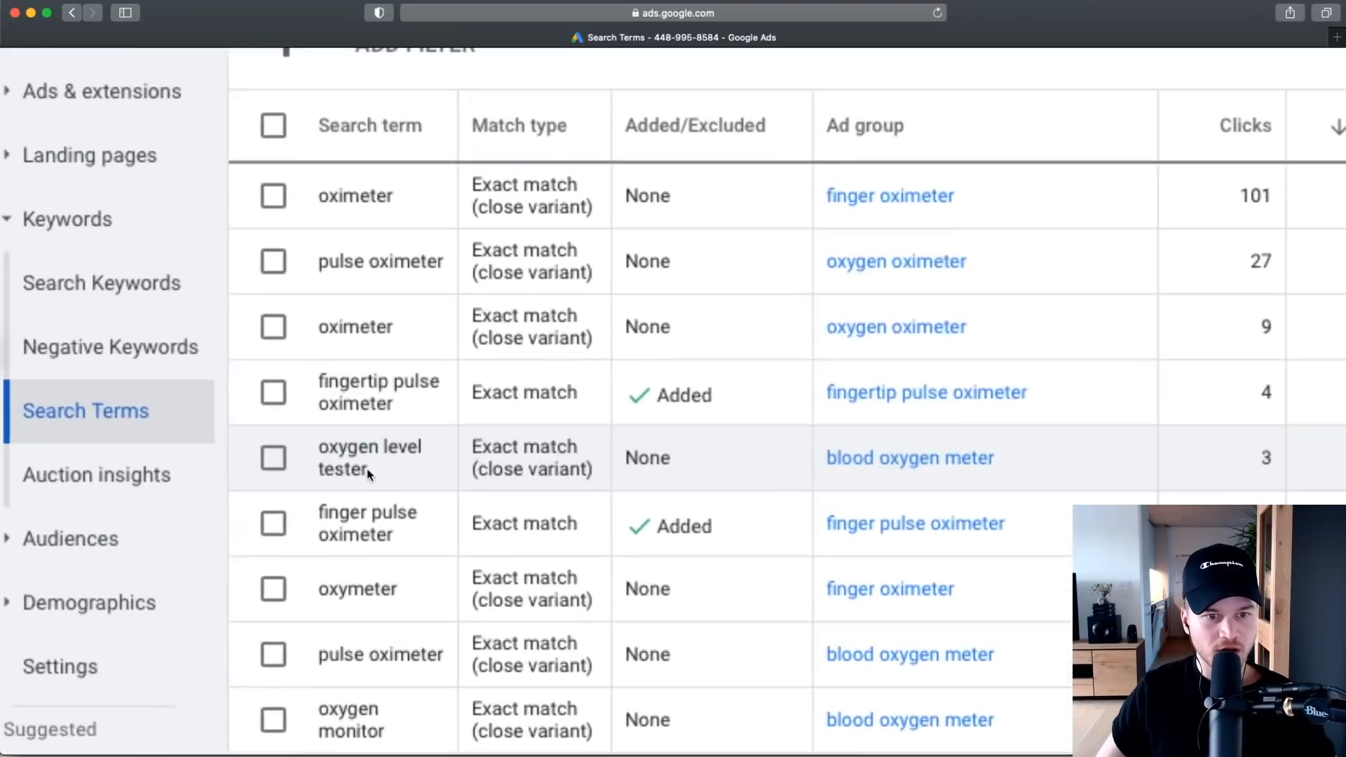
scroll(343, 485, down, 5)
scroll(241, 439, up, 5)
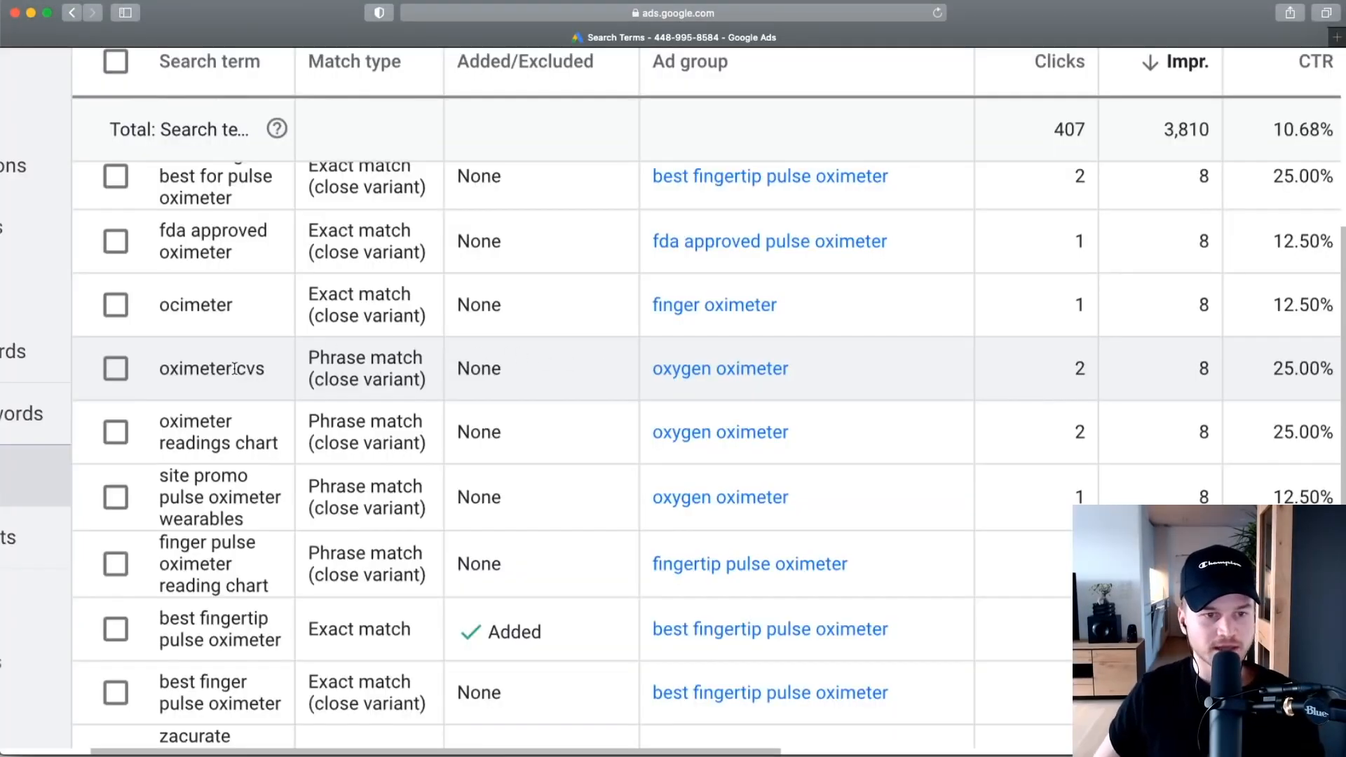
drag(164, 370, 265, 370)
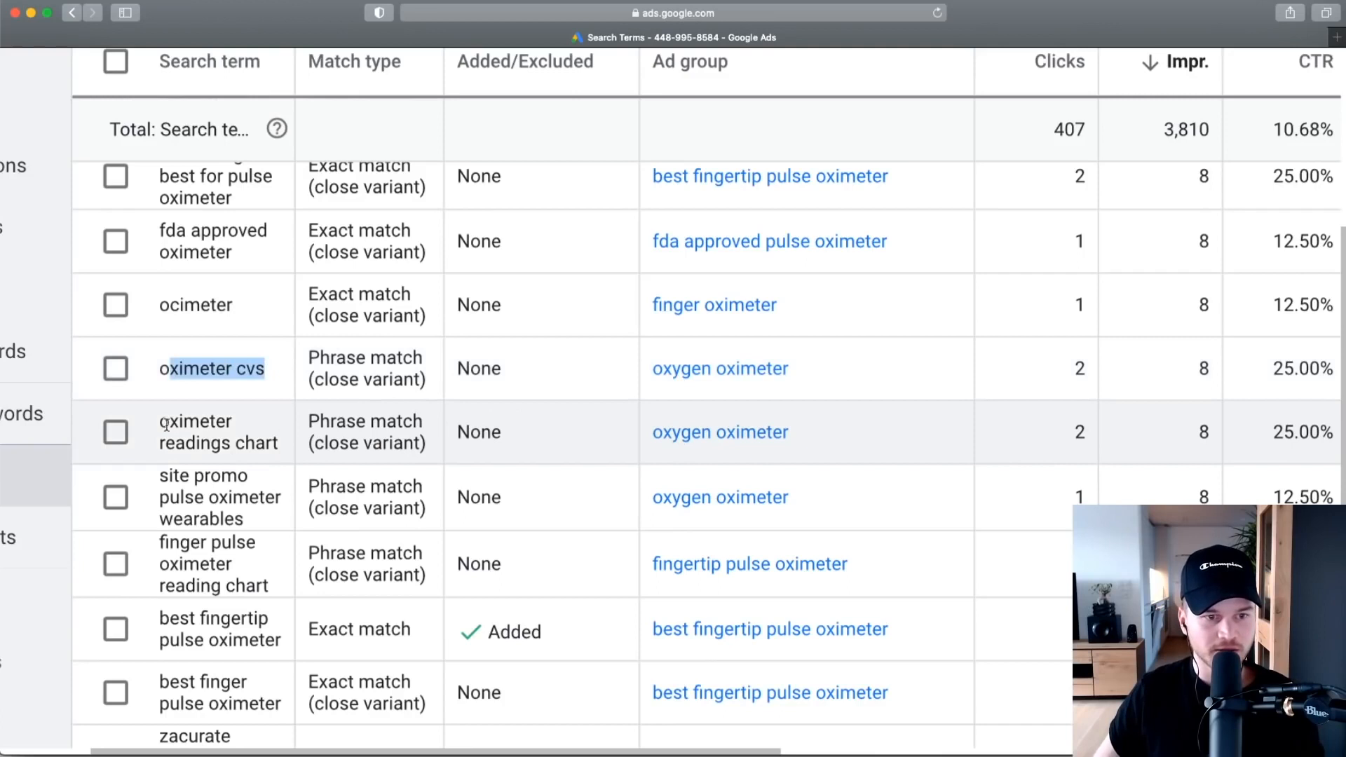
drag(166, 421, 205, 422)
scroll(159, 453, down, 5)
Copy the brand word "omron" from the "omron oximeter" search term.
triple_click(189, 456)
click(201, 451)
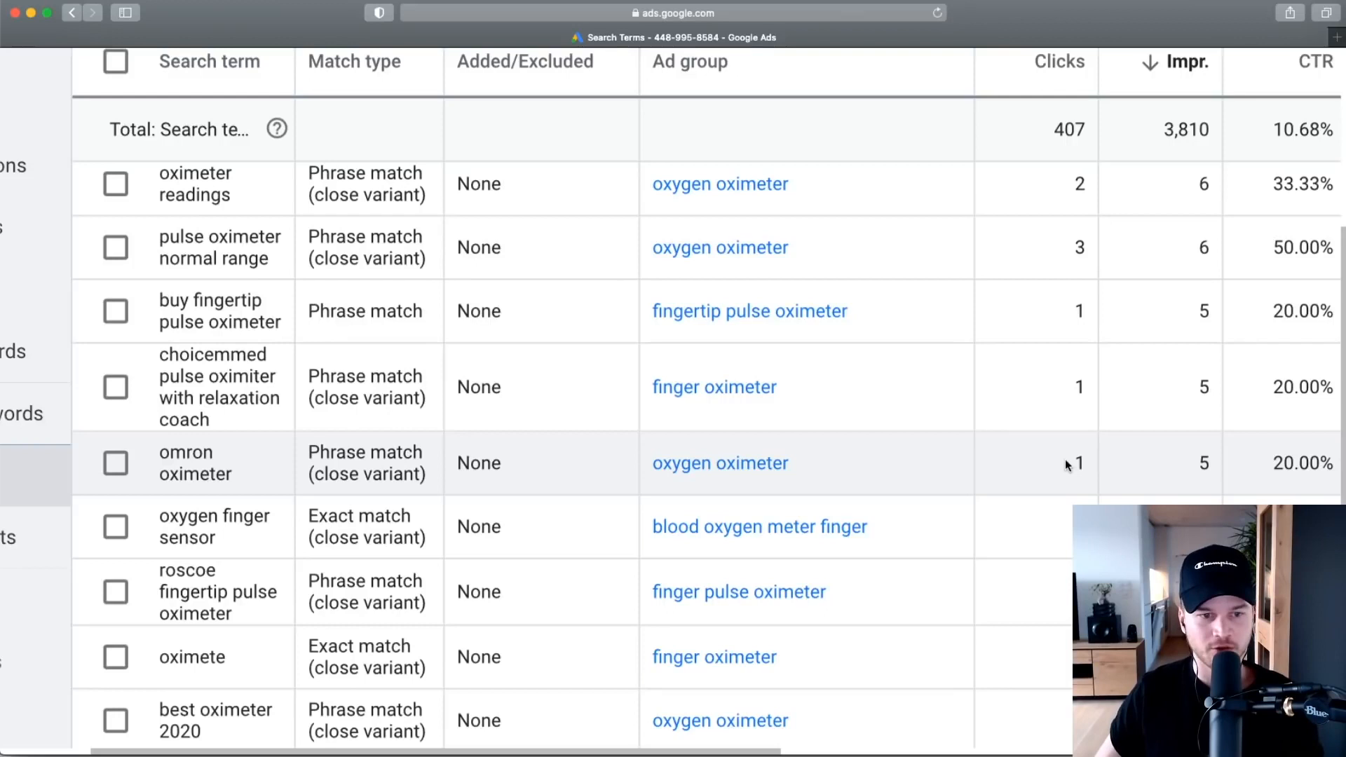
drag(160, 450, 220, 446)
right_click(175, 453)
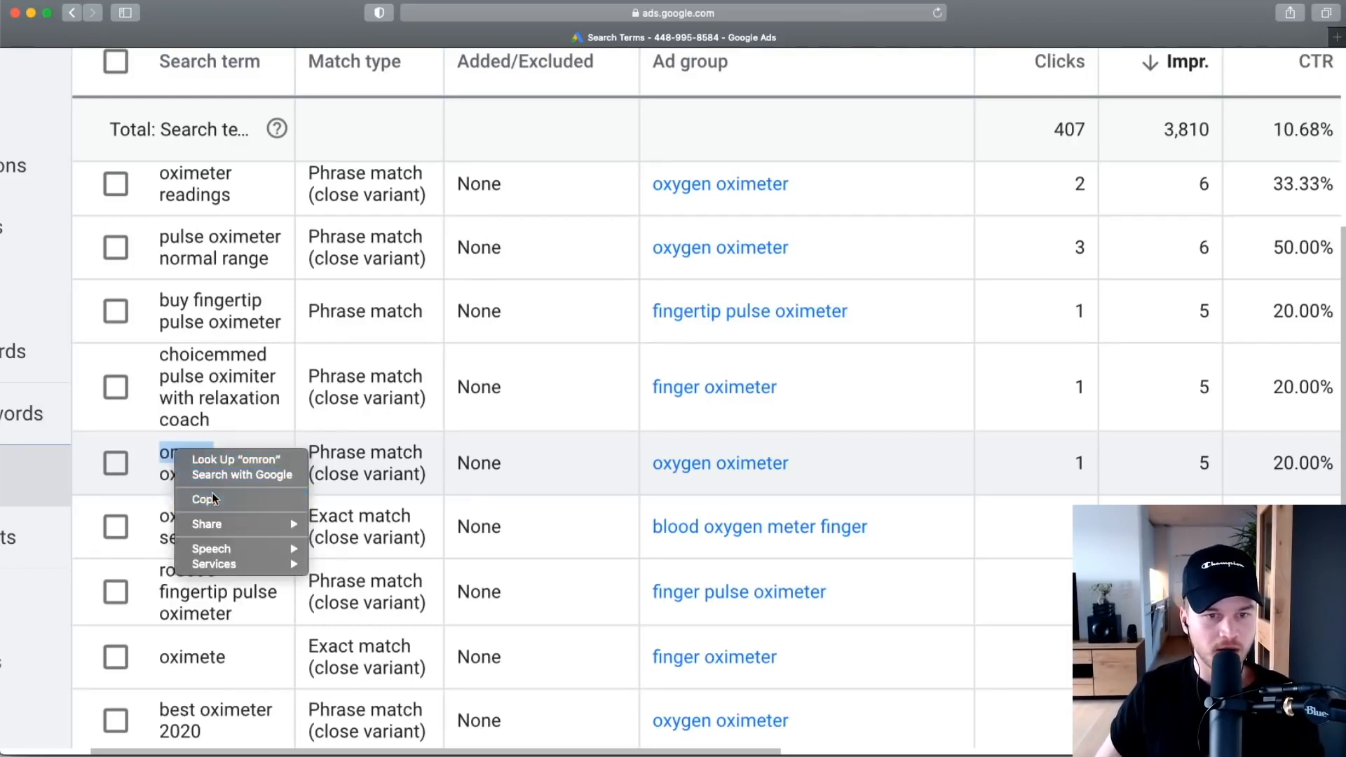
click(207, 499)
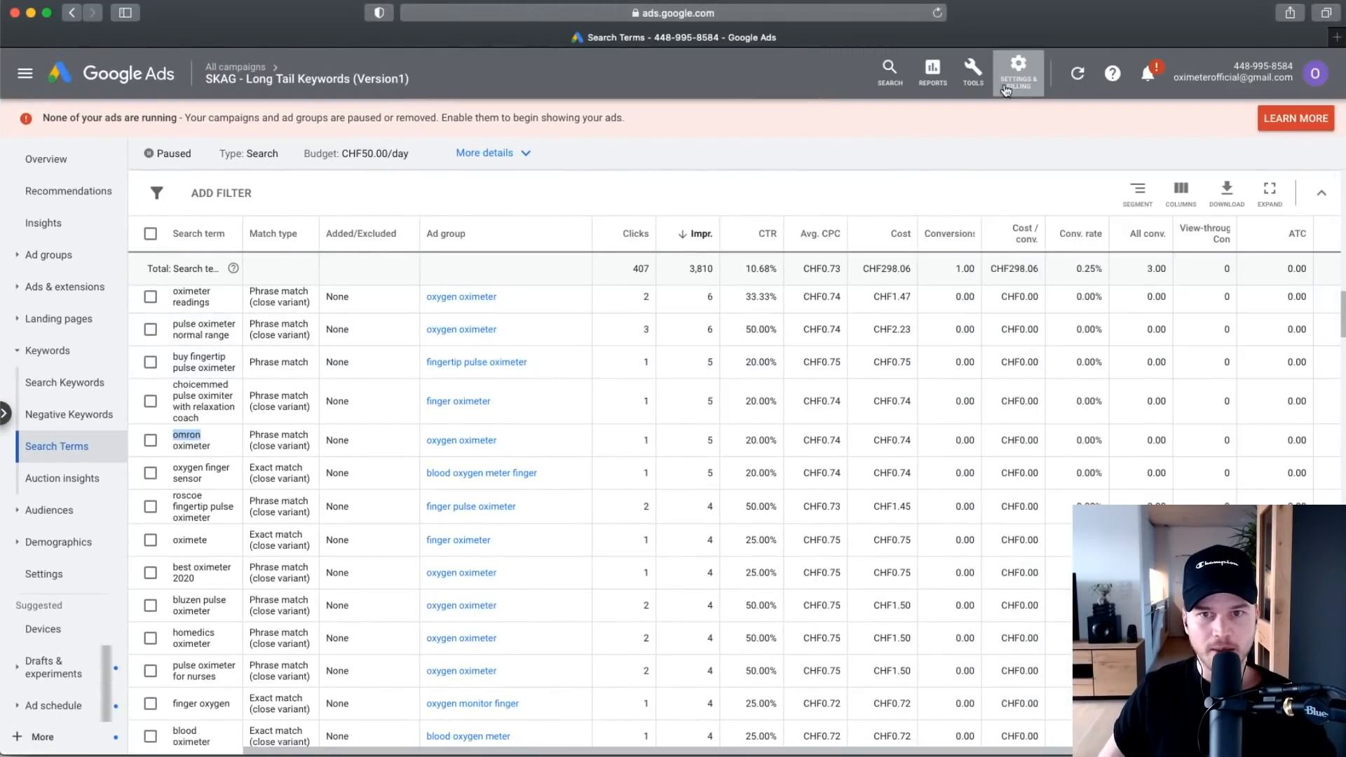
Add "+omron" as a negative keyword to the shared Oximeter List and save it.
click(973, 72)
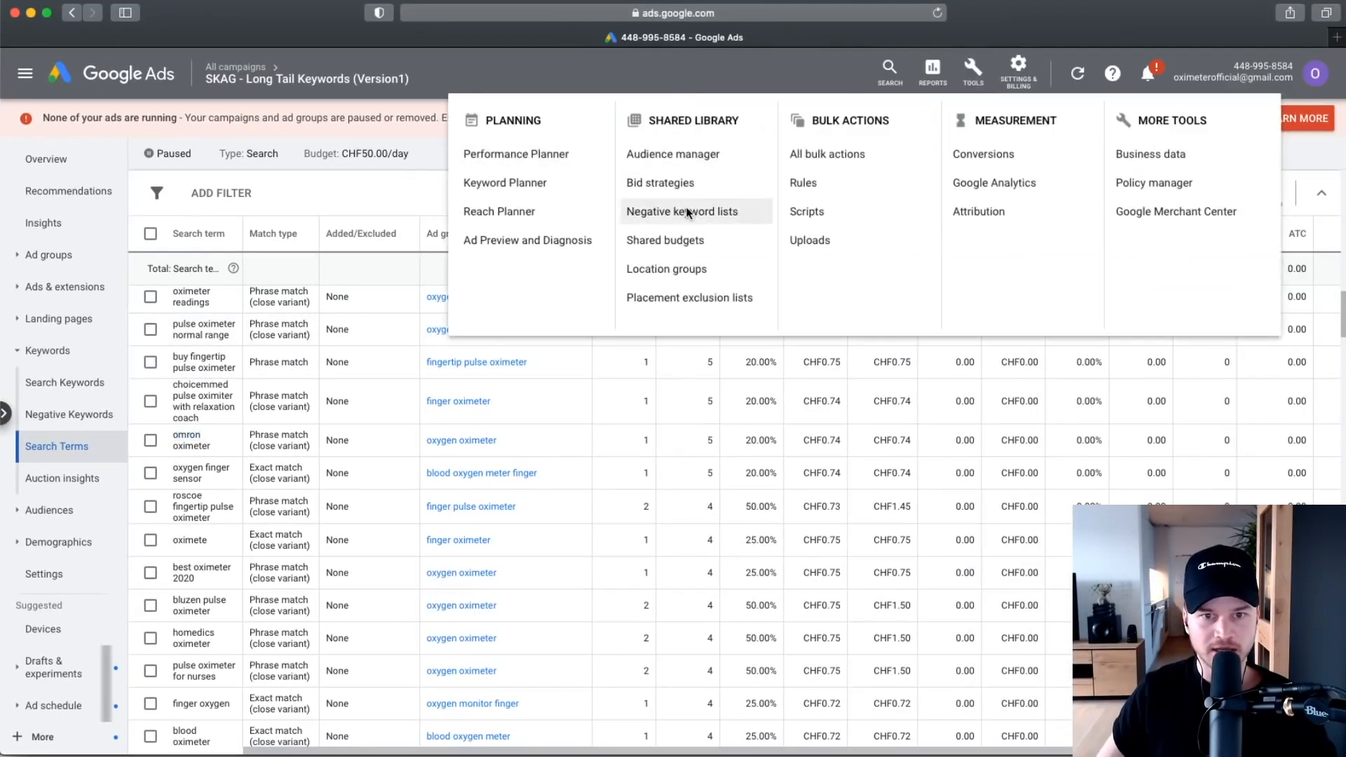
click(687, 213)
click(435, 302)
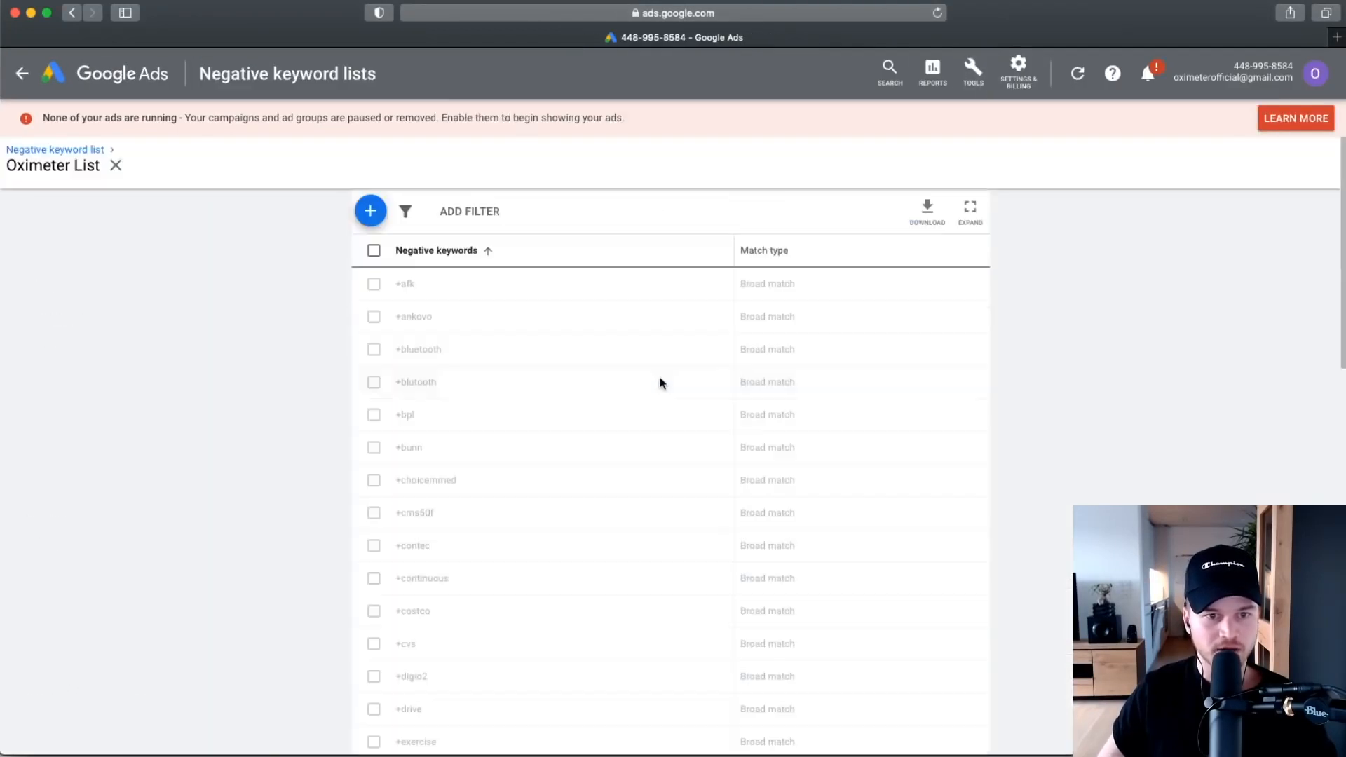
click(370, 211)
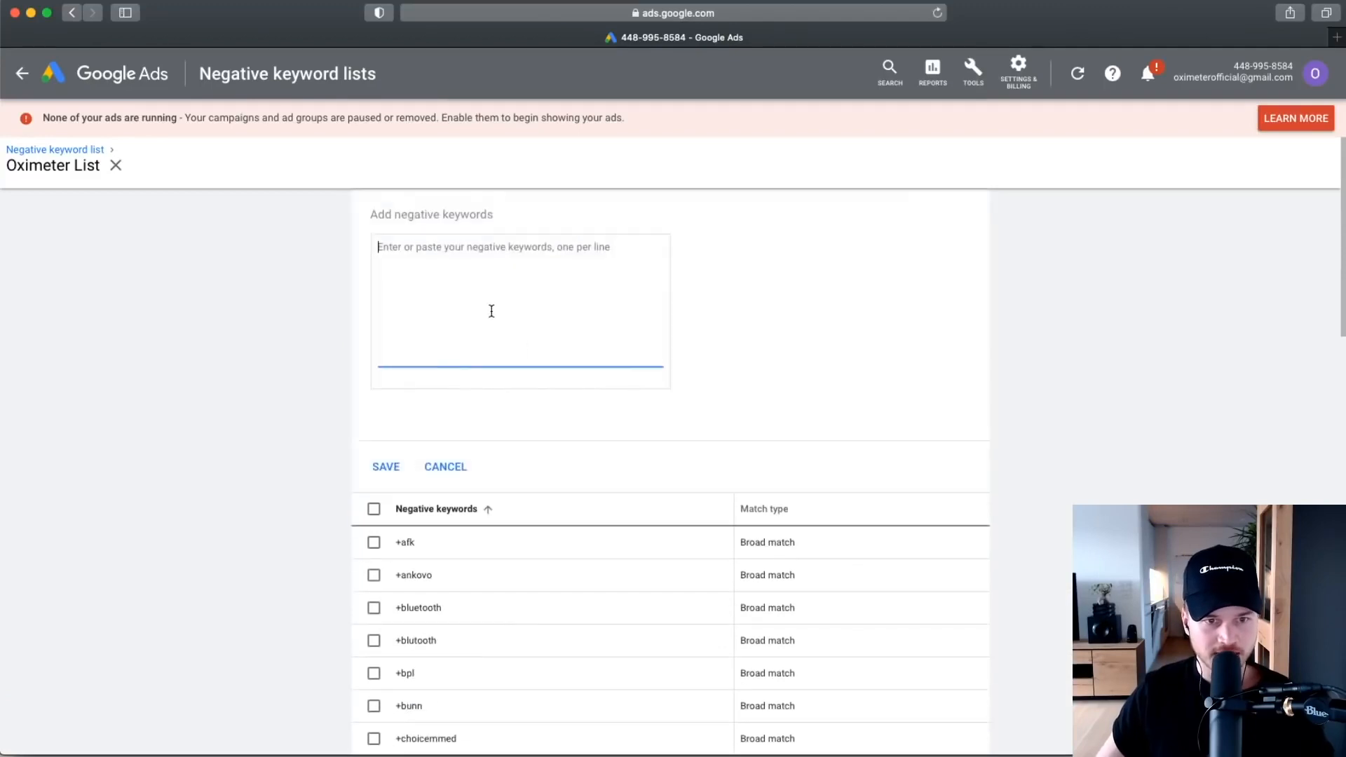
scroll(430, 280, up, 5)
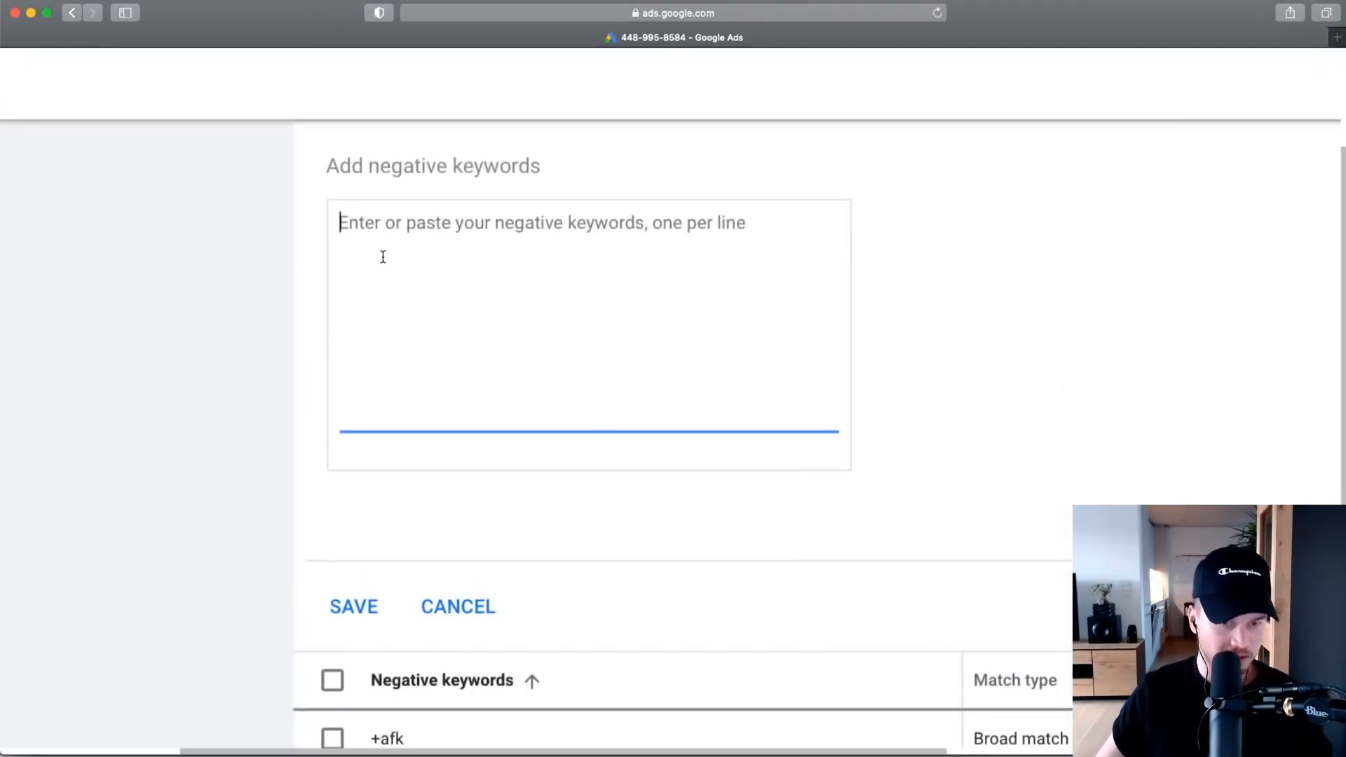
text(+omron)
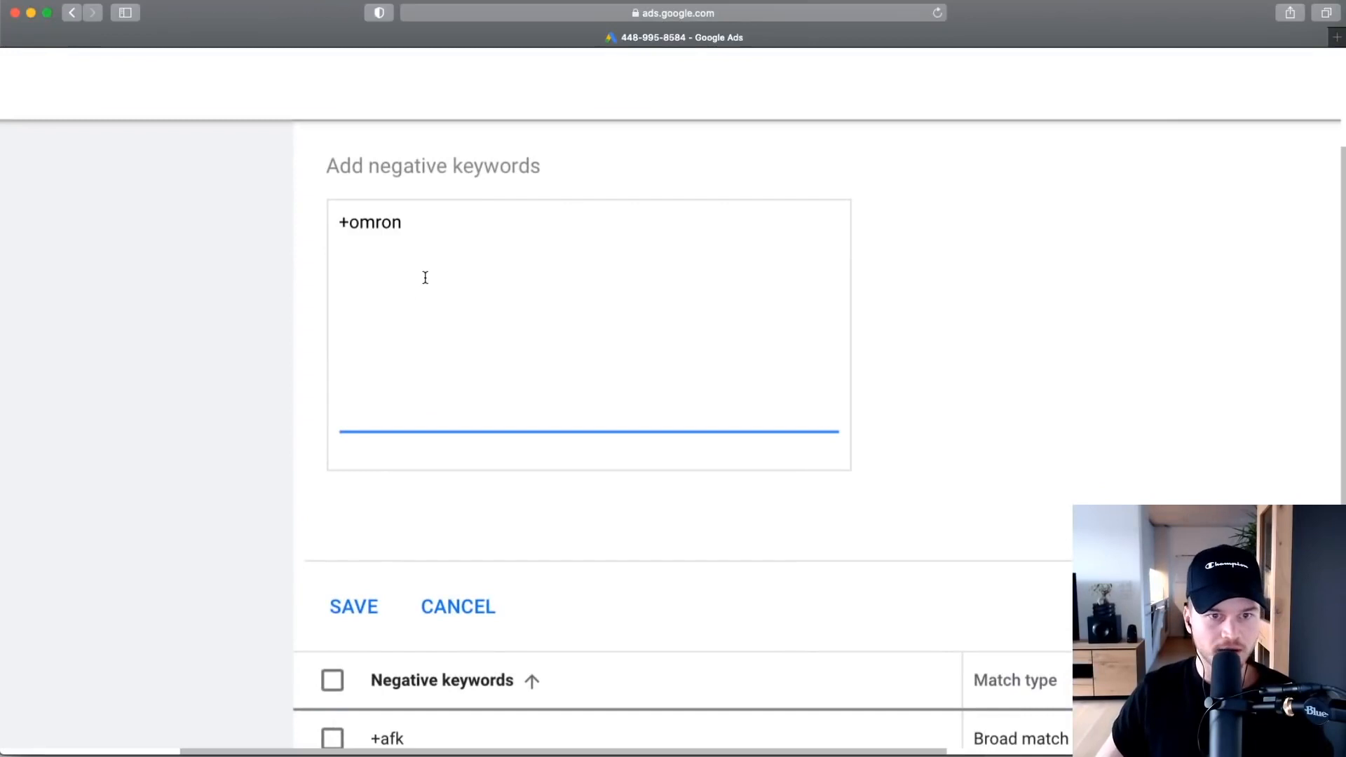
click(352, 604)
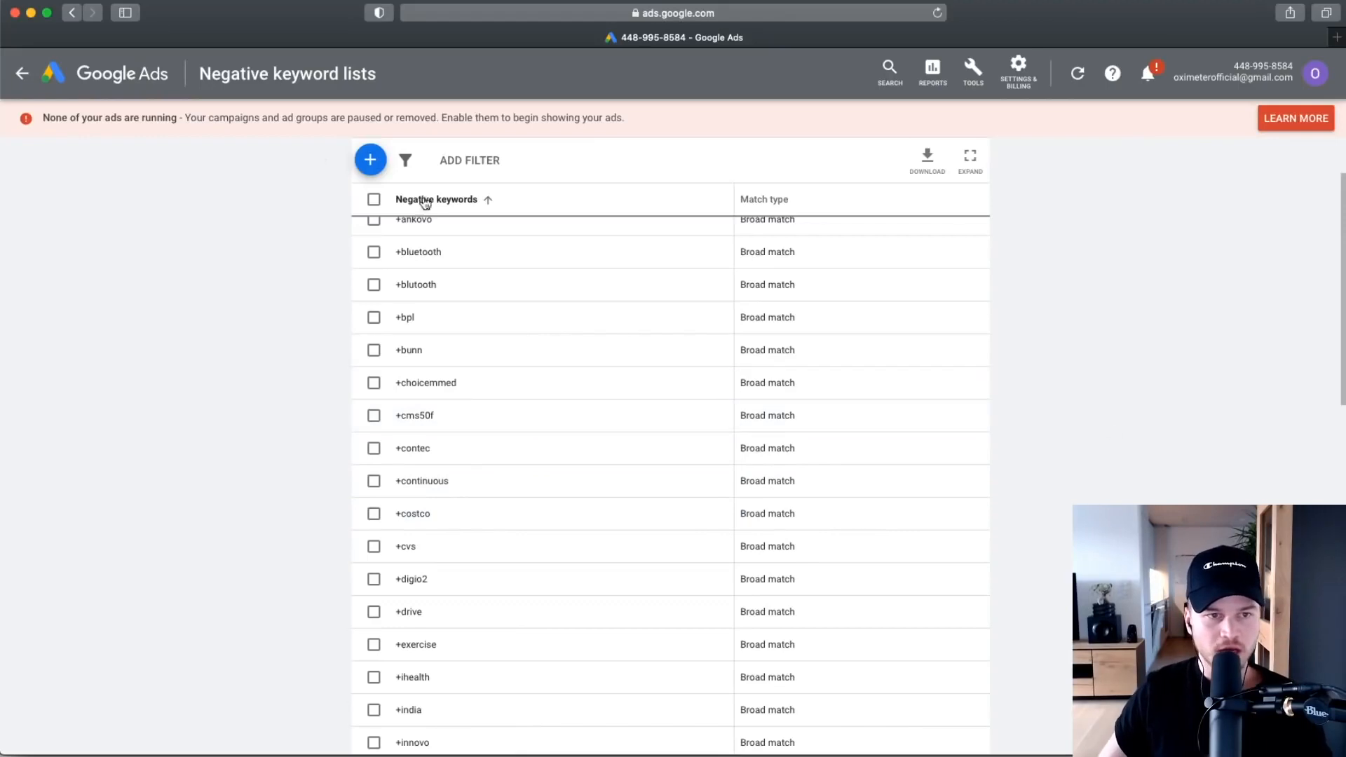
Open the search terms report for all campaigns and look through the listed terms.
click(95, 84)
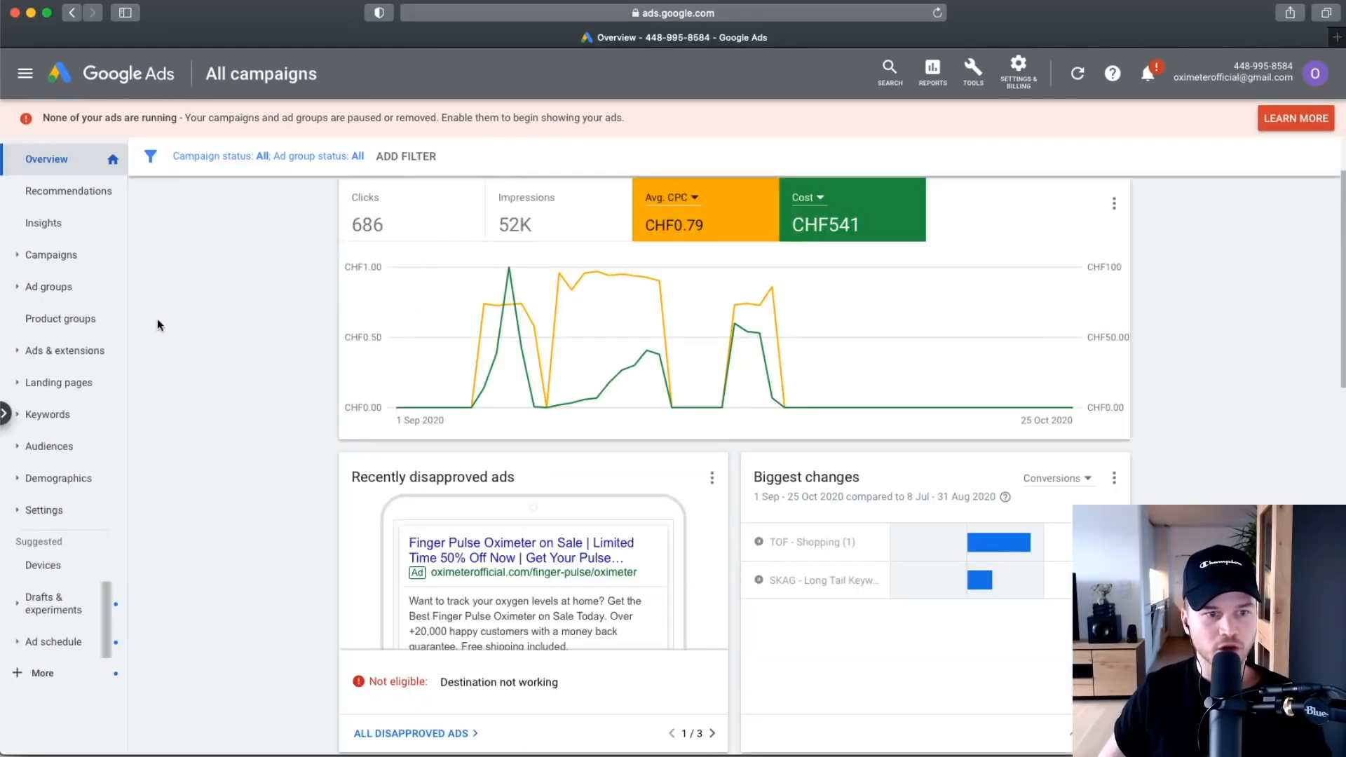
click(22, 416)
click(77, 510)
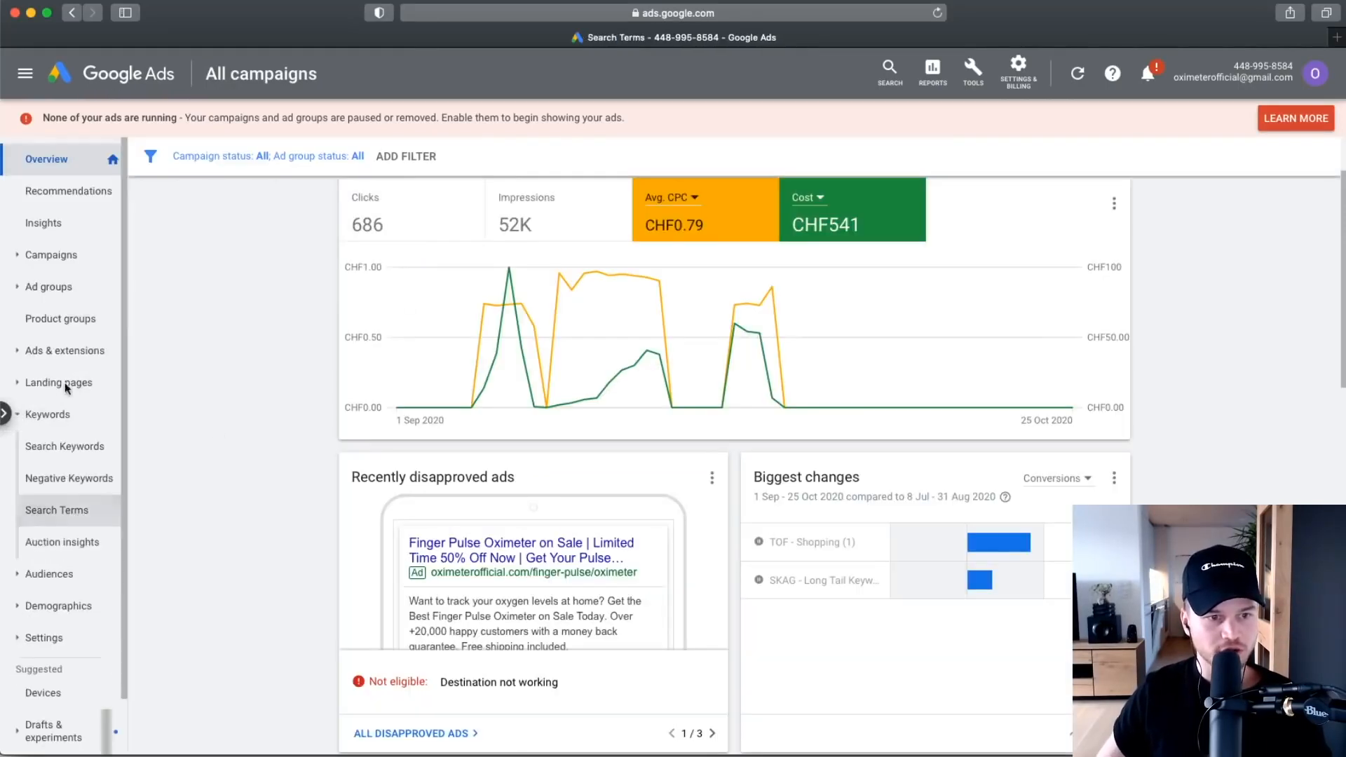
scroll(329, 450, down, 5)
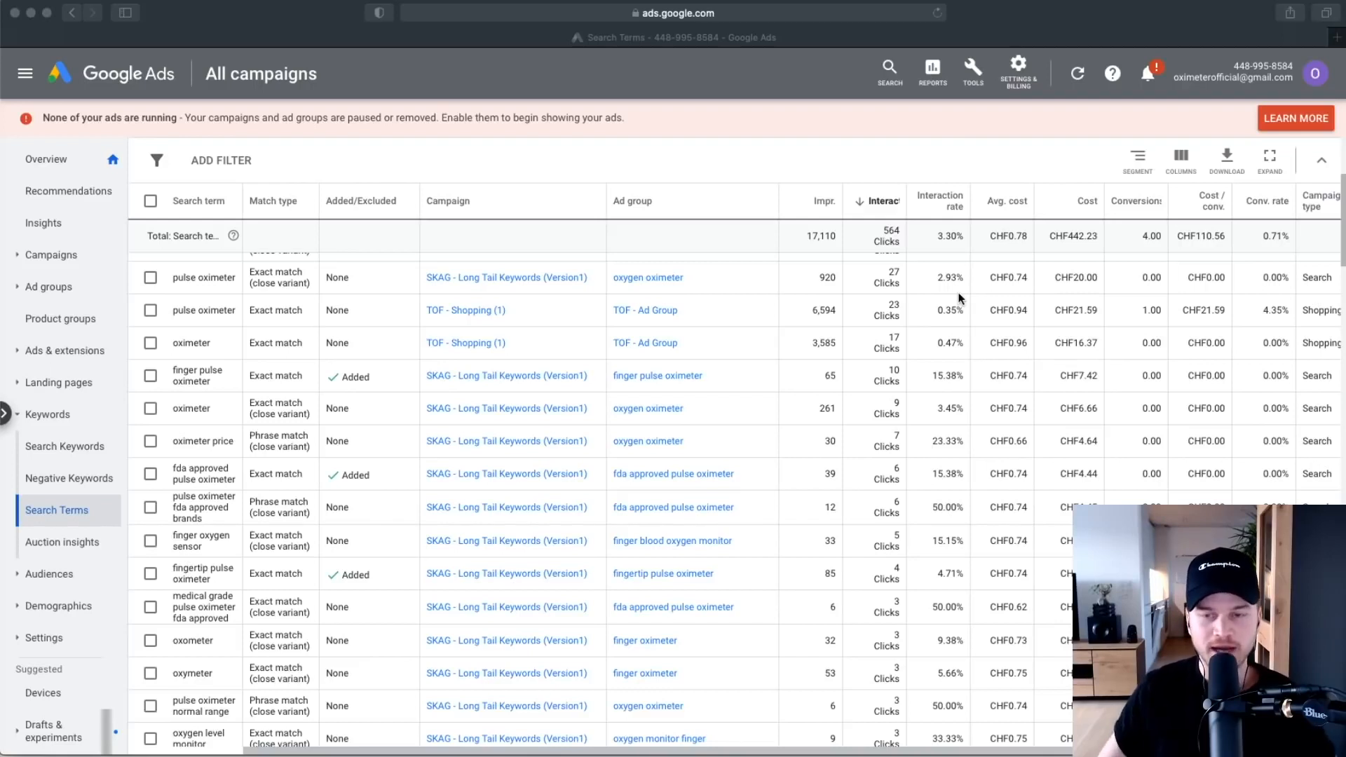
click(959, 140)
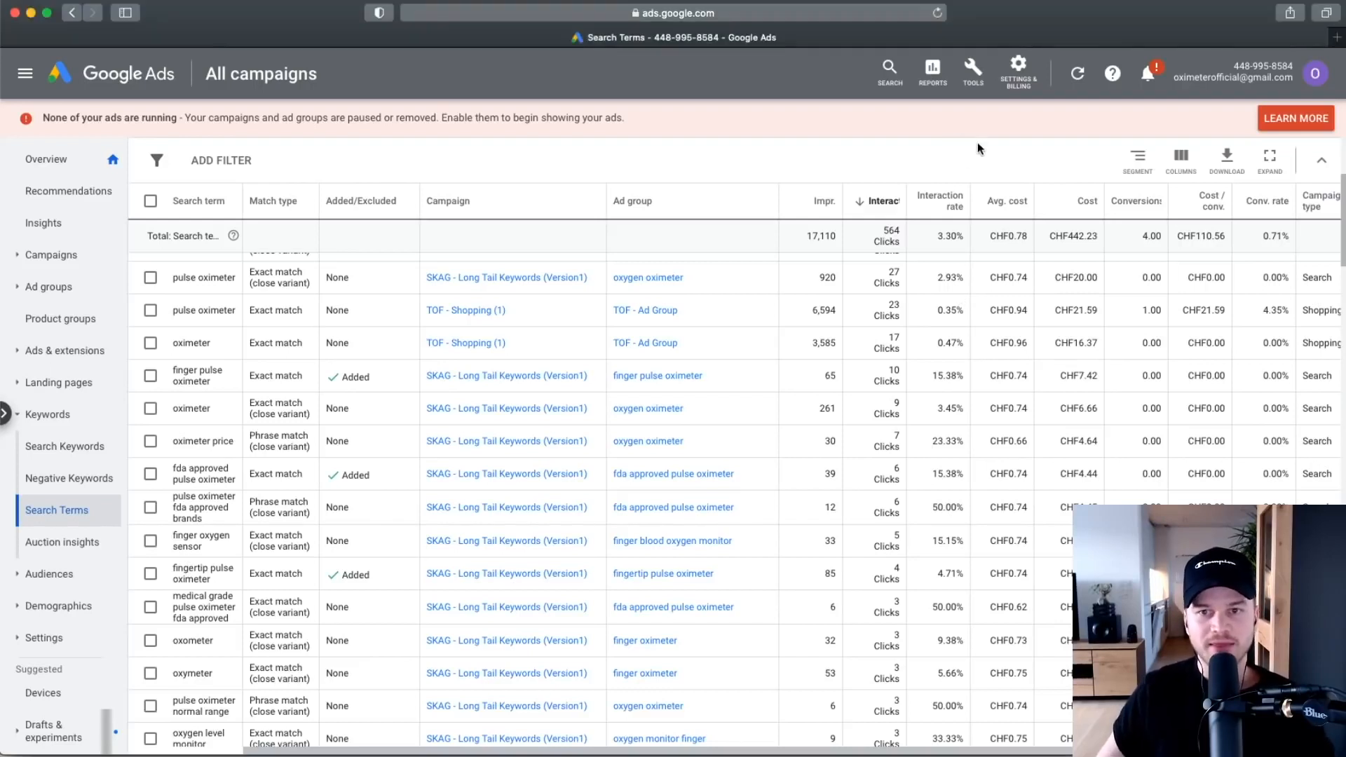
Open the Keyword Planner from the all-campaigns search terms report.
scroll(977, 144, up, 3)
scroll(977, 153, up, 4)
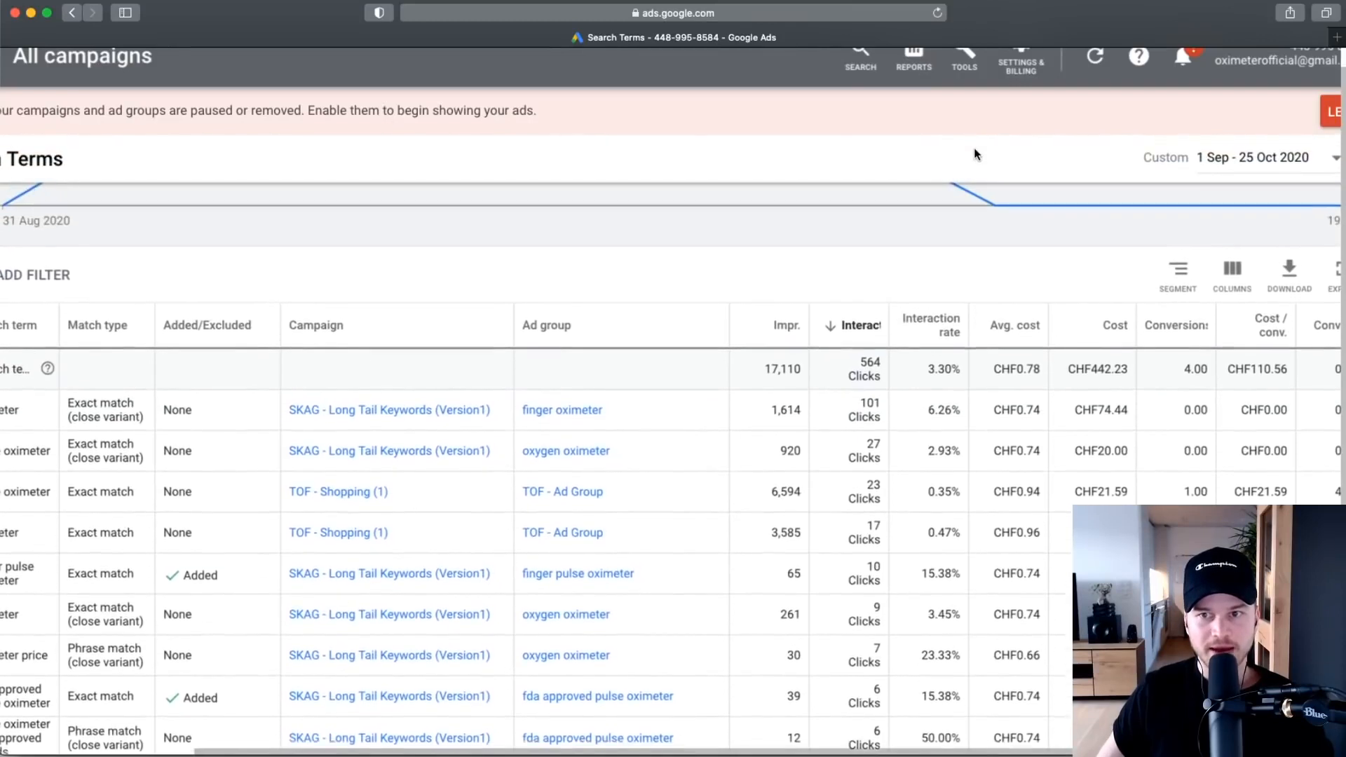
scroll(976, 188, up, 2)
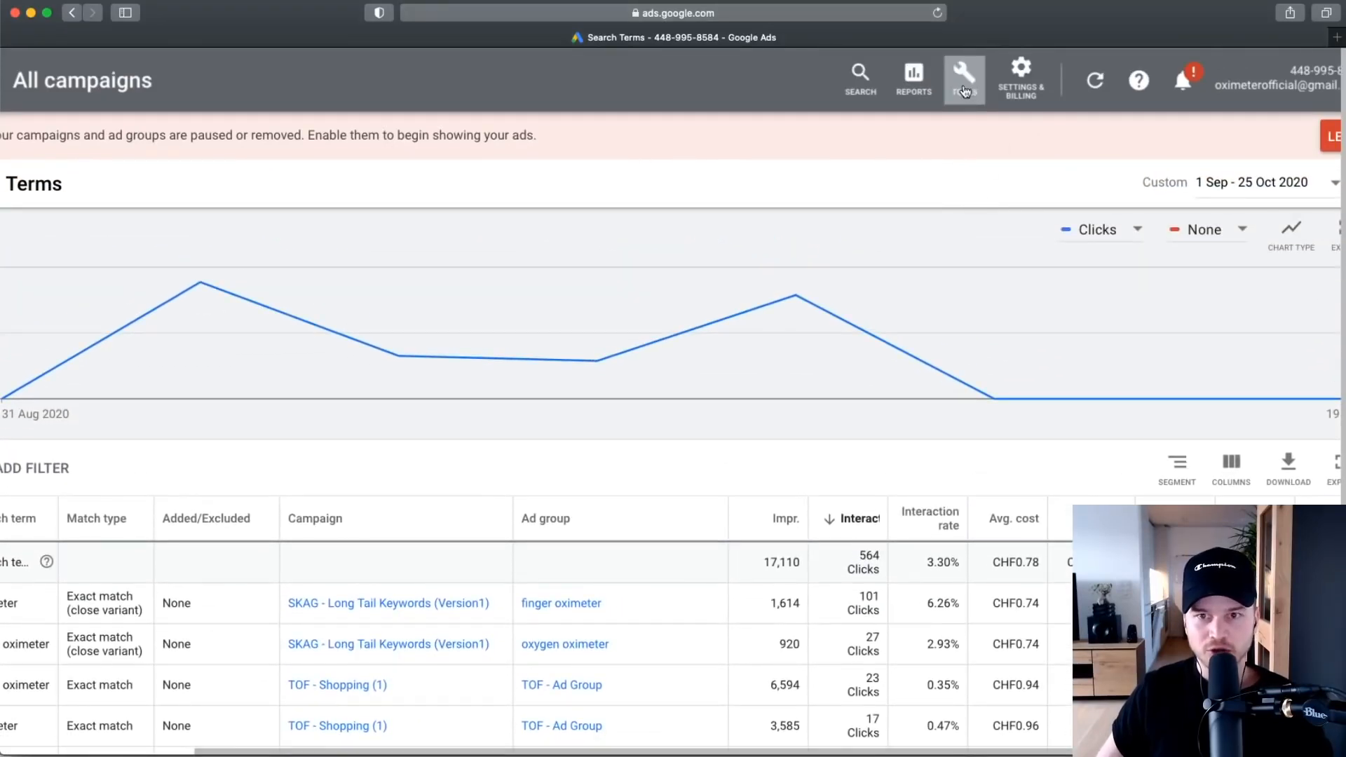
click(963, 79)
click(387, 223)
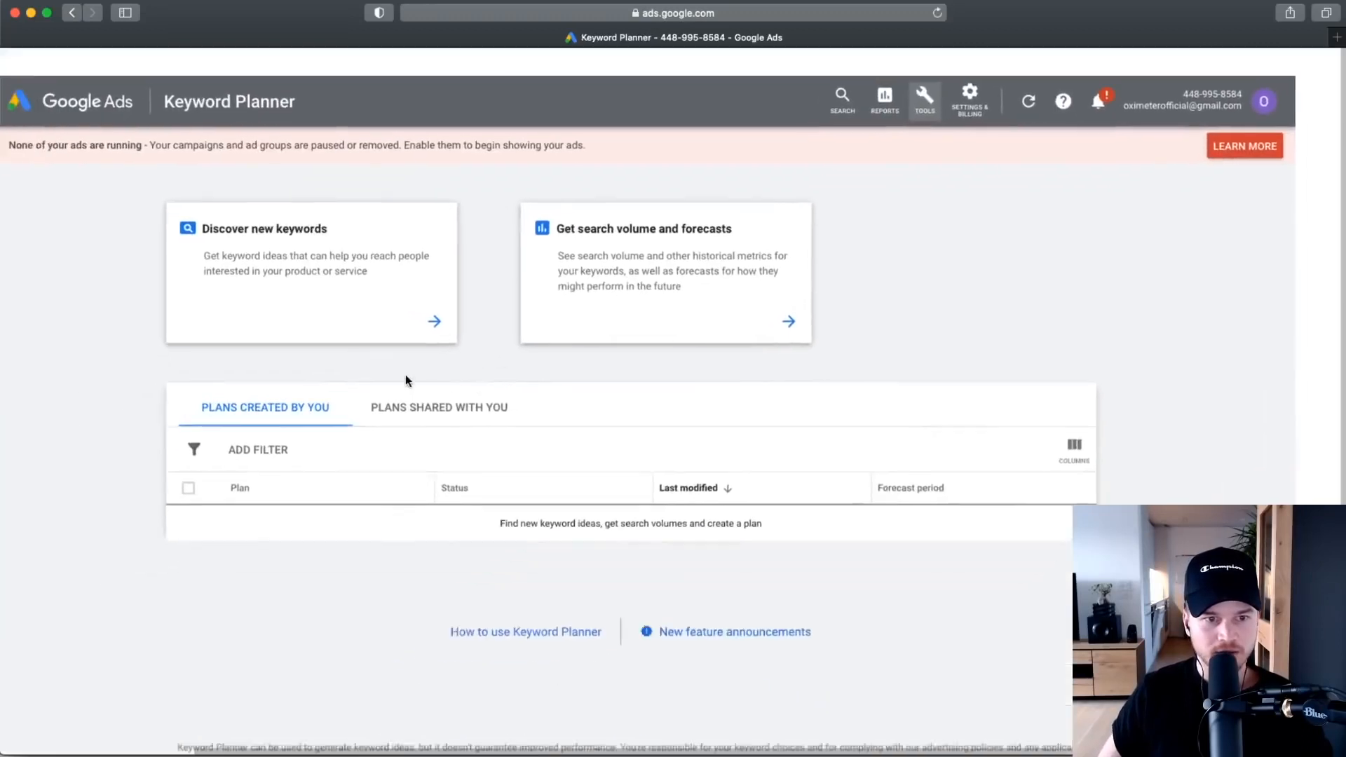
Discover new keywords for "pulse oximeter" and "oxygen montior" and get the results.
click(306, 239)
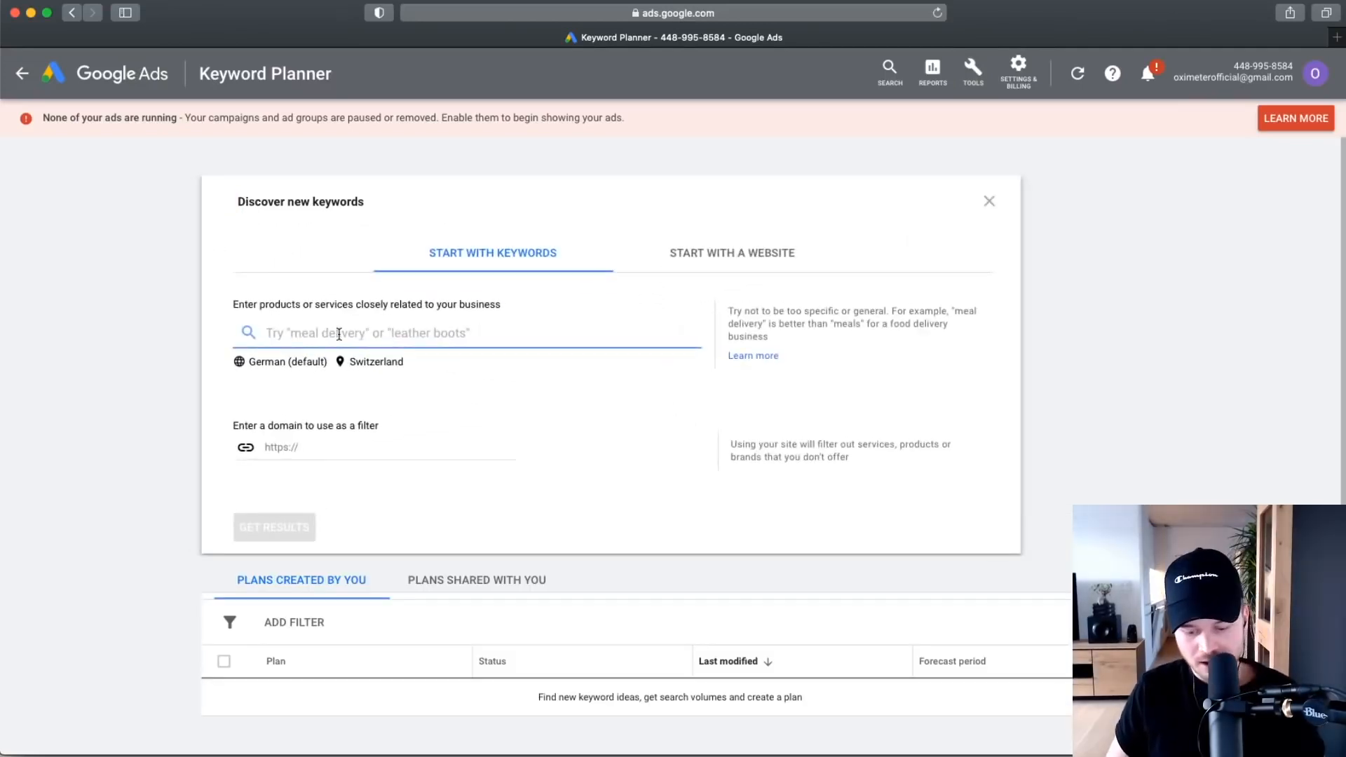
text(pulse ox)
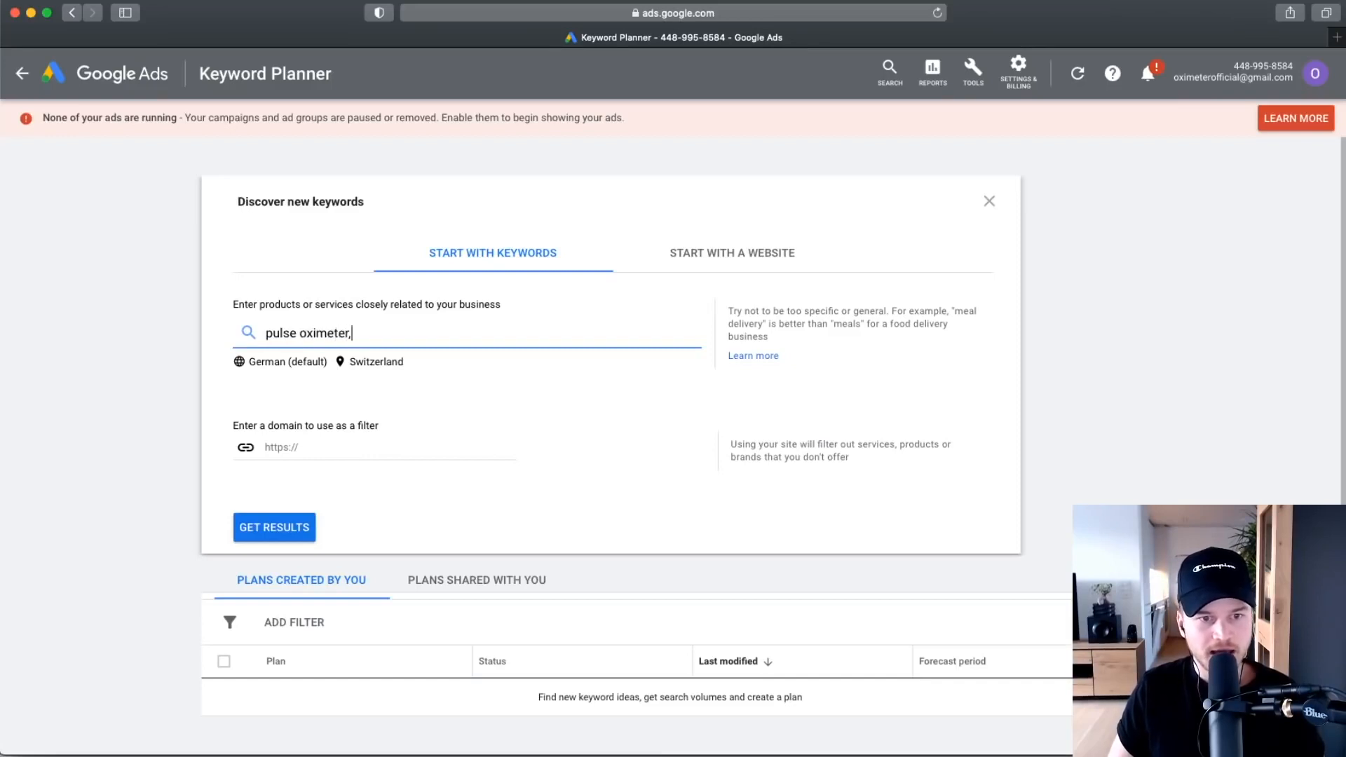
text(imeter,)
text(o)
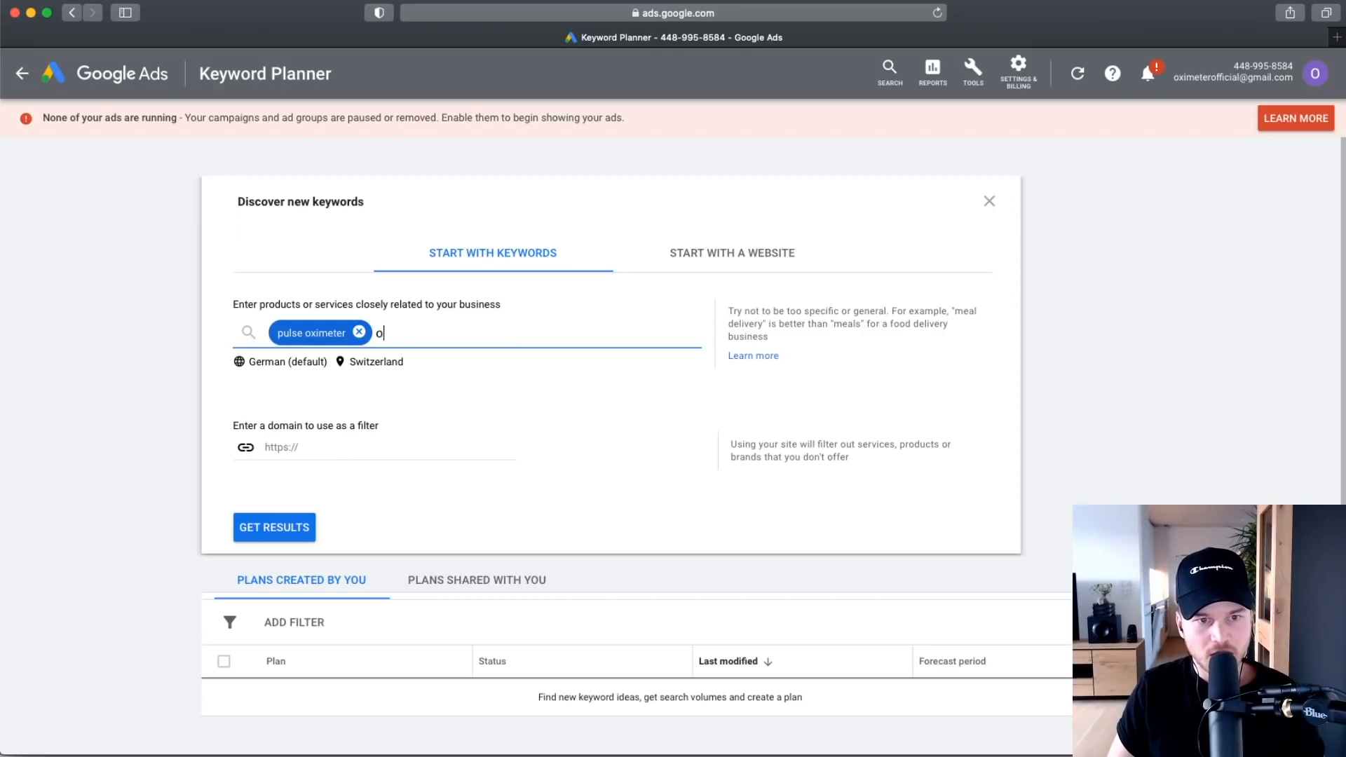
text(xygen montior)
click(461, 187)
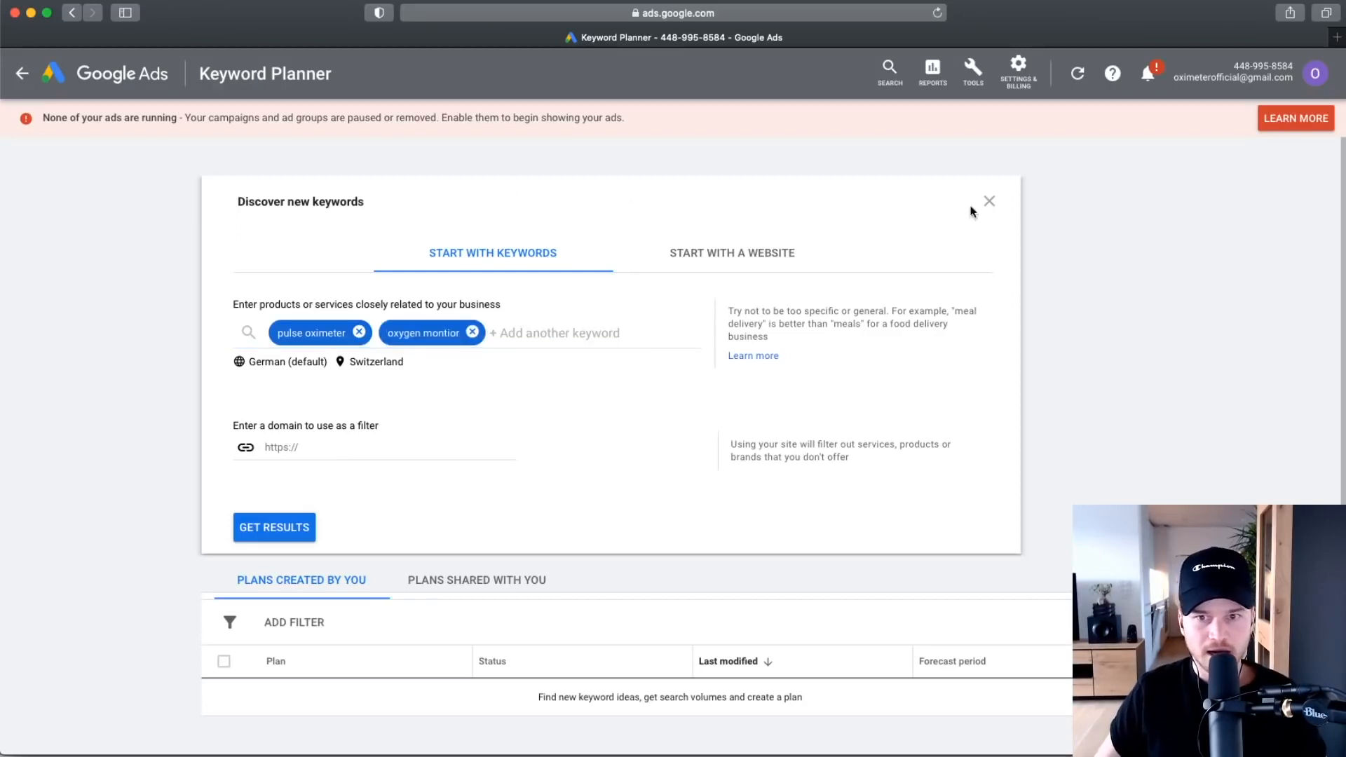
click(308, 522)
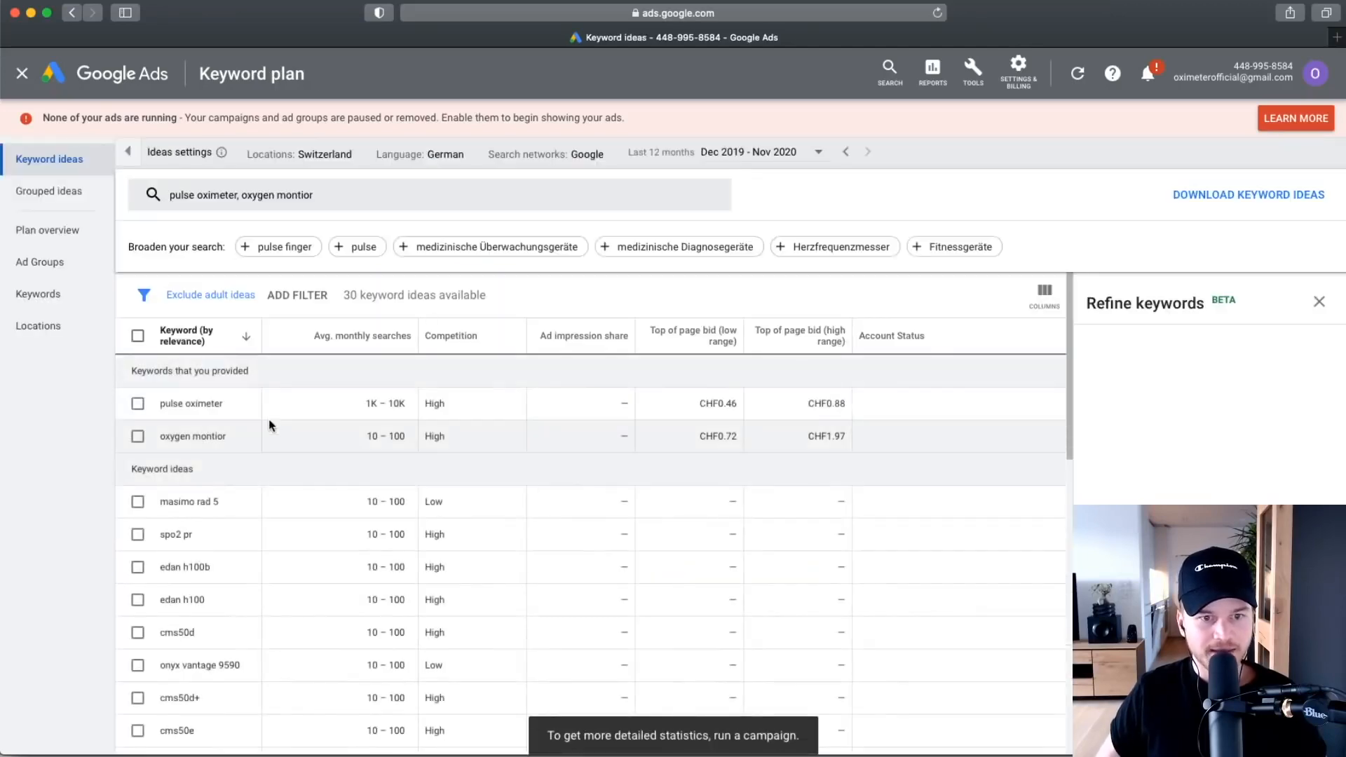
Replace Switzerland with the United States as the targeted location for the keyword ideas and save it.
scroll(305, 142, up, 5)
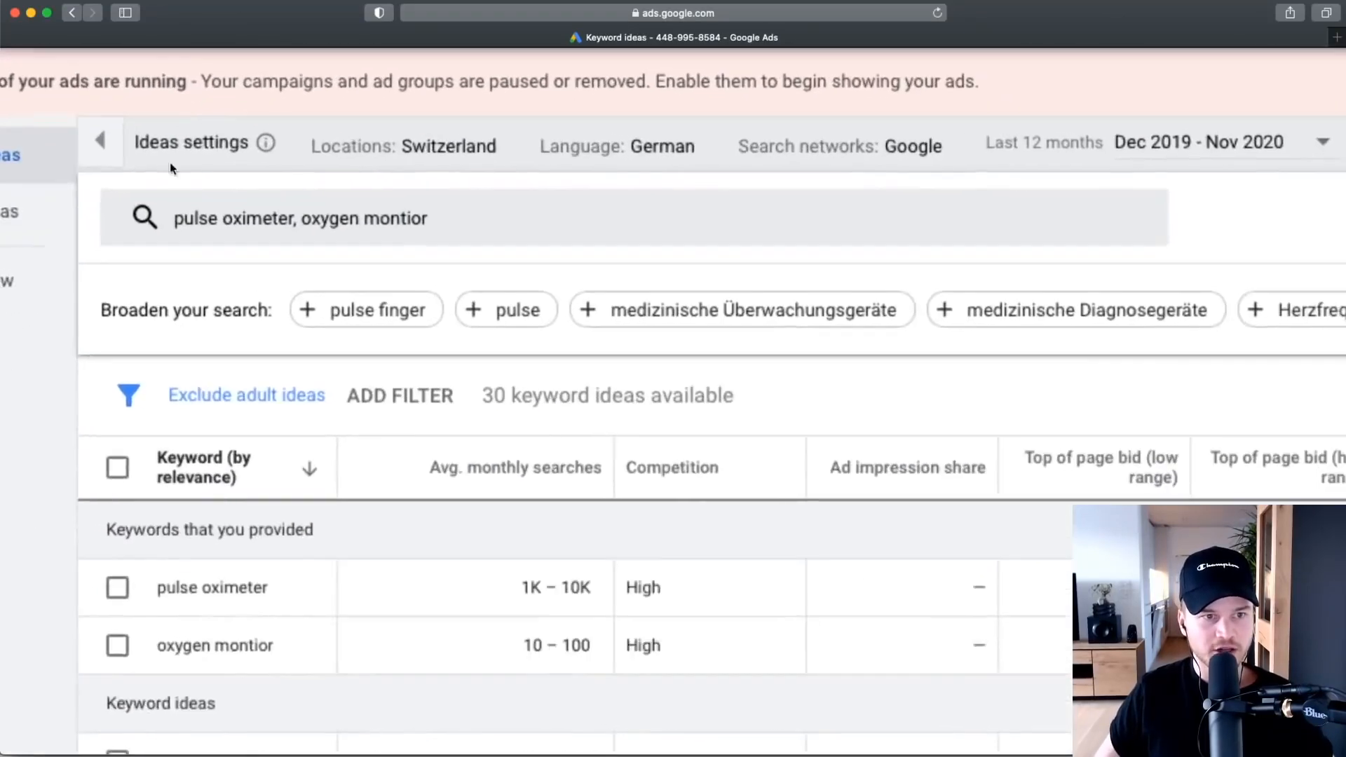
scroll(281, 156, left, 5)
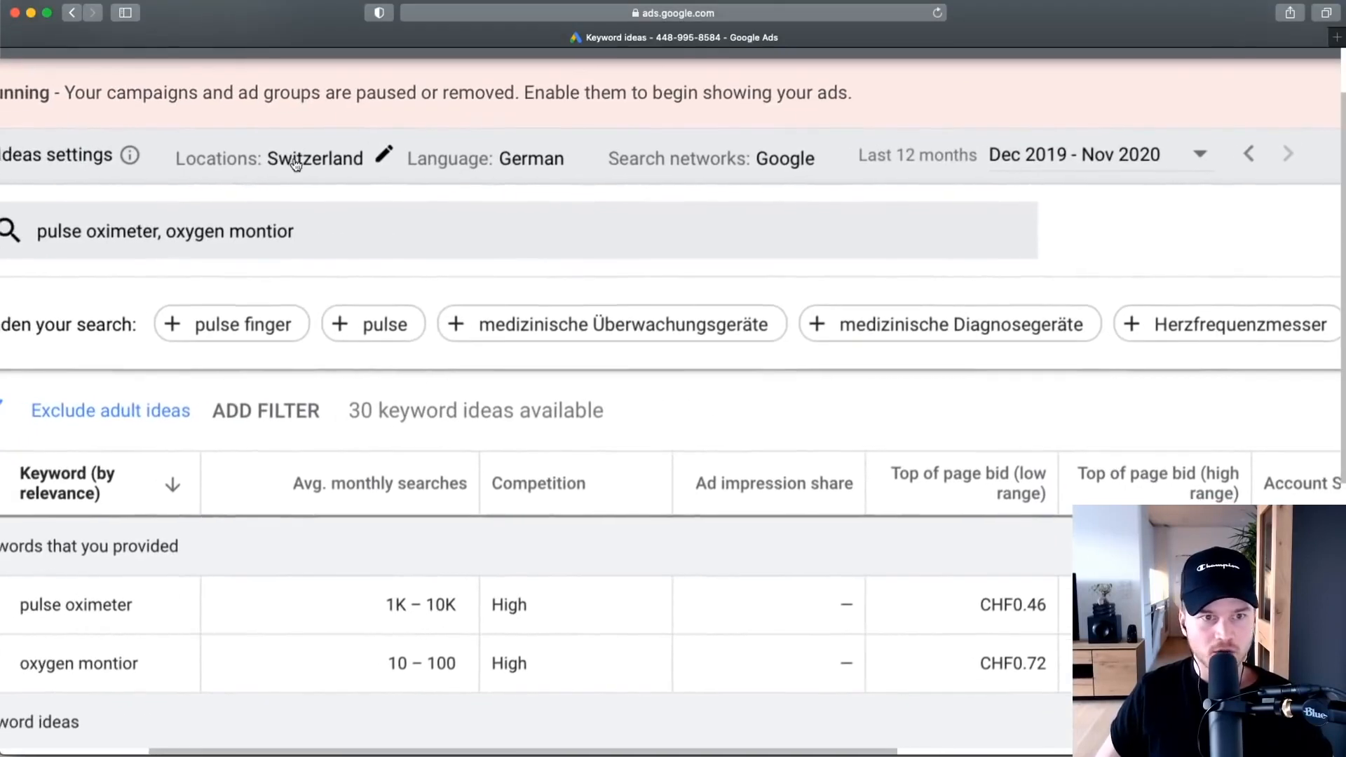
click(351, 154)
scroll(340, 165, down, 3)
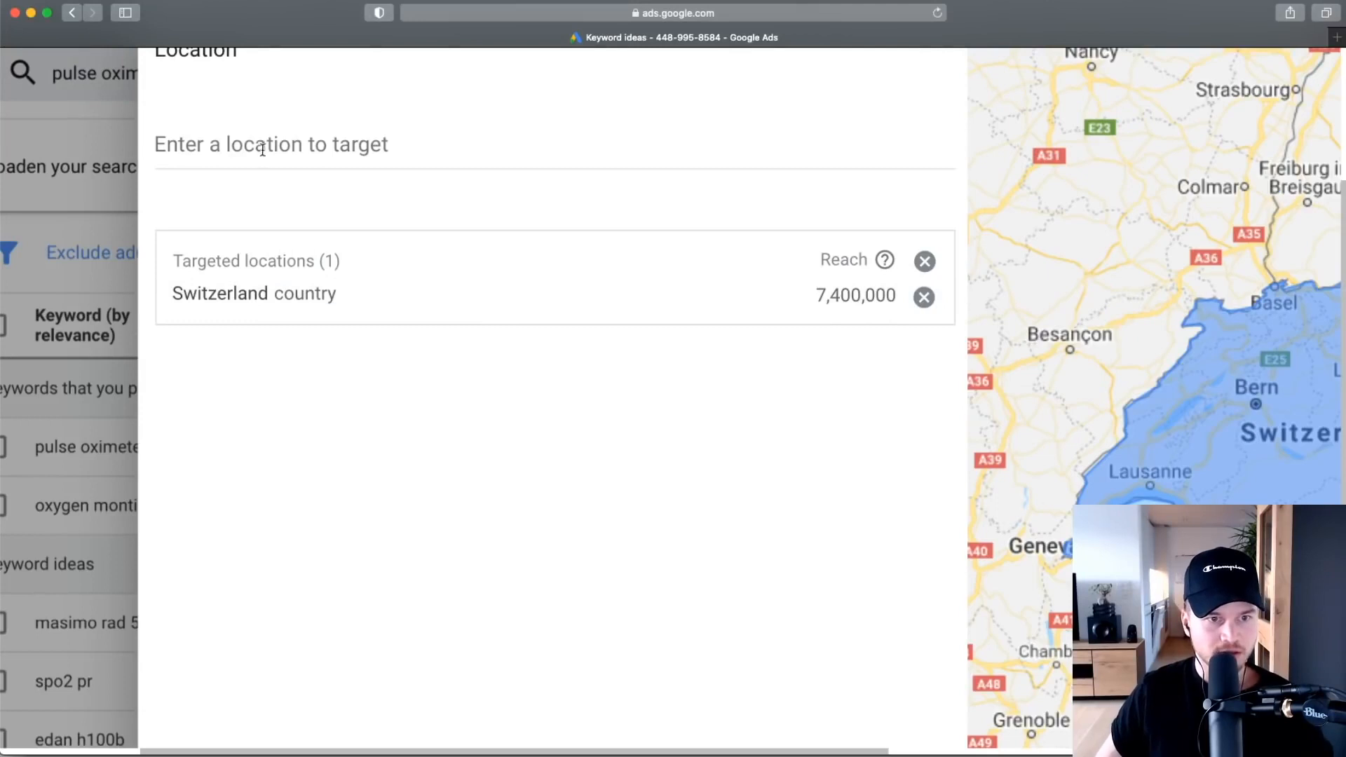
click(262, 149)
scroll(262, 149, down, 3)
text(un)
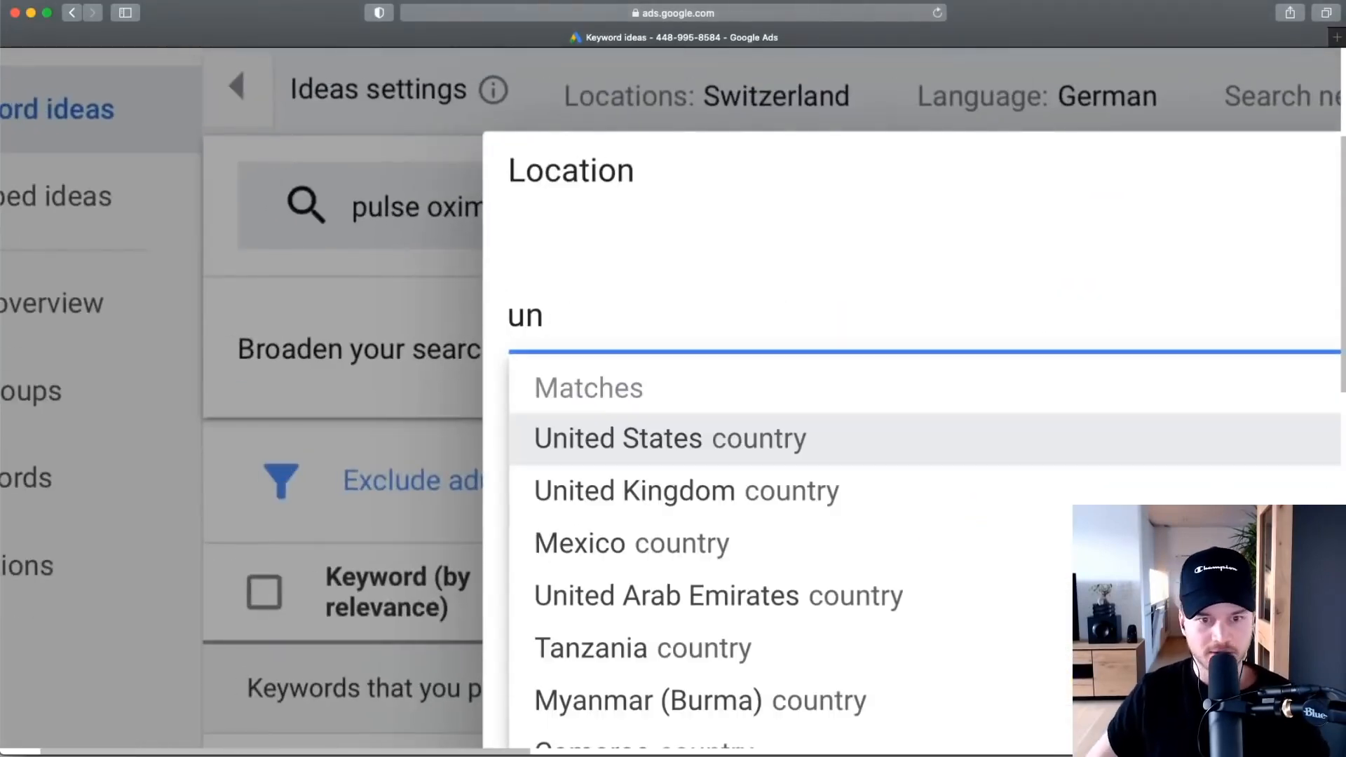
click(771, 441)
scroll(765, 444, down, 3)
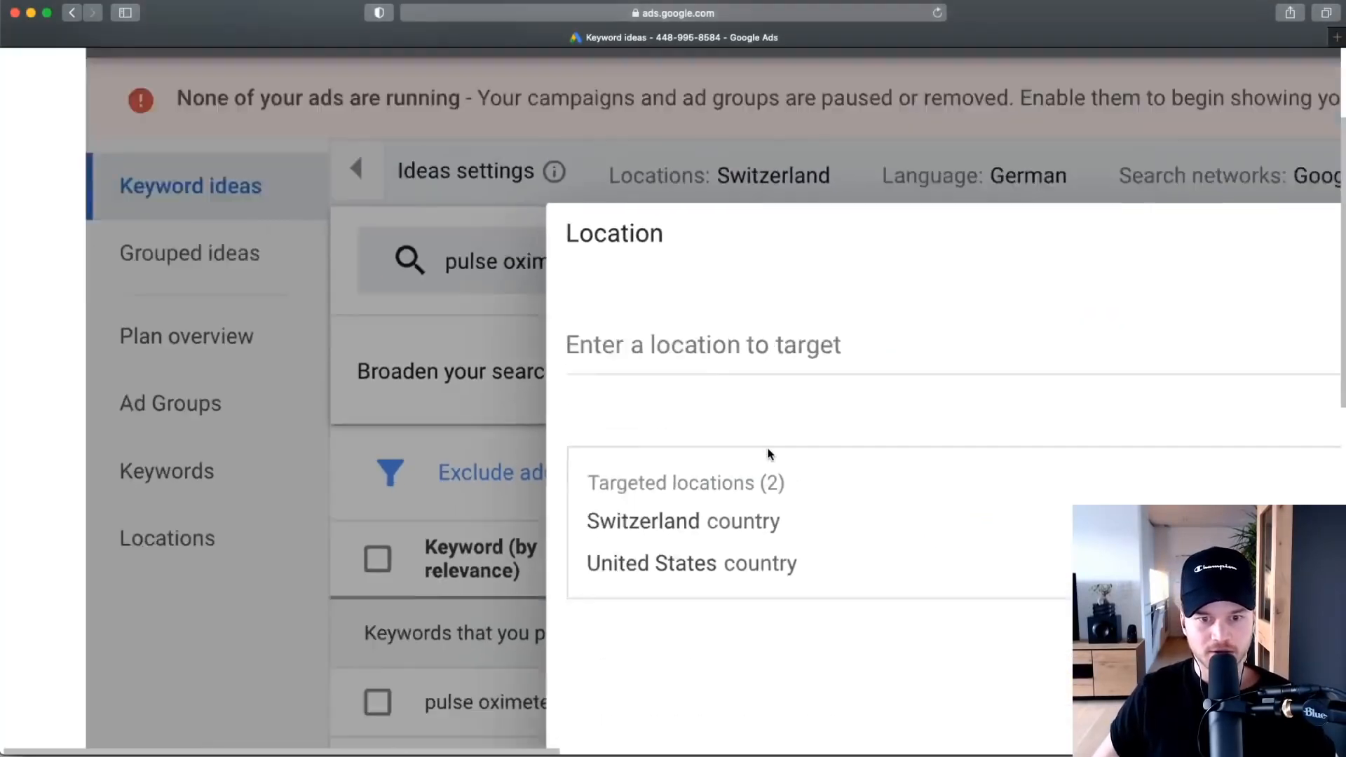
scroll(770, 454, down, 3)
click(747, 355)
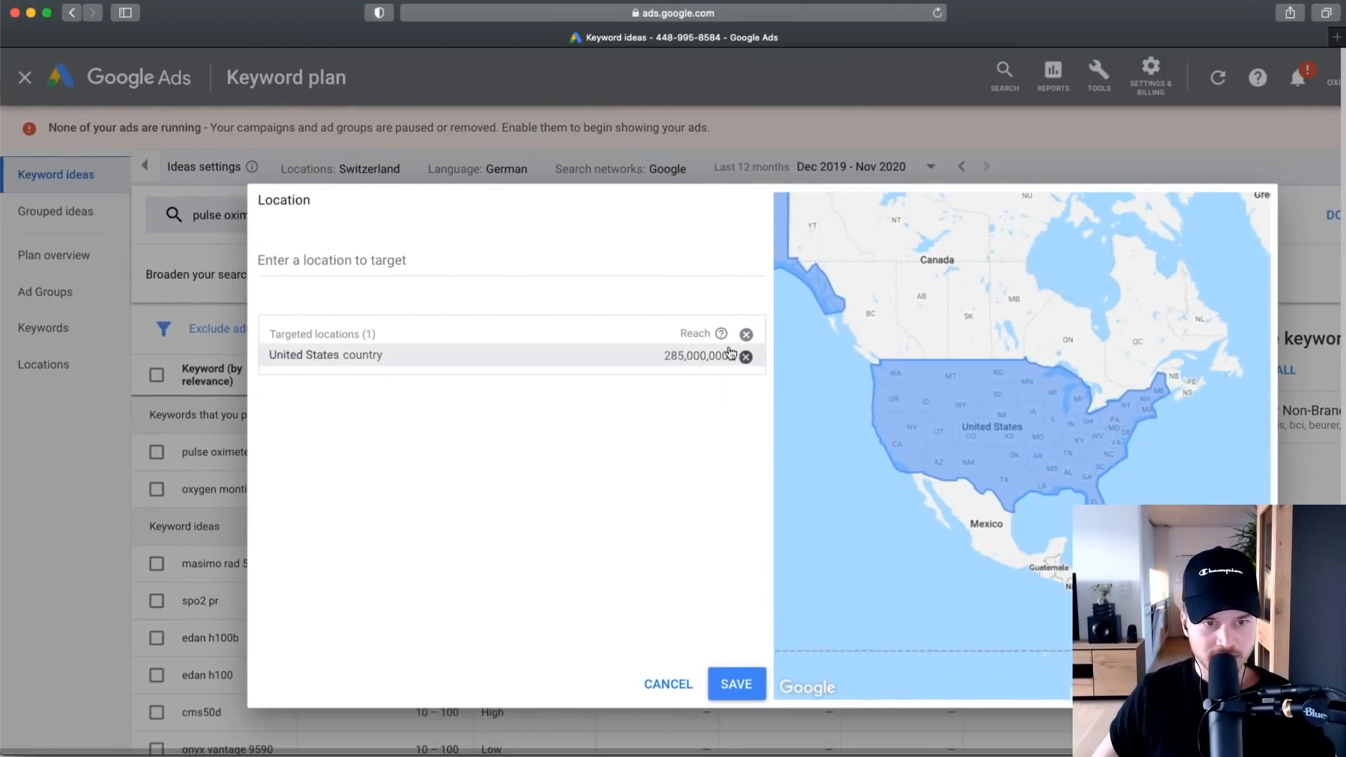
click(757, 674)
Set the keyword ideas to English, the Google search network and the last month, Nov 2020.
click(578, 169)
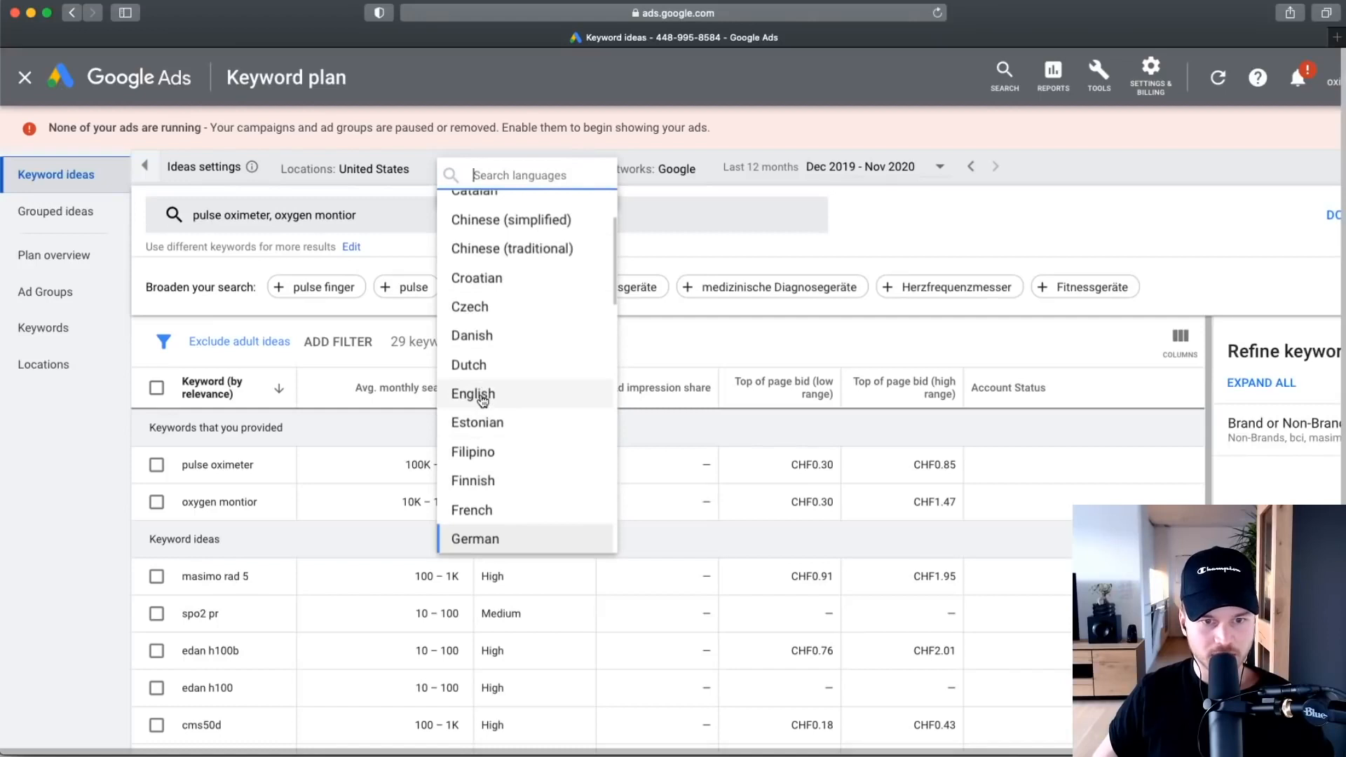
click(482, 398)
click(635, 170)
click(636, 191)
click(928, 165)
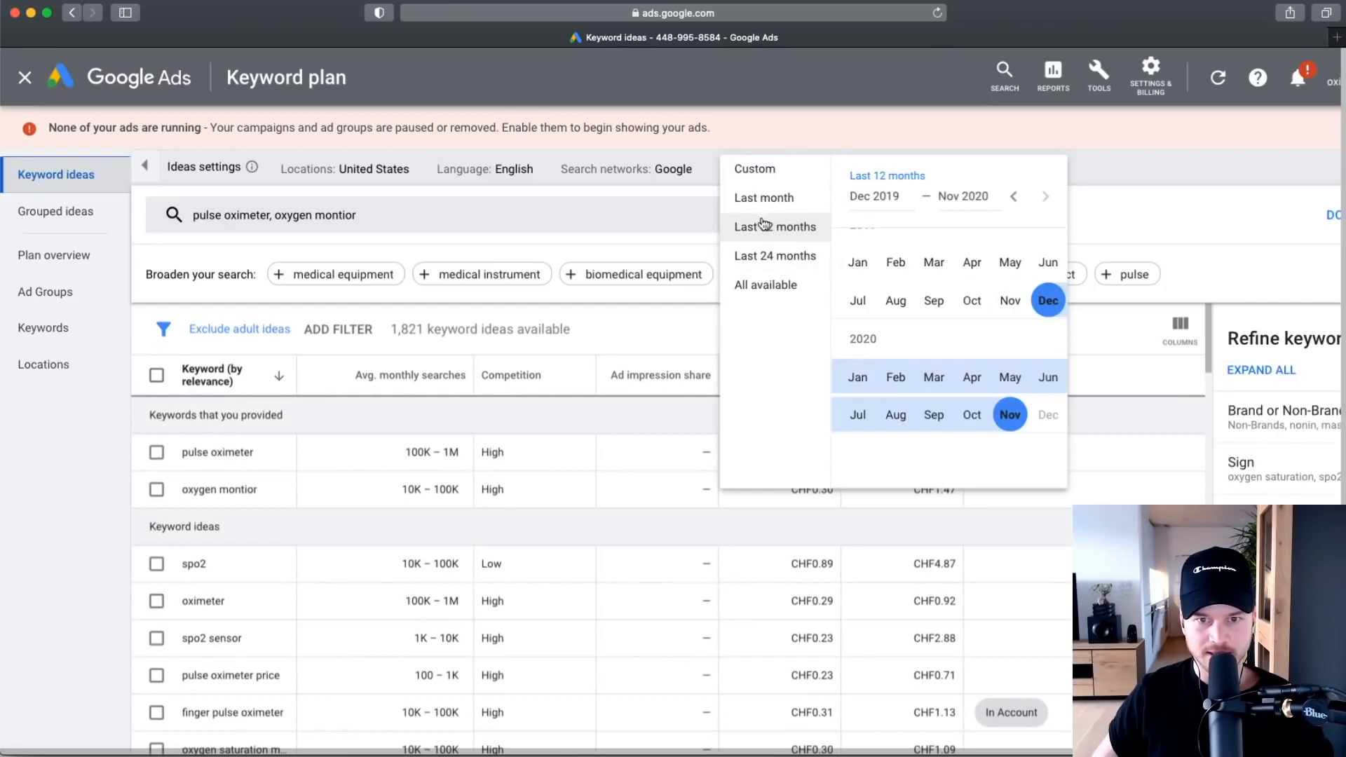
click(775, 197)
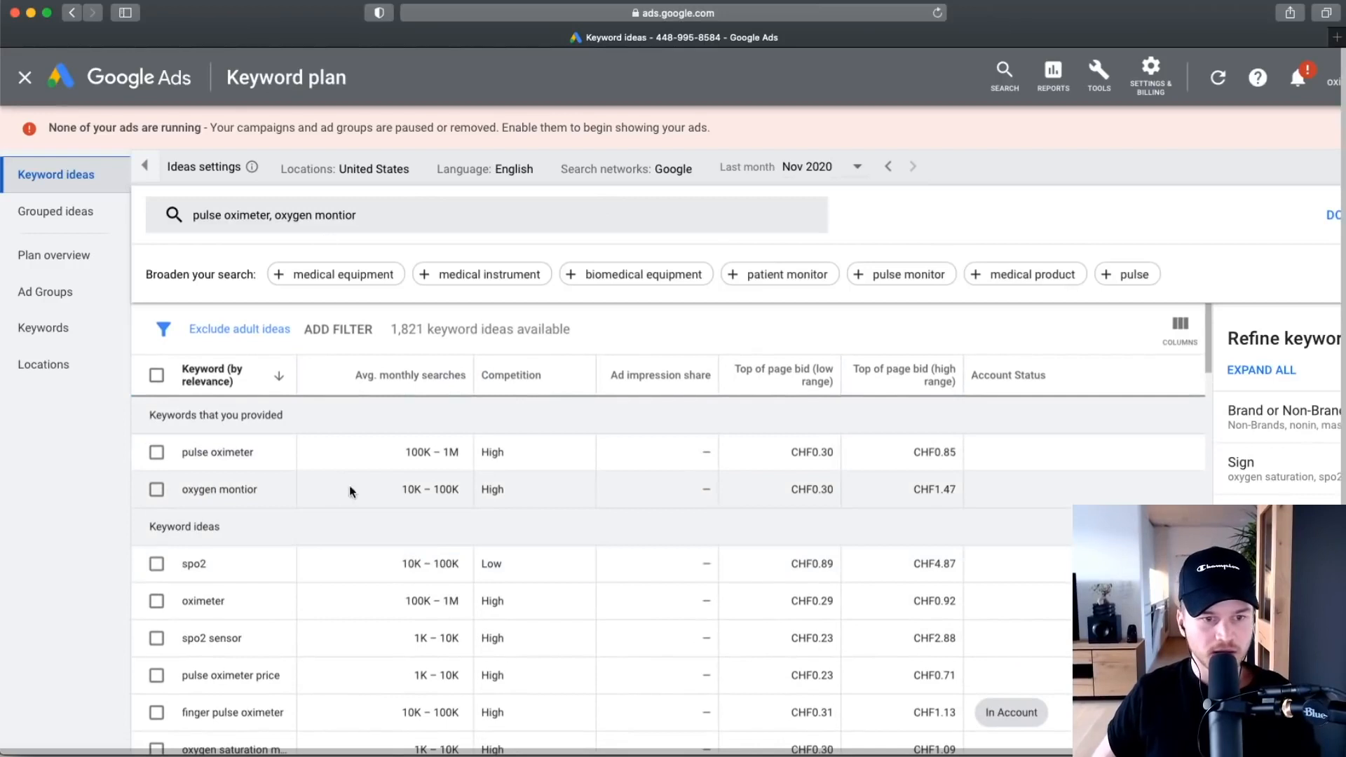
Examine the keyword ideas and their average monthly searches for relevant terms such as "spo2 sensor".
scroll(185, 546, down, 3)
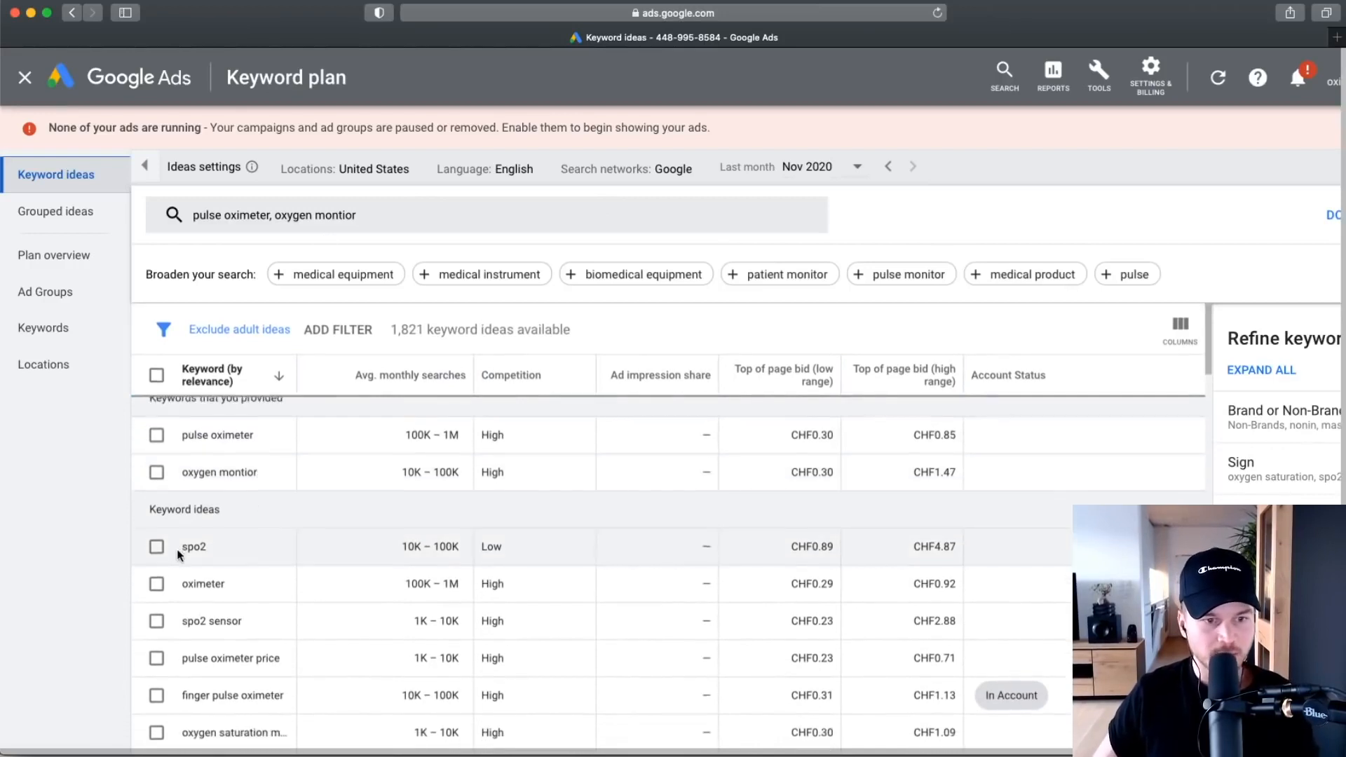
scroll(186, 547, down, 2)
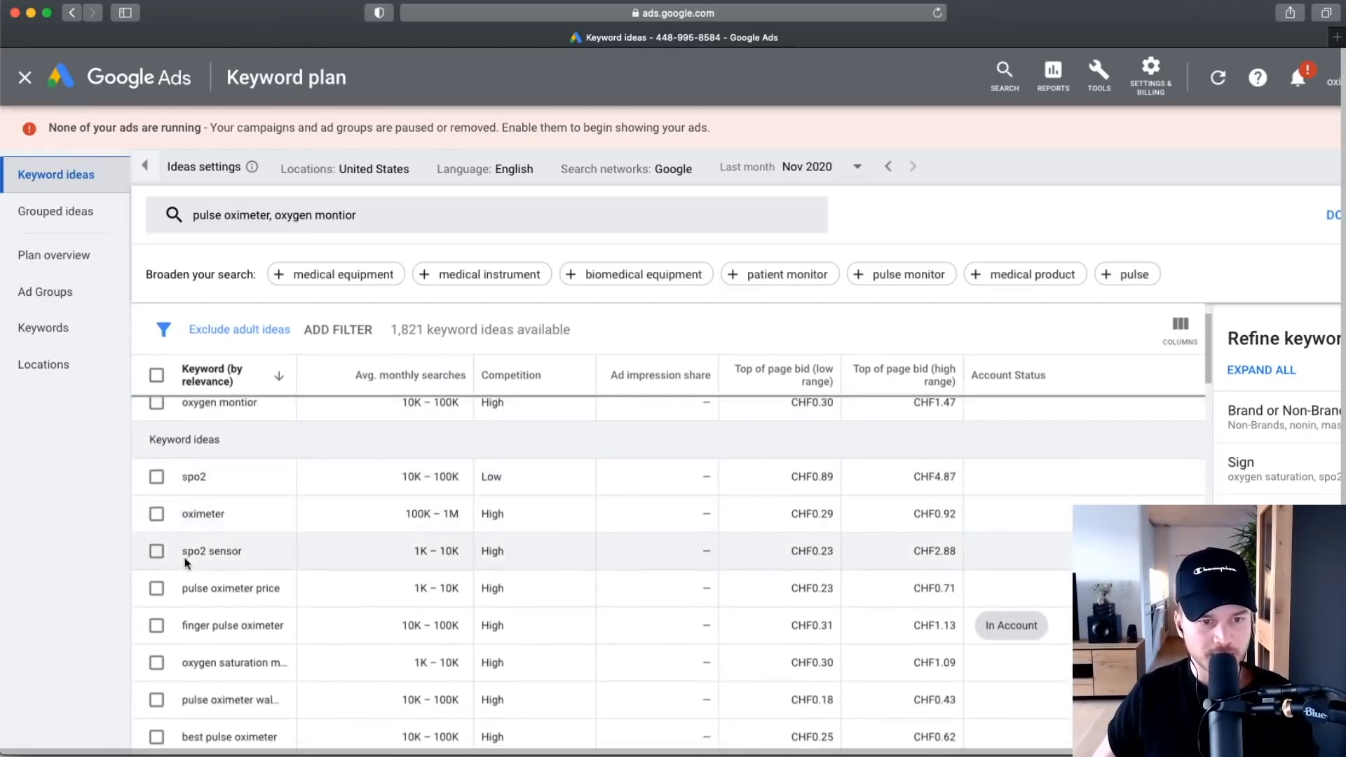
drag(214, 550, 247, 552)
scroll(178, 555, down, 5)
scroll(192, 533, up, 4)
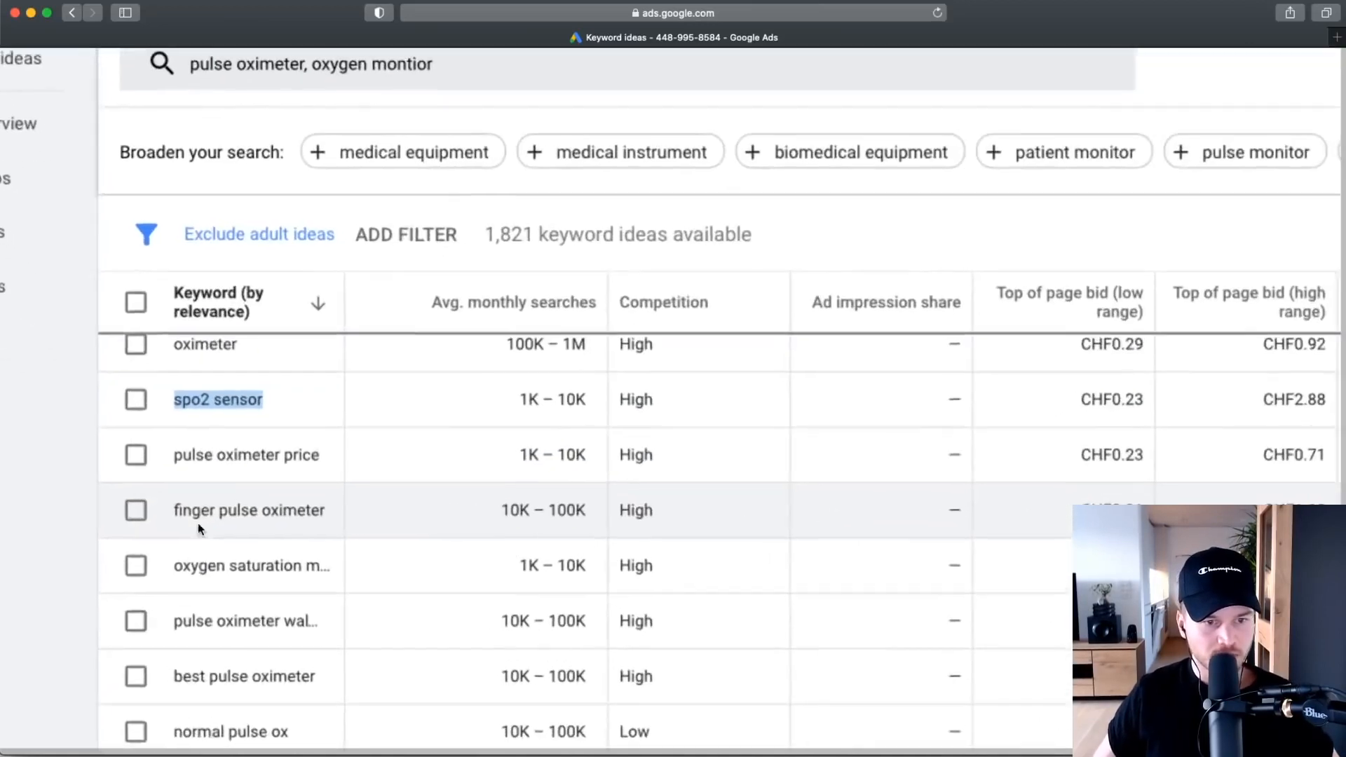
scroll(181, 530, down, 5)
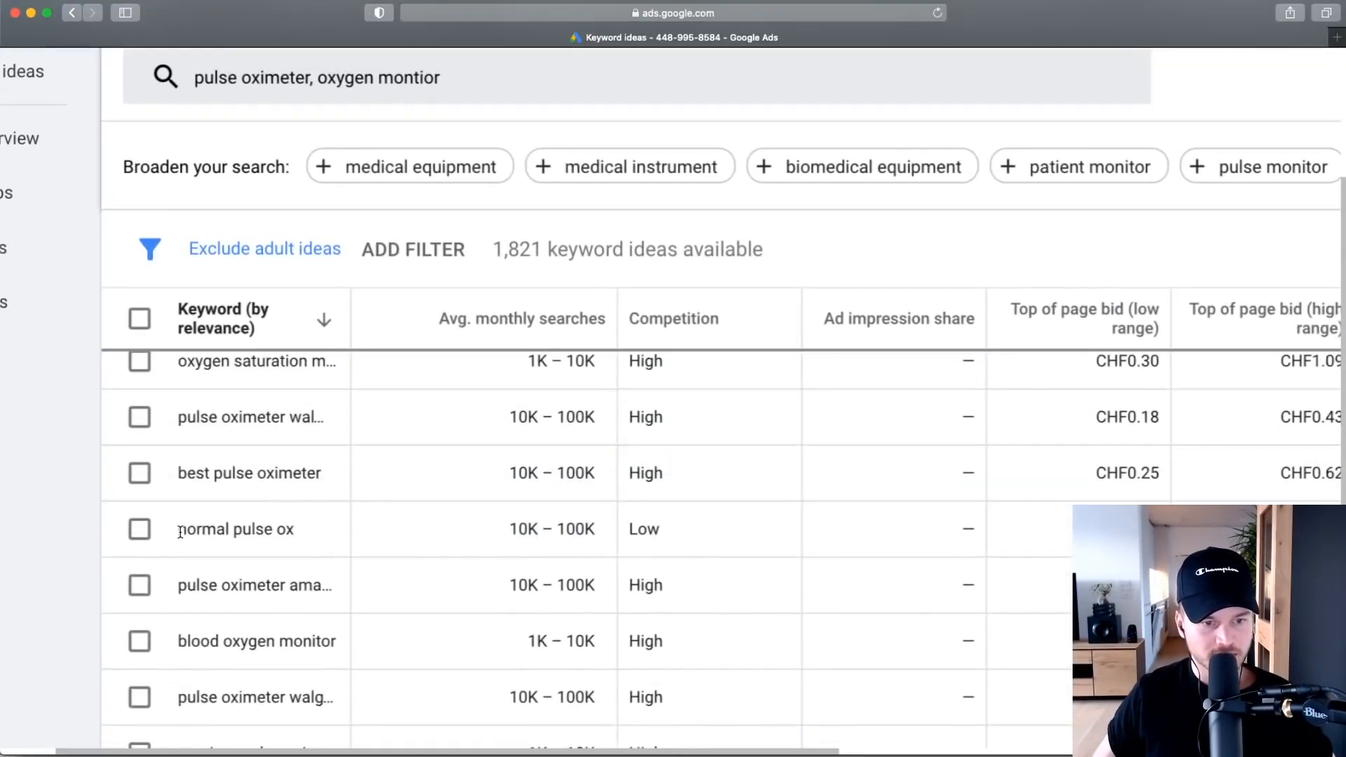
scroll(179, 507, up, 10)
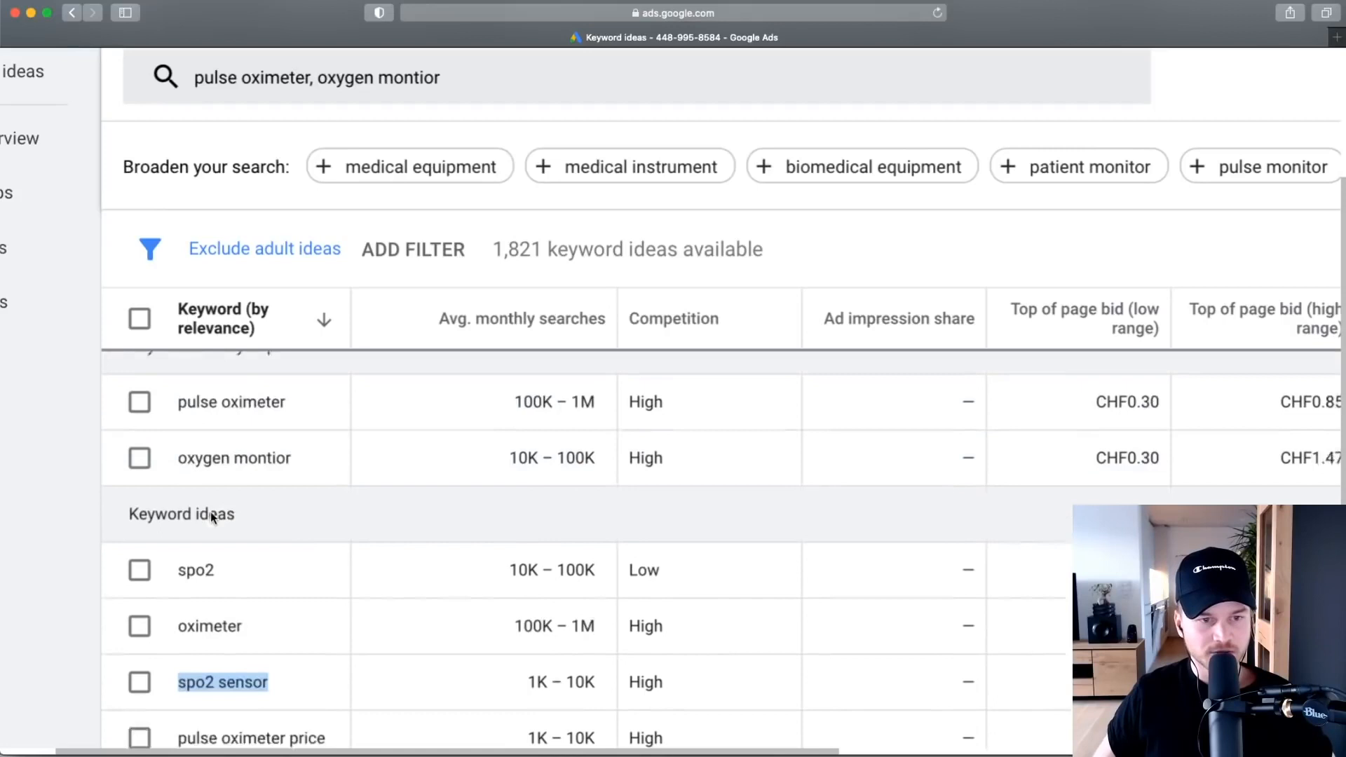
scroll(209, 561, down, 4)
scroll(210, 570, up, 3)
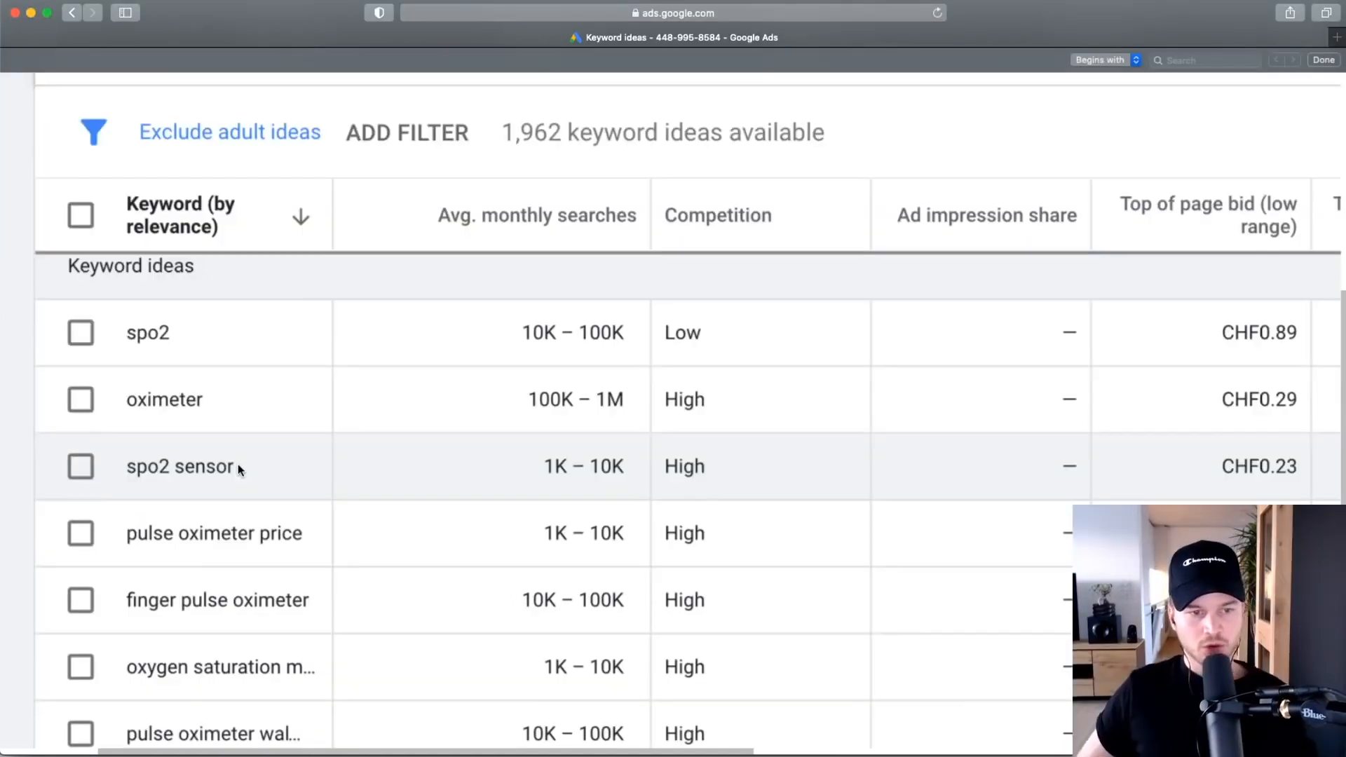
Copy the keyword idea "spo2 sensor" from the list.
drag(218, 461, 135, 464)
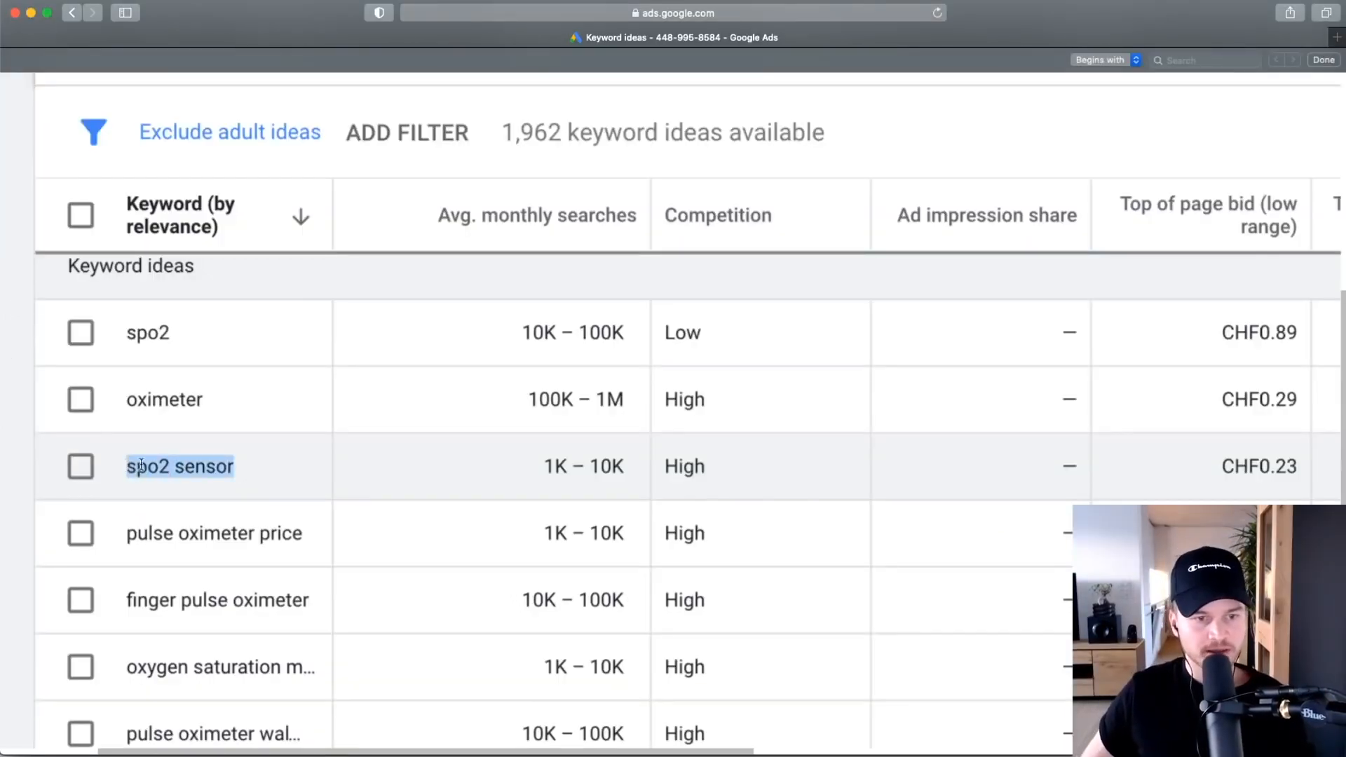
right_click(203, 465)
click(235, 511)
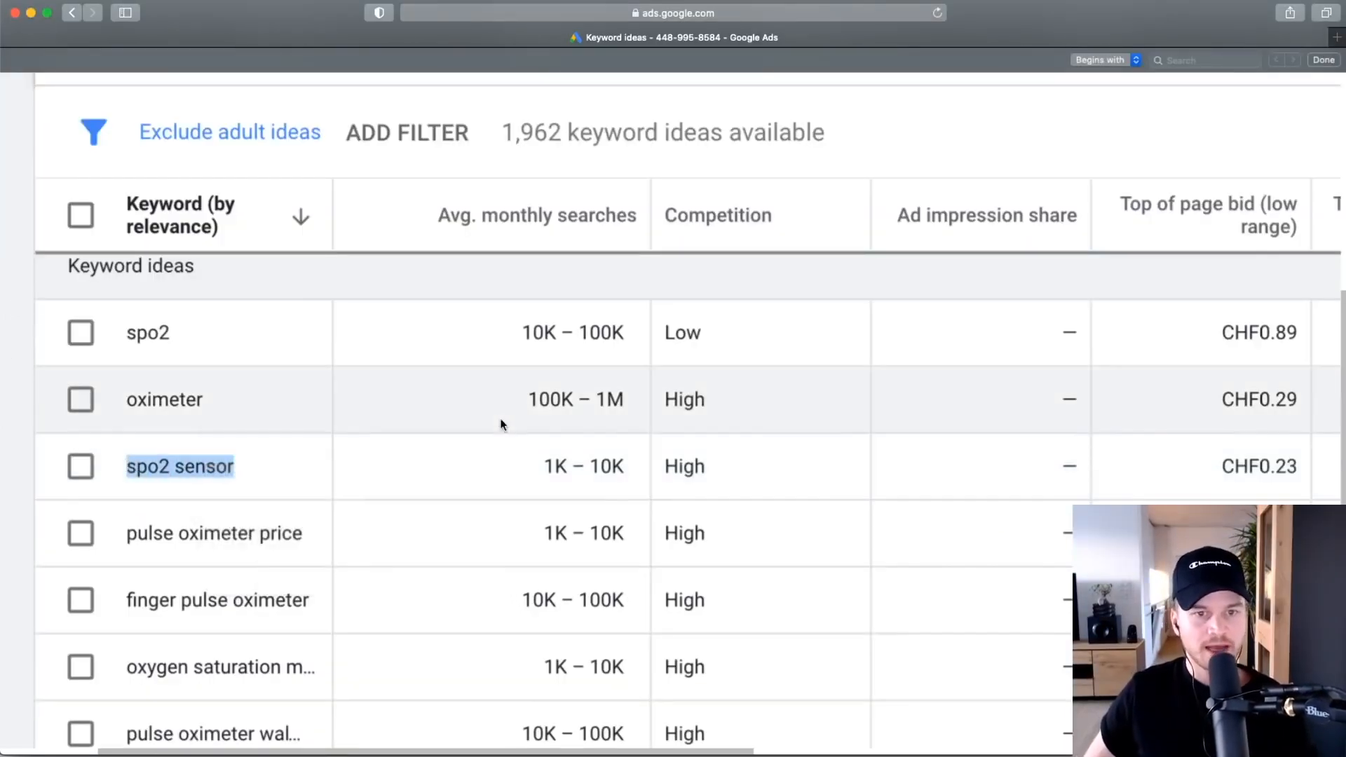
Open the ad groups of the "SKAG - Long Tail Keywords (Version1)" campaign.
key(super+minus)
key(super+minus)
key(super+minus)
click(98, 97)
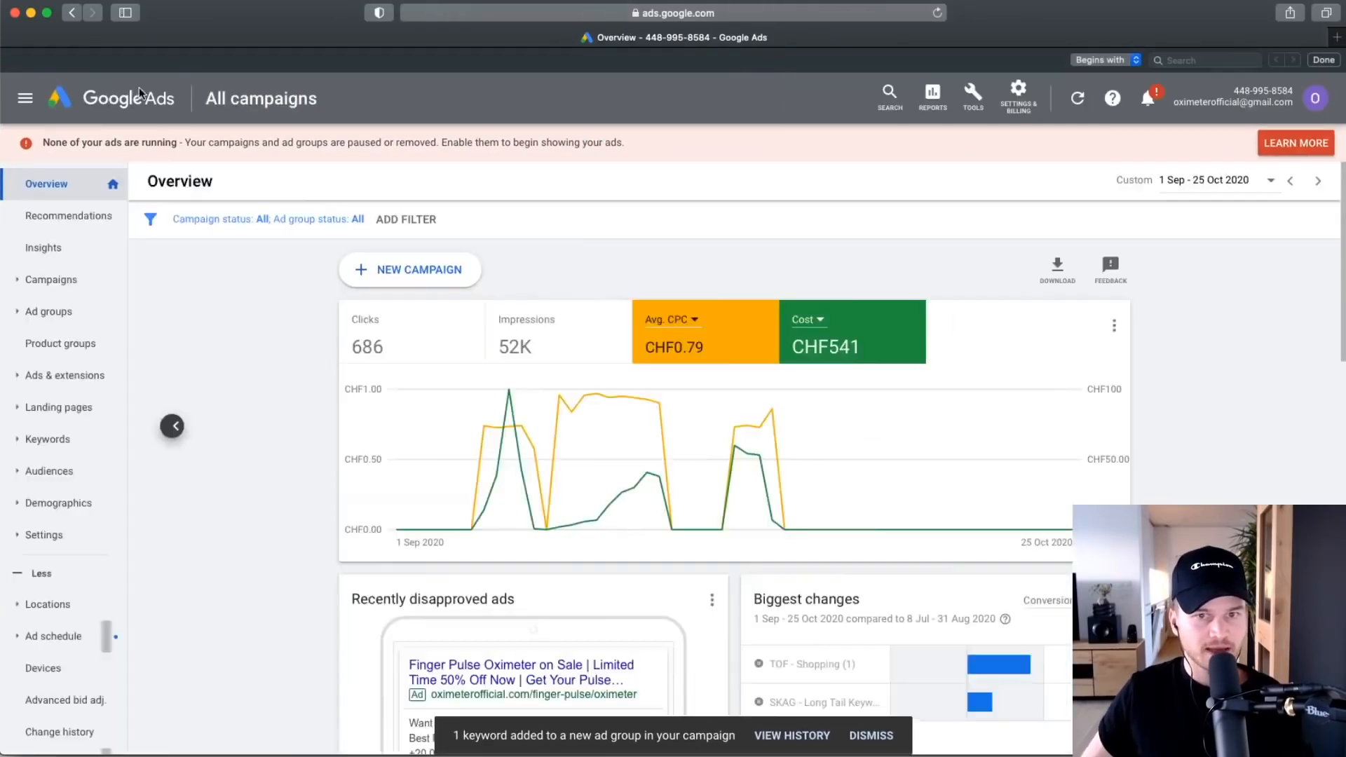
click(74, 324)
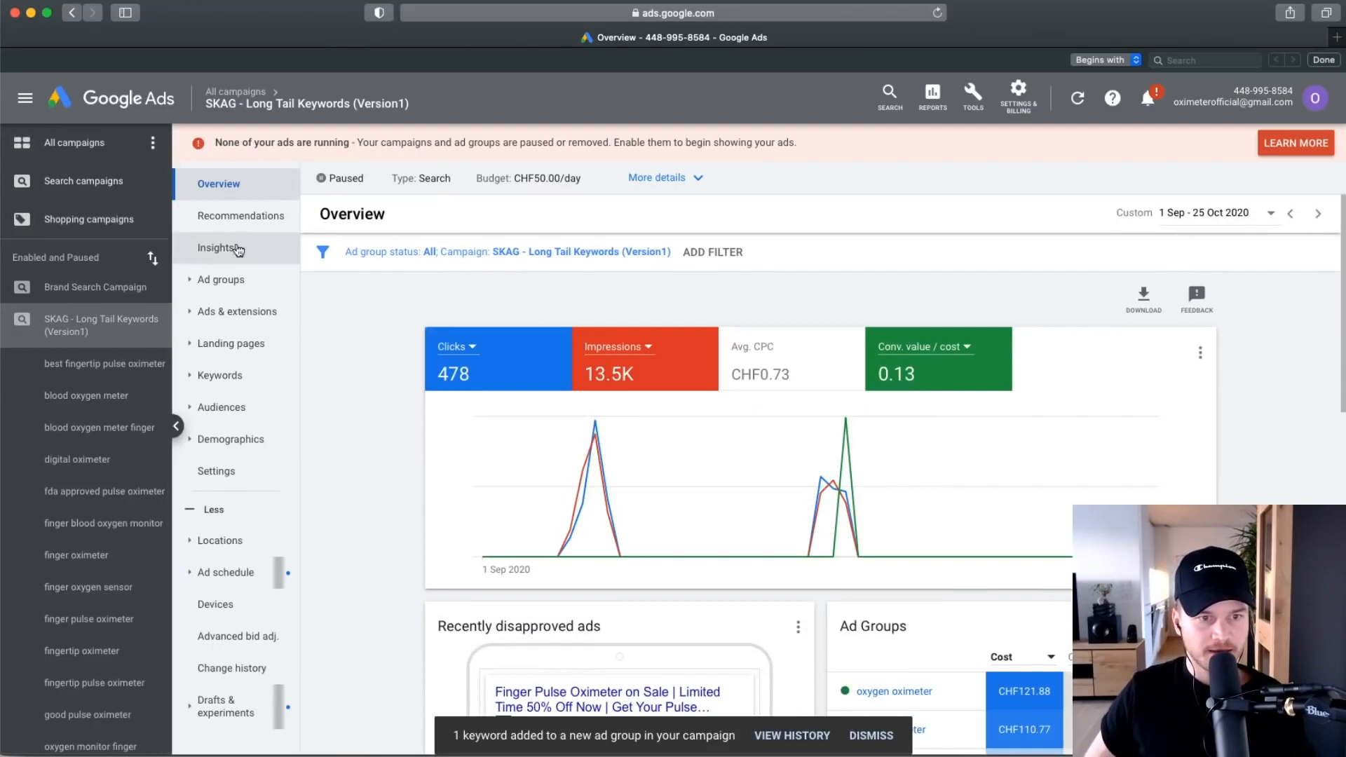
click(232, 280)
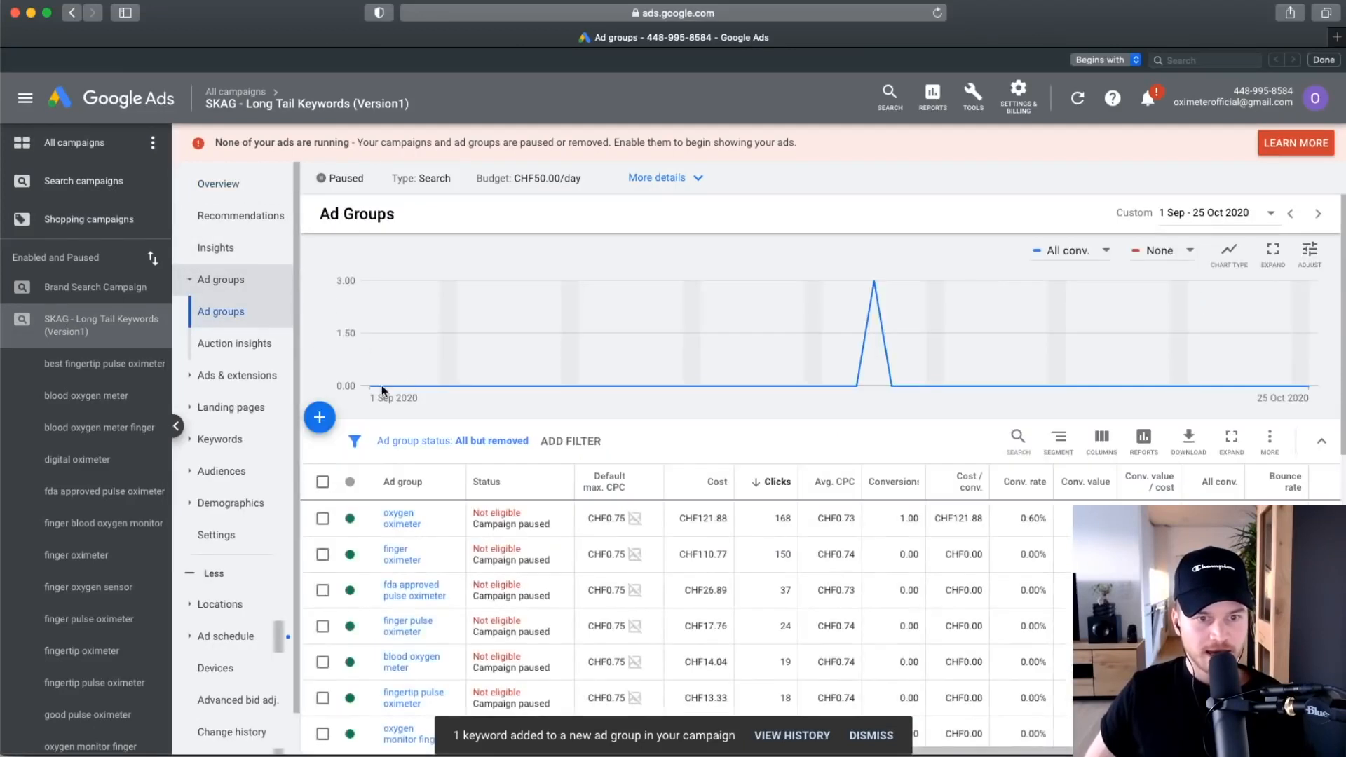
Start a new ad group in the campaign and name it "spo2 sensor".
scroll(382, 390, up, 5)
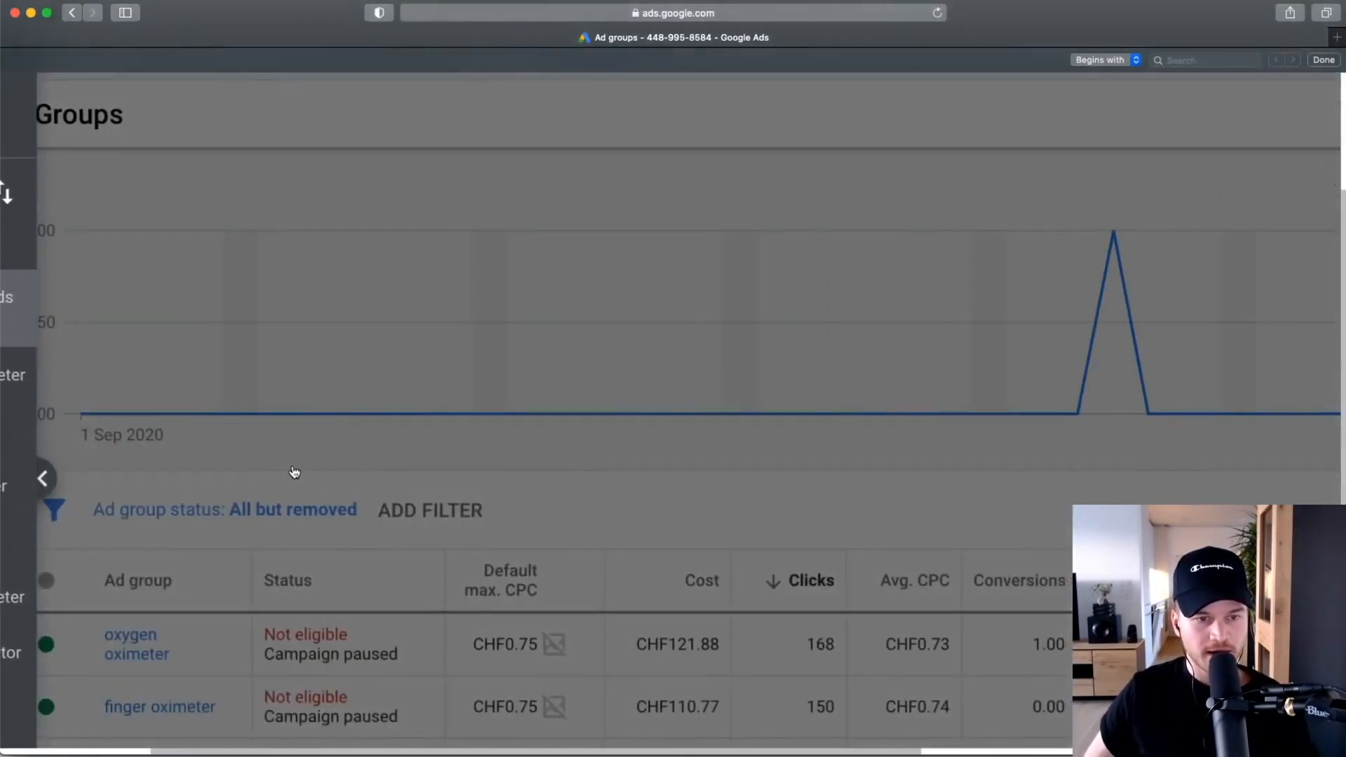
click(247, 459)
scroll(202, 465, left, 2)
scroll(201, 465, left, 1)
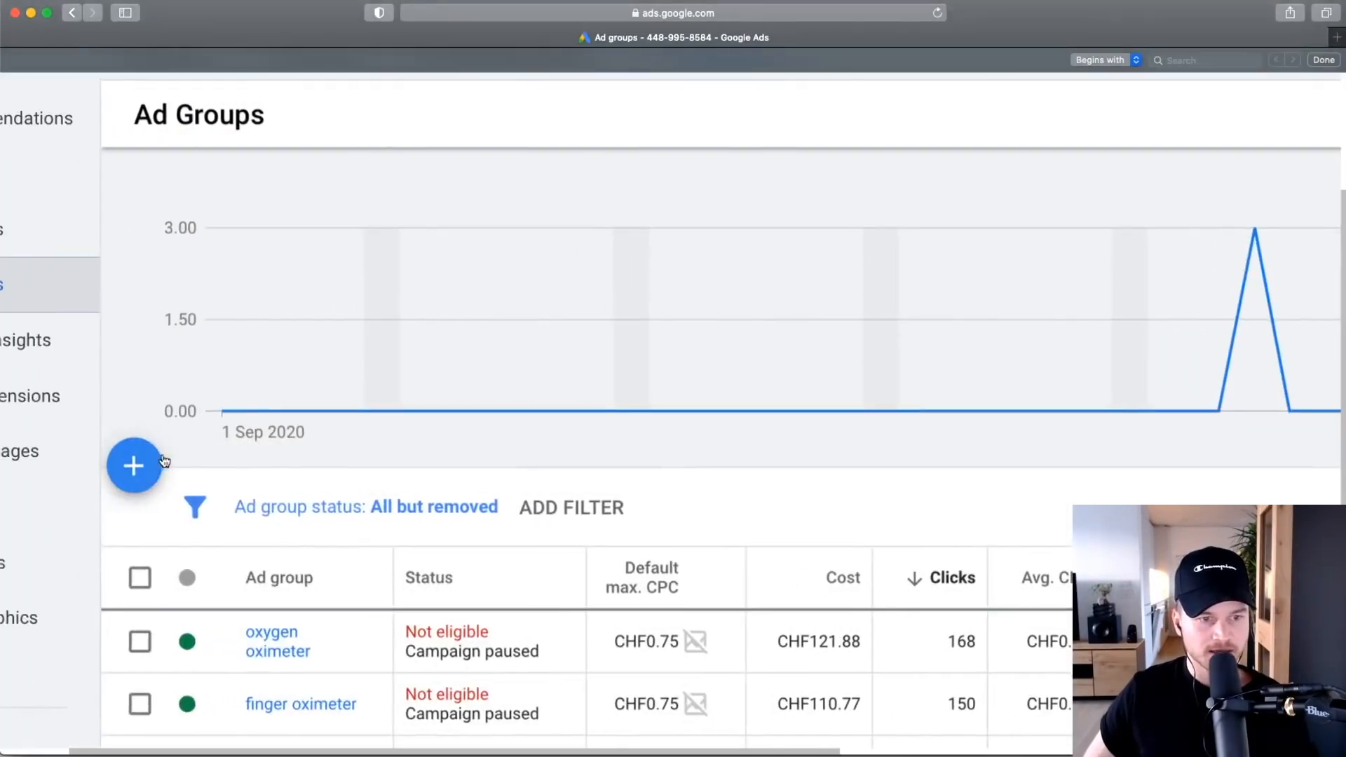
click(139, 465)
scroll(531, 410, down, 5)
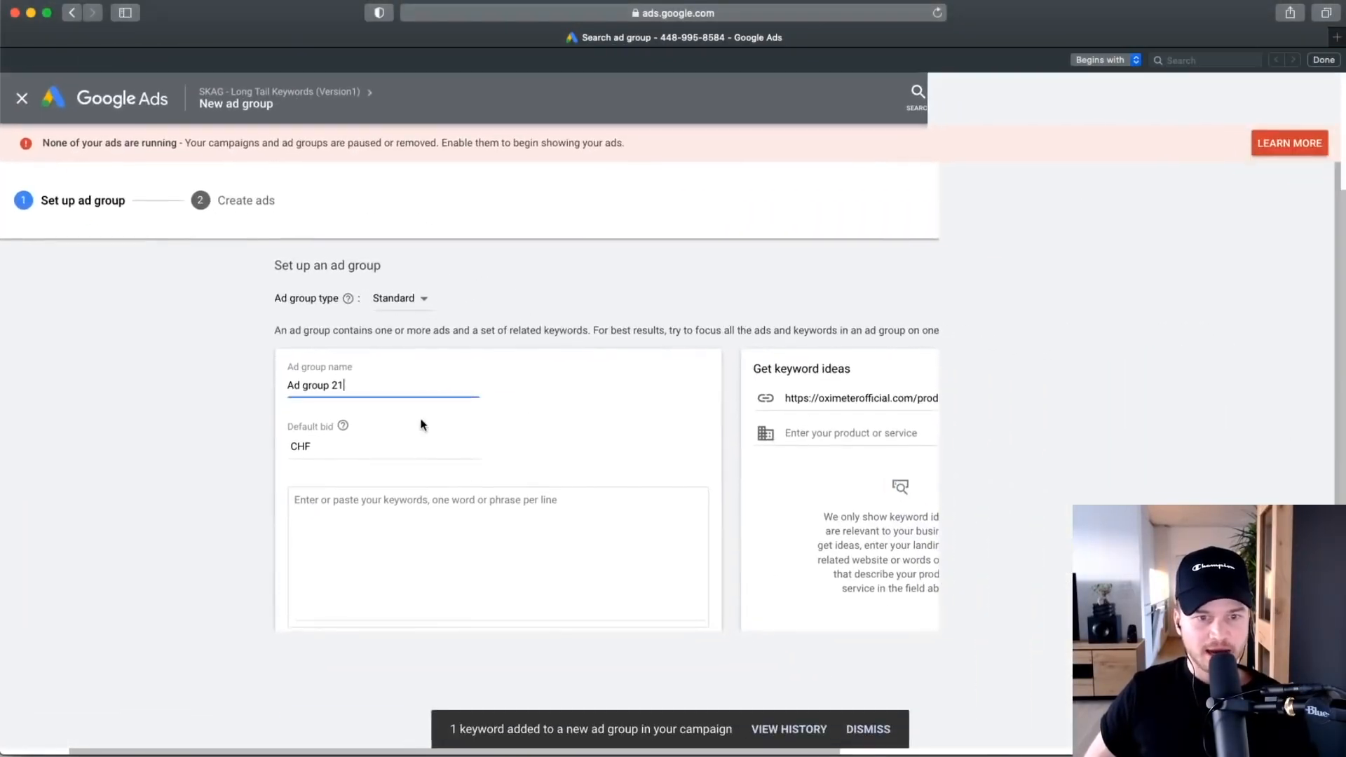
drag(361, 383, 256, 380)
text(spo2 sensor)
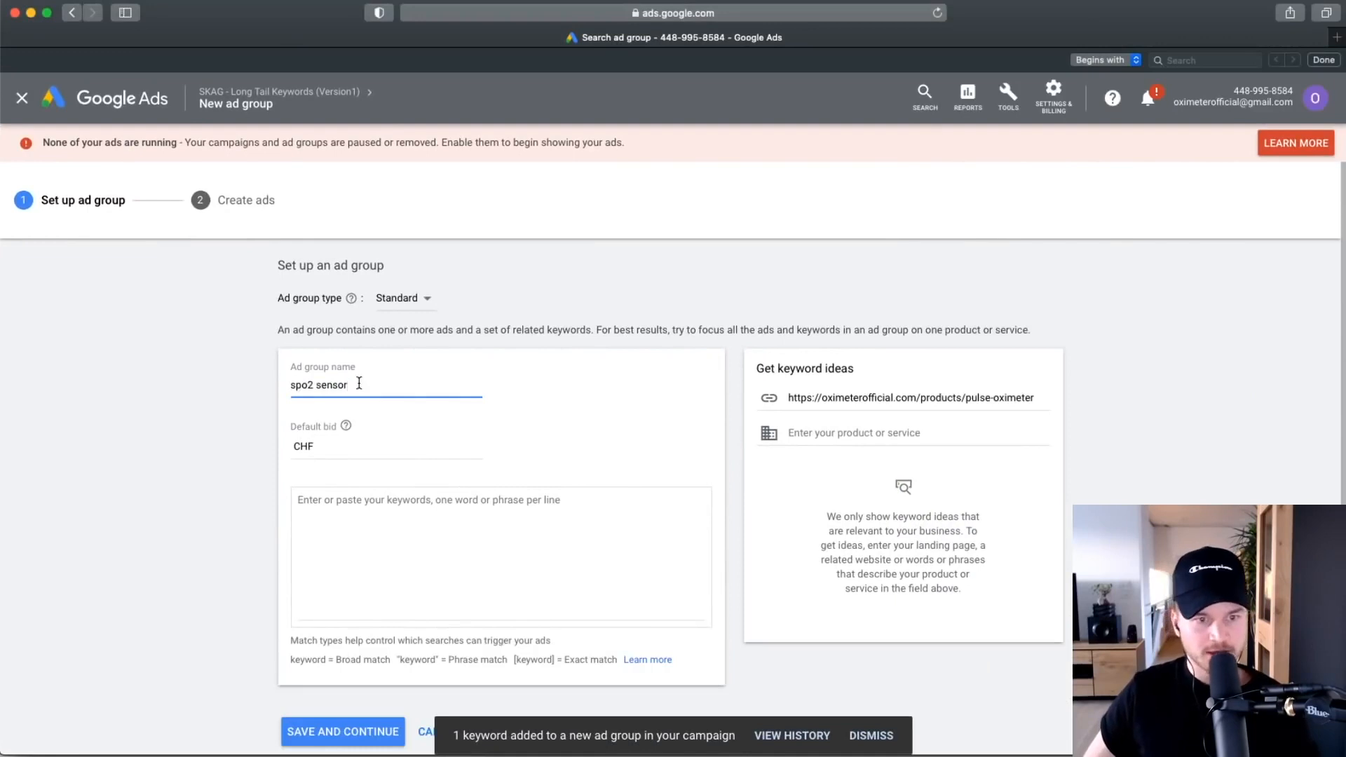
Add "spo2 sensor" to the ad group's keywords as the exact match [spo2 sensor].
scroll(360, 381, up, 5)
scroll(334, 529, down, 2)
click(318, 511)
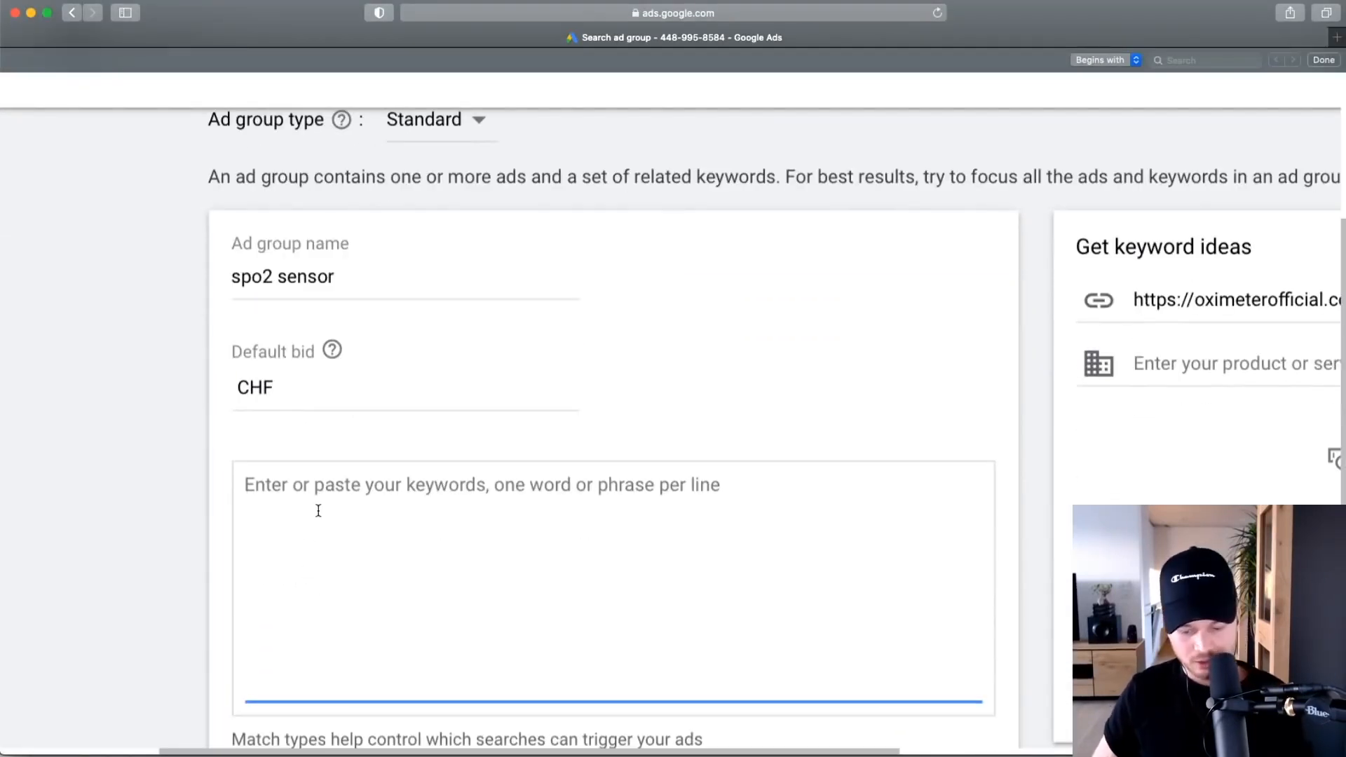
text([])
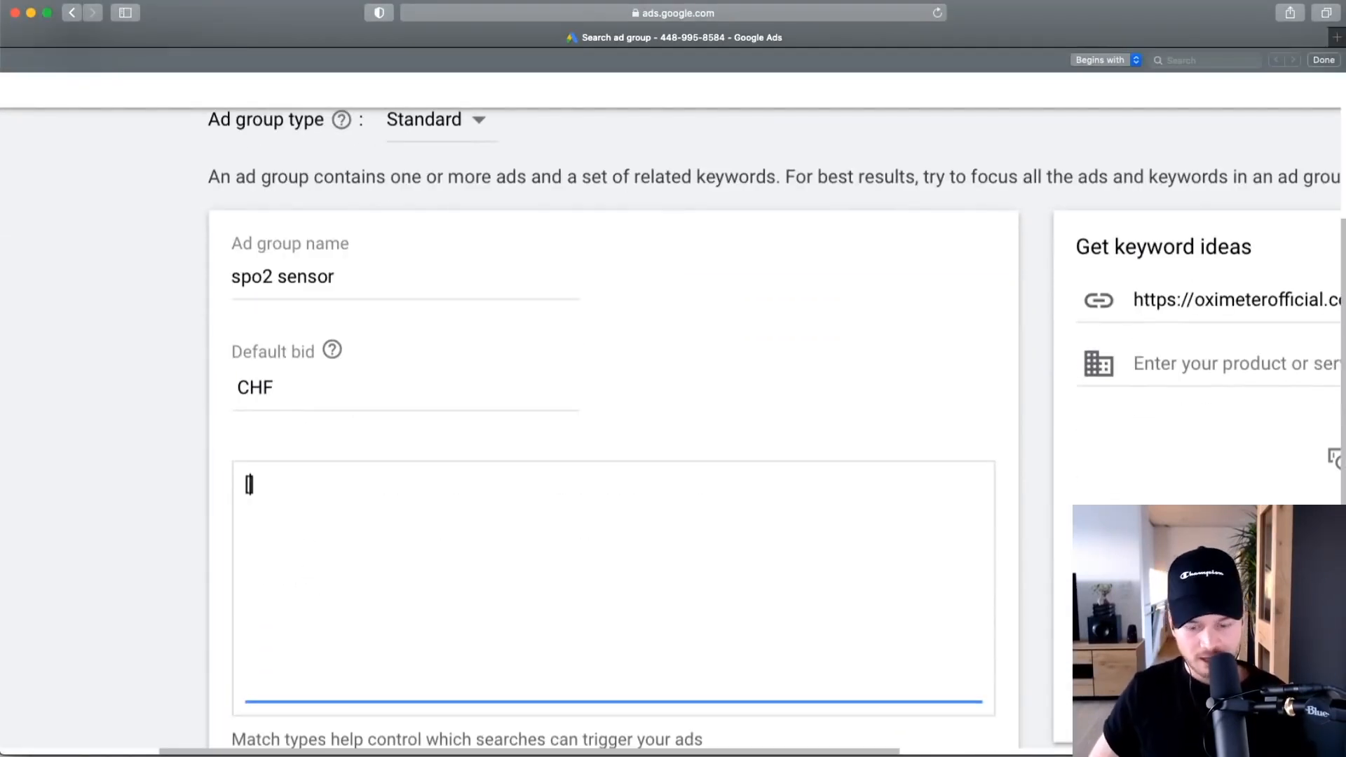
drag(339, 283, 232, 279)
key(super+c)
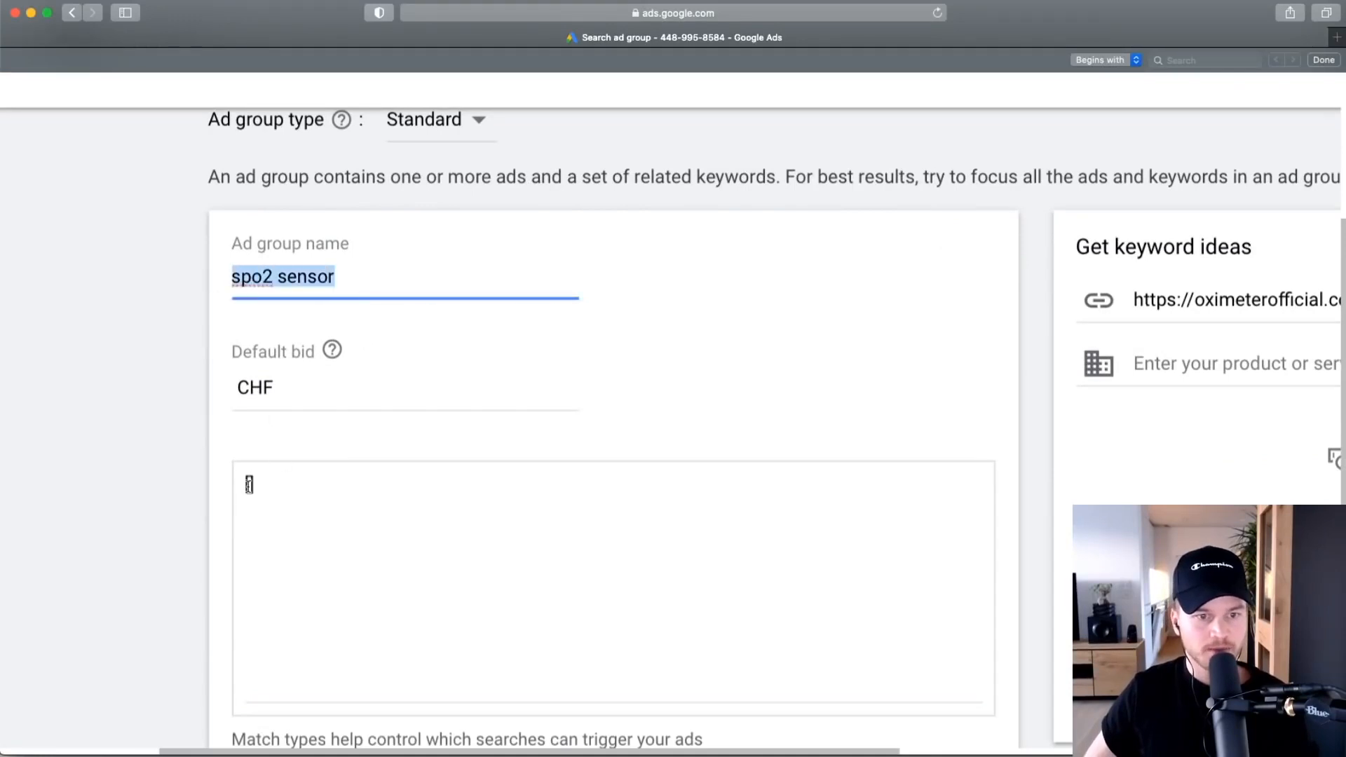
click(309, 523)
key(super+v)
key(Return)
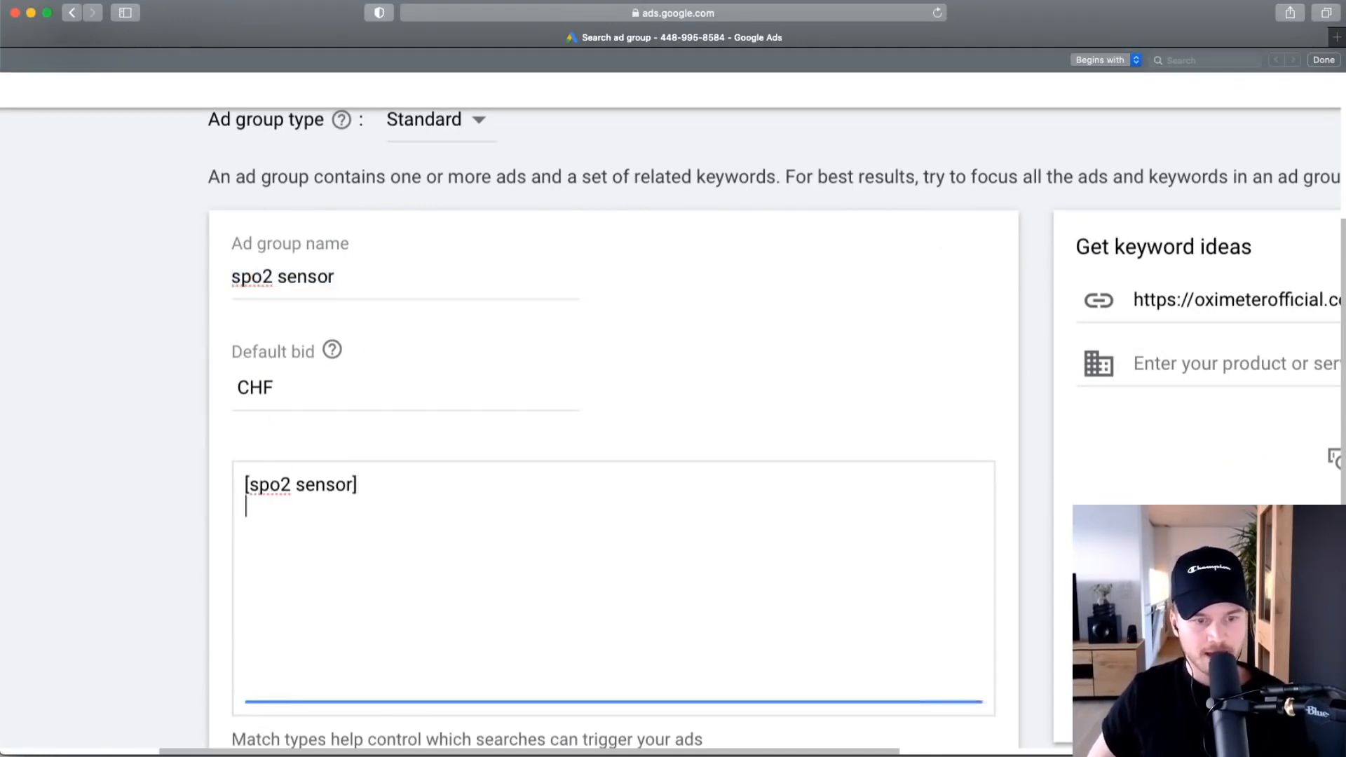
Add the phrase match "spo2 sensor" and the modified broad match +spo2 +sensor to the keyword list.
text(")
key(super+v)
text(")
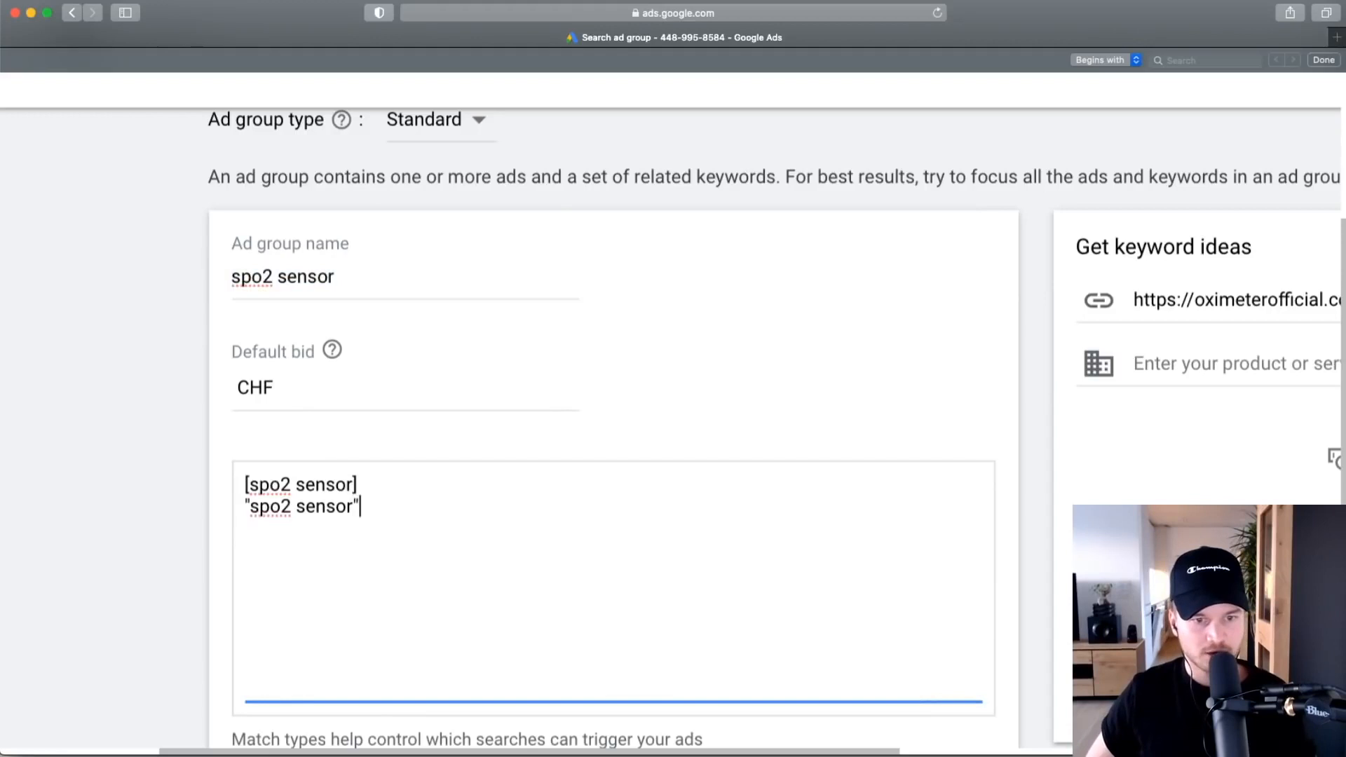
key(Return)
text(+)
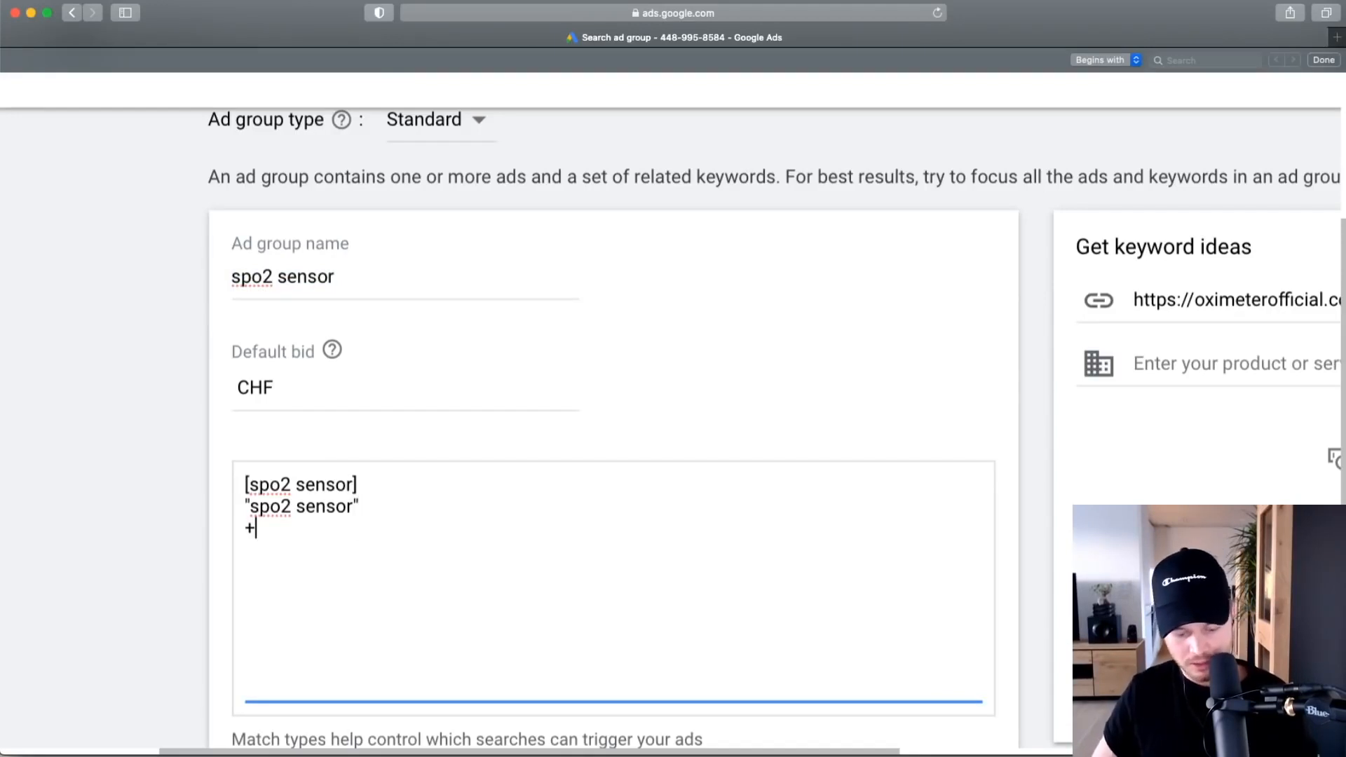
key(super+v)
click(302, 531)
text(+)
Set the default bid to CHF 0.75, rename the ad group "spo2 sensor1" and save it to continue to ad creation.
scroll(421, 512, down, 5)
click(324, 626)
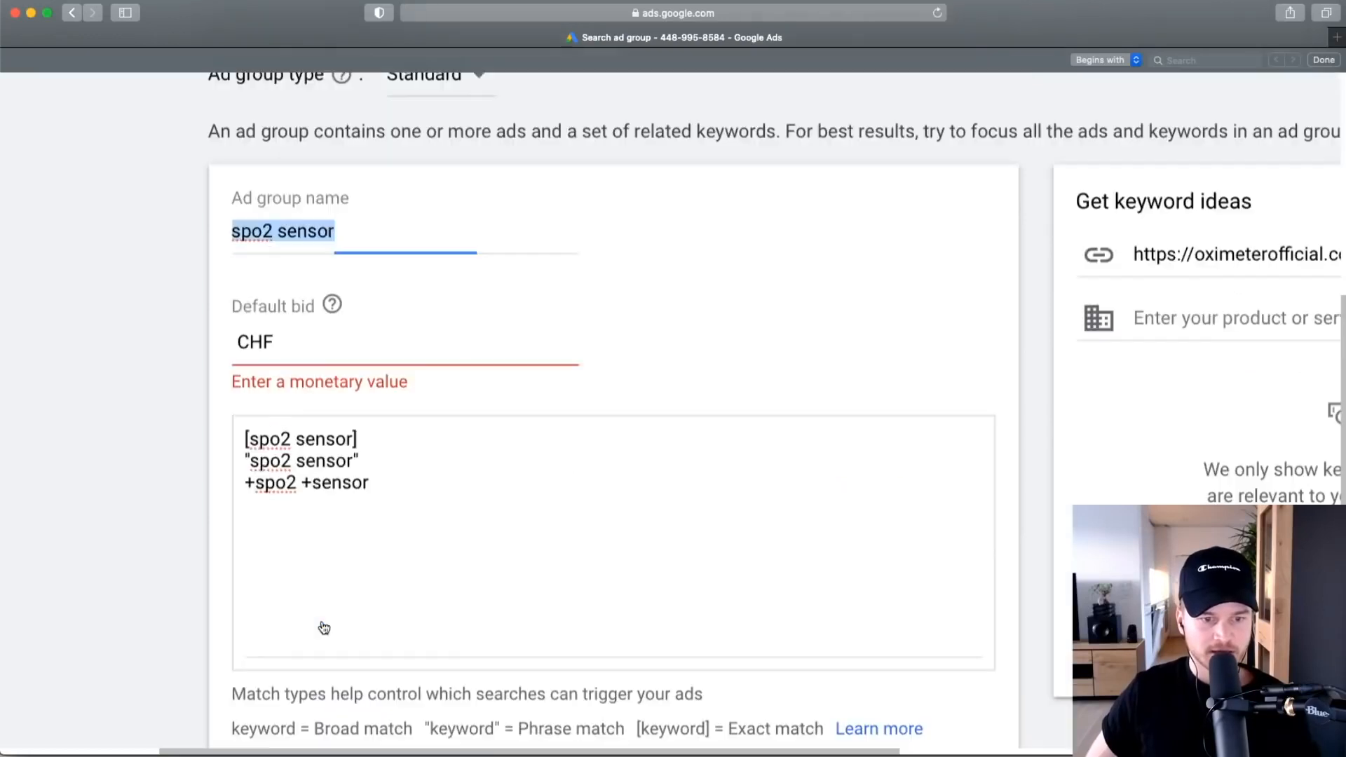
scroll(324, 629, down, 5)
click(319, 456)
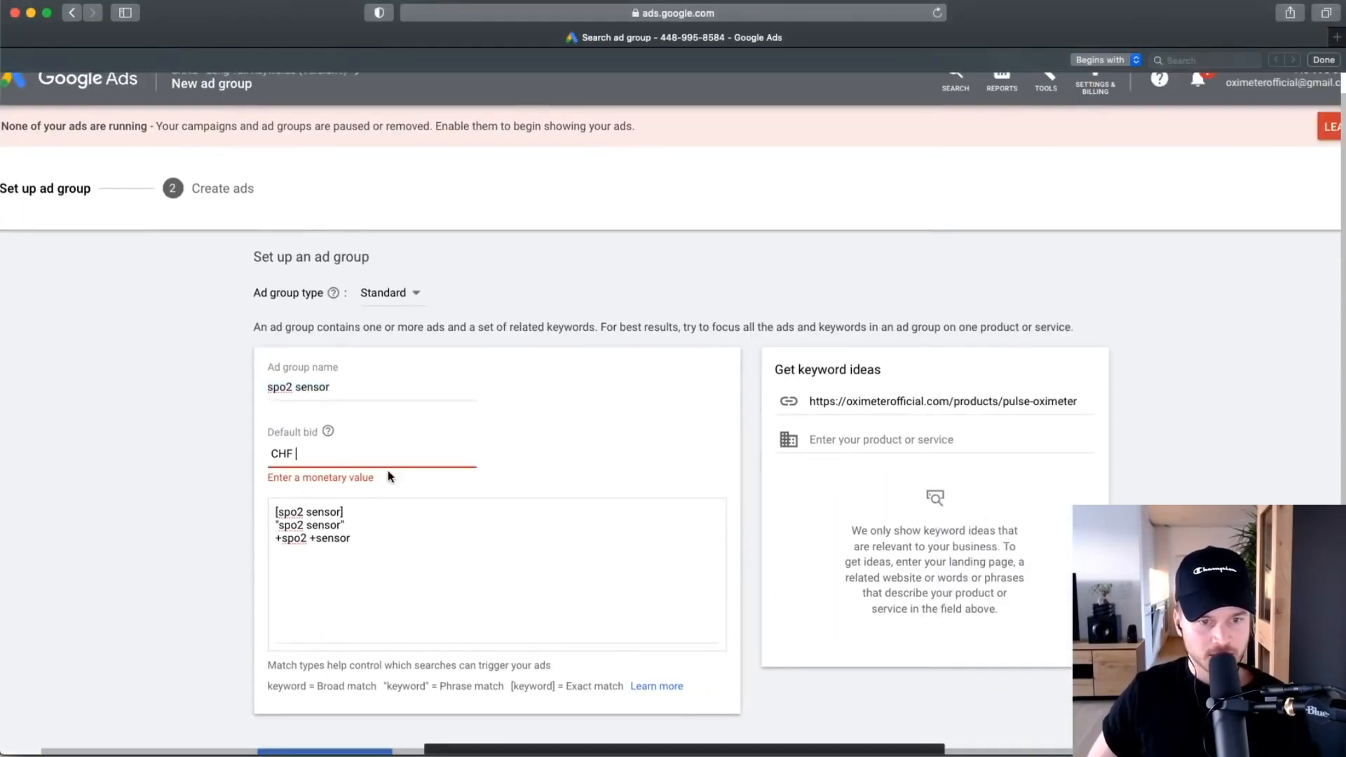
text(0.75)
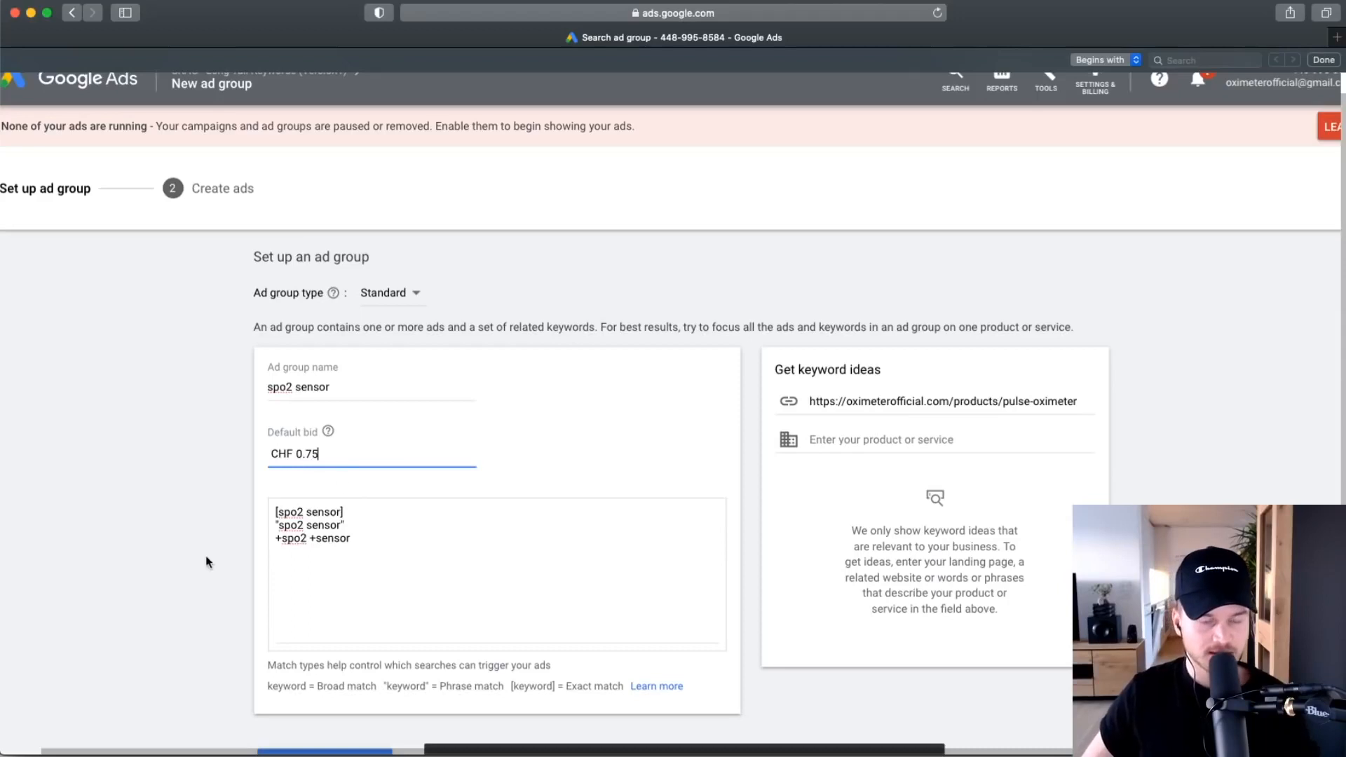
scroll(313, 574, down, 1)
key(Return)
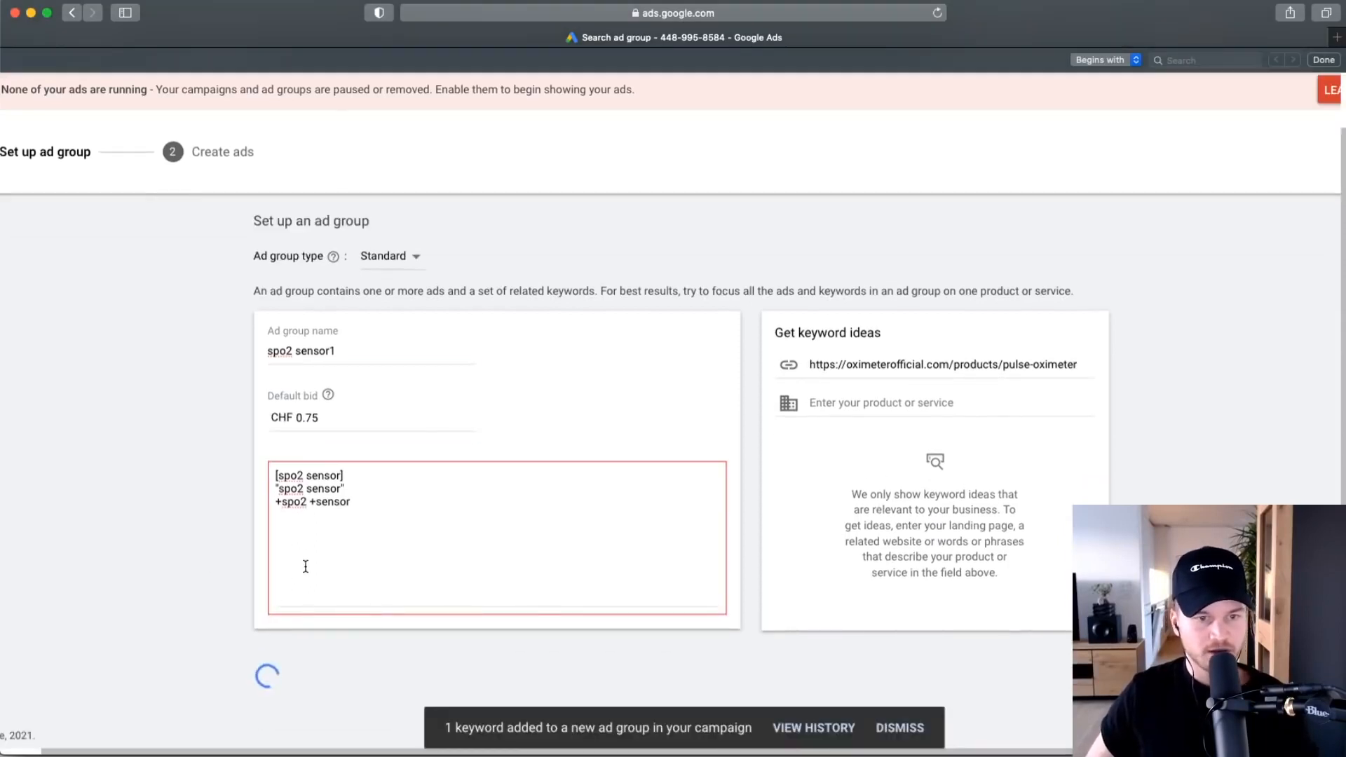
Review the new ad group's name and keywords along with the prefilled headlines and descriptions of its text ad.
scroll(81, 484, down, 4)
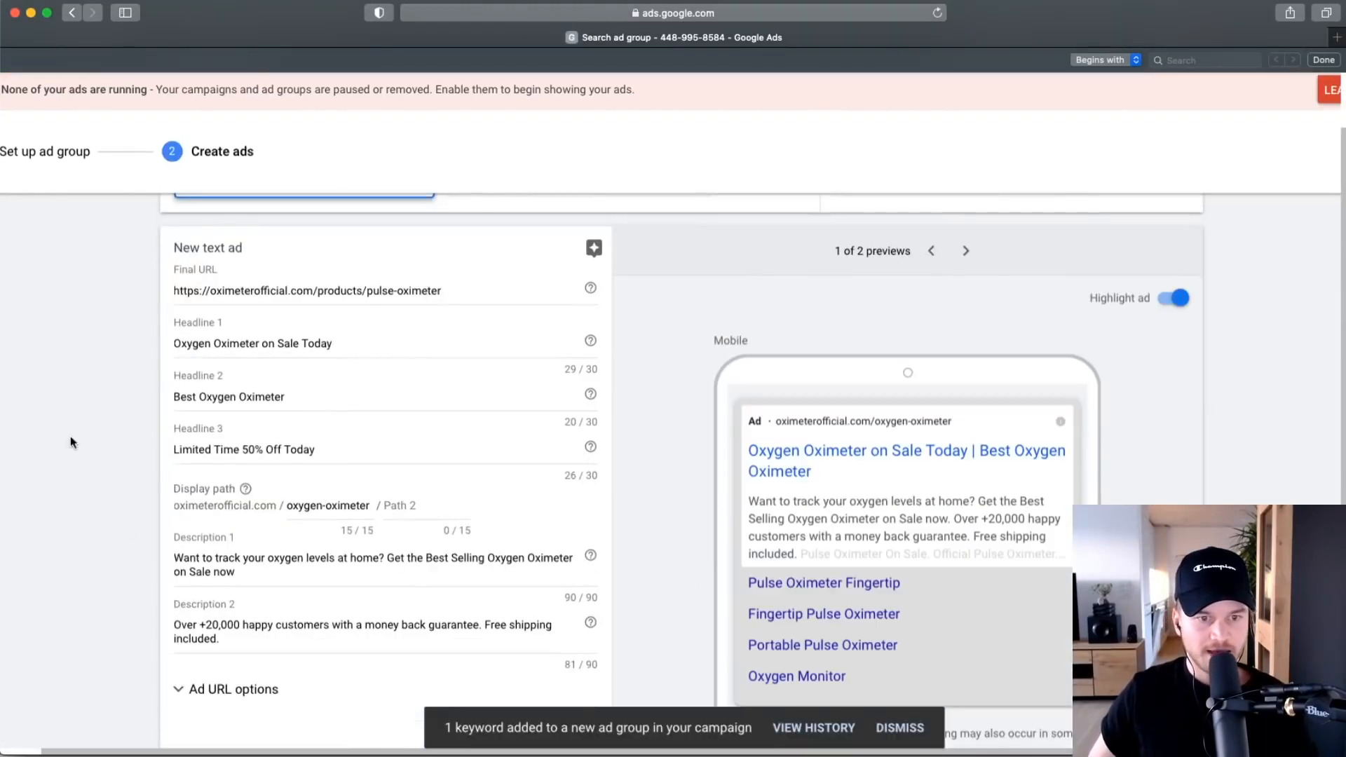
scroll(299, 347, up, 4)
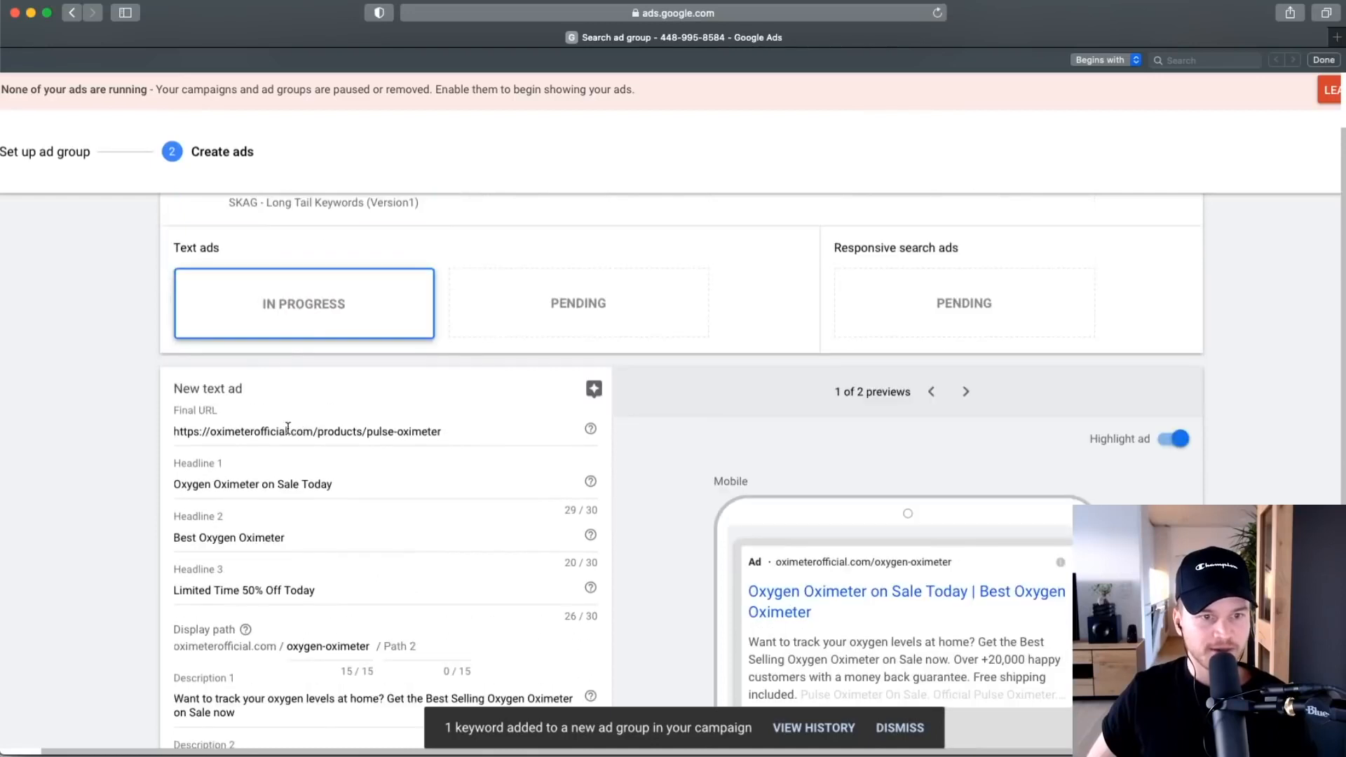
drag(230, 302, 330, 302)
scroll(204, 348, up, 5)
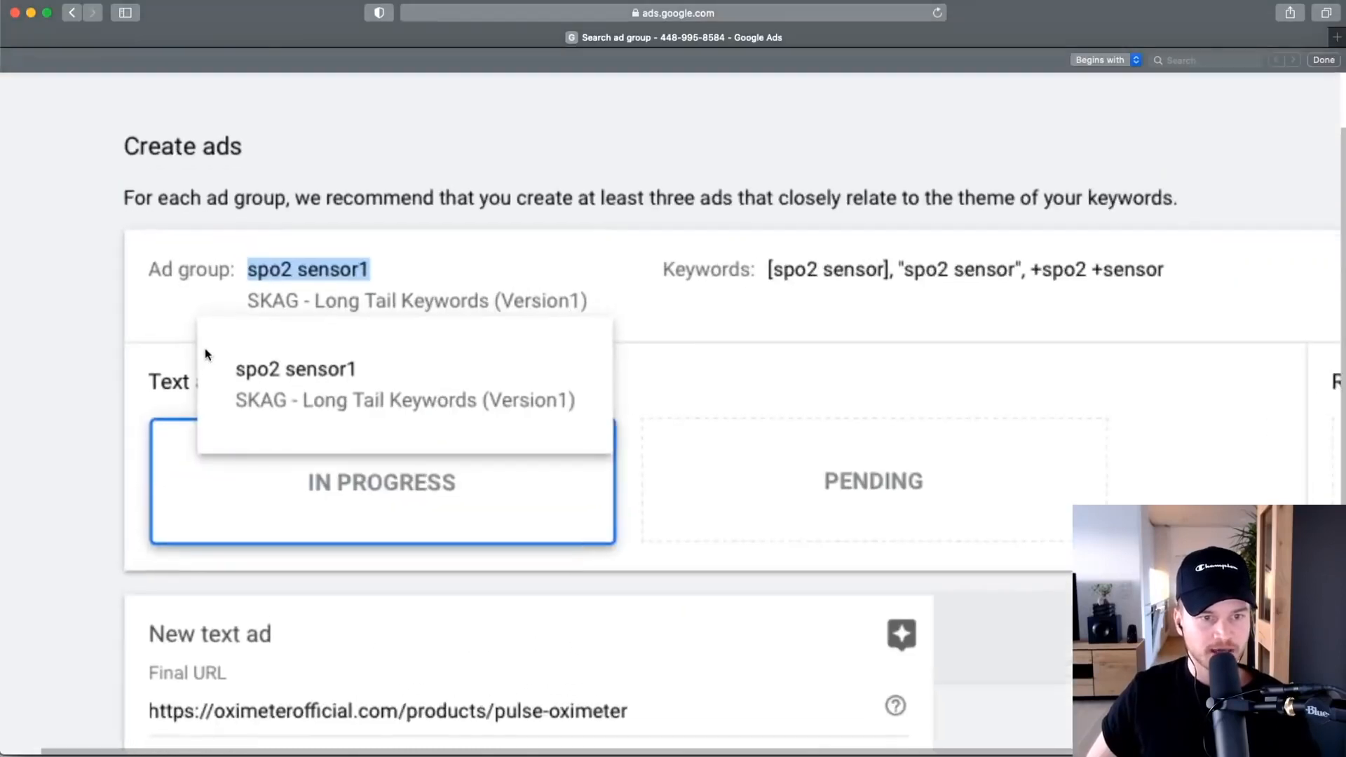
scroll(315, 324, down, 5)
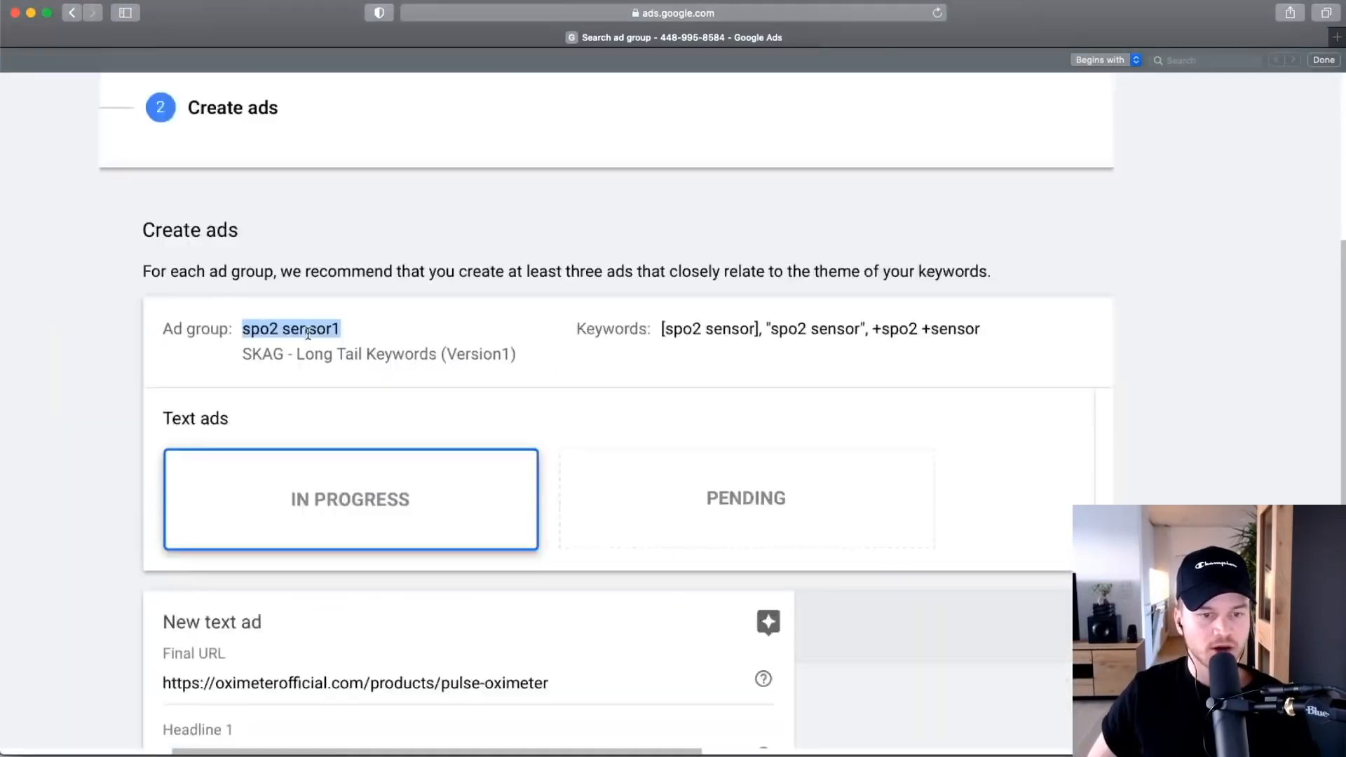
scroll(267, 416, down, 5)
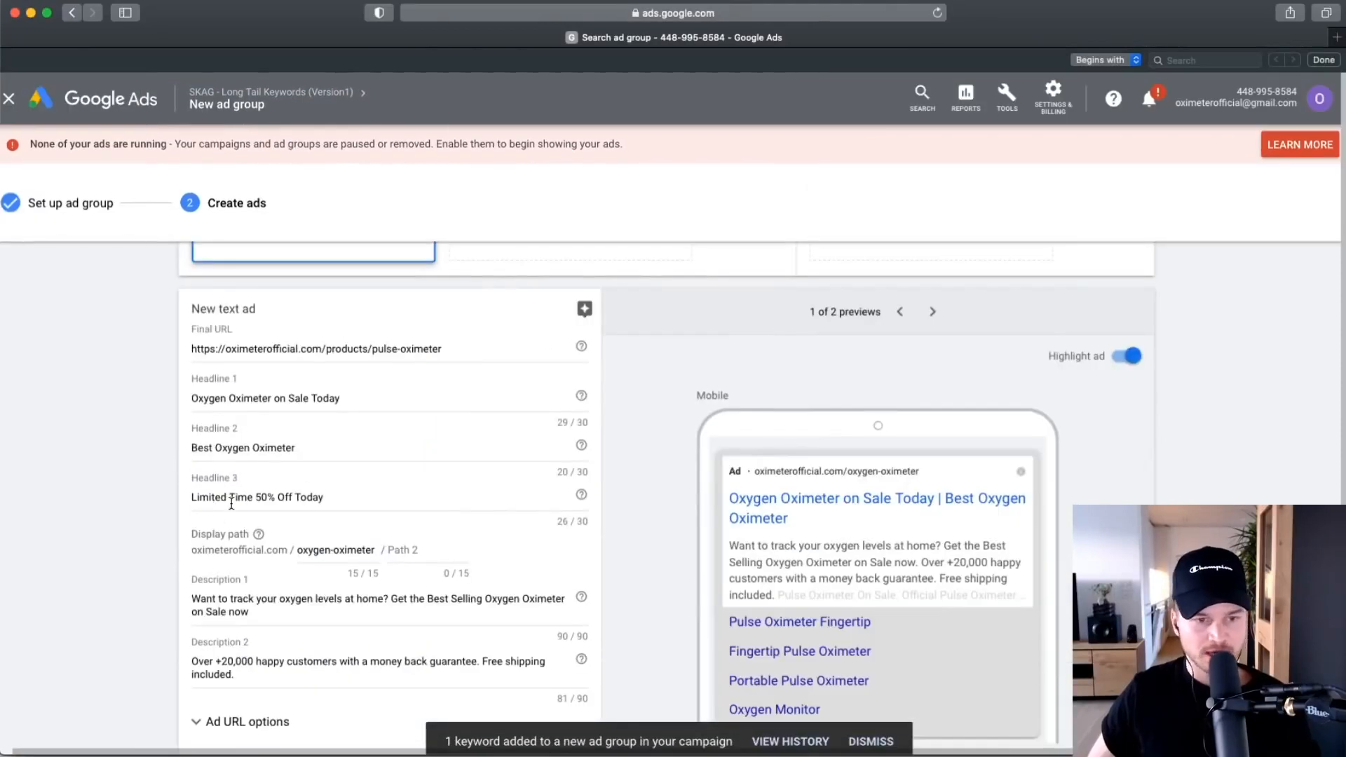
scroll(231, 503, up, 5)
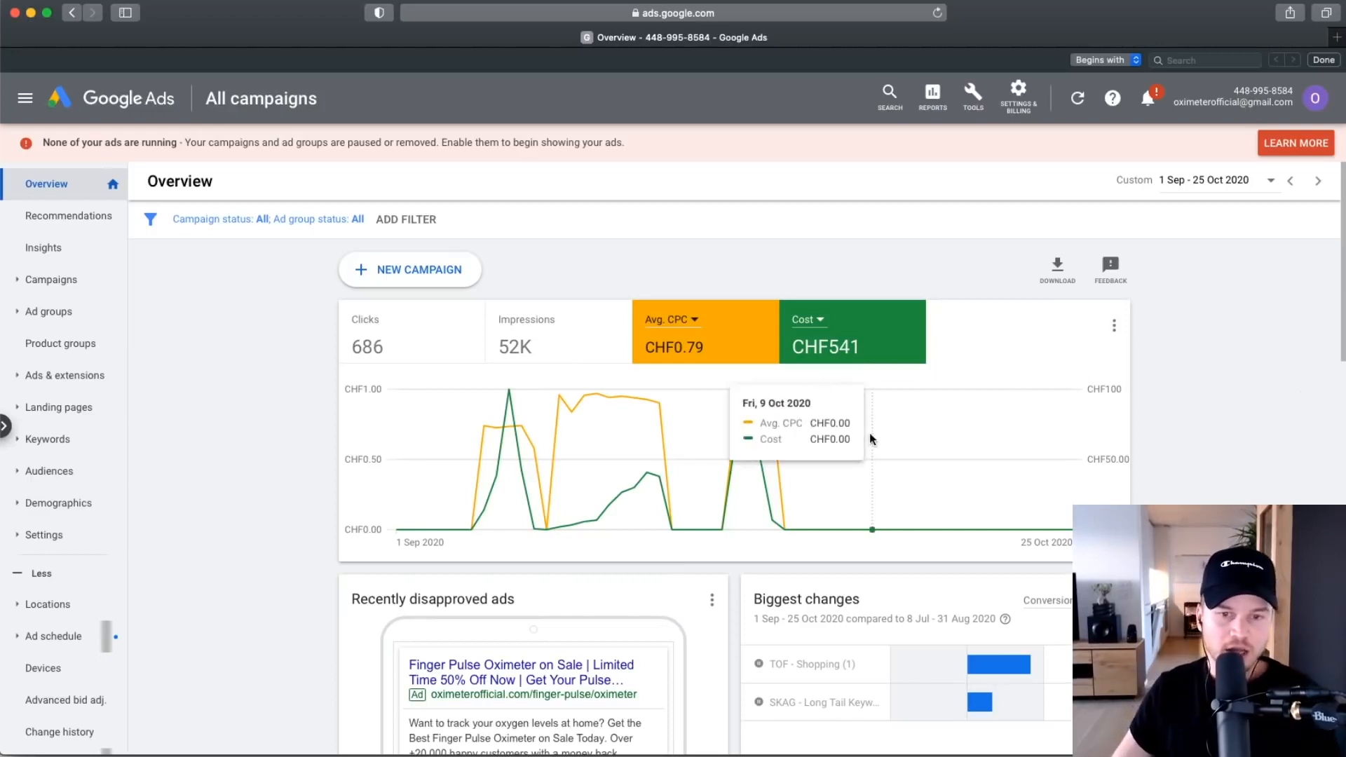
Switch from Google Ads to the "Optimize Ads" presentation slide.
key(ctrl+Up)
click(726, 621)
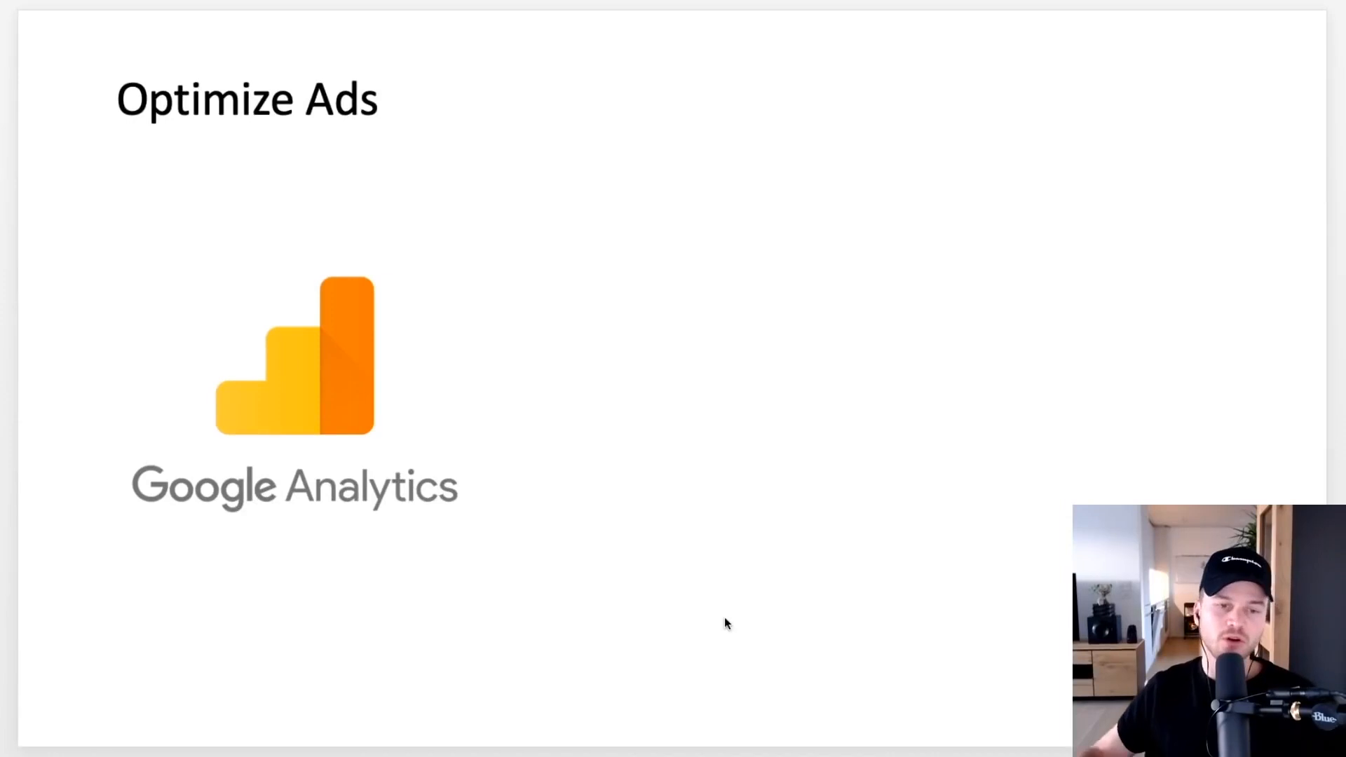
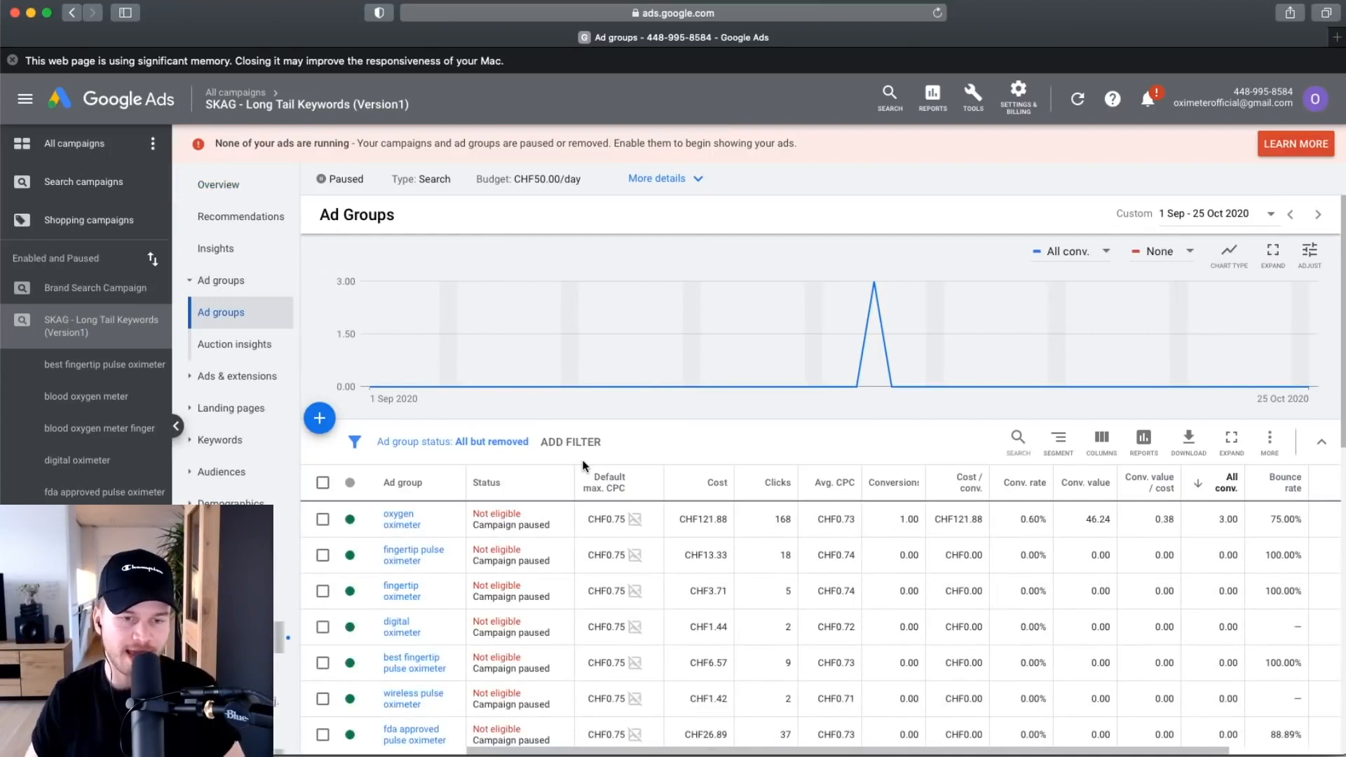
Open the "oxygen oximeter" ad group and compare its keywords by cost, conversions and search impression share.
click(409, 521)
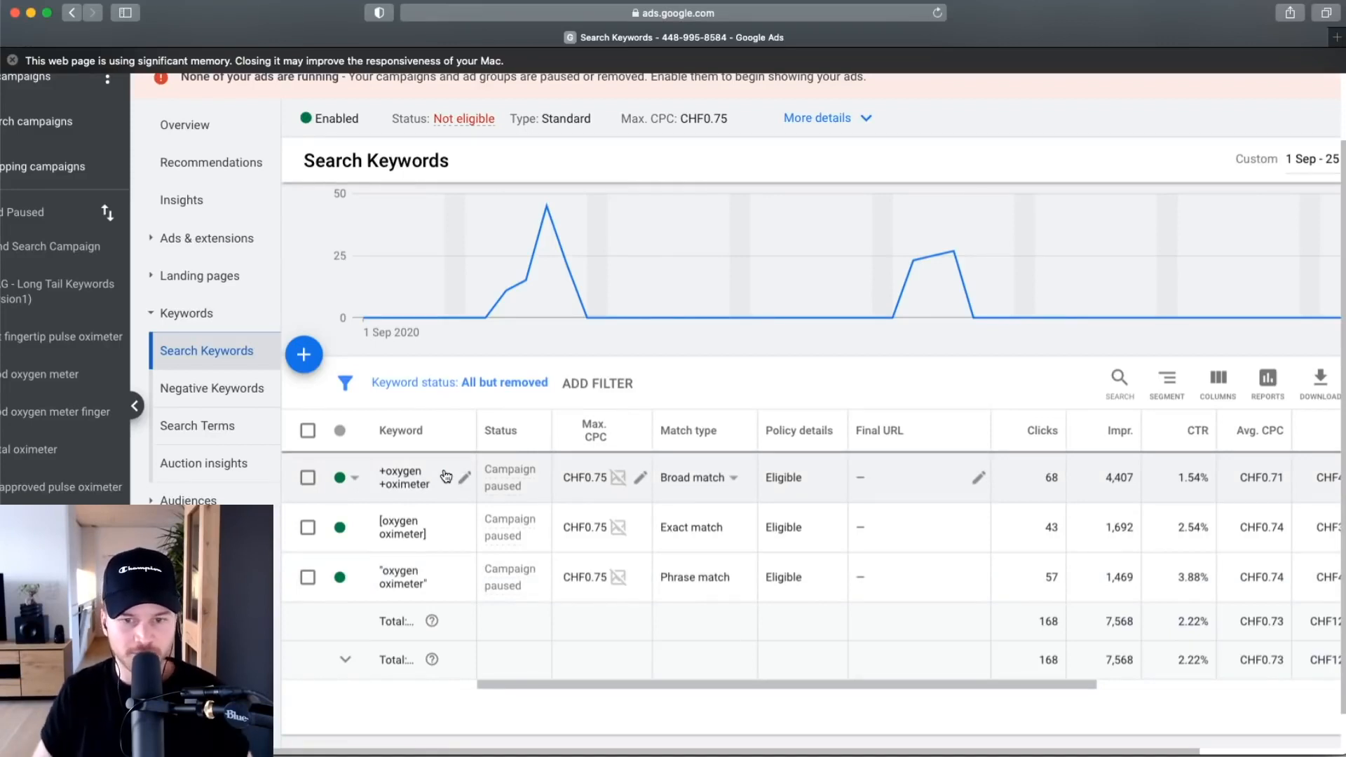
scroll(446, 477, right, 10)
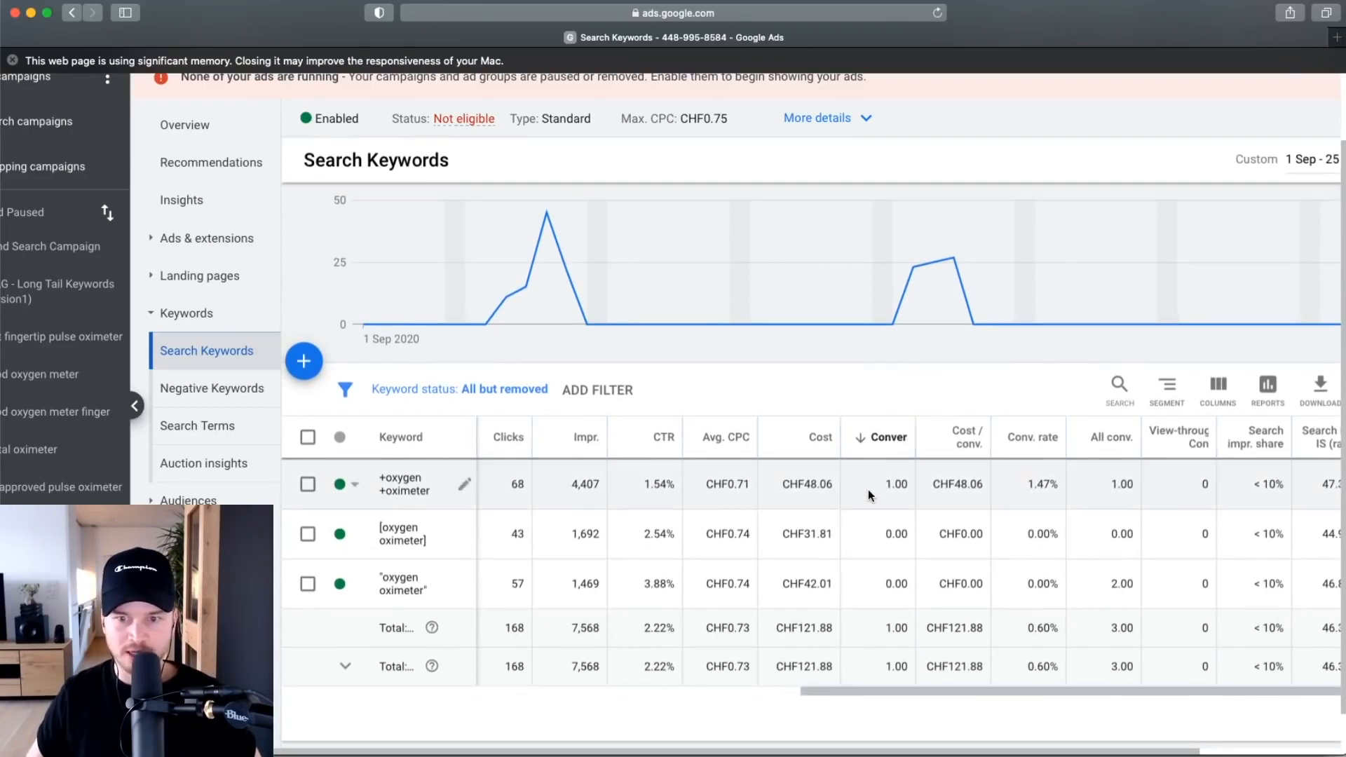
scroll(460, 547, left, 10)
scroll(420, 496, right, 8)
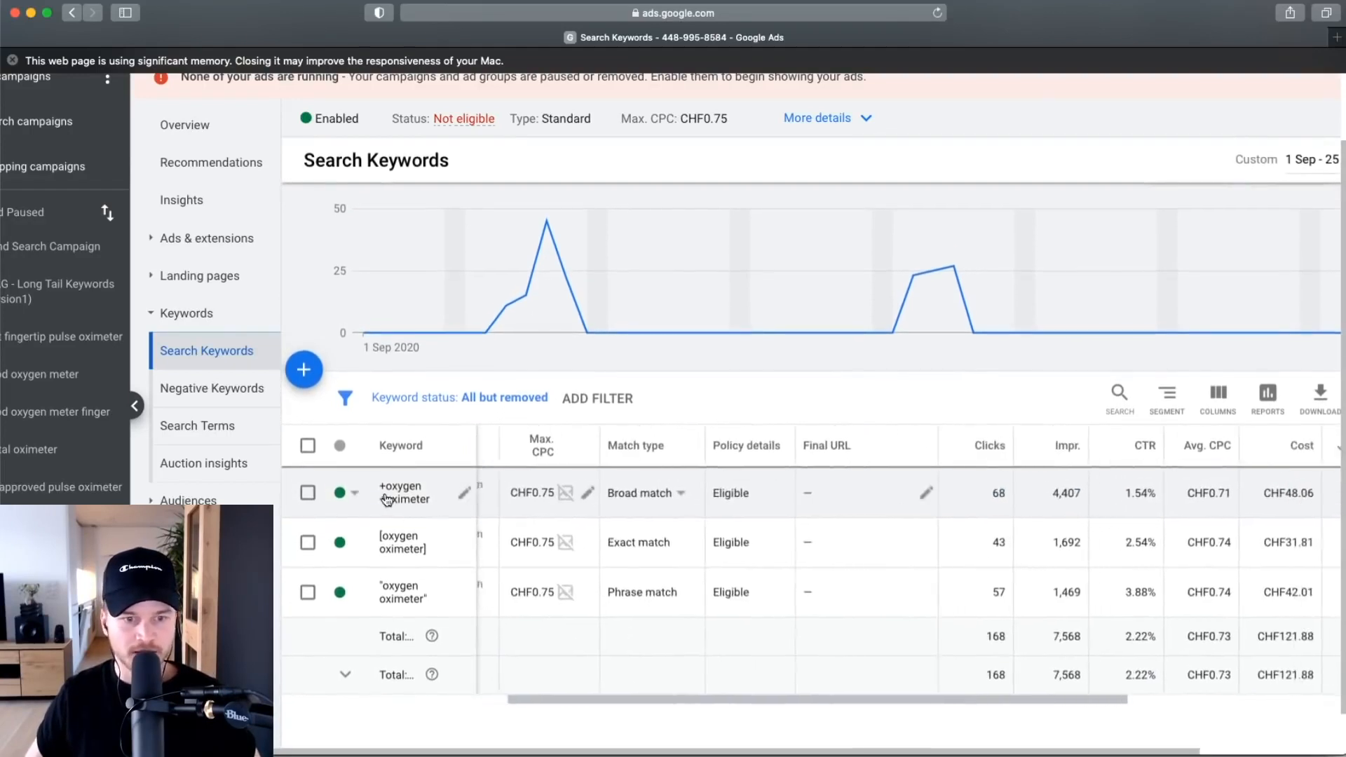
scroll(421, 522, right, 5)
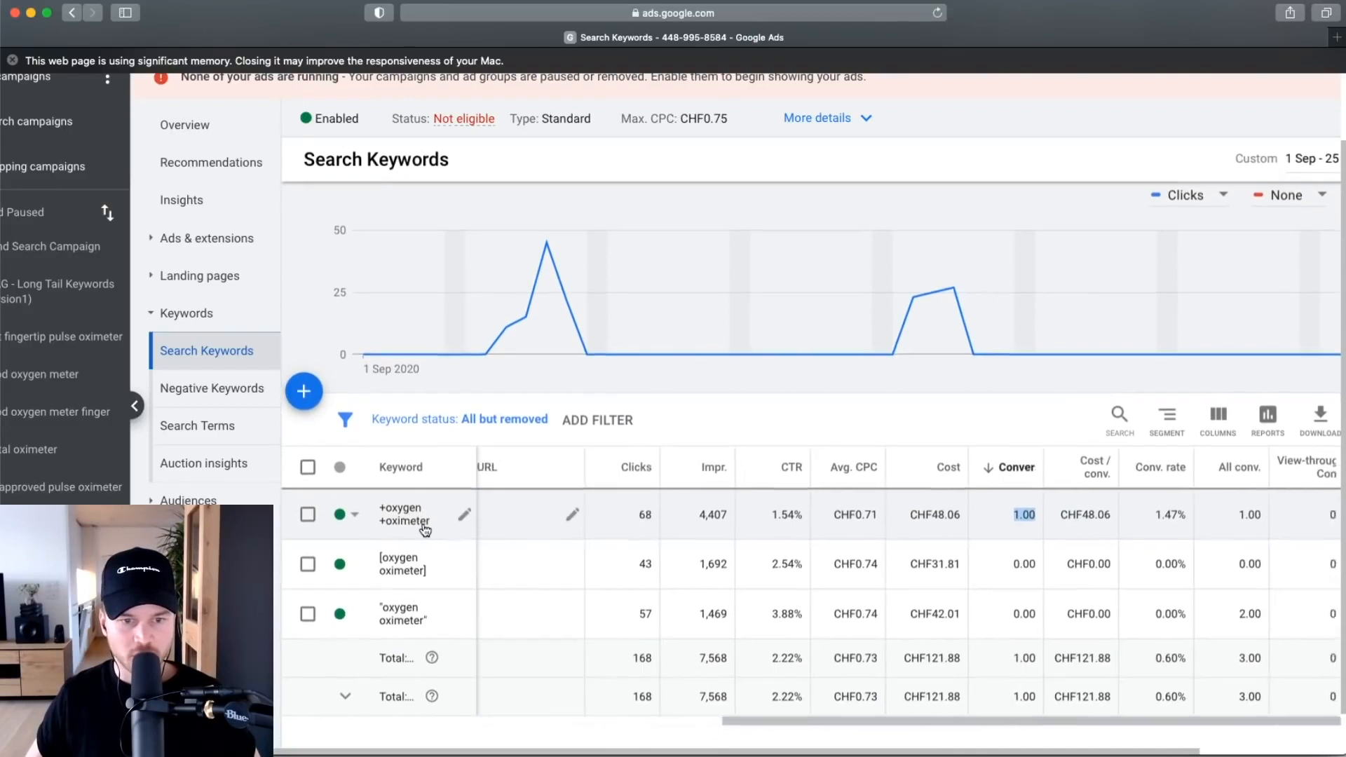
scroll(875, 495, down, 1)
scroll(875, 495, right, 2)
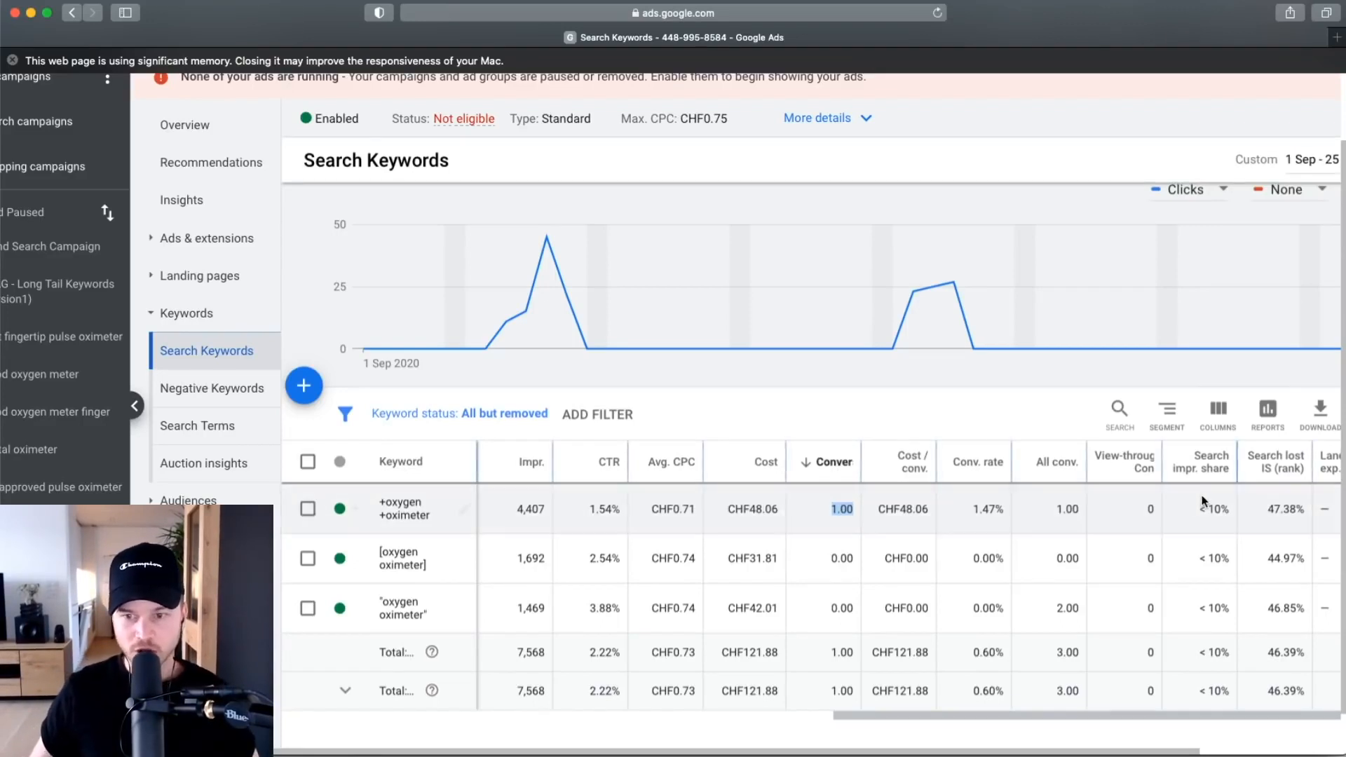
scroll(1200, 503, right, 2)
scroll(1133, 524, up, 3)
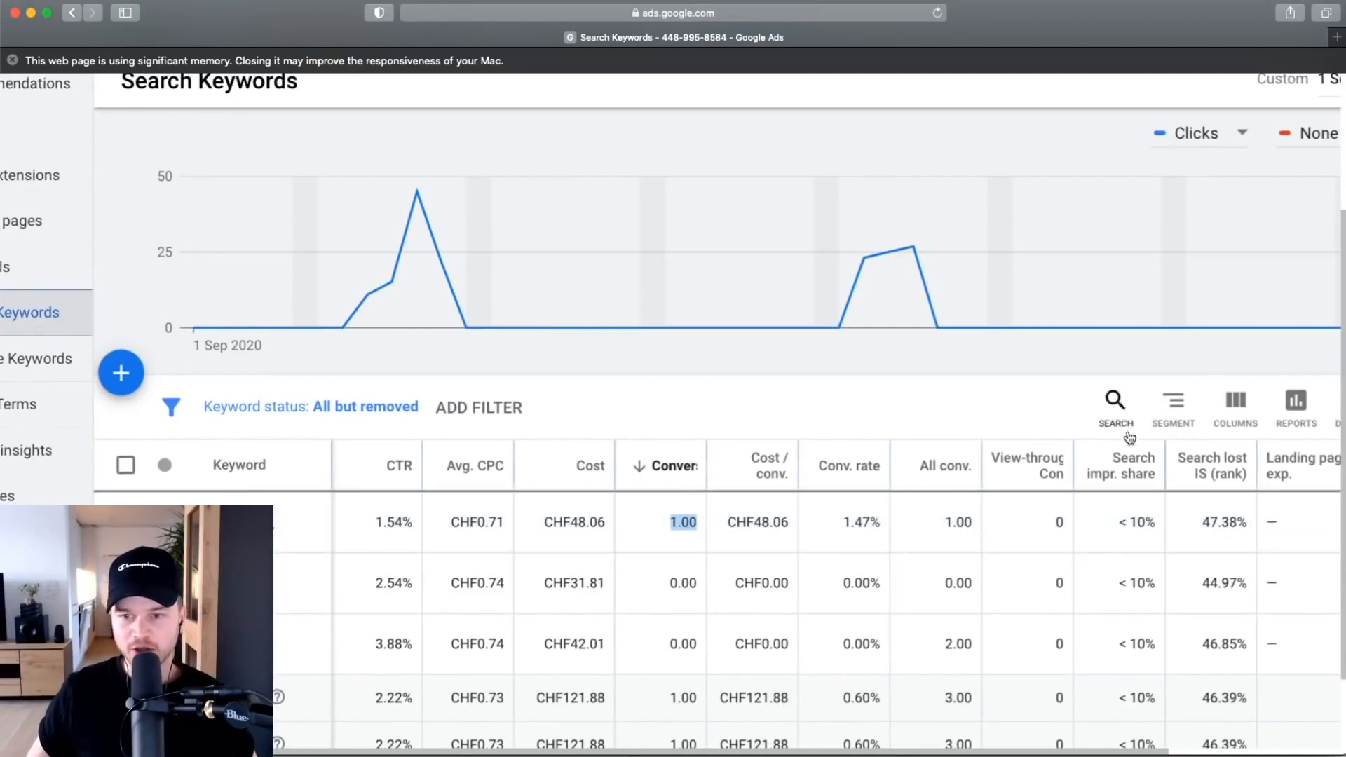
Check the column options available for the keywords table and close them without applying changes.
click(1236, 403)
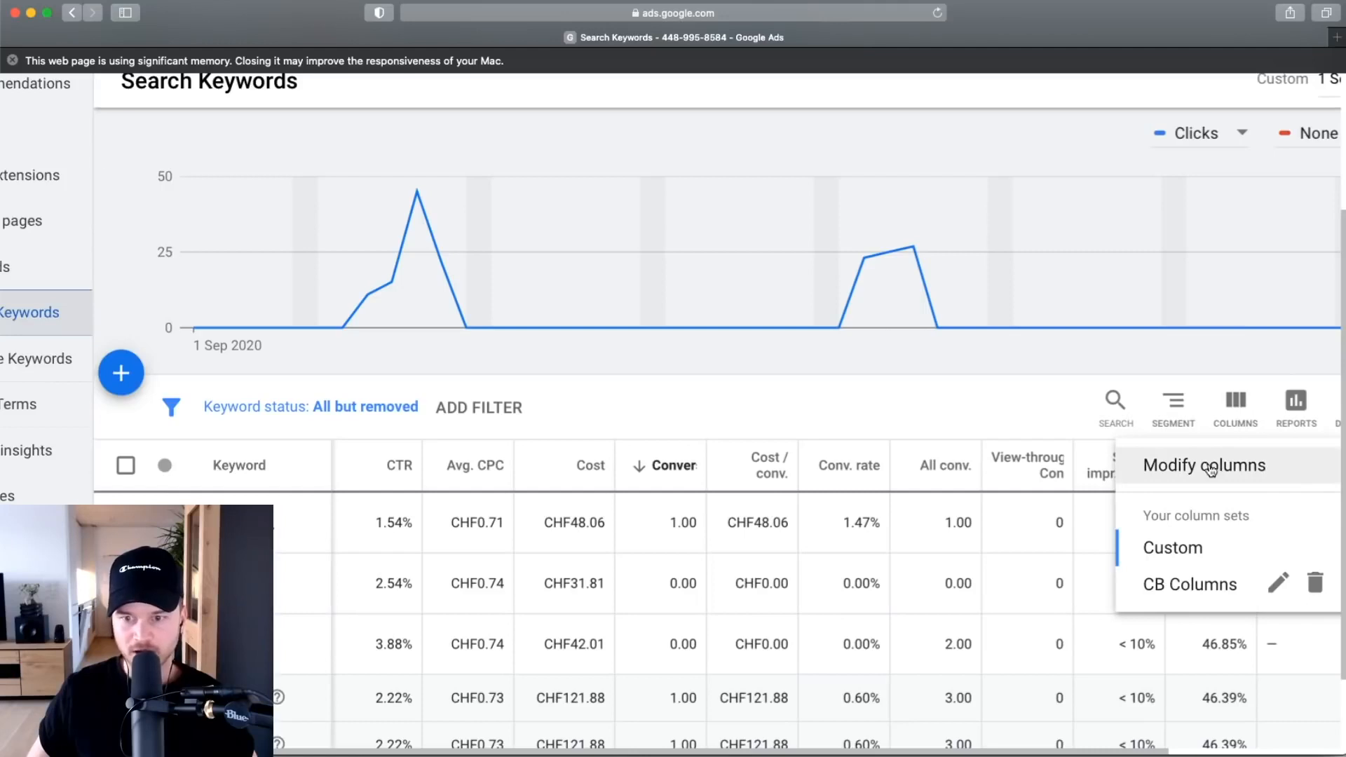
click(1205, 466)
click(285, 200)
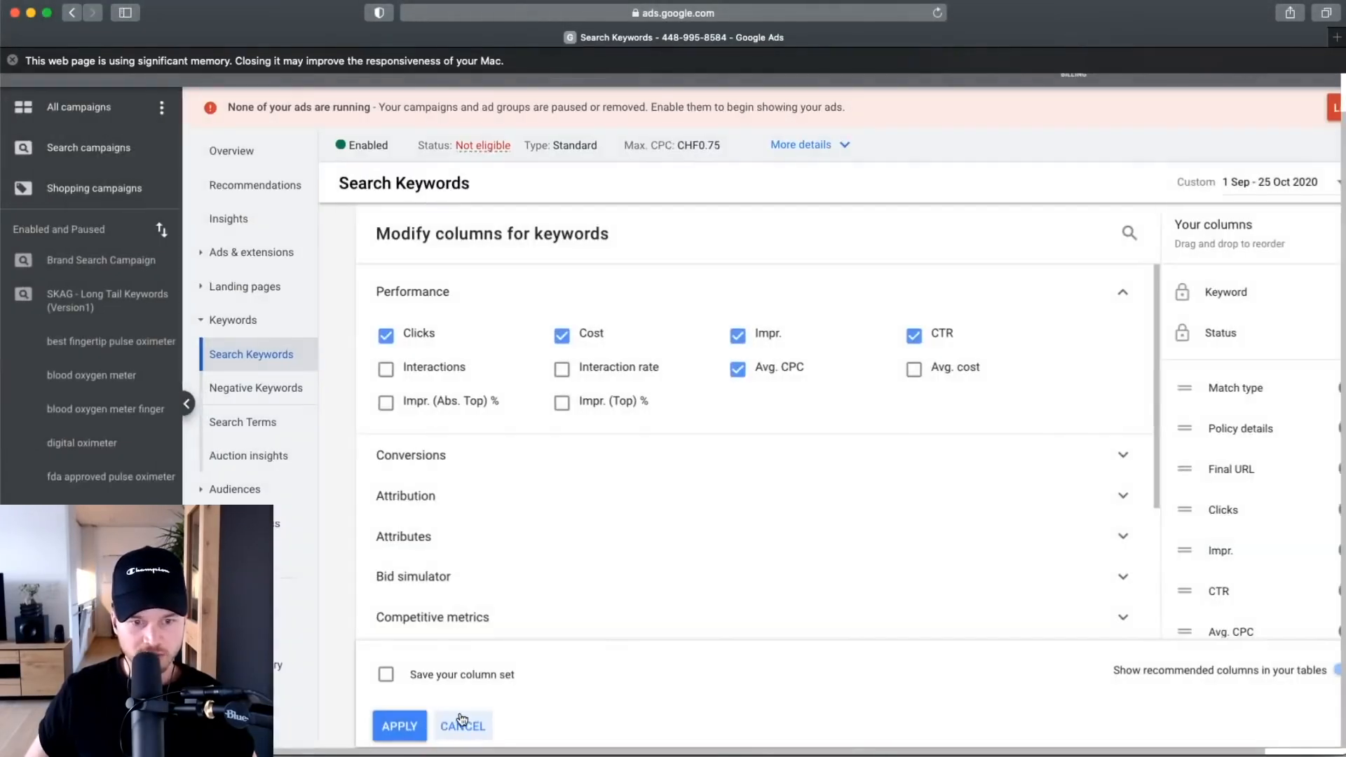
click(463, 724)
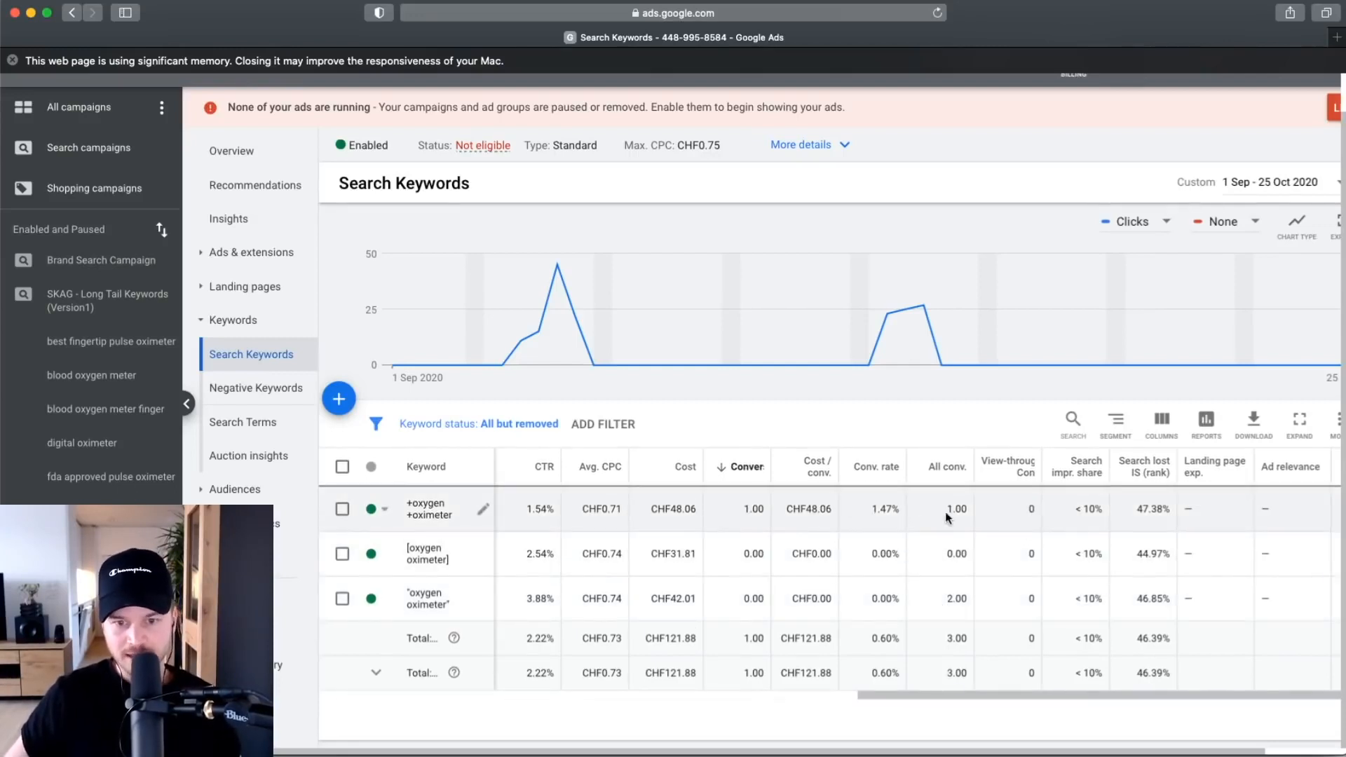
Examine the cost per conversion and search impression share of the broad match keyword +oxygen +oximeter.
scroll(751, 512, up, 2)
scroll(715, 513, left, 1)
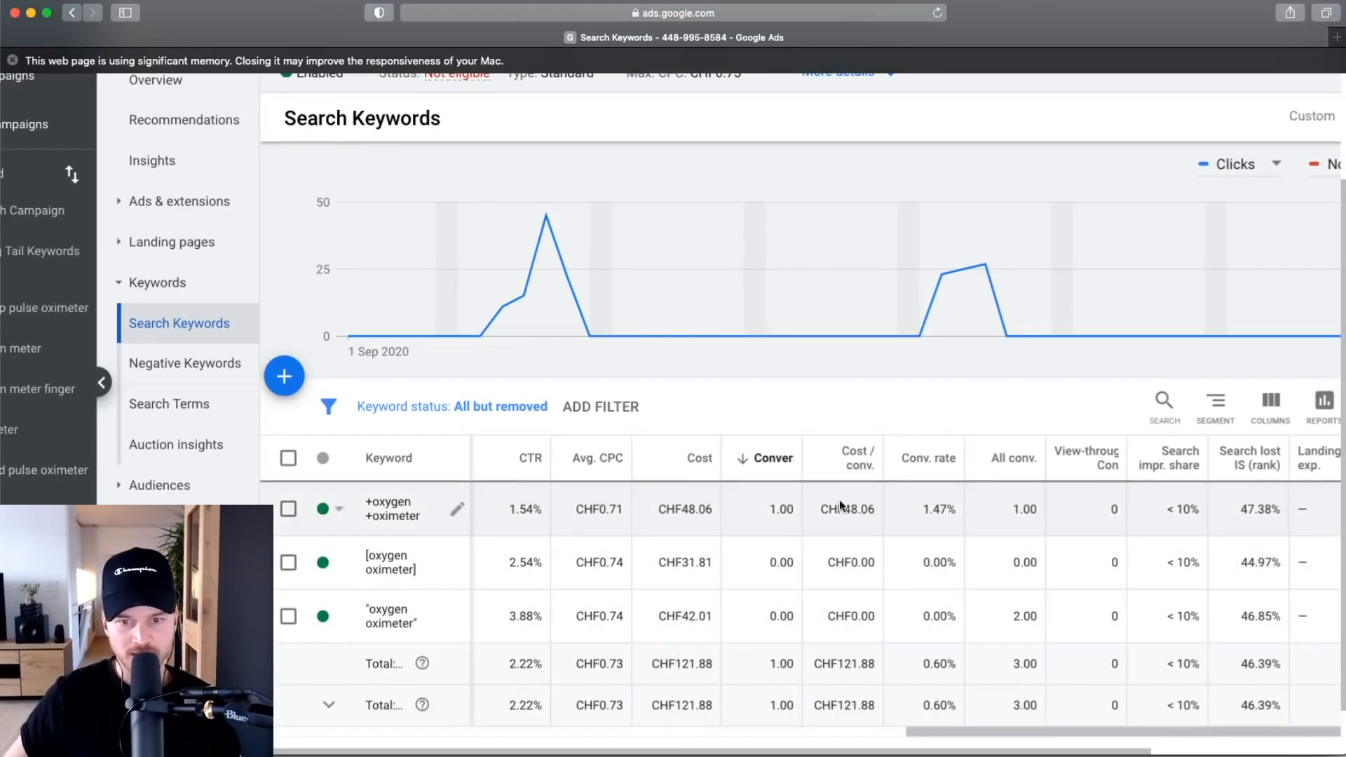
drag(841, 509, 876, 508)
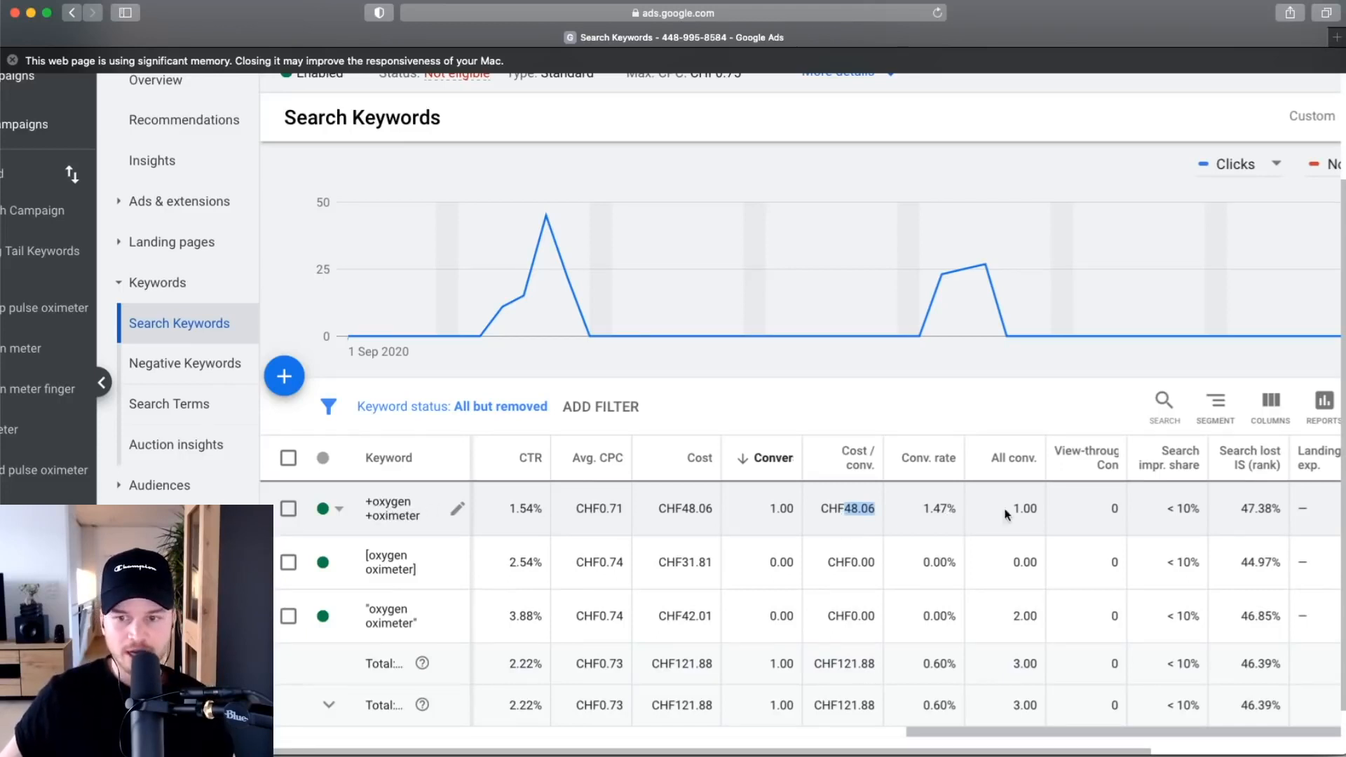
drag(1170, 509, 1197, 507)
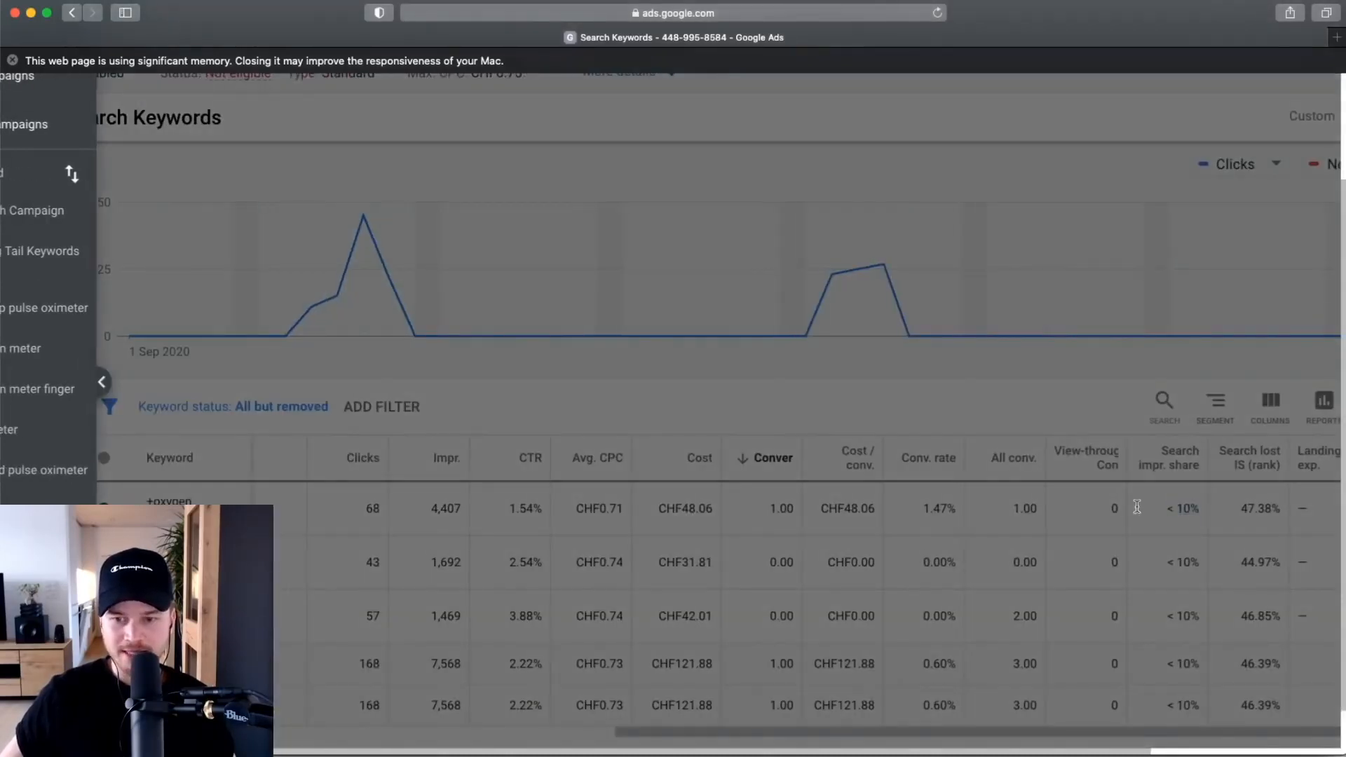
scroll(1171, 509, down, 1)
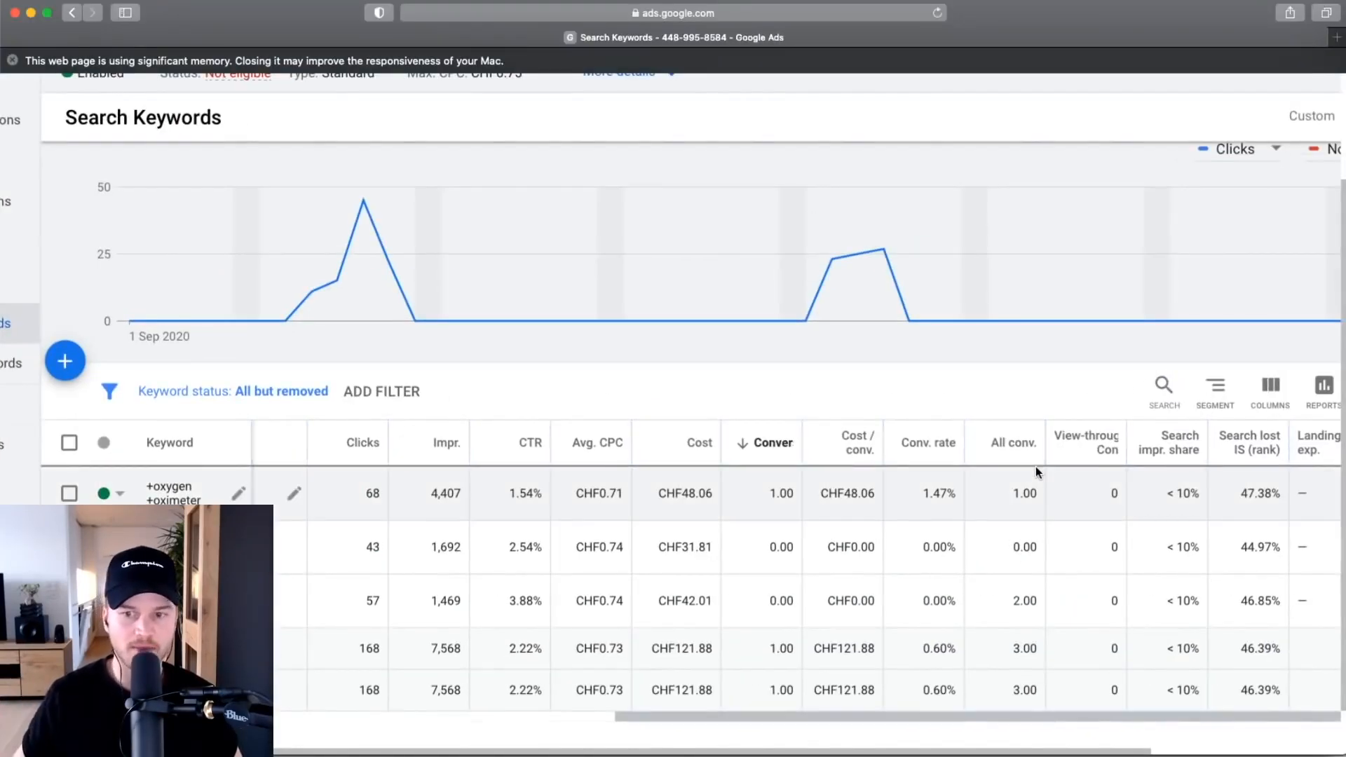
Set the max. CPC of the broad match keyword +oxygen +oximeter to CHF 1.00 and save it.
scroll(782, 481, left, 10)
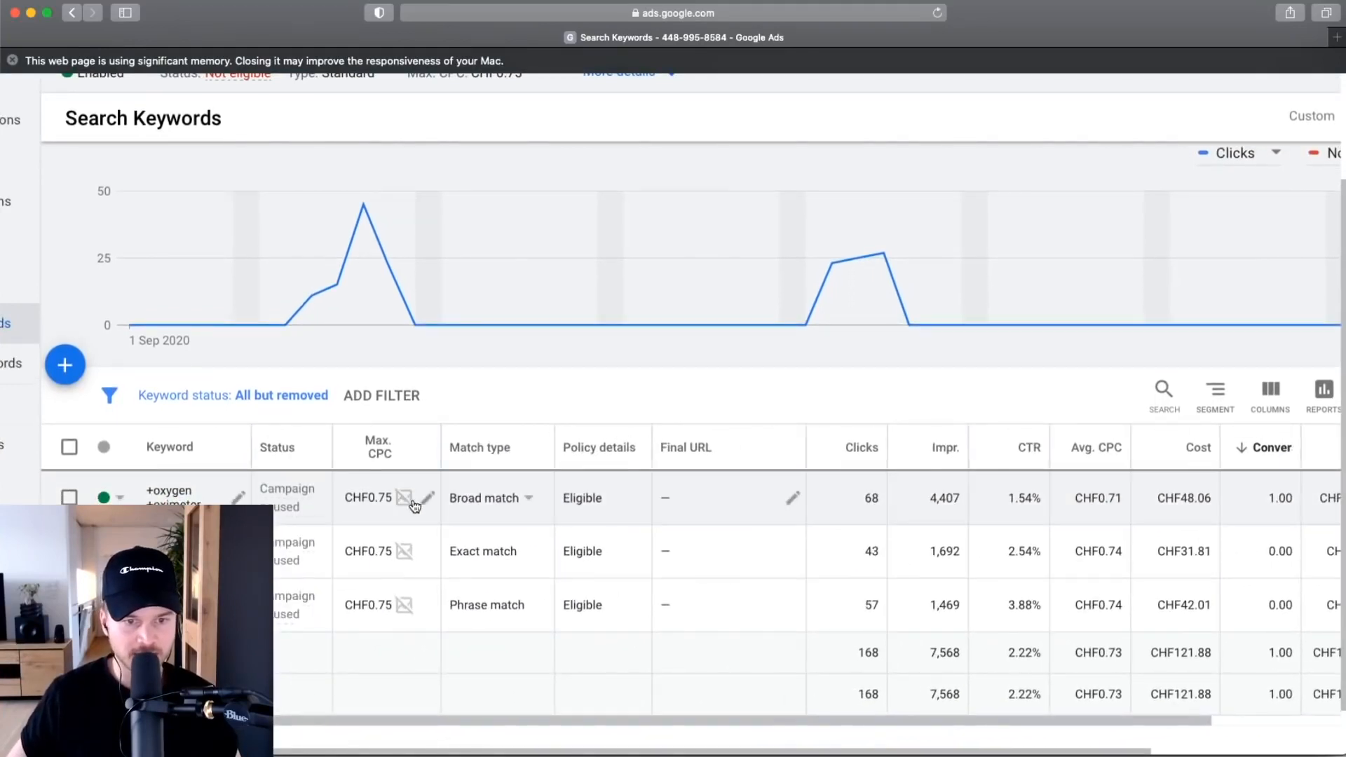
click(423, 500)
drag(422, 527, 365, 529)
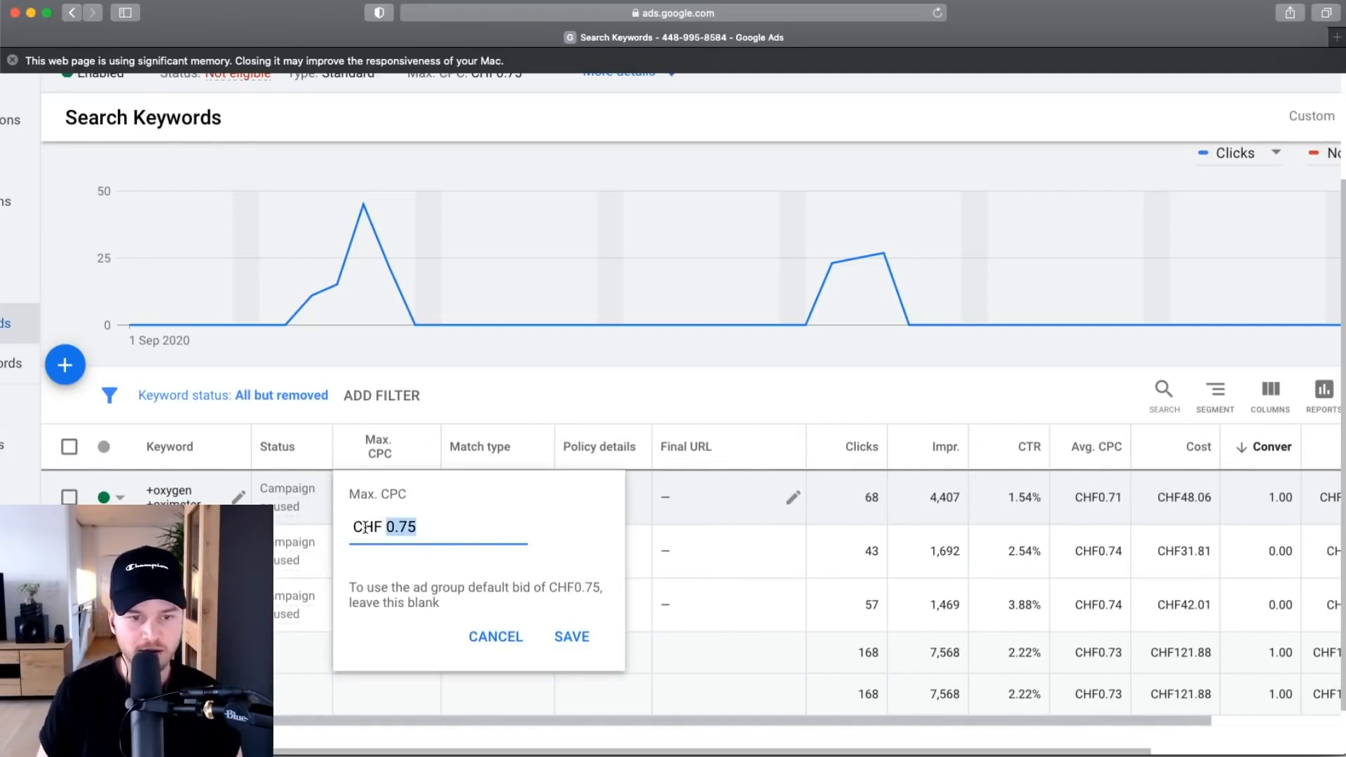
text(1)
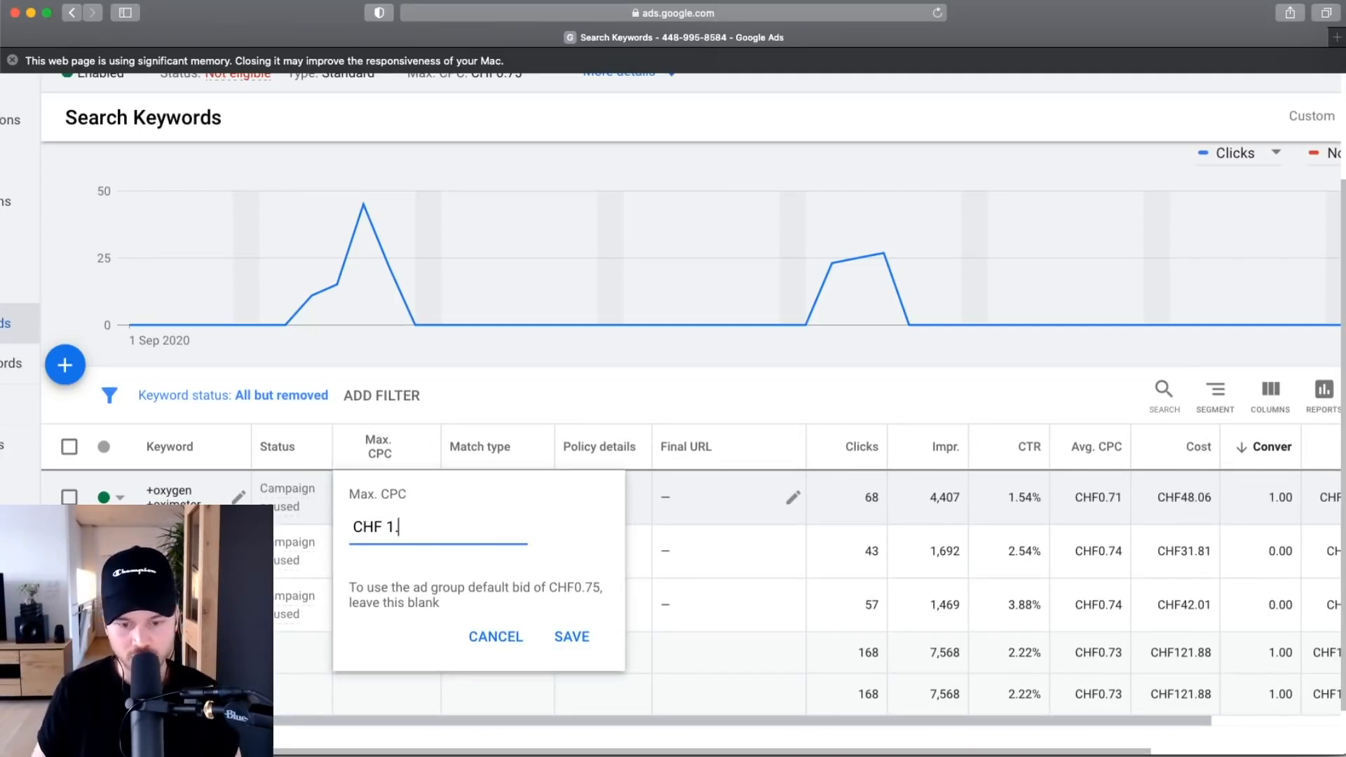
click(570, 637)
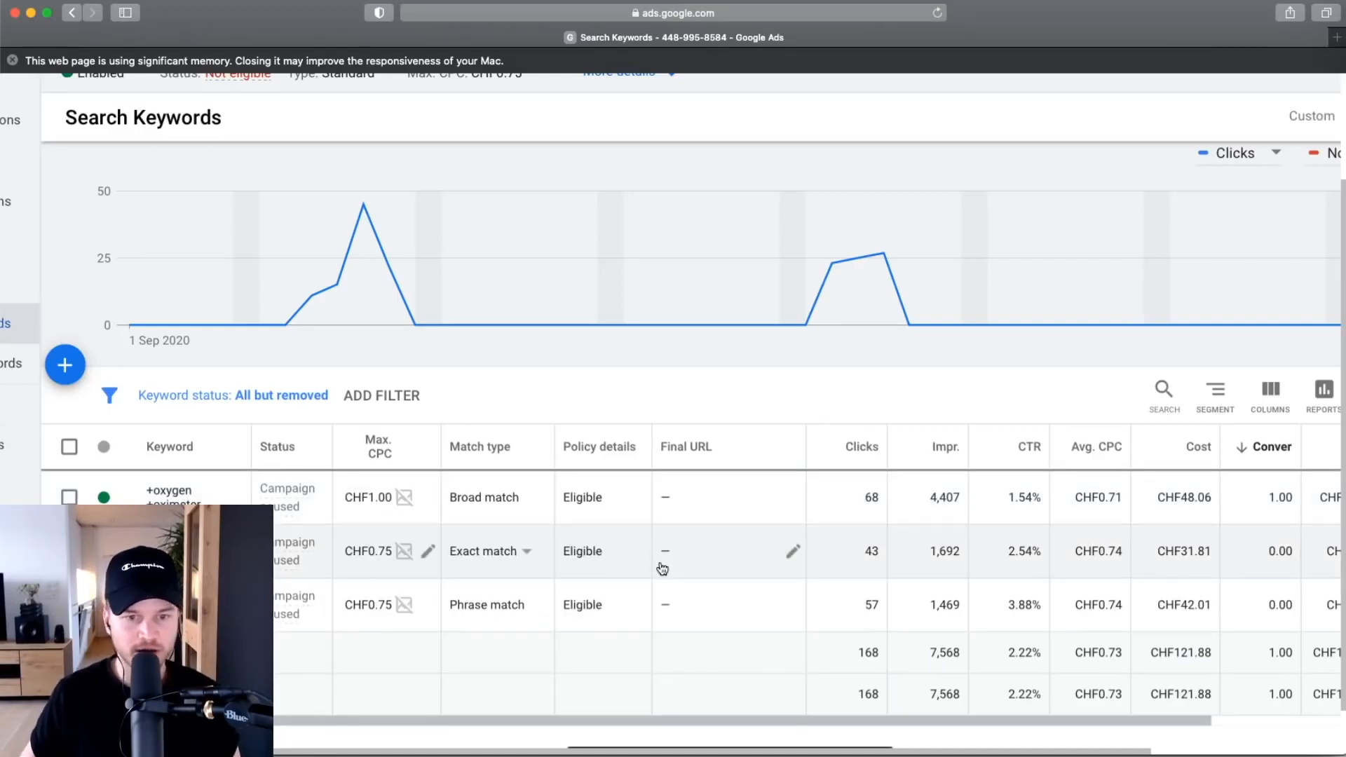
Compare the exact and phrase match keywords with the broad match one by max. CPC, conversions and search impression share.
scroll(1064, 544, right, 10)
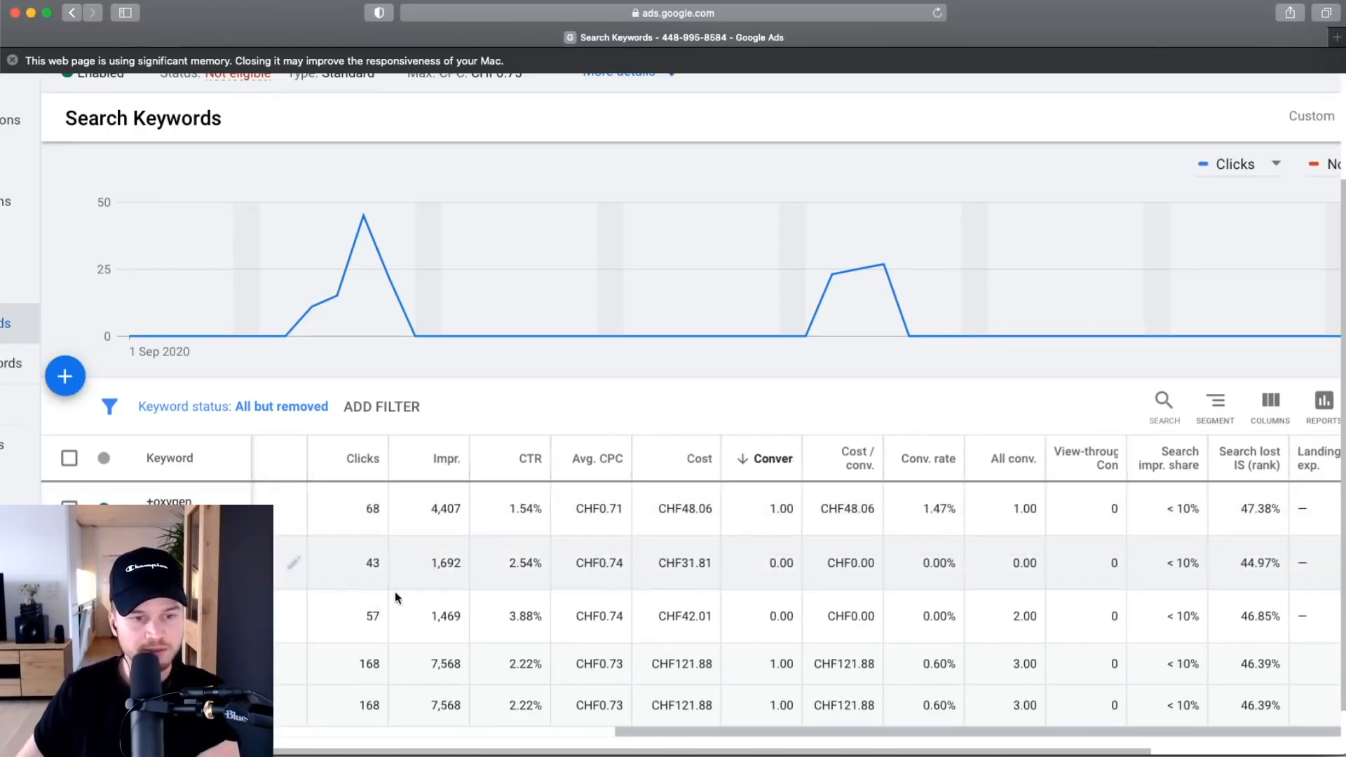
scroll(469, 577, left, 10)
scroll(469, 576, down, 1)
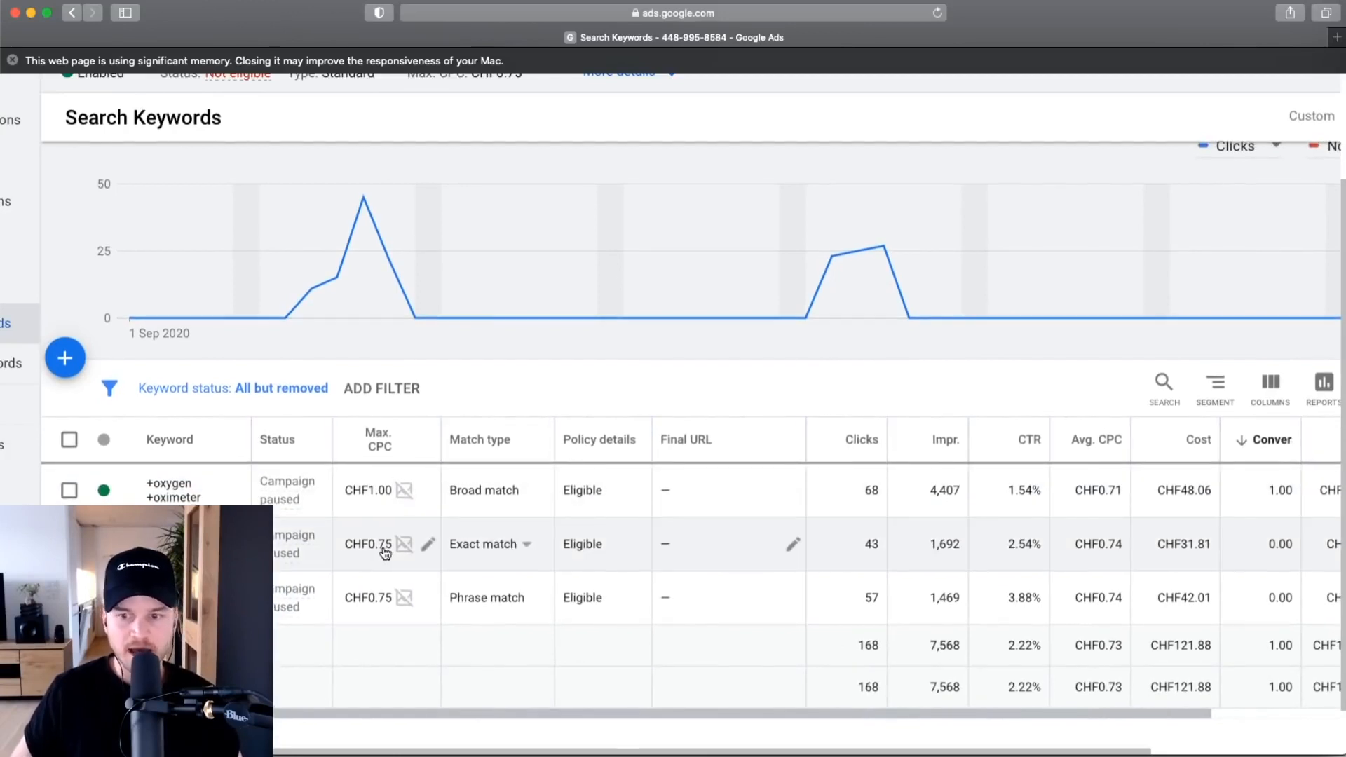
scroll(464, 528, right, 2)
scroll(448, 514, up, 1)
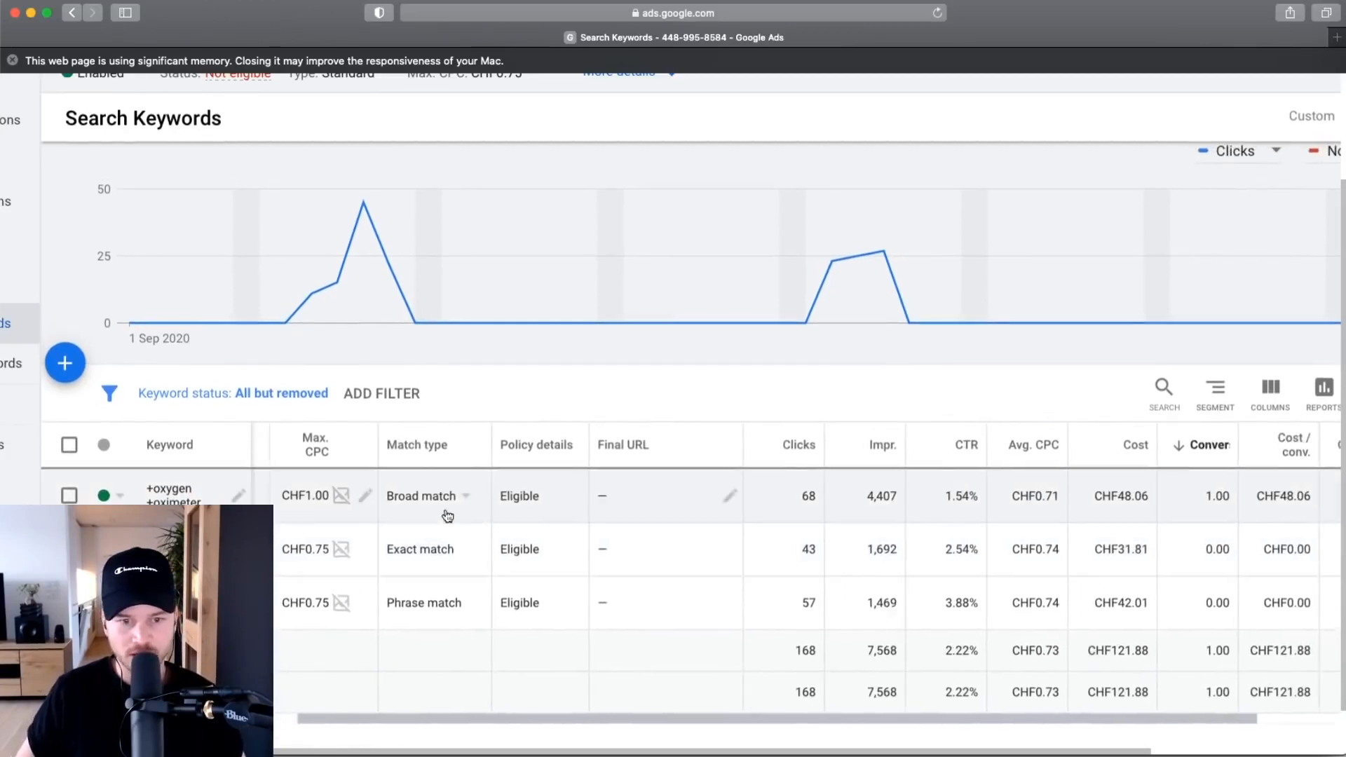
scroll(452, 512, left, 2)
scroll(1125, 553, right, 1)
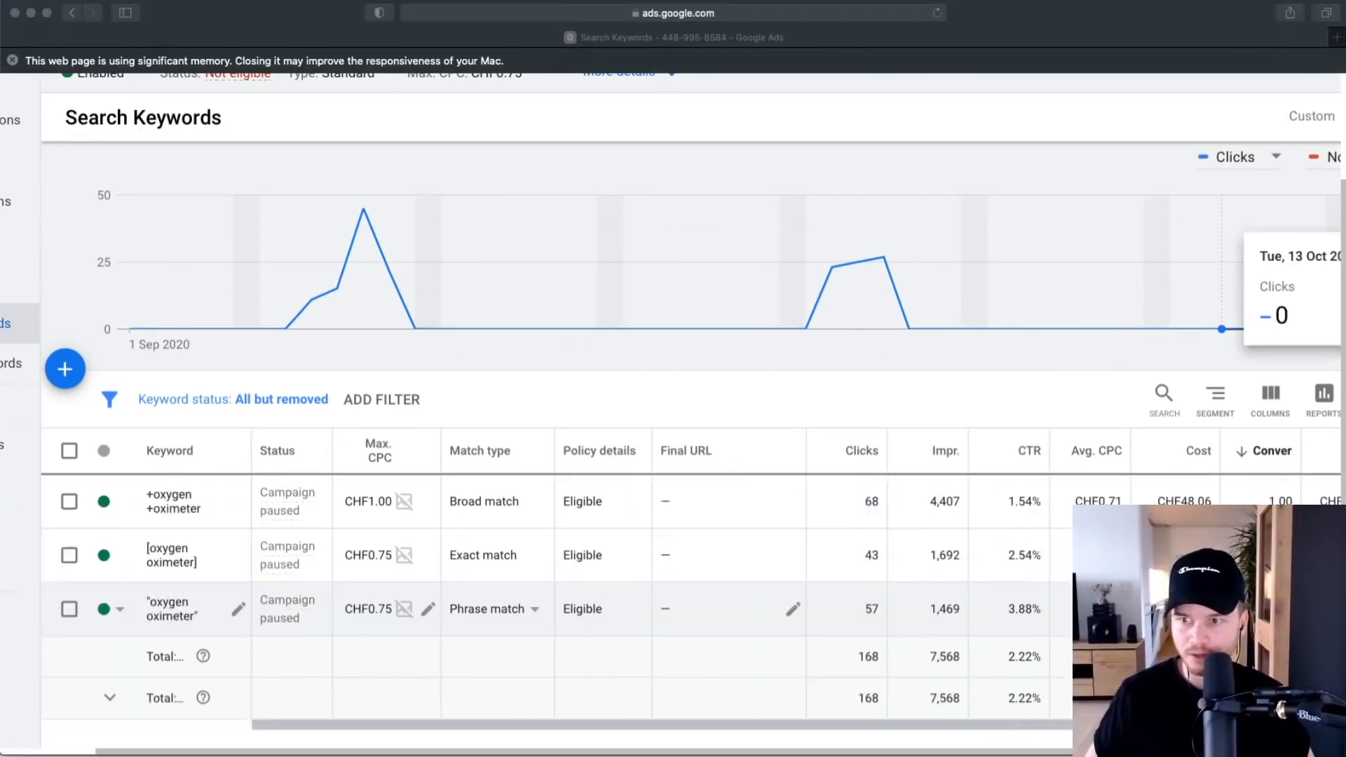
Pause the phrase match keyword "oxygen oximeter" and enable it again.
click(119, 609)
click(119, 609)
click(117, 649)
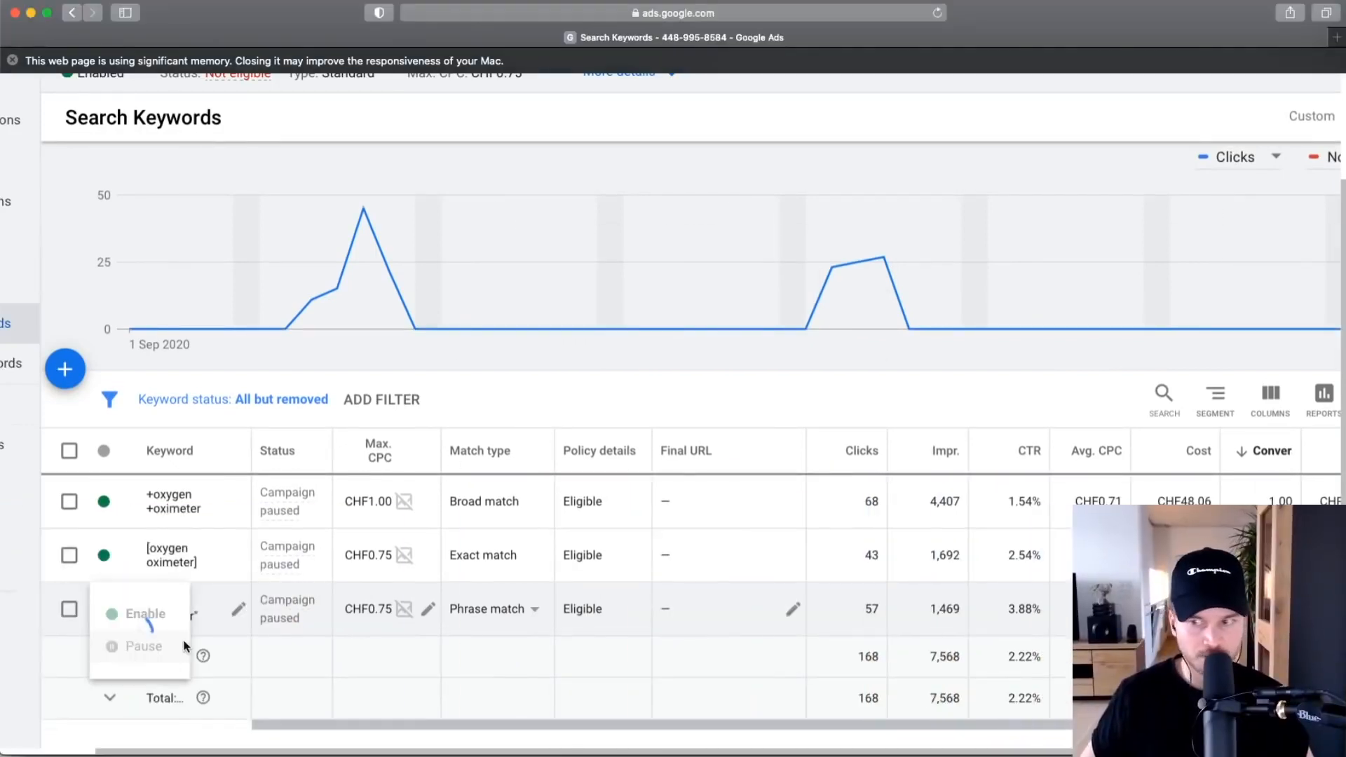
click(121, 615)
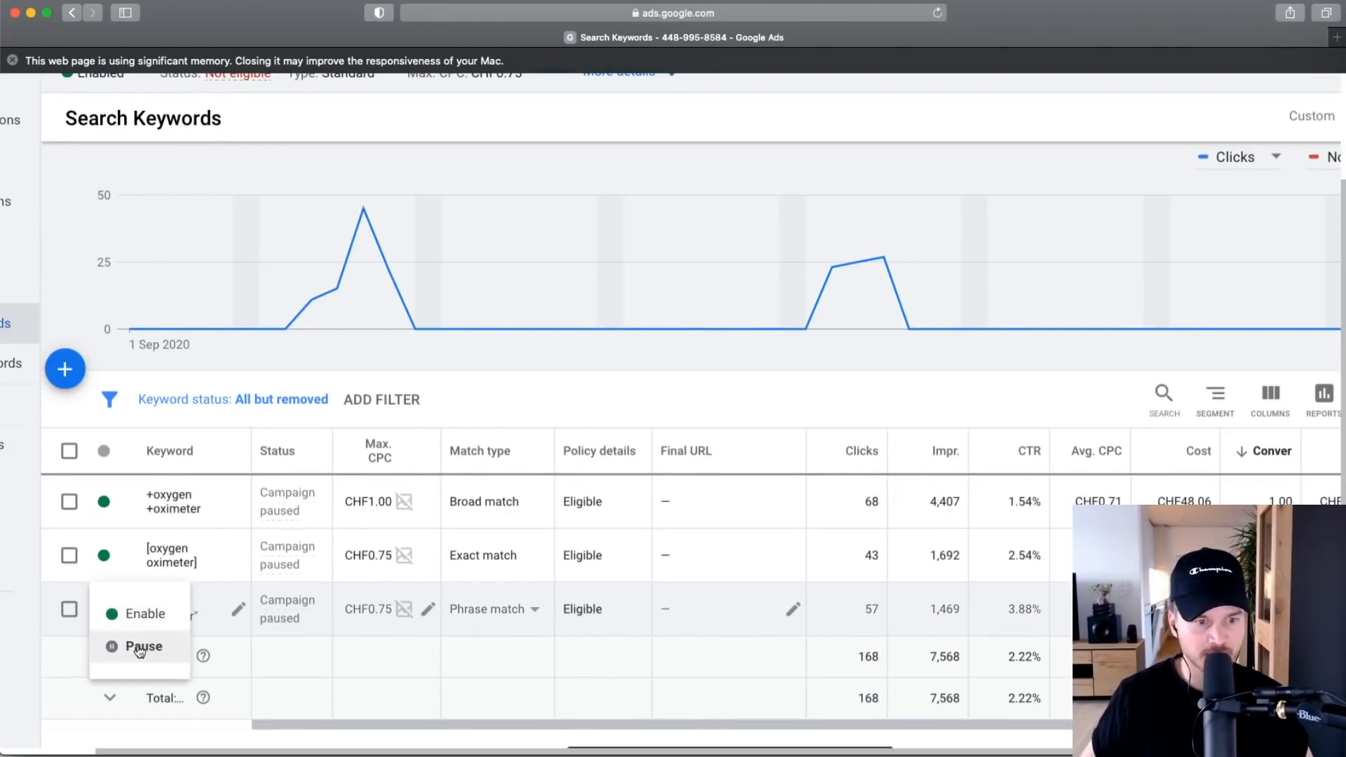
click(47, 643)
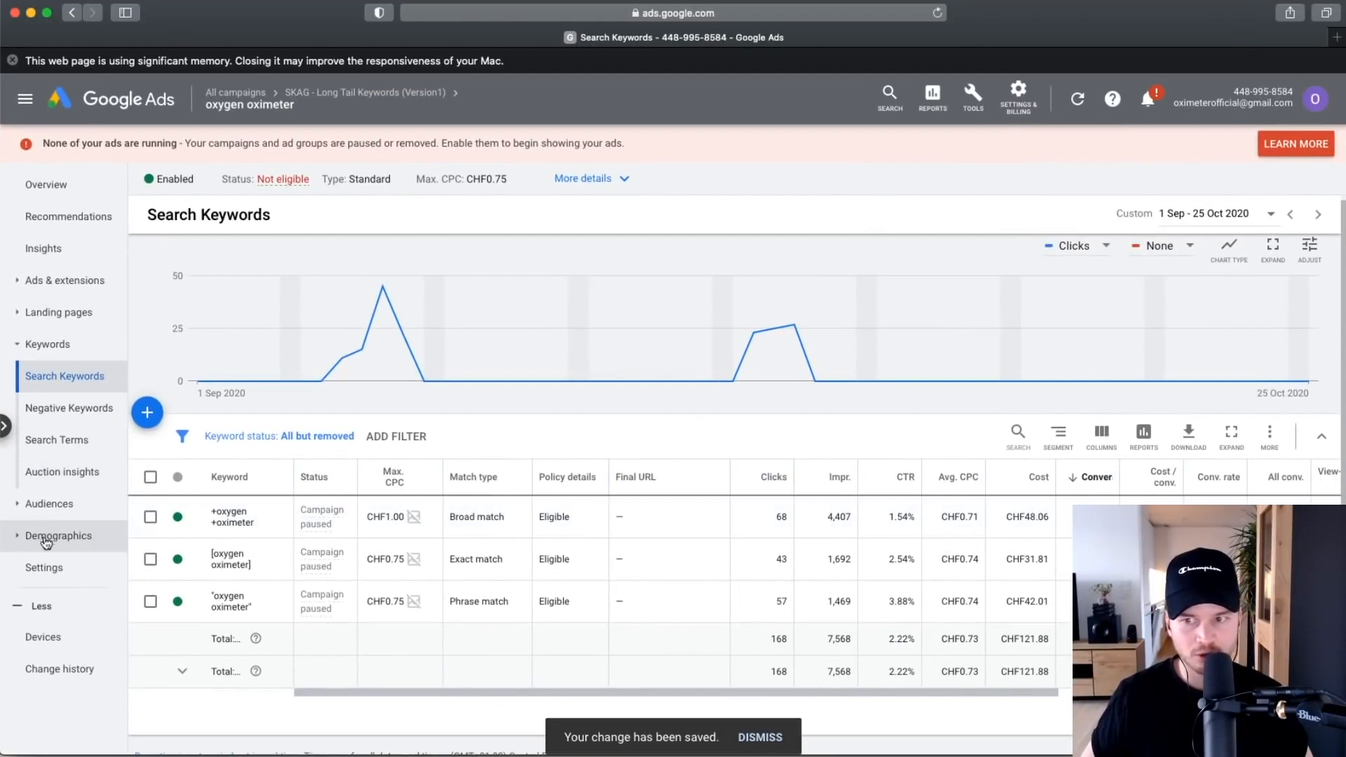
Open the ad group's age demographics and examine the performance of the 45 - 54 age range.
click(23, 537)
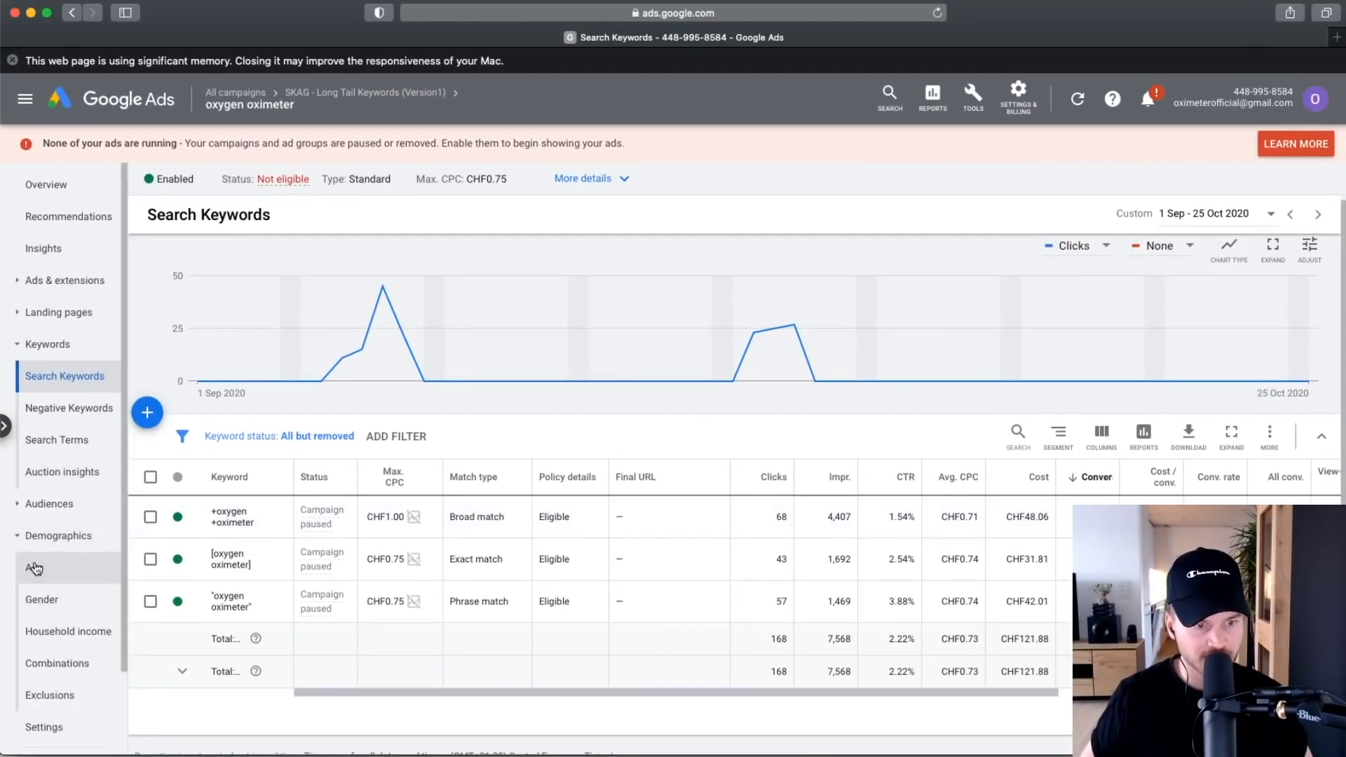
scroll(38, 561, down, 3)
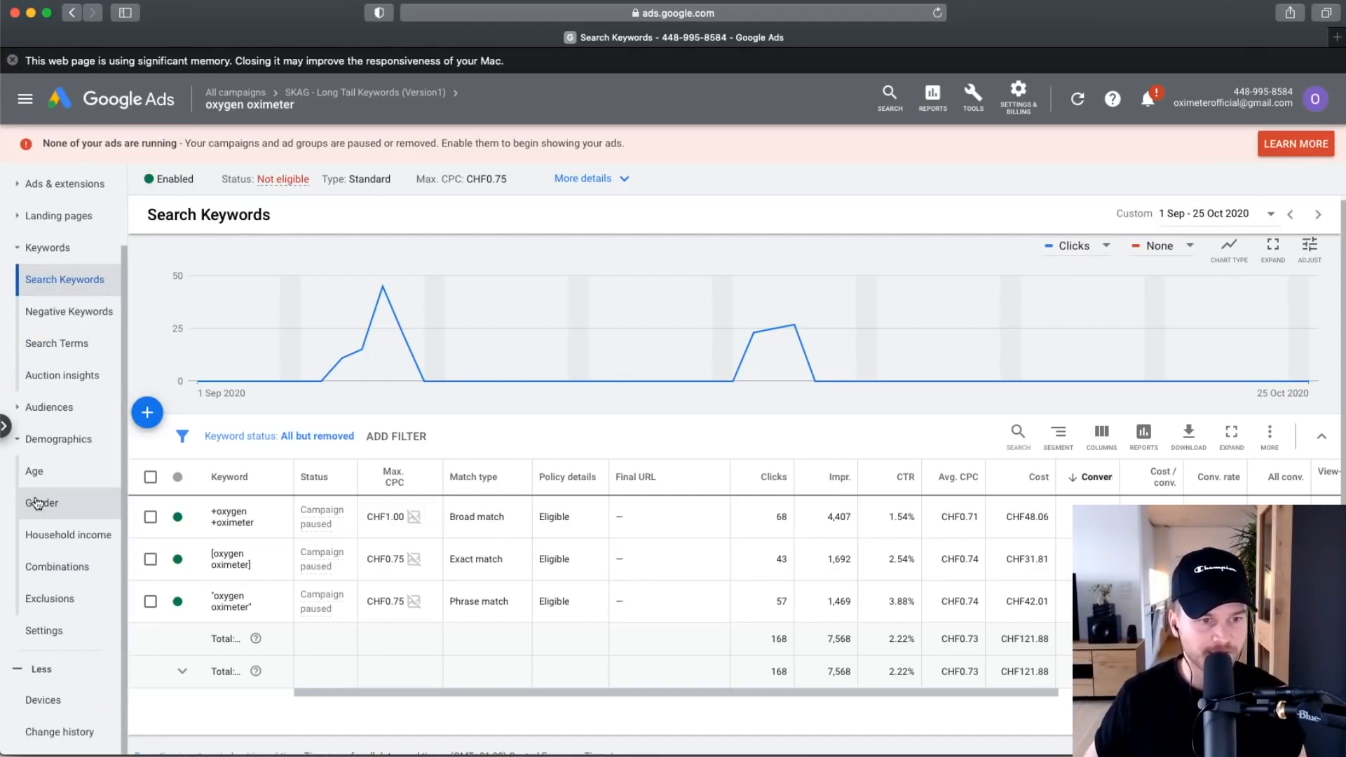
click(35, 472)
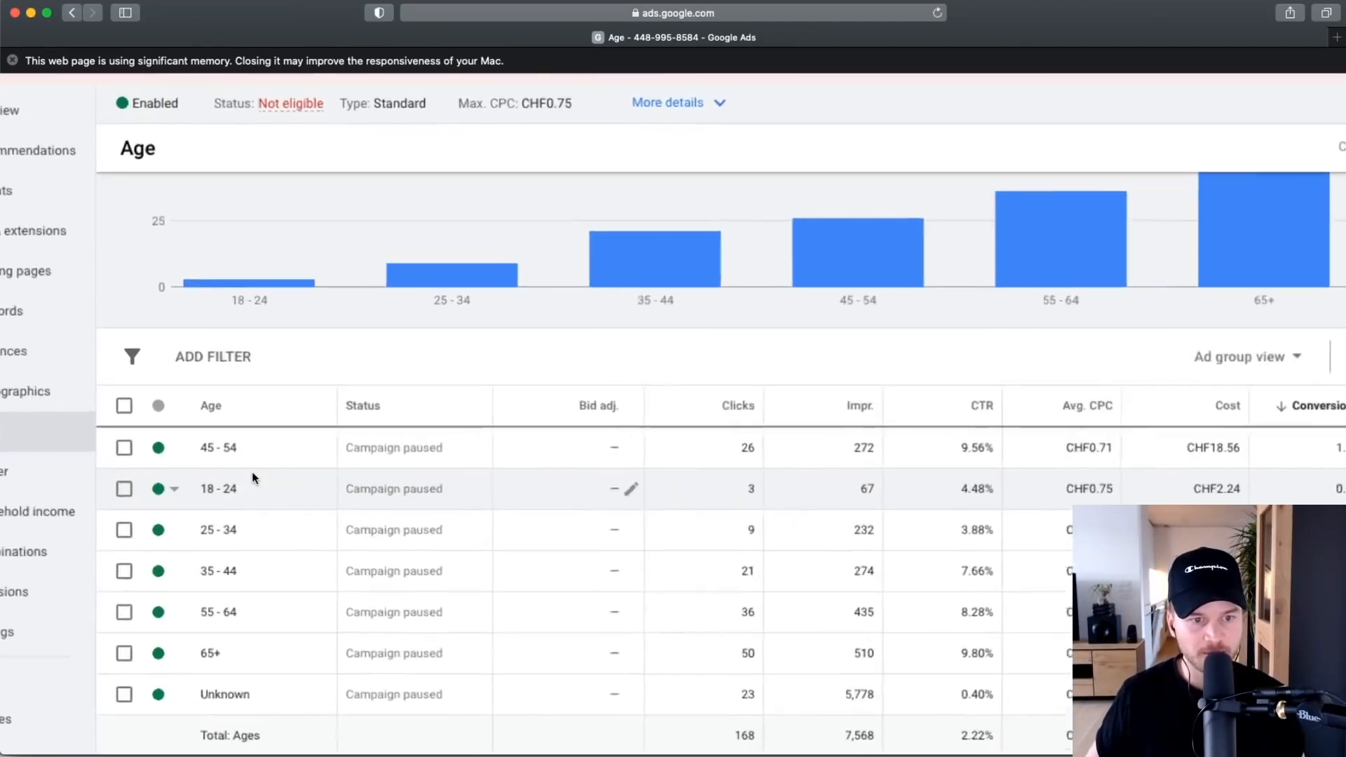
scroll(253, 478, up, 3)
scroll(264, 477, left, 1)
drag(202, 432, 269, 435)
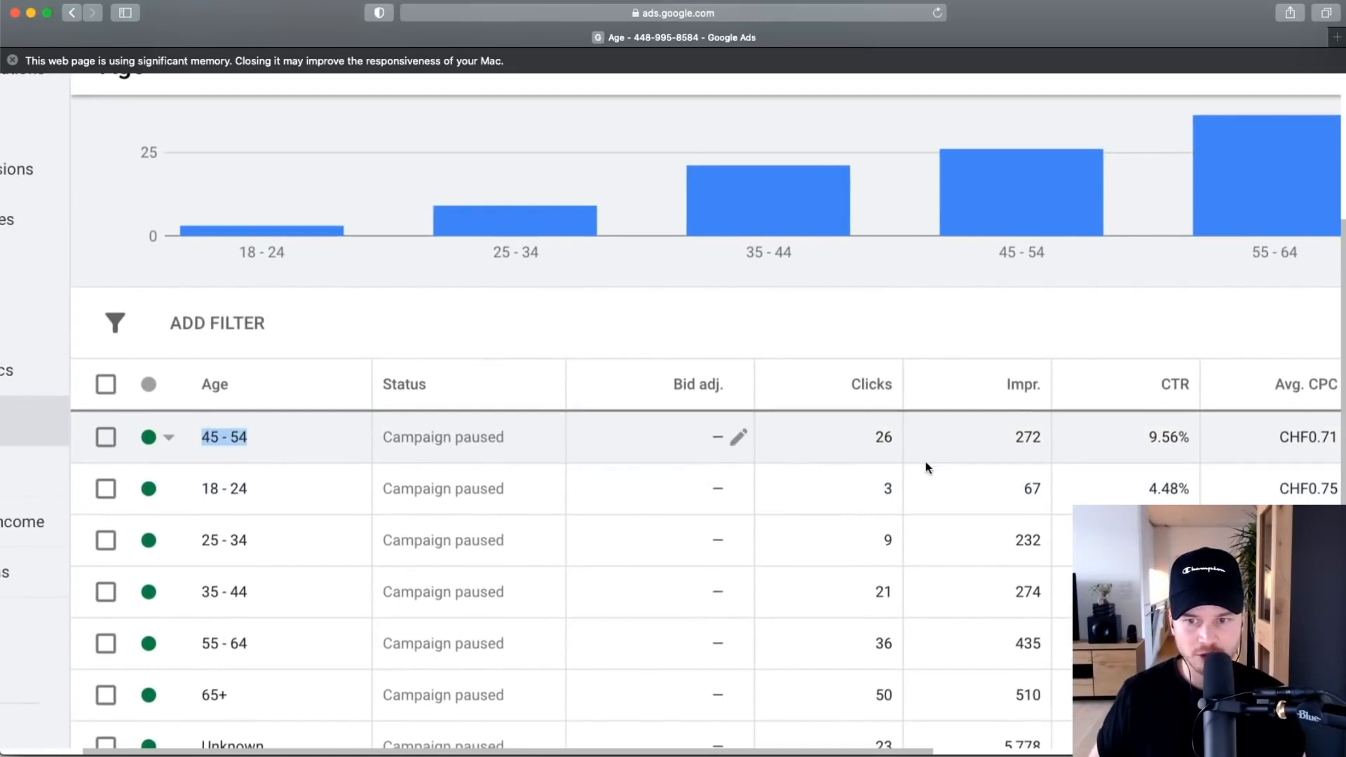
Set a 20% bid increase for the 45 - 54 age range and save it.
scroll(929, 467, right, 3)
click(659, 434)
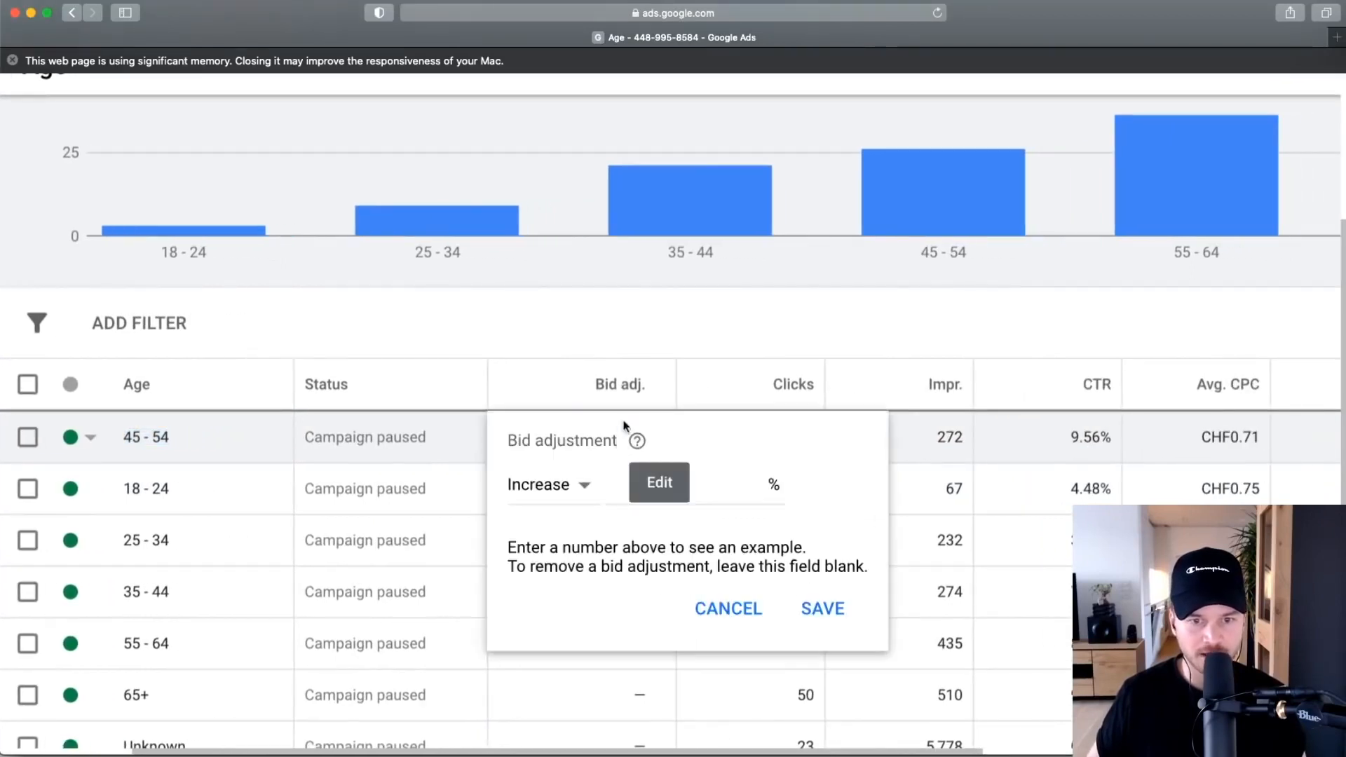
text(d)
key(BackSpace)
text(20)
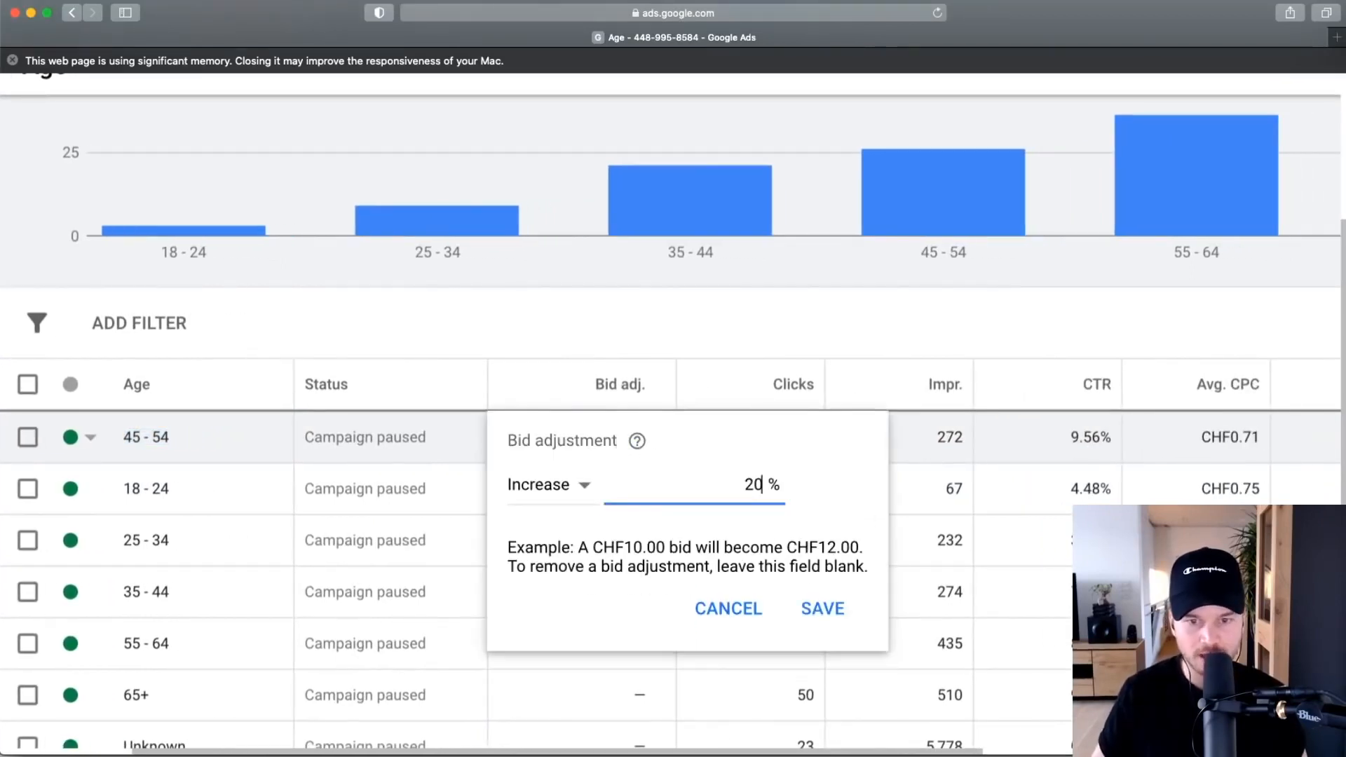
click(823, 609)
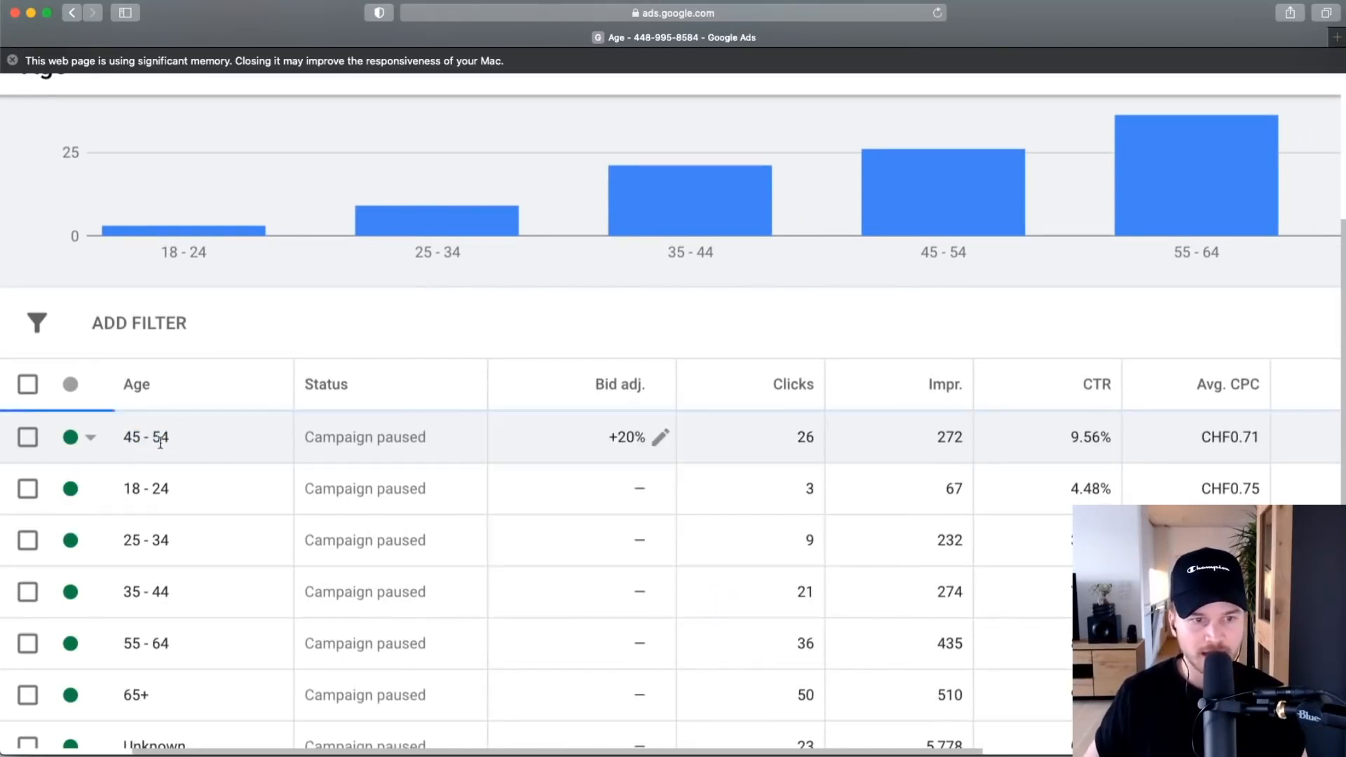
Review the performance of the 65+ age range and exclude it from the ad group.
scroll(157, 451, down, 3)
scroll(158, 400, up, 1)
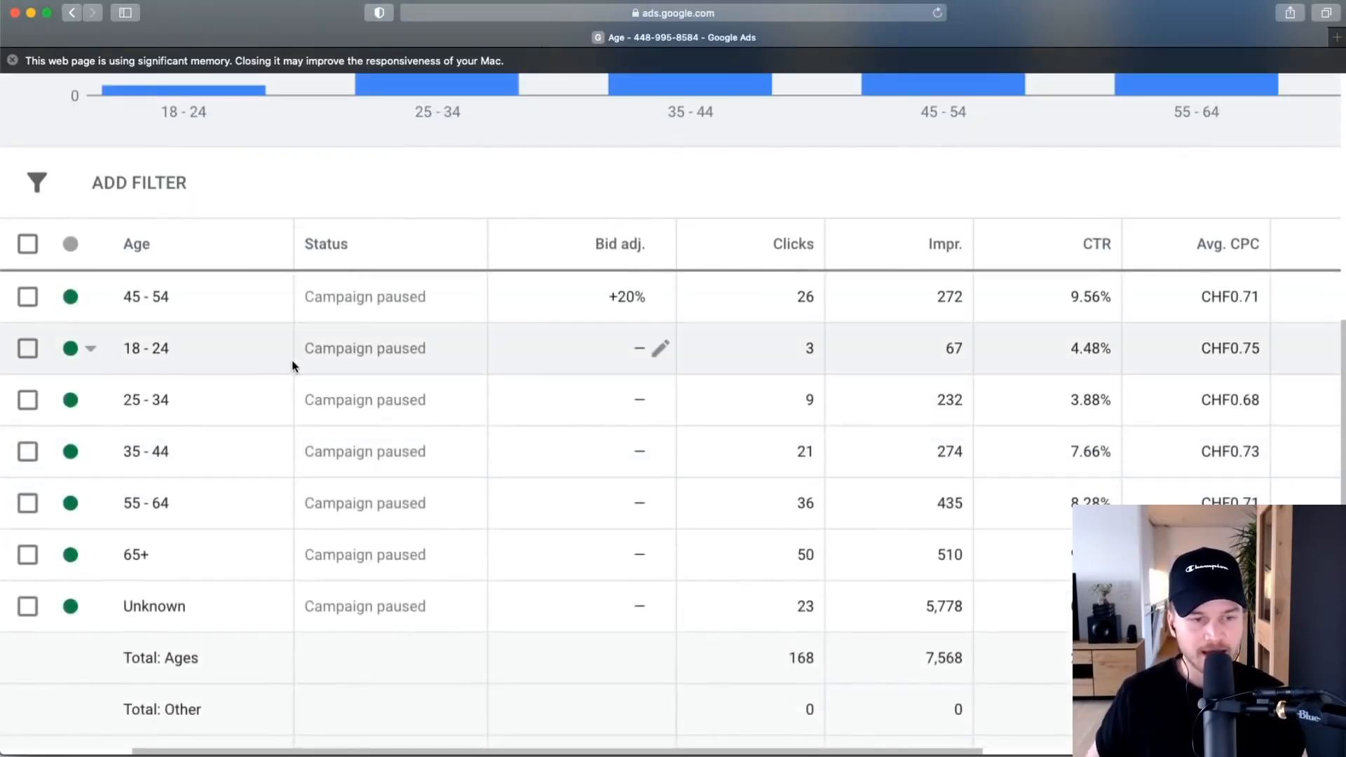
double_click(124, 554)
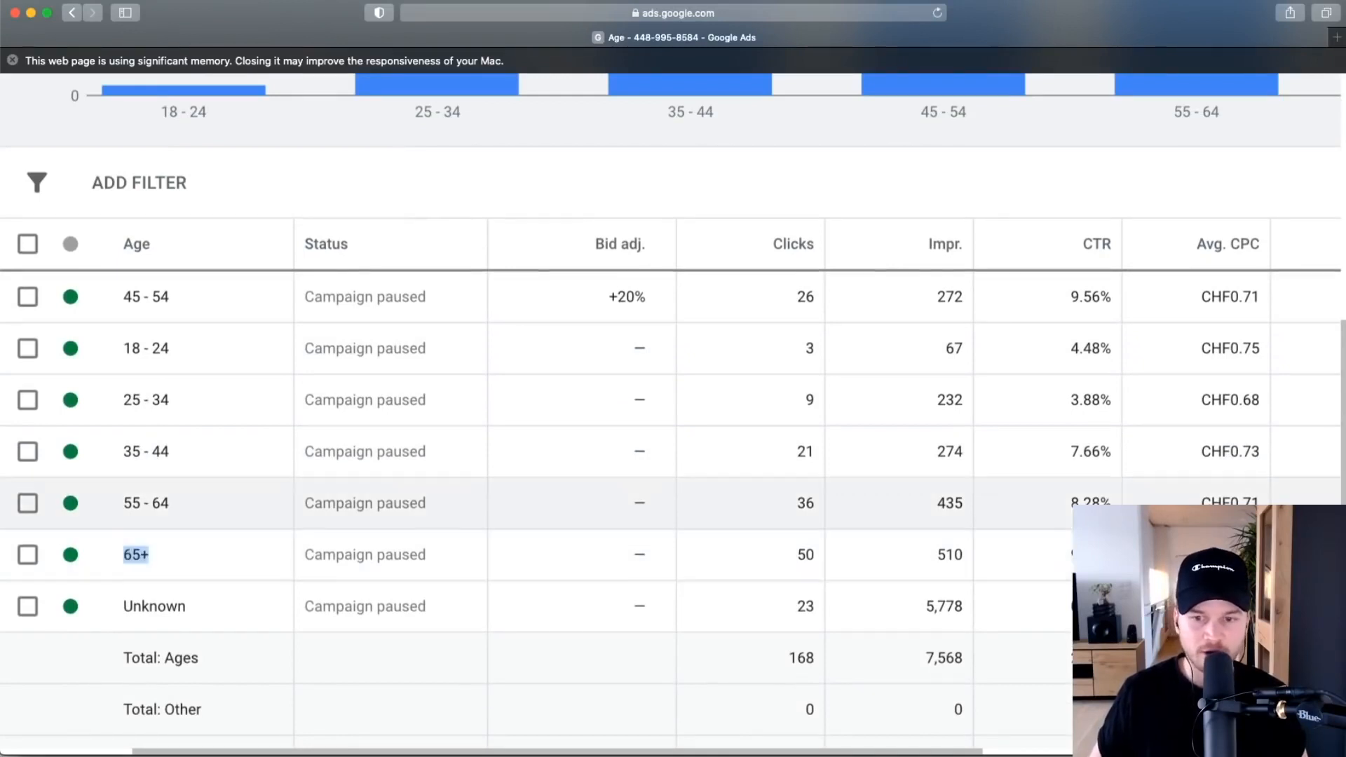
scroll(1025, 564, right, 2)
scroll(1024, 565, down, 1)
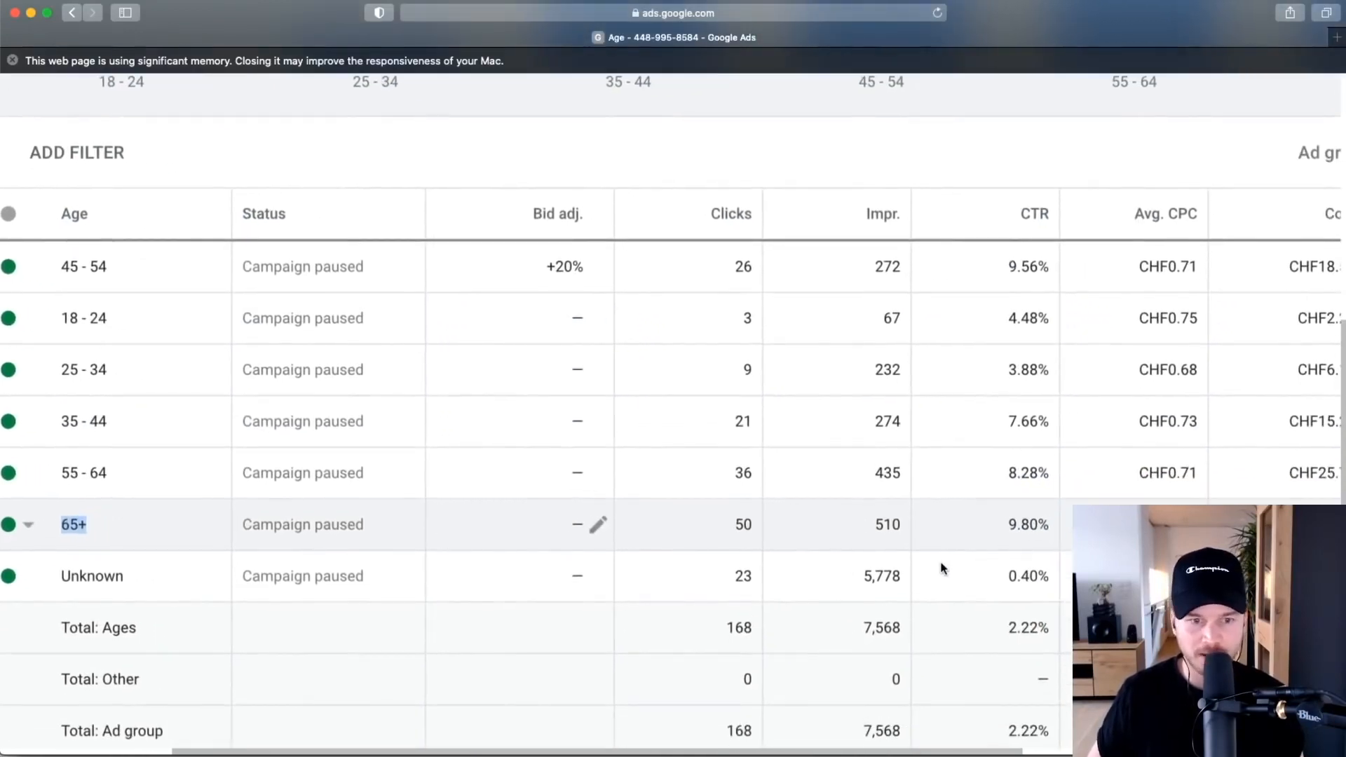
scroll(87, 528, left, 3)
click(105, 536)
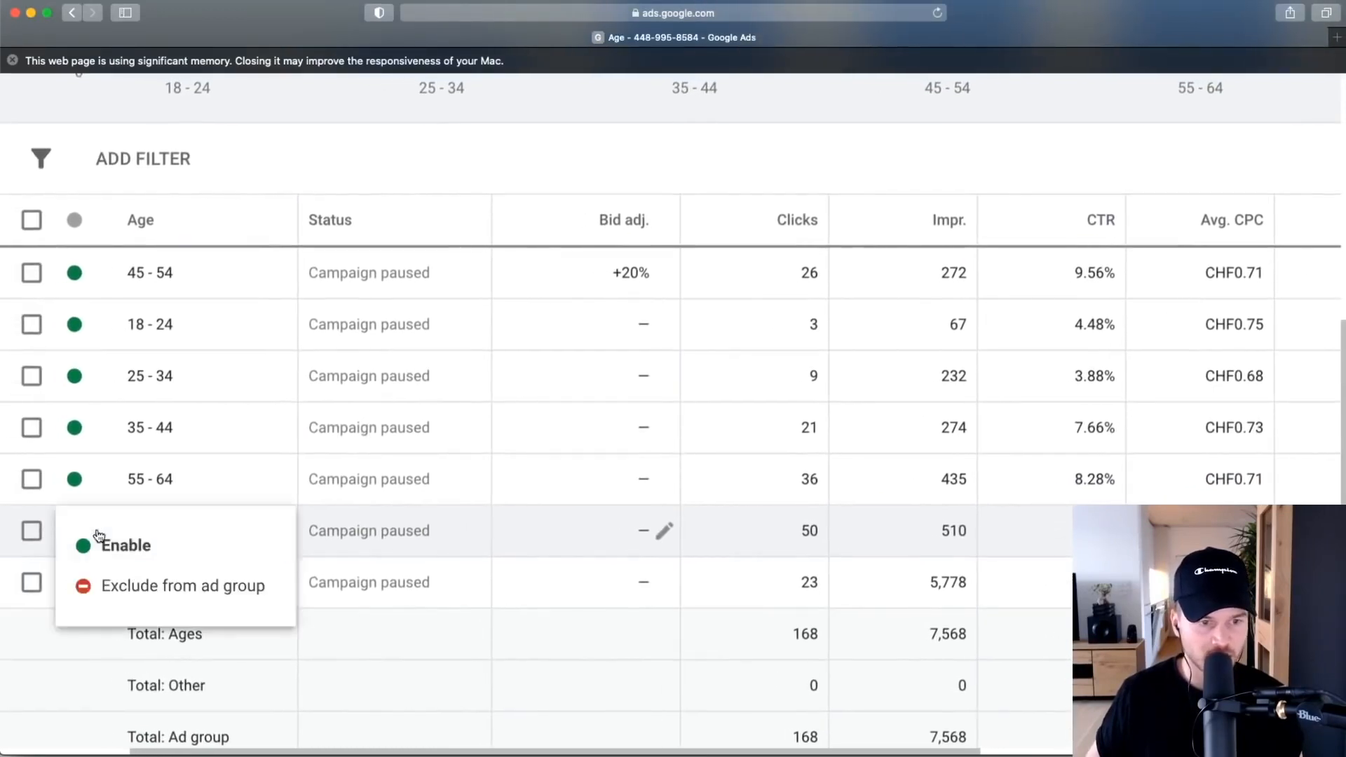
click(96, 585)
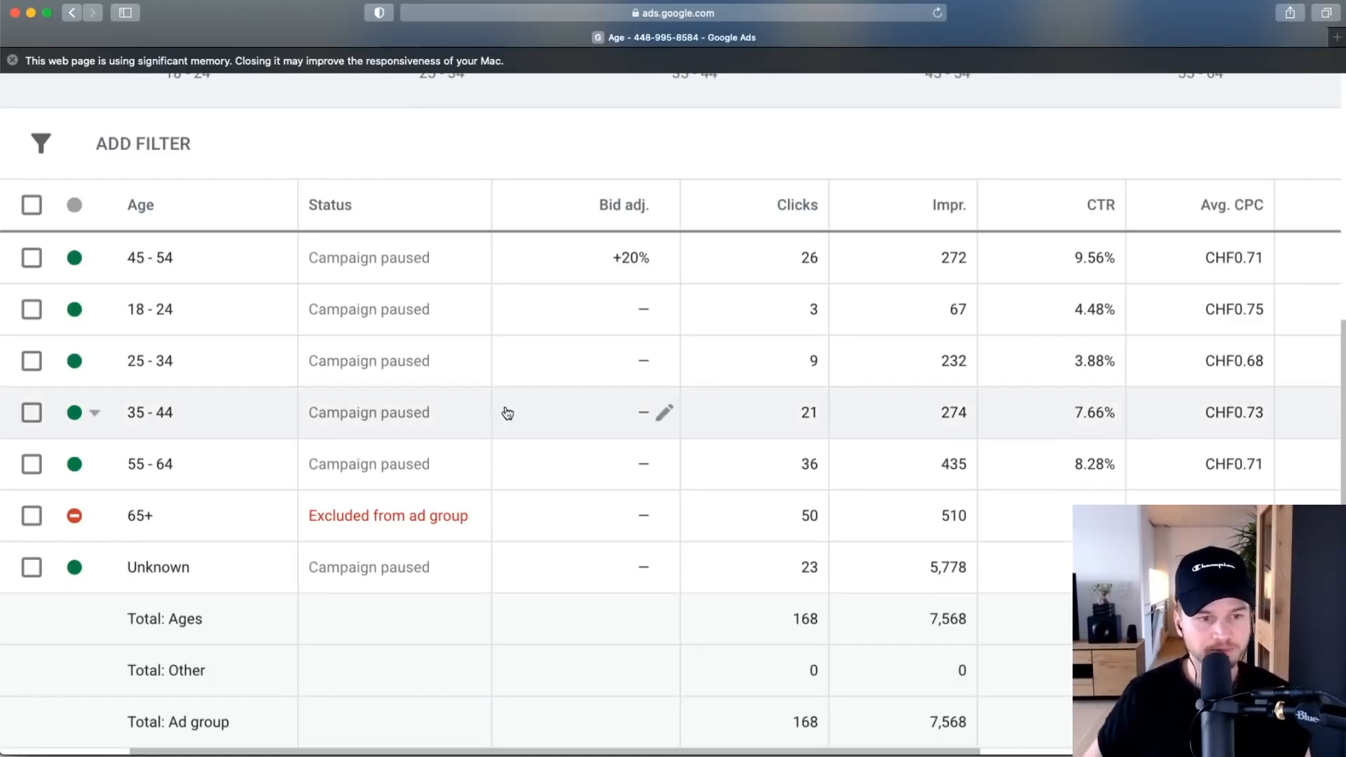
Open the ad group's device report and compare mobile phones, computers and tablets by clicks, cost and conversions.
scroll(493, 468, left, 3)
scroll(493, 468, left, 3)
scroll(493, 468, down, 1)
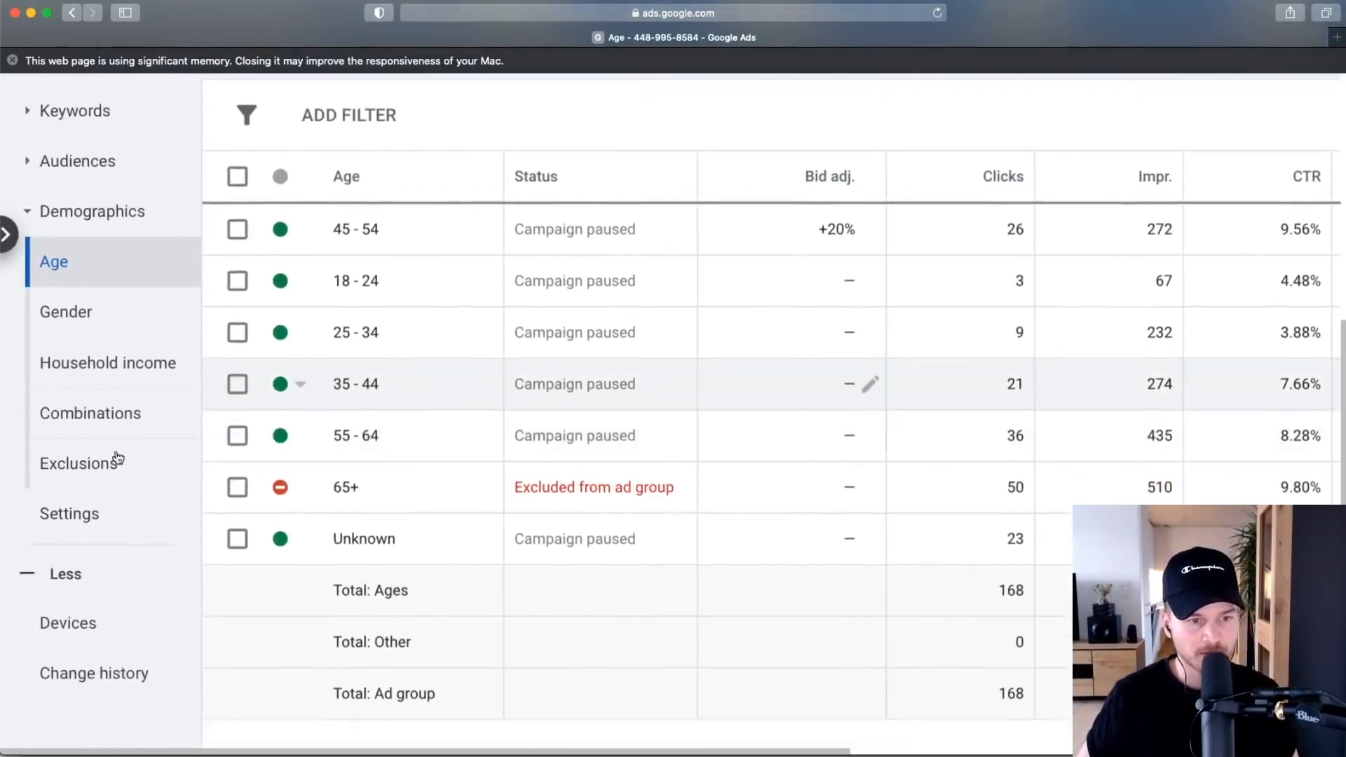
click(116, 624)
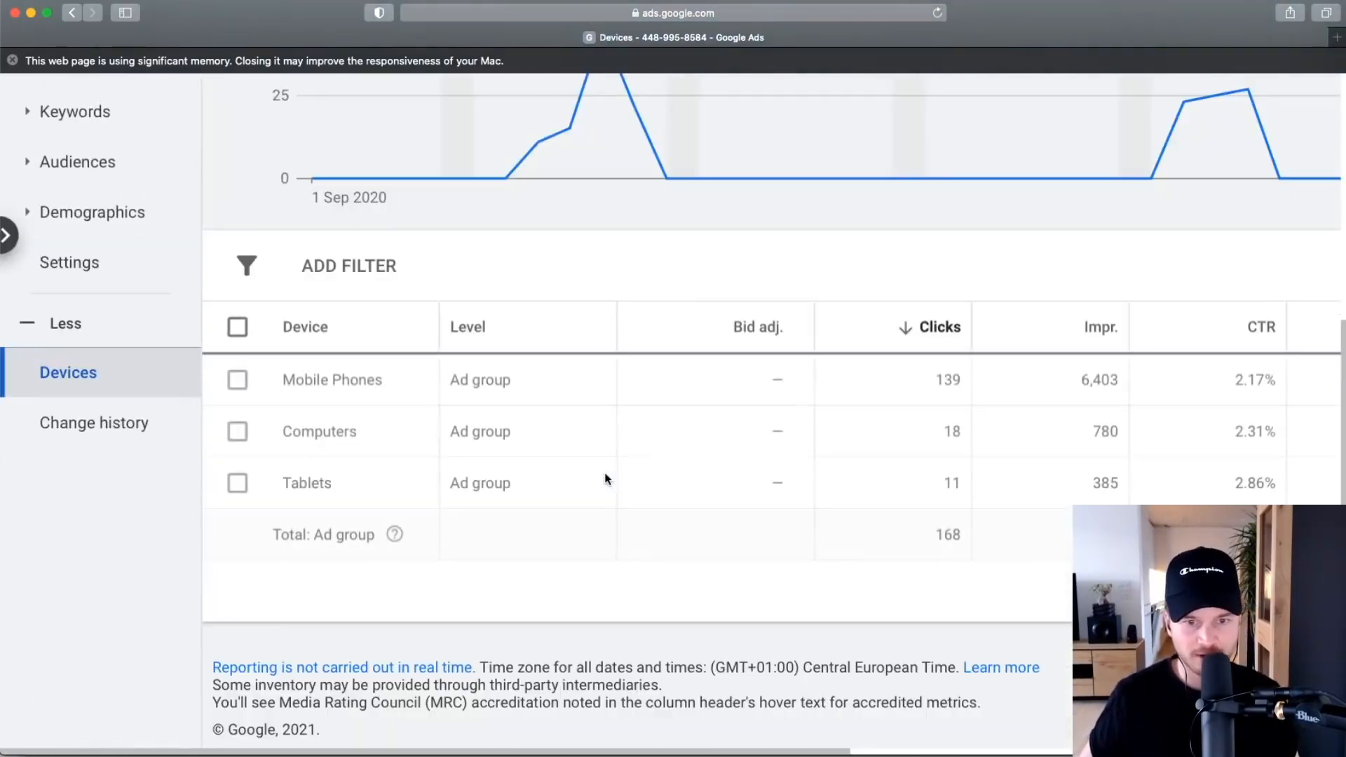
key(super+minus)
key(super+minus)
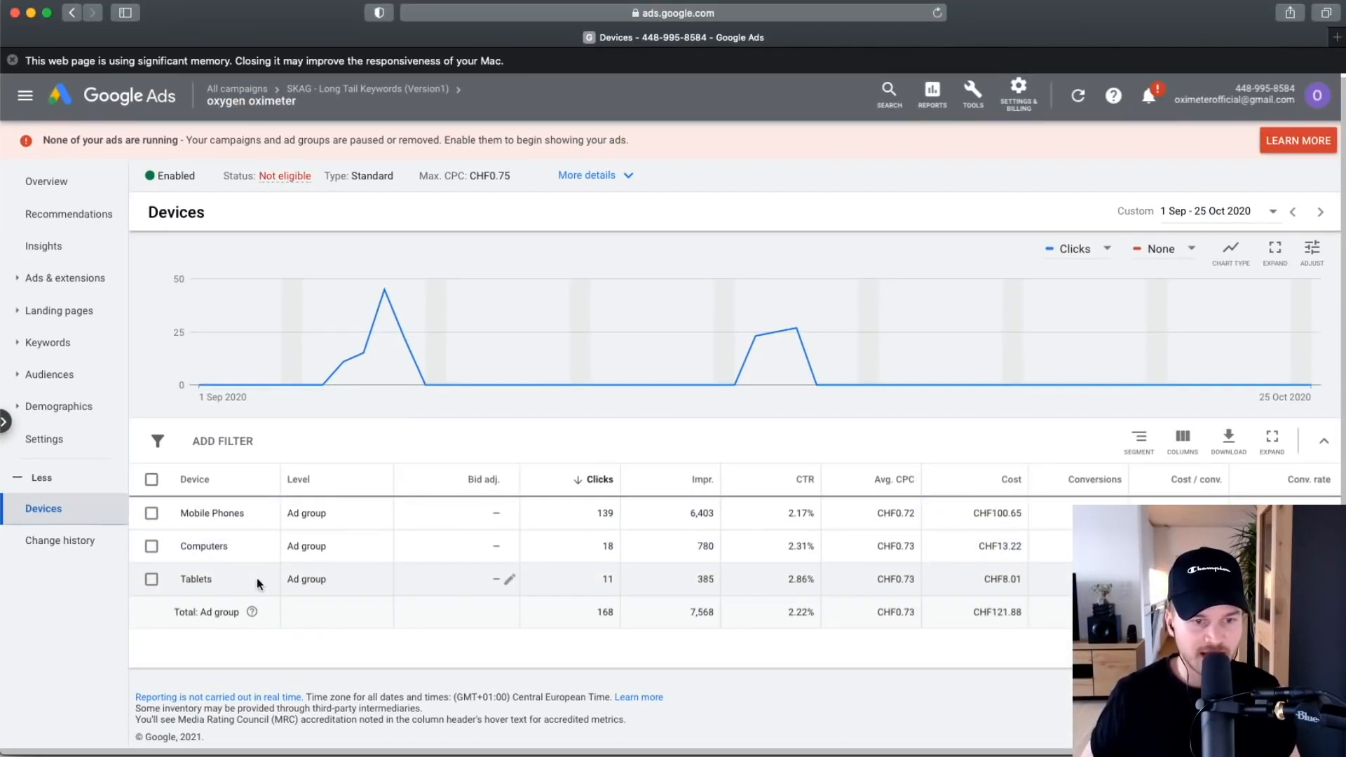
key(super+plus)
key(super+plus)
key(super+minus)
key(super+minus)
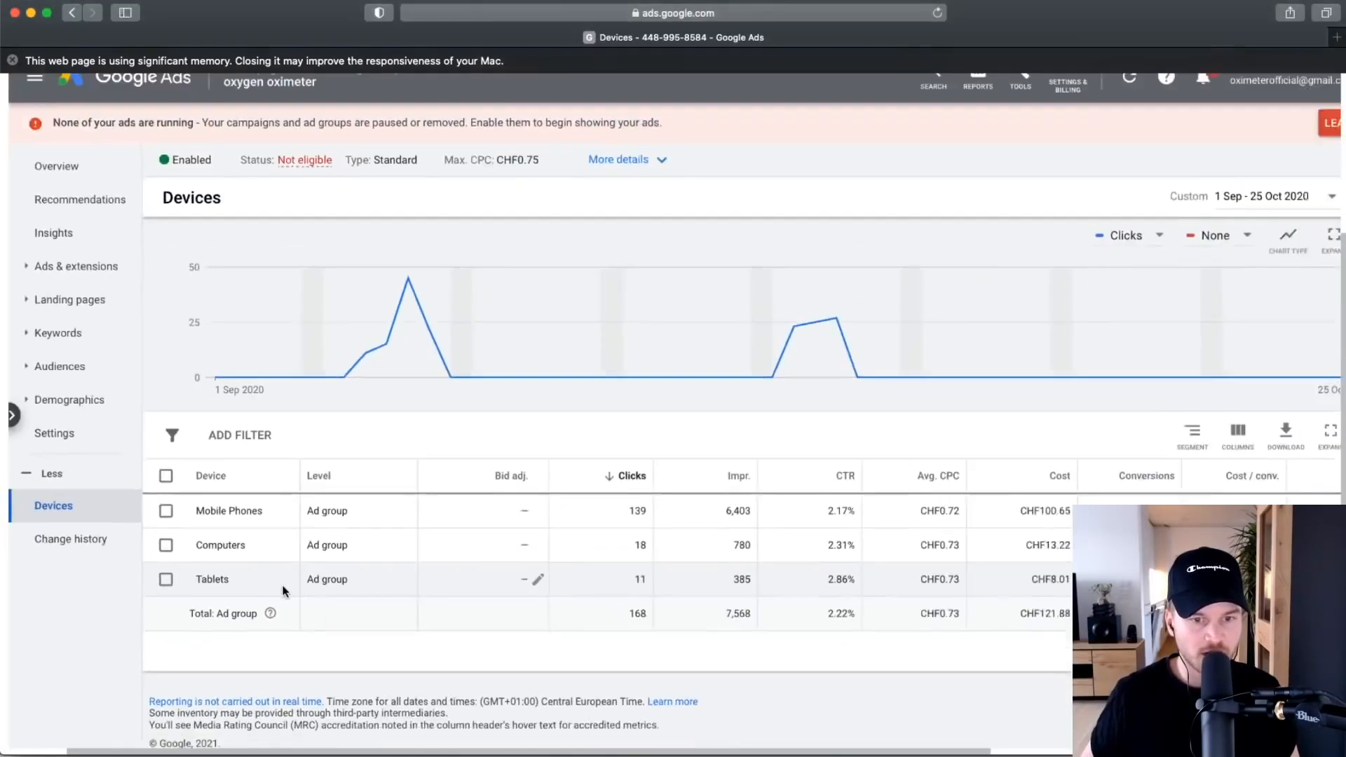
Set a 70% bid decrease for tablets in the ad group and save it.
click(499, 593)
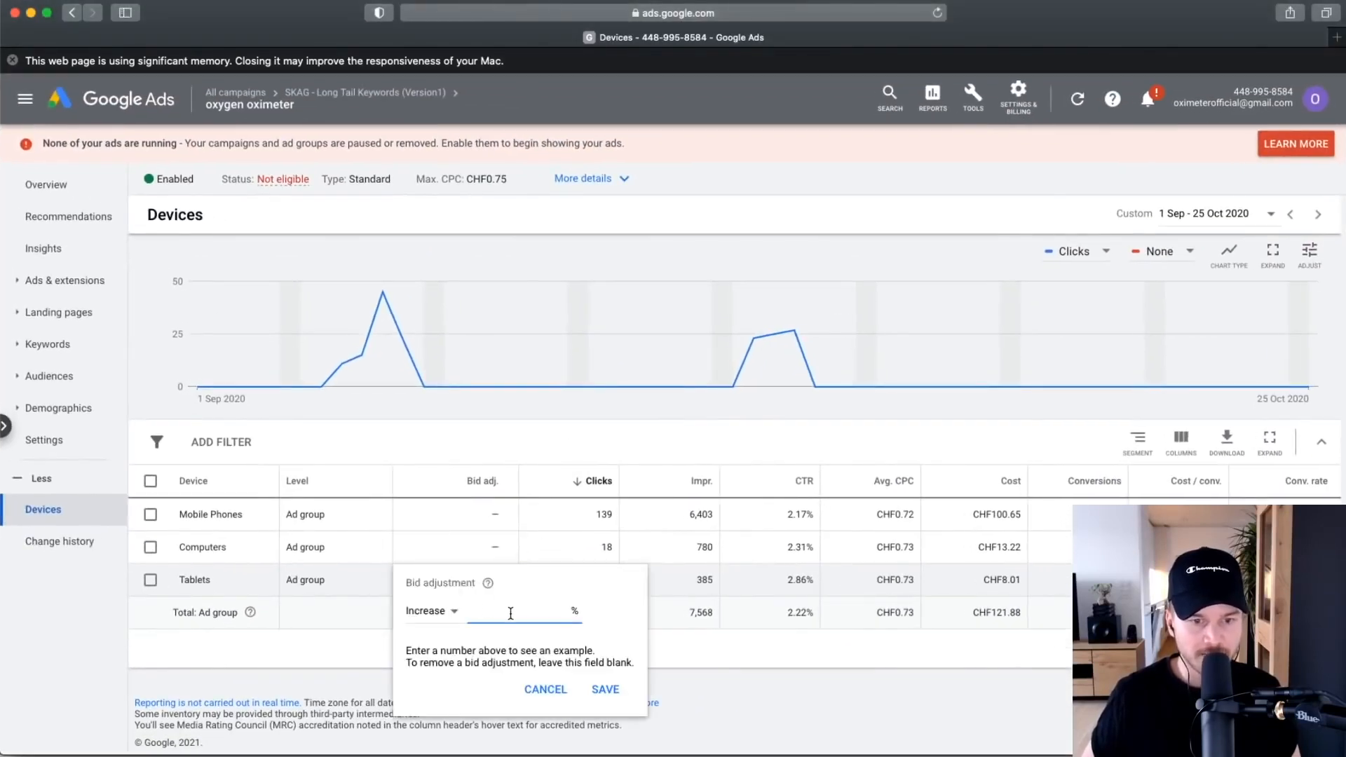
click(447, 615)
click(431, 656)
click(537, 614)
text(70)
click(590, 692)
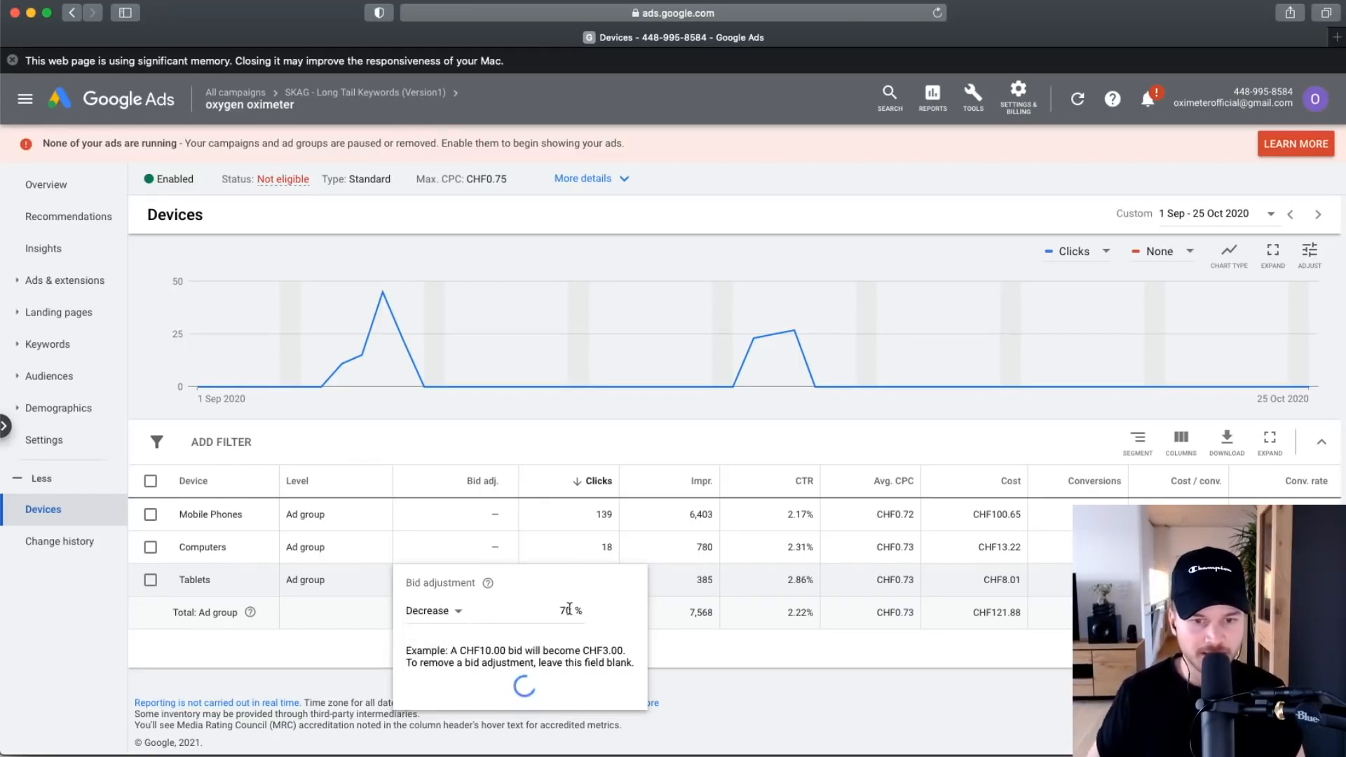
scroll(378, 594, up, 3)
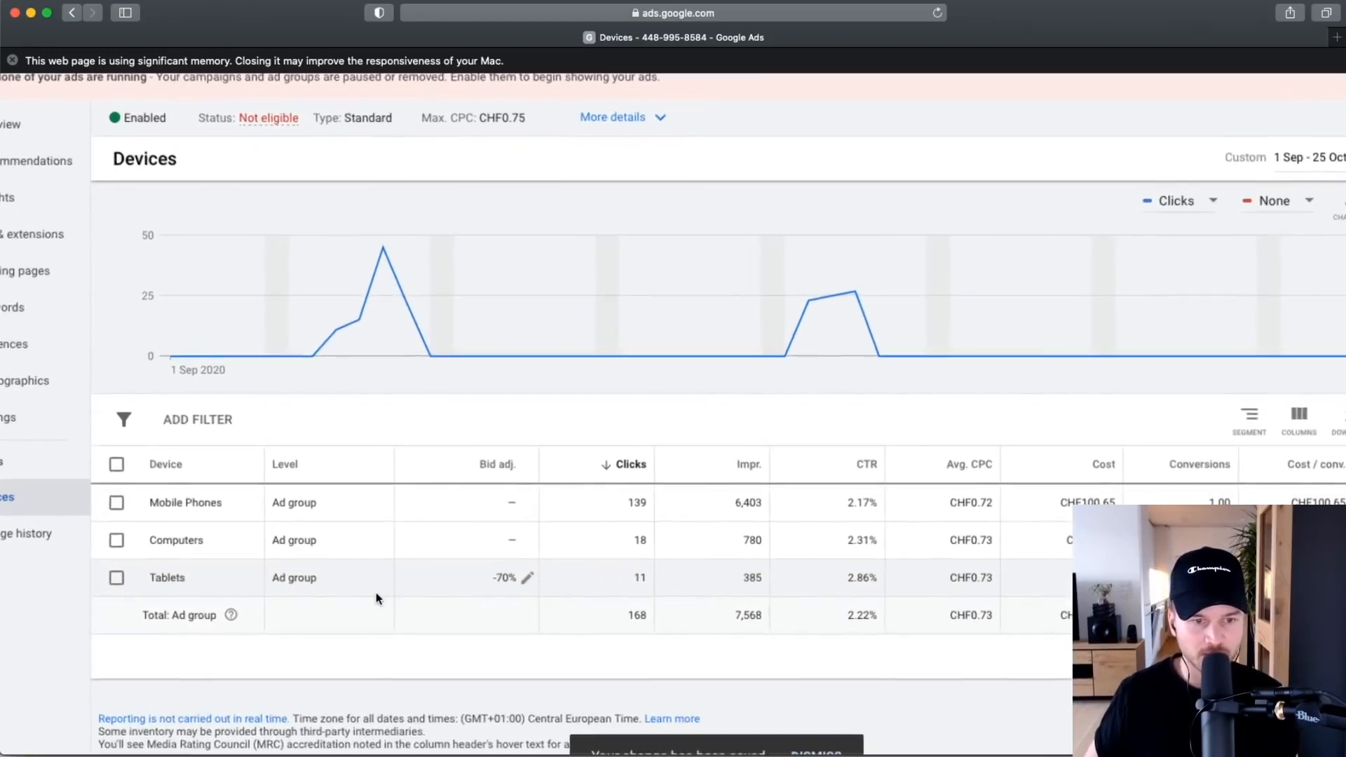